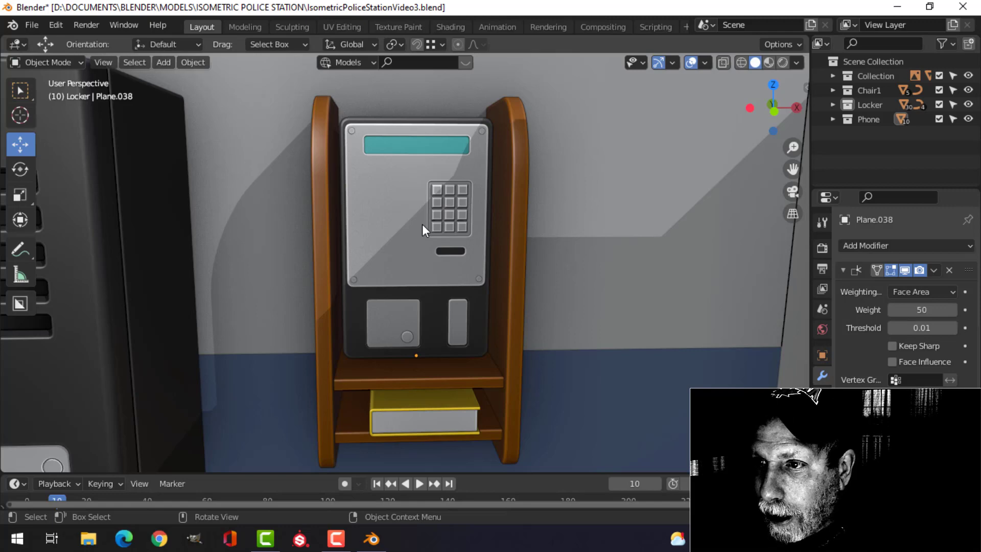
Step: Place the 3D cursor on the phone's metal face plate beside the keypad, restore the Move tool and deselect everything
scroll(422, 225, down, 1)
scroll(417, 229, up, 1)
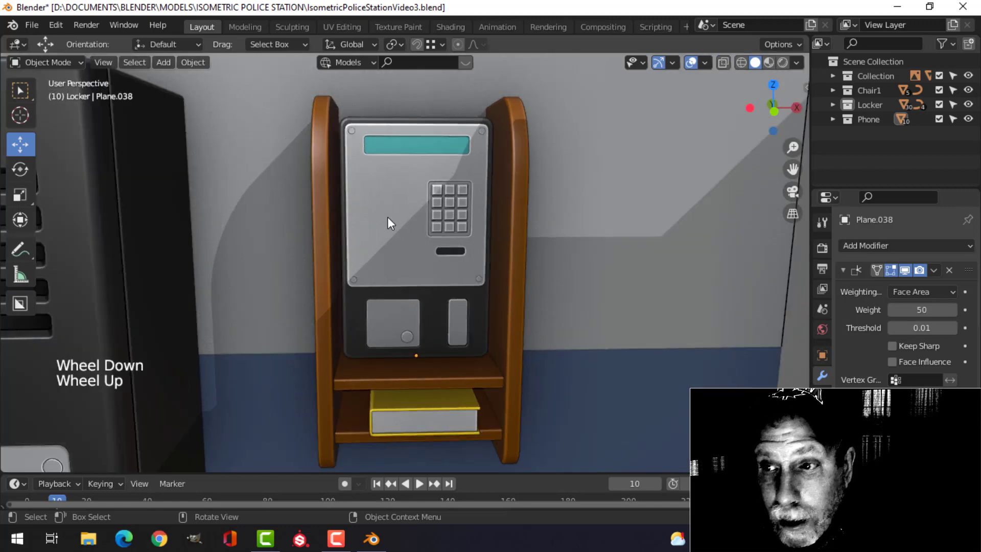
click(406, 225)
scroll(416, 237, up, 1)
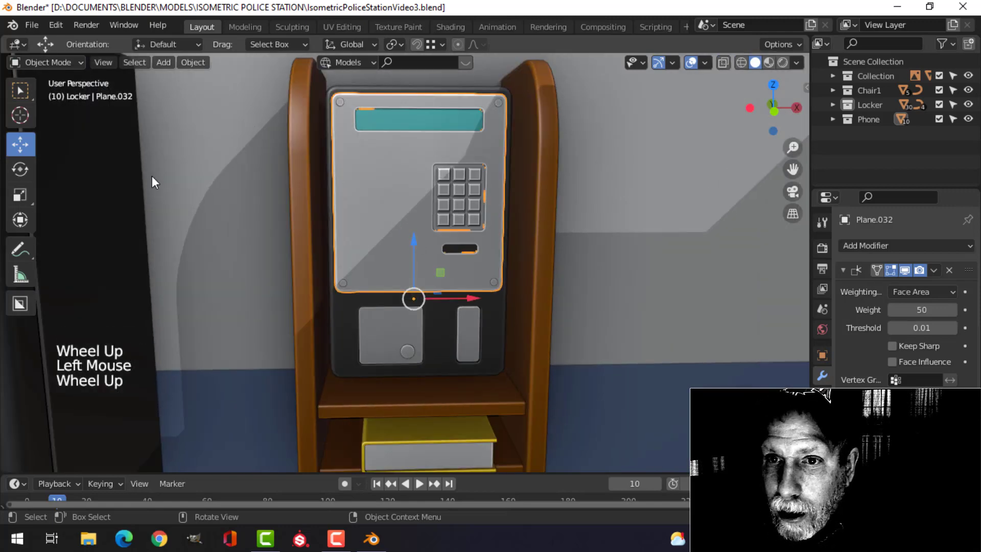
click(20, 115)
click(375, 197)
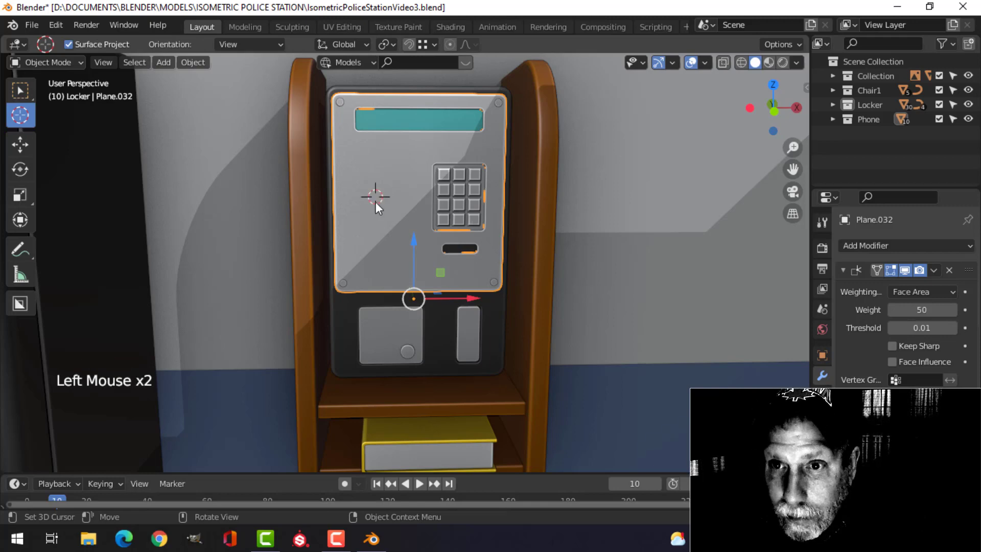
click(20, 144)
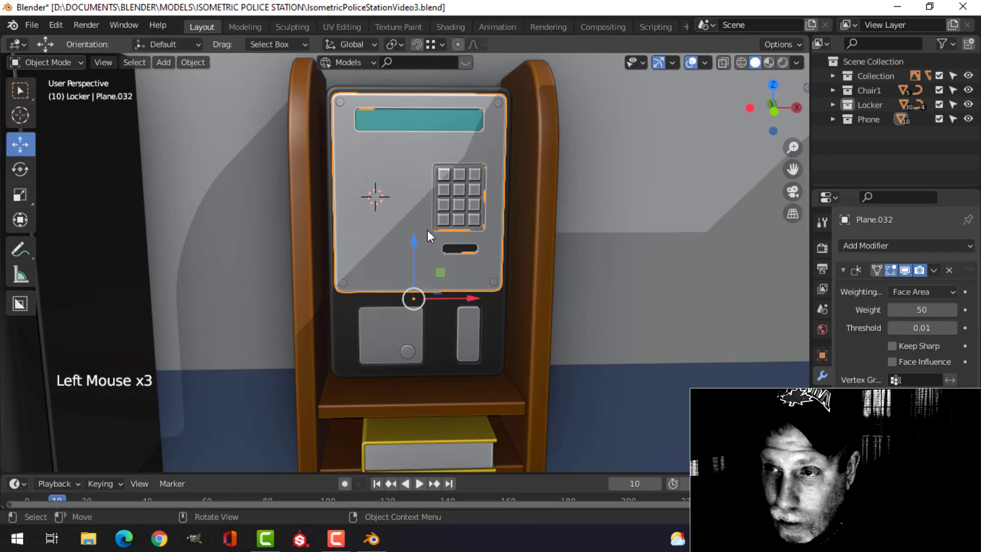
key(alt+a)
Step: Examine the wall phone's face plate from the front and its place in the surrounding room
middle_drag(427, 230, 429, 225)
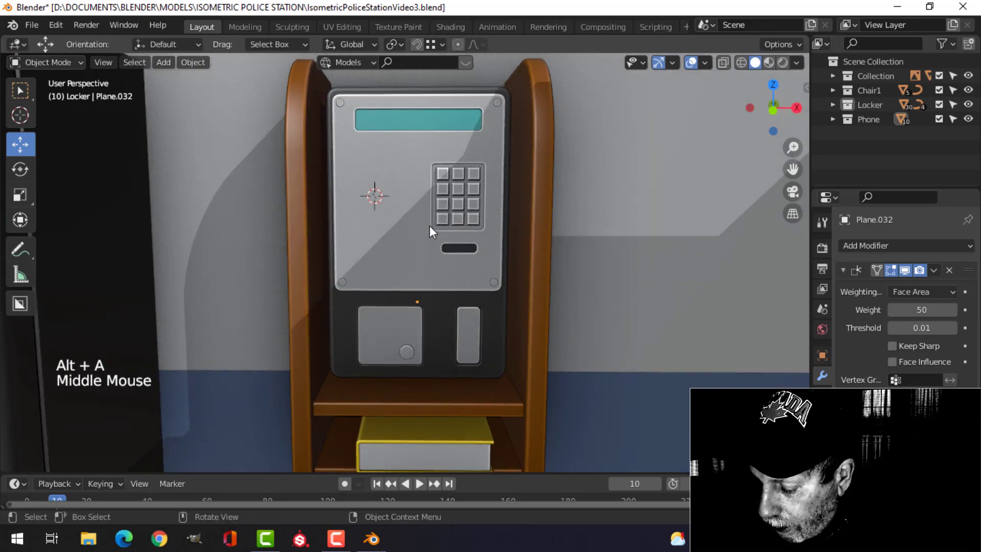
key(KP_1)
scroll(429, 225, up, 2)
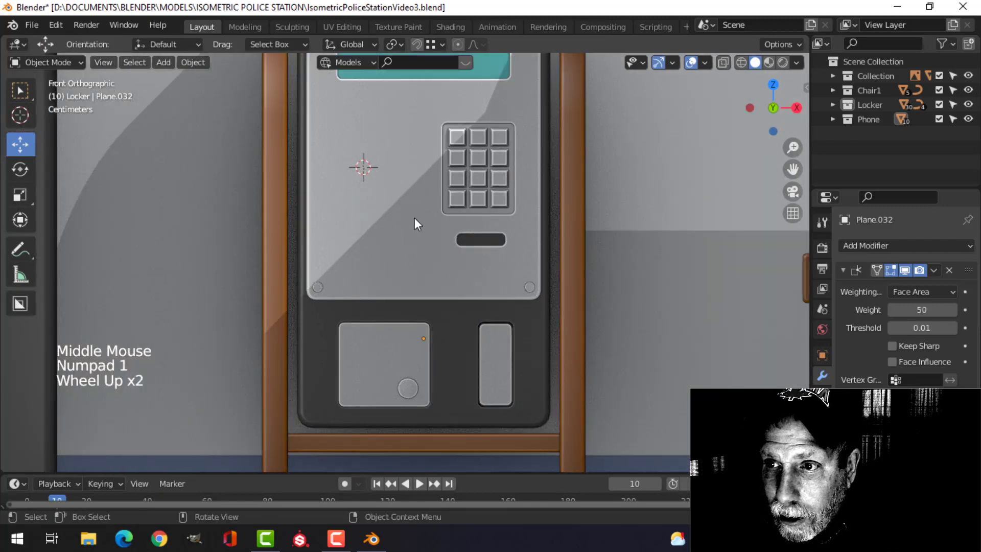
shift+middle_drag(416, 221, 437, 243)
shift+middle_drag(437, 210, 435, 240)
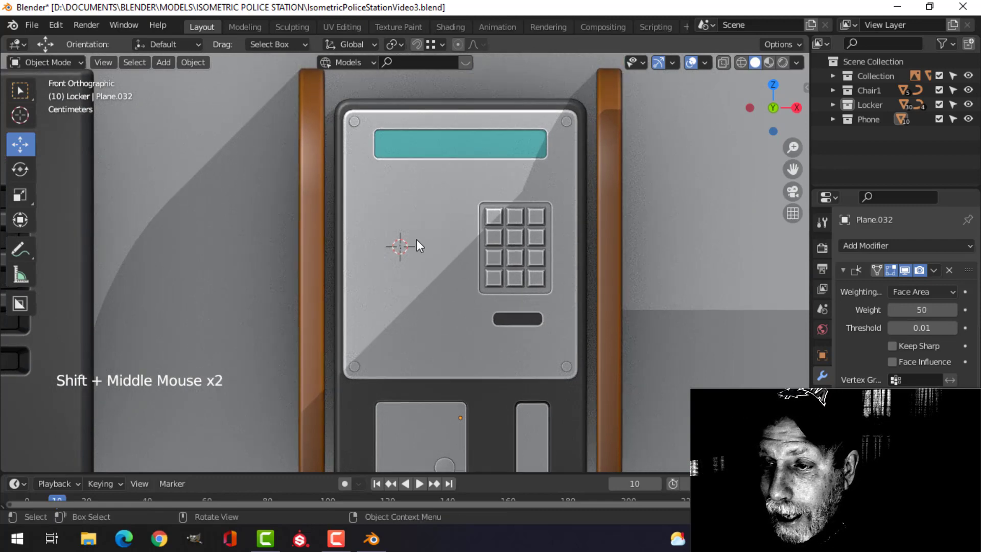
scroll(417, 240, up, 1)
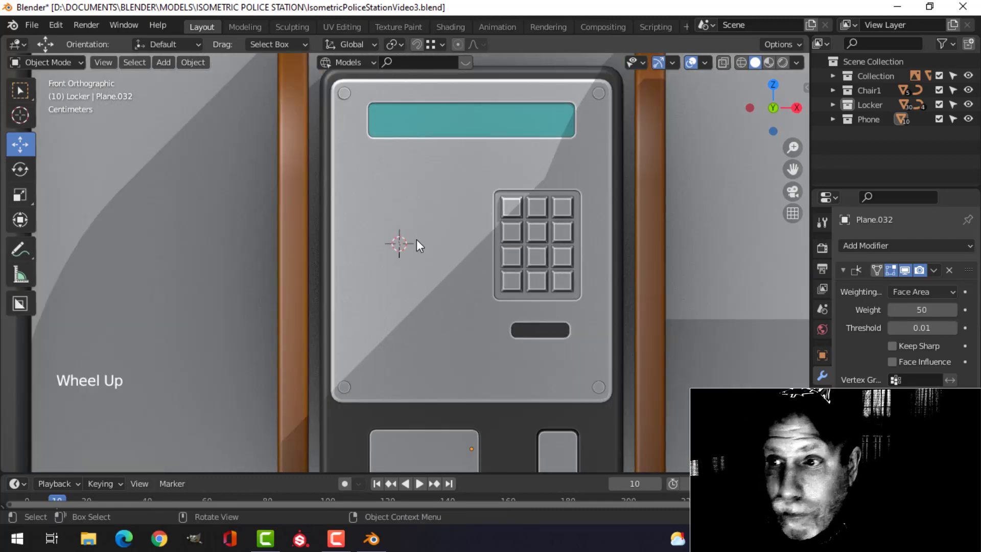
scroll(434, 263, down, 10)
shift+middle_drag(434, 321, 591, 131)
scroll(421, 327, down, 1)
scroll(422, 326, down, 2)
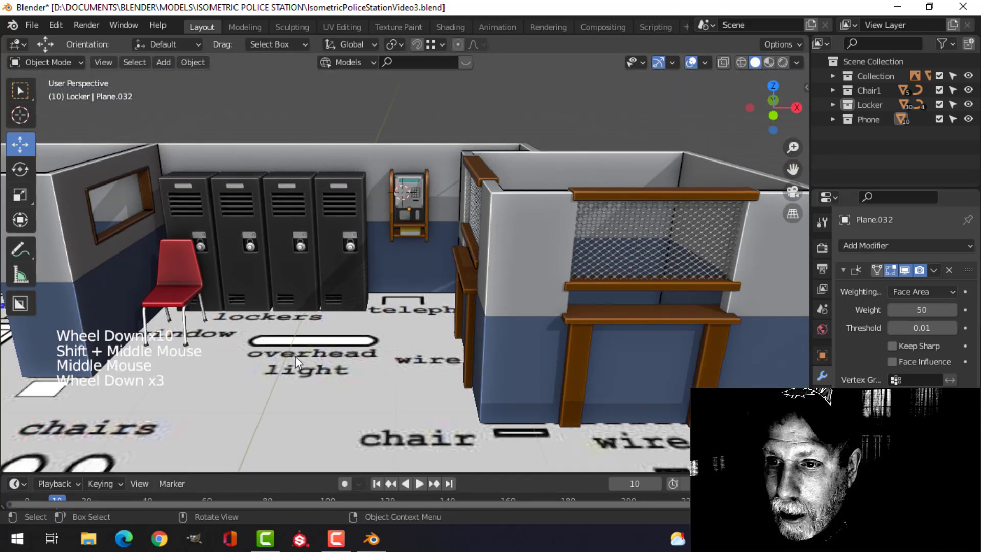
scroll(434, 339, up, 5)
key(KP_1)
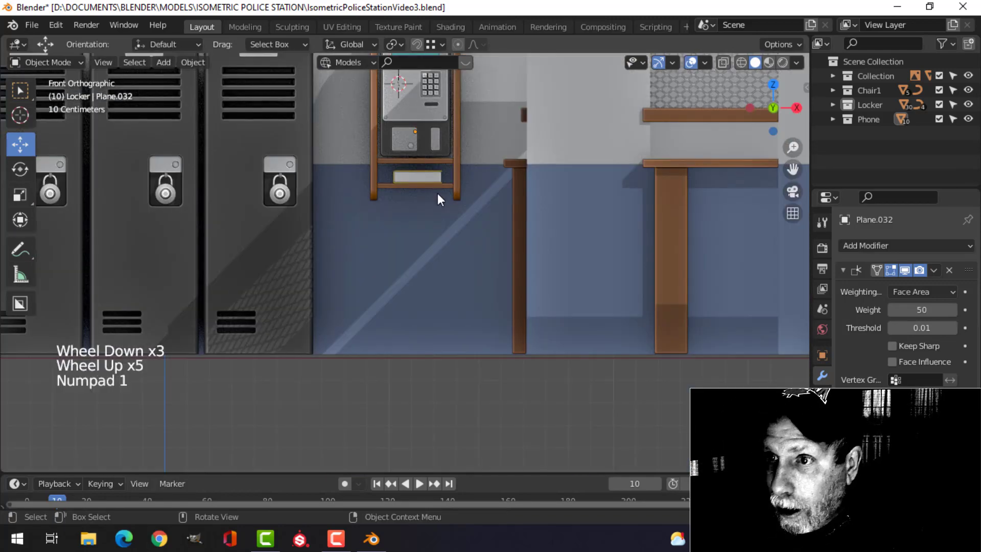
Step: Add a cube mesh at the 3D cursor on the phone's face plate, working in front view
scroll(434, 197, up, 4)
shift+middle_drag(434, 197, 438, 274)
scroll(423, 273, up, 2)
scroll(416, 232, up, 2)
shift+middle_drag(415, 233, 434, 280)
scroll(443, 268, down, 1)
key(shift+a)
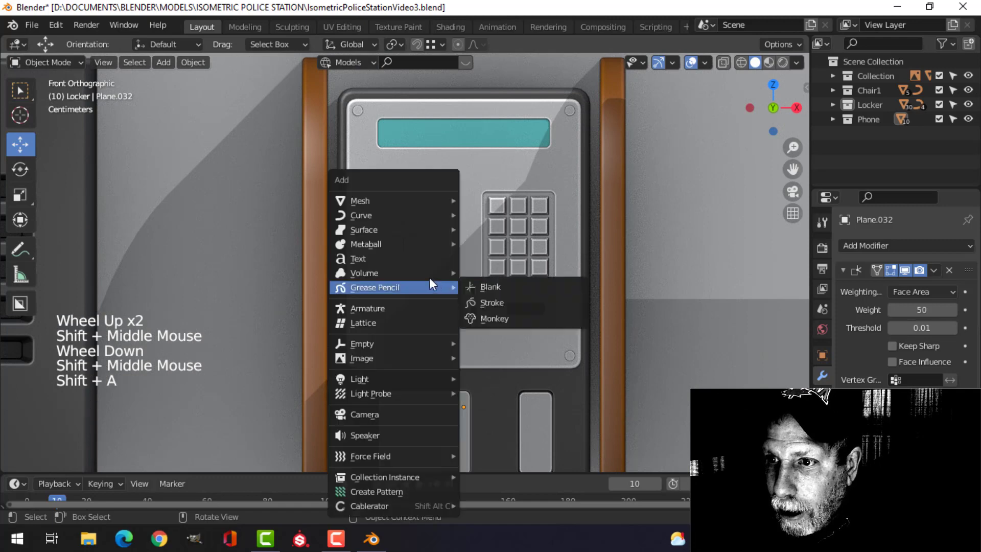
mouse_move(390, 201)
click(481, 214)
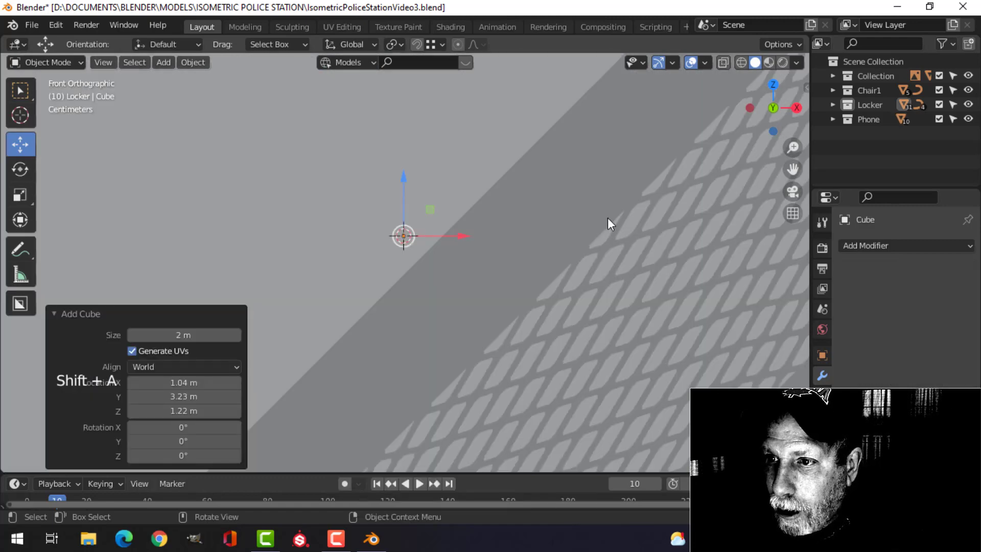
Step: Scale the cube's mesh down to a small block on the face plate and give it a level 2 subdivision surface
key(Tab)
key(s)
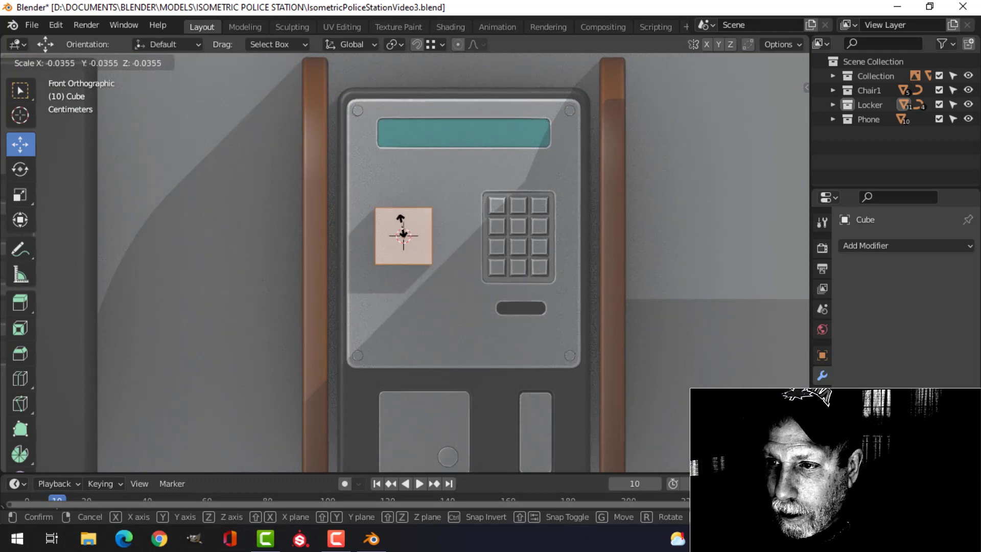
click(407, 225)
key(Tab)
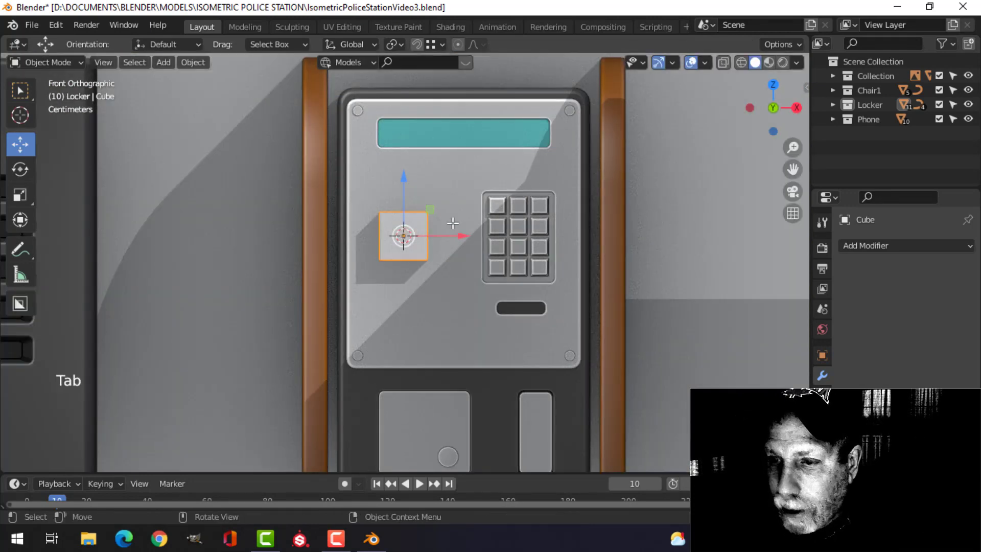
key(ctrl+2)
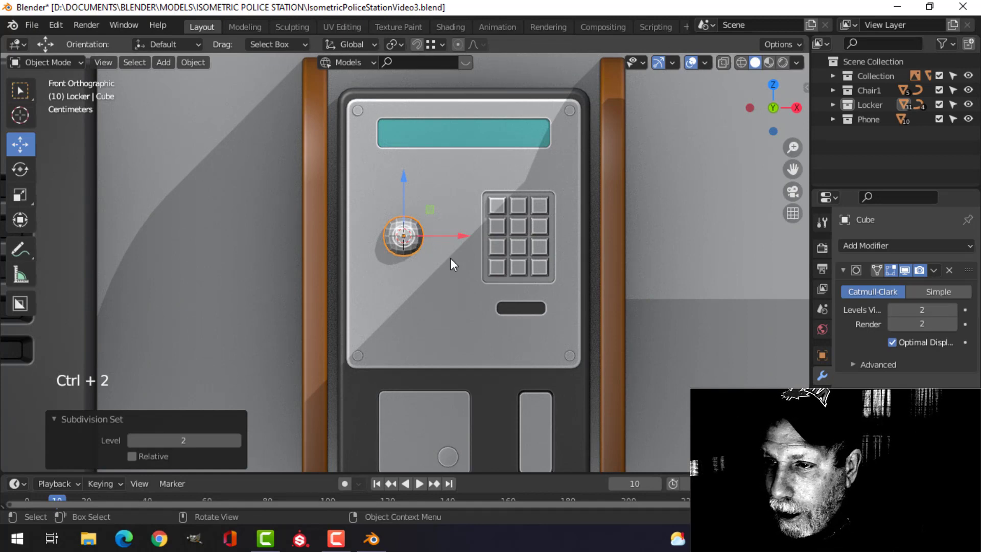
Step: Isolate the ball and the face plate in local view and move the ball along Y until it clears the plate's front
shift+click(424, 276)
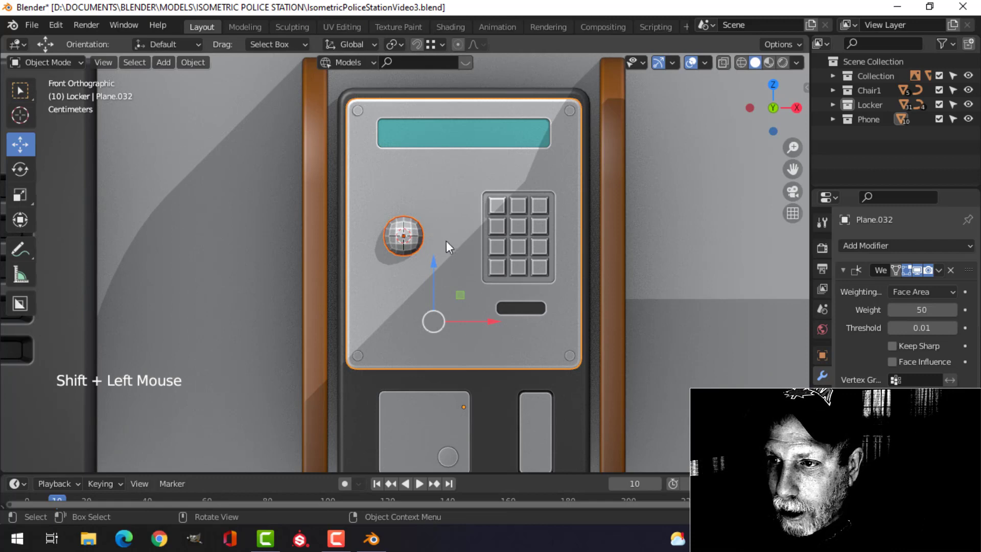
key(KP_Divide)
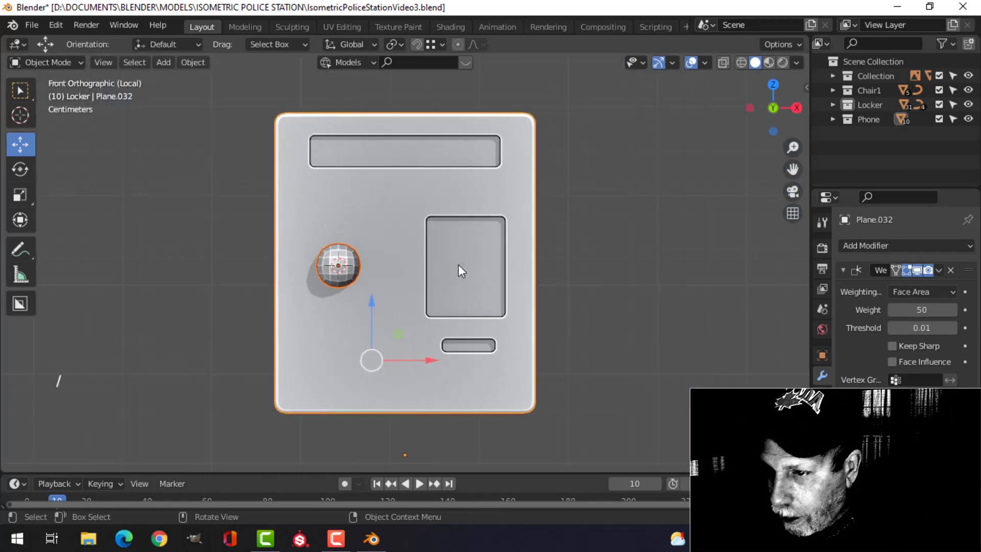
key(KP_3)
scroll(468, 267, up, 3)
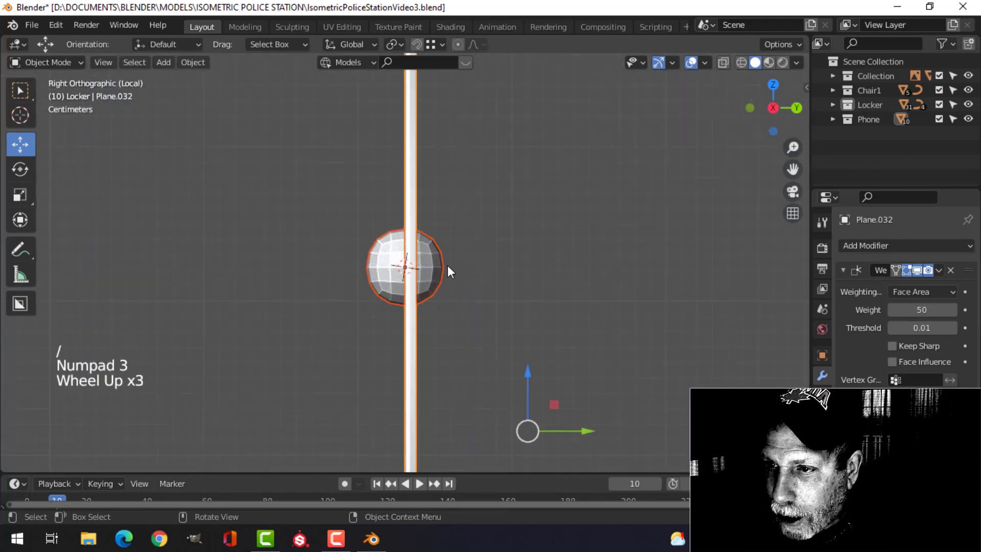
click(441, 270)
drag(473, 272, 362, 266)
Step: Add a centred vertical loop cut to the cube, splitting it into front and rear halves, and clear the selection
scroll(348, 288, up, 1)
shift+middle_drag(352, 286, 473, 263)
key(Tab)
key(ctrl+r)
click(388, 236)
right_click(445, 267)
scroll(453, 275, up, 3)
key(alt+a)
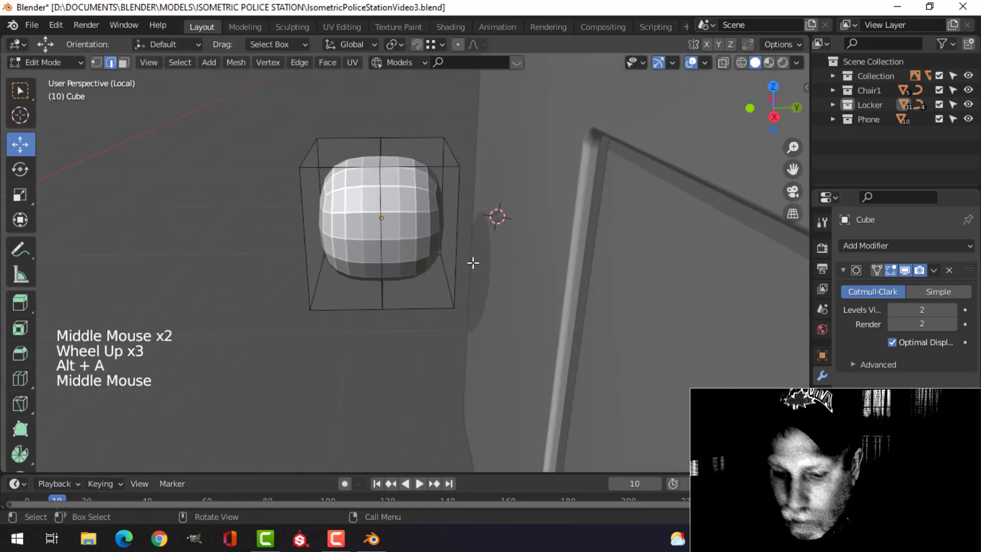
Step: Delete the faces of the cube's rear half, including its back face, leaving an open dome
key(3)
alt+shift+click(428, 176)
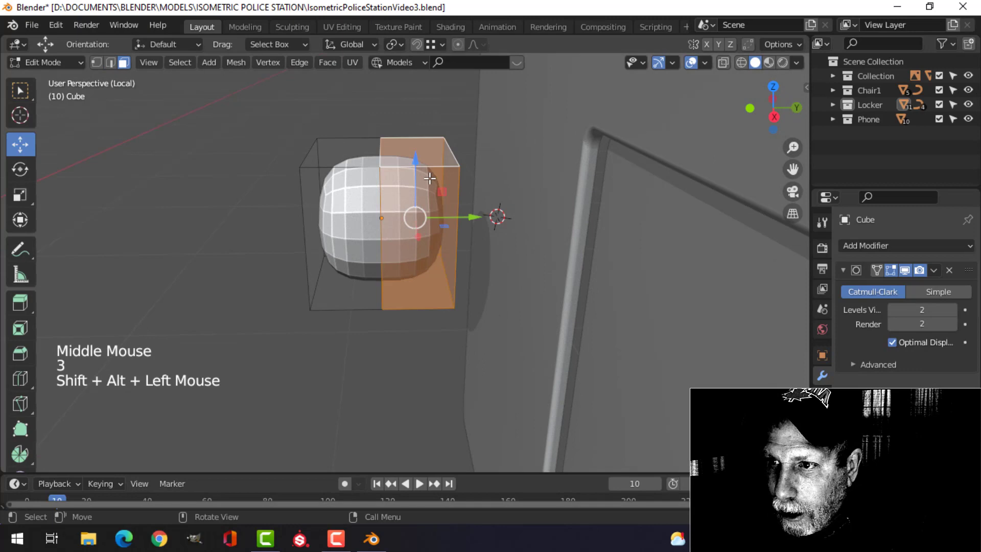
shift+click(455, 199)
alt+shift+click(448, 175)
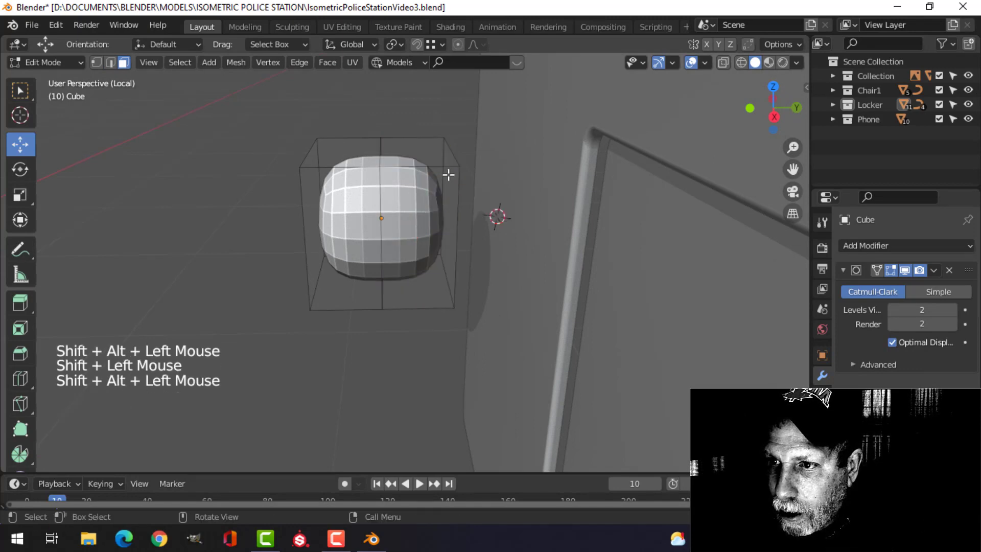
alt+shift+click(429, 164)
key(x)
click(430, 200)
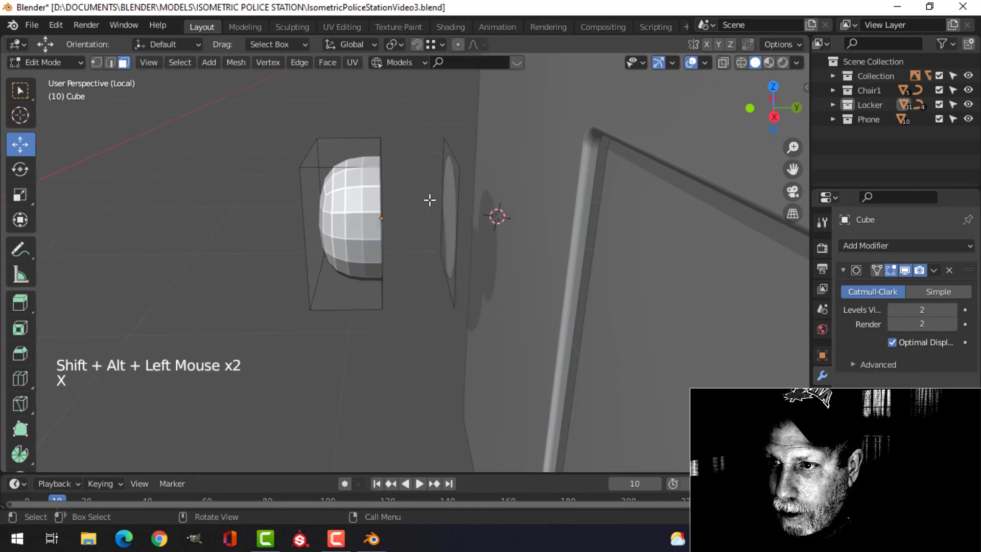
click(447, 192)
key(x)
click(446, 192)
middle_drag(447, 192, 412, 236)
key(Tab)
Step: Apply the subdivision modifier to the dome
scroll(428, 191, up, 3)
scroll(427, 189, up, 1)
shift+middle_drag(426, 190, 458, 335)
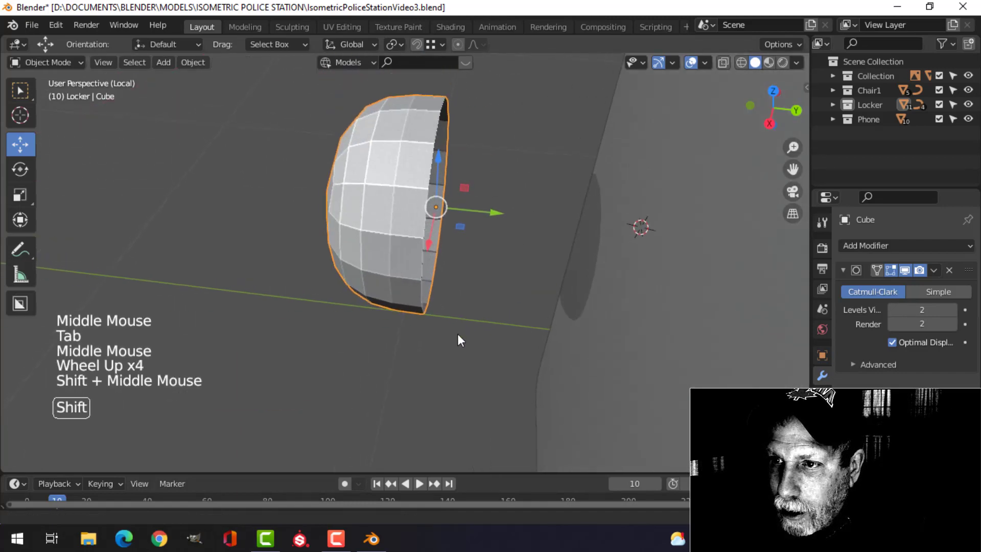
scroll(438, 221, up, 3)
shift+middle_drag(438, 221, 442, 252)
scroll(442, 253, up, 1)
middle_drag(442, 253, 495, 260)
key(Tab)
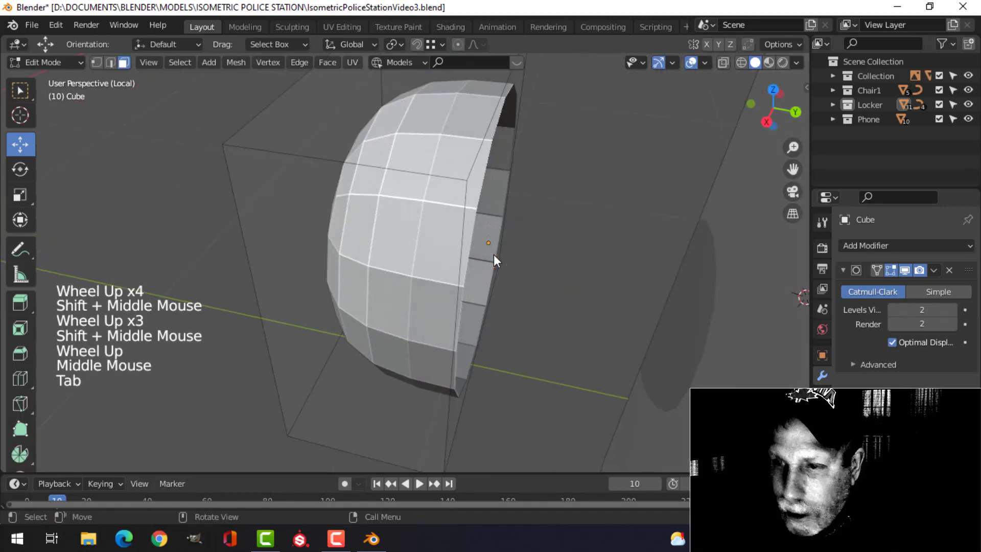
key(Tab)
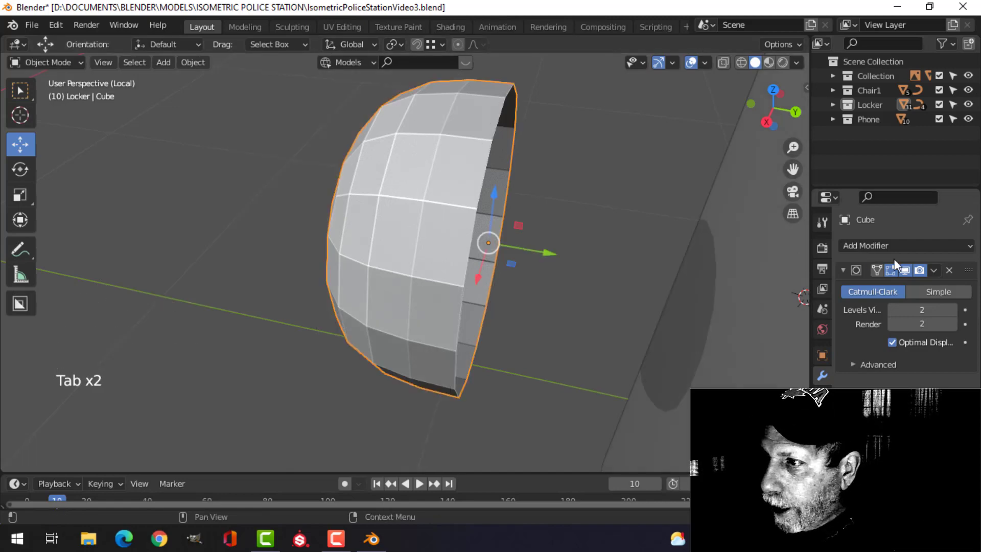
click(934, 271)
click(887, 284)
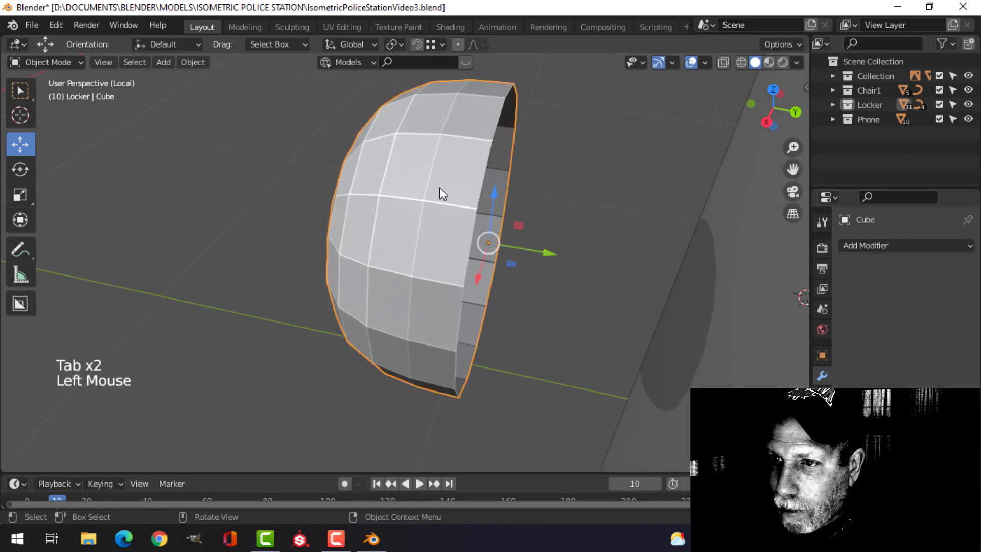
Step: Add a level 1 subdivision surface to the dome and shade it smooth
key(ctrl+1)
right_click(434, 185)
click(433, 175)
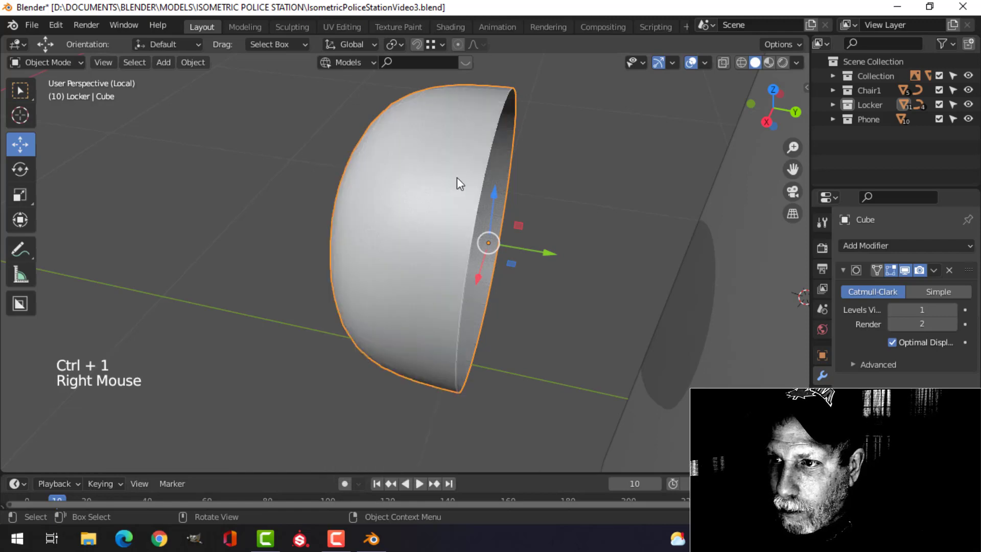
Step: Select the dome's open edge loop and move it about -0.0029 m along Y
key(alt)
key(alt+a)
click(442, 167)
key(Tab)
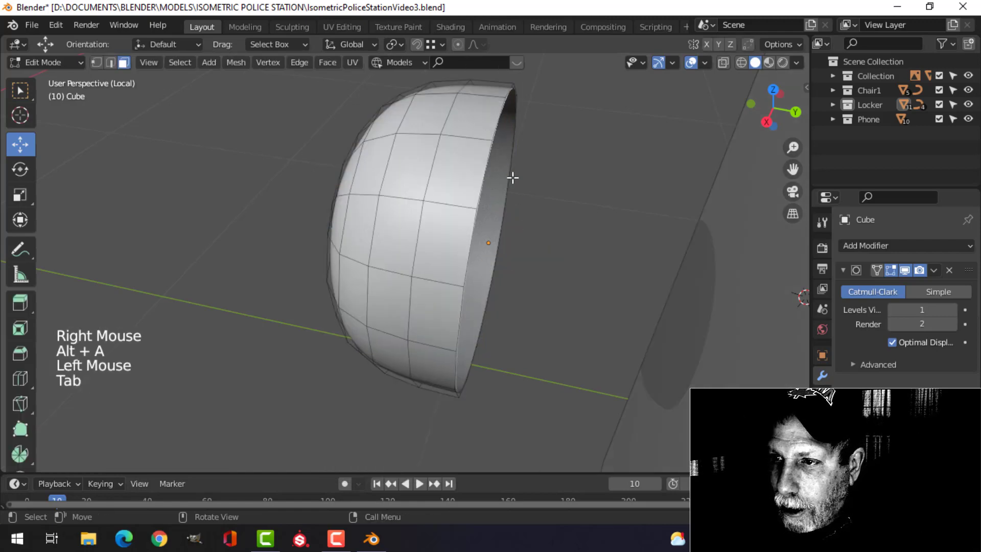
key(2)
alt+shift+click(510, 181)
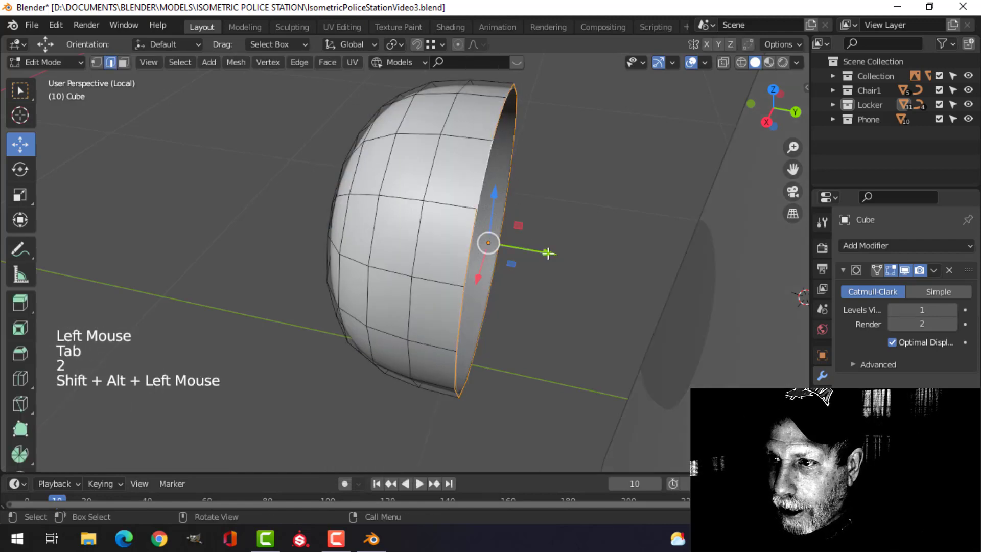
drag(547, 252, 527, 245)
Step: Extrude the dome's open edge loop in place and scale it slightly outward to form a lip
middle_drag(527, 245, 488, 203)
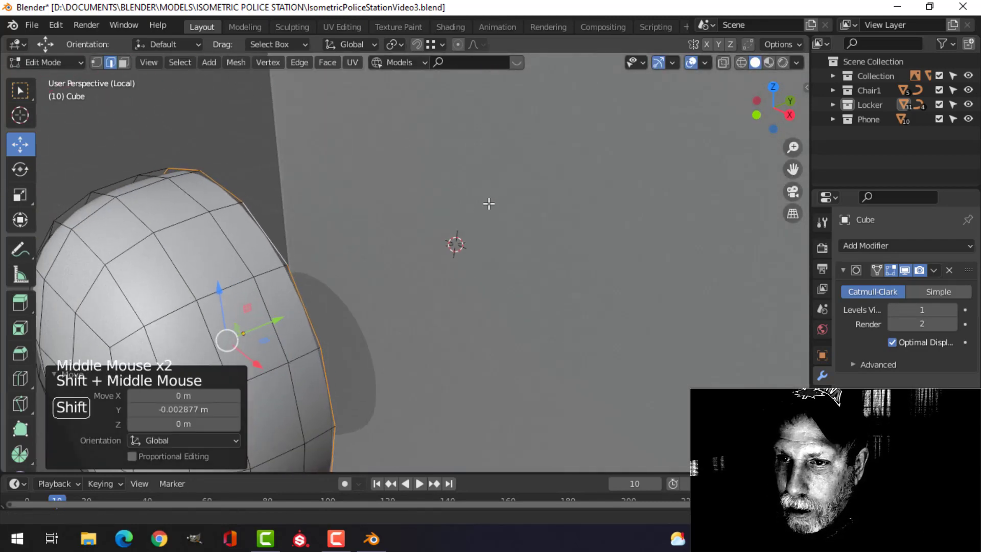
shift+middle_drag(397, 245, 502, 176)
key(e)
key(s)
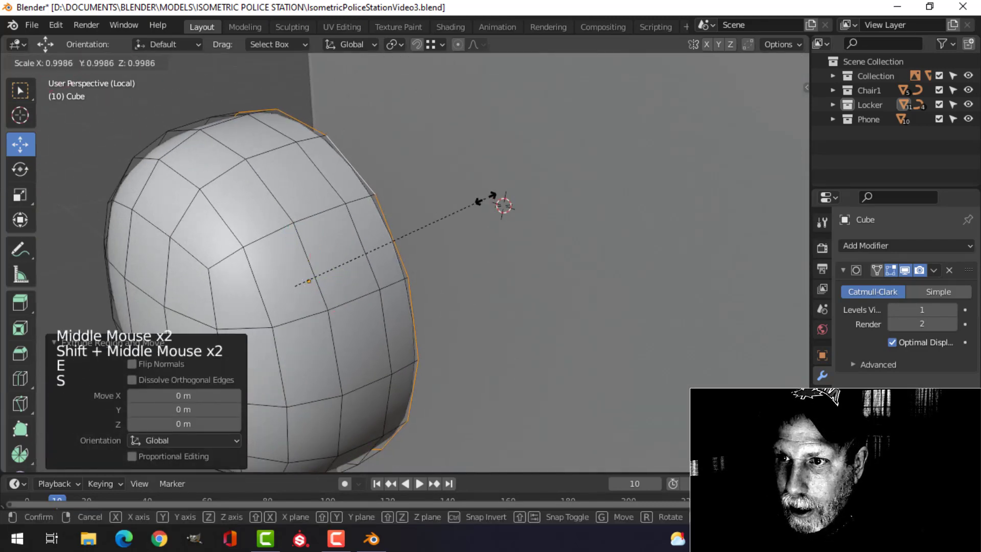
click(504, 201)
Step: Extrude the lip's outer edge loop about 0.0074 m along Y to form a collar
middle_drag(504, 201, 363, 213)
key(e)
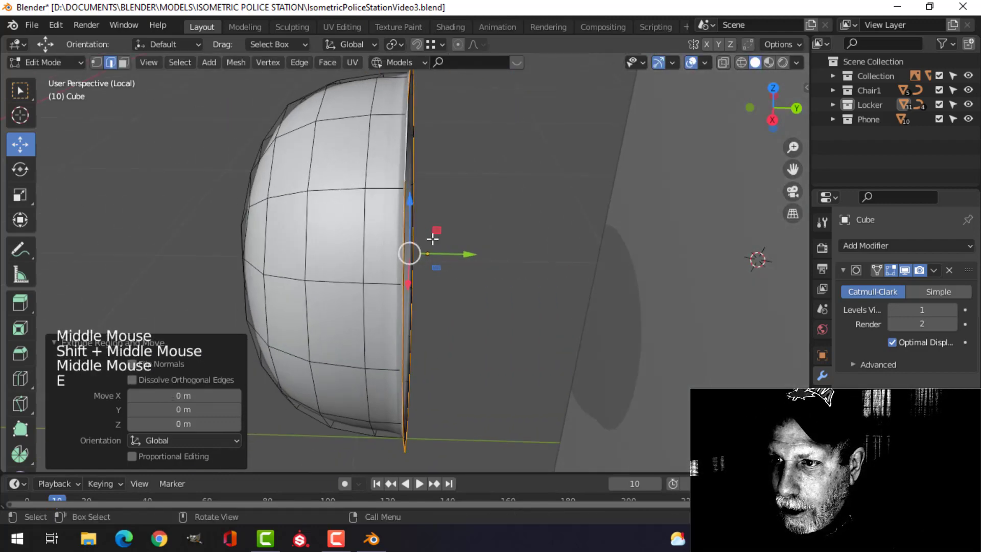
drag(444, 252, 509, 241)
Step: Extrude the collar's open edge loop and scale it inward to about 0.893
middle_drag(510, 240, 474, 228)
shift+middle_drag(473, 196, 431, 131)
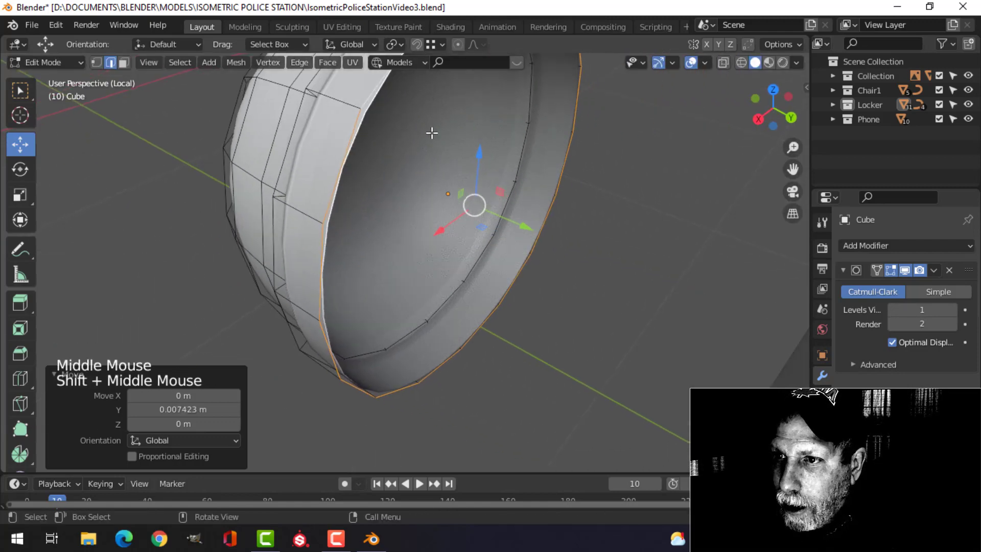
scroll(486, 138, down, 2)
shift+middle_drag(501, 140, 569, 199)
key(e)
key(s)
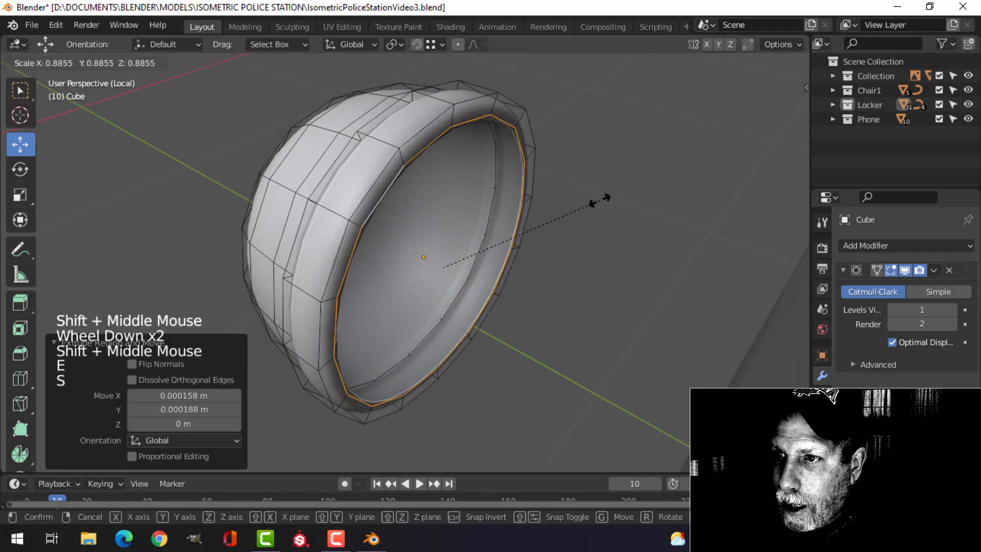
click(599, 194)
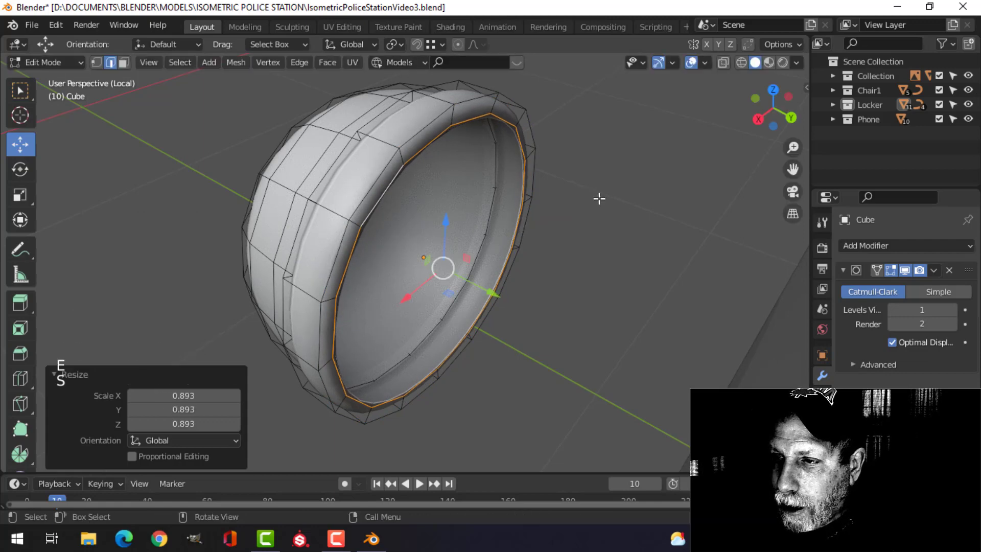
Step: Extrude the collar's inner edge loop, move it about -0.0034 m along Y and scale it inward to about 0.83
key(e)
right_click(523, 265)
drag(500, 293, 483, 284)
key(s)
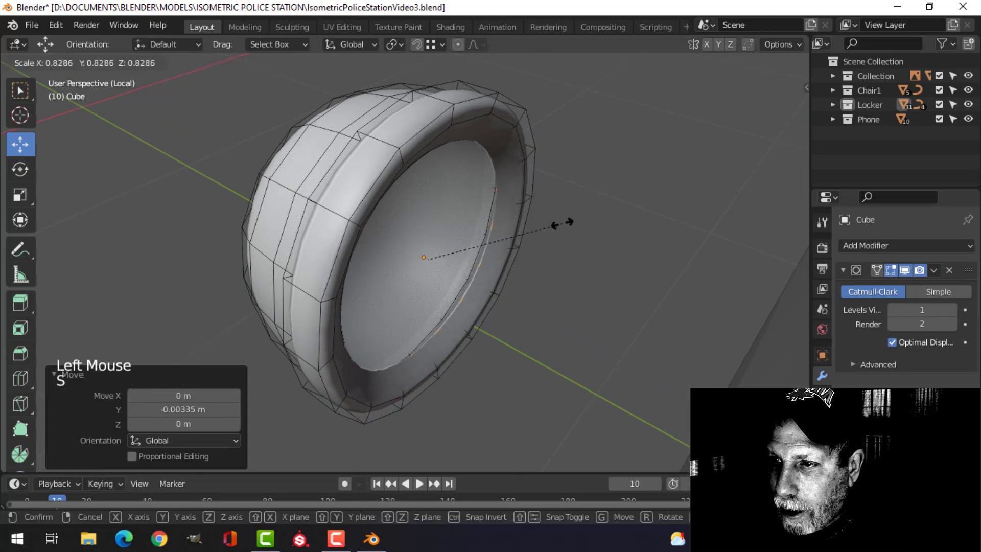
click(562, 223)
Step: Extrude the recessed edge loop, scale it inward to about 0.873 and fill the opening with a face
key(e)
right_click(575, 215)
key(s)
click(559, 226)
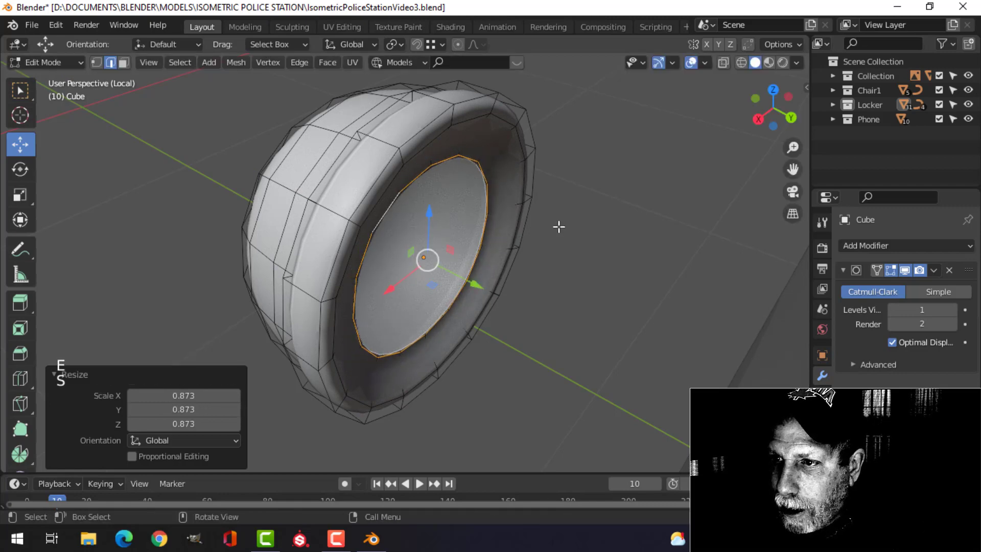
key(f)
Step: Add two loop cuts around the collar, one toward the dome with a slide factor of about 0.487 and one toward the rim
scroll(517, 219, down, 1)
key(Tab)
middle_drag(523, 210, 552, 210)
scroll(457, 232, down, 2)
middle_drag(454, 227, 471, 201)
scroll(460, 245, up, 4)
key(Tab)
key(ctrl+r)
click(380, 143)
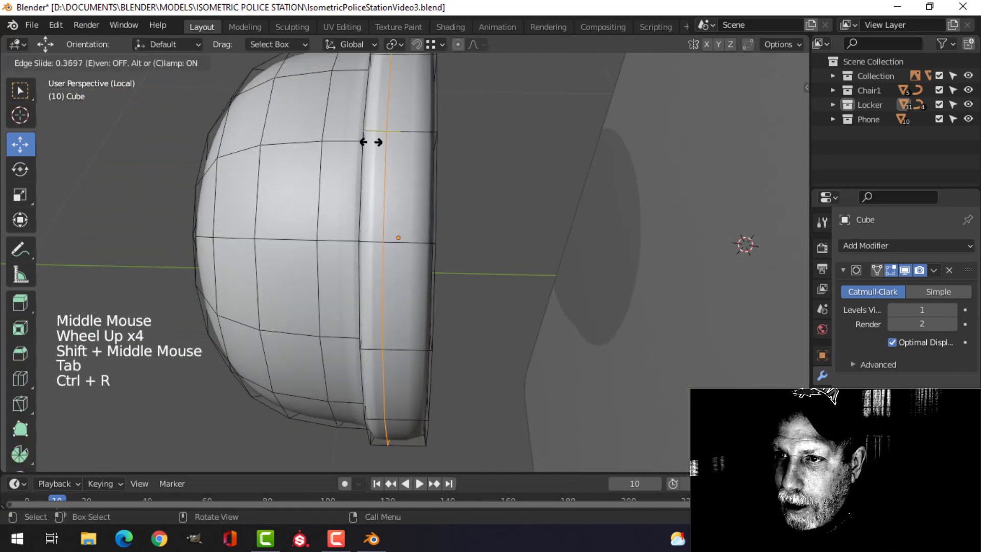
click(392, 138)
key(ctrl+r)
click(401, 134)
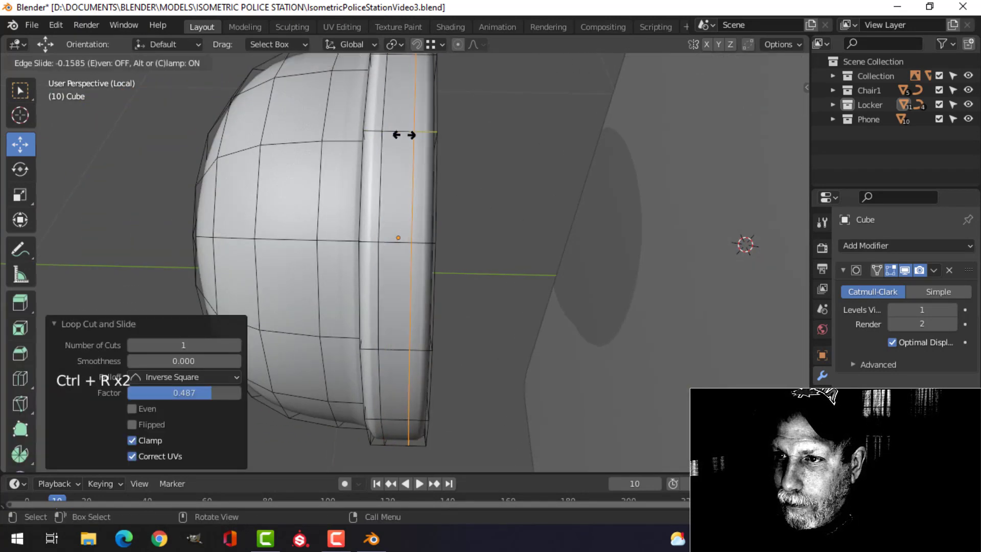
click(407, 137)
Step: Examine the smoothed cup in Object Mode against the phone's front panel
key(Tab)
scroll(429, 213, down, 4)
key(alt+a)
middle_drag(429, 213, 521, 213)
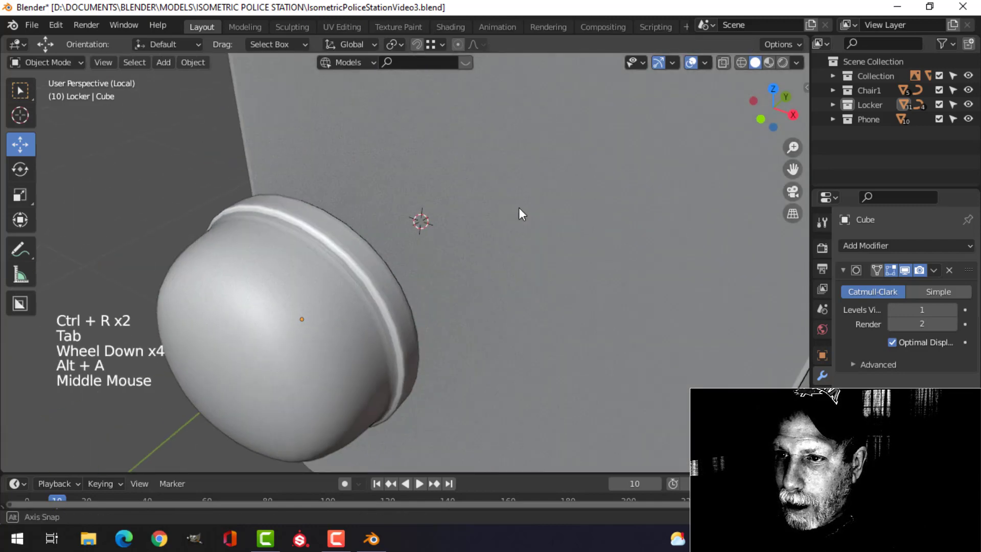
scroll(428, 260, down, 5)
shift+middle_drag(427, 257, 464, 170)
scroll(427, 223, down, 3)
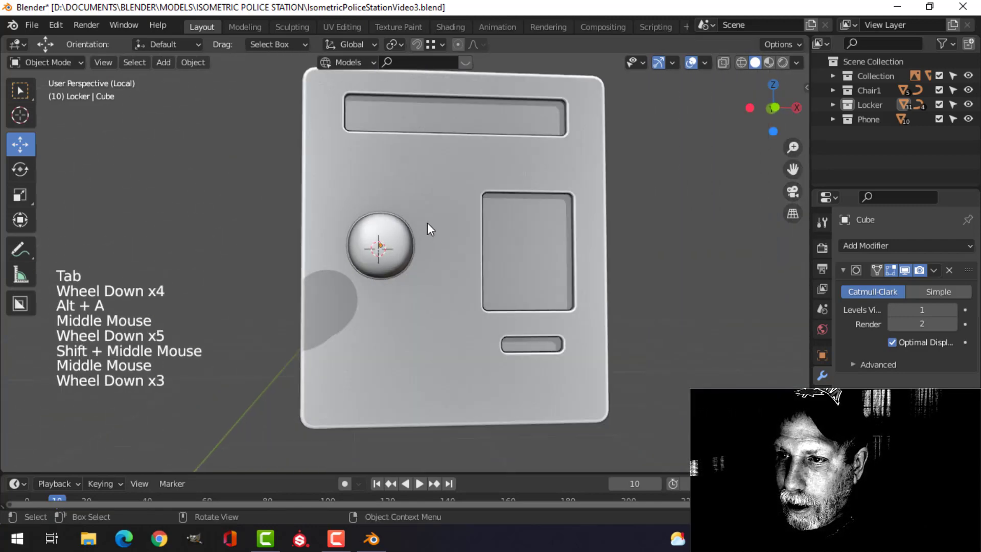
Step: Circle-select the block of faces on the dome's underside in face select mode, leaving out the collar
middle_drag(427, 223, 434, 268)
scroll(435, 202, up, 3)
scroll(401, 244, down, 1)
scroll(400, 245, up, 4)
scroll(416, 246, up, 2)
key(Tab)
scroll(438, 278, up, 2)
key(alt+a)
middle_drag(434, 269, 432, 257)
key(3)
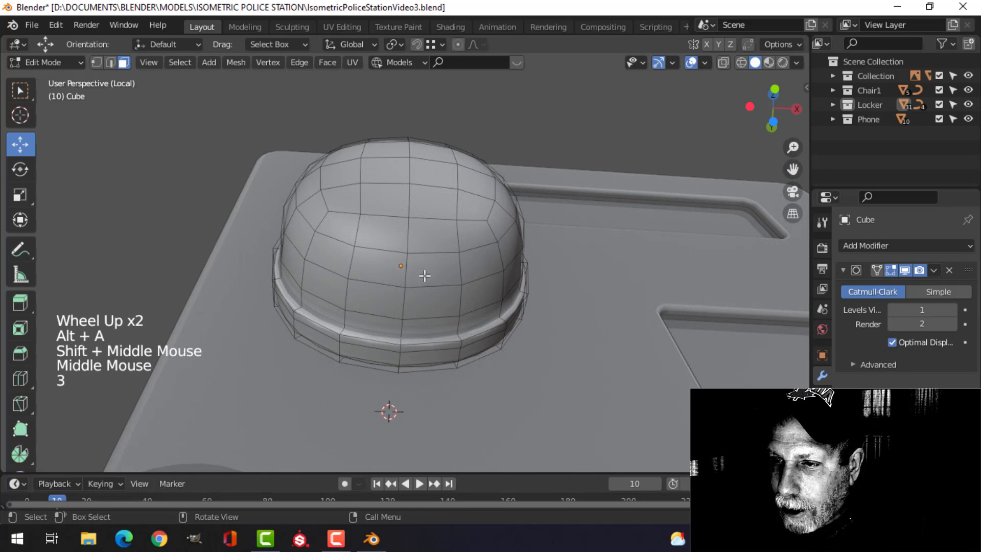
key(c)
drag(416, 307, 415, 301)
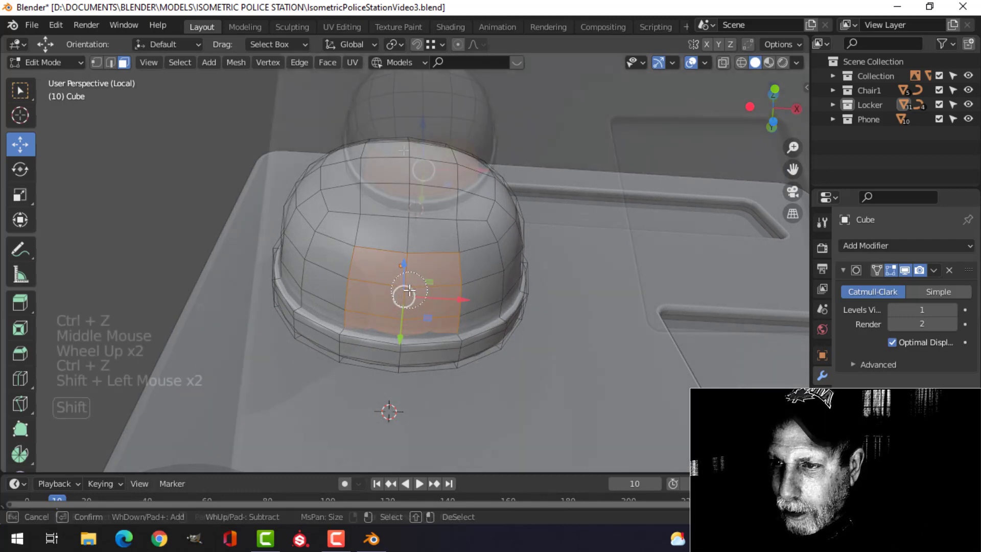
middle_drag(406, 292, 453, 221)
shift+click(435, 153)
shift+scroll(421, 154, down, 1)
scroll(421, 155, down, 2)
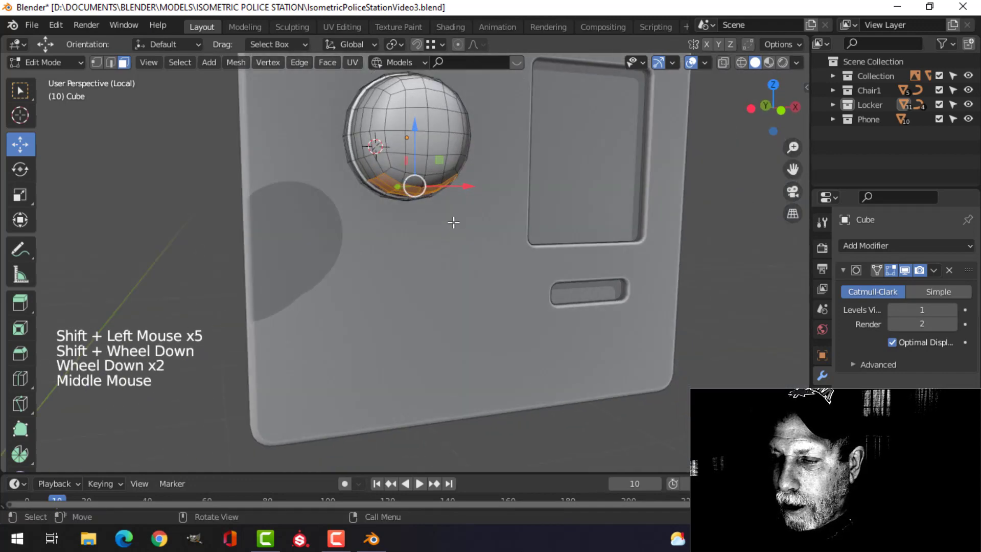
Step: Extrude the selected underside faces about -0.056 m along Z to form the handle
key(e)
click(418, 210)
drag(418, 211, 418, 257)
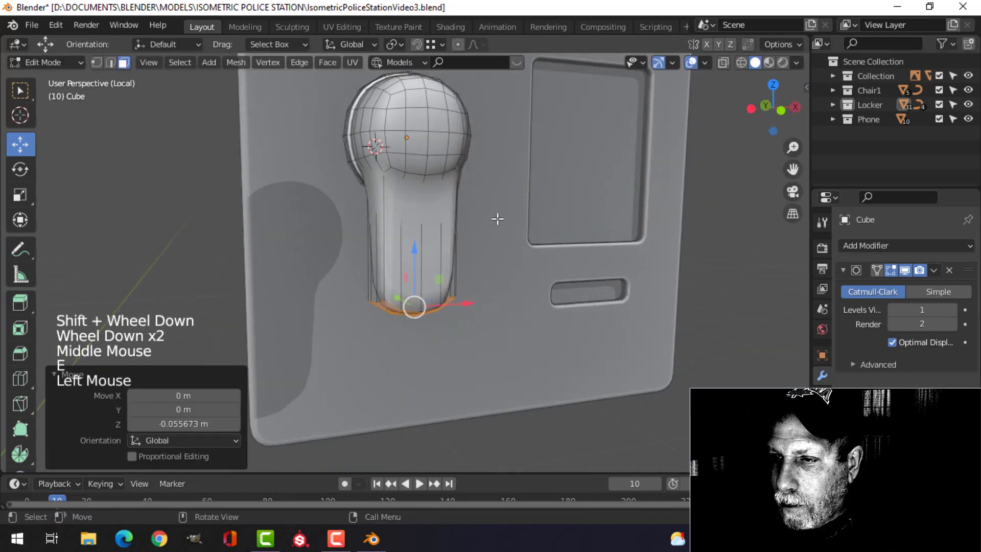
Step: Add a loop cut around the handle and slide it up close to the dome, to a factor of about 0.65
middle_drag(497, 218, 455, 225)
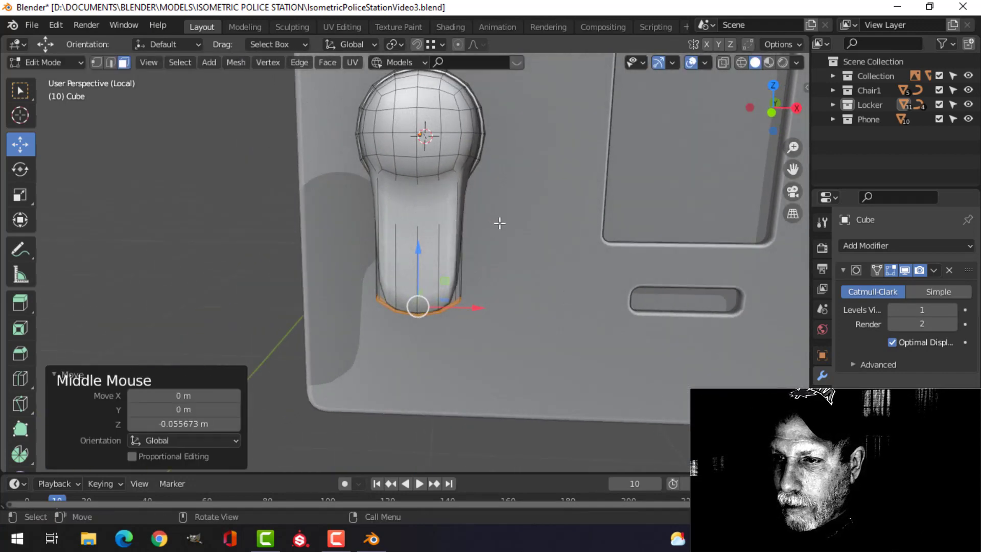
key(ctrl+r)
click(451, 240)
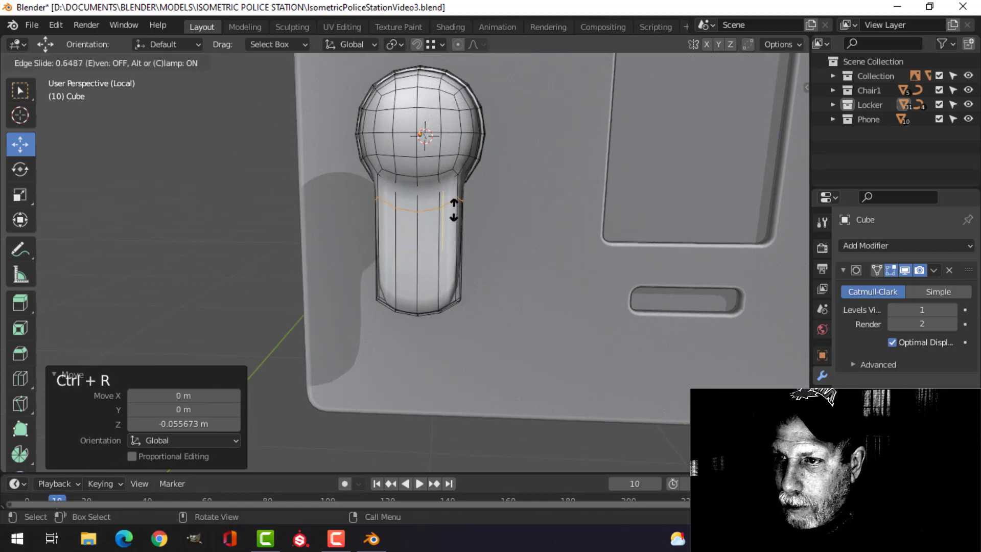
click(454, 208)
Step: Box-select the handle's lower end in front wireframe view and flatten it by scaling to 0 along Z
mouse_move(454, 207)
middle_down()
mouse_move(462, 218)
mouse_move(450, 233)
mouse_move(480, 300)
middle_up()
key(alt+a)
key(KP_1)
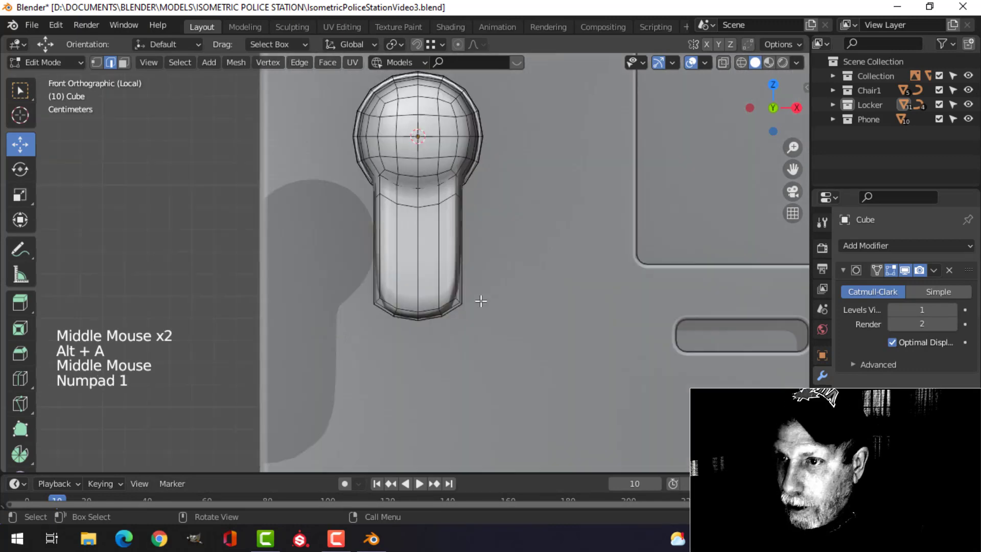
key(z)
click(386, 308)
key(b)
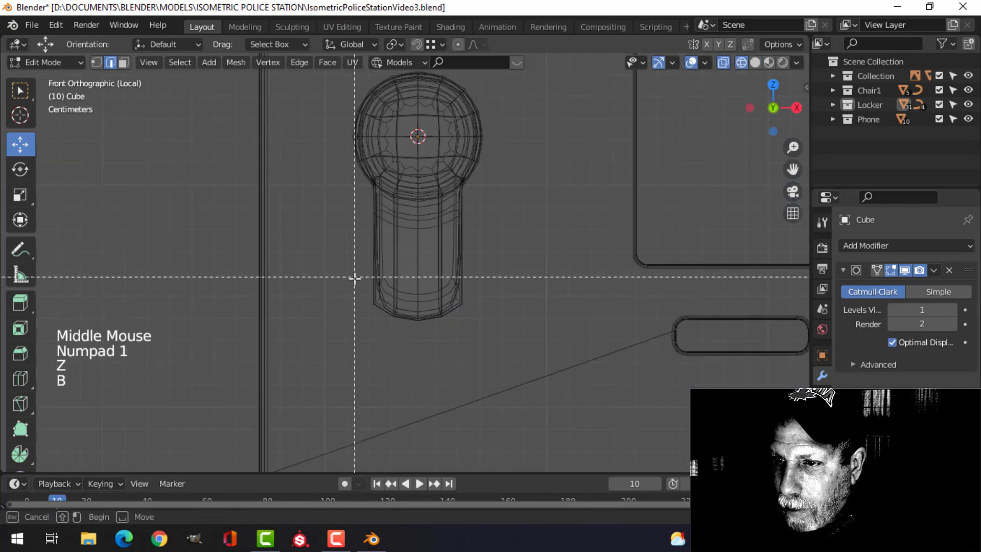
drag(354, 281, 524, 342)
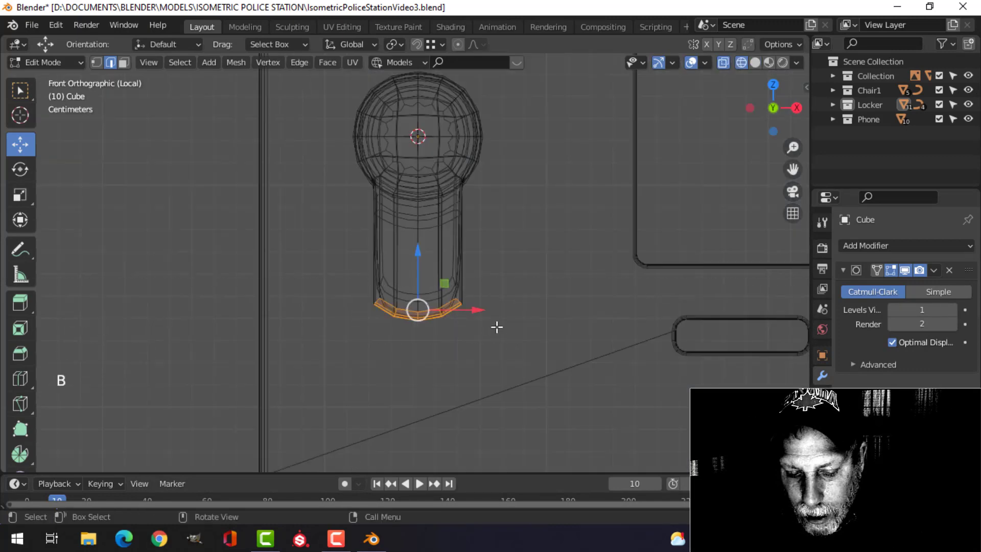
key(s)
key(z)
key(0)
key(Return)
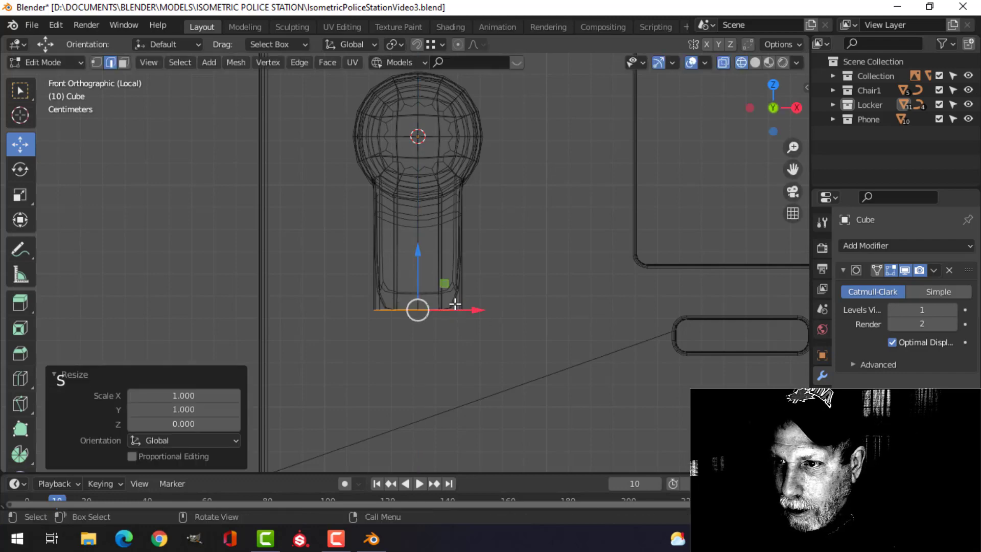
Step: Move the flattened handle end about -0.0065 m along Z and delete its faces
drag(424, 253, 424, 269)
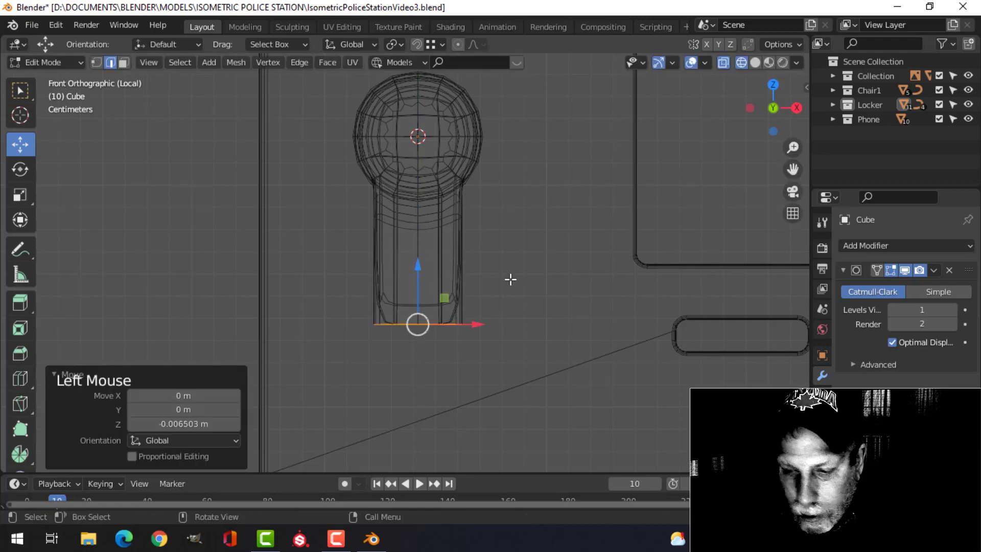
key(x)
click(510, 279)
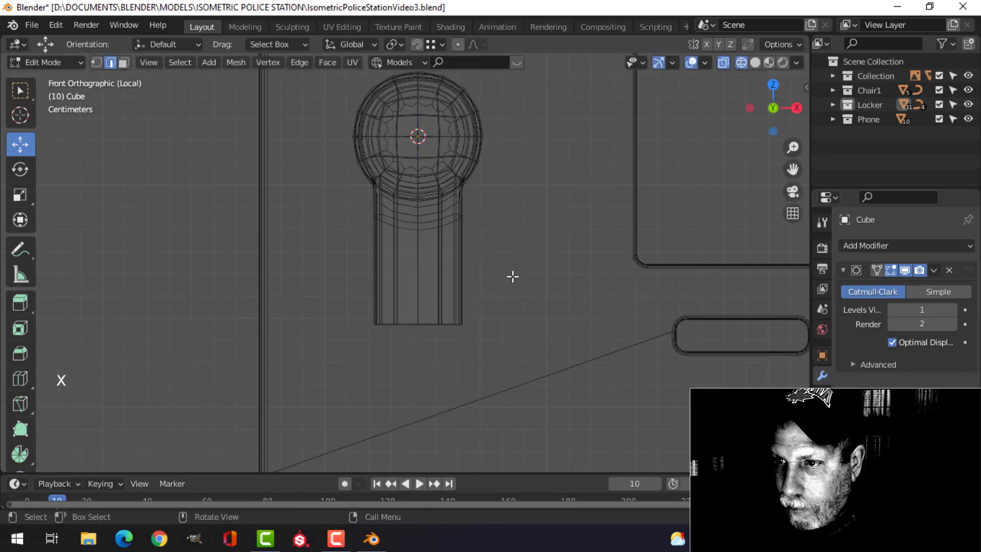
Step: Return to solid shading, select the handle's open end loop and move it about 0.0032 m along Z
key(z)
click(590, 276)
scroll(501, 248, down, 2)
mouse_move(501, 247)
middle_down()
mouse_move(485, 252)
mouse_move(493, 258)
middle_up()
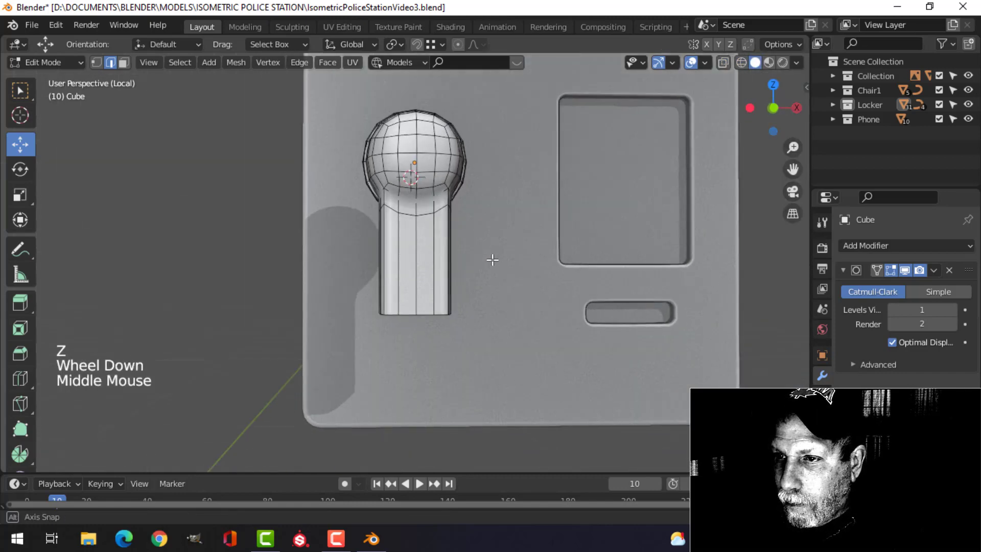
key(2)
alt+shift+click(441, 313)
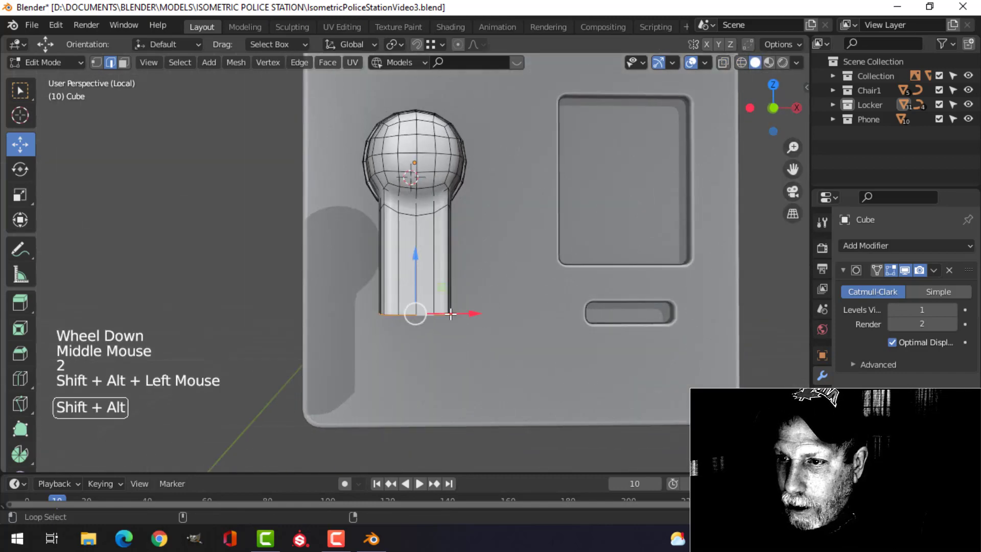
middle_drag(506, 289, 496, 292)
drag(420, 259, 420, 253)
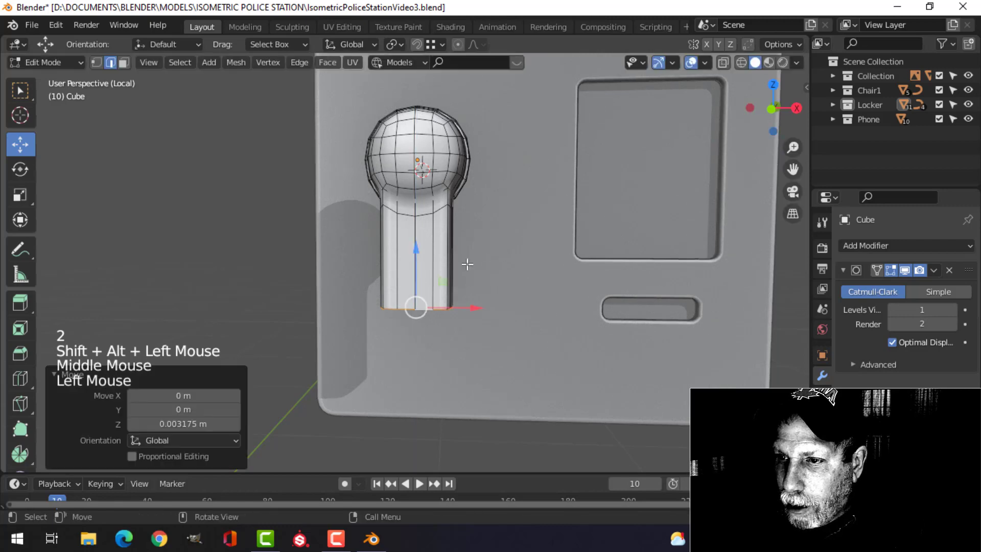
Step: Snap the 3D cursor to the selected end loop and return to Object Mode
key(shift+s)
click(498, 355)
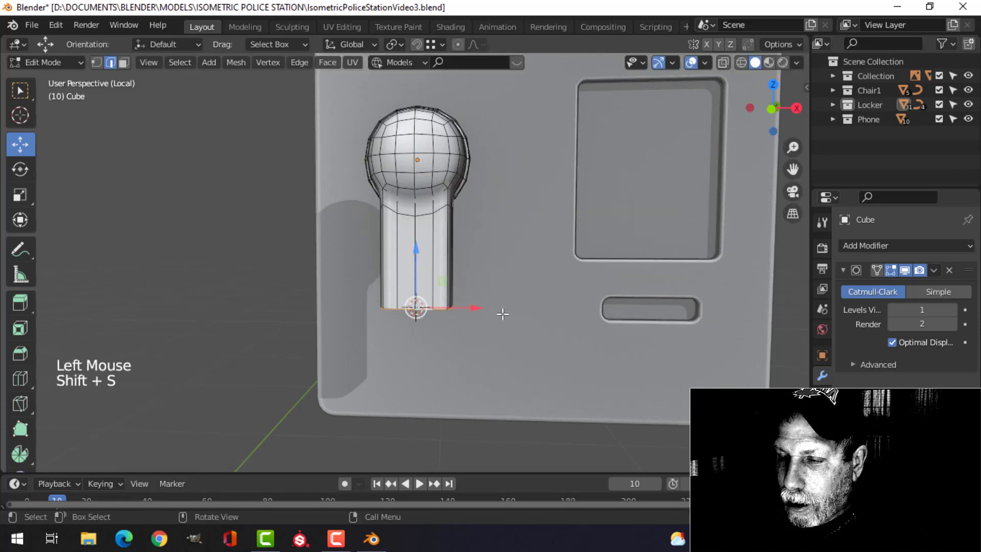
key(Tab)
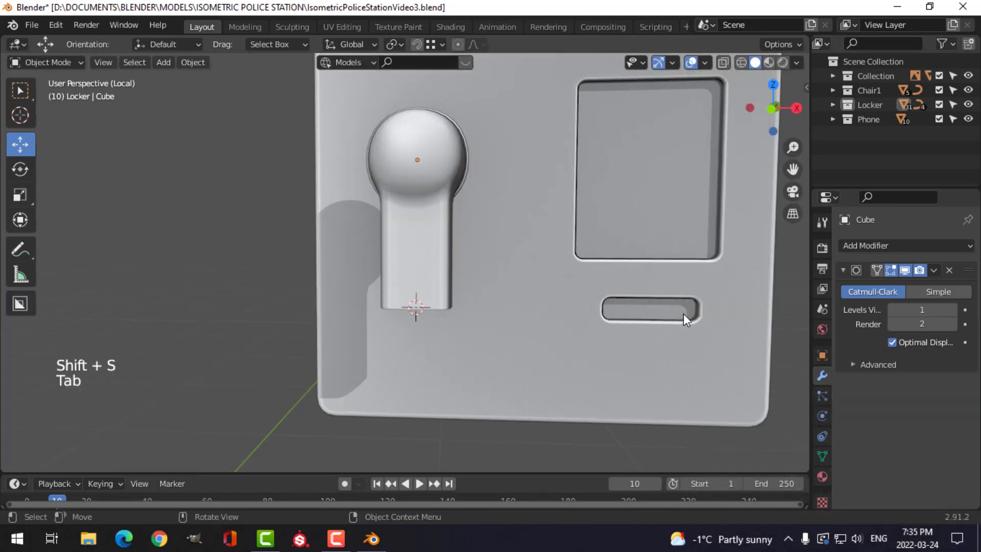
Step: Add a Mirror modifier to the handset half and set its axis to Z only
click(863, 247)
click(673, 397)
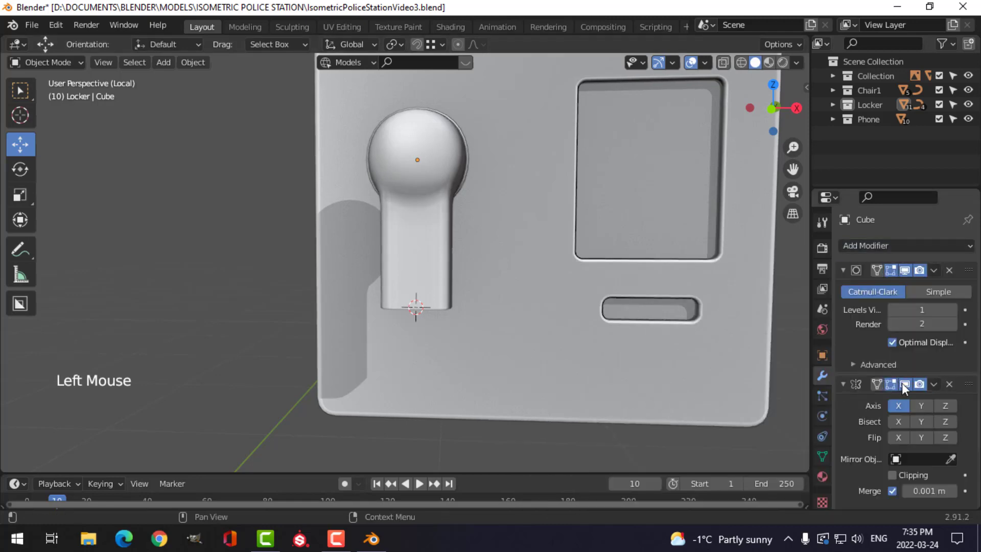
click(947, 406)
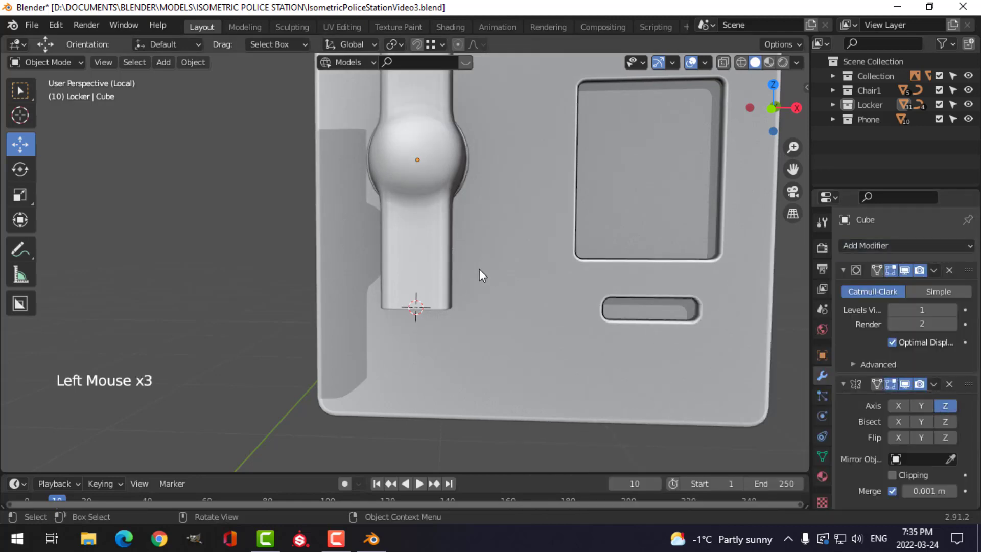
Step: Set the handset's origin to the 3D cursor at the handle's open end
scroll(439, 219, down, 2)
click(192, 63)
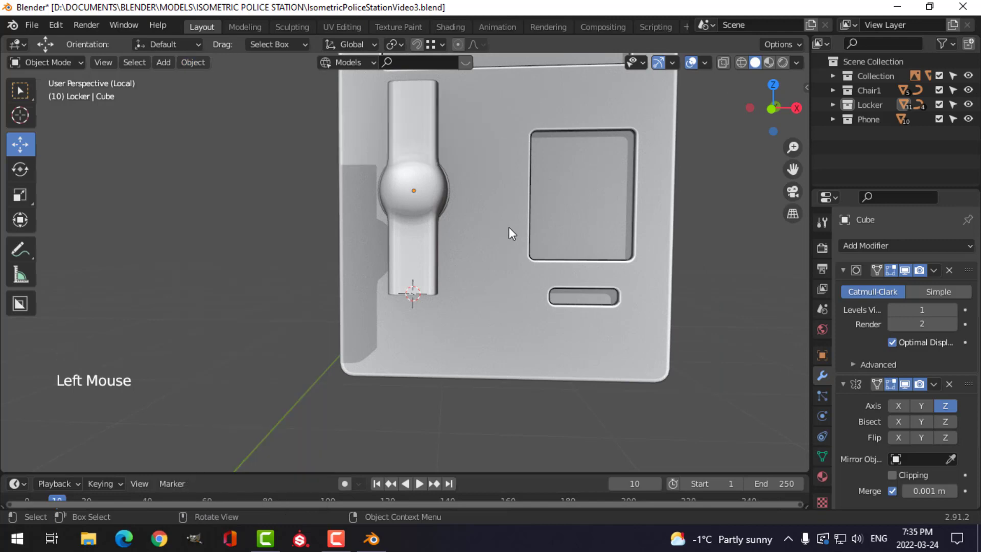
click(198, 66)
mouse_move(210, 90)
click(373, 124)
scroll(482, 182, down, 1)
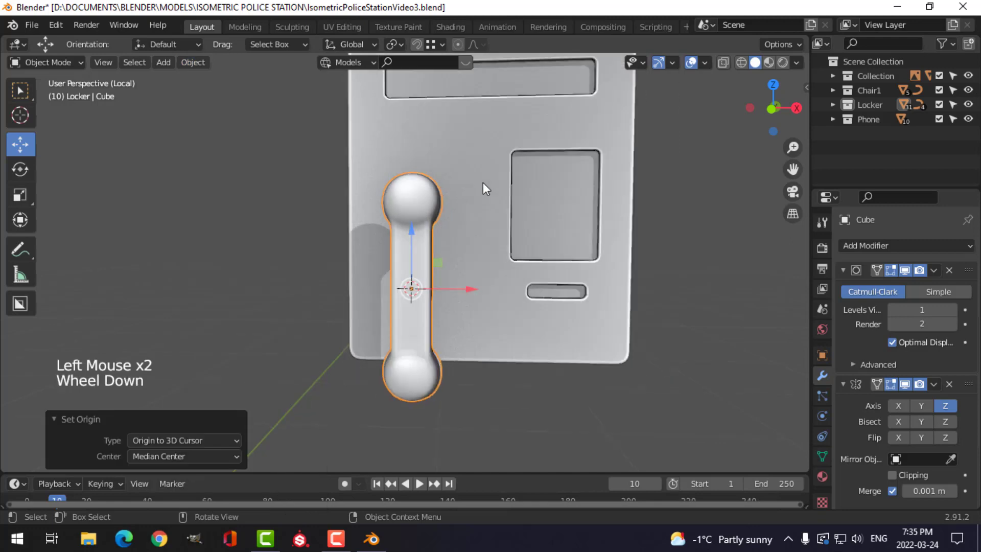
Step: Enable clipping on the handset's Mirror modifier
scroll(403, 213, down, 2)
middle_drag(404, 214, 460, 224)
scroll(408, 220, up, 5)
middle_drag(459, 225, 526, 236)
click(894, 474)
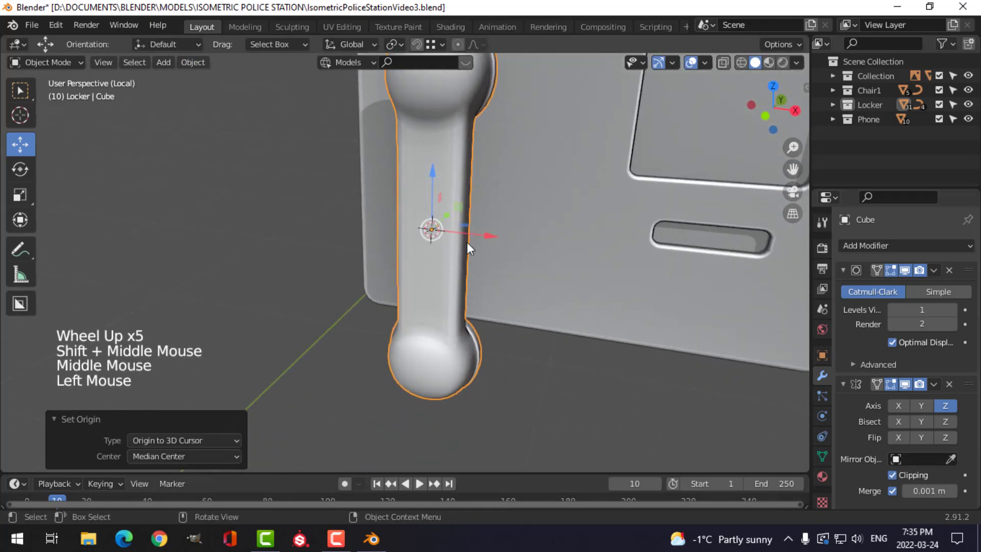
Step: Select the handset's whole mesh and move it slightly along Z toward the mirror plane to shorten the handle
middle_drag(467, 242, 468, 199)
key(Tab)
key(a)
scroll(505, 194, down, 2)
middle_drag(468, 199, 420, 104)
drag(420, 104, 420, 104)
middle_drag(543, 179, 461, 204)
key(Tab)
scroll(431, 203, up, 2)
key(alt+a)
scroll(457, 204, down, 4)
scroll(457, 204, down, 2)
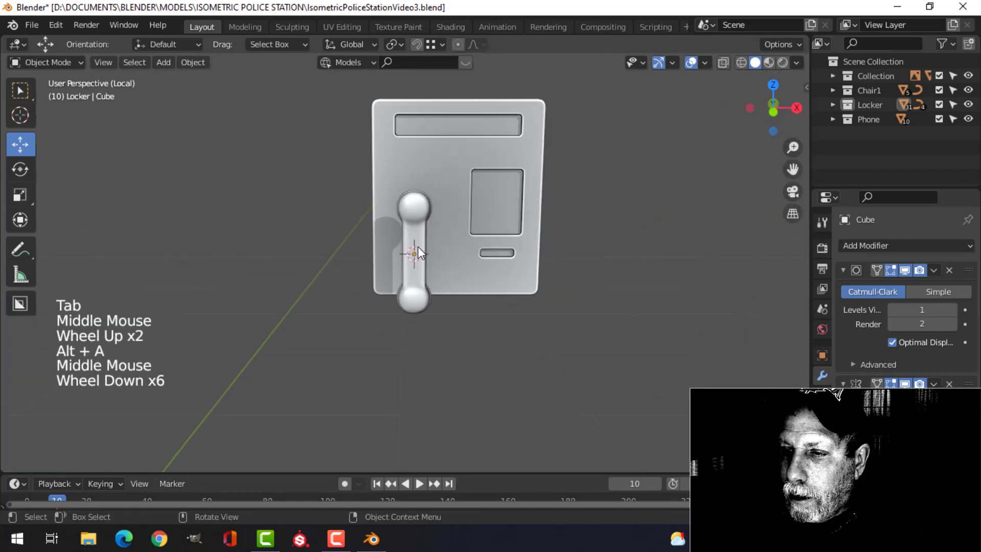
Step: Select the handset and apply its Mirror modifier
scroll(421, 225, up, 8)
click(421, 225)
shift+middle_drag(531, 197, 495, 214)
key(Tab)
key(alt+a)
key(Tab)
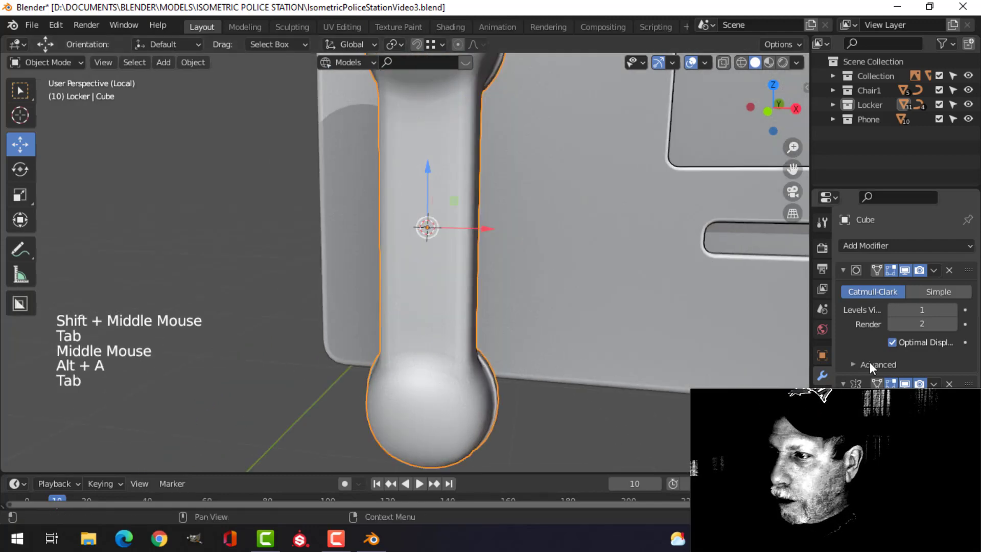
click(934, 387)
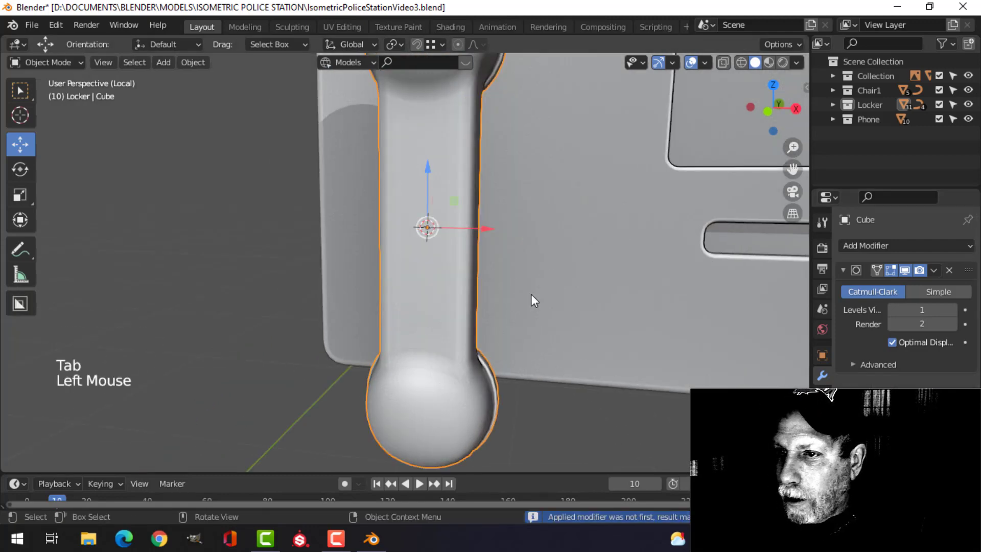
Step: Select the edge loop at the handle's middle and bevel it about 0.032 m wide with 3 segments
key(Tab)
key(2)
alt+shift+click(435, 229)
scroll(519, 225, down, 2)
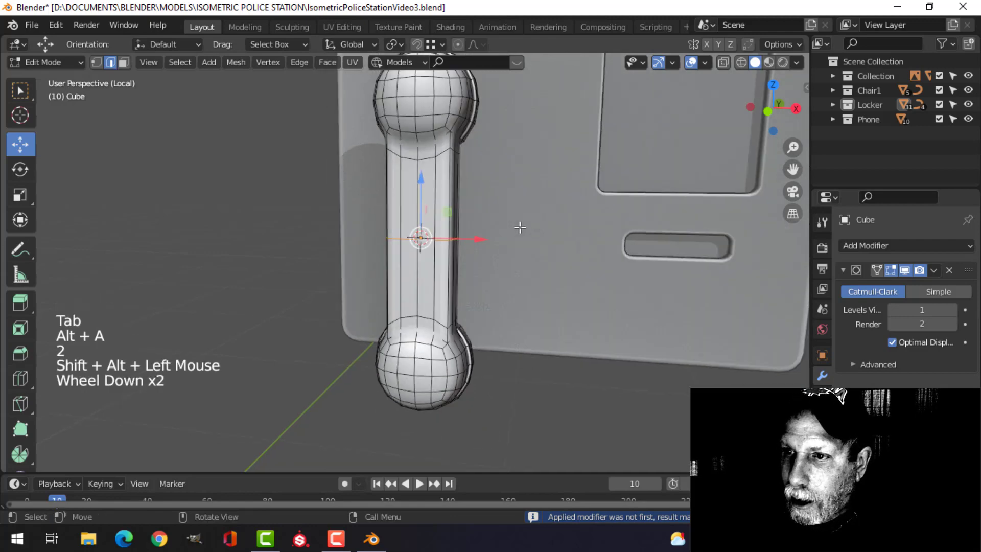
middle_drag(520, 225, 528, 224)
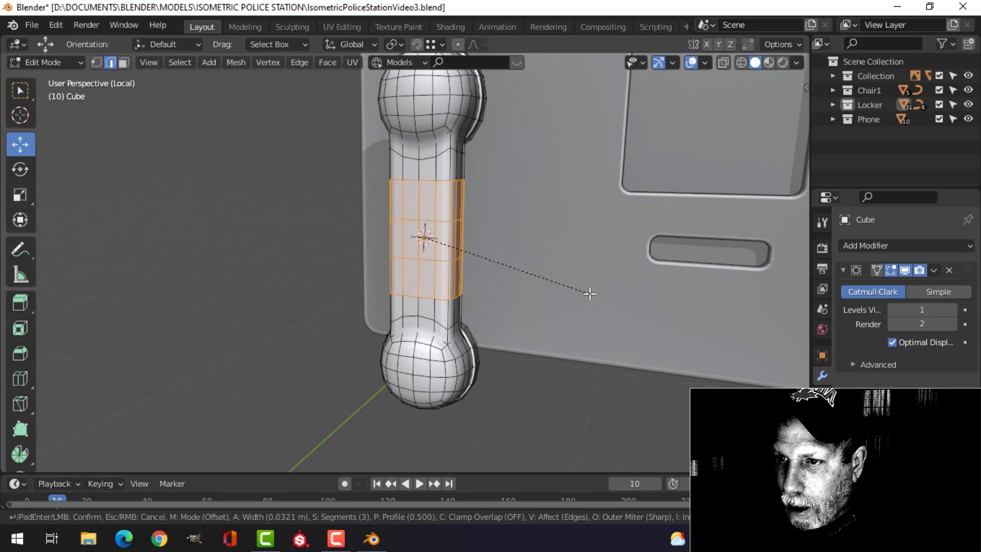
click(589, 293)
key(alt+a)
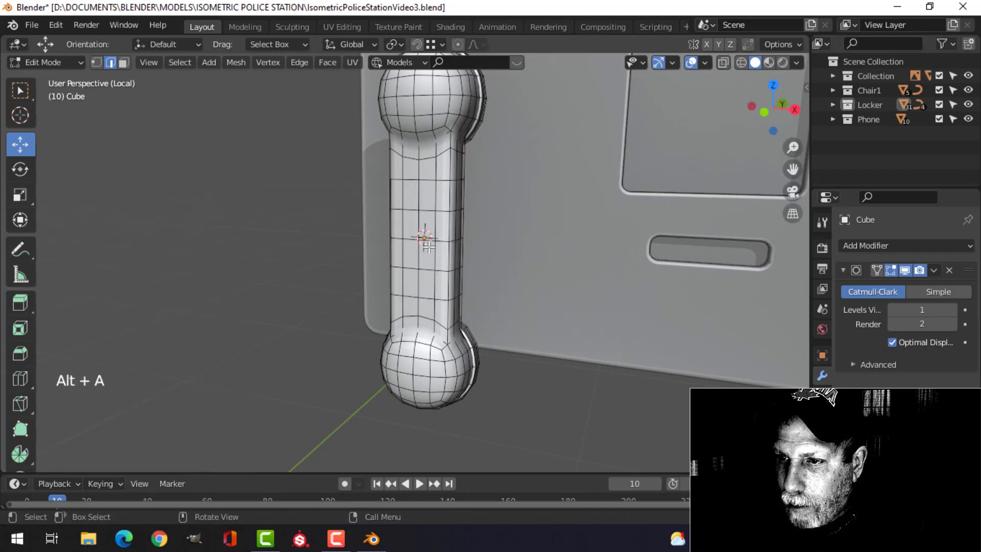
Step: Enable proportional editing and move the handle's middle edge loop about -0.0064 m along Y with a proportional size of about 0.10
middle_drag(525, 235, 491, 215)
scroll(511, 245, up, 3)
scroll(501, 255, down, 2)
scroll(487, 281, down, 1)
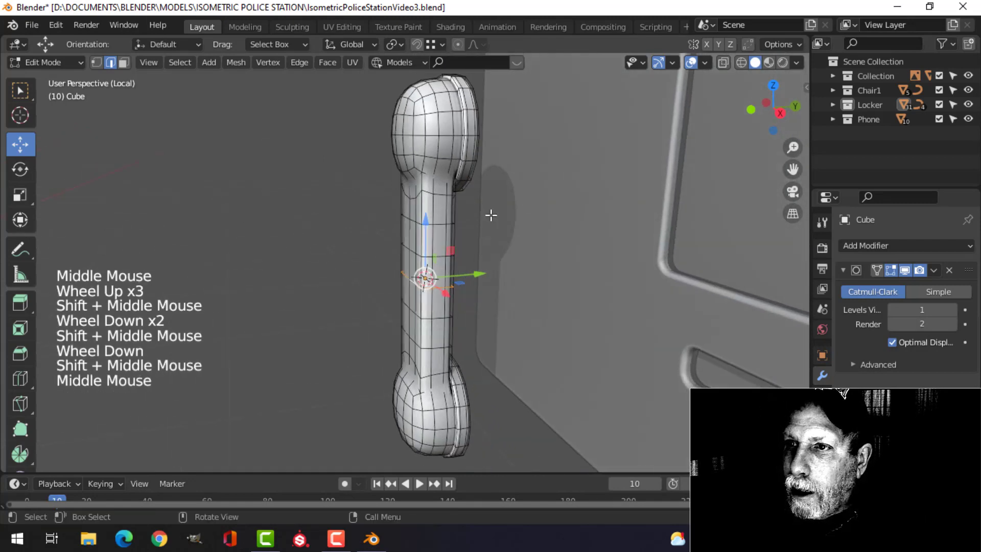
click(456, 45)
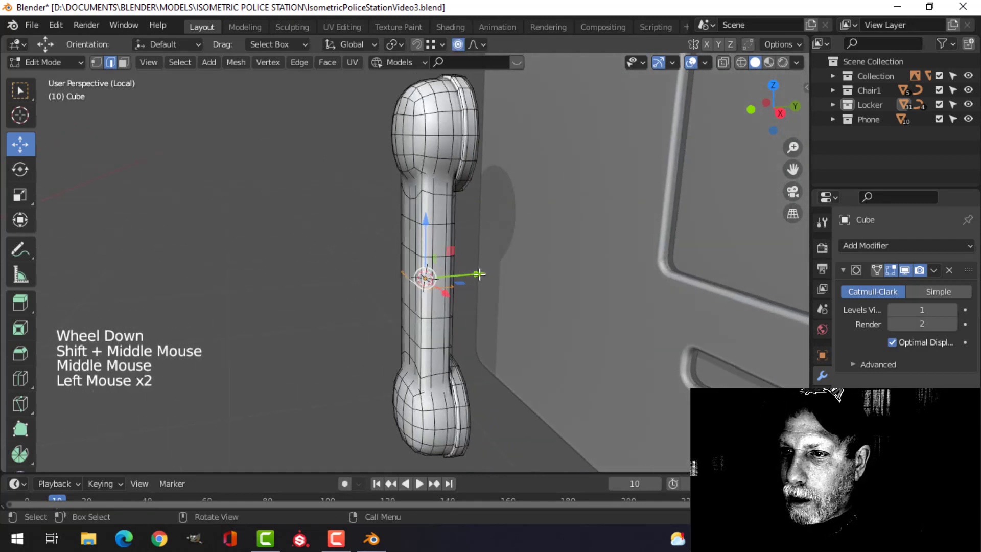
drag(479, 275, 472, 274)
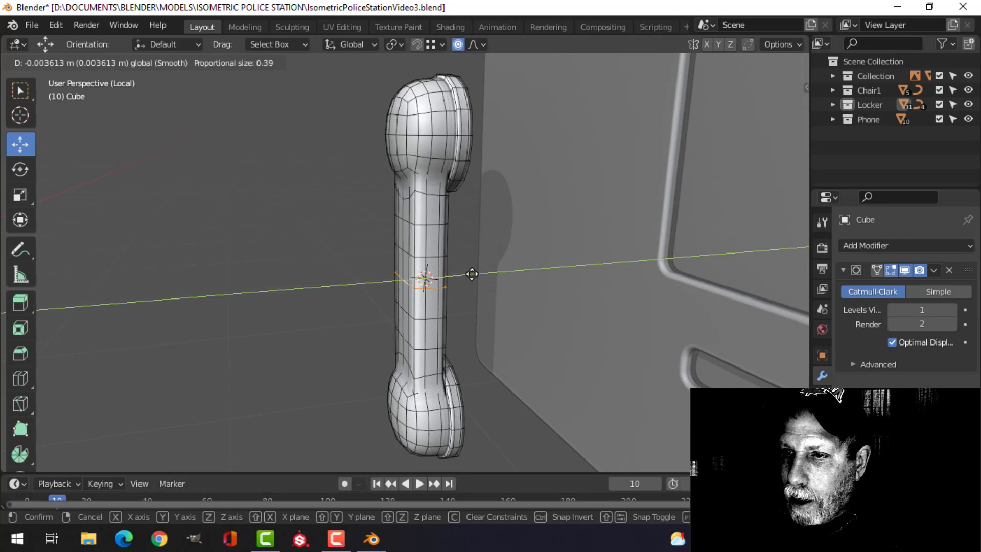
scroll(472, 274, up, 14)
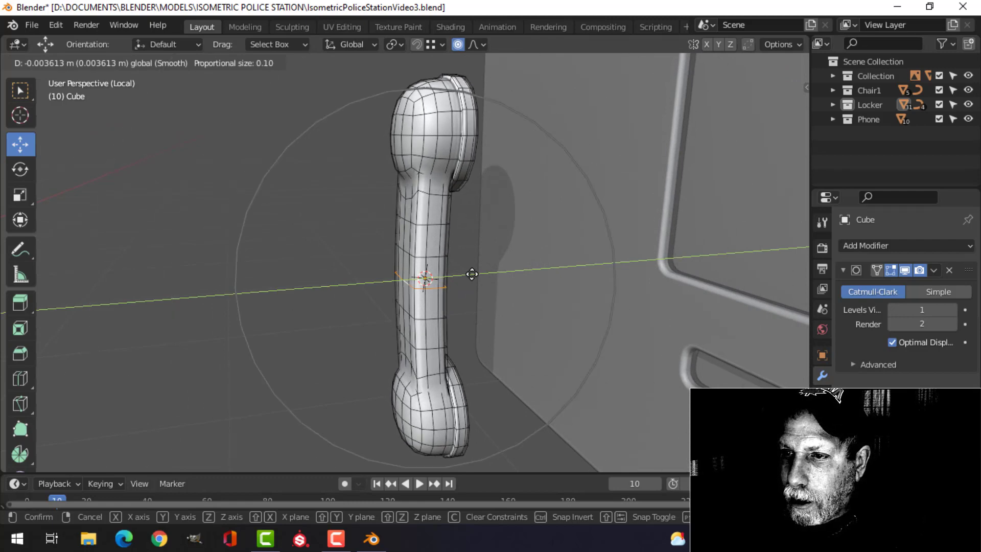
drag(471, 274, 466, 274)
scroll(478, 271, down, 2)
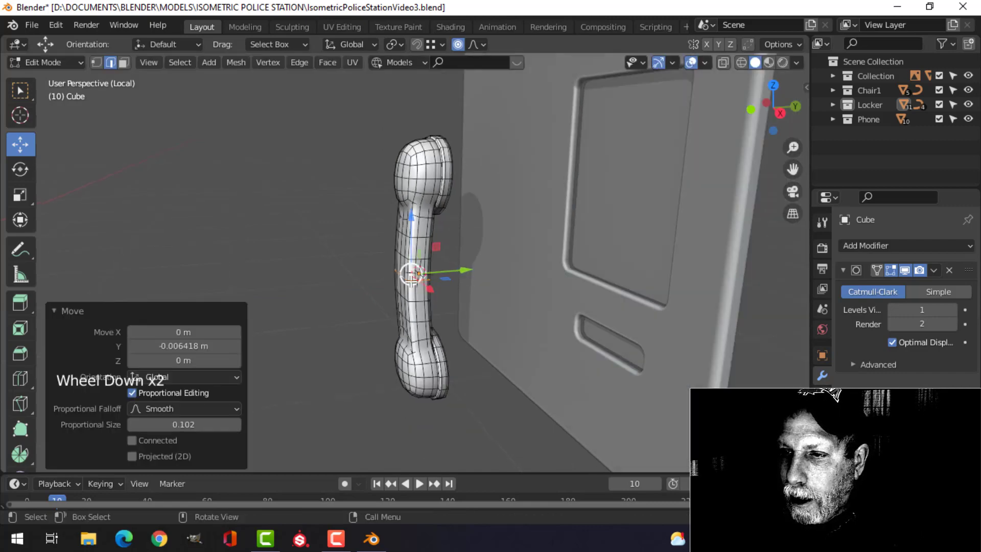
key(Tab)
middle_drag(477, 271, 480, 270)
key(alt+a)
scroll(403, 278, down, 3)
middle_drag(403, 278, 525, 280)
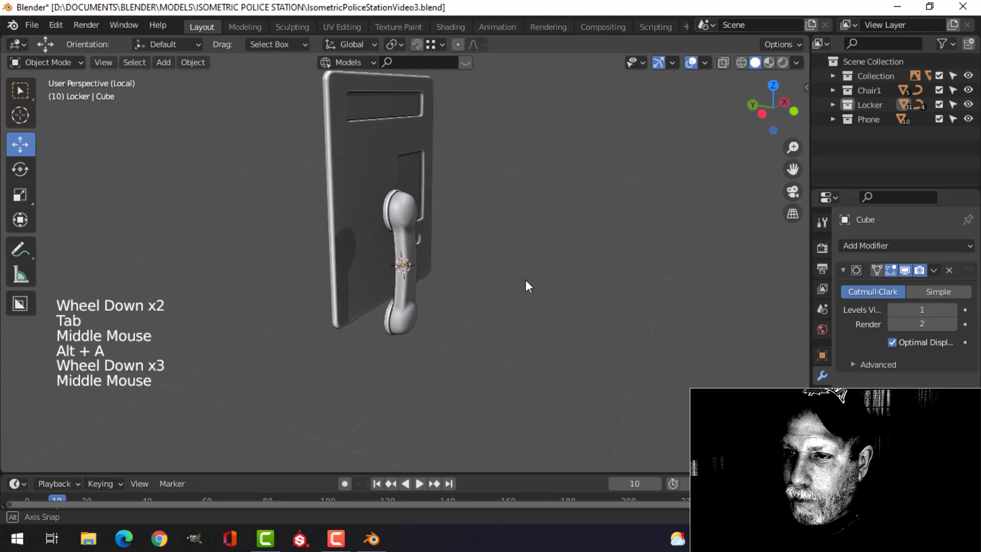
Step: Select the handset and, in the right side view, move it about 0.06 m up and closer to the phone's back plate
scroll(454, 277, up, 4)
middle_drag(453, 278, 379, 242)
click(397, 286)
scroll(473, 243, down, 3)
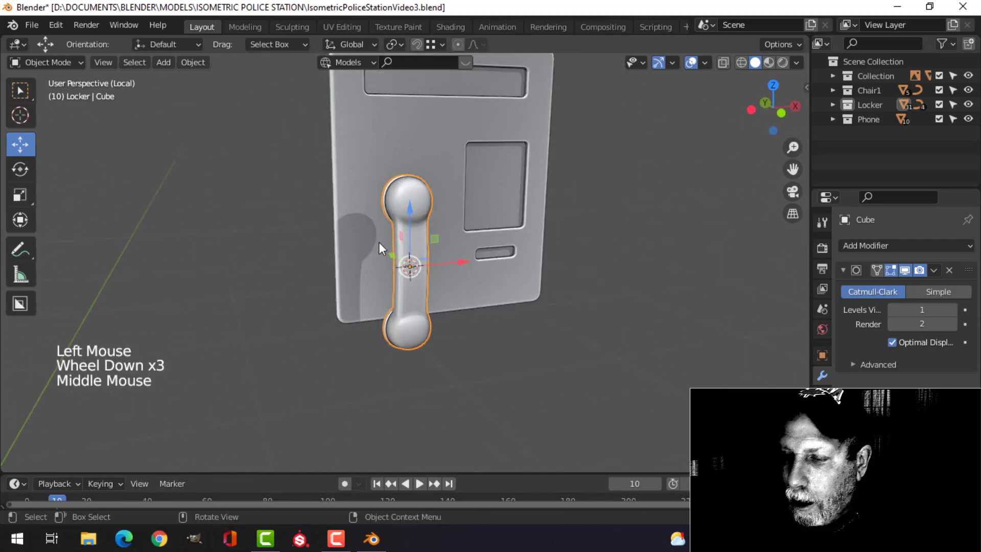
key(KP_3)
scroll(418, 210, up, 3)
shift+middle_drag(418, 210, 468, 244)
scroll(468, 243, down, 1)
key(g)
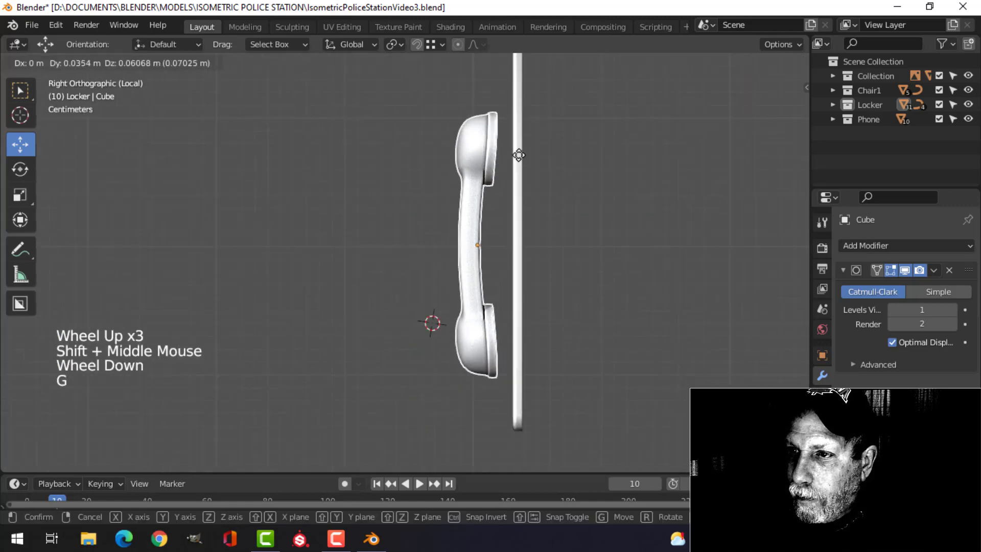
click(526, 153)
Step: Turn off proportional editing and scale the handset's whole mesh by about 1.078
middle_drag(525, 153, 526, 218)
scroll(520, 220, down, 2)
key(Tab)
key(a)
key(s)
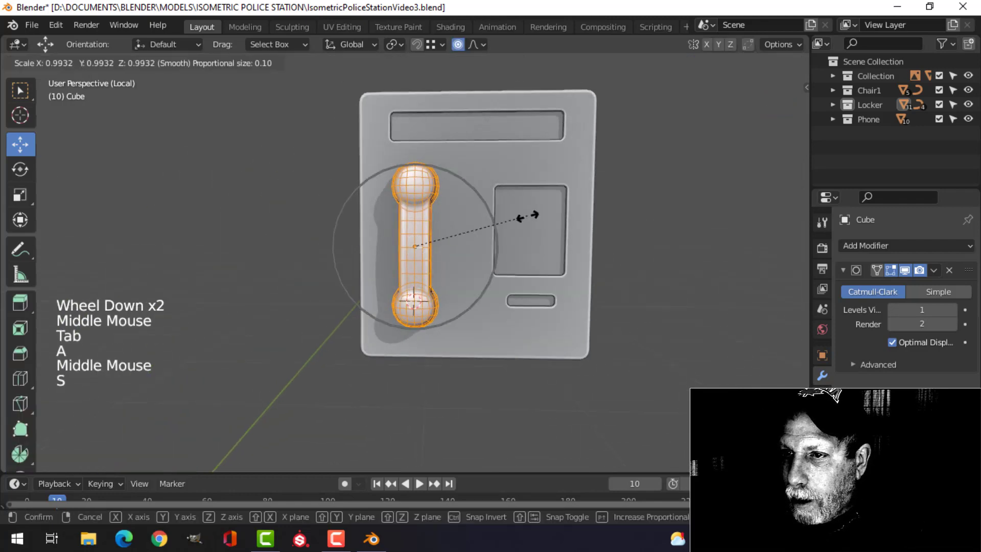
key(F1)
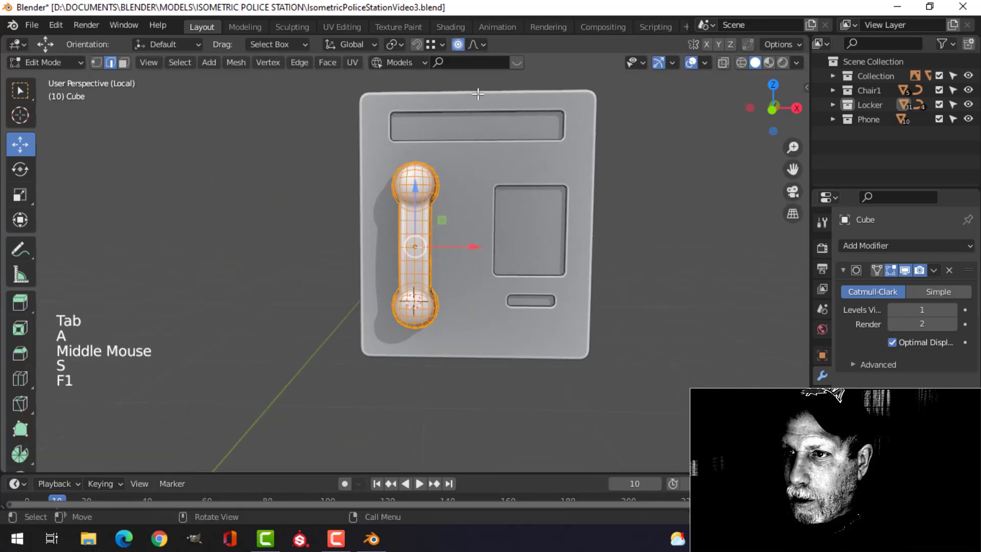
click(458, 45)
key(s)
click(542, 141)
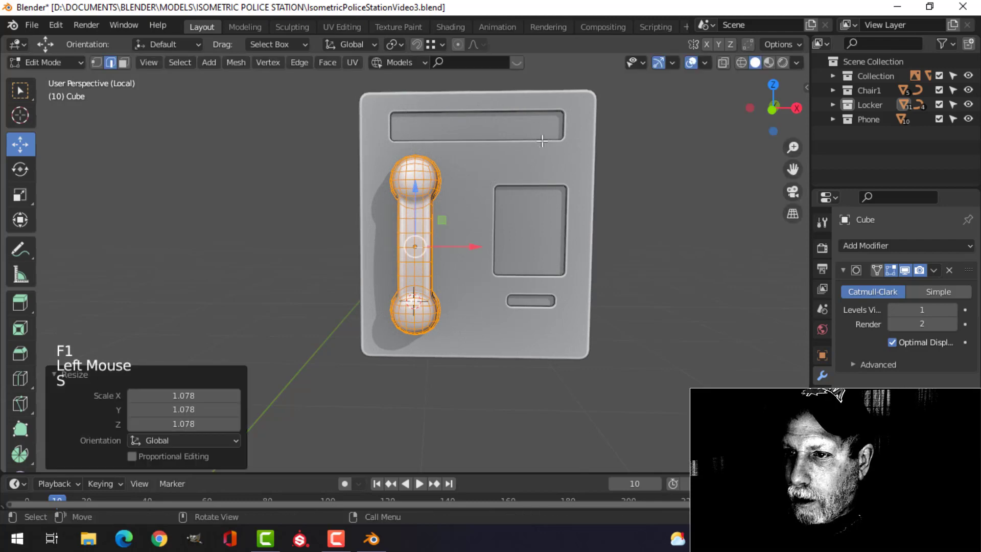
middle_drag(542, 141, 547, 224)
key(Tab)
scroll(471, 223, down, 3)
key(alt+a)
middle_drag(471, 223, 444, 217)
scroll(434, 232, up, 4)
middle_drag(445, 217, 480, 231)
scroll(442, 229, down, 1)
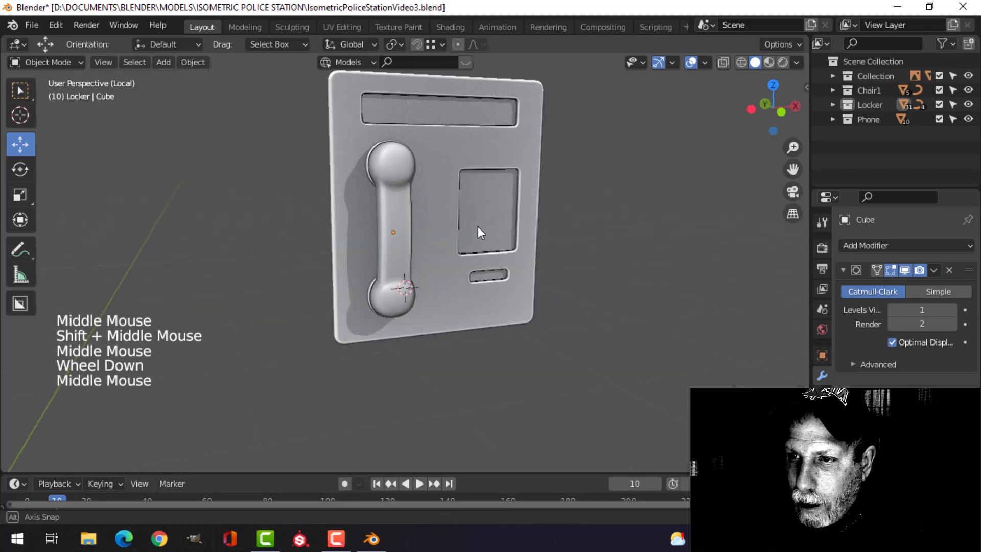
Step: Add a mesh circle with 18 vertices and scale it by about 0.053 in Edit Mode
key(shift+a)
mouse_move(445, 202)
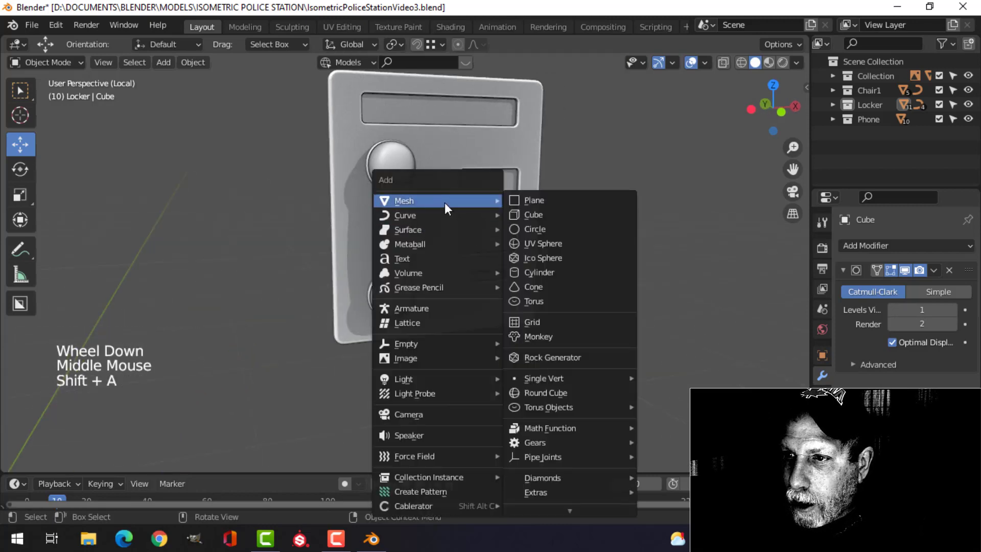
click(526, 228)
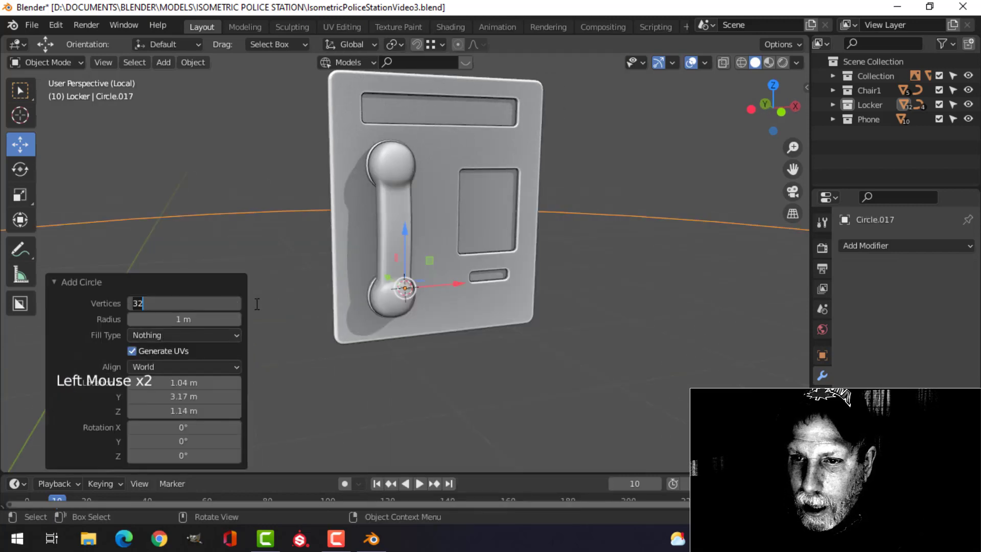
scroll(364, 284, down, 5)
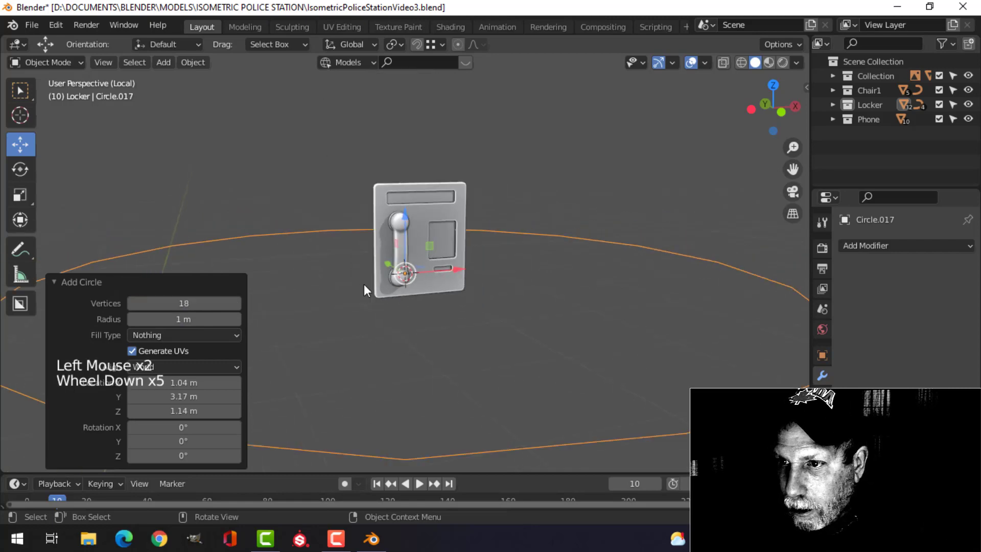
key(Tab)
key(s)
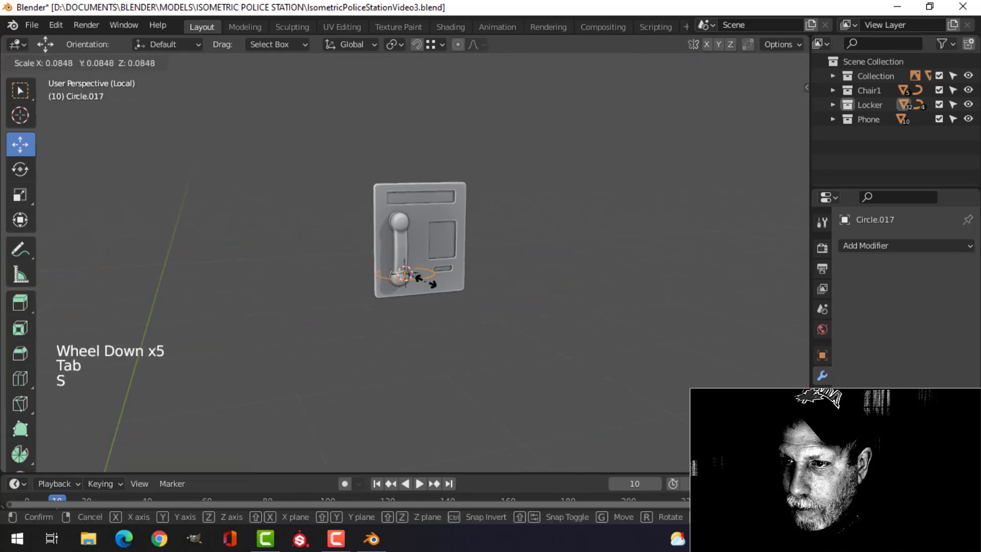
click(434, 277)
scroll(434, 277, up, 4)
middle_drag(434, 277, 408, 245)
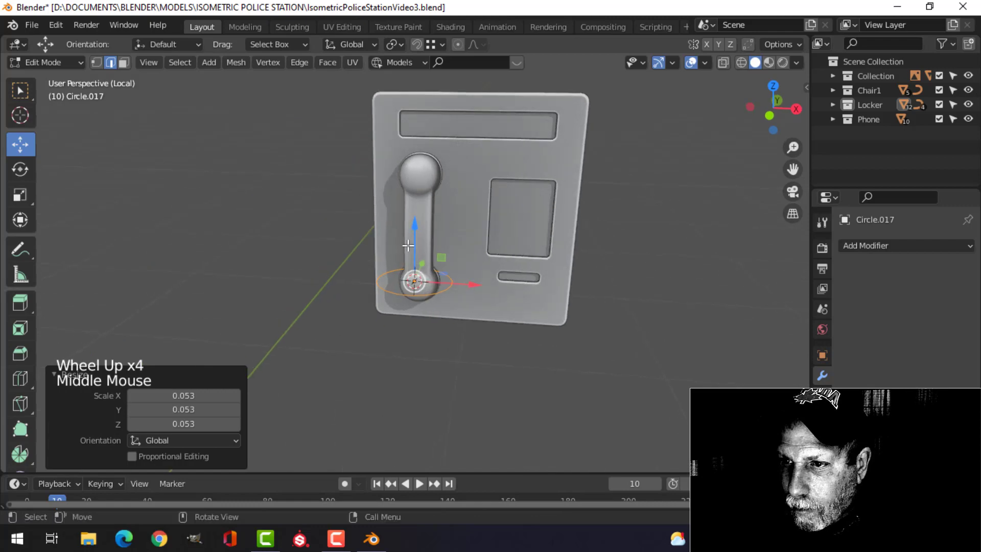
Step: Raise the circle about 0.099 m along Z to the upper part of the handle and scale it by about 0.577
drag(414, 235, 414, 165)
key(s)
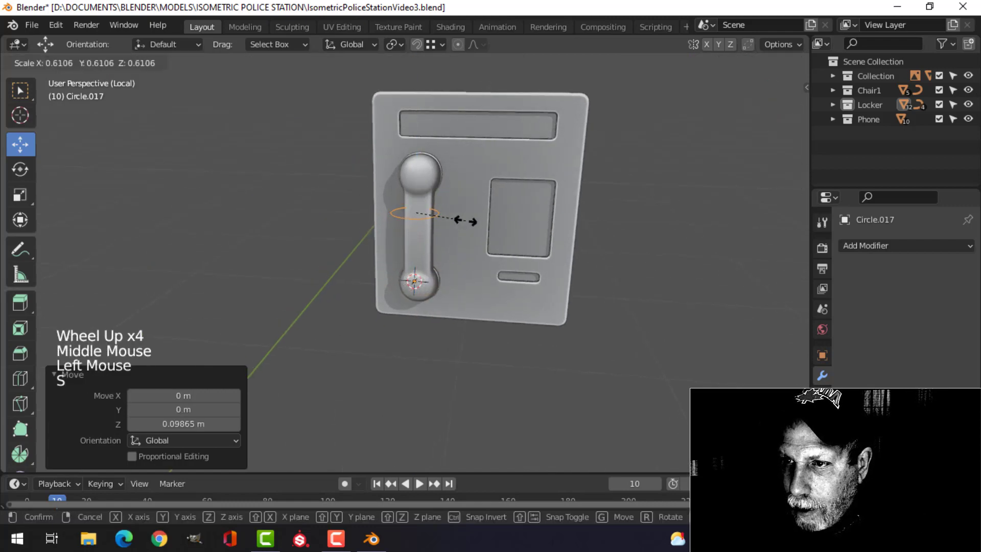
click(464, 221)
key(KP_1)
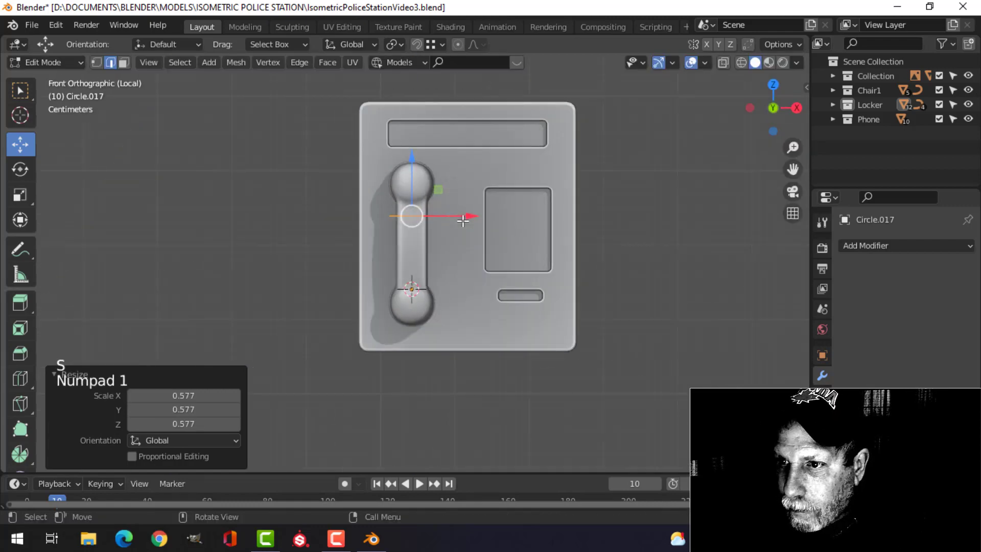
scroll(463, 221, up, 5)
shift+middle_drag(463, 220, 473, 306)
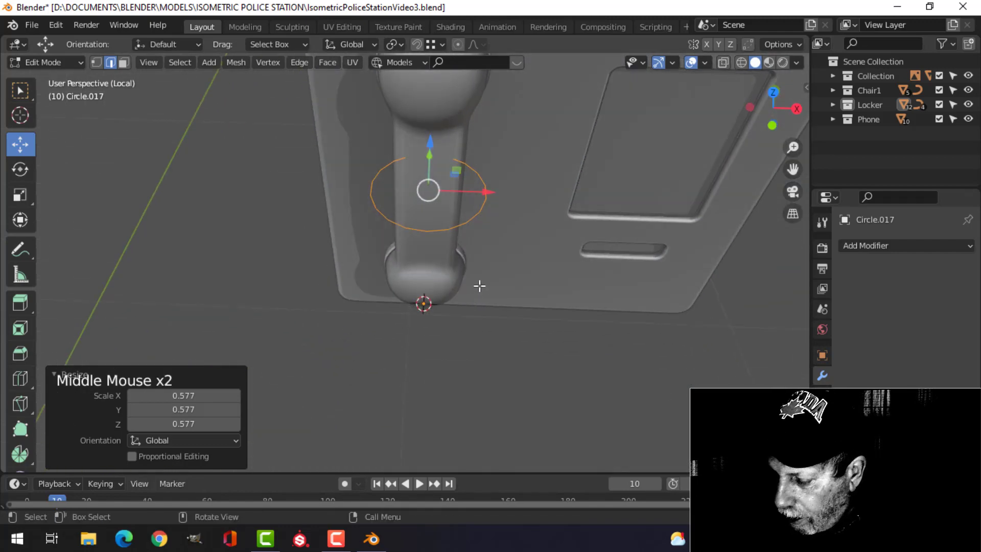
Step: In top view, box-select the vertices on the circle's front half, away from the back plate, and delete them
key(KP_7)
key(1)
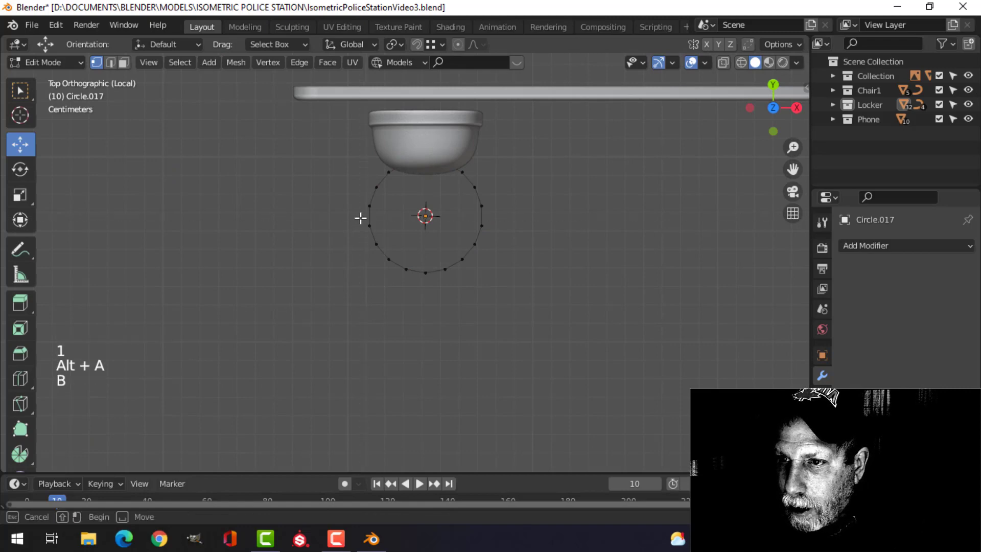
drag(516, 279, 517, 279)
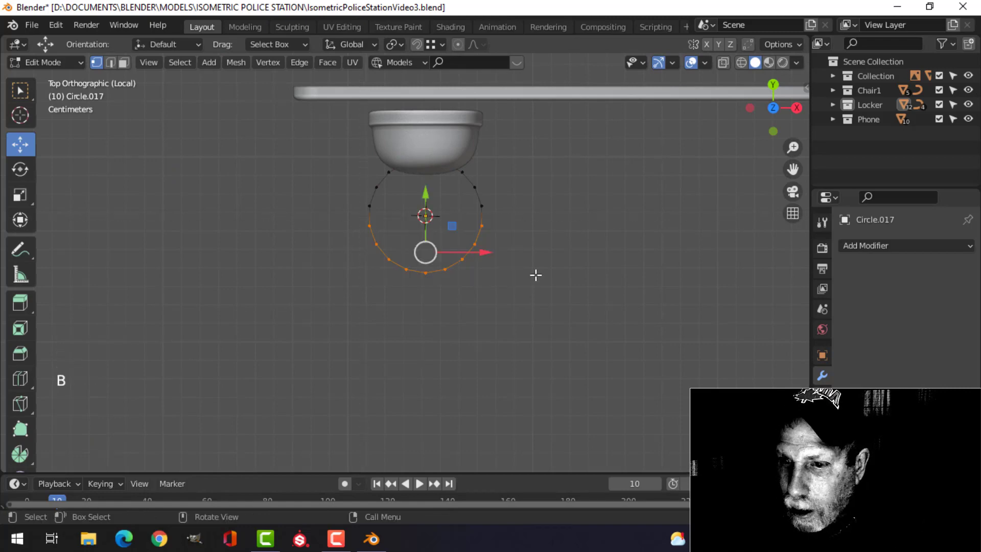
key(x)
click(497, 242)
Step: Move the two remaining arcs about 0.0227 m along Y toward the back plate and adjust their overall scale
key(a)
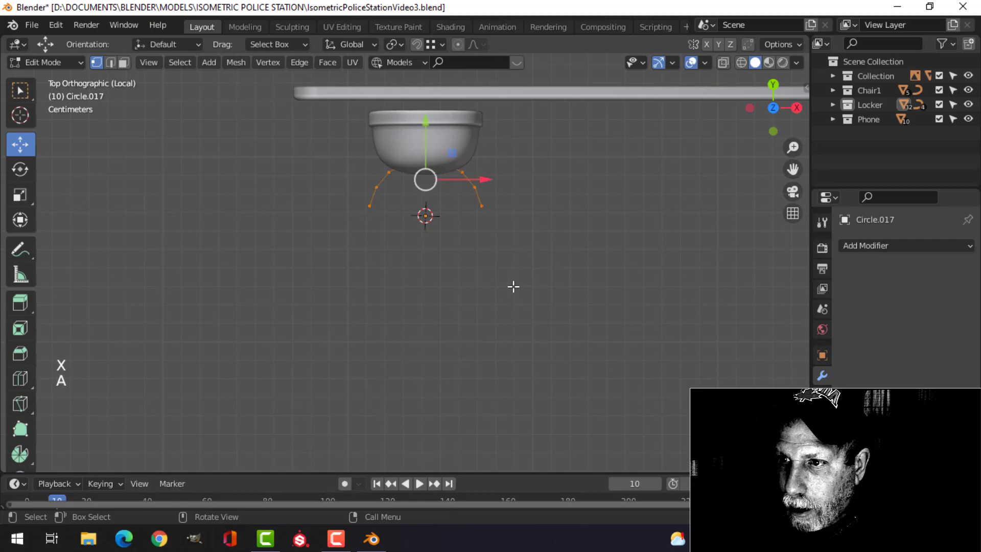
middle_drag(513, 285, 363, 240)
drag(360, 236, 304, 232)
middle_drag(304, 231, 377, 231)
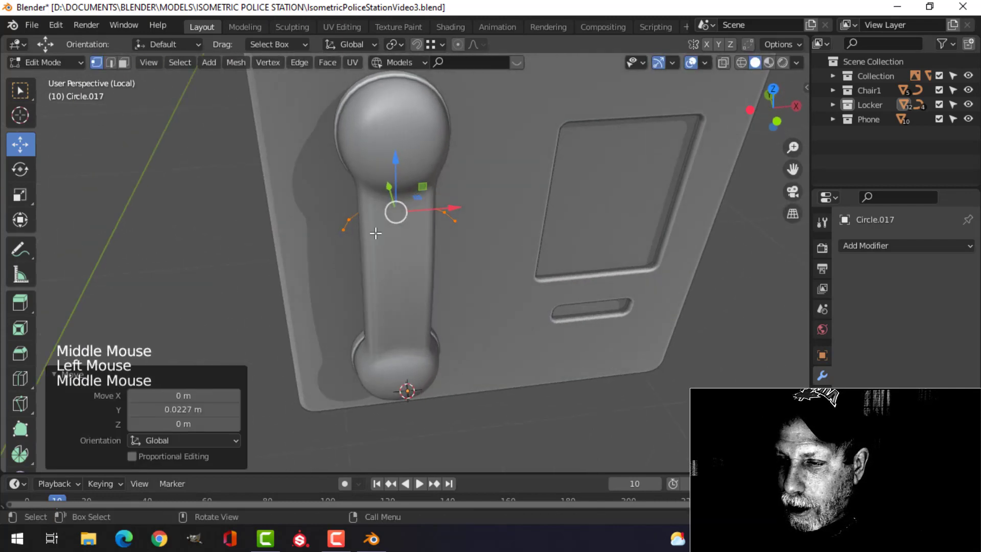
key(s)
click(517, 237)
Step: Extrude the two arcs about 0.0116 m downward along Z to form holder strips beside the handle
middle_drag(517, 237, 497, 221)
scroll(422, 249, up, 3)
key(e)
click(497, 221)
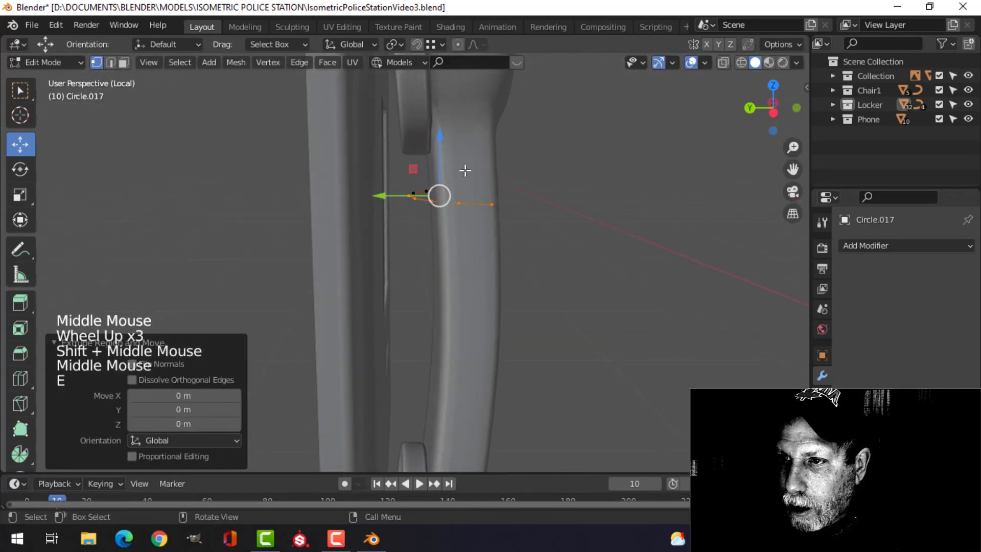
drag(443, 139, 450, 184)
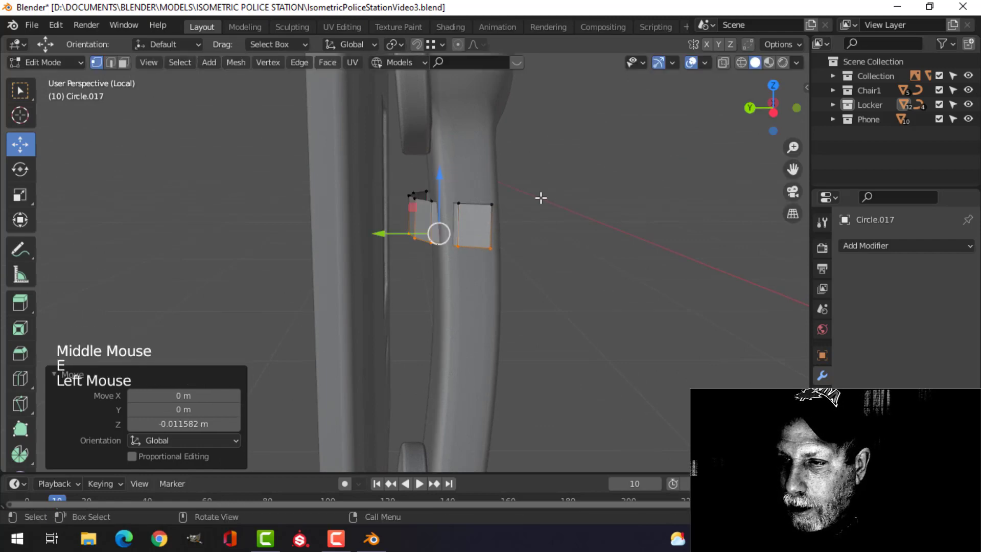
Step: Scale both holder strips together by about 1.096 and return to Object Mode
key(a)
middle_drag(541, 198, 536, 236)
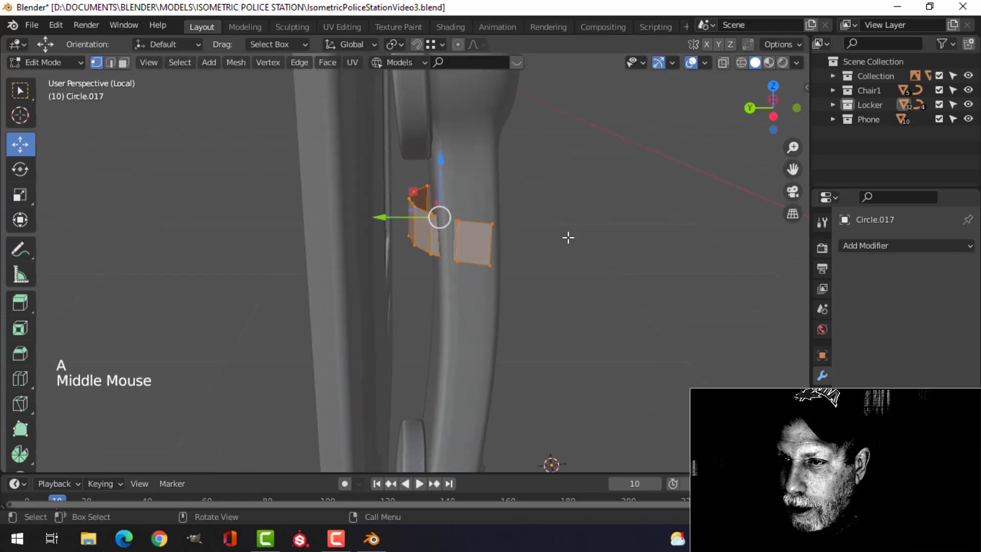
key(s)
click(584, 231)
middle_drag(584, 231, 450, 262)
scroll(511, 252, up, 1)
scroll(437, 245, down, 3)
middle_drag(450, 261, 450, 247)
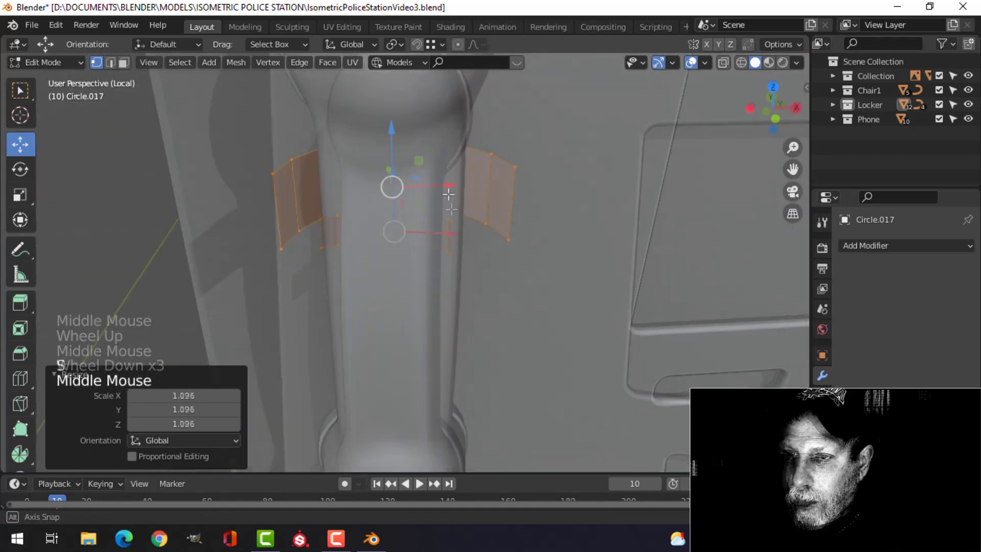
scroll(455, 196, down, 4)
middle_drag(450, 195, 562, 216)
key(Tab)
key(alt+a)
Step: Add a Solidify modifier to the holder strips with a thickness of 0.003 m
scroll(525, 202, up, 3)
click(489, 193)
click(876, 246)
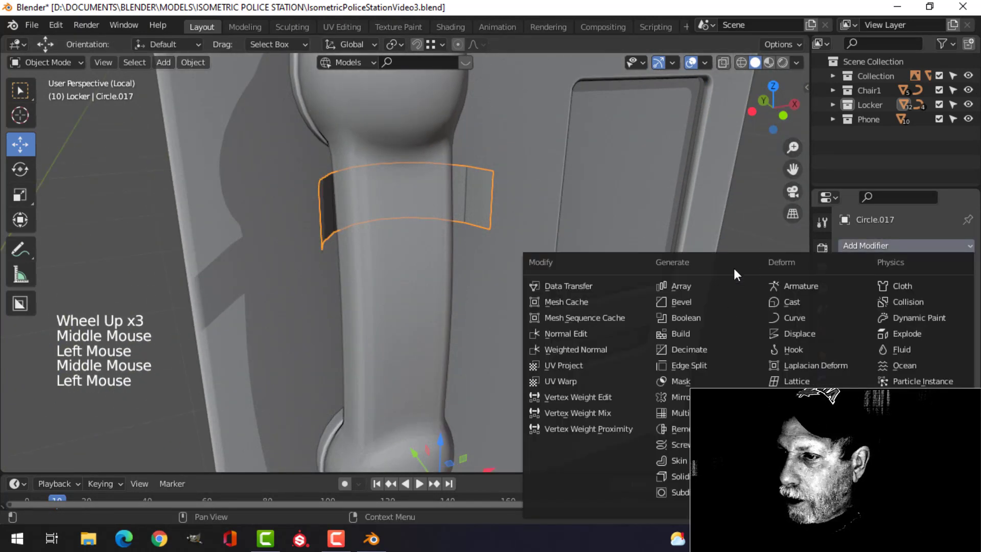
click(671, 477)
middle_drag(558, 259, 652, 237)
key(Tab)
key(a)
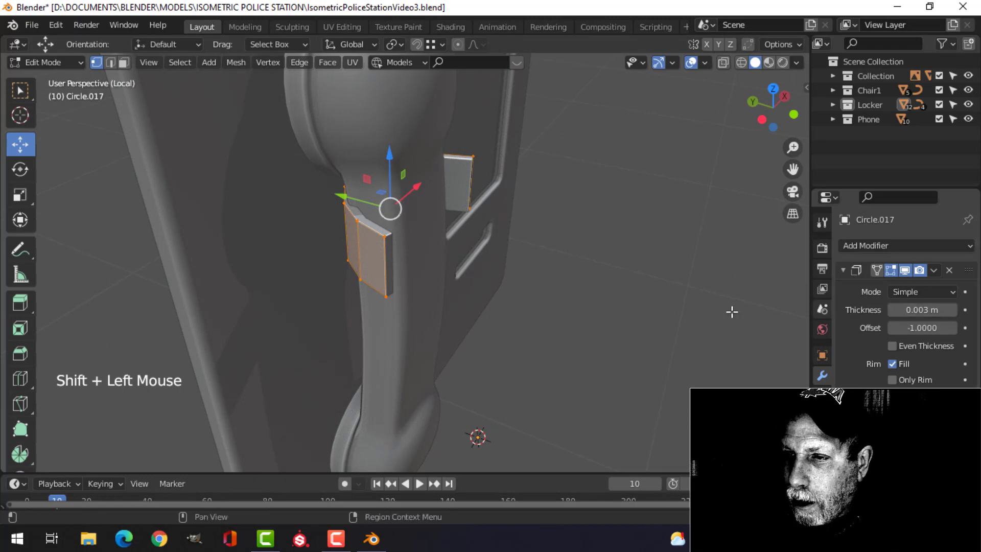
Step: Nudge the holder strips' mesh slightly along Y toward the back plate and raise it a little along Z
middle_drag(732, 312, 506, 280)
drag(343, 207, 340, 206)
middle_drag(471, 208, 393, 224)
scroll(382, 241, down, 5)
middle_click(384, 244)
scroll(393, 199, up, 3)
drag(403, 165, 402, 148)
key(Tab)
scroll(411, 205, down, 4)
key(alt+a)
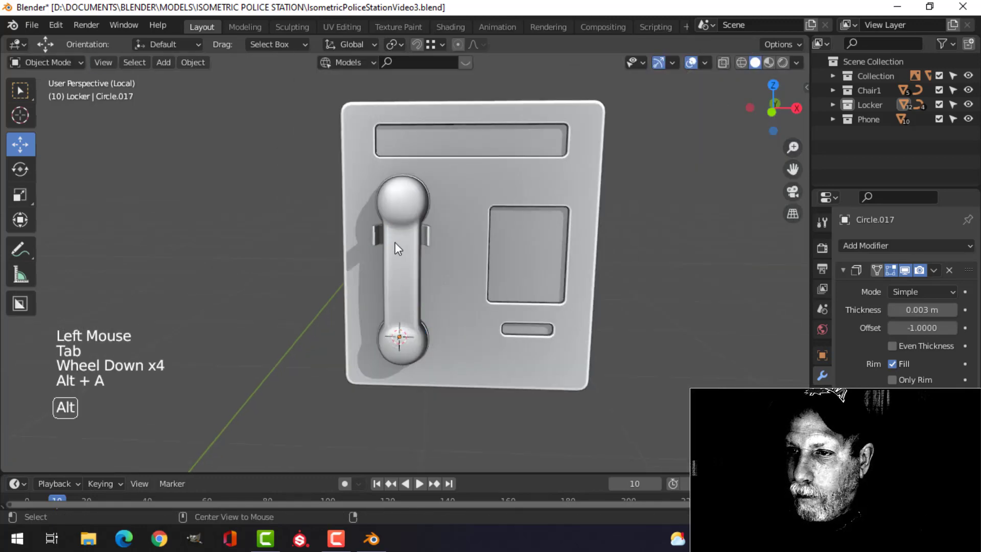
Step: Select the holder strips and apply their Solidify modifier
middle_drag(394, 242, 437, 263)
scroll(408, 256, up, 4)
scroll(446, 265, up, 4)
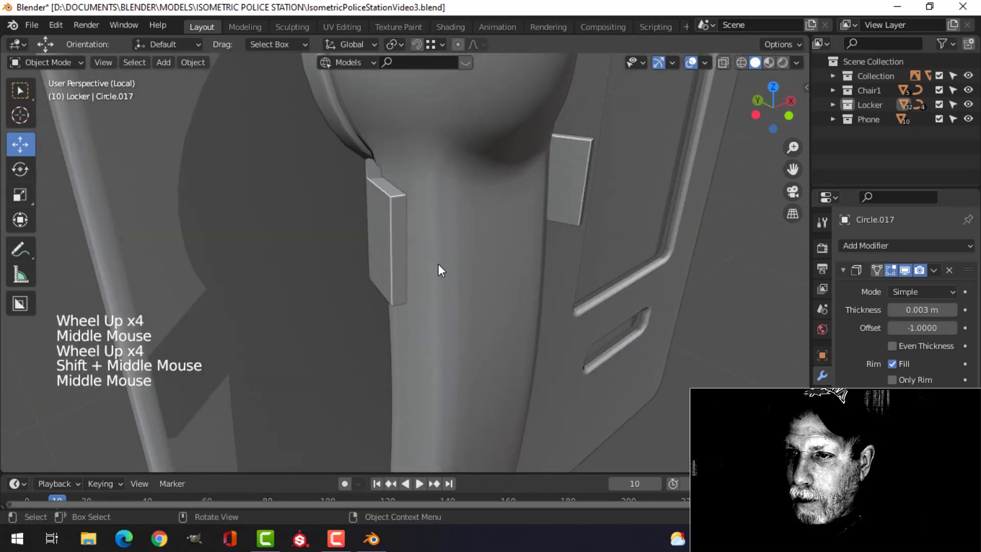
click(464, 235)
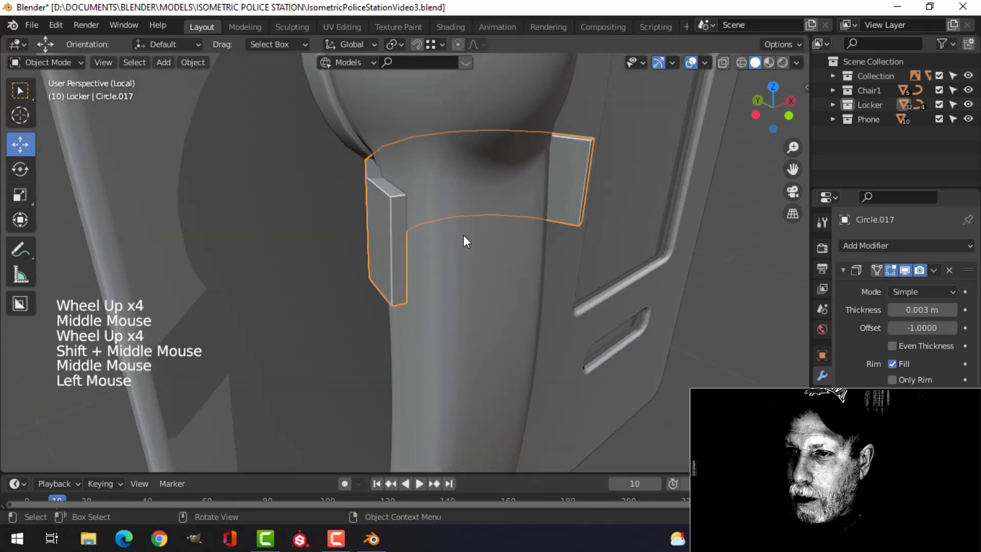
click(936, 269)
click(895, 283)
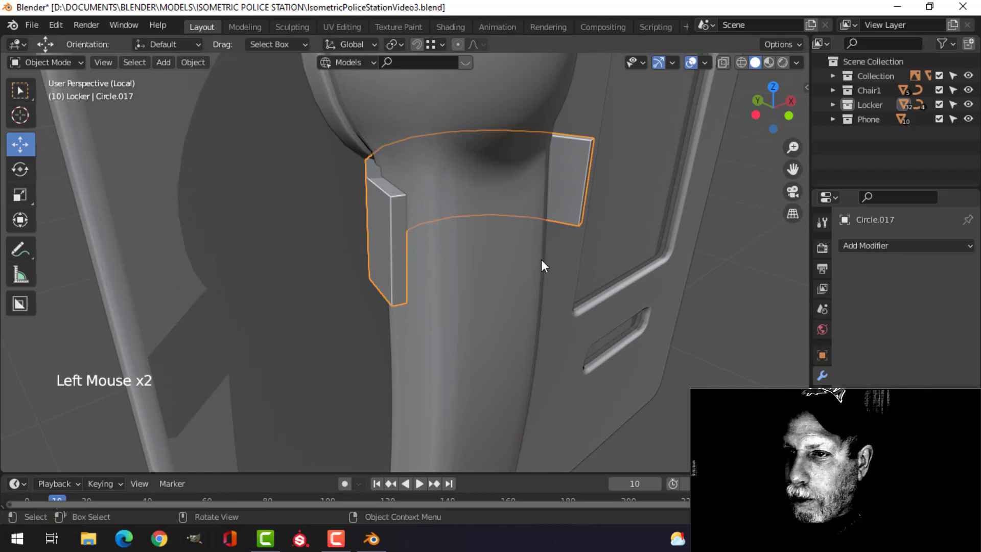
Step: Flip the normals of the whole holder strip mesh and return to Object Mode
key(Tab)
key(alt+n)
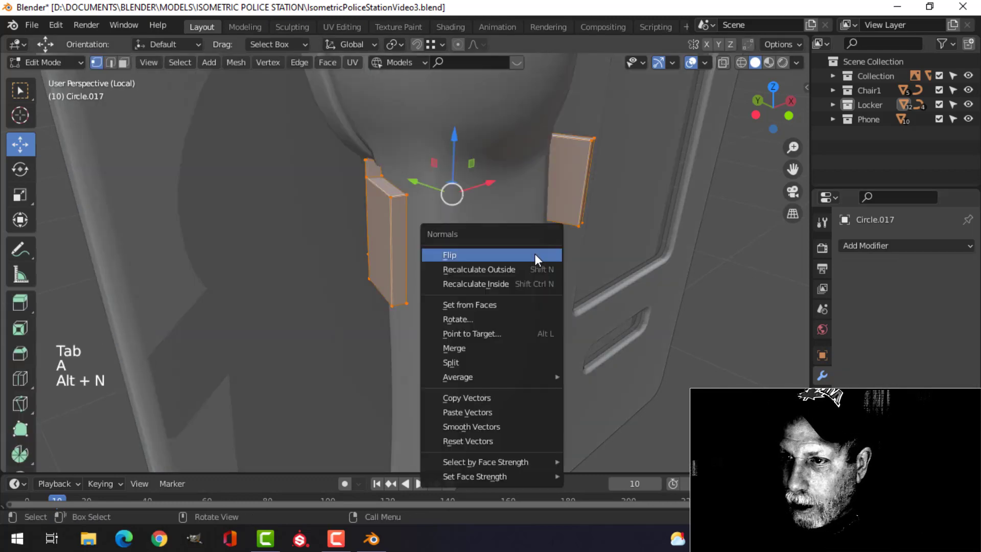
click(529, 264)
key(Tab)
scroll(446, 236, down, 3)
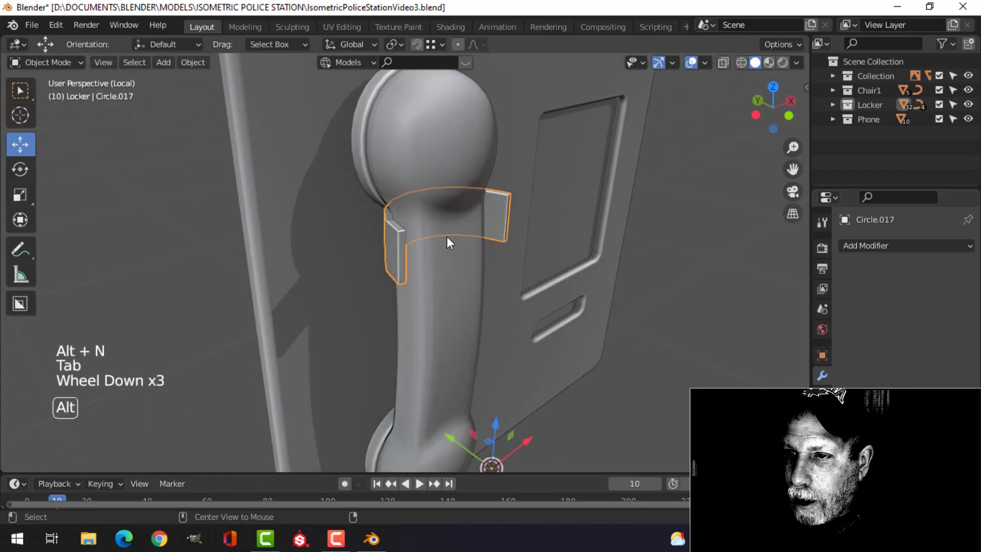
Step: Isolate the holder strip by hiding all other objects in the local view
key(alt+a)
middle_drag(447, 236, 478, 249)
scroll(428, 243, up, 2)
click(498, 235)
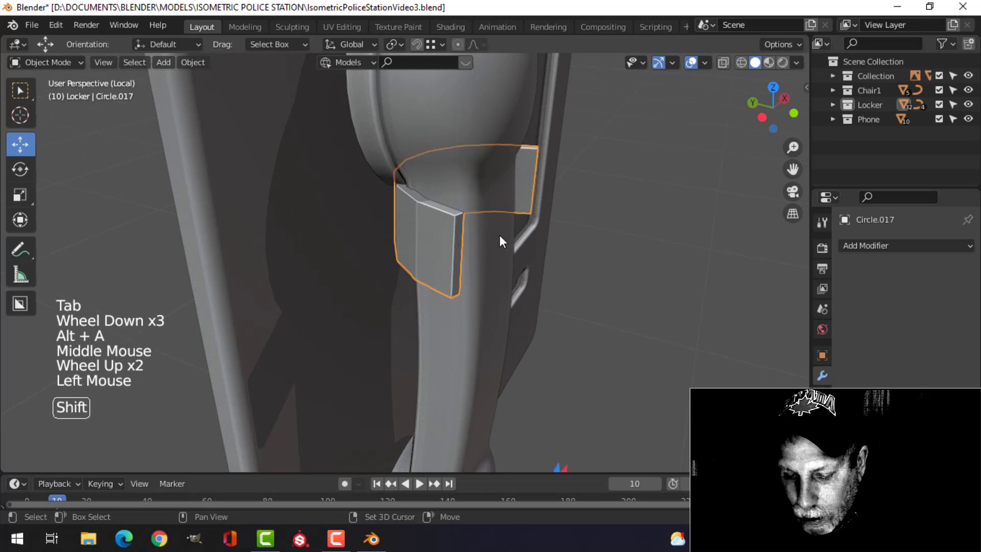
key(shift+h)
scroll(442, 230, up, 3)
Step: Add a level 1 Subdivision Surface modifier to the holder strip and shade it smooth
key(Tab)
shift+middle_drag(449, 206, 529, 253)
key(alt+a)
middle_drag(529, 252, 531, 253)
middle_drag(454, 243, 542, 228)
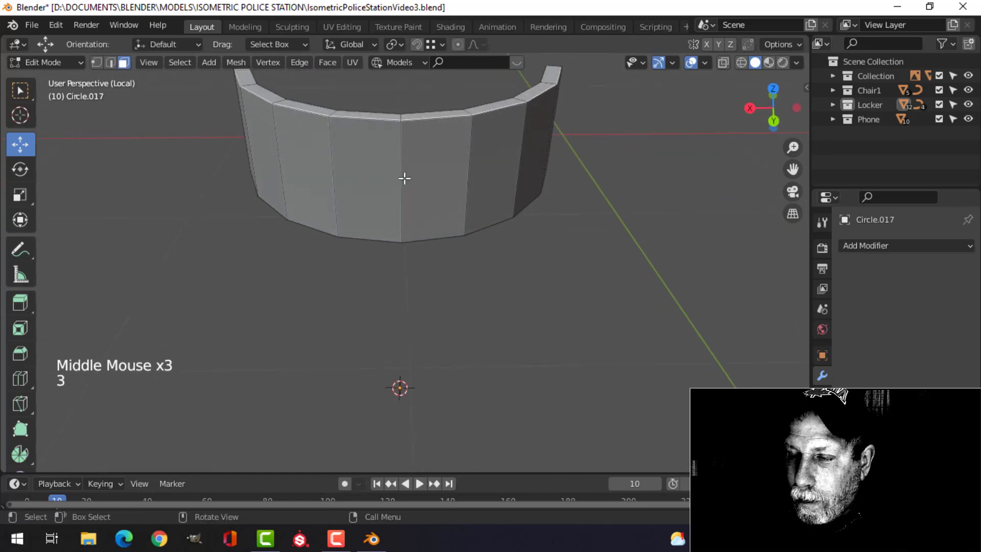
scroll(442, 185, down, 2)
middle_drag(442, 186, 483, 208)
key(Tab)
key(ctrl+1)
right_click(424, 179)
click(424, 180)
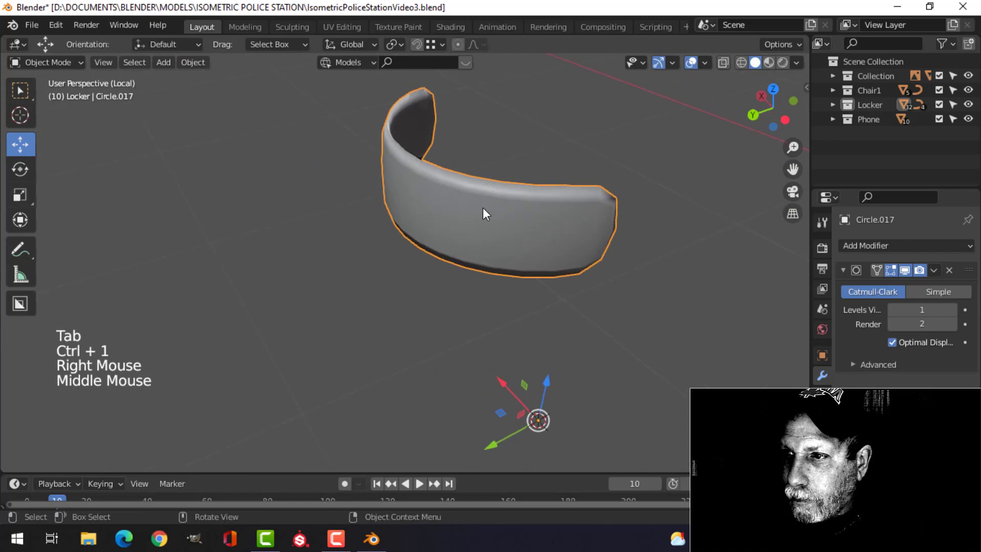
Step: Cut a centred horizontal edge loop around the holder strip and bevel it about 0.0093 m with one segment to tighten the long borders
key(Tab)
shift+middle_drag(569, 235, 547, 225)
middle_drag(547, 225, 530, 217)
key(ctrl+r)
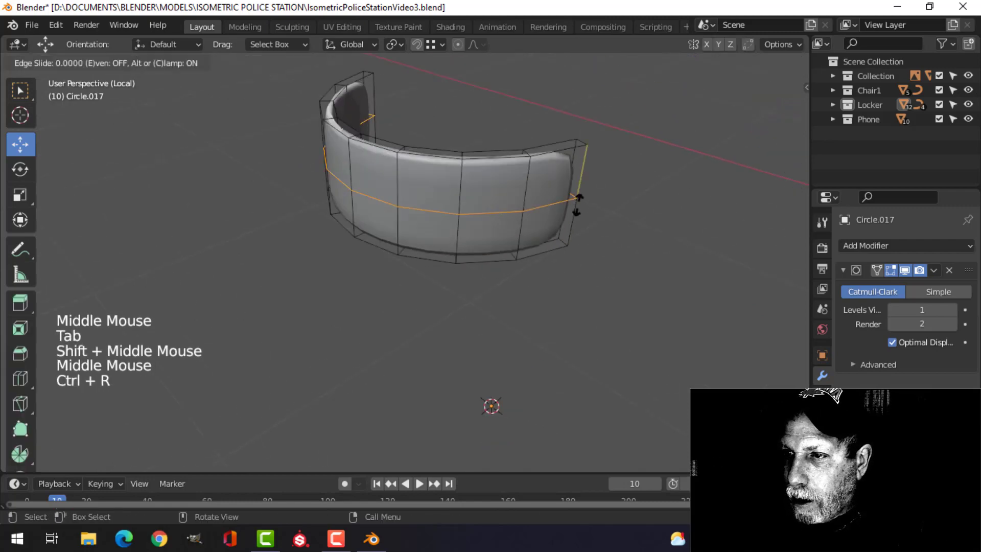
click(580, 201)
right_click(580, 201)
shift+middle_drag(635, 254, 587, 210)
key(ctrl+b)
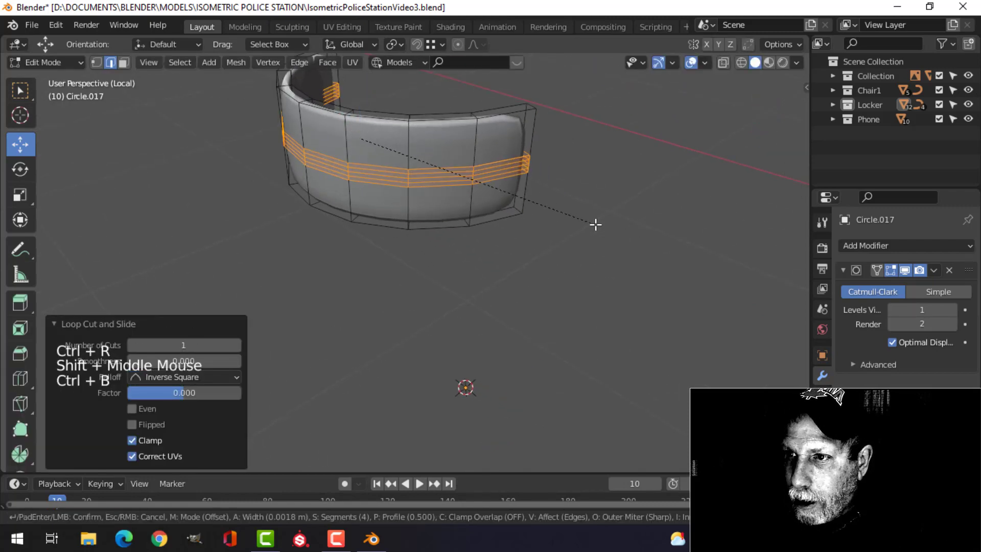
click(616, 267)
middle_drag(615, 267, 501, 215)
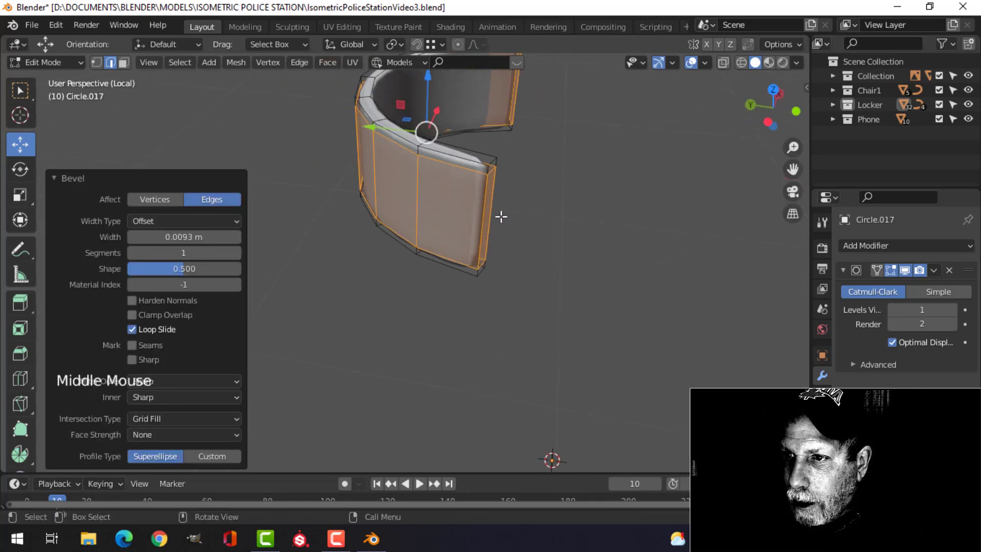
Step: Add a vertical support loop close to each end of the holder strip, sliding the first by a factor of about 0.7
key(alt+a)
key(ctrl+r)
click(477, 170)
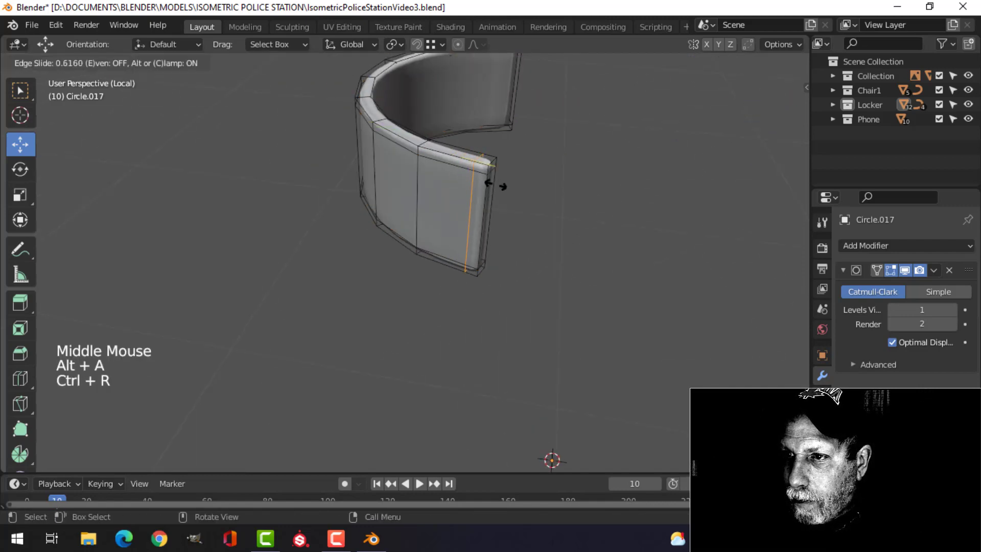
click(498, 186)
shift+middle_drag(560, 151, 521, 252)
key(ctrl+r)
click(477, 131)
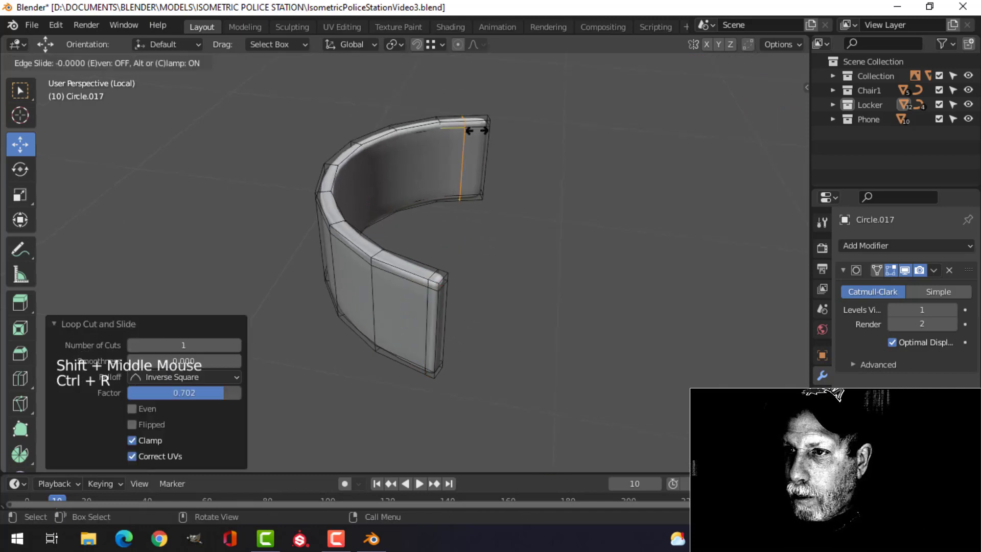
click(494, 132)
key(Tab)
middle_drag(495, 133, 534, 219)
key(alt+a)
scroll(429, 219, down, 3)
scroll(541, 209, up, 3)
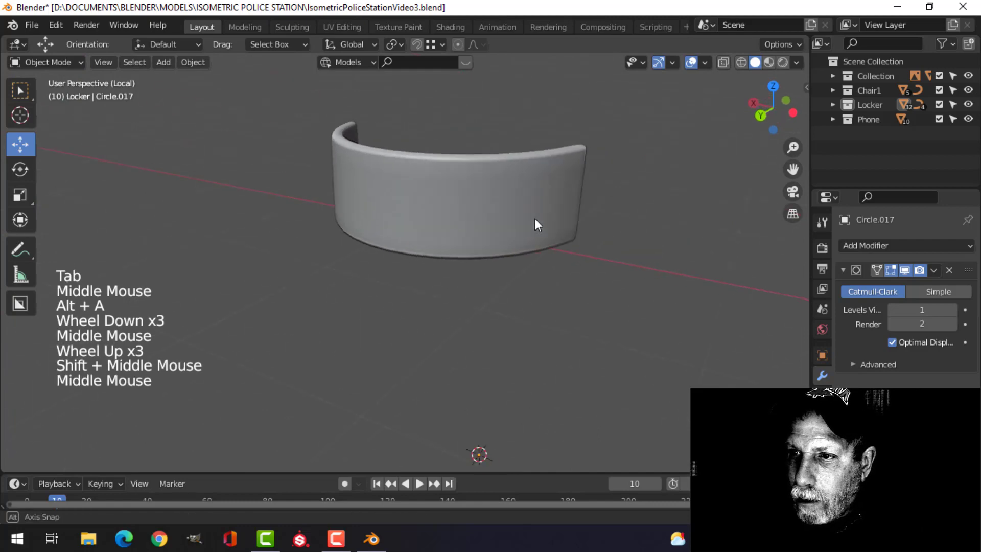
Step: Extrude the two middle faces on the back of the holder strip outward to form a mounting stem
click(438, 235)
key(Tab)
middle_drag(438, 235, 422, 214)
key(alt+a)
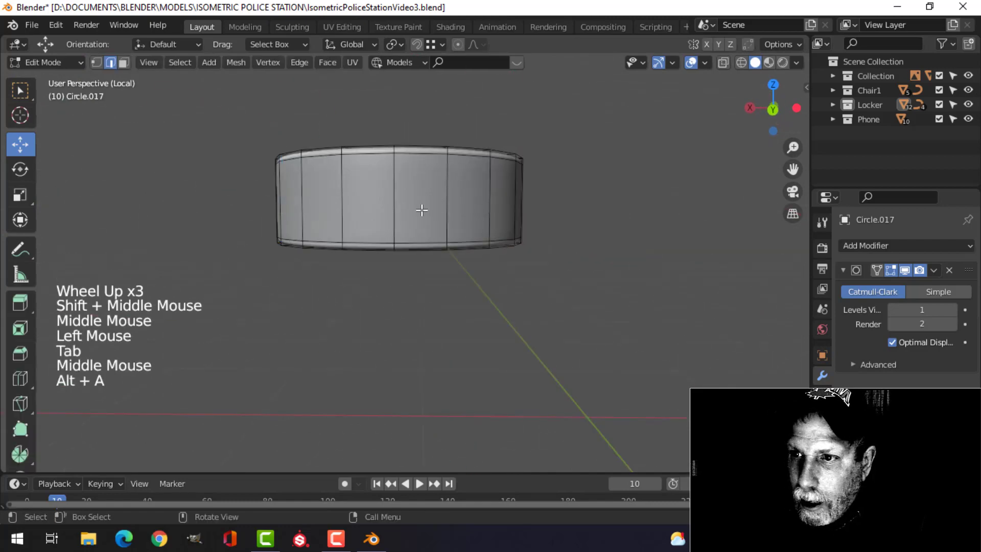
key(3)
click(368, 199)
shift+click(420, 199)
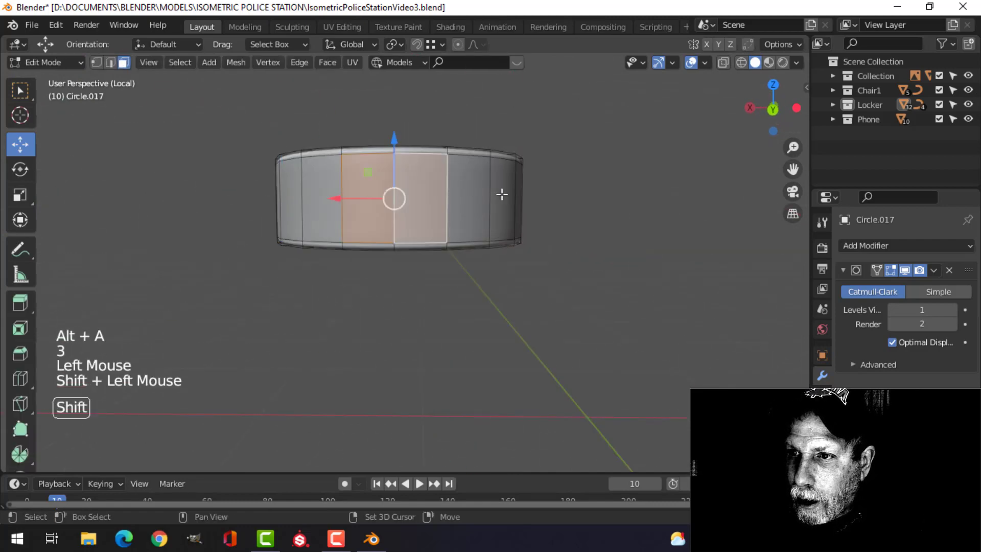
scroll(501, 192, down, 2)
middle_drag(501, 193, 441, 243)
key(e)
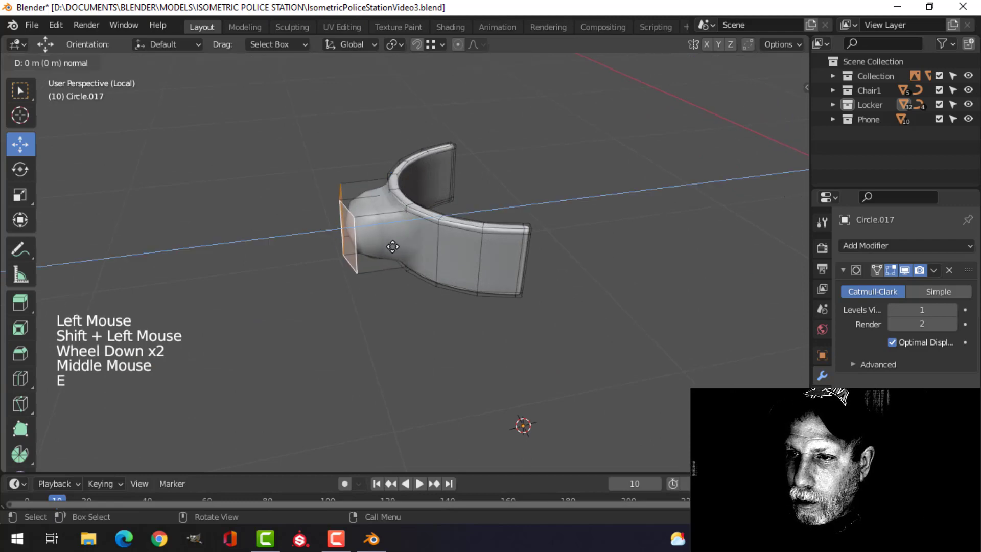
click(389, 245)
Step: Delete the stem's end faces and add a support loop on the stem close to the curved strip
key(x)
click(386, 279)
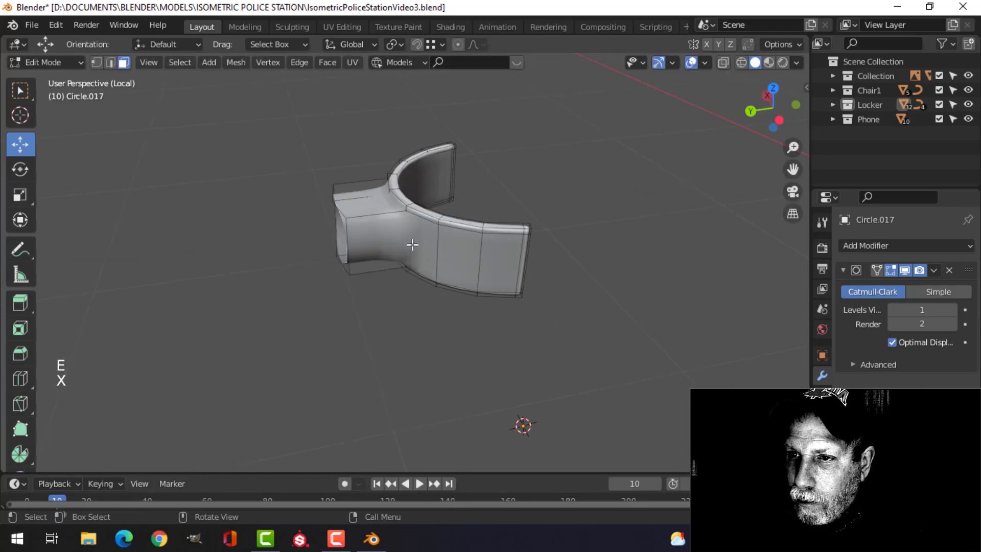
key(ctrl+r)
click(372, 217)
click(391, 221)
key(Tab)
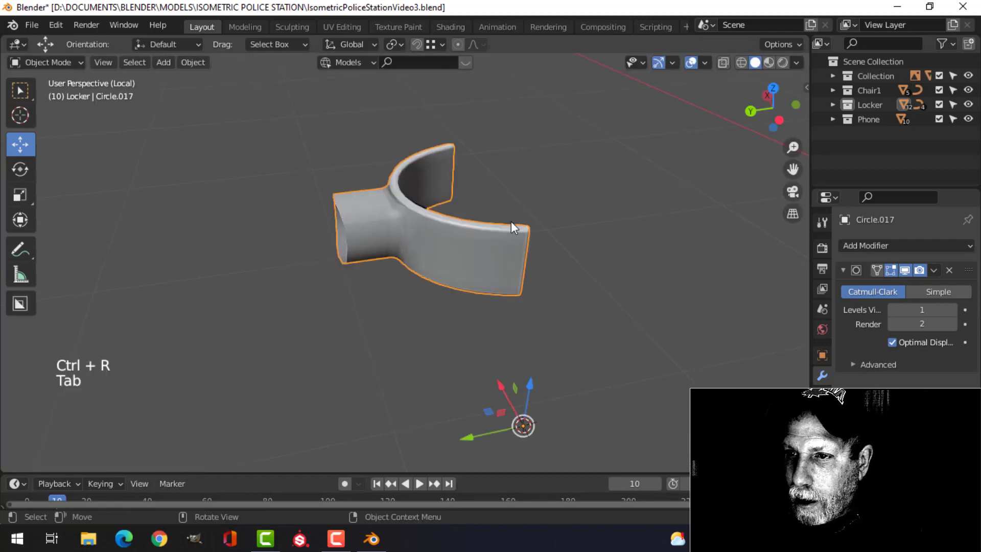
Step: Flatten the edge loop at the stem's open end by scaling it along the global Y axis
key(alt+a)
click(351, 222)
key(Tab)
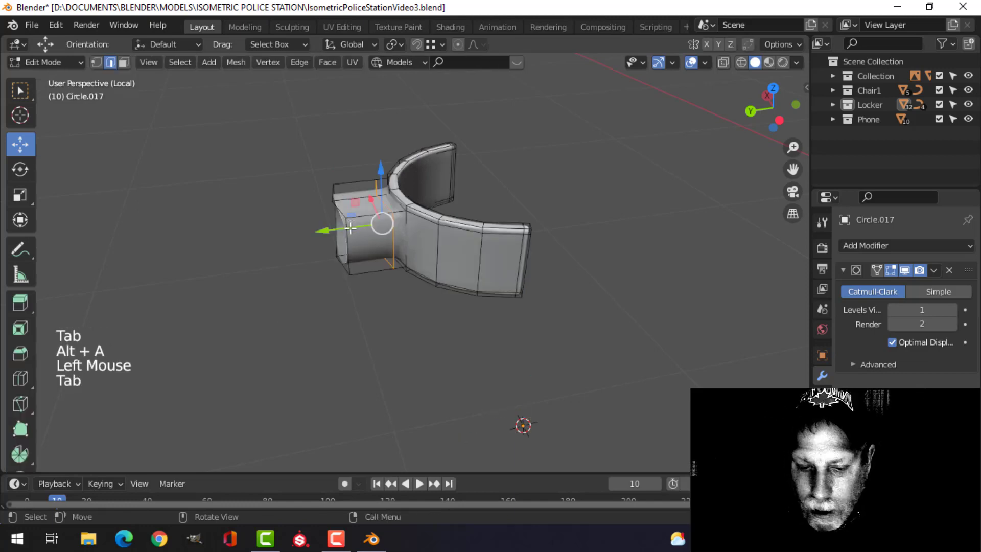
key(2)
alt+shift+click(343, 215)
middle_drag(341, 214, 334, 211)
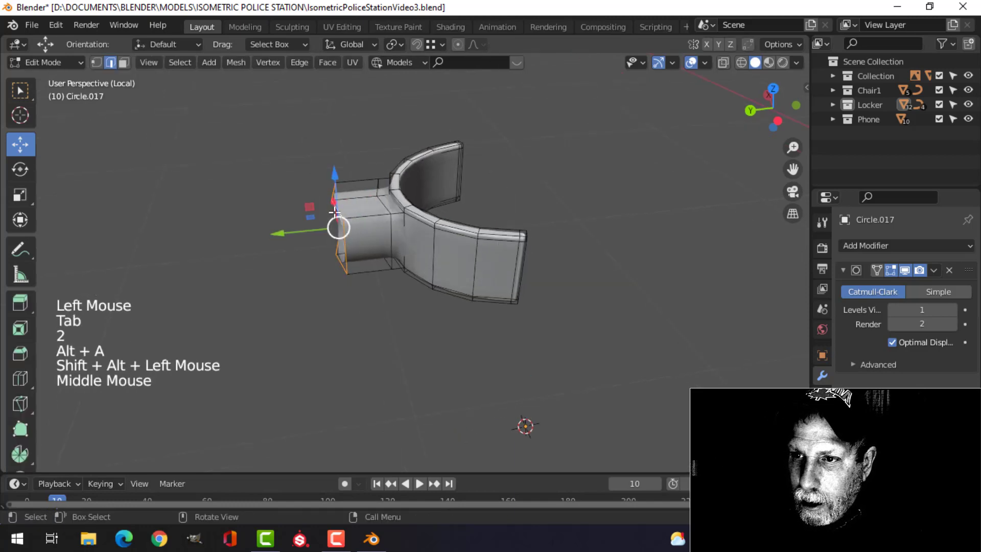
key(s)
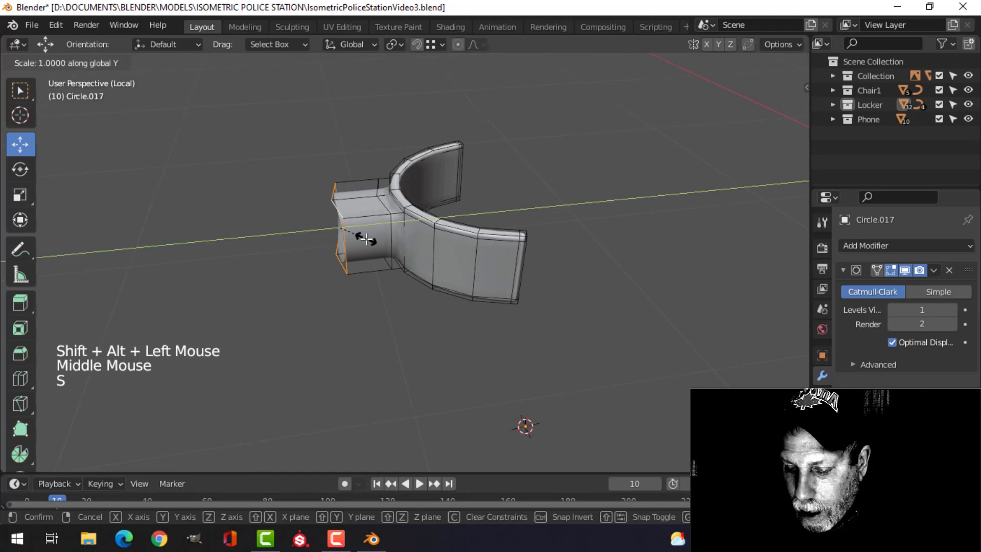
key(Return)
key(alt+a)
key(Tab)
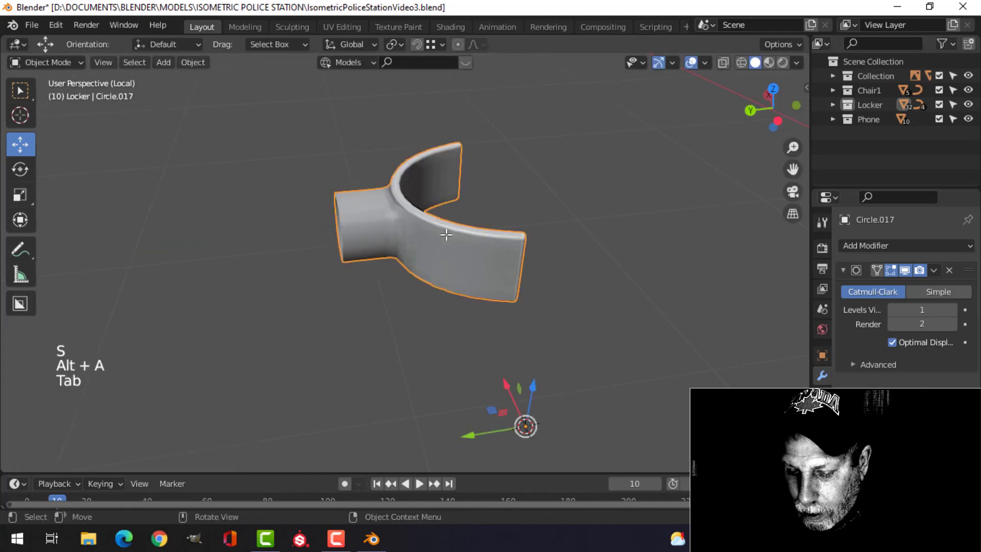
Step: Unhide all hidden objects and select the holder clip behind the handset
key(alt+h)
key(alt+a)
middle_drag(499, 241, 390, 243)
click(418, 253)
scroll(389, 244, down, 3)
middle_drag(474, 244, 405, 240)
Step: Try moving the entire holder clip mesh freely, and undo the move
key(Tab)
key(a)
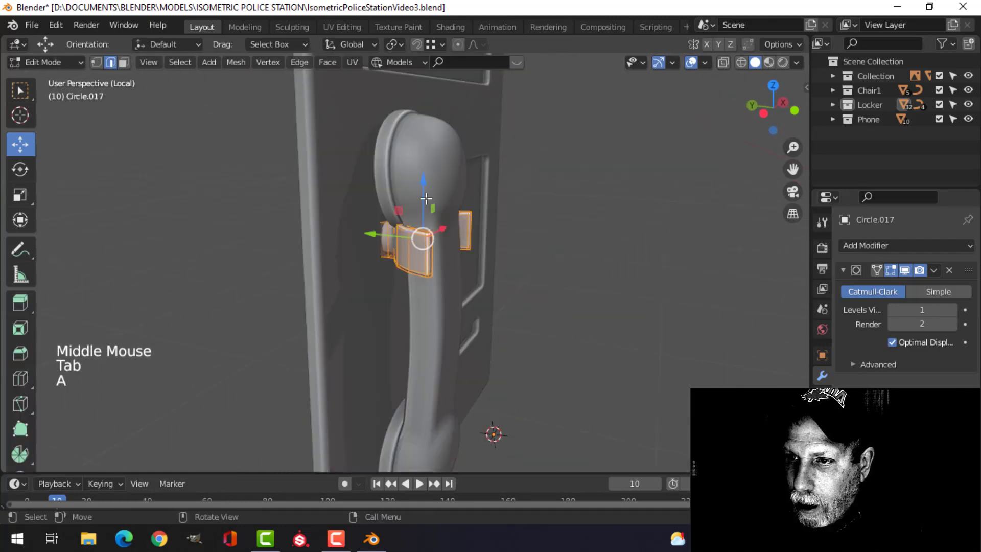
drag(423, 238, 543, 225)
key(ctrl+z)
key(Tab)
key(alt+a)
Step: Check the face normals of the phone parts by toggling the Face Orientation overlay on and off
middle_drag(576, 234, 396, 251)
scroll(394, 245, down, 3)
scroll(455, 235, up, 3)
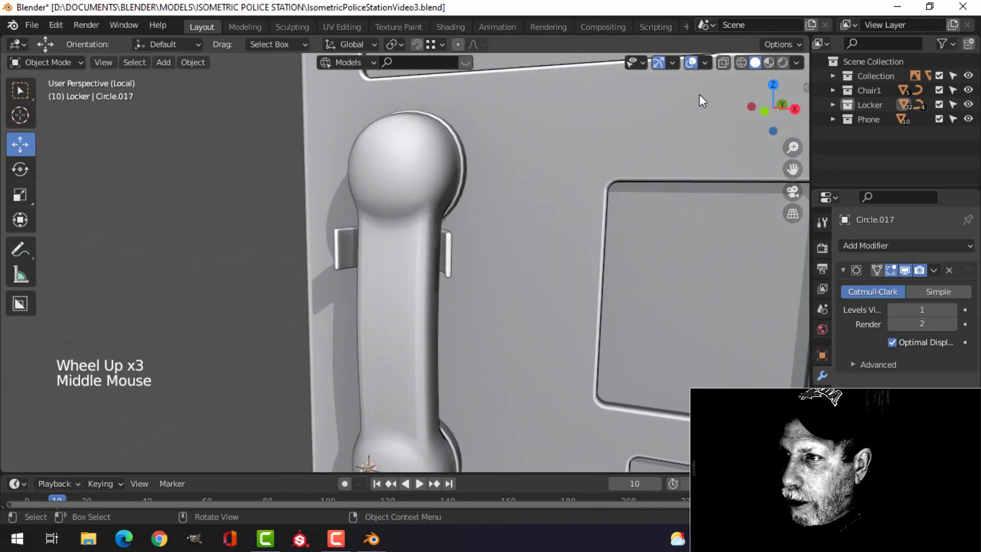
click(705, 63)
click(651, 319)
click(652, 320)
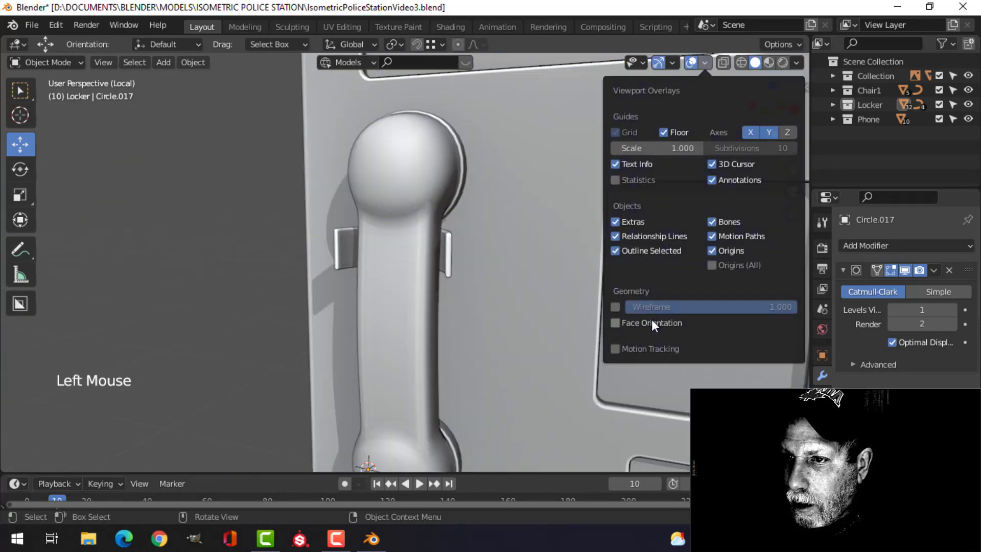
scroll(413, 251, down, 3)
middle_drag(412, 250, 489, 254)
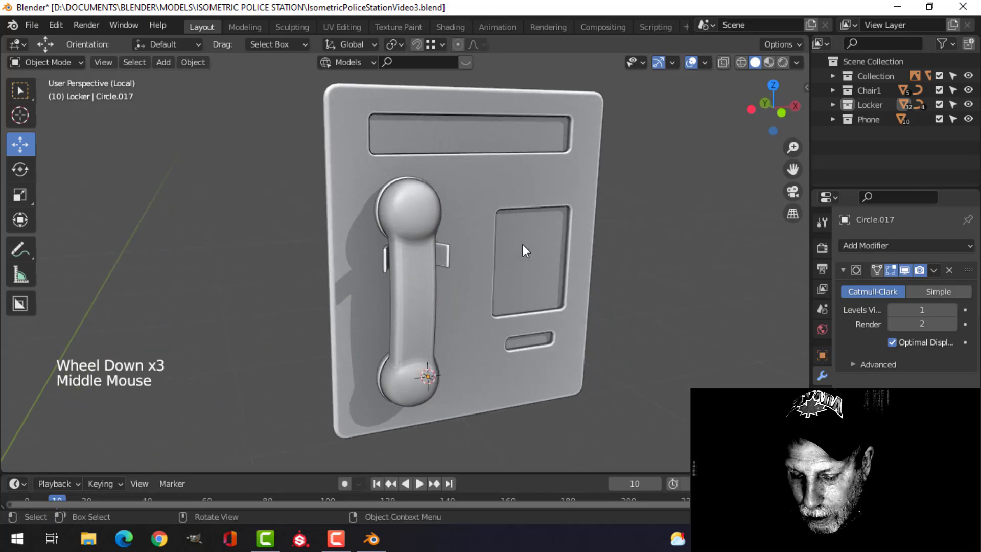
Step: Leave the local view and select the phone handset
key(/)
scroll(435, 244, down, 1)
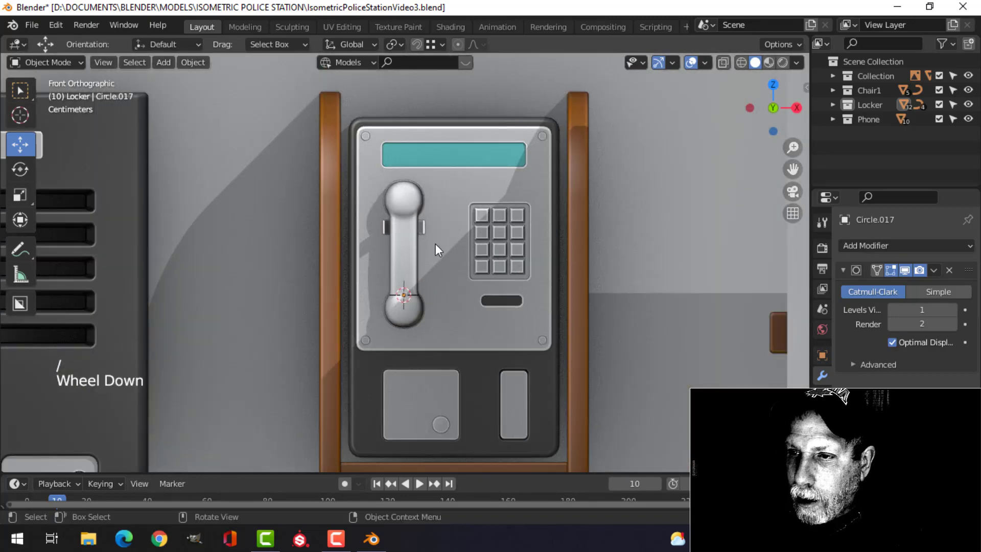
middle_drag(435, 244, 438, 219)
scroll(430, 258, up, 2)
click(401, 199)
scroll(460, 259, down, 3)
scroll(459, 259, down, 1)
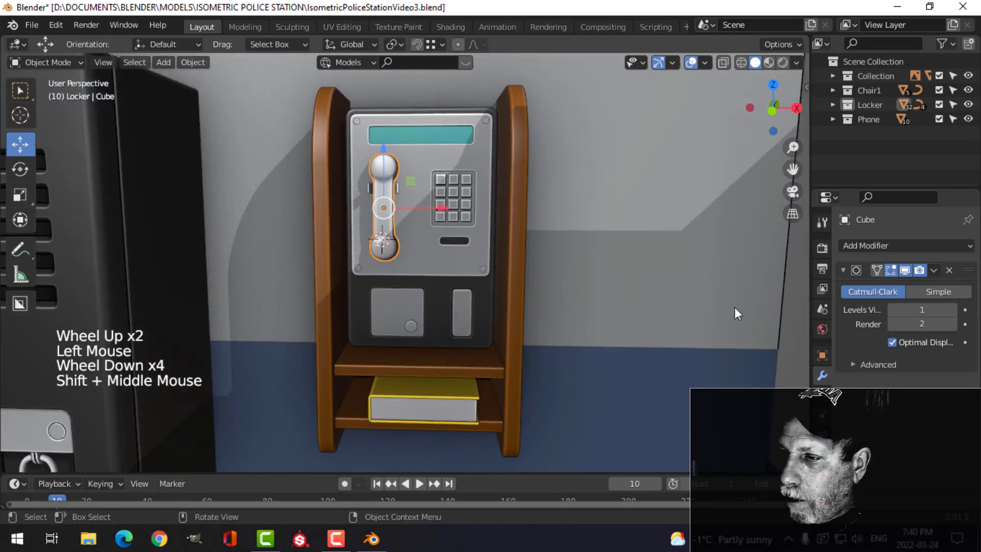
Step: Darken the handset's viewport display color to near black by lowering its brightness value
click(822, 355)
scroll(911, 400, down, 6)
scroll(911, 400, up, 1)
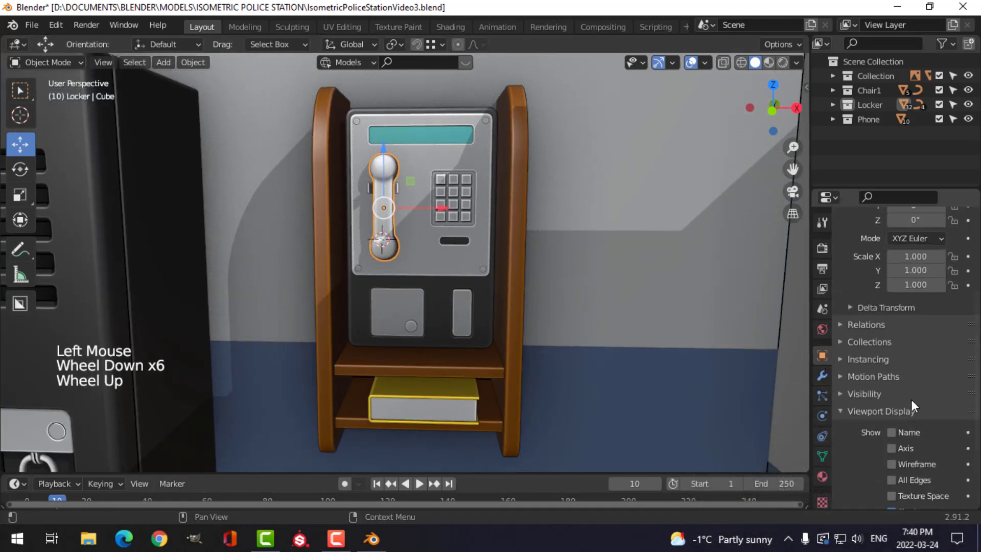
scroll(912, 409, down, 6)
click(912, 443)
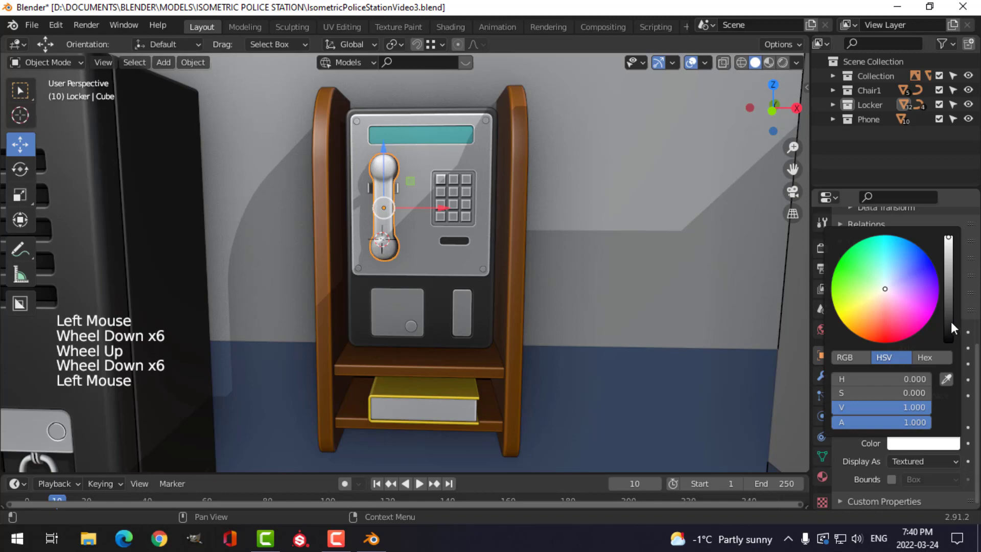
click(948, 322)
Step: Deselect the handset and save the scene file
key(alt+a)
mouse_move(439, 226)
middle_down()
mouse_move(462, 234)
mouse_move(423, 228)
mouse_move(421, 176)
mouse_move(448, 272)
mouse_move(418, 242)
mouse_move(419, 199)
mouse_move(434, 260)
mouse_move(423, 221)
middle_up()
scroll(462, 234, up, 2)
scroll(427, 219, down, 5)
scroll(420, 235, up, 4)
key(ctrl+s)
scroll(418, 254, up, 5)
scroll(418, 241, up, 4)
Step: Snap the 3D cursor to a selected edge at the lower middle of the handset's bottom bulb
click(425, 219)
key(Tab)
scroll(416, 234, up, 3)
key(alt+a)
key(2)
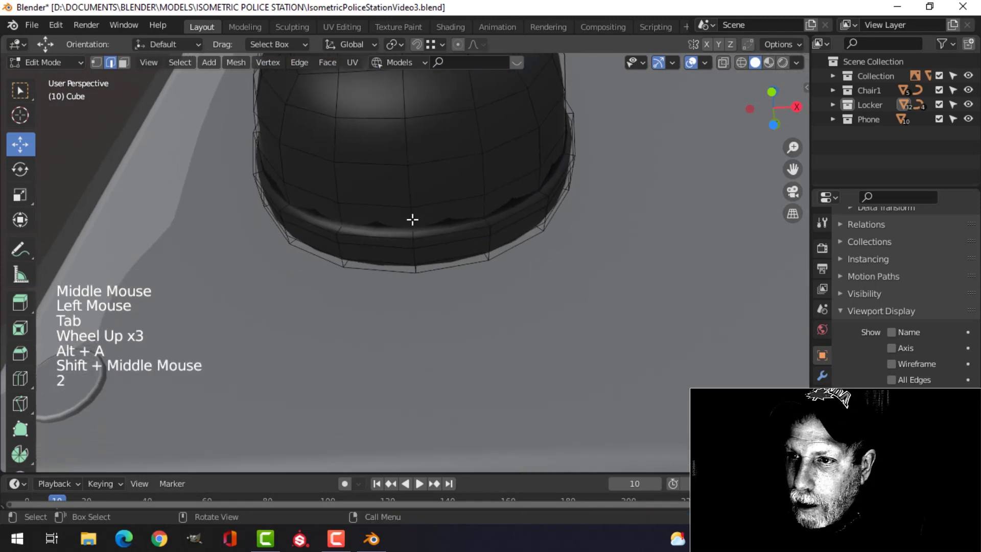
click(412, 219)
middle_drag(455, 198, 475, 224)
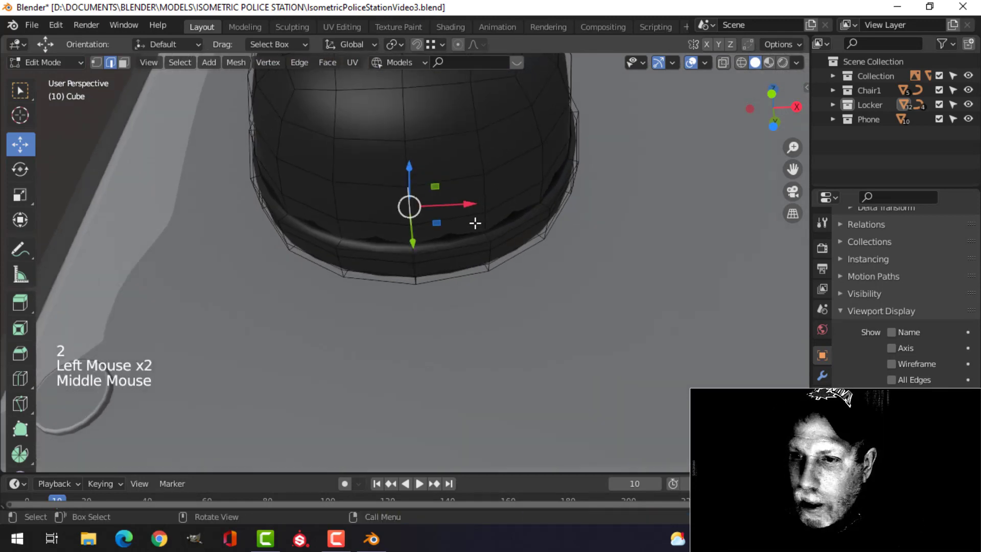
key(shift+s)
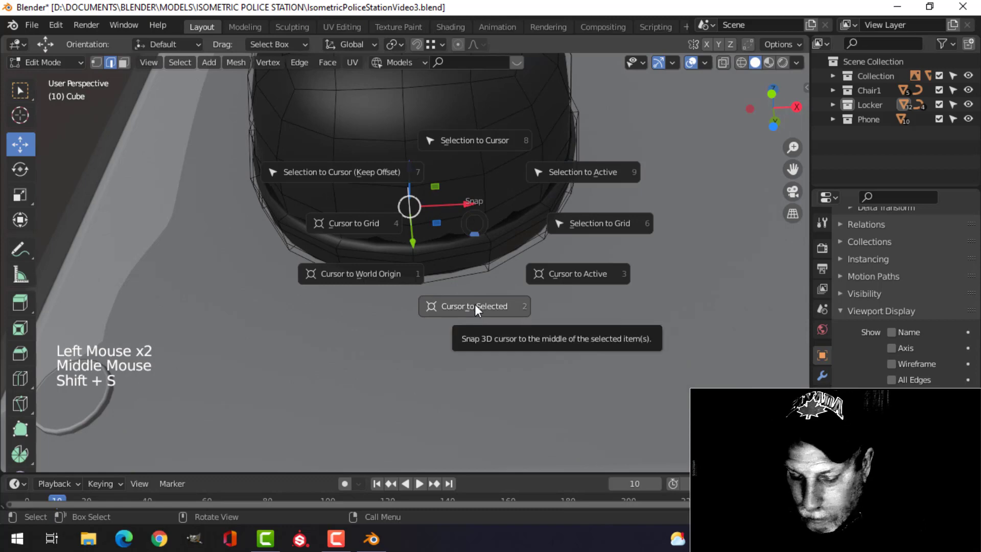
click(474, 306)
key(Tab)
Step: Deselect the handset and add an 18-vertex mesh circle with a 1 m radius at the 3D cursor beneath the handset
scroll(489, 280, down, 3)
key(alt+a)
middle_drag(490, 280, 472, 285)
scroll(470, 293, up, 4)
middle_drag(472, 285, 466, 265)
key(shift+a)
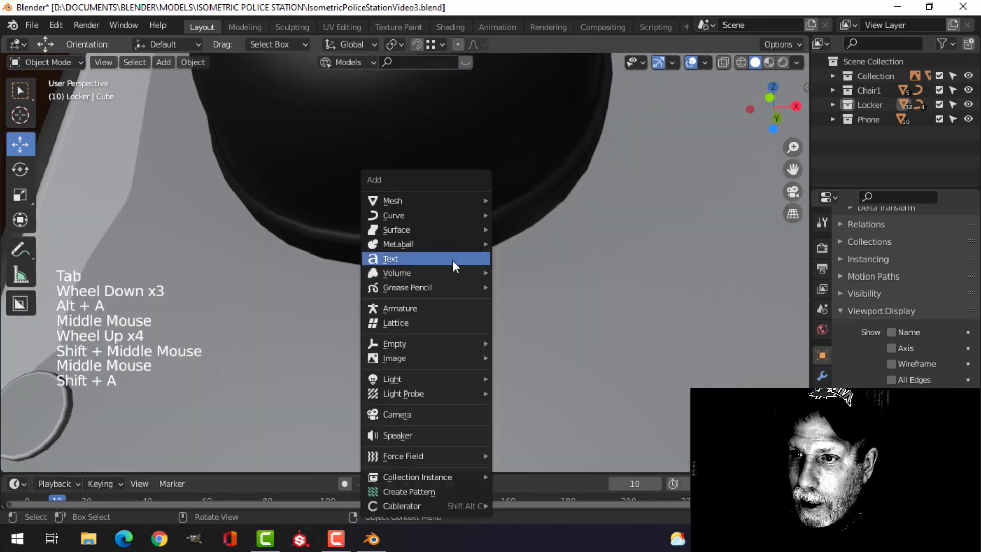
mouse_move(425, 199)
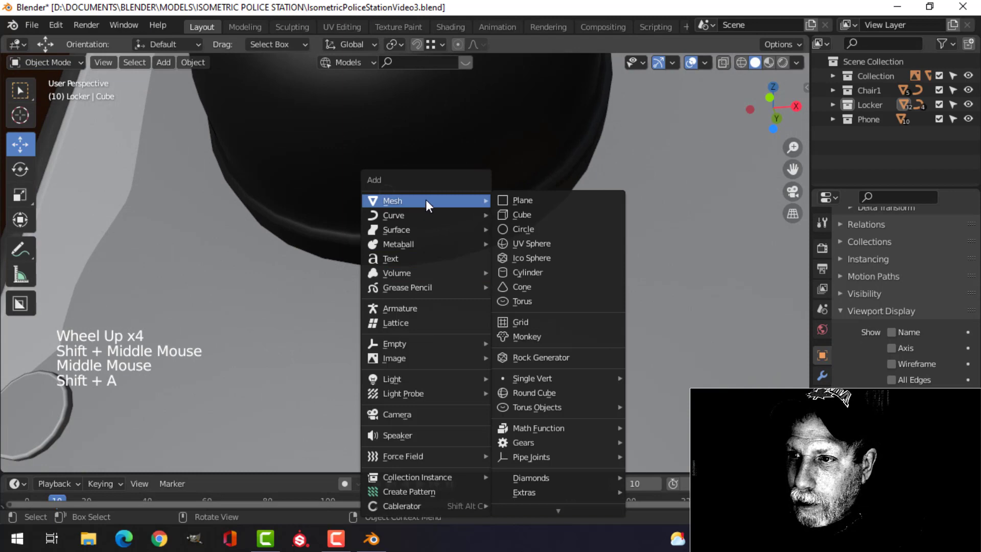
click(526, 231)
scroll(502, 247, down, 4)
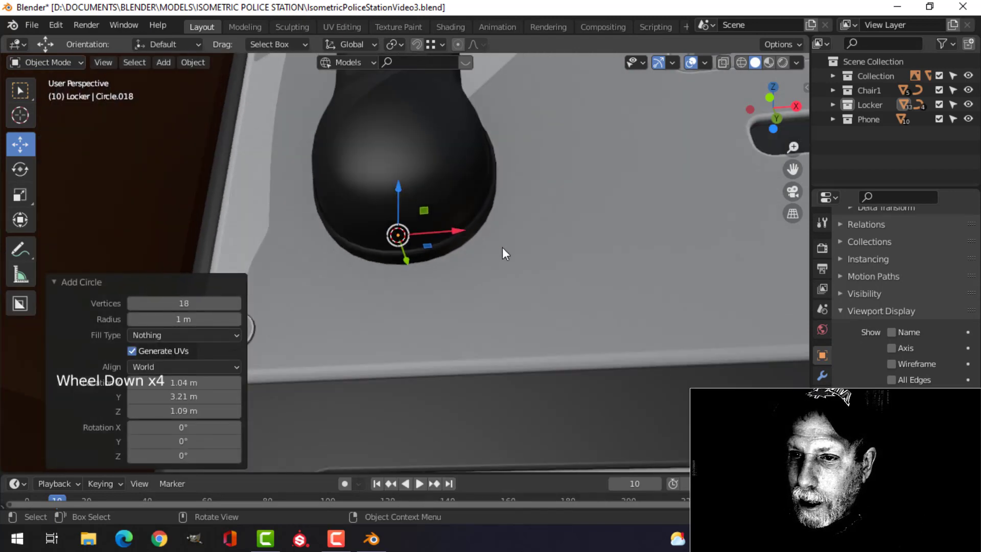
Step: Scale the circle's geometry down in several passes to a small ring under the handset's lower bulb, with a final factor of 0.833
key(Tab)
key(s)
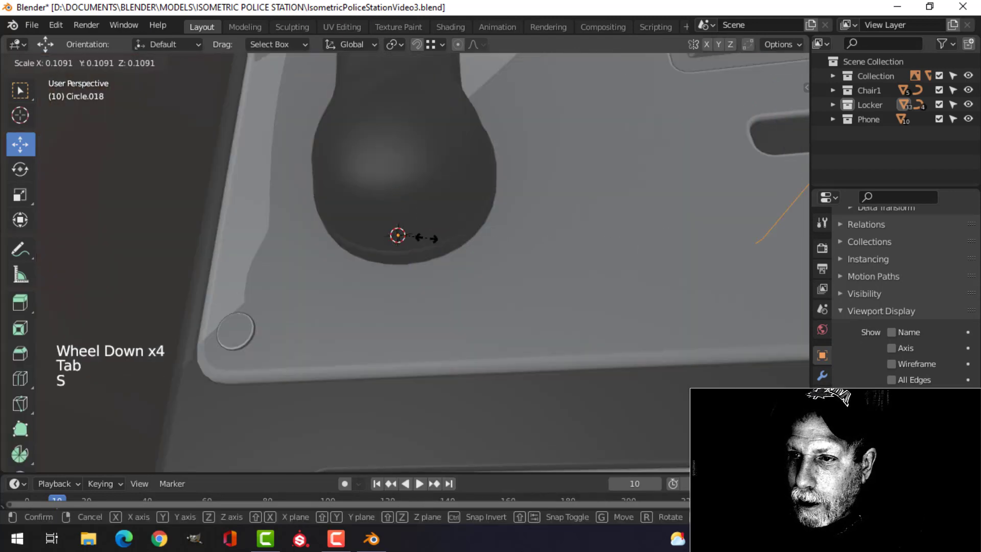
click(428, 236)
scroll(432, 238, down, 4)
key(s)
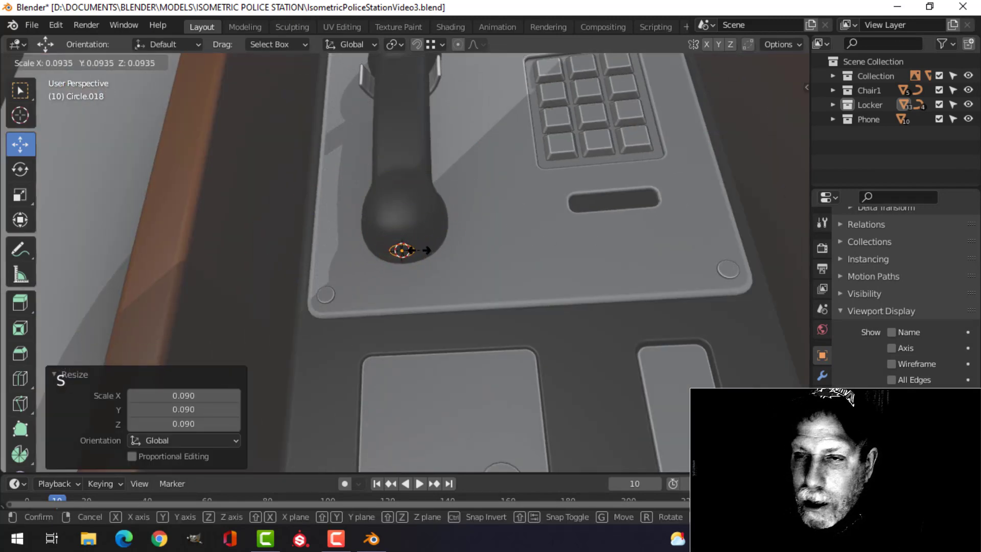
click(420, 250)
scroll(438, 247, up, 3)
middle_drag(438, 247, 472, 281)
scroll(429, 221, up, 3)
key(s)
click(444, 191)
scroll(473, 290, up, 3)
middle_drag(473, 281, 456, 292)
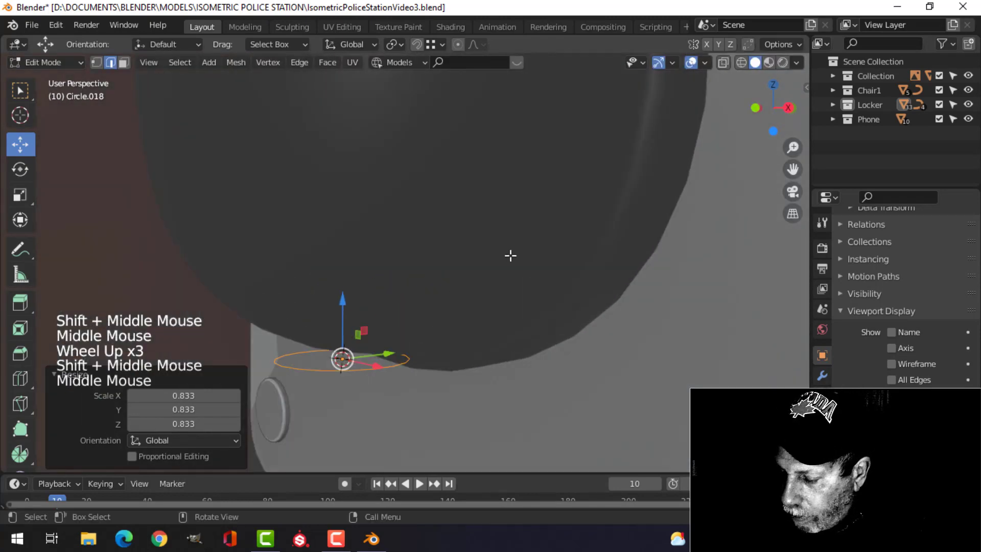
shift+middle_drag(511, 256, 460, 254)
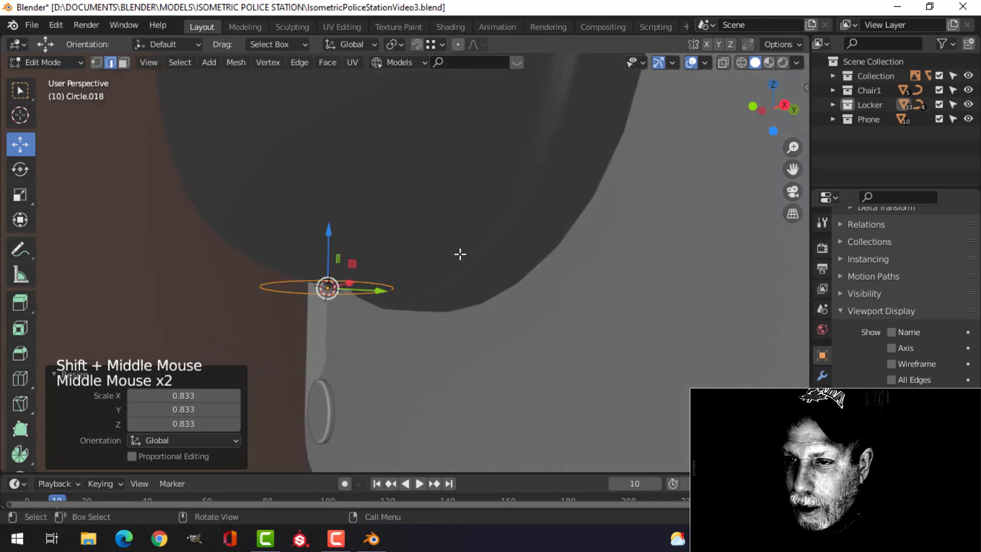
Step: Extrude the ring downward into a short disc wall, then extrude and scale its lower edge inward to form the underside
key(e)
drag(330, 230, 328, 256)
middle_drag(328, 256, 475, 240)
key(e)
key(s)
click(429, 248)
key(s)
click(485, 220)
Step: Extrude the inner edge downward into a smaller second tier and scale a further extrusion inward to form its rim
key(e)
click(475, 239)
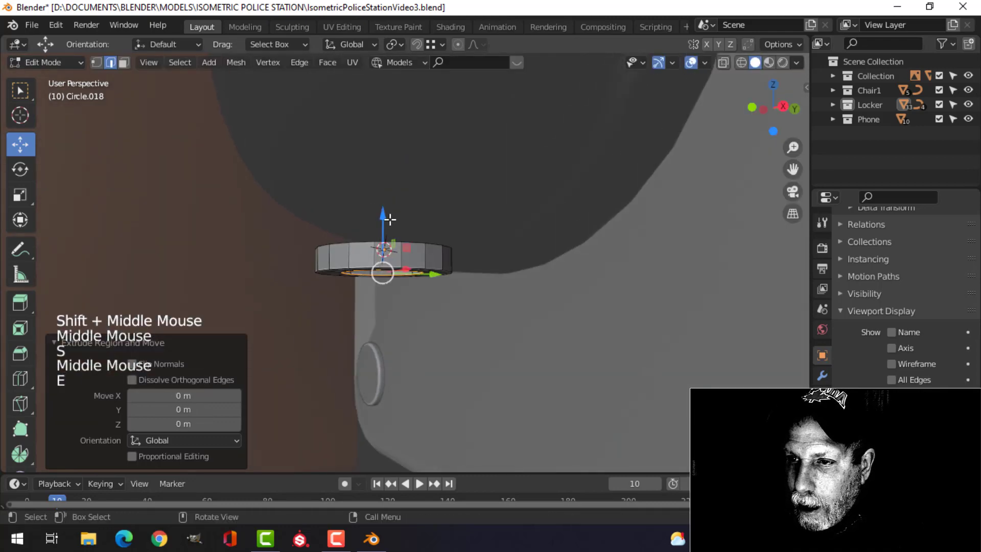
drag(390, 218, 397, 238)
key(e)
key(s)
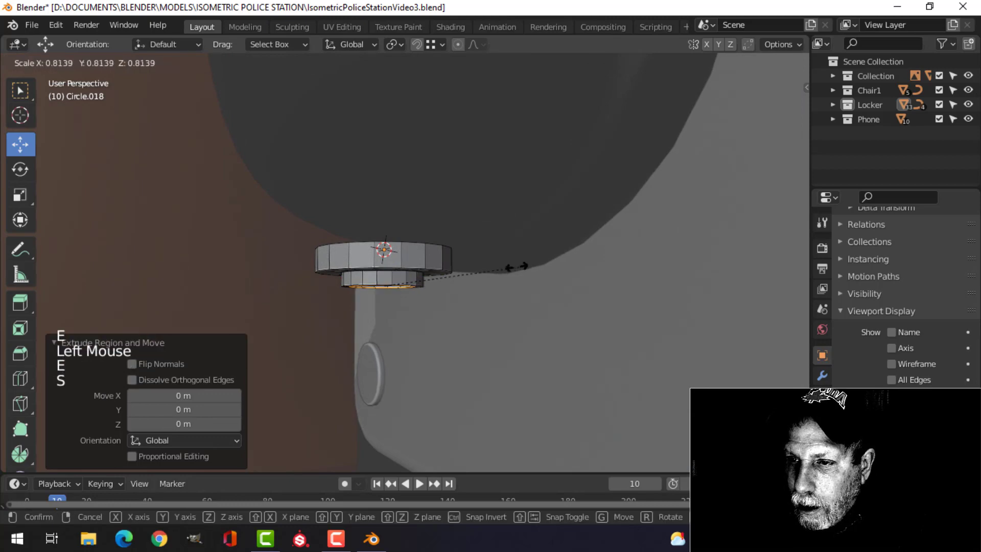
click(501, 268)
middle_drag(501, 268, 500, 228)
Step: Extrude the rim's inner edge upward to form a recessed hole wall, then extrude and scale it inward
key(e)
click(499, 228)
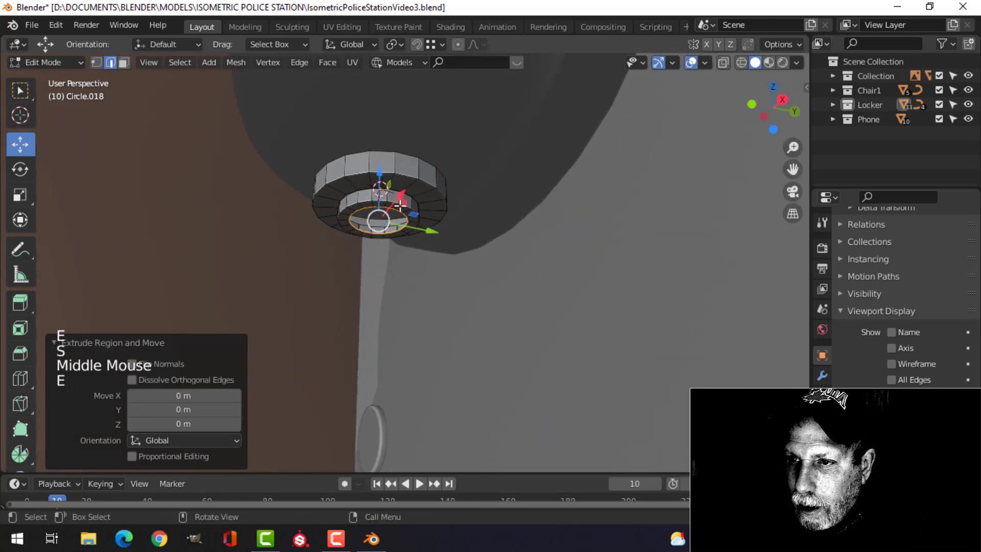
key(e)
key(s)
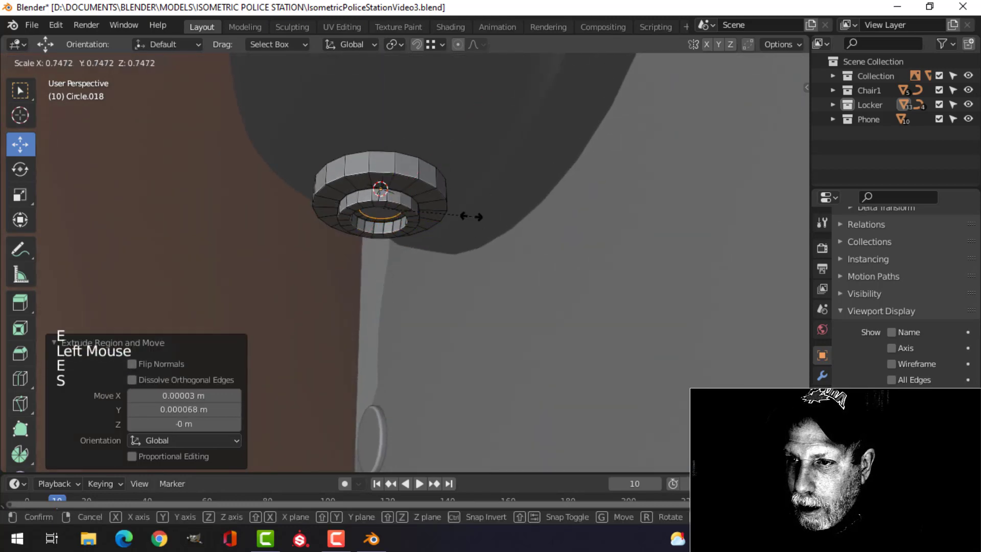
click(432, 221)
middle_drag(431, 222, 473, 236)
Step: Select the outer disc's lower edge loop and the smaller tier's rim loops, and bevel them with 2 segments
key(alt+a)
scroll(475, 229, up, 3)
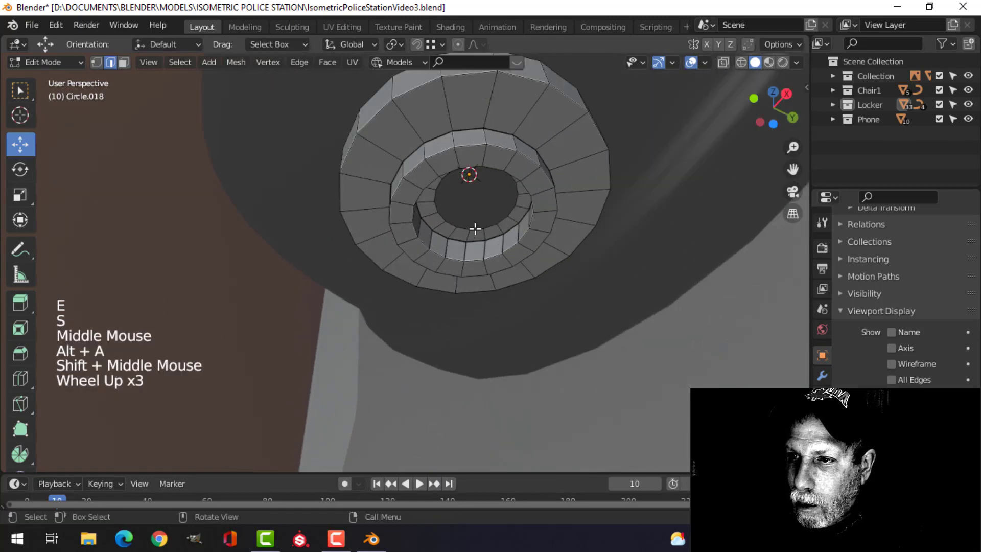
alt+shift+click(483, 147)
alt+shift+click(485, 78)
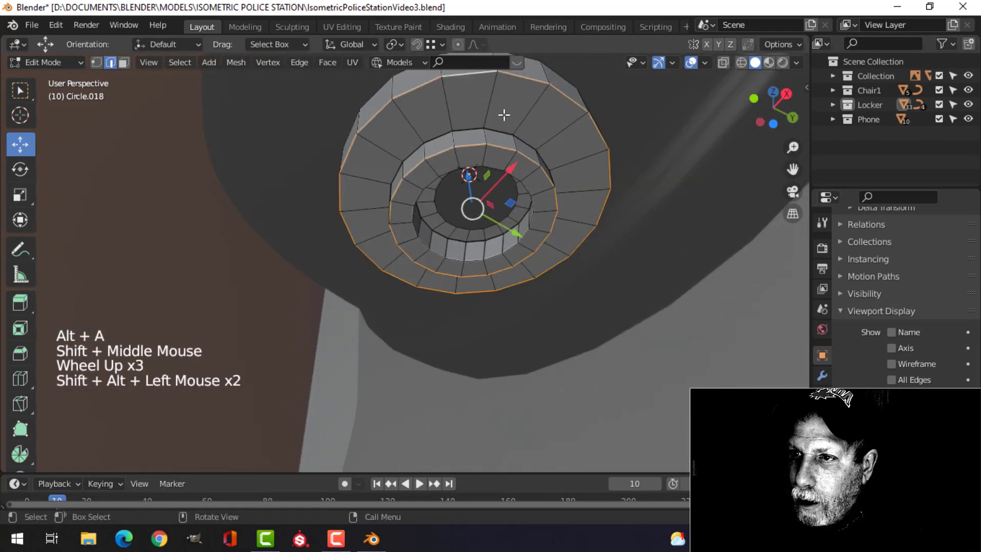
scroll(523, 148, down, 3)
middle_drag(523, 149, 569, 238)
scroll(517, 220, up, 3)
alt+shift+click(522, 191)
key(ctrl+z)
alt+shift+click(491, 209)
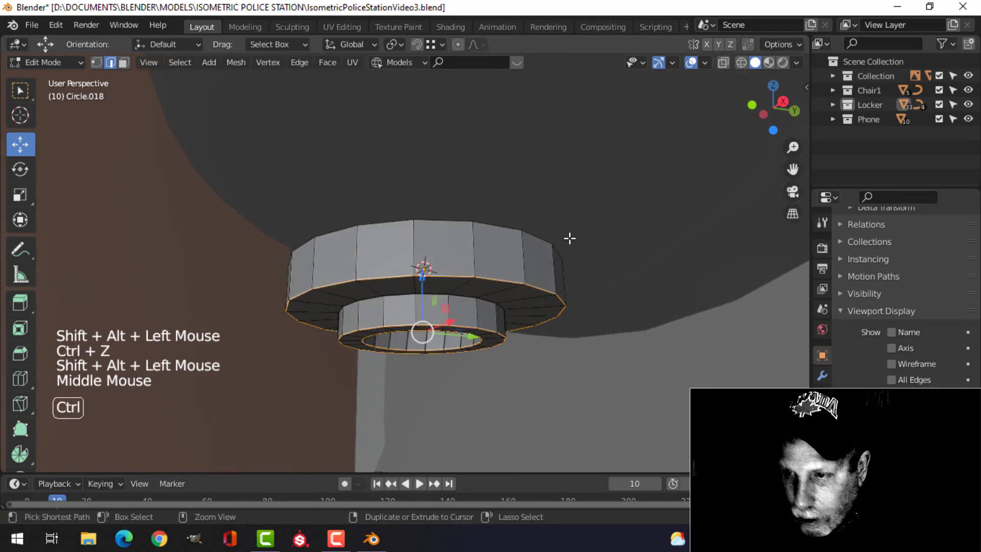
key(ctrl+b)
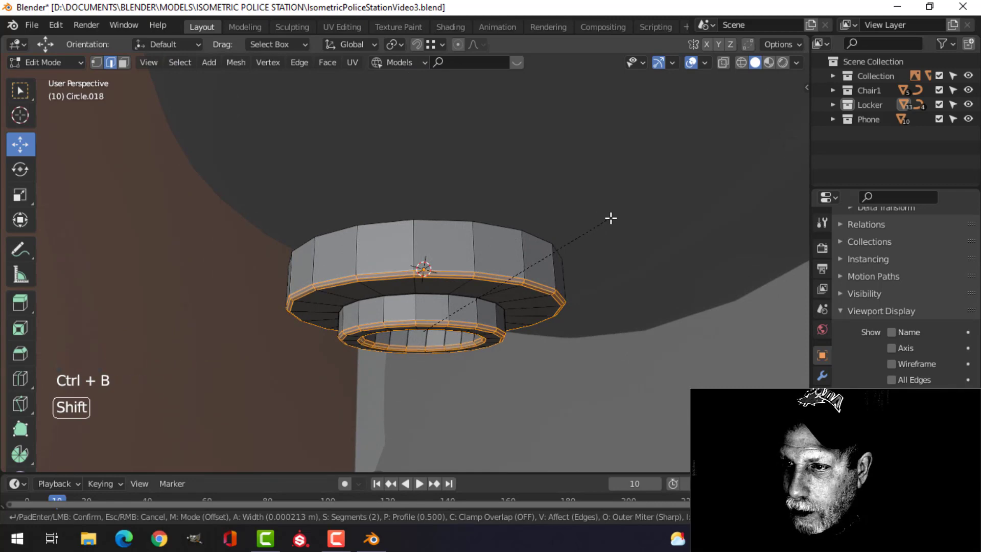
Step: Add a level 1 subdivision surface to the stepped fitting and shade it smooth
key(Tab)
key(ctrl+1)
key(alt+a)
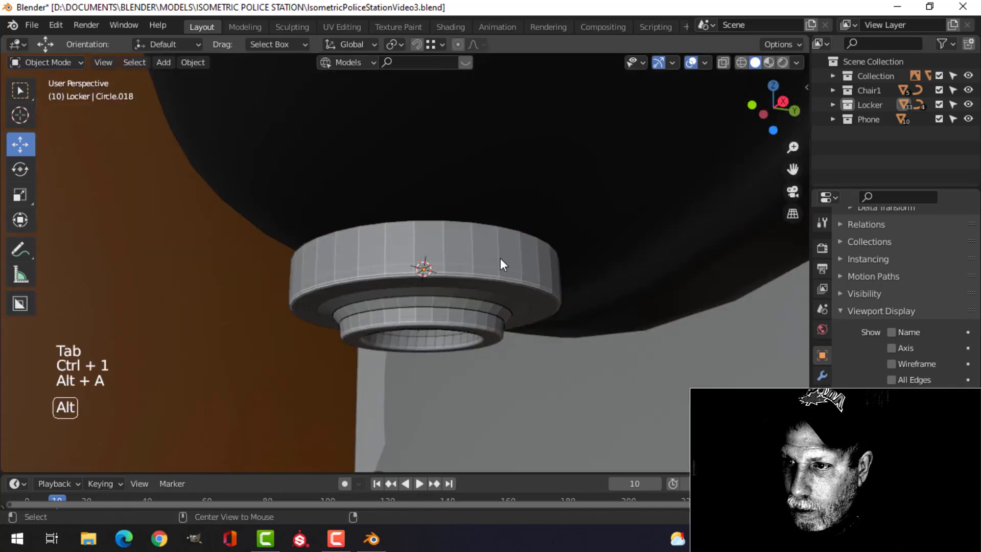
click(490, 250)
right_click(489, 245)
click(474, 213)
Step: Add a supporting loop cut on the disc's underside around the smaller tier, slid to a factor of -0.616
middle_drag(474, 213, 467, 151)
key(Tab)
key(ctrl+r)
click(480, 175)
click(473, 192)
key(ctrl+r)
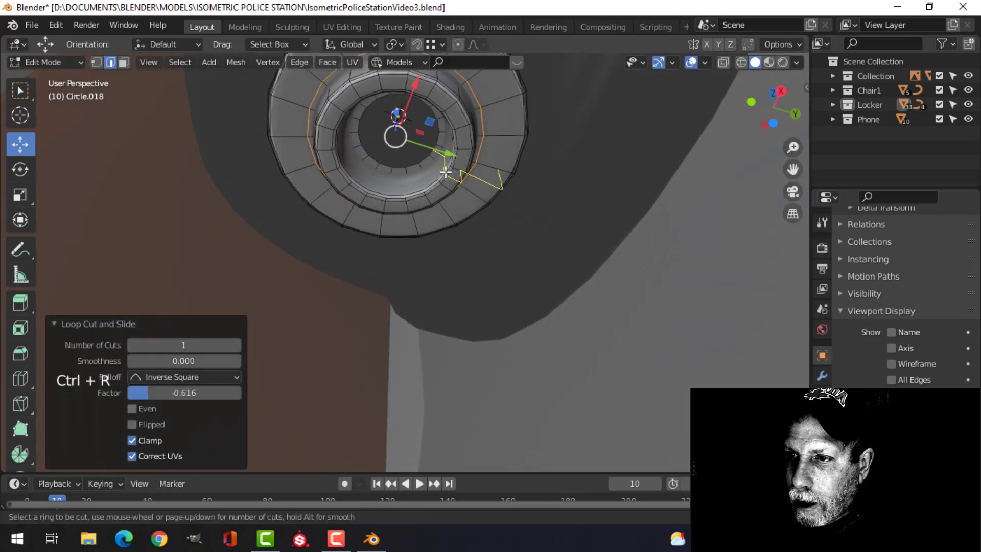
key(Tab)
key(alt+a)
scroll(442, 179, down, 3)
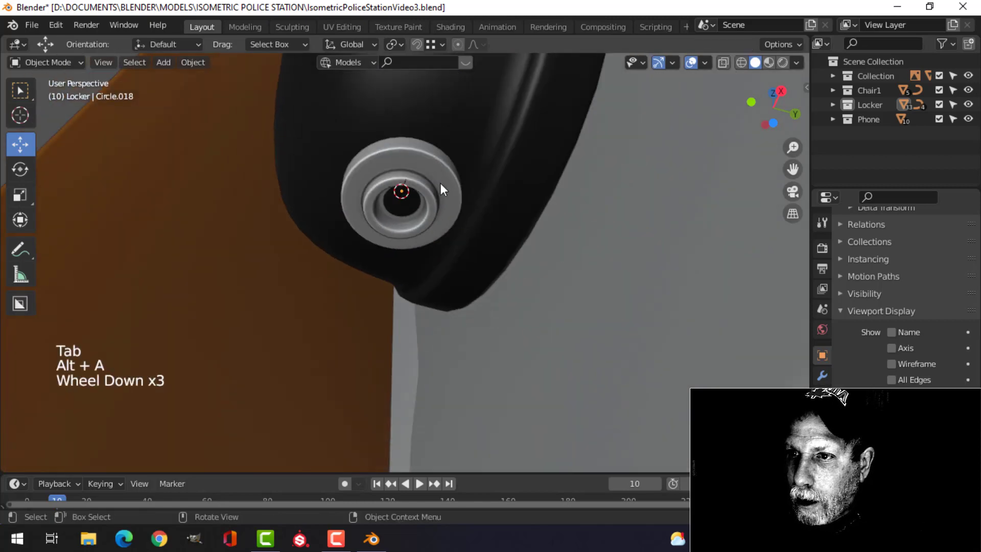
Step: Isolate the fitting and handset in local view and show their lower end from the right side
middle_drag(440, 184, 485, 243)
scroll(437, 189, up, 2)
click(434, 181)
key(Tab)
key(a)
key(KP_3)
key(Tab)
scroll(453, 231, down, 4)
shift+click(605, 236)
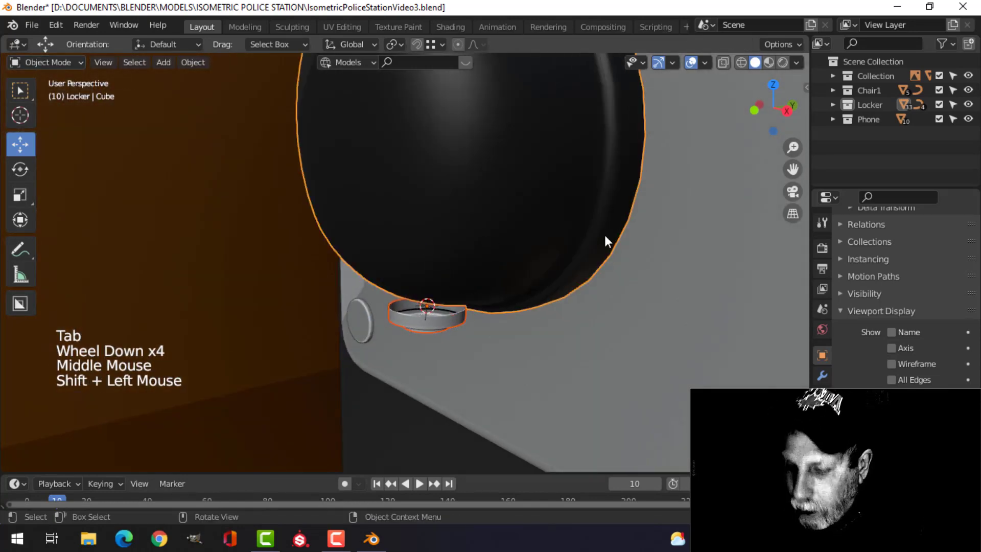
key(slash)
key(KP_3)
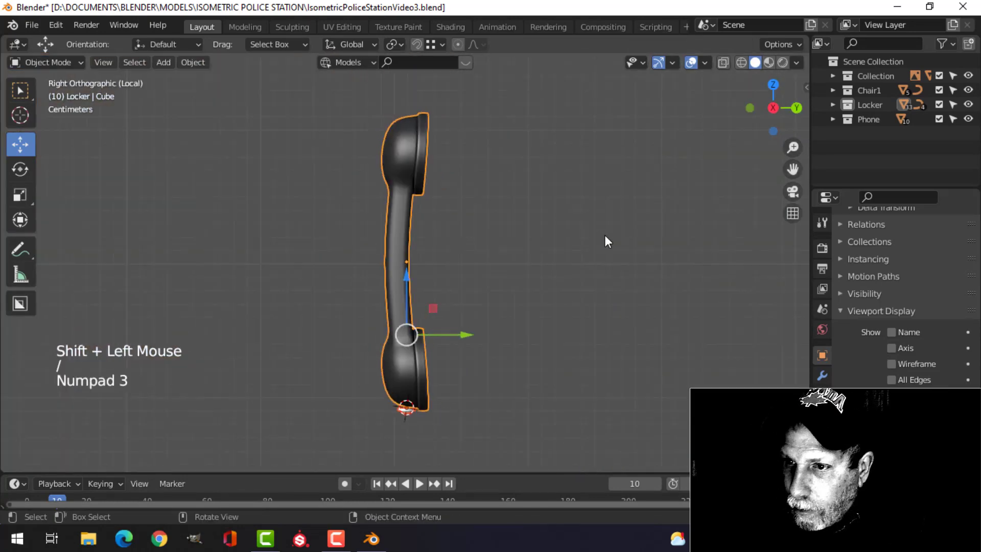
scroll(477, 389, up, 4)
shift+middle_drag(479, 394, 482, 182)
scroll(489, 281, up, 3)
shift+middle_drag(482, 416, 477, 278)
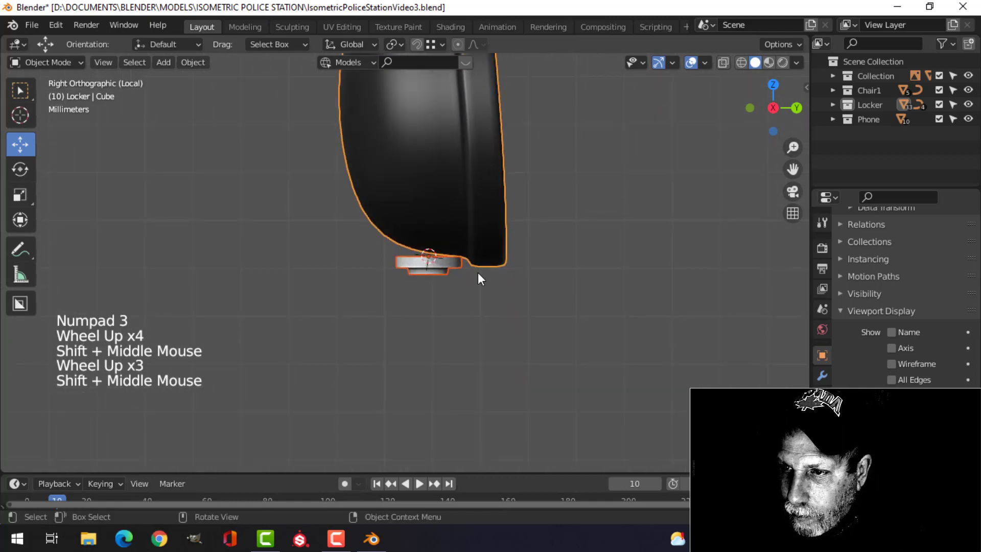
Step: Scale all of the fitting's geometry down to 0.866
scroll(470, 274, up, 3)
click(459, 260)
key(Tab)
key(a)
key(s)
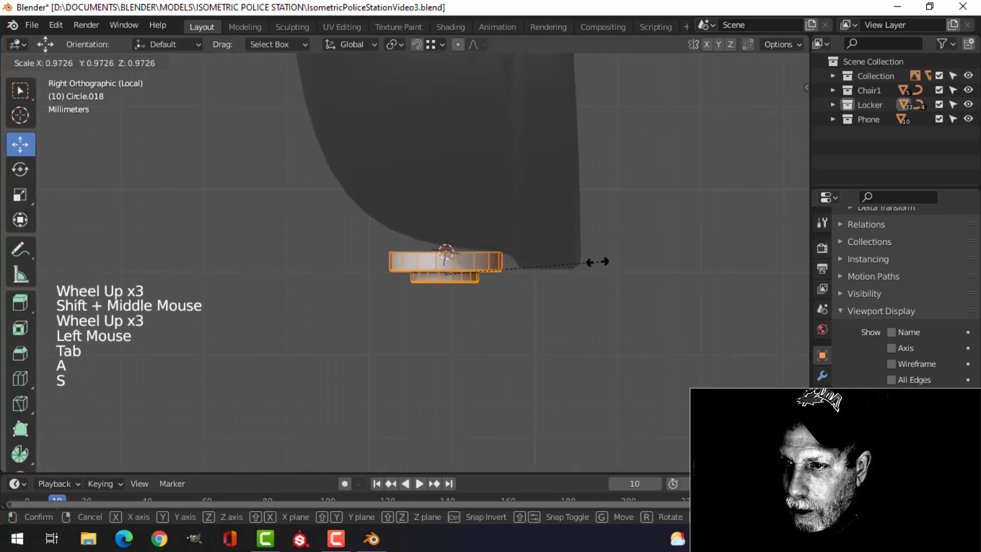
click(579, 263)
shift+scroll(579, 263, up, 1)
shift+middle_drag(518, 268, 510, 258)
shift+scroll(511, 258, down, 1)
scroll(508, 241, up, 1)
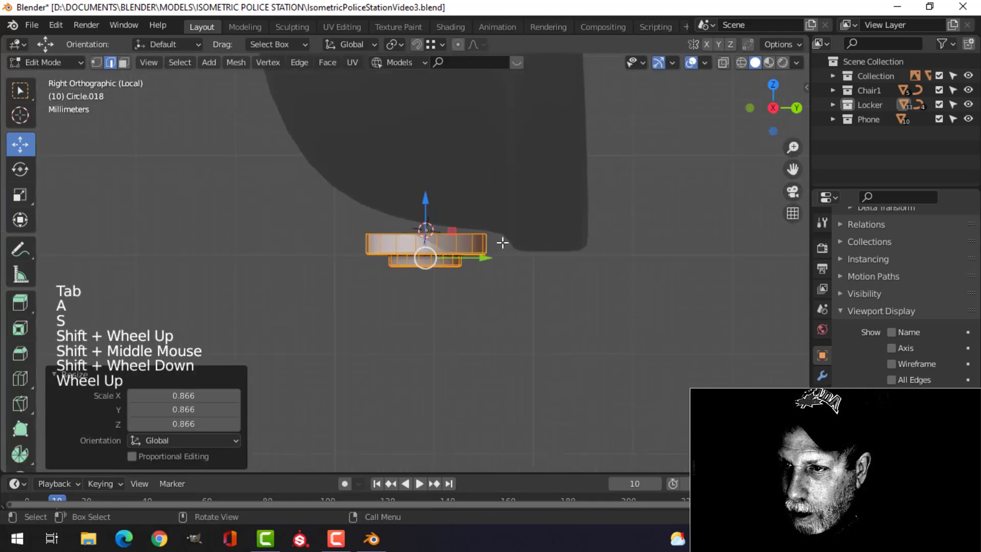
Step: Rotate the fitting about 10.1° in the side view and move it up flush against the handset's curved bottom
key(r)
click(499, 253)
key(g)
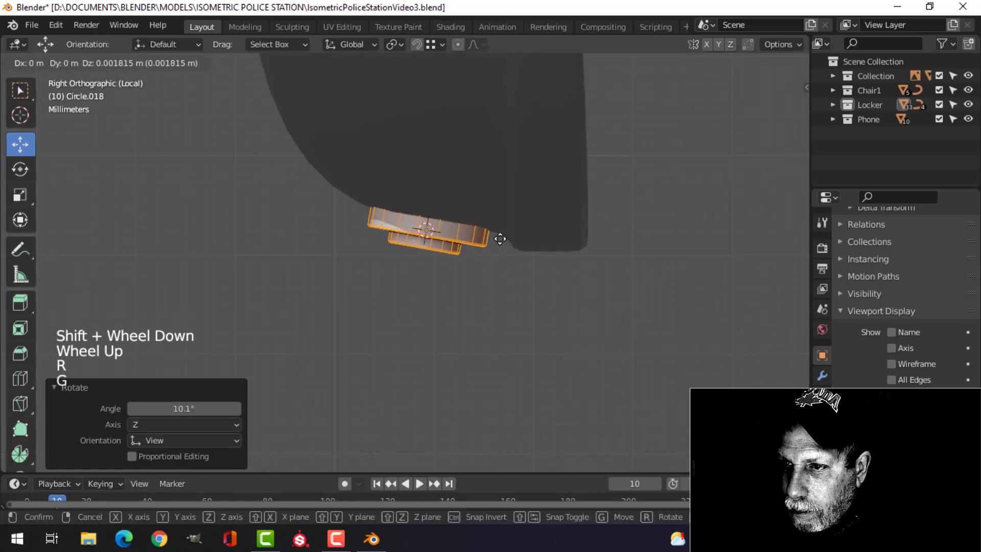
click(497, 239)
key(Tab)
scroll(475, 266, down, 5)
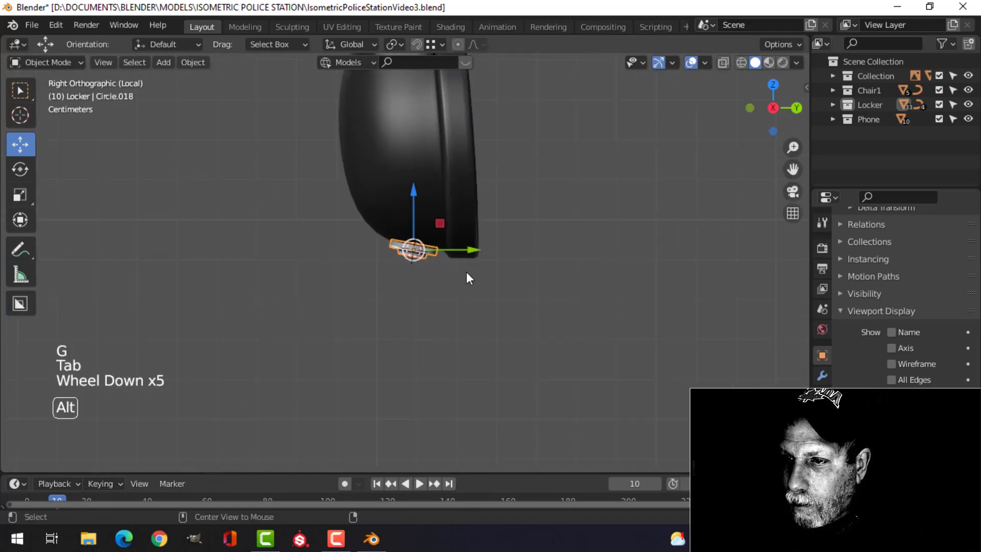
Step: Snap the 3D cursor to the middle of the fitting's entire geometry
key(alt+a)
middle_drag(466, 276, 521, 256)
scroll(431, 295, down, 4)
scroll(430, 295, up, 1)
middle_drag(431, 295, 539, 211)
scroll(458, 274, down, 1)
scroll(458, 274, up, 10)
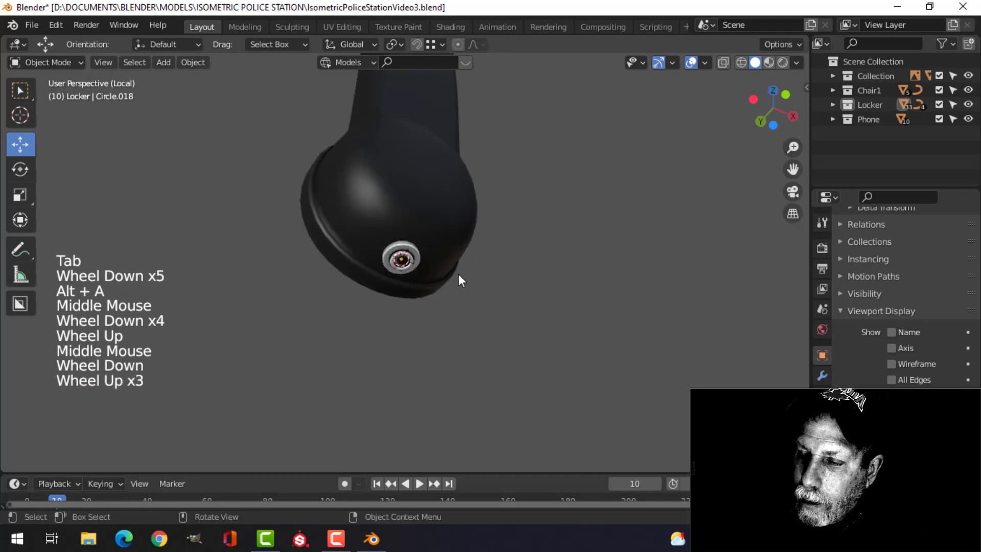
scroll(422, 257, up, 1)
middle_drag(421, 257, 428, 225)
click(428, 225)
key(Tab)
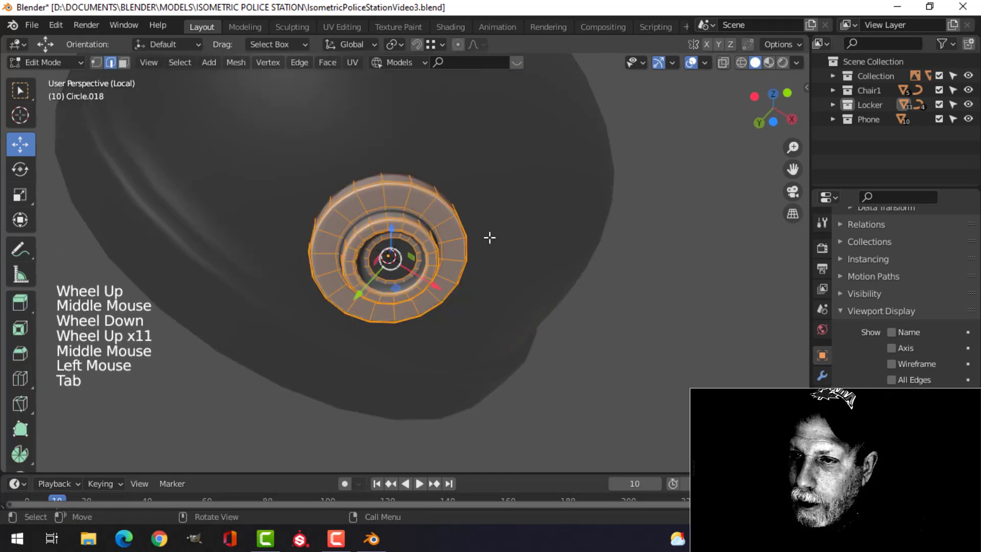
key(shift+s)
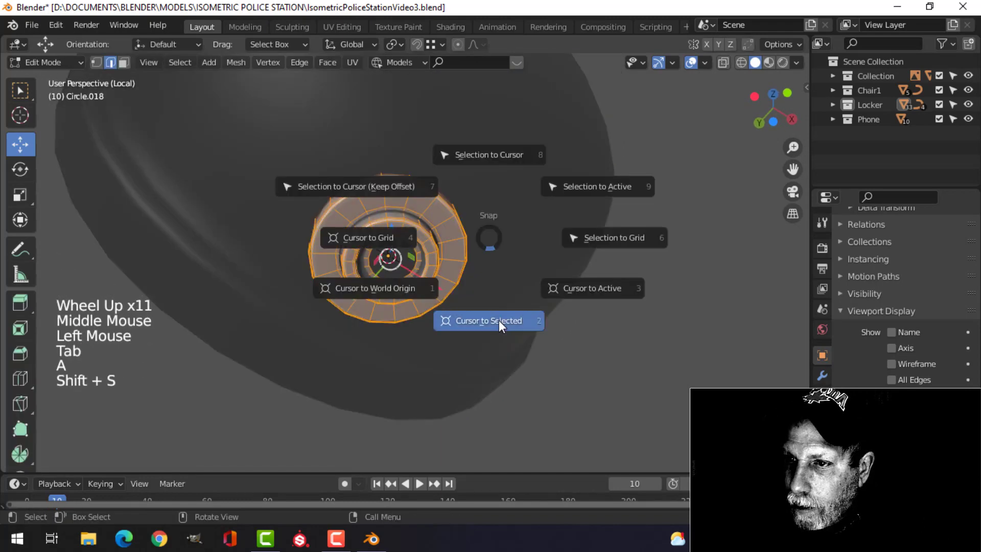
key(Tab)
Step: Add a path curve at the 3D cursor in front view and open it for point editing
scroll(498, 276, down, 5)
key(alt+a)
middle_drag(503, 262, 448, 304)
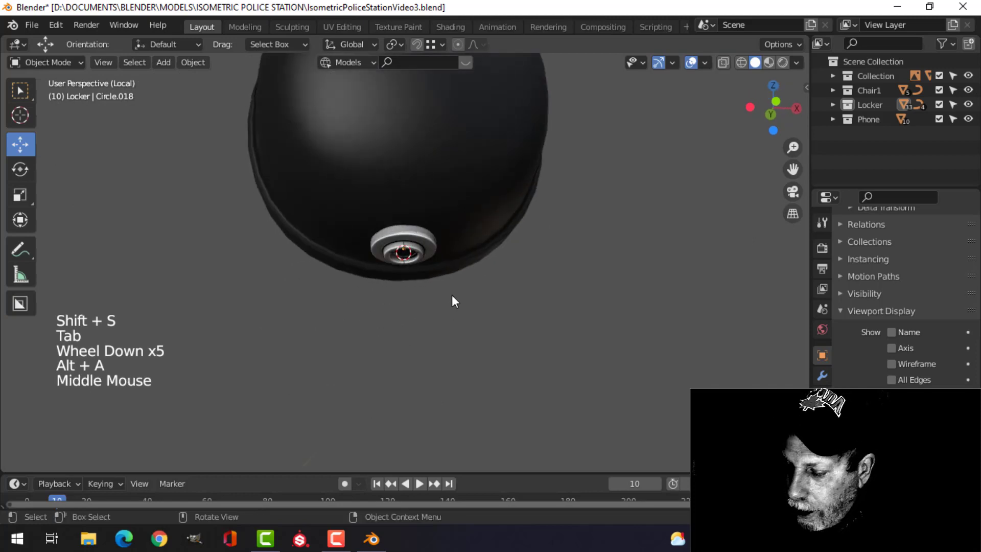
key(KP_1)
key(shift+a)
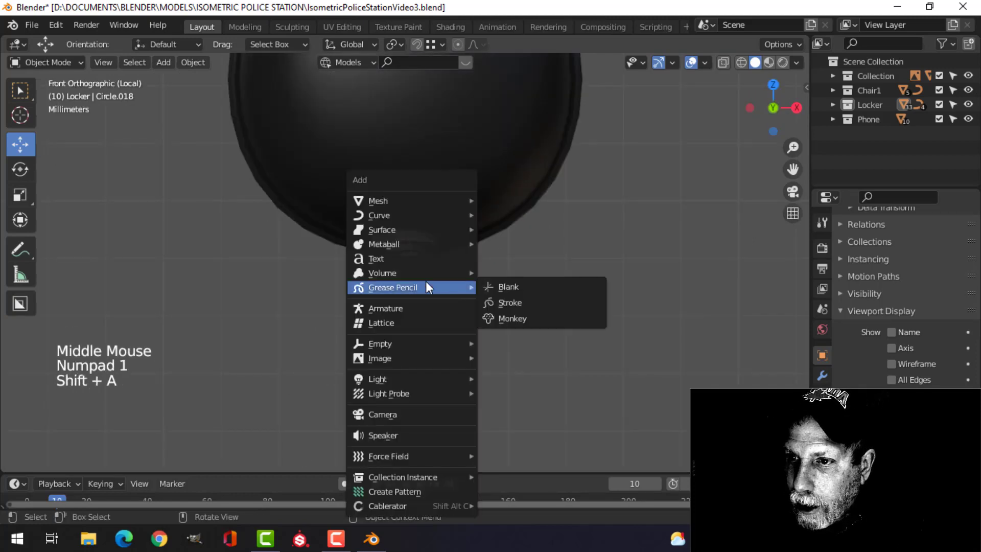
mouse_move(398, 219)
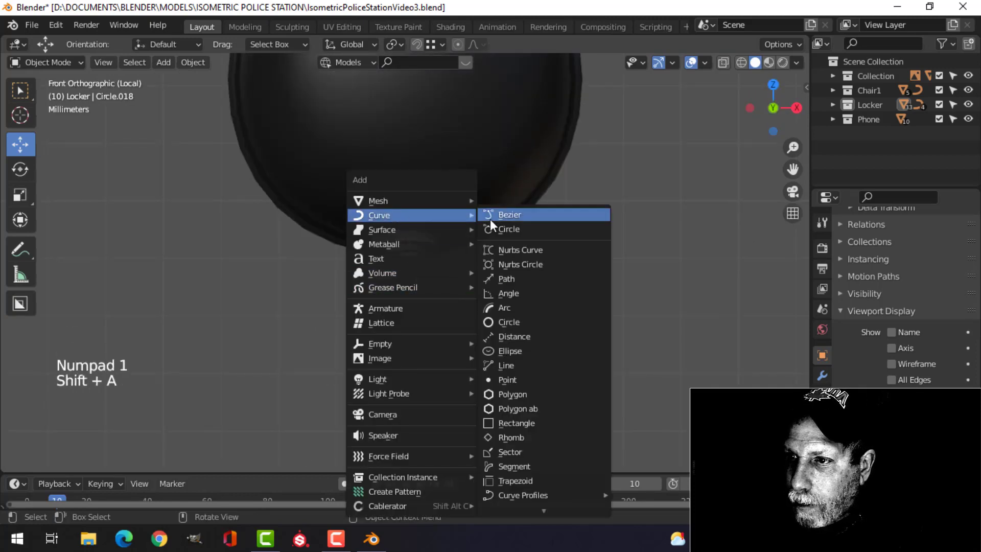
click(505, 278)
scroll(440, 267, down, 3)
middle_drag(440, 268, 462, 301)
key(Tab)
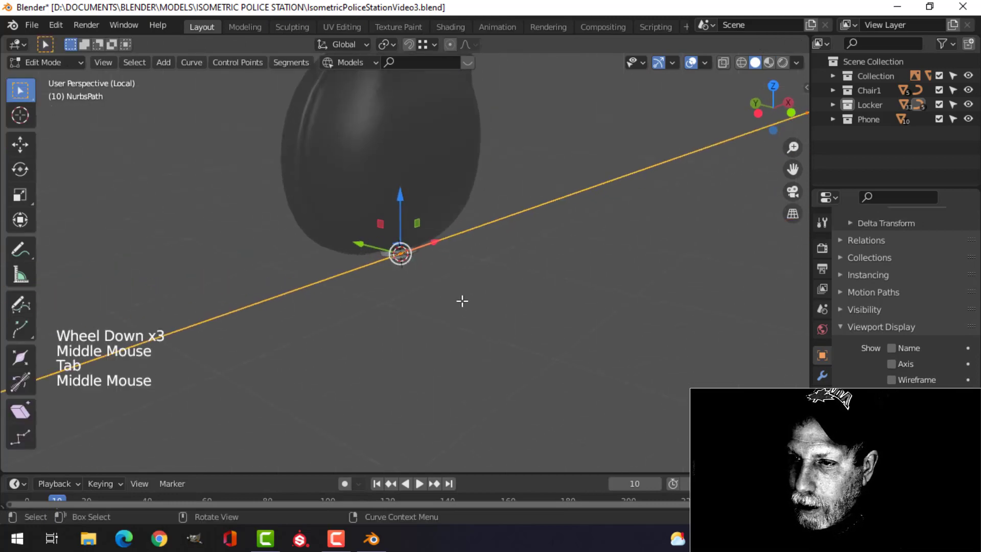
Step: Rotate the path 90° about the Y axis so it stands vertical
key(r)
key(y)
key(9)
key(0)
key(Return)
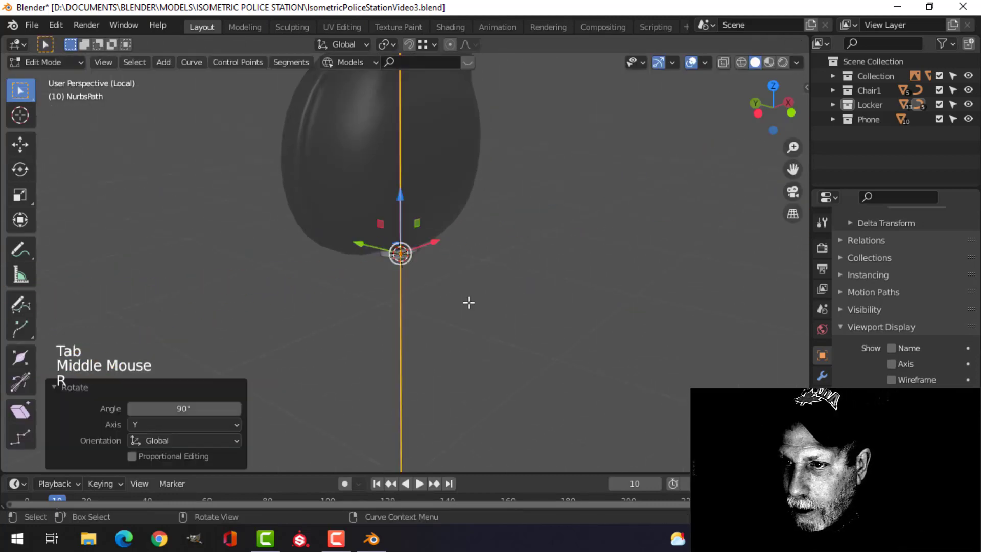
Step: Shorten the vertical path by scaling it to 0.119 and then by a further 0.388
scroll(637, 268, down, 5)
key(s)
click(437, 282)
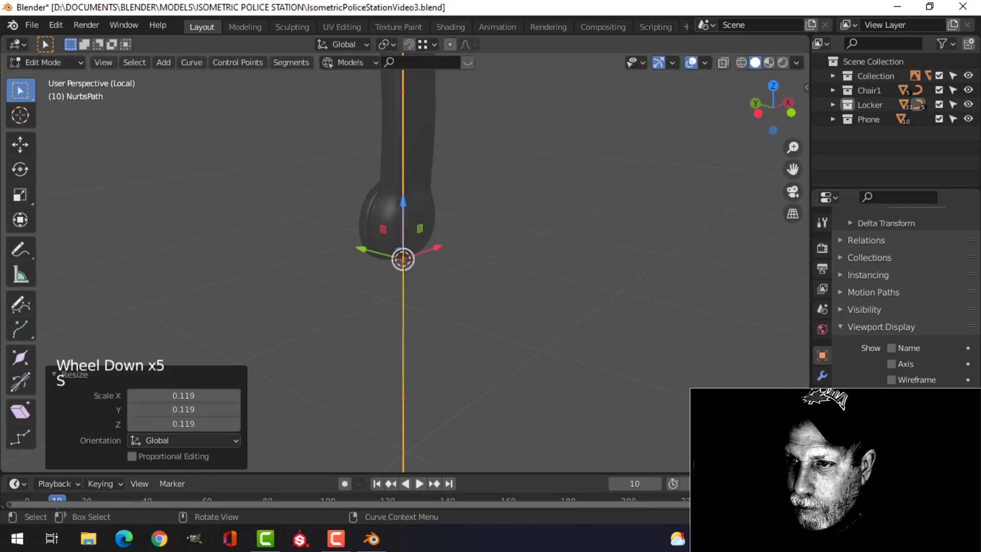
scroll(585, 269, down, 4)
key(s)
click(462, 268)
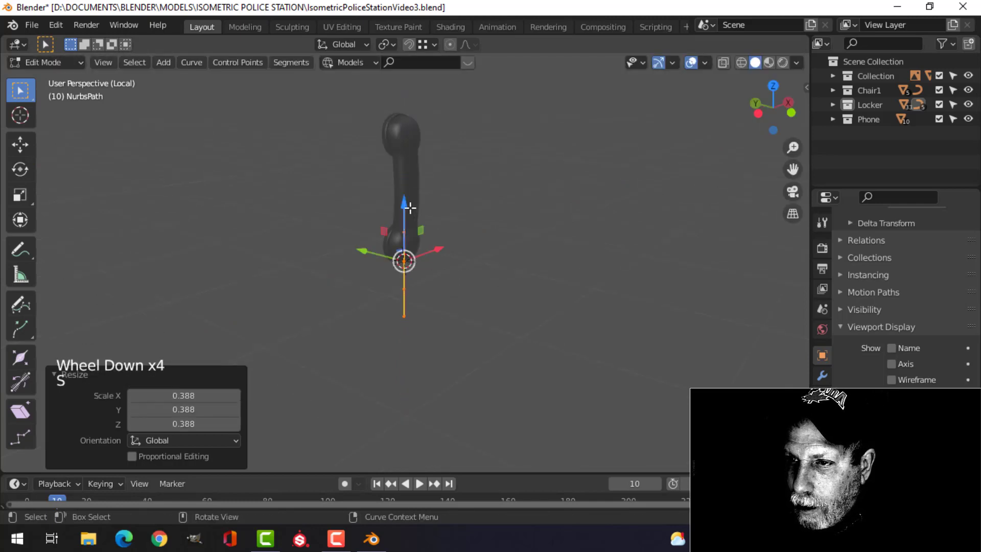
Step: Move the whole path down about 0.083 m along Z so it hangs beneath the handset fitting
drag(410, 208, 426, 261)
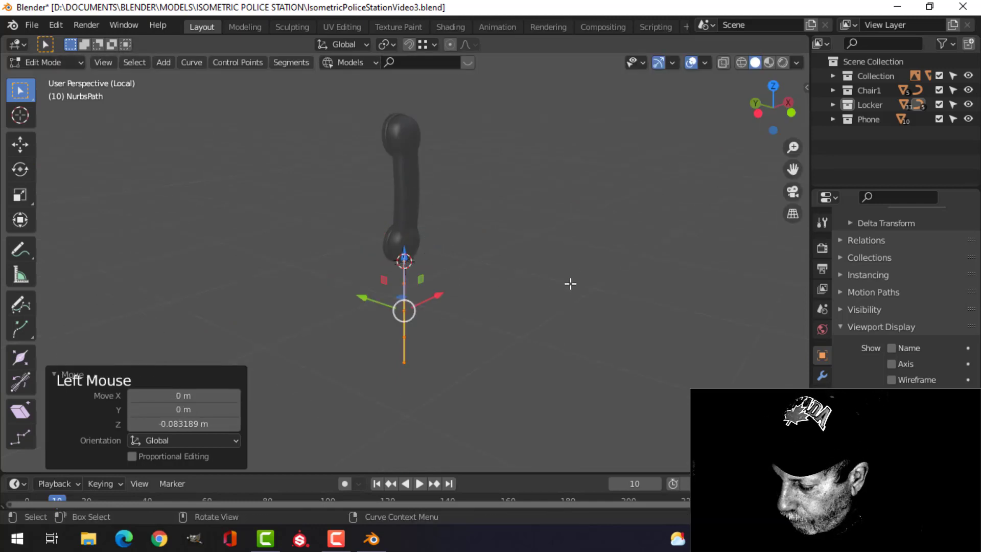
key(KP_1)
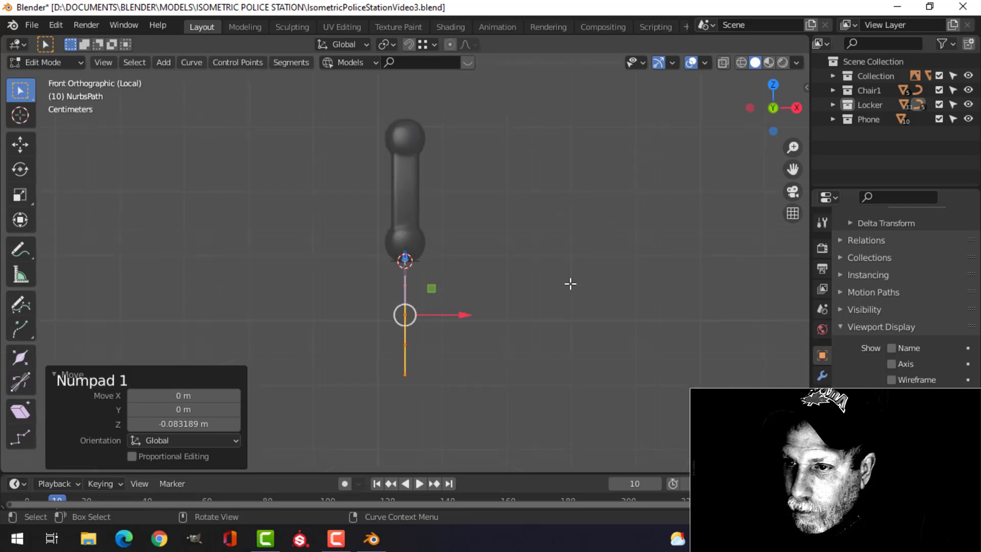
scroll(519, 307, up, 9)
scroll(473, 317, down, 3)
scroll(467, 314, down, 4)
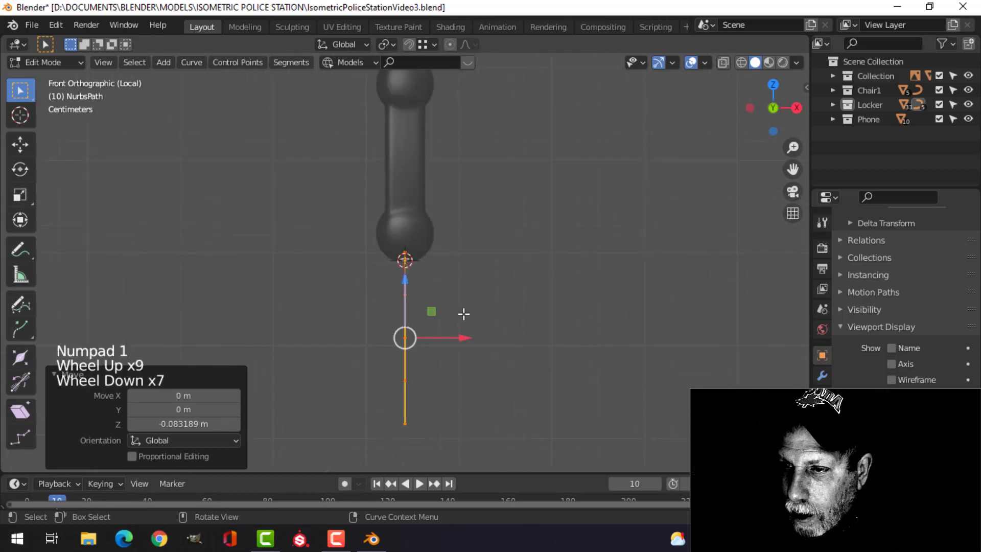
middle_drag(462, 311, 447, 332)
click(460, 319)
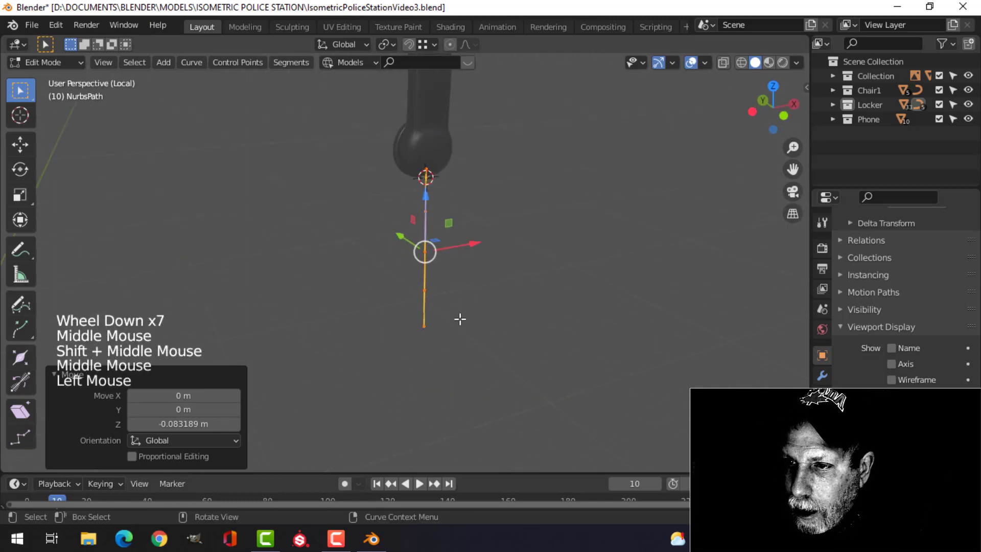
Step: Shorten the path along Z and raise it slightly to meet the handset fitting
key(s)
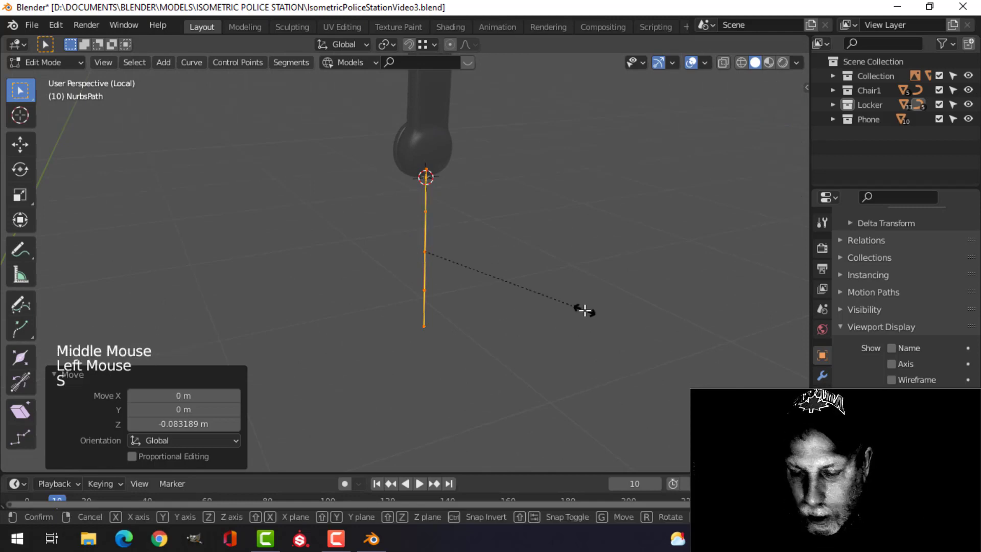
key(z)
click(551, 299)
drag(426, 192, 427, 182)
Step: Pull the path's bottom control point down and sideways out of the vertical line to start the cord's bend
key(alt+a)
click(508, 273)
middle_drag(508, 274, 473, 282)
click(455, 292)
drag(455, 261, 416, 287)
Step: Extrude a new point from the path's lower end and move it about 0.021 m in X, 0.127 m in Y and 0.032 m in Z
shift+middle_drag(464, 300, 516, 303)
middle_drag(516, 302, 492, 312)
key(e)
key(g)
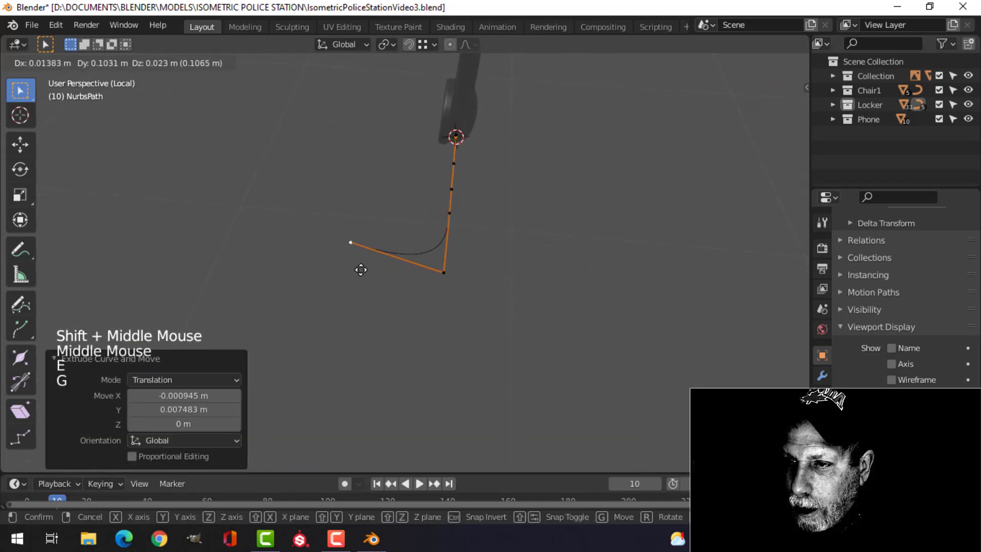
click(342, 259)
mouse_move(462, 271)
middle_down()
mouse_move(388, 213)
mouse_move(457, 255)
middle_up()
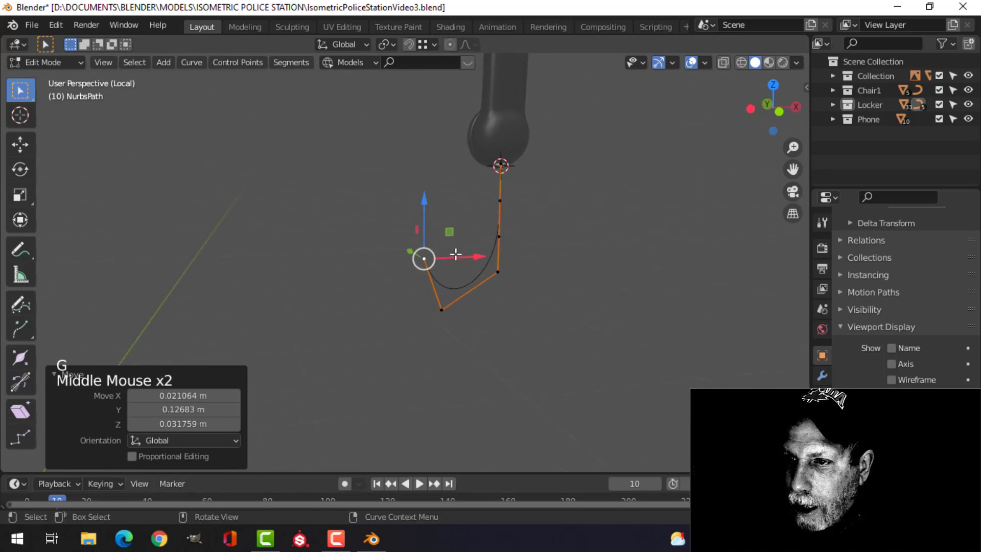
Step: Extrude another end point, move it about 0.025 m in X, 0.003 m in Y and 0.053 m in Z, and finish editing the curve
scroll(455, 254, down, 1)
key(e)
click(448, 255)
key(g)
click(482, 249)
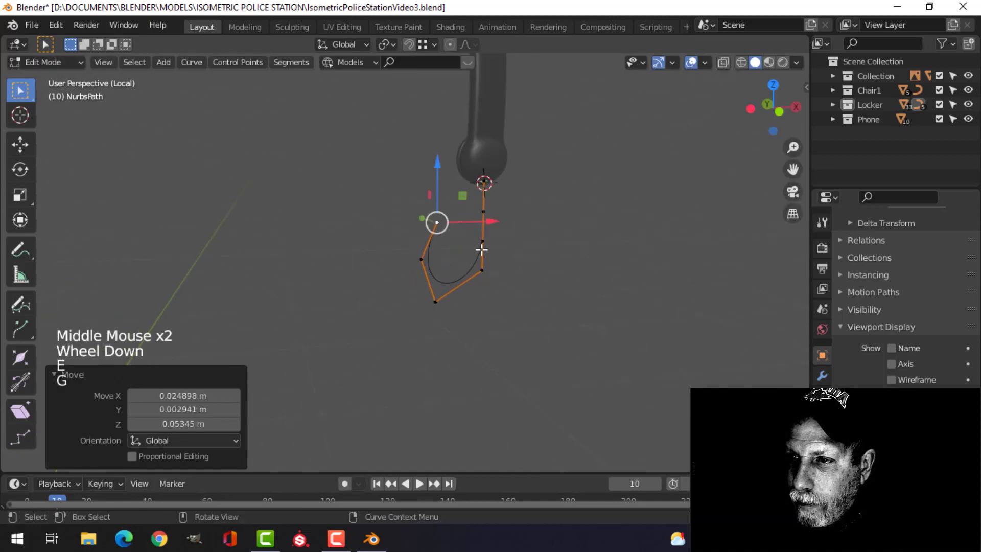
key(Tab)
Step: Give the cord curve thickness with a round bevel depth of 0.002 m
scroll(479, 258, down, 4)
middle_click(768, 411)
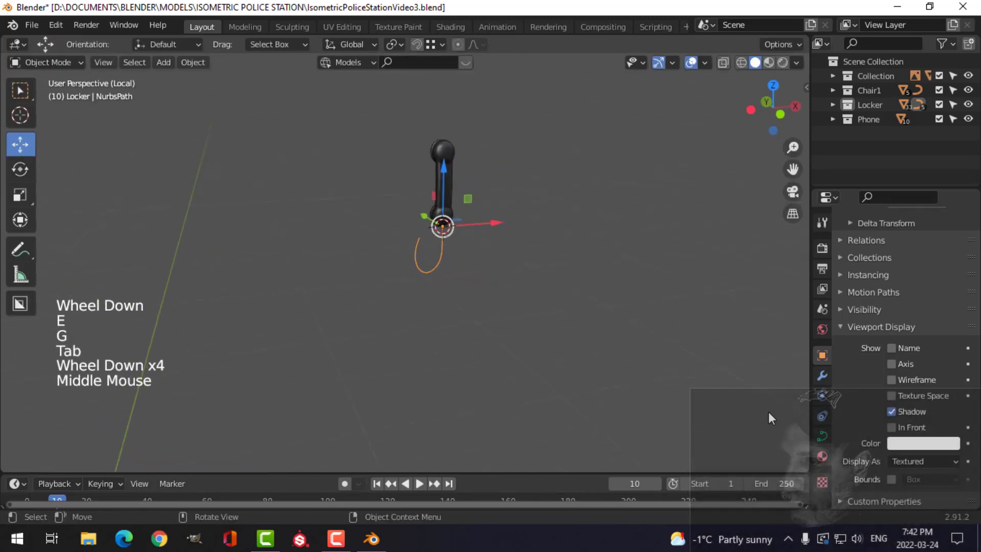
click(822, 436)
scroll(869, 427, down, 4)
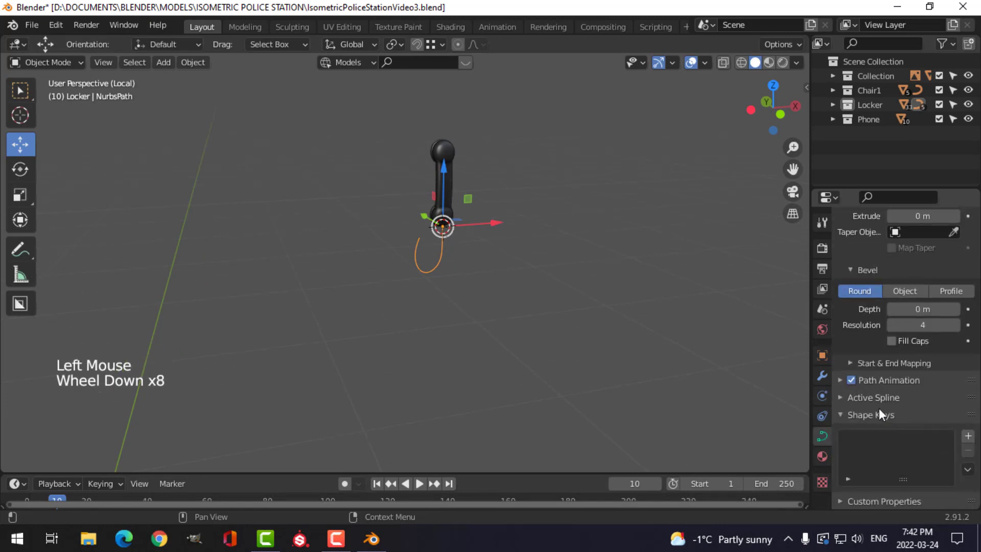
shift+drag(902, 315, 902, 315)
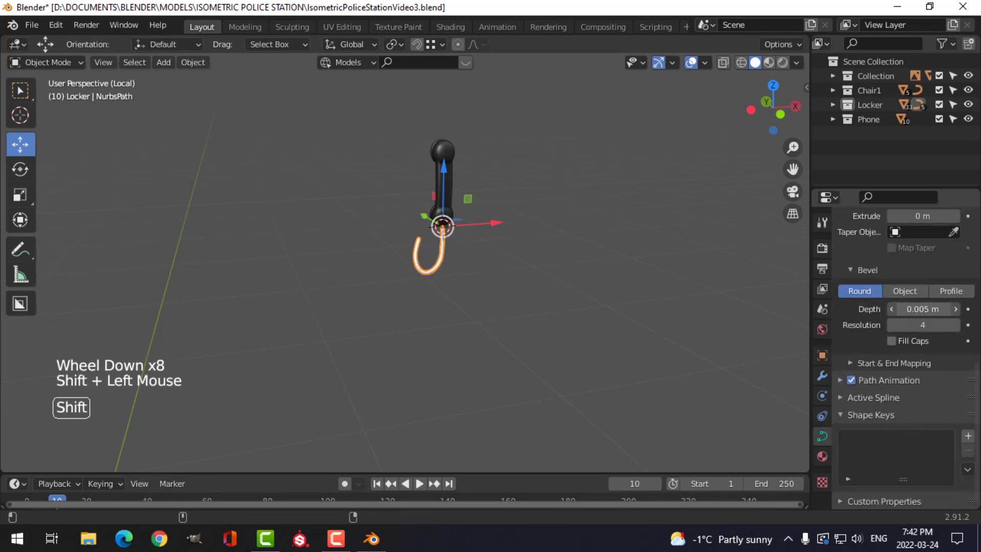
scroll(562, 276, up, 5)
shift+scroll(550, 263, up, 1)
shift+middle_drag(550, 262, 463, 305)
scroll(442, 342, up, 3)
shift+drag(923, 308, 910, 309)
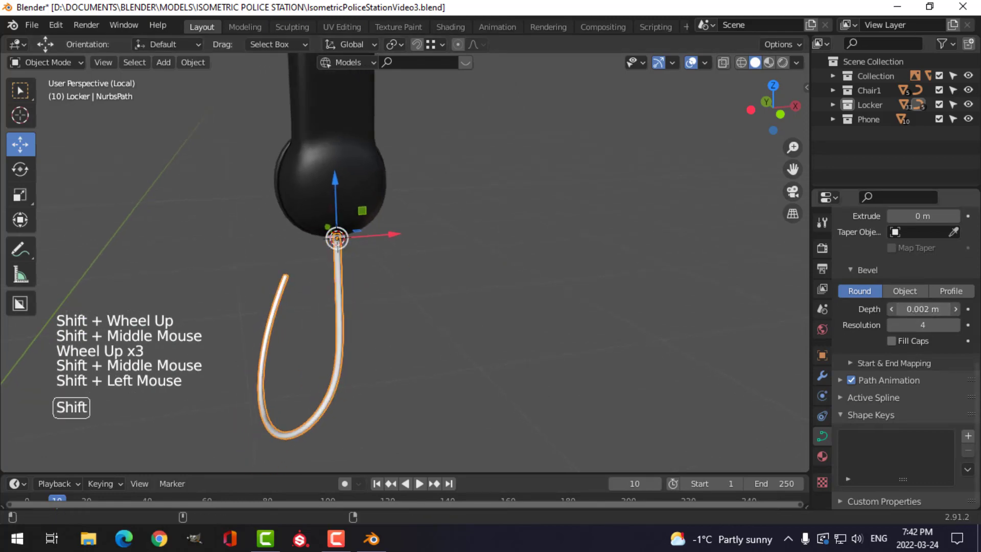
key(alt+a)
middle_drag(457, 332, 492, 323)
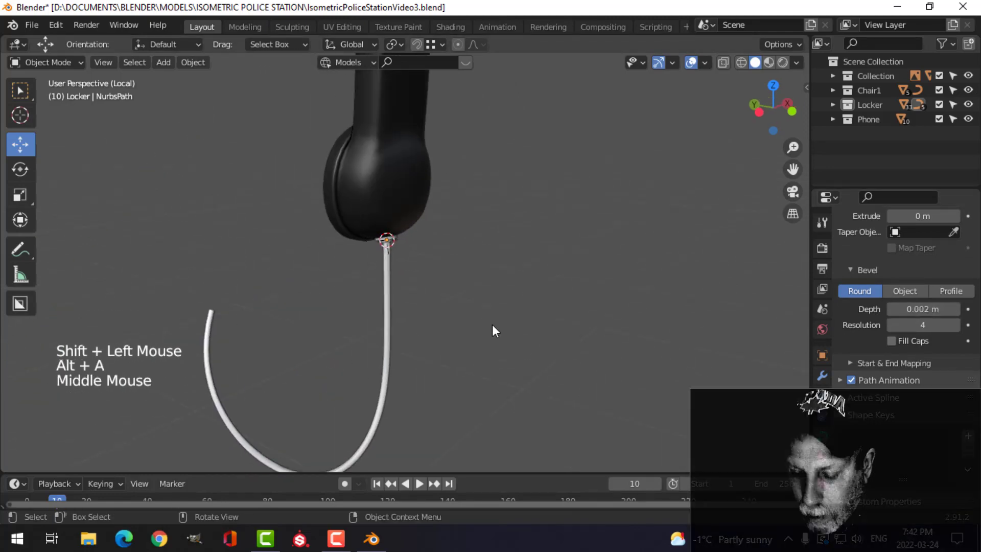
Step: Return to the full scene and shift the cord's last four control points about -0.048 m along X in front view
key(slash)
scroll(390, 341, down, 7)
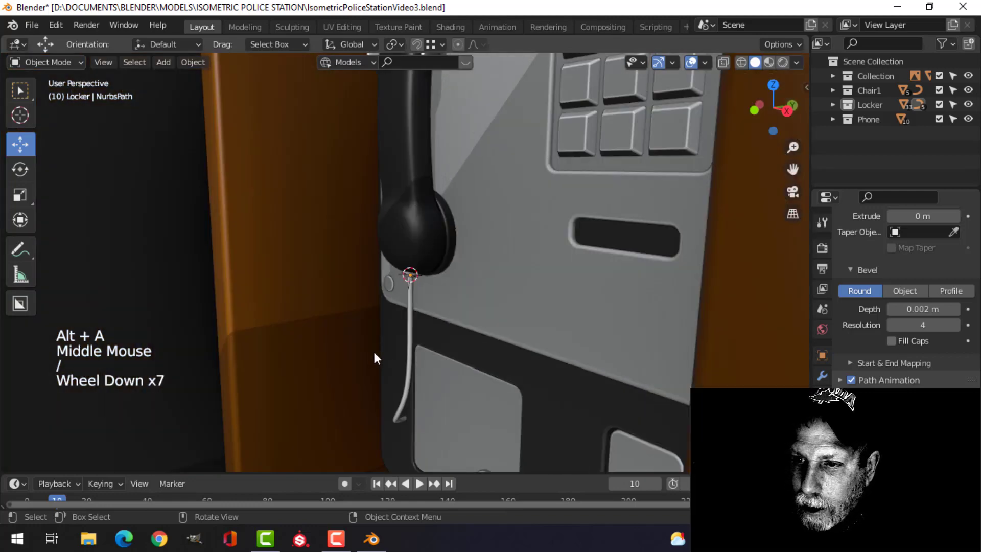
middle_drag(373, 349, 456, 314)
click(418, 382)
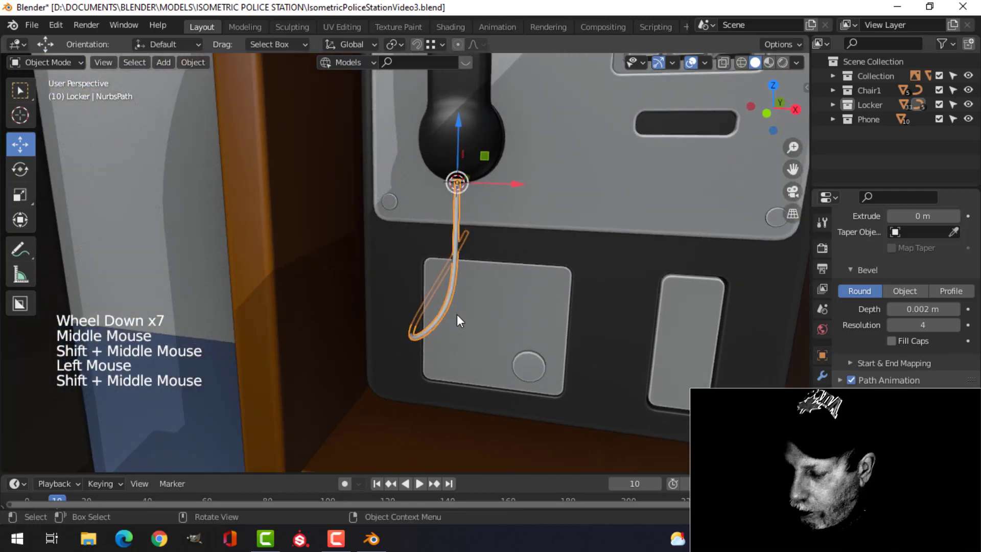
key(KP_1)
key(Tab)
key(alt+a)
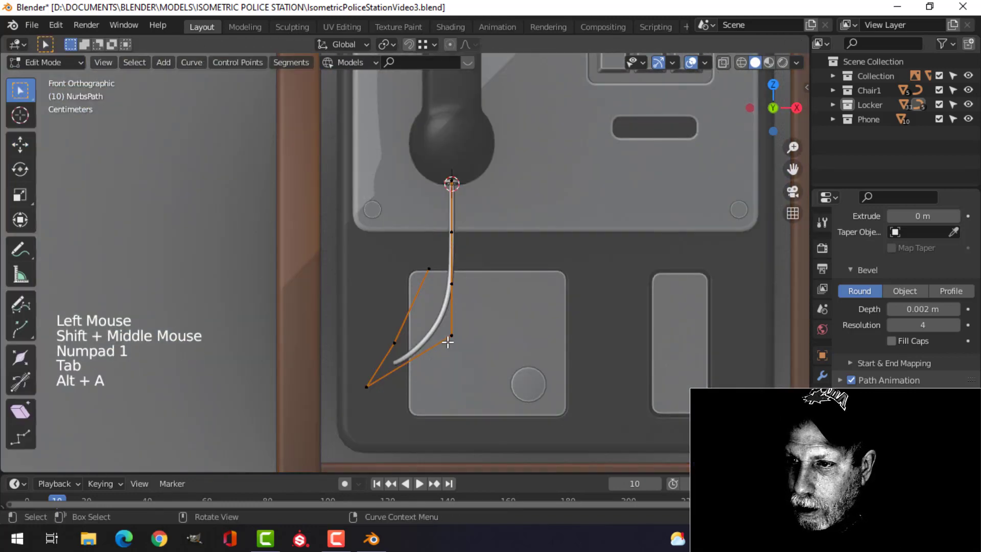
click(452, 335)
shift+click(376, 365)
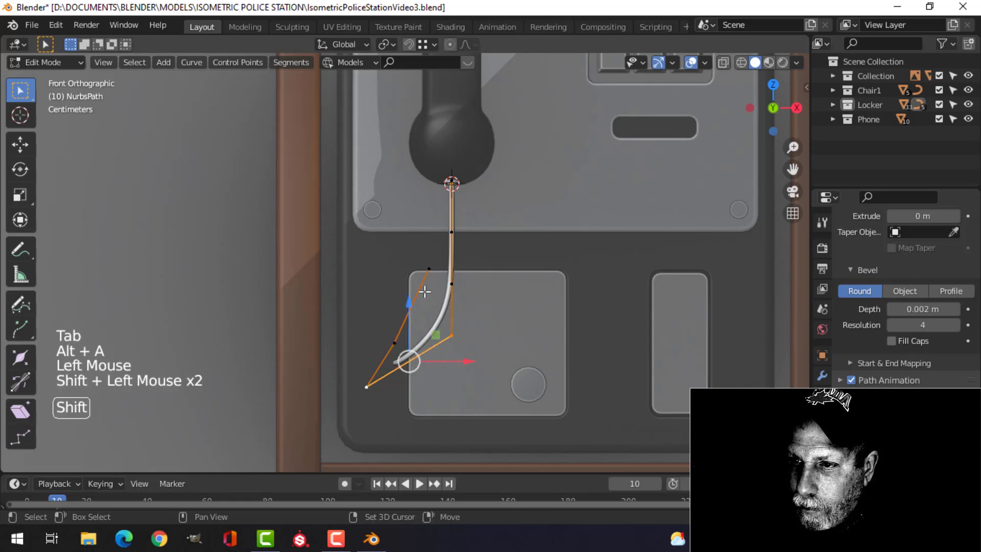
drag(473, 338, 401, 349)
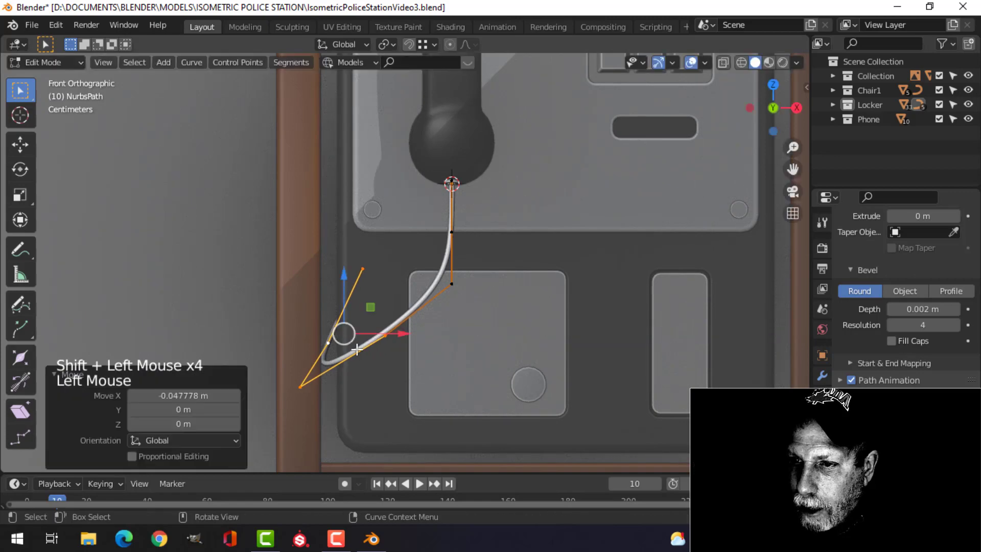
Step: Finish editing the curve and isolate the phone's body together with the cord in local view
middle_drag(401, 349, 346, 312)
scroll(370, 323, down, 2)
key(Tab)
key(alt+a)
click(374, 315)
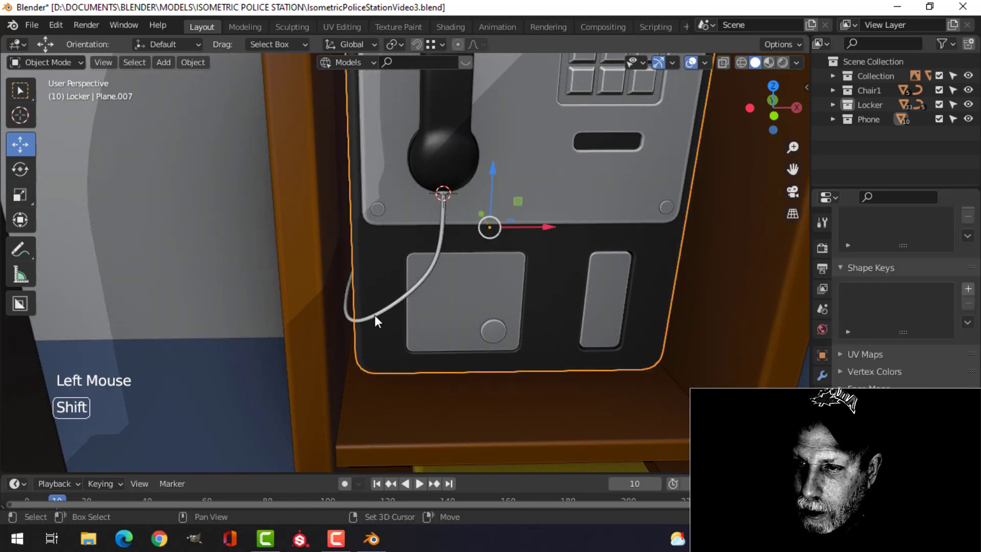
shift+click(467, 321)
key(KP_Divide)
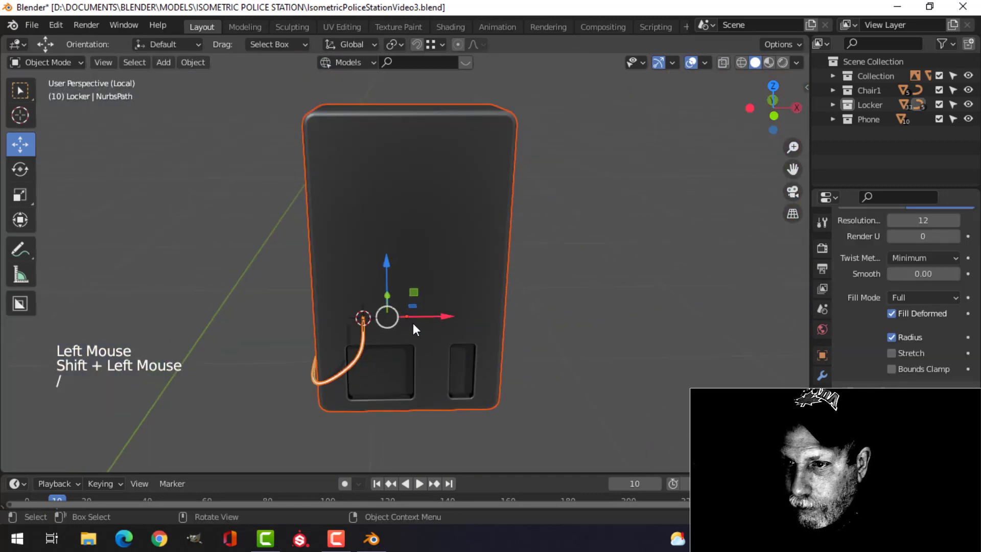
Step: Move the last two control points at the cord's free end about 0.062 m along Y towards the phone's back
middle_drag(413, 322, 430, 300)
key(Tab)
middle_drag(406, 357, 397, 357)
key(alt+a)
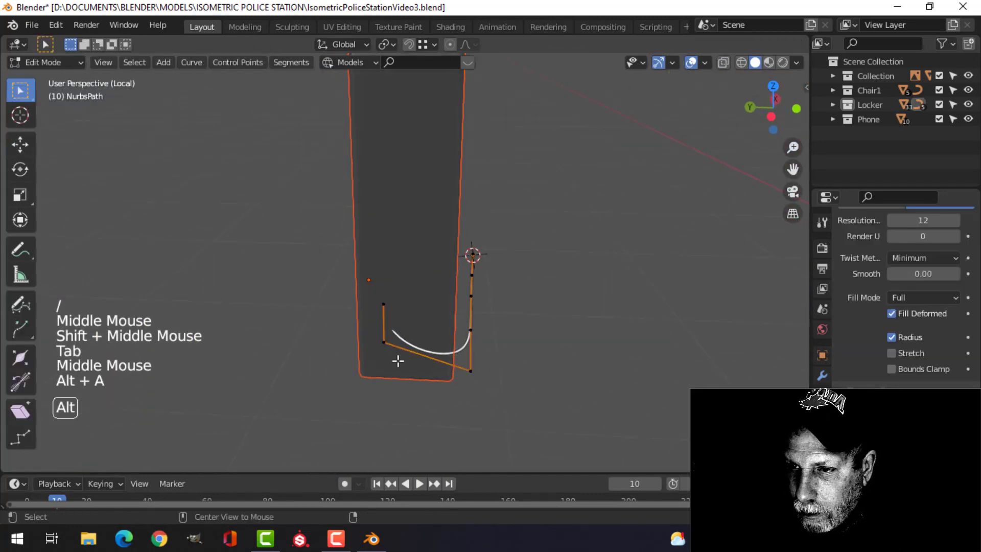
click(381, 320)
shift+click(382, 307)
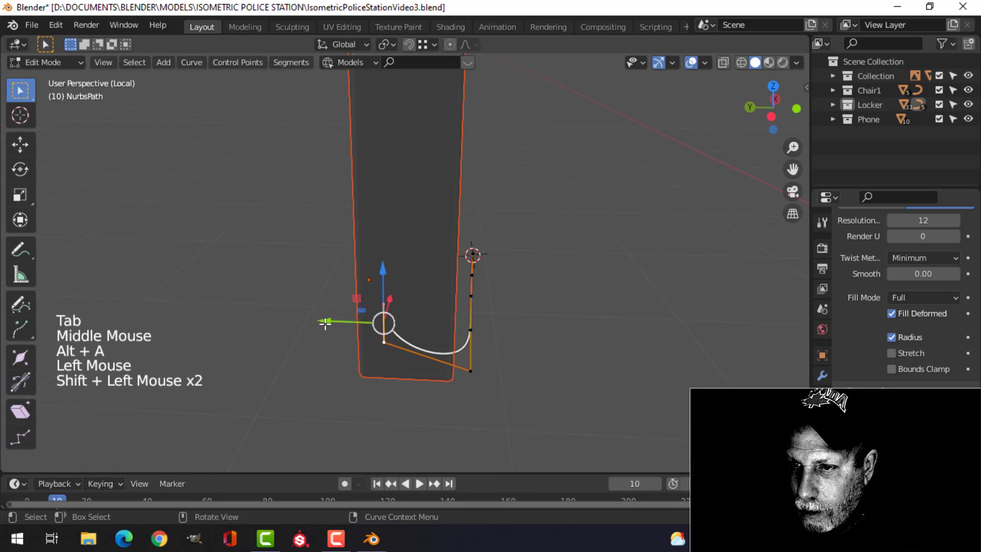
drag(325, 323, 285, 327)
middle_drag(285, 327, 387, 390)
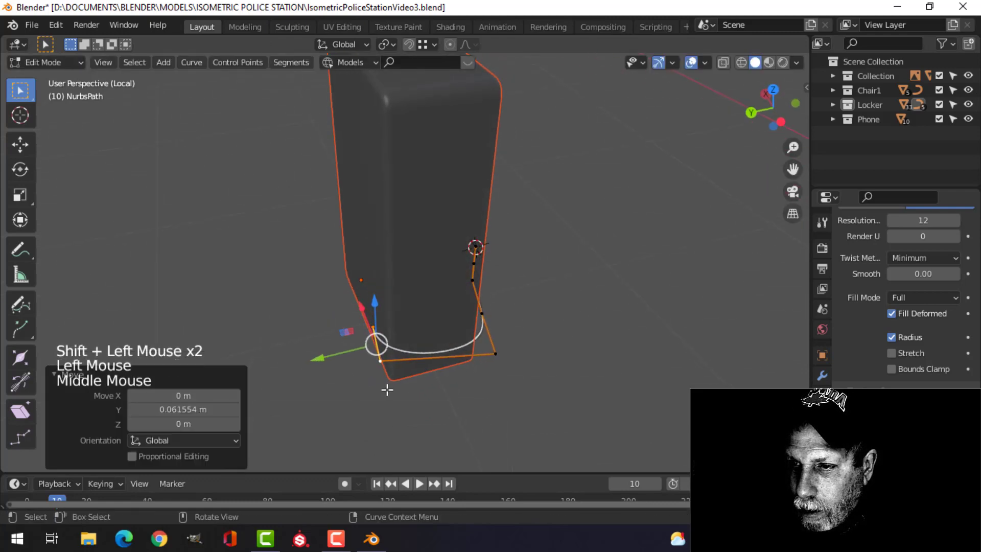
Step: Lower the cord's second-to-last control point about 0.05 m along Z, reposition the free end point, and finish editing the curve
click(378, 362)
drag(379, 327, 383, 348)
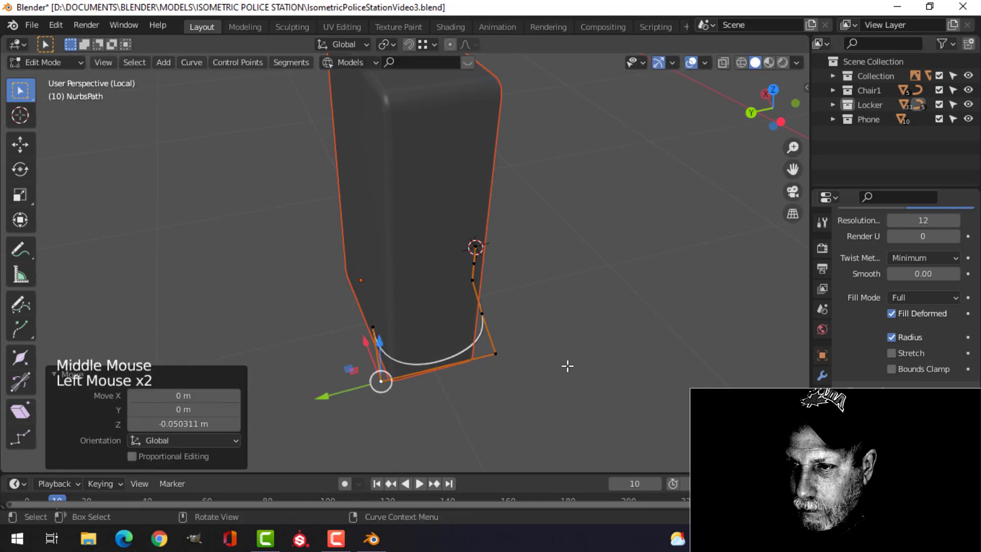
middle_drag(568, 366, 361, 291)
scroll(473, 335, up, 4)
click(345, 249)
drag(345, 249, 358, 327)
key(Tab)
Step: Leave local view and set the cord's bevel depth to 0.003 m
scroll(541, 322, down, 4)
key(alt+a)
middle_drag(537, 320, 483, 335)
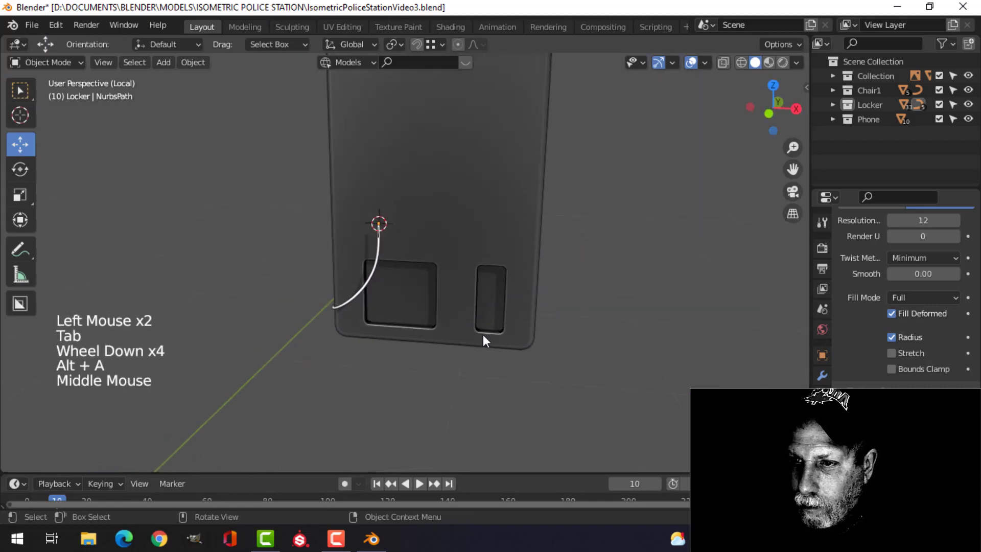
scroll(432, 303, up, 4)
key(slash)
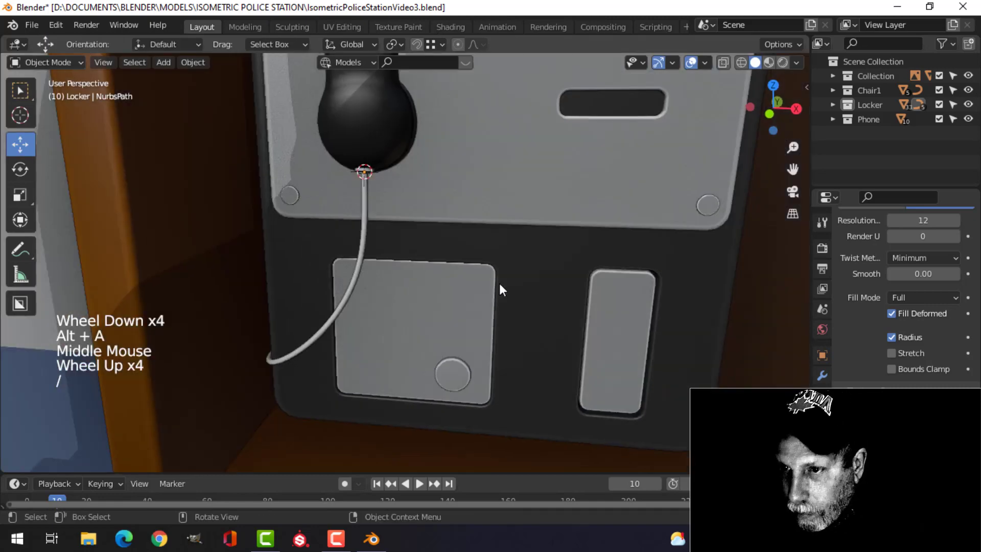
scroll(458, 276, up, 3)
click(467, 245)
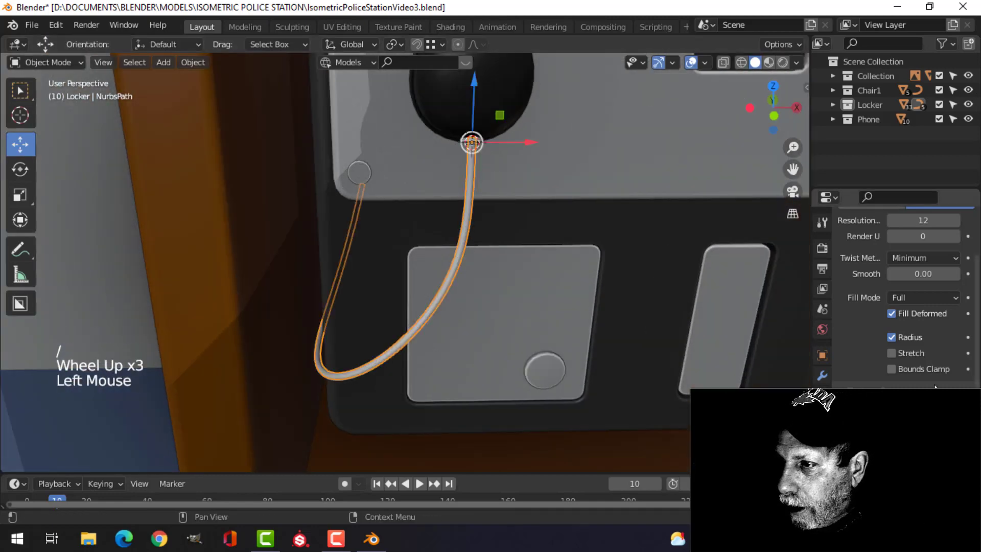
scroll(902, 296, down, 8)
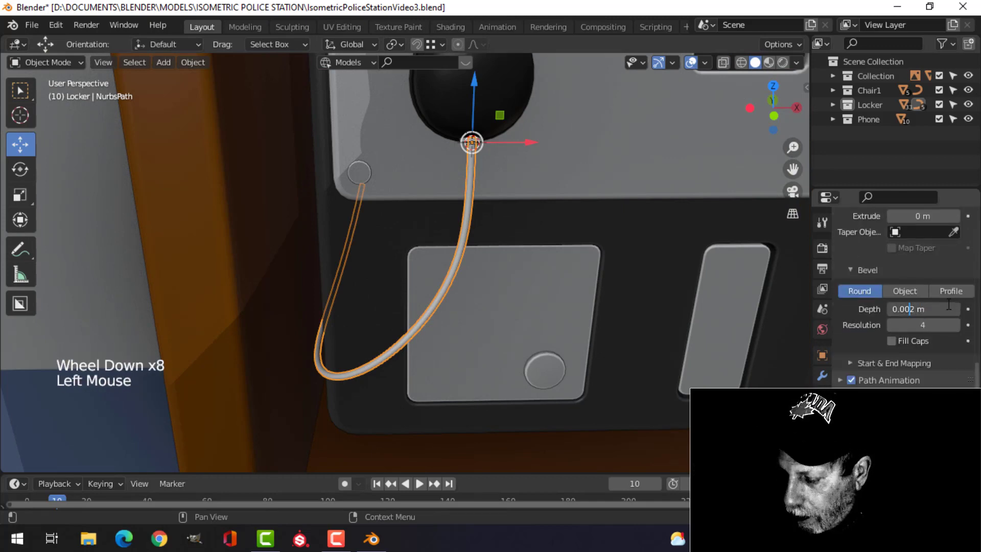
key(Return)
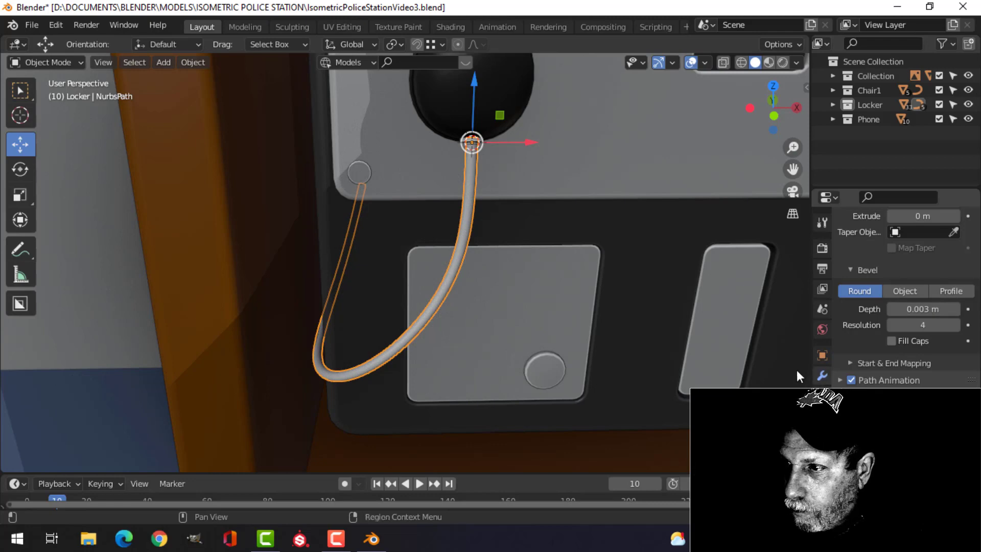
Step: Darken the cord's viewport display color to near black to match the handset
scroll(797, 375, down, 1)
click(823, 356)
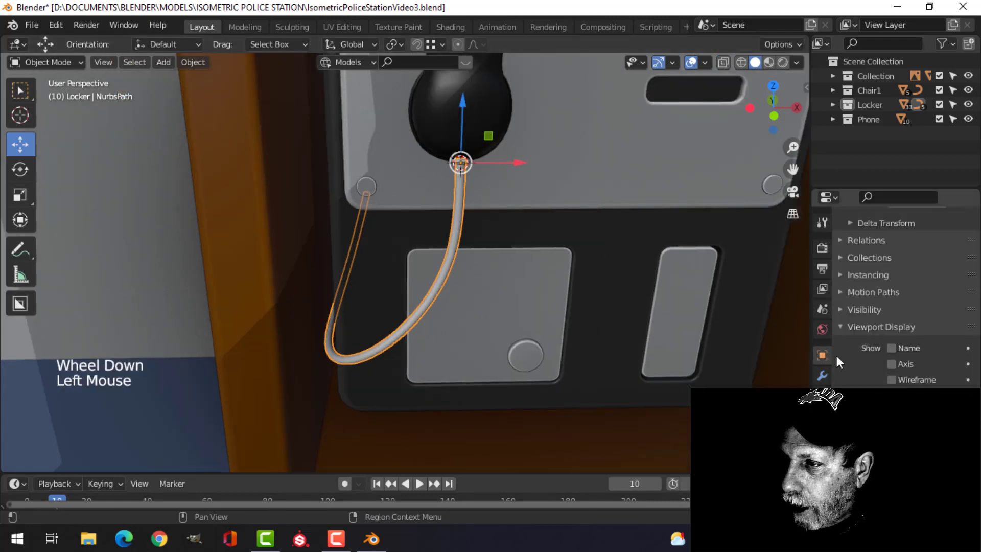
click(921, 459)
drag(948, 294, 949, 319)
key(alt+a)
scroll(615, 298, down, 2)
middle_drag(614, 299, 564, 297)
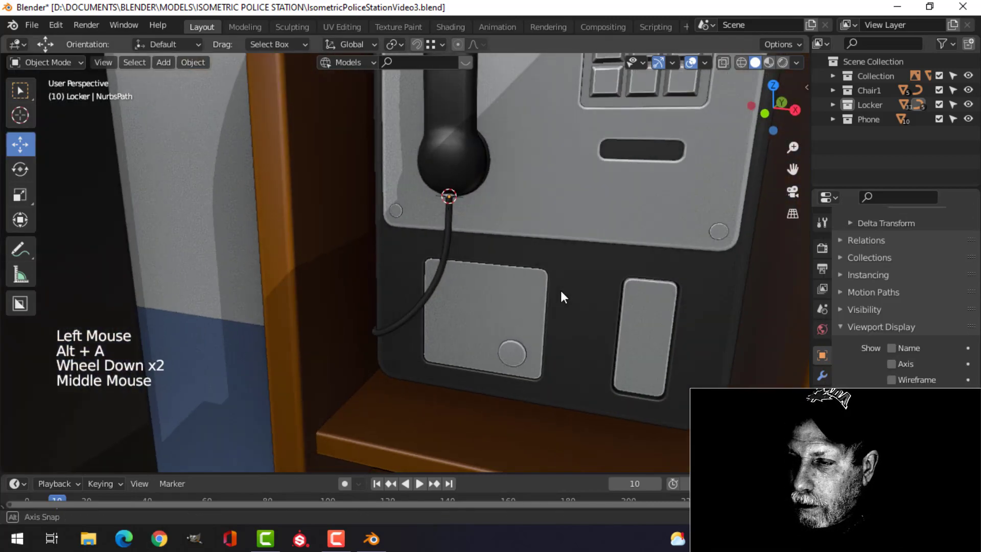
Step: Hide the viewport gizmos and overlays and examine the wall phone with its cord beside the lockers
scroll(562, 281, down, 1)
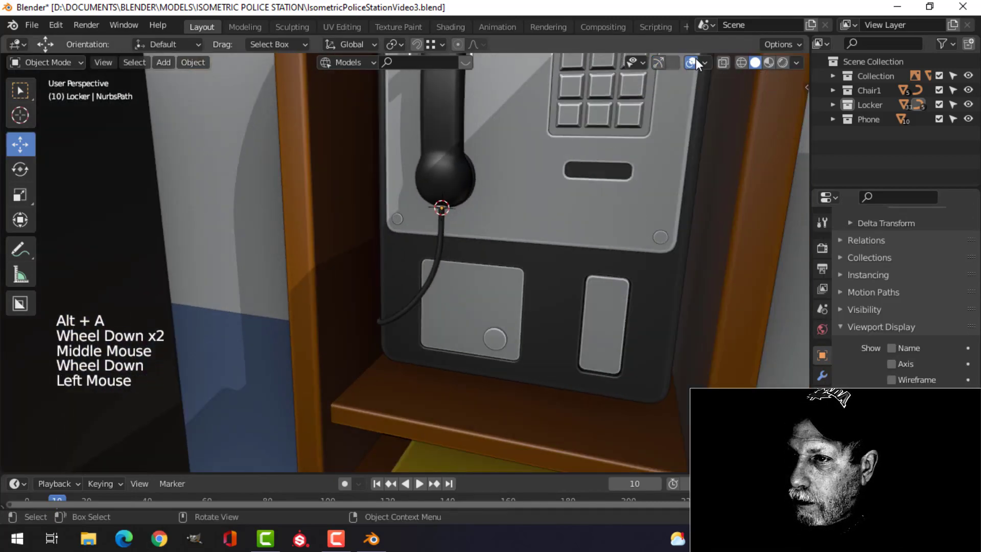
click(695, 62)
scroll(459, 293, down, 2)
middle_drag(459, 293, 486, 302)
scroll(485, 302, down, 5)
scroll(483, 312, up, 1)
scroll(483, 307, down, 7)
scroll(471, 325, up, 2)
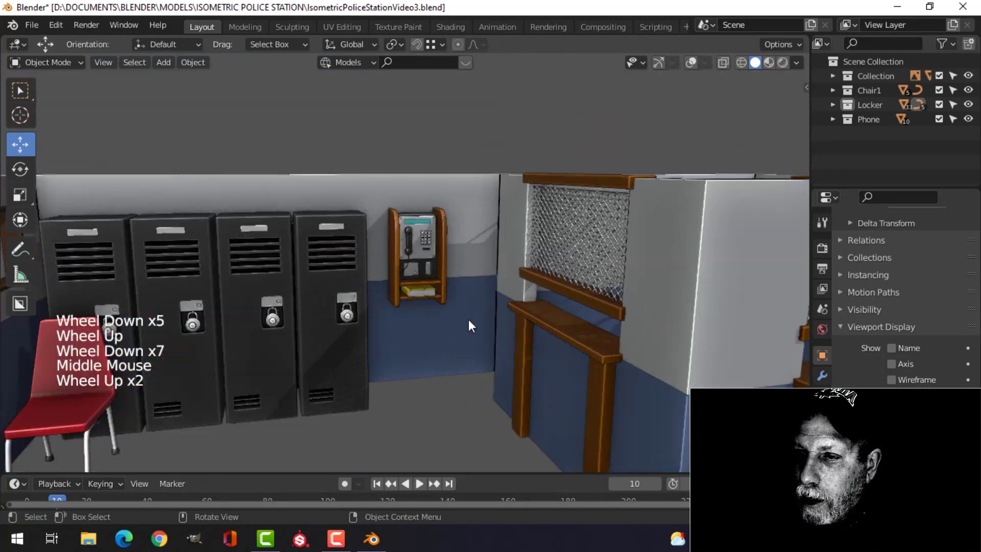
scroll(468, 320, up, 6)
scroll(425, 281, down, 1)
scroll(425, 281, down, 1)
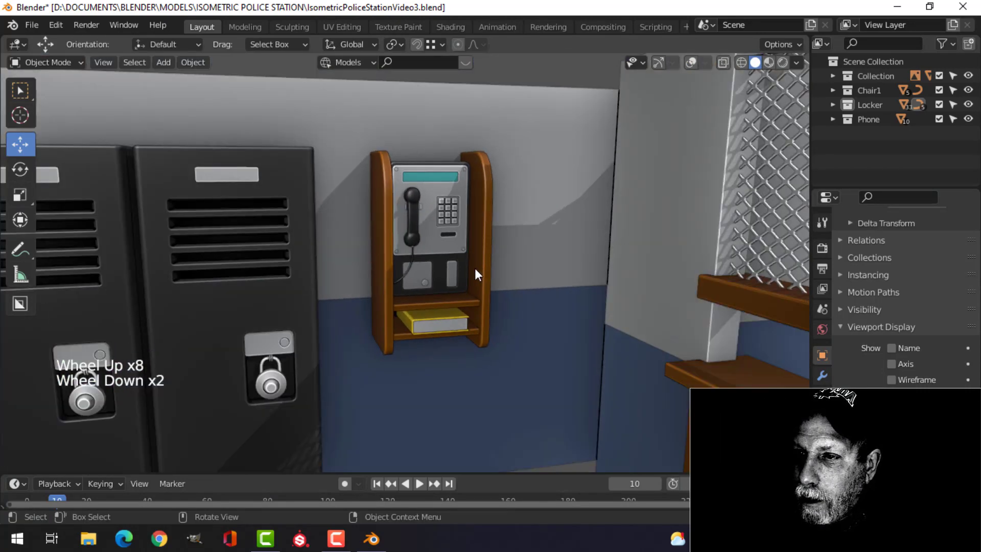
middle_drag(475, 274, 449, 274)
scroll(444, 262, up, 3)
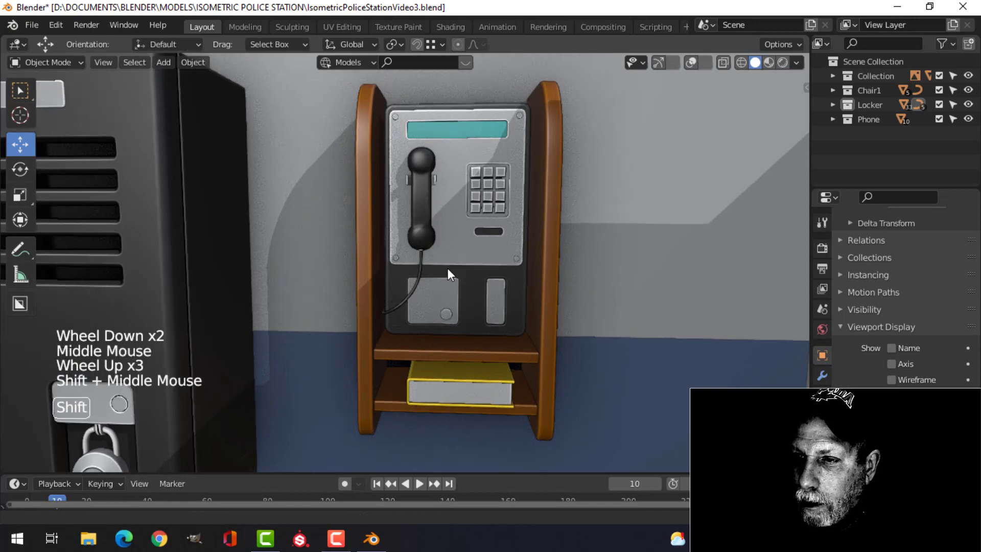
Step: Examine the wall phone, its handset and the hanging cord up close from several angles
scroll(449, 276, up, 2)
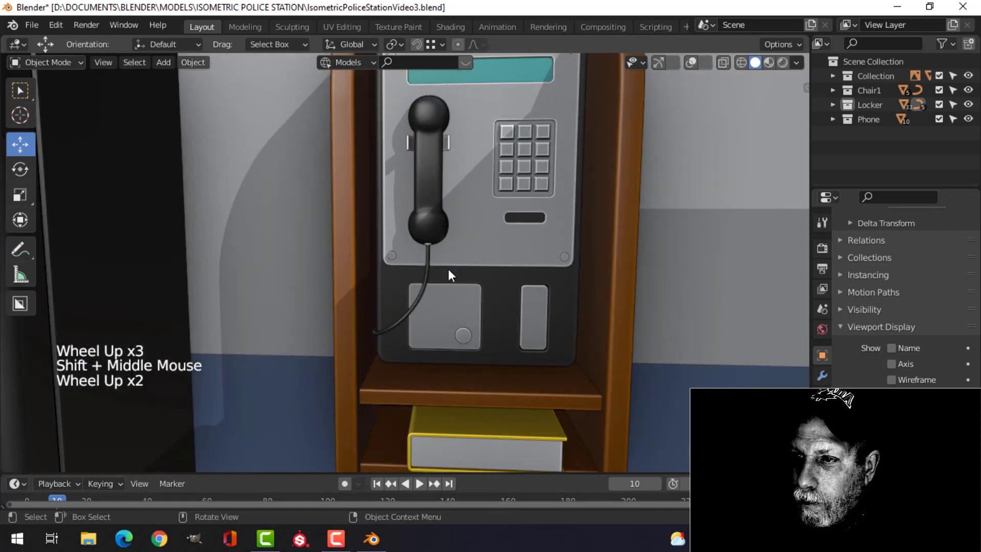
scroll(449, 270, down, 3)
shift+middle_drag(462, 263, 455, 275)
scroll(460, 276, up, 2)
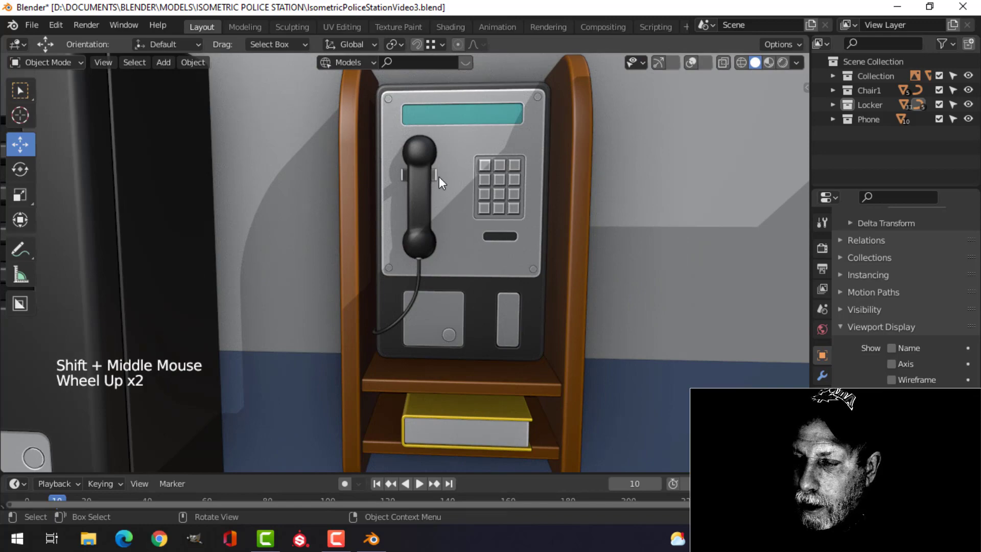
scroll(469, 256, down, 5)
mouse_move(464, 284)
middle_down()
mouse_move(484, 301)
mouse_move(470, 315)
mouse_move(441, 311)
mouse_move(463, 292)
middle_up()
scroll(456, 296, up, 4)
scroll(455, 296, up, 1)
scroll(465, 290, up, 2)
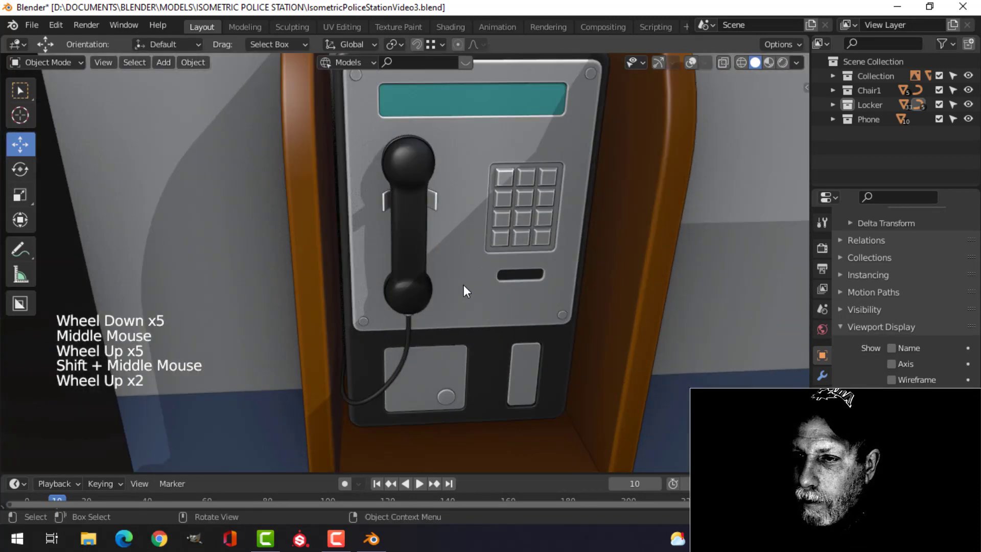
middle_drag(453, 196, 436, 212)
Step: Restore the viewport gizmos and overlays, and move the handset, its bracket, the cord fitting and the cord into the Phone collection
click(429, 211)
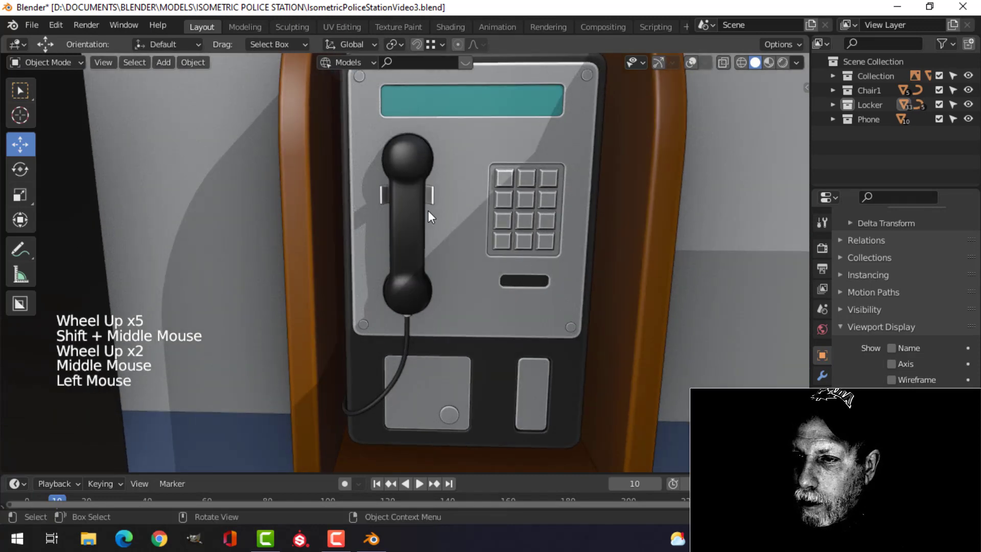
click(656, 62)
click(692, 62)
scroll(403, 219, up, 2)
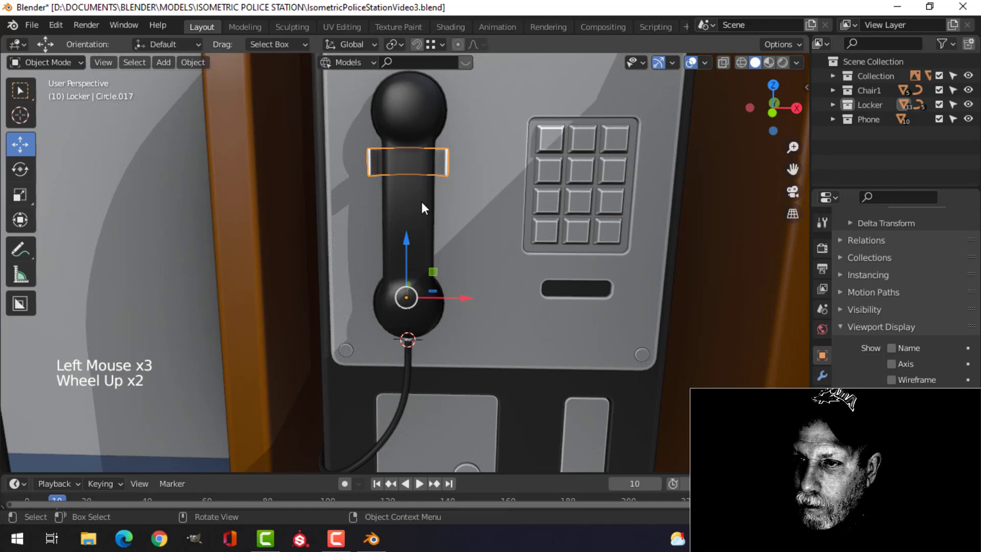
shift+click(422, 204)
scroll(418, 363, up, 3)
shift+middle_drag(418, 363, 429, 248)
scroll(438, 244, up, 2)
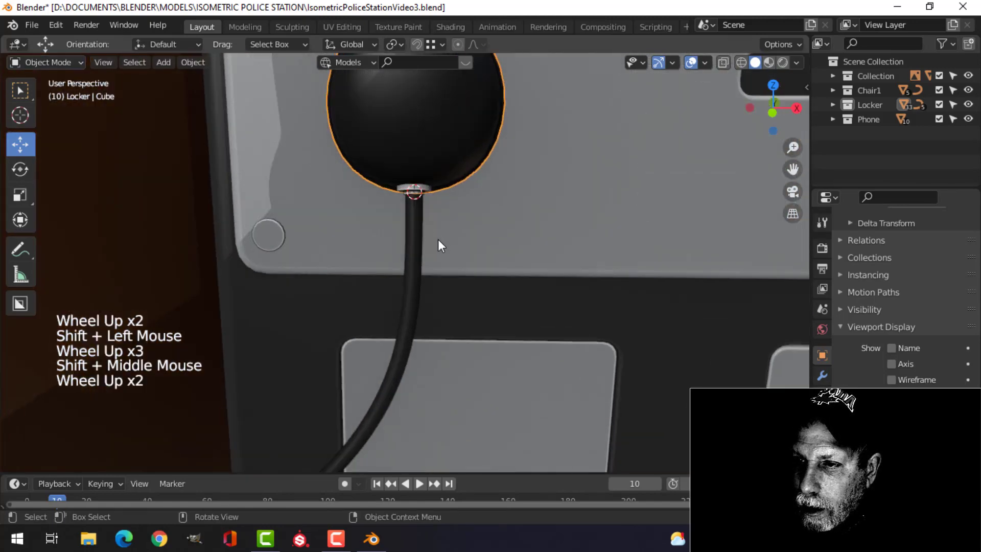
shift+click(415, 192)
shift+click(413, 221)
scroll(468, 251, down, 5)
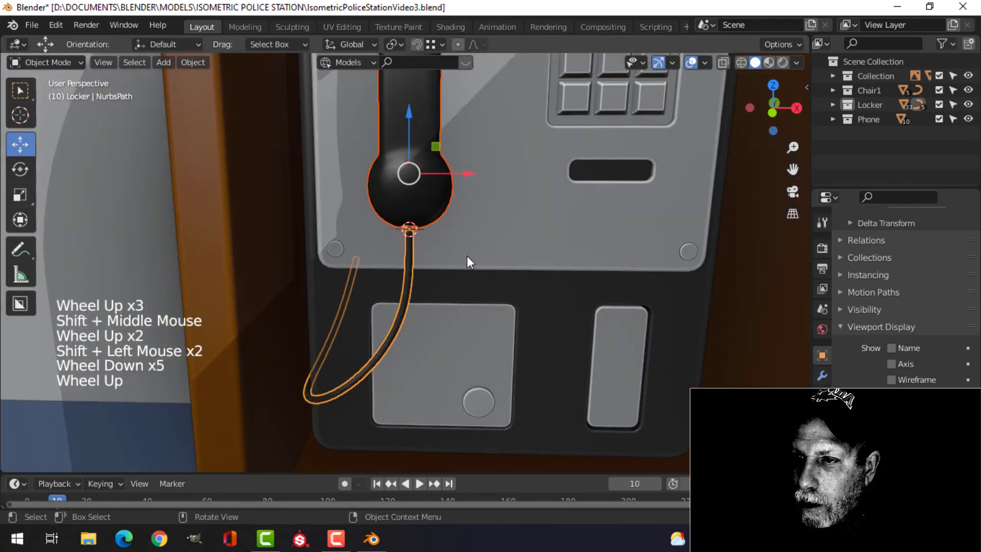
scroll(467, 256, up, 1)
scroll(469, 253, down, 3)
key(m)
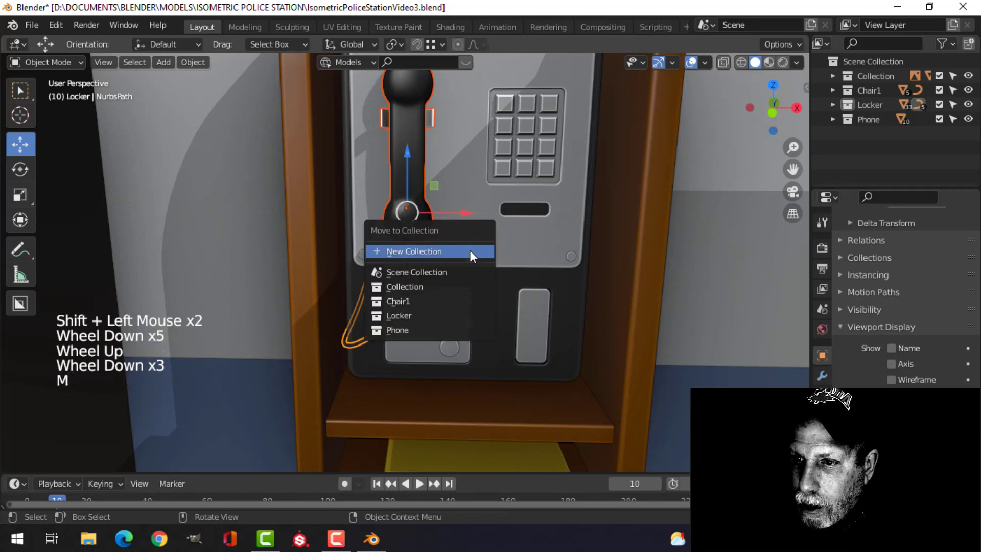
click(441, 330)
Step: Move the handset, bracket, fitting and cord together about 0.013 m along X and deselect them
drag(464, 213, 473, 213)
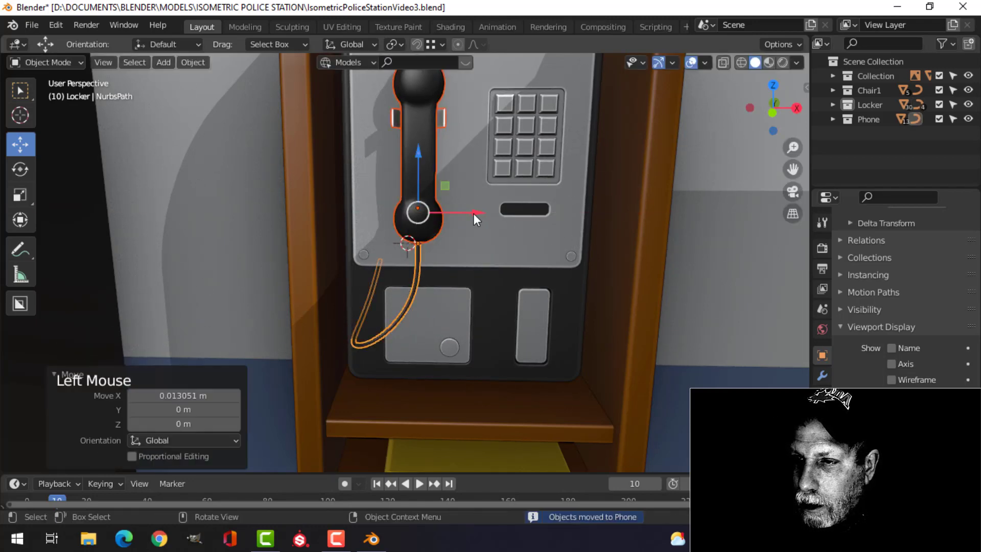
scroll(473, 213, down, 2)
middle_drag(473, 213, 445, 248)
key(alt+a)
scroll(443, 288, up, 3)
shift+middle_drag(443, 288, 443, 204)
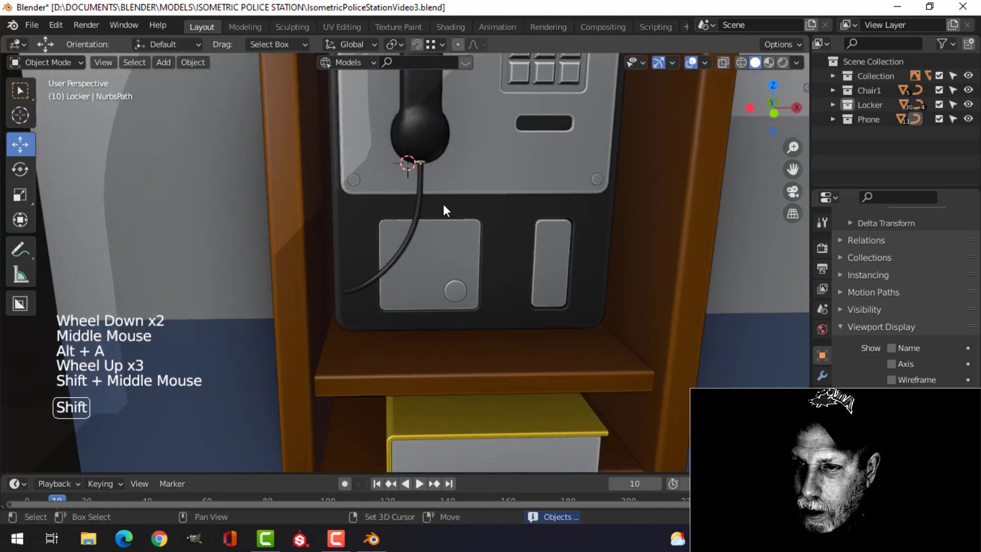
Step: Isolate the cord and the dark phone body in local view, with only the cord selected in Object Mode
click(380, 280)
shift+click(434, 241)
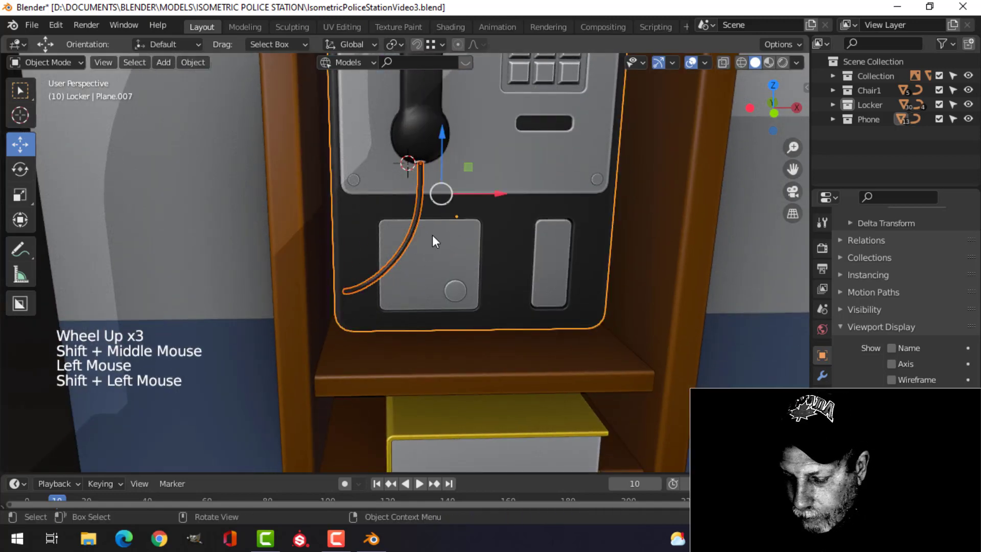
key(slash)
middle_drag(436, 300, 448, 252)
key(Tab)
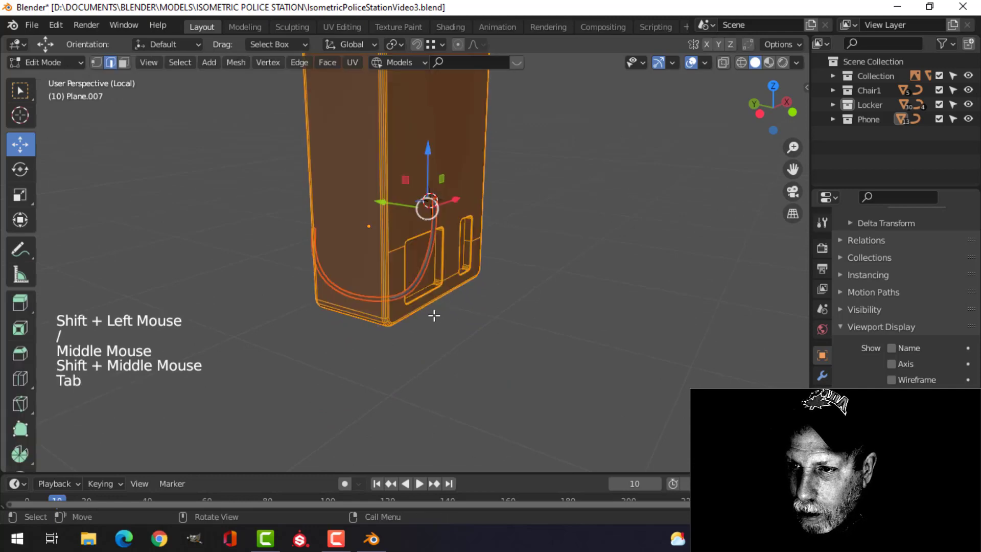
middle_drag(434, 315, 403, 320)
key(alt+a)
key(Tab)
click(423, 301)
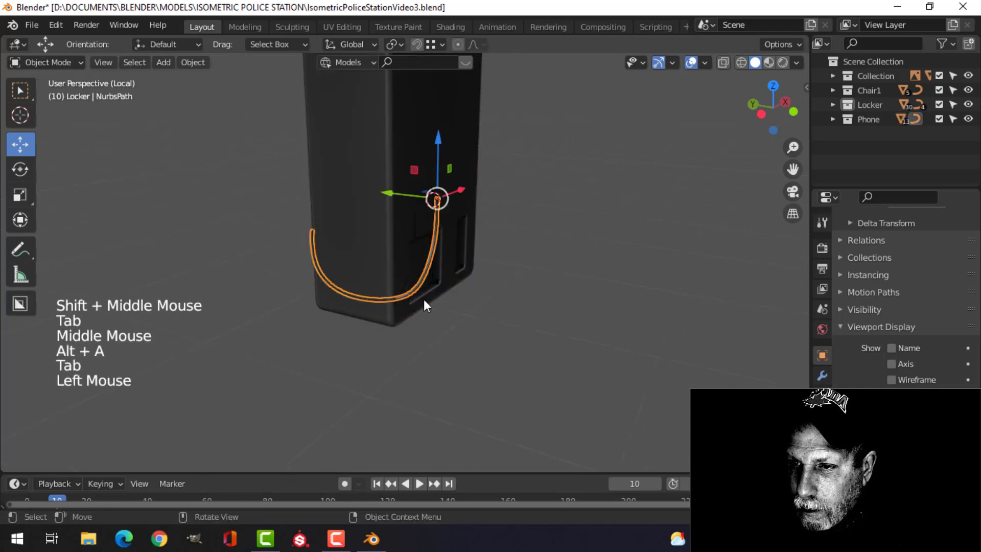
Step: Move the cord's two bottom control points beside the phone body about 0.026 m along negative X
key(Tab)
scroll(407, 340, up, 2)
click(398, 336)
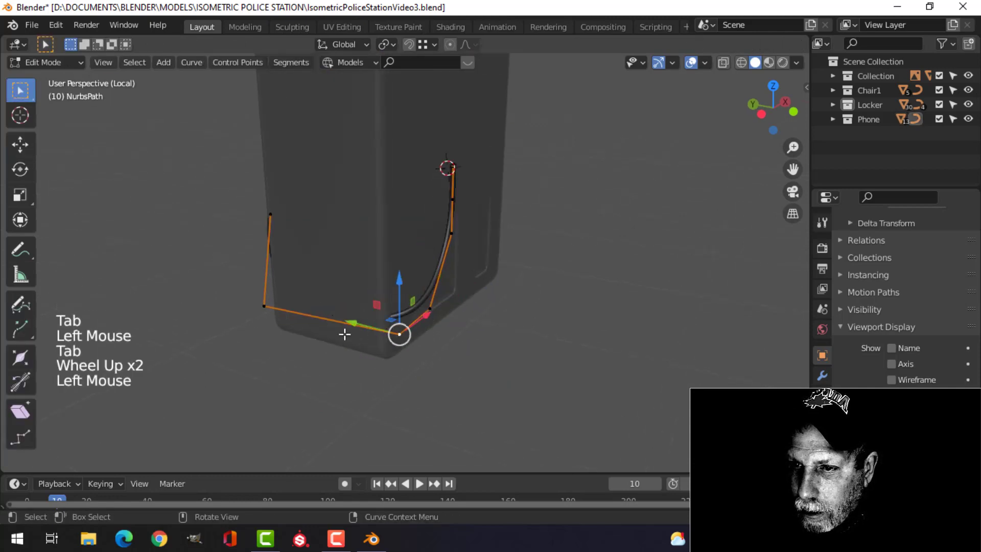
shift+click(267, 300)
middle_drag(303, 289, 361, 334)
drag(355, 292, 332, 295)
middle_drag(332, 295, 376, 331)
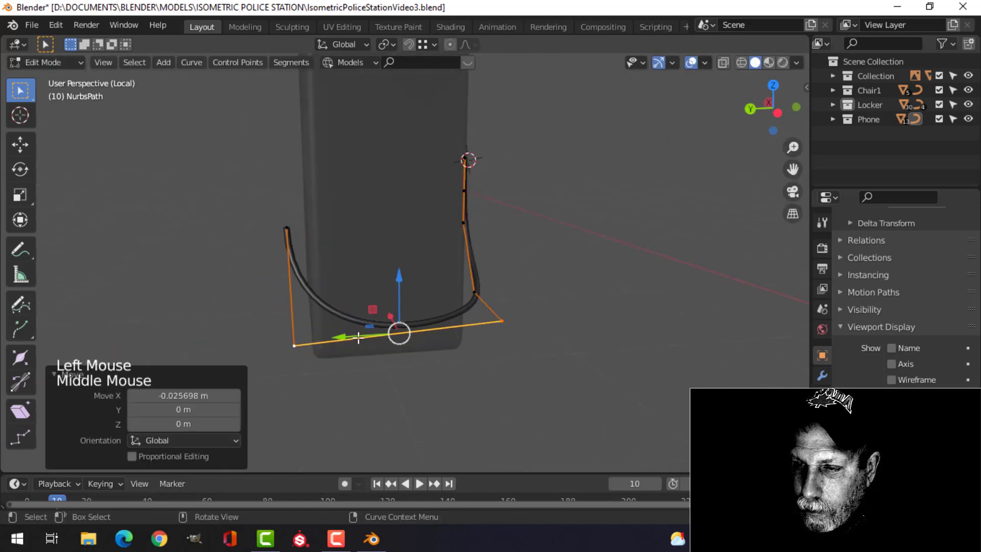
Step: Shift the cord's rear bottom control point slightly along positive Y and finish editing the curve
click(314, 356)
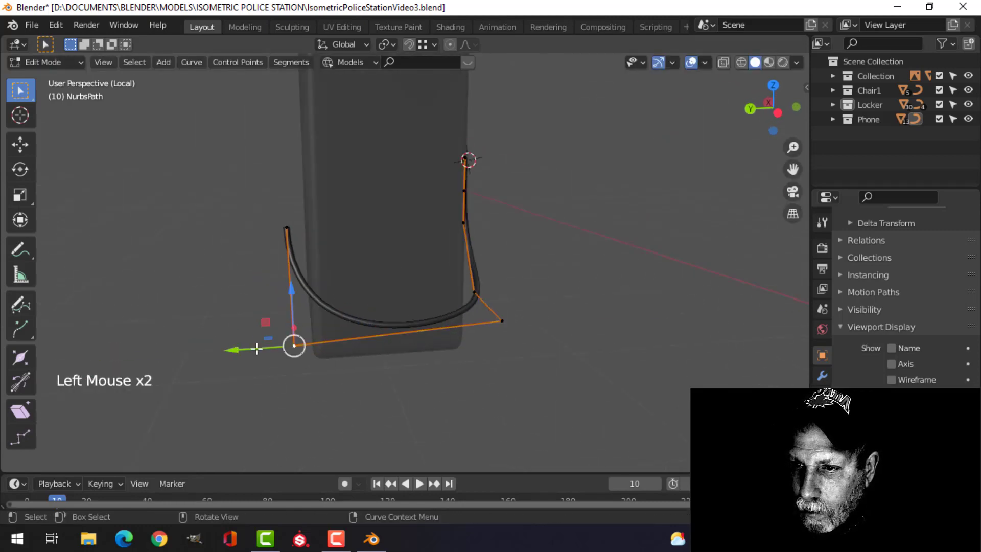
drag(257, 348, 244, 347)
key(Tab)
Step: Deselect the cord, leave local view and save the file
middle_drag(245, 347, 437, 324)
key(alt+a)
scroll(443, 333, down, 3)
key(slash)
scroll(428, 321, down, 6)
key(ctrl+s)
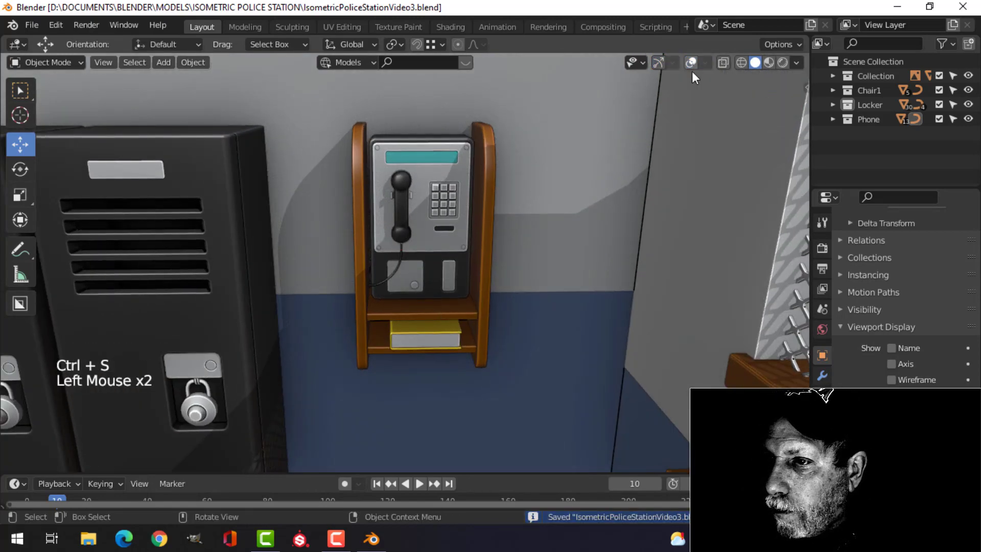
Step: Examine the finished phone together with the lockers, wire cage and surrounding walls, with gizmos and overlays hidden
middle_drag(691, 71, 550, 214)
scroll(544, 228, up, 3)
scroll(539, 238, down, 8)
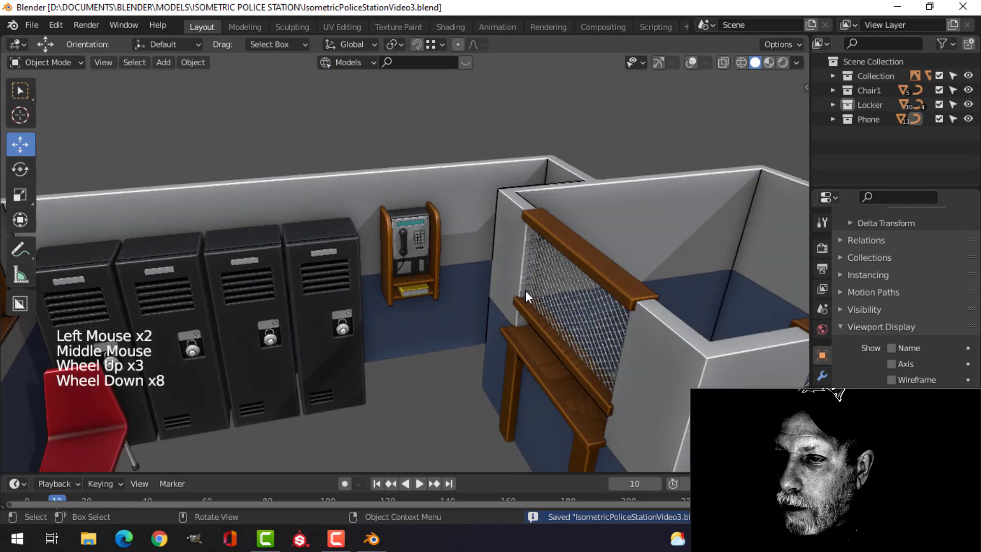
middle_drag(525, 291, 464, 287)
scroll(462, 289, up, 4)
scroll(444, 228, down, 1)
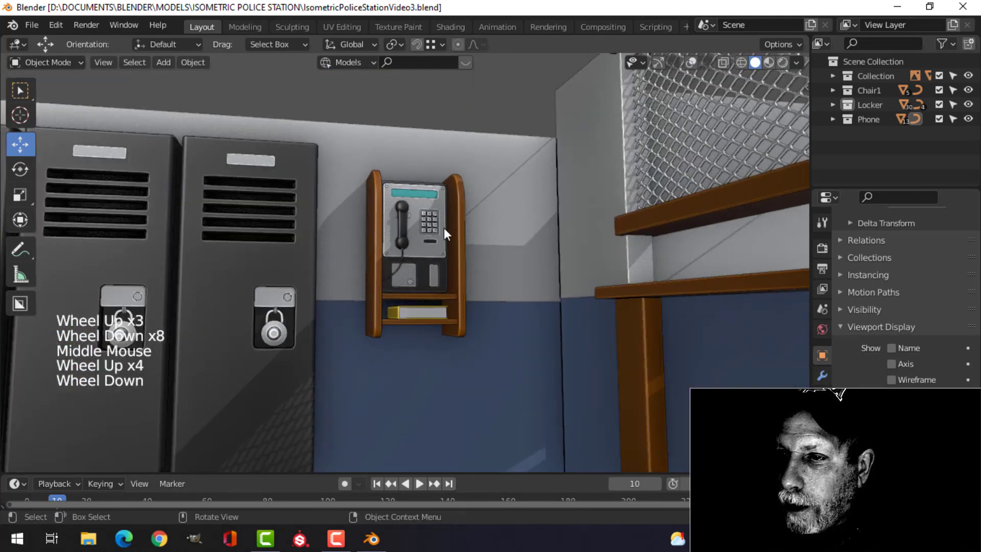
scroll(444, 228, down, 3)
scroll(436, 246, down, 2)
shift+middle_drag(436, 247, 473, 248)
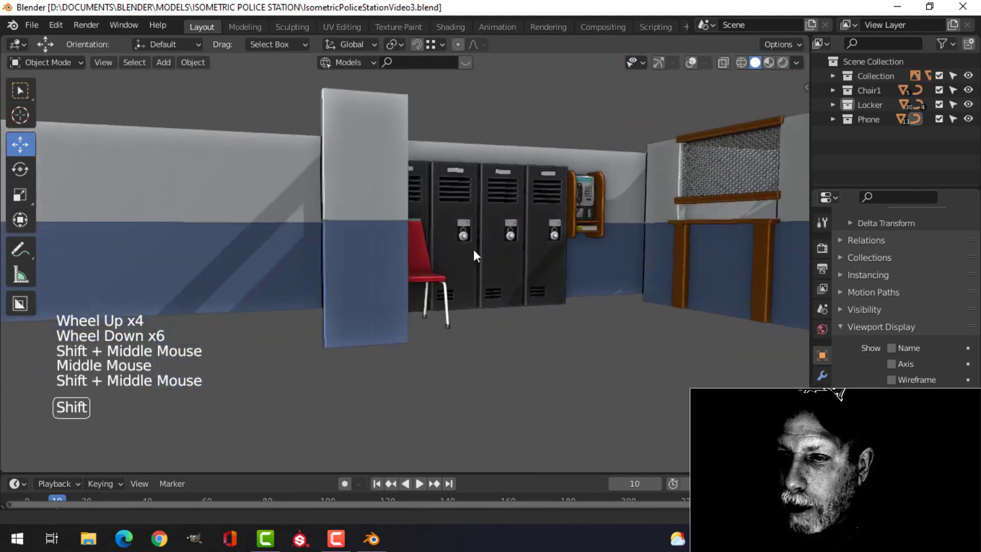
scroll(367, 271, down, 3)
shift+middle_drag(367, 271, 404, 258)
middle_drag(403, 258, 500, 204)
Step: Turn the viewport gizmos and overlays back on and view the interrogation room on the floor plan
click(659, 62)
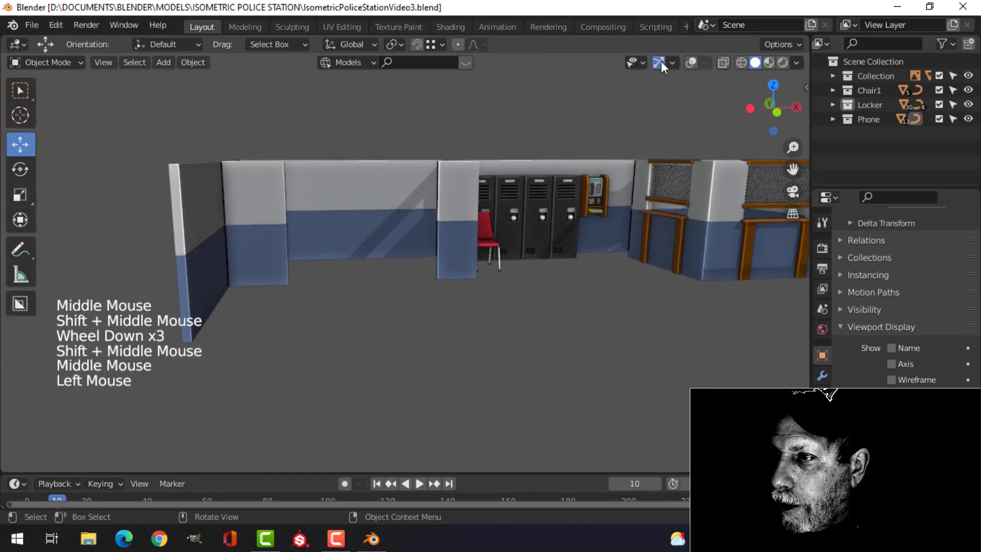
click(691, 62)
scroll(425, 256, down, 3)
middle_drag(425, 256, 390, 275)
scroll(416, 309, up, 3)
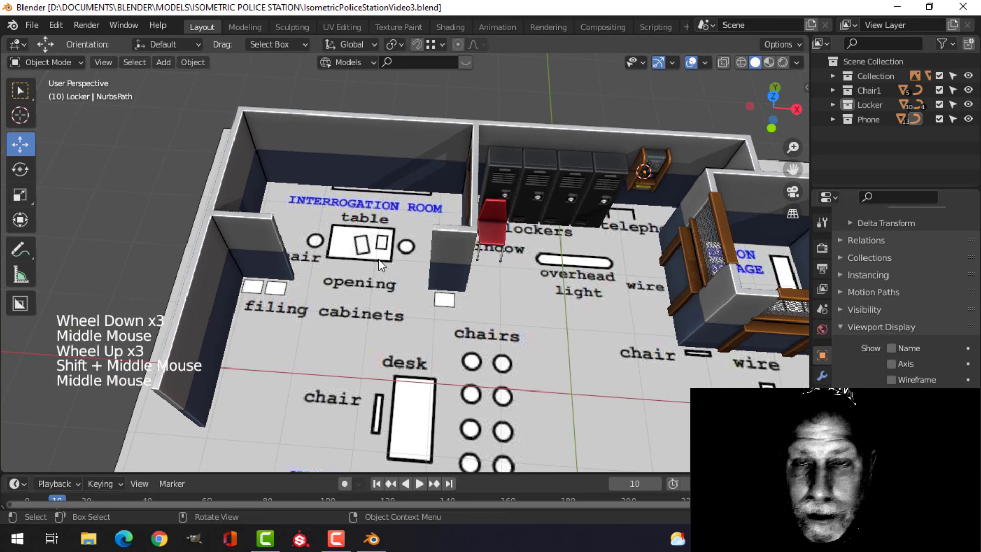
Step: Place the 3D cursor at the centre of the interrogation room table in top view and reactivate the Move tool
key(KP_7)
scroll(373, 303, up, 4)
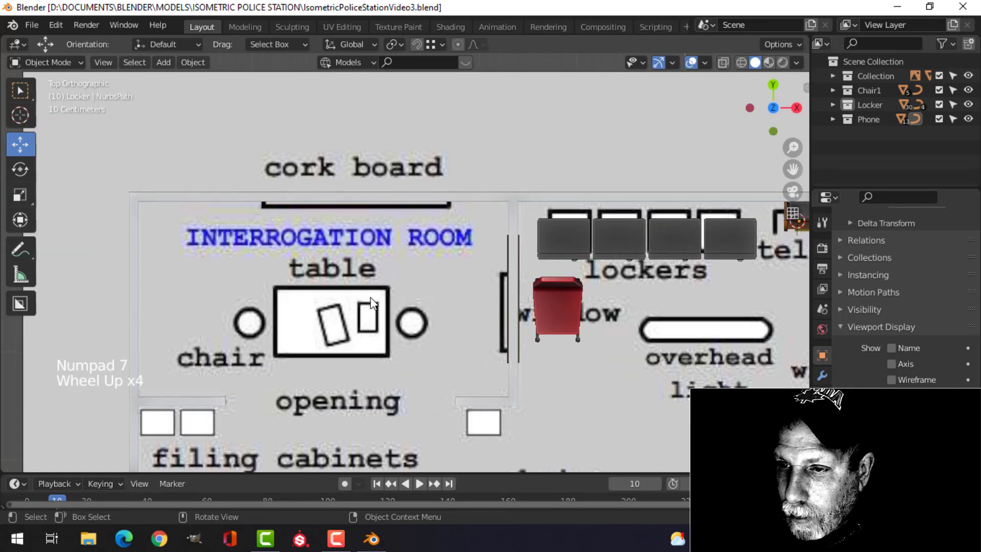
shift+middle_drag(399, 301, 475, 261)
click(21, 116)
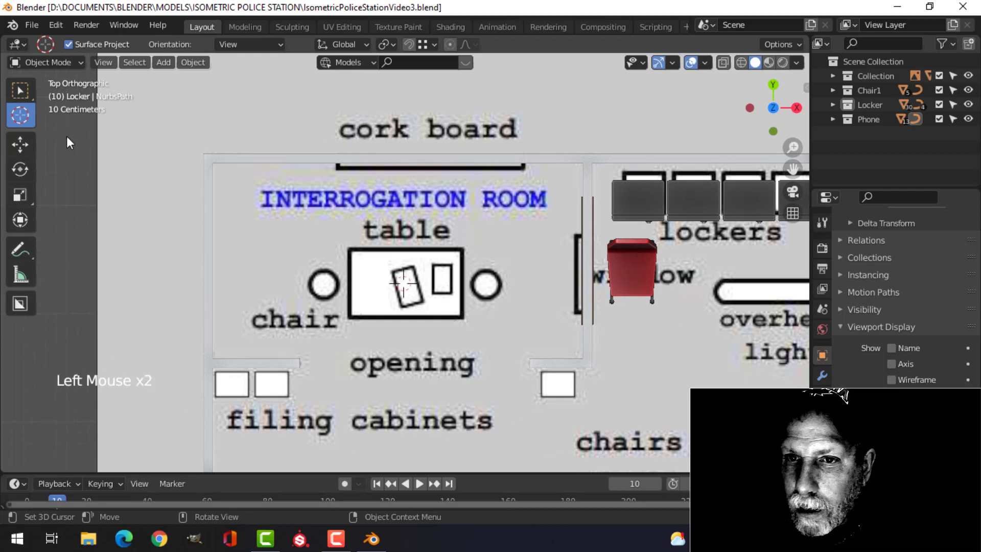
click(20, 145)
Step: Add a plane at the 3D cursor and scale its mesh uniformly to 0.4 in Edit Mode
key(shift+a)
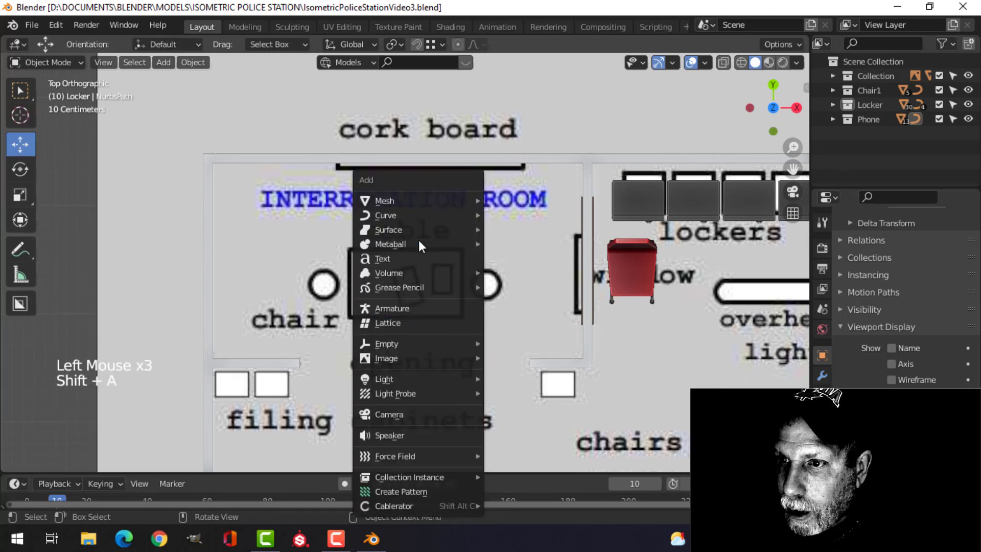
mouse_move(418, 200)
click(514, 200)
scroll(499, 279, down, 2)
key(Tab)
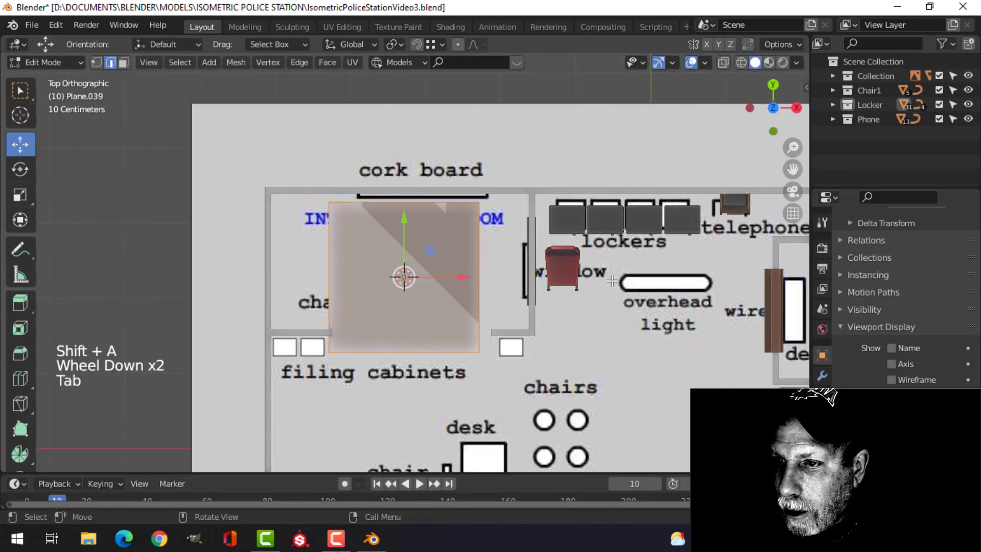
key(s)
click(497, 290)
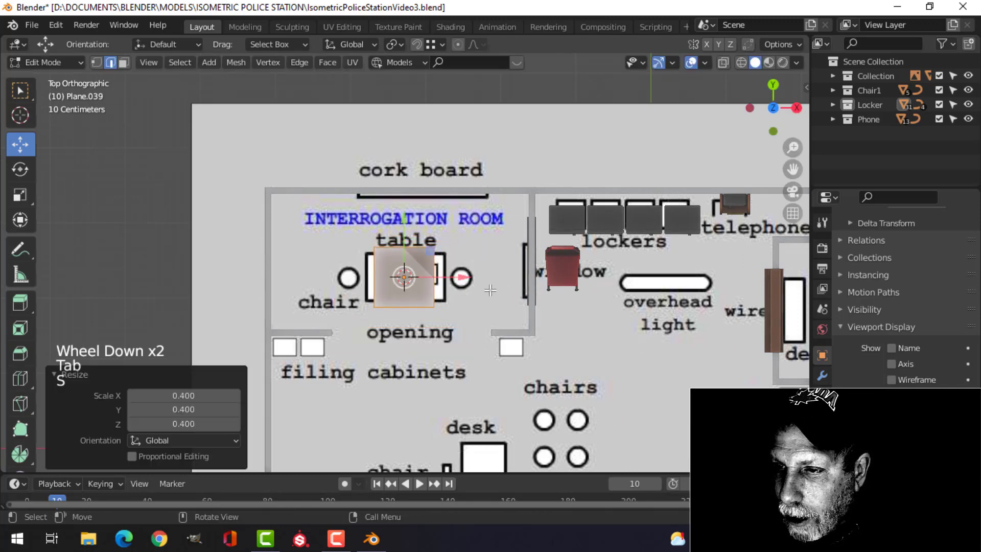
Step: Stretch the plane along X by a factor of about 1.479 to cover the drawn table's width
scroll(495, 288, up, 3)
shift+middle_drag(495, 287, 475, 269)
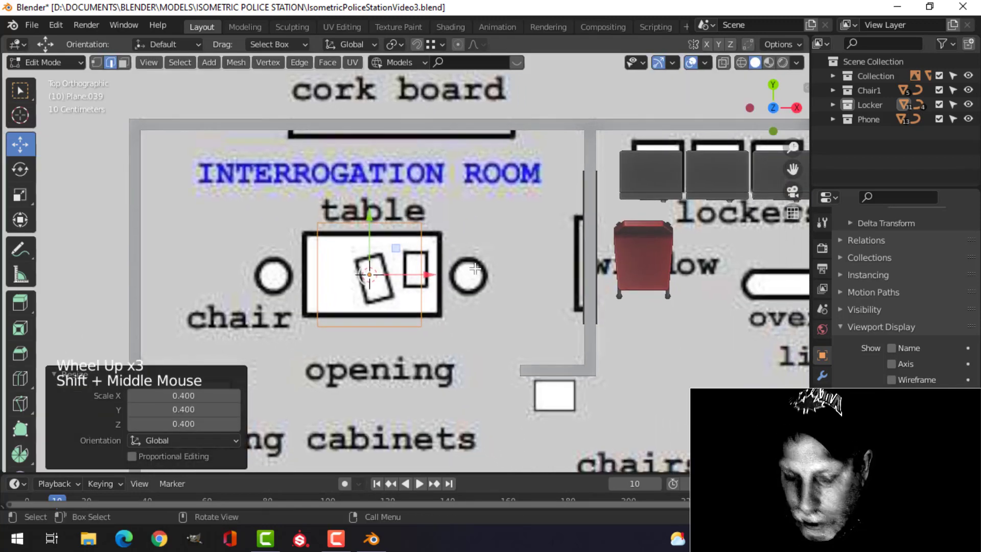
key(s)
key(x)
click(526, 267)
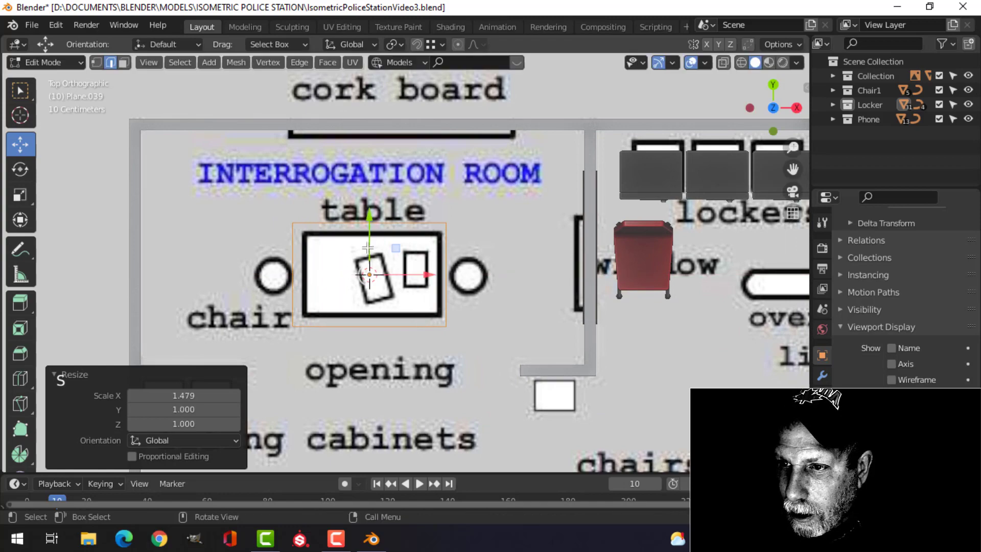
Step: Raise the tabletop plane above the floor plan along Z, finishing with a move of about 0.287 m
scroll(420, 282, down, 3)
middle_drag(420, 282, 407, 188)
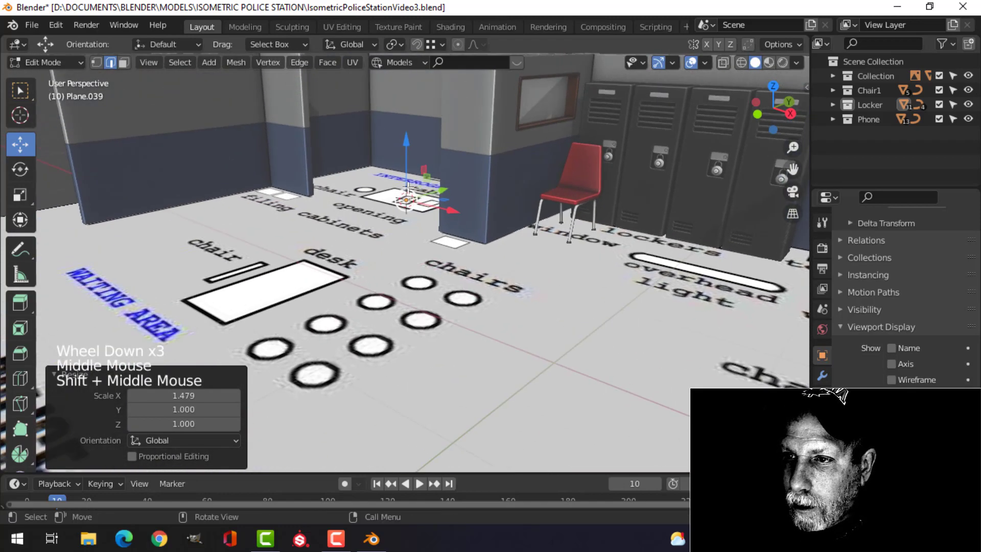
drag(407, 149, 409, 125)
middle_drag(409, 125, 458, 184)
scroll(417, 195, up, 2)
drag(406, 78, 404, 456)
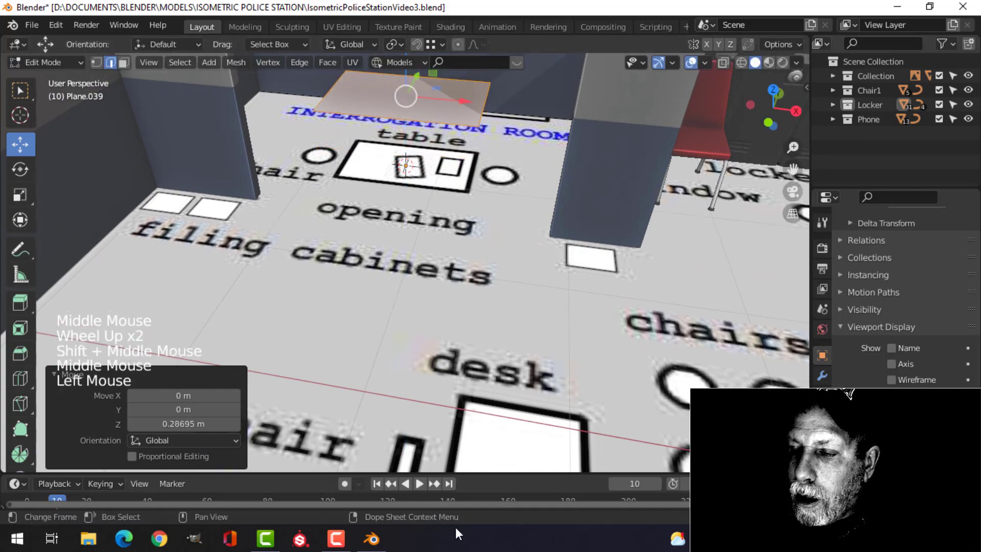
Step: Enlarge the raised tabletop plane uniformly by a factor of about 1.116
scroll(468, 325, down, 2)
shift+middle_drag(532, 169, 430, 253)
key(s)
click(470, 235)
Step: Extrude the plane about 0.032 m to give the tabletop thickness, and clear the selection
scroll(421, 202, up, 3)
scroll(423, 234, up, 2)
key(e)
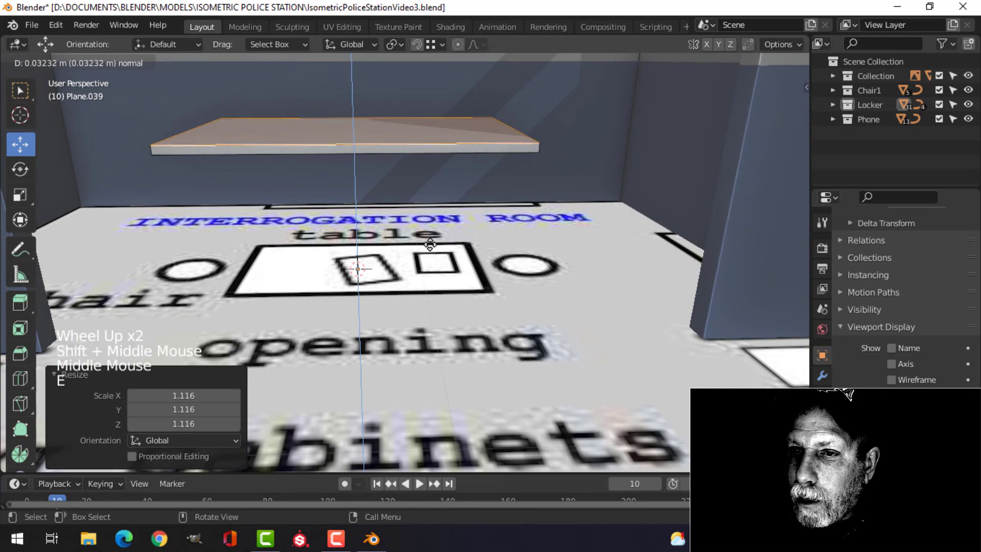
click(430, 245)
key(alt+a)
Step: Isolate the tabletop in local view and return to editing its mesh
scroll(436, 219, down, 2)
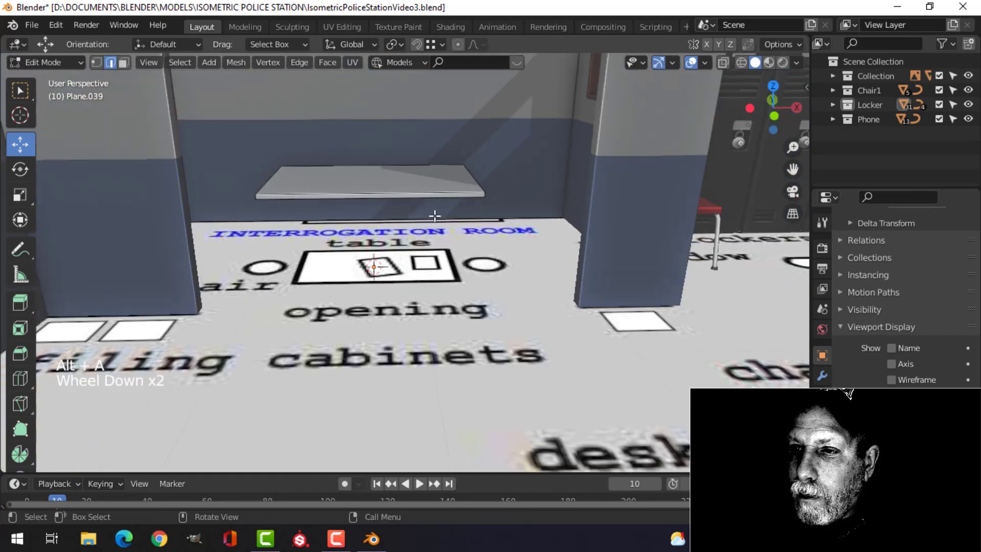
middle_drag(436, 220, 498, 233)
scroll(409, 204, up, 2)
key(Tab)
key(KP_Divide)
key(Tab)
Step: Inset the tabletop's underside face by about 0.039 m in face select mode
scroll(429, 259, up, 3)
key(alt+a)
key(3)
click(438, 236)
scroll(500, 224, down, 2)
middle_drag(499, 233, 568, 209)
key(i)
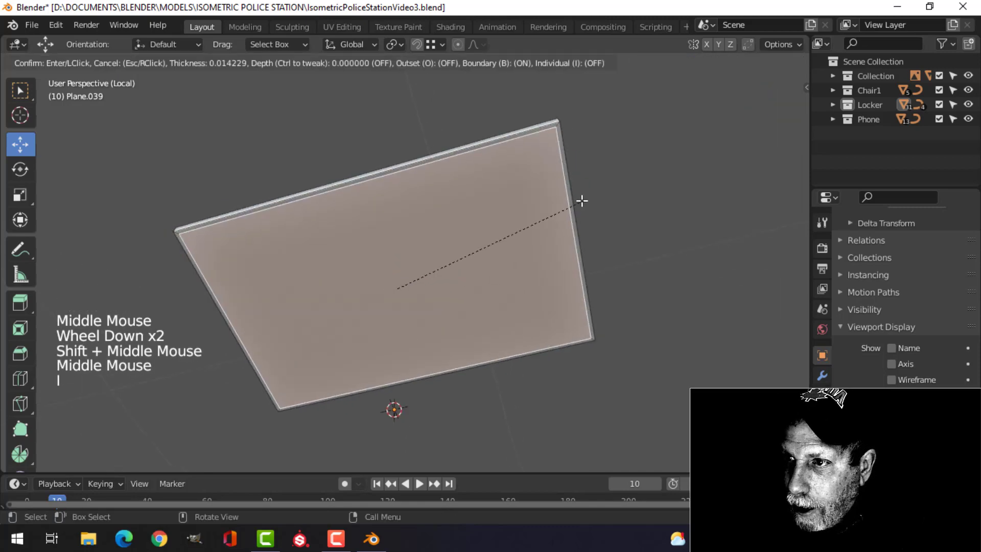
click(576, 201)
Step: Extrude the inset underside face downward about 0.076 m to form the table's apron
middle_drag(575, 201, 524, 243)
key(e)
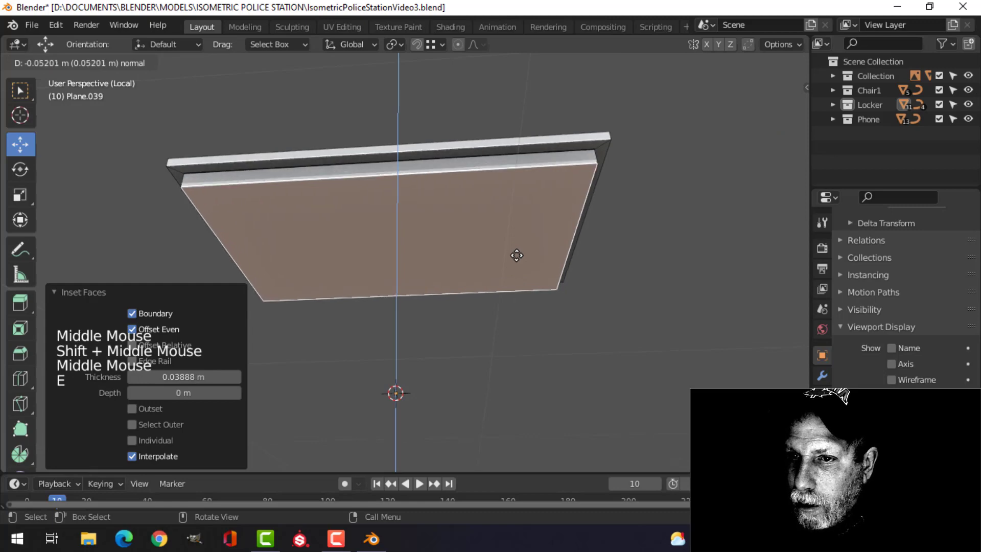
click(536, 257)
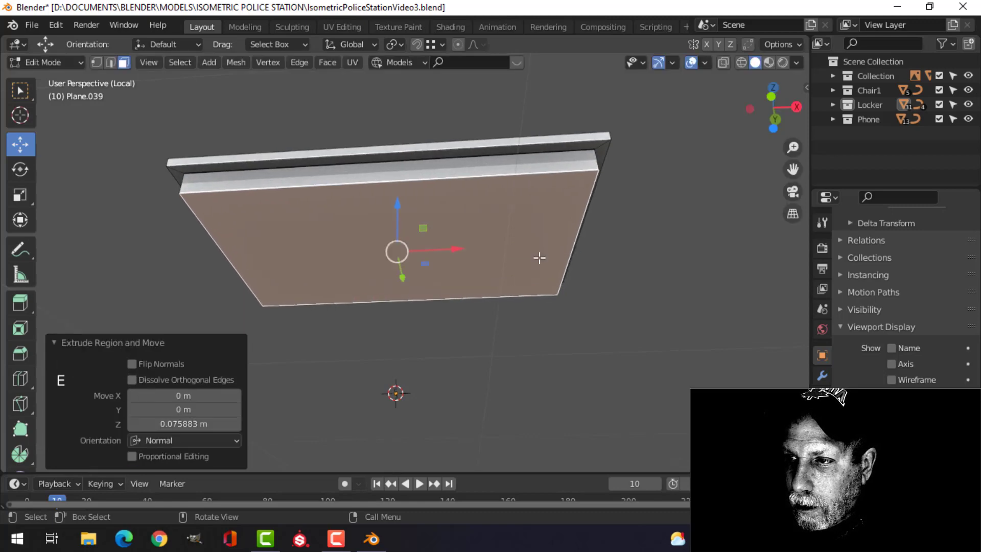
Step: Inset the apron's bottom face by about 0.028 m, extrude it inward about 0.039 m to hollow the apron, and clear the selection
key(i)
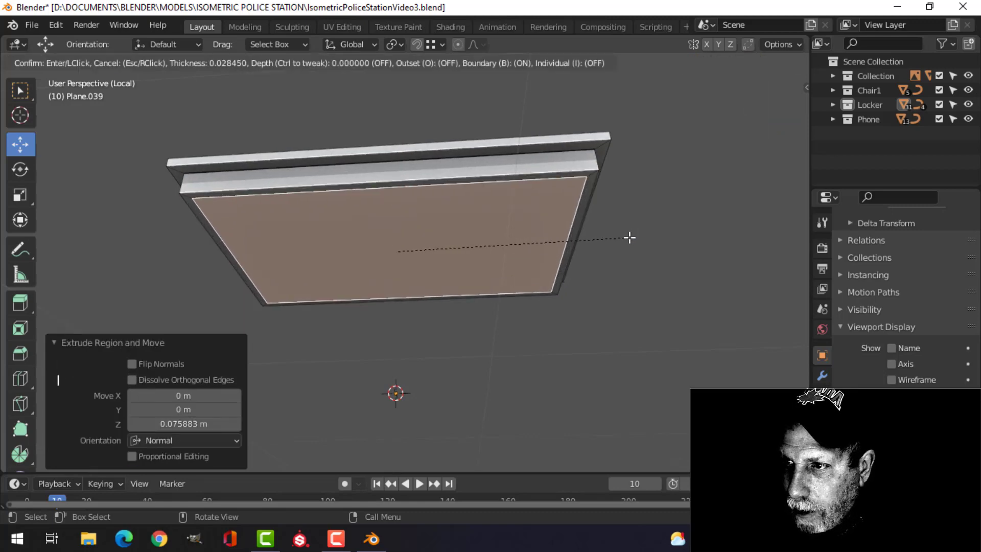
click(629, 237)
key(e)
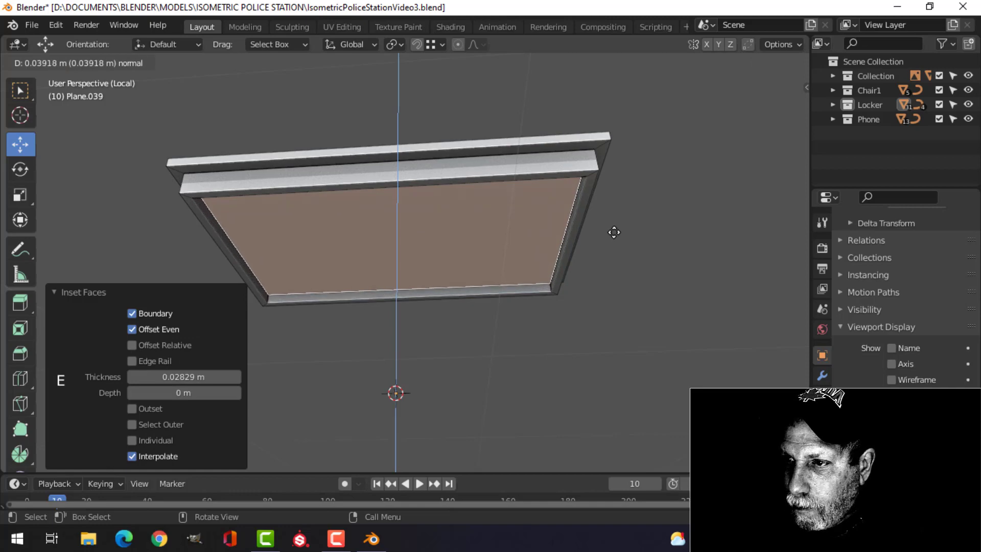
click(614, 232)
key(Tab)
scroll(504, 234, down, 4)
key(alt+a)
middle_drag(504, 234, 541, 311)
scroll(470, 302, up, 3)
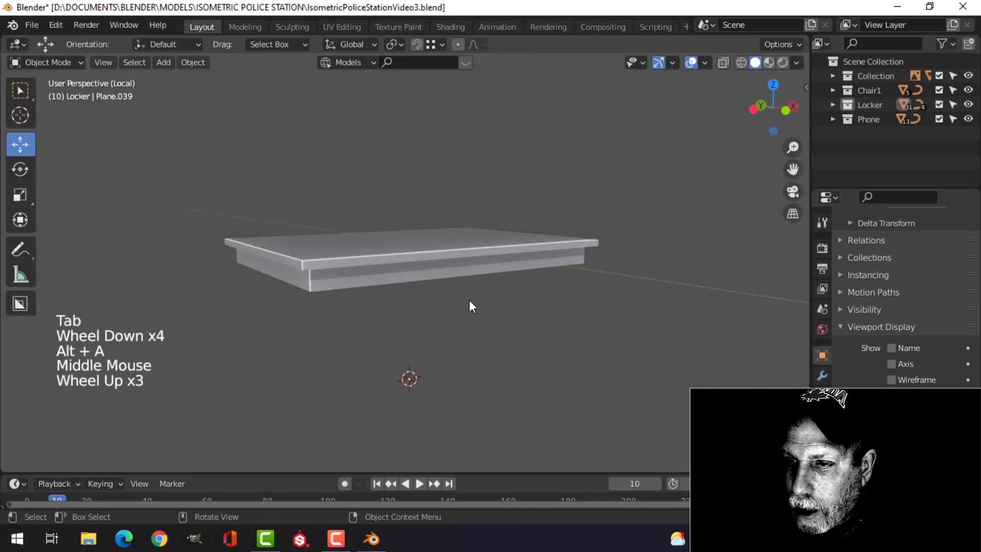
middle_drag(469, 305, 472, 283)
Step: Duplicate the recessed underside face below the table and scale the copy uniformly to about 0.203
key(Tab)
key(shift+d)
click(491, 332)
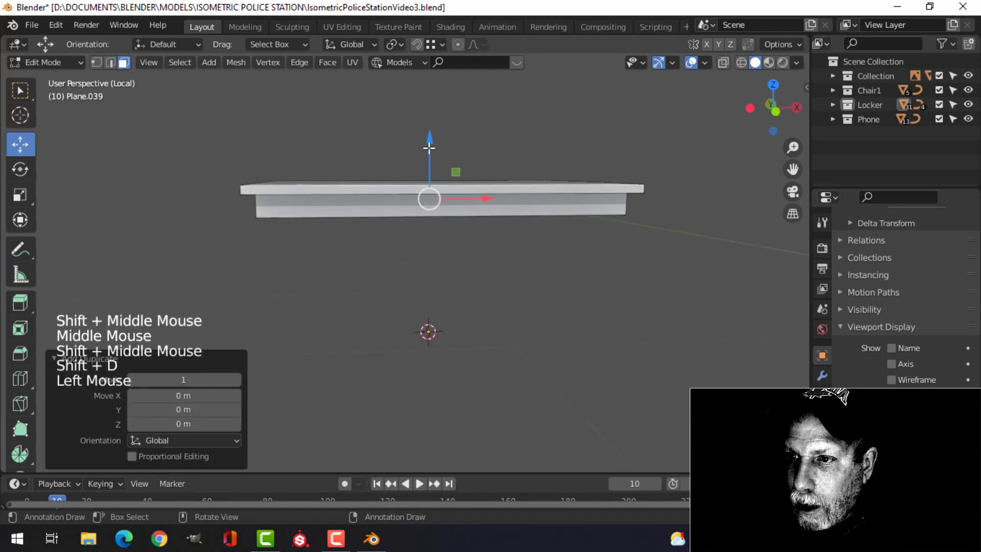
key(s)
click(463, 276)
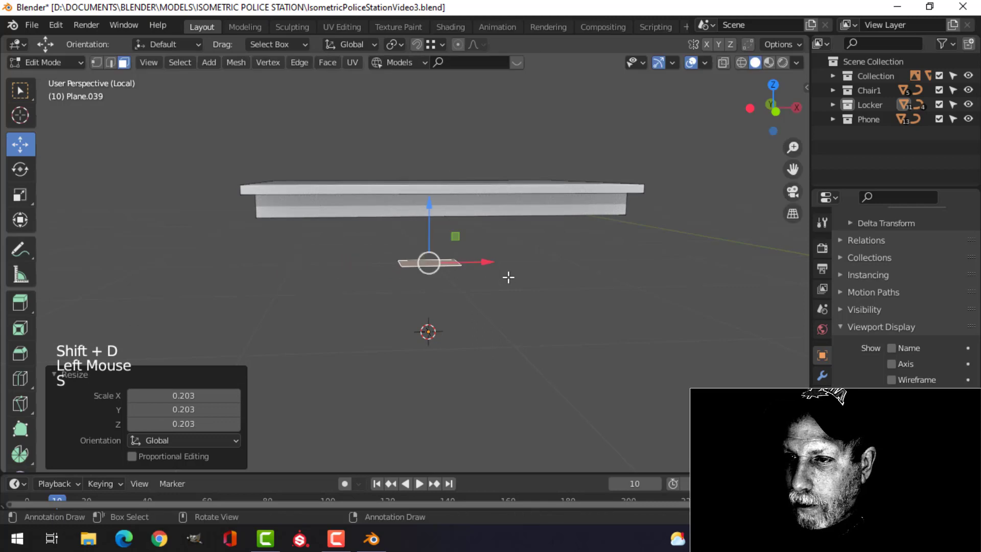
Step: Narrow the small duplicated plane along X to roughly square and separate it into its own object
middle_drag(508, 276, 514, 235)
key(s)
key(x)
click(522, 307)
key(p)
click(511, 267)
key(Tab)
key(alt+a)
Step: Bevel the vertical corner edges of the tabletop and apron with four segments and a width of about 0.008 m
click(404, 153)
middle_drag(404, 153, 381, 276)
scroll(501, 237, up, 2)
key(Tab)
key(2)
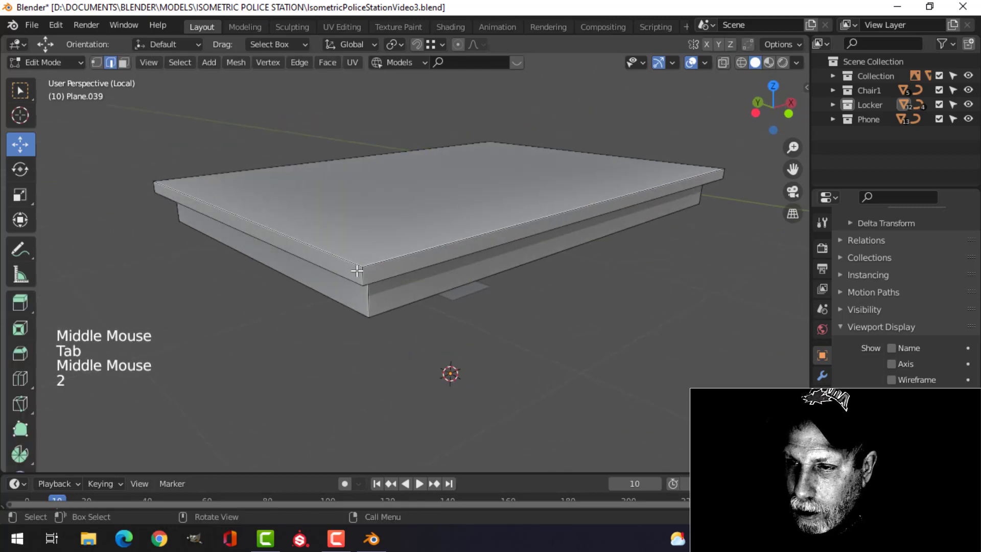
middle_drag(575, 266, 467, 248)
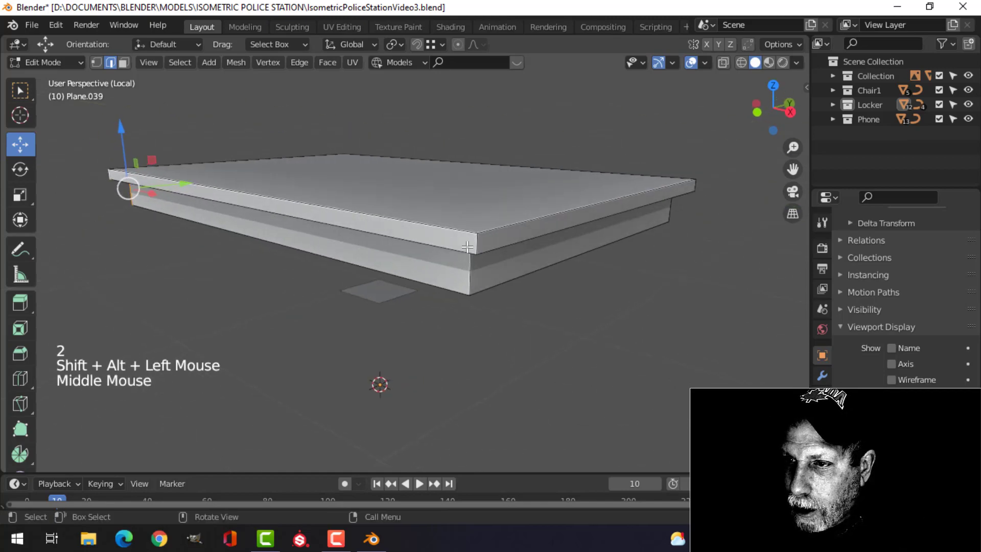
middle_drag(643, 249, 473, 270)
alt+shift+click(454, 254)
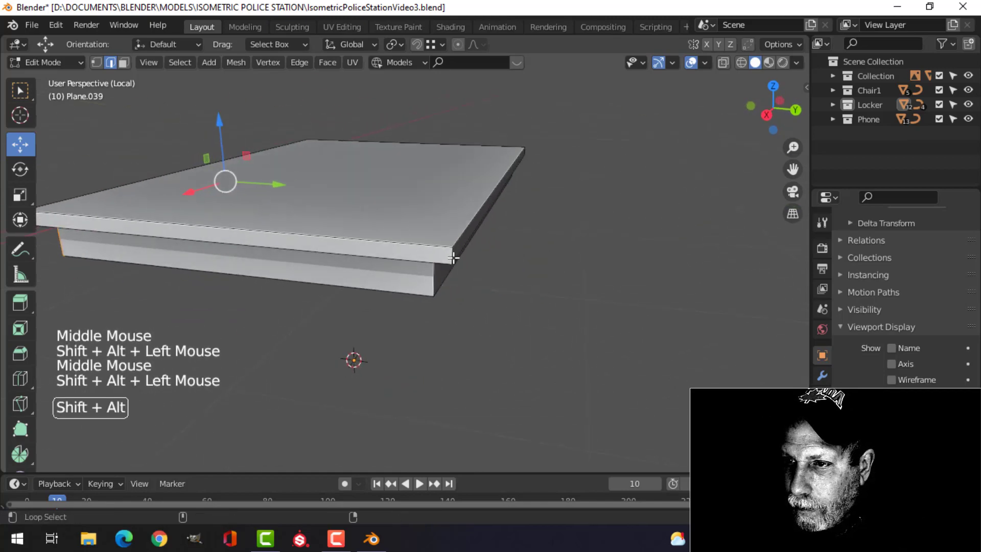
middle_drag(634, 251, 416, 257)
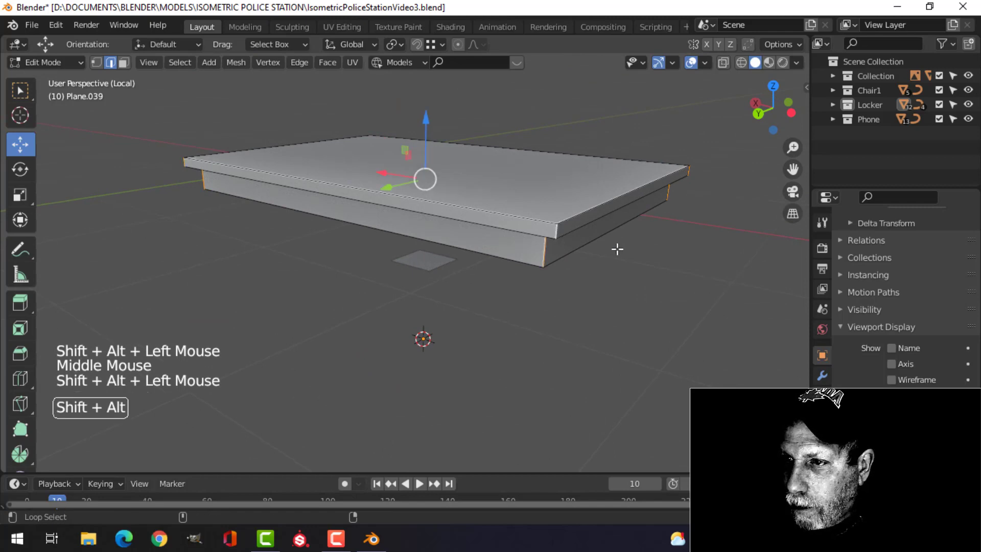
shift+middle_drag(618, 248, 553, 269)
scroll(557, 261, up, 3)
middle_drag(552, 270, 622, 281)
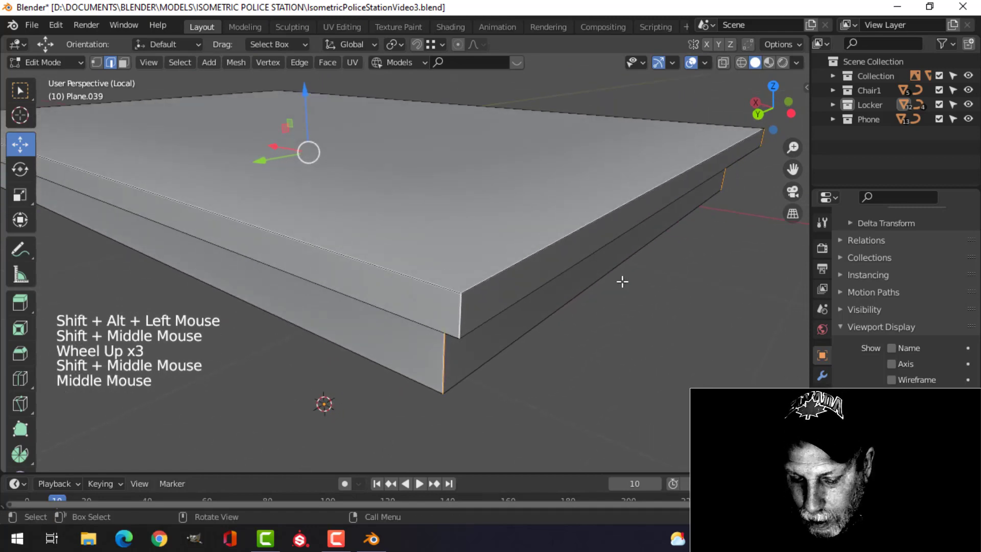
key(ctrl+b)
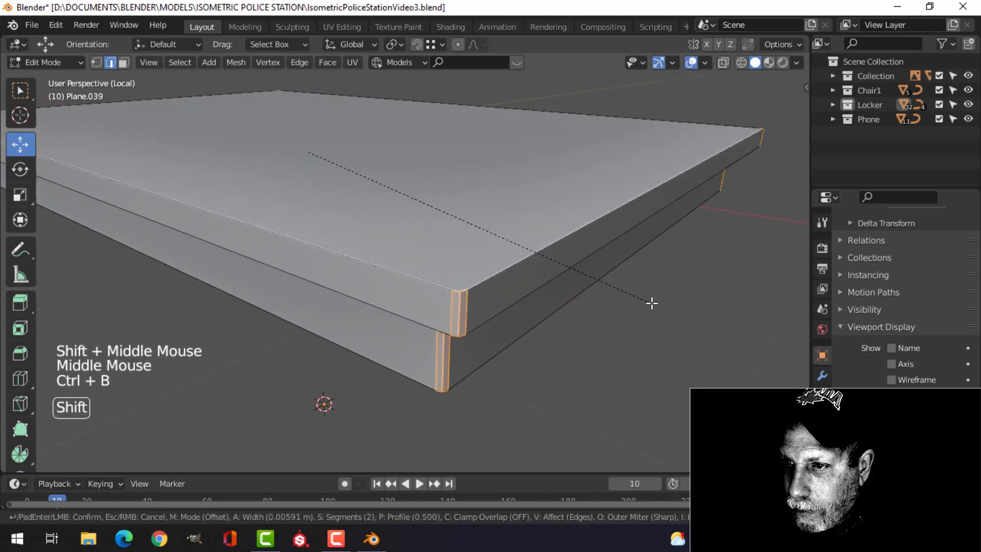
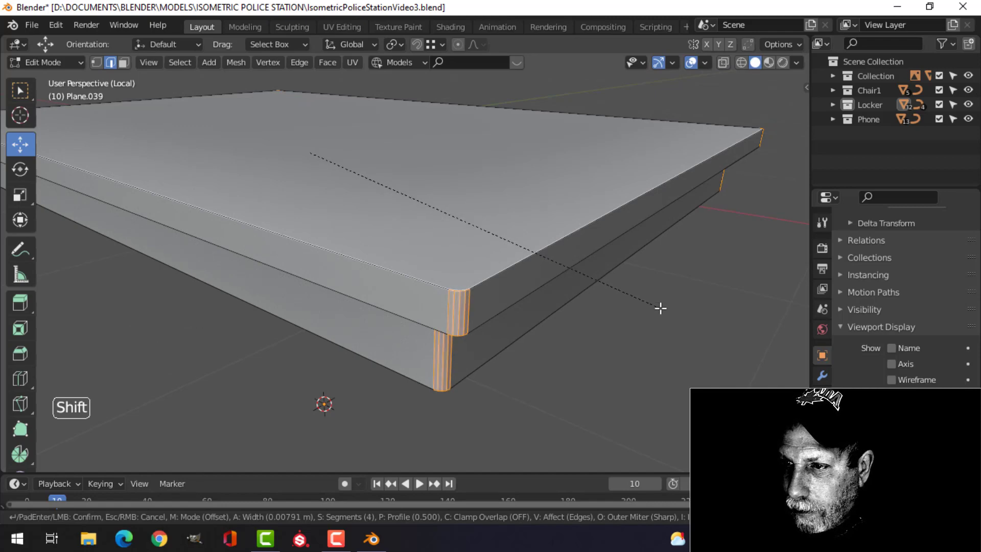
click(661, 308)
Step: Bevel the horizontal perimeter edge loops of the tabletop and apron, then return to object mode with nothing selected
key(alt+a)
alt+shift+click(512, 260)
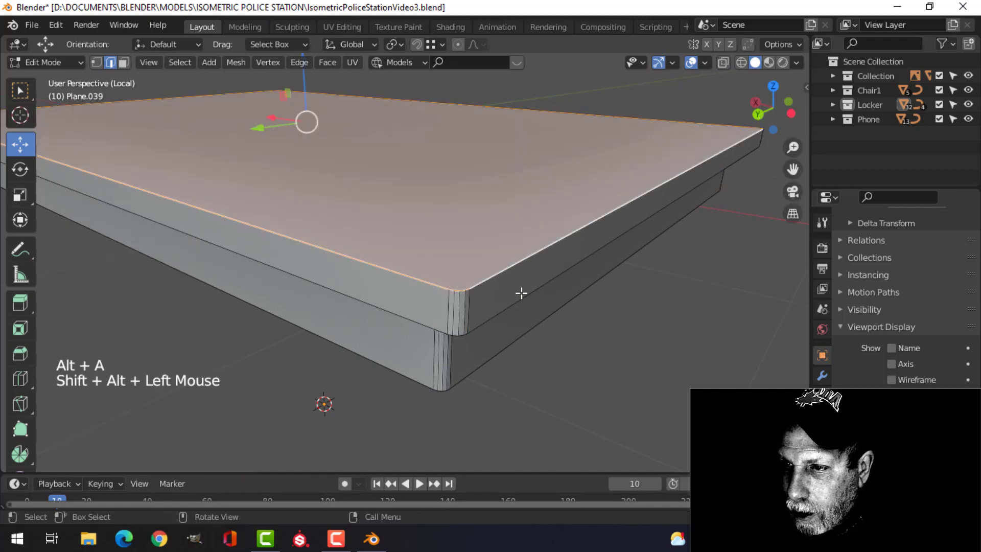
alt+shift+click(569, 294)
middle_drag(570, 293, 568, 263)
alt+shift+click(474, 207)
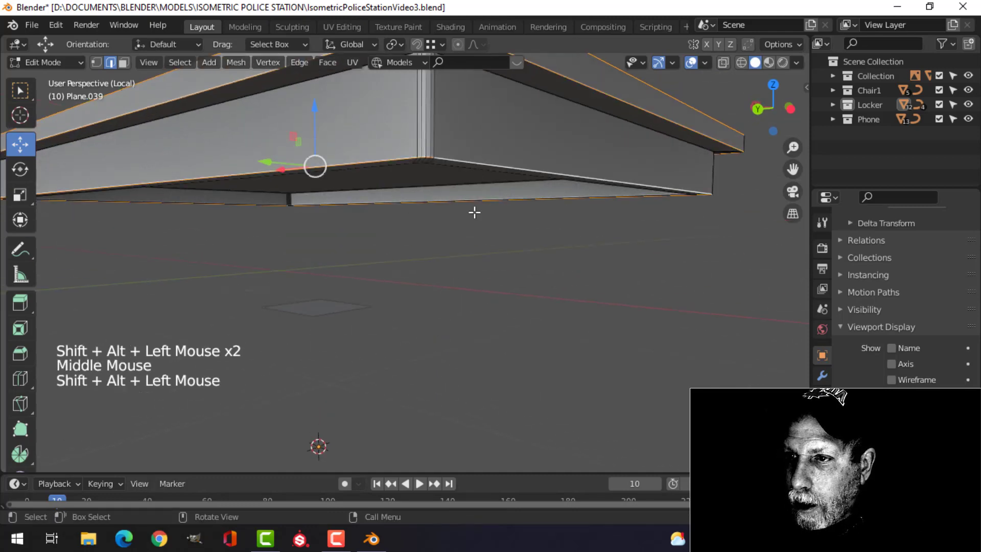
shift+middle_drag(473, 212, 489, 235)
alt+shift+click(481, 149)
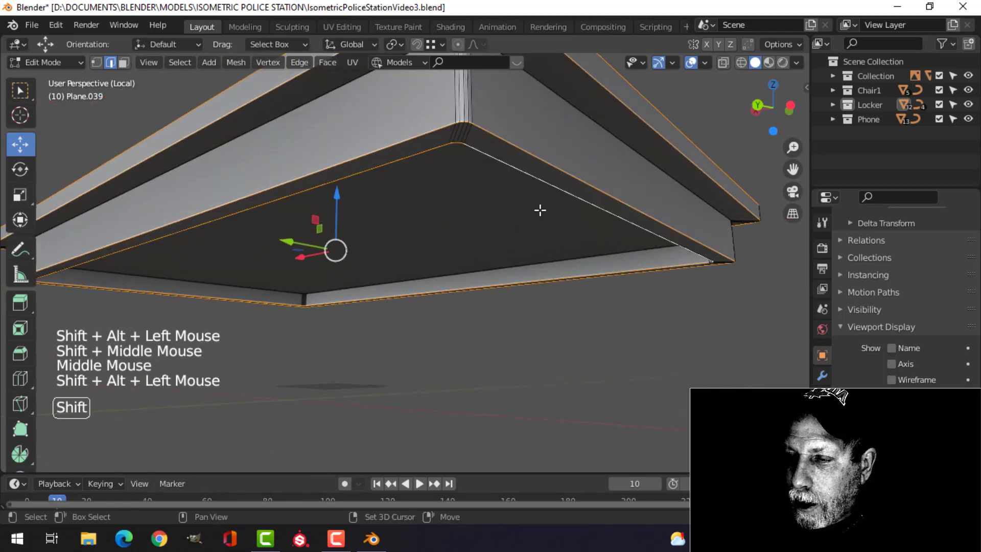
shift+middle_drag(539, 210, 526, 220)
middle_drag(526, 219, 522, 226)
key(ctrl+b)
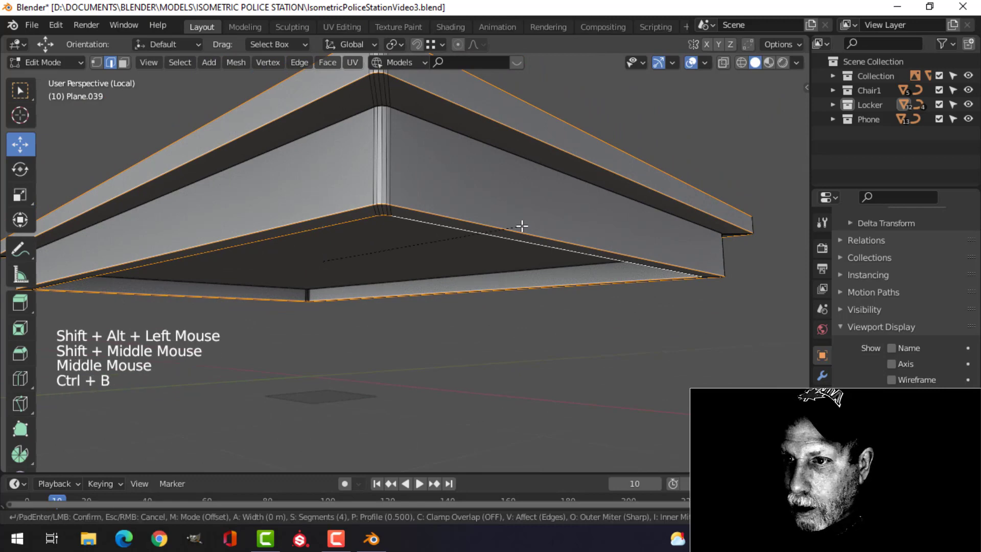
click(534, 195)
key(Tab)
scroll(449, 187, down, 3)
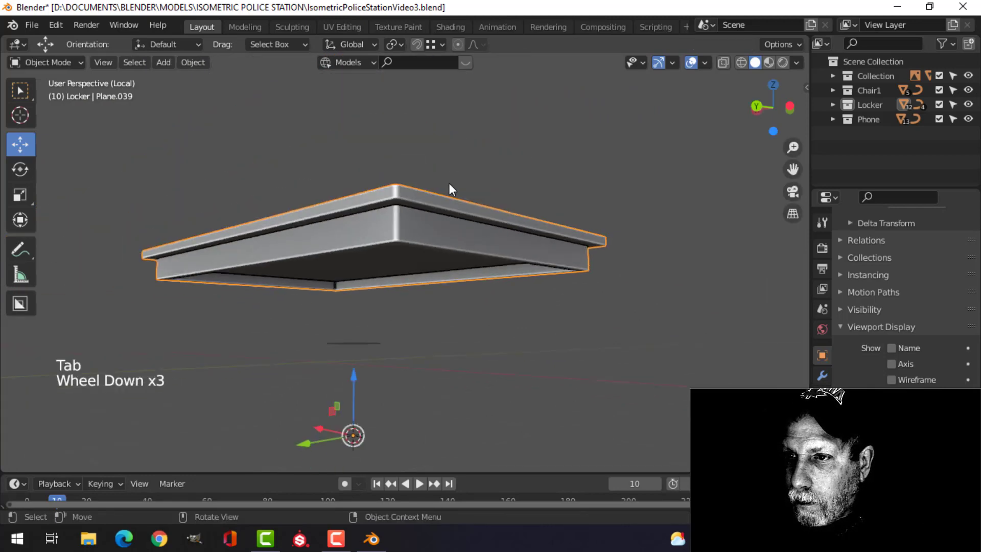
key(alt+a)
Step: Scale the small separated plane's mesh uniformly to about 0.459 in the bottom view
middle_drag(449, 186, 461, 303)
scroll(463, 298, down, 2)
middle_drag(358, 284, 449, 247)
scroll(438, 267, up, 2)
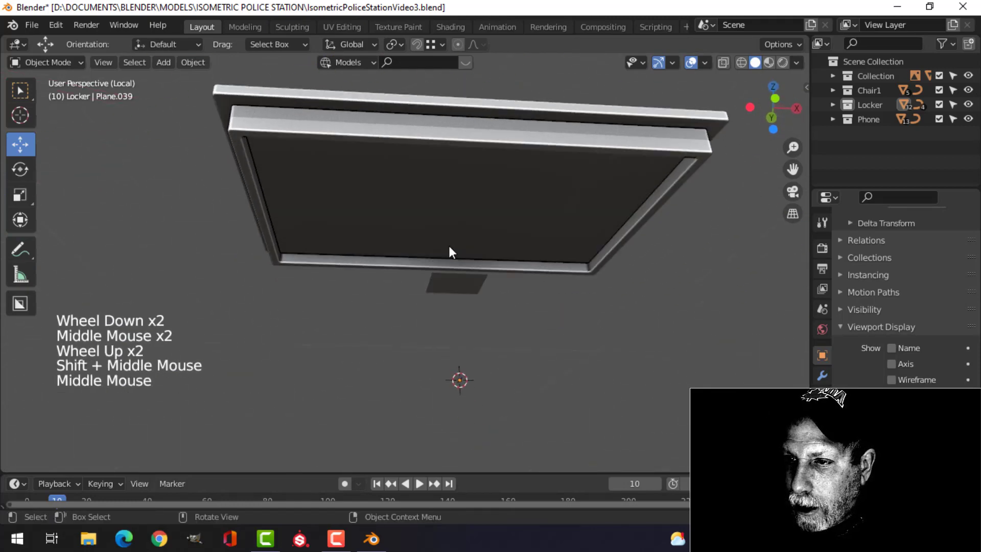
click(463, 286)
middle_drag(468, 301, 477, 224)
scroll(527, 284, up, 2)
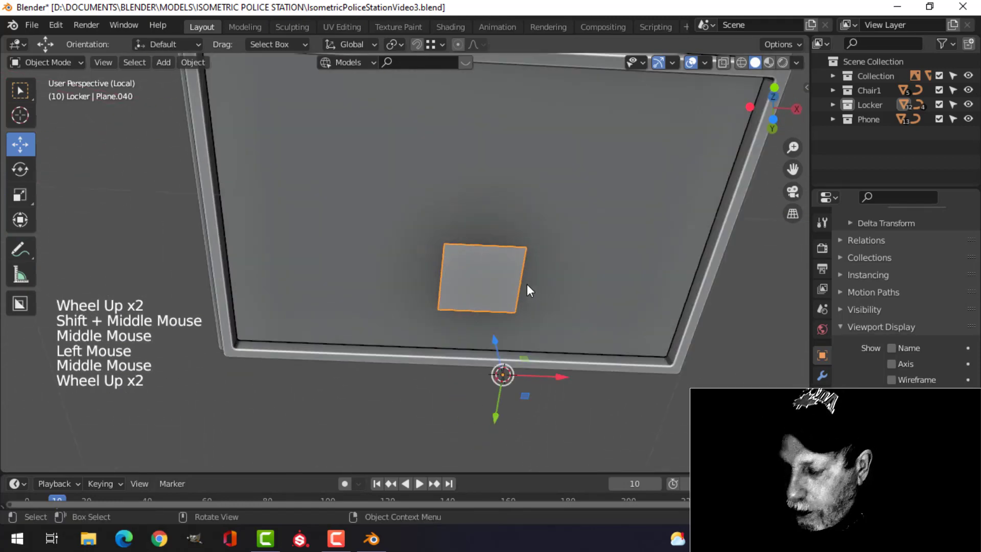
key(ctrl+KP_7)
key(Tab)
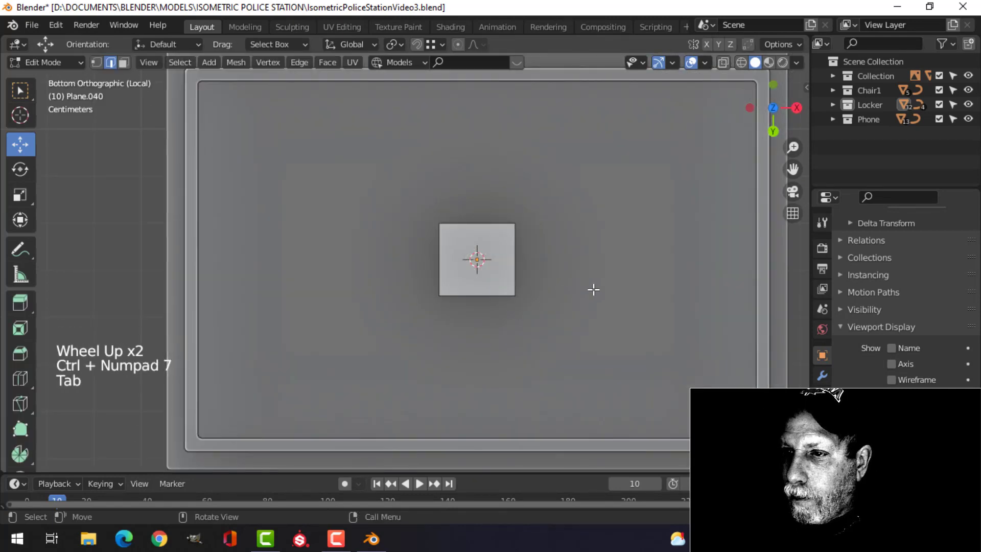
key(s)
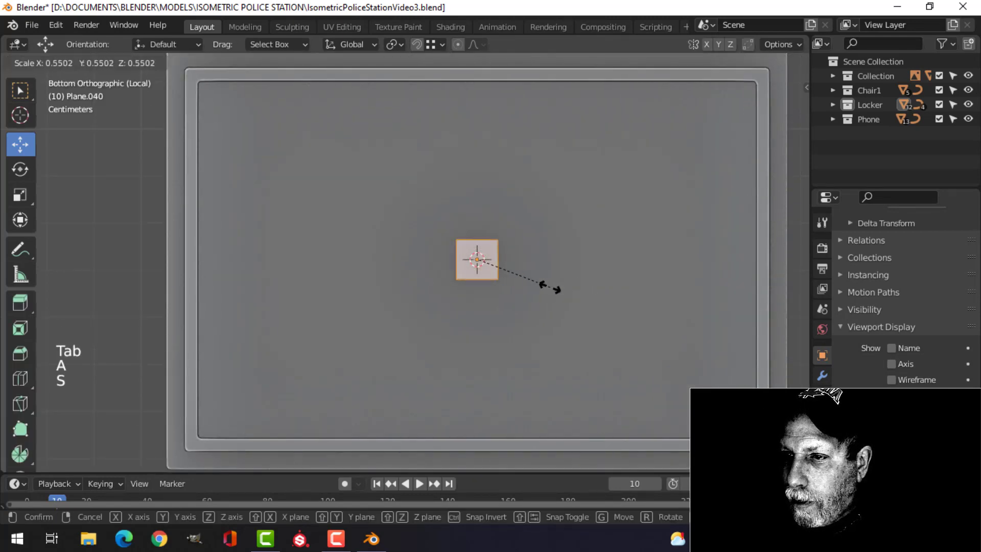
click(537, 286)
Step: Move the small plane to the apron's corner, about -0.604 m in X and -0.394 m in Y
scroll(530, 270, down, 3)
shift+middle_drag(530, 270, 567, 324)
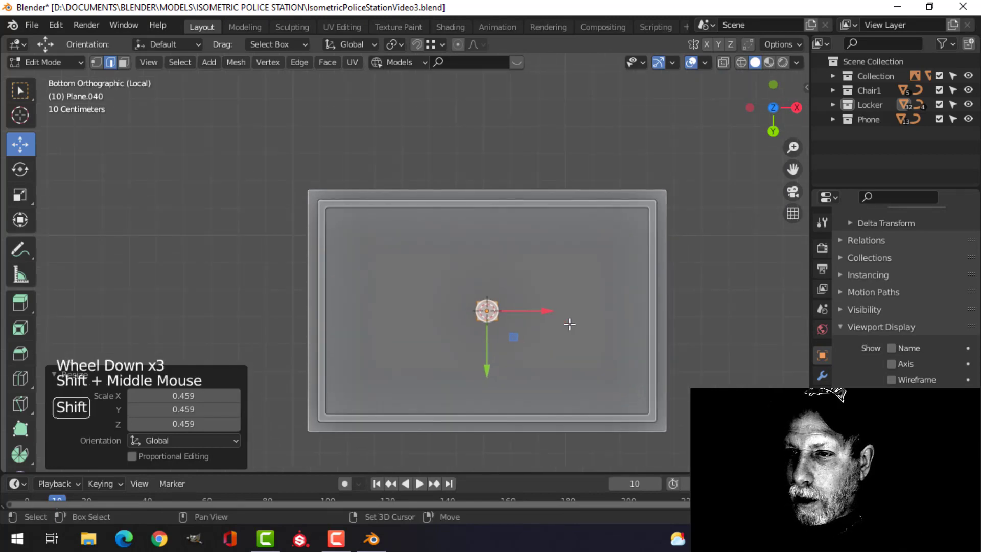
key(g)
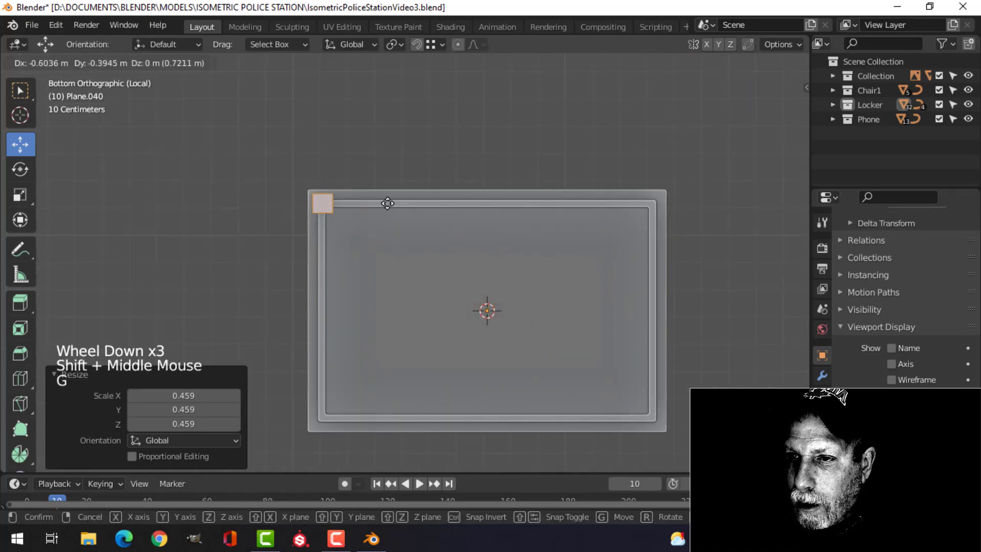
click(387, 203)
scroll(358, 210, up, 4)
shift+middle_drag(362, 202, 276, 267)
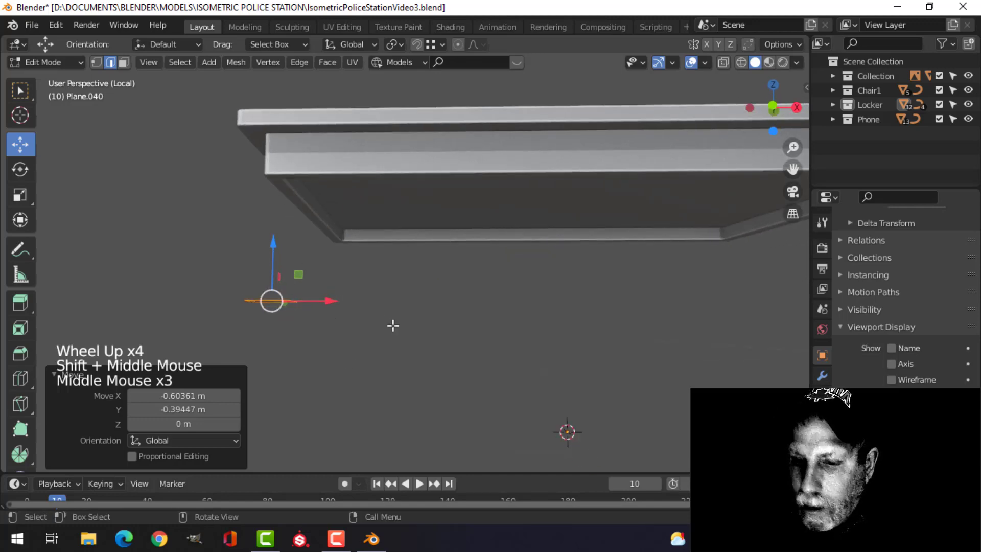
Step: Raise the small plane about 0.291 m along Z so it meets the tabletop's underside
key(g)
key(z)
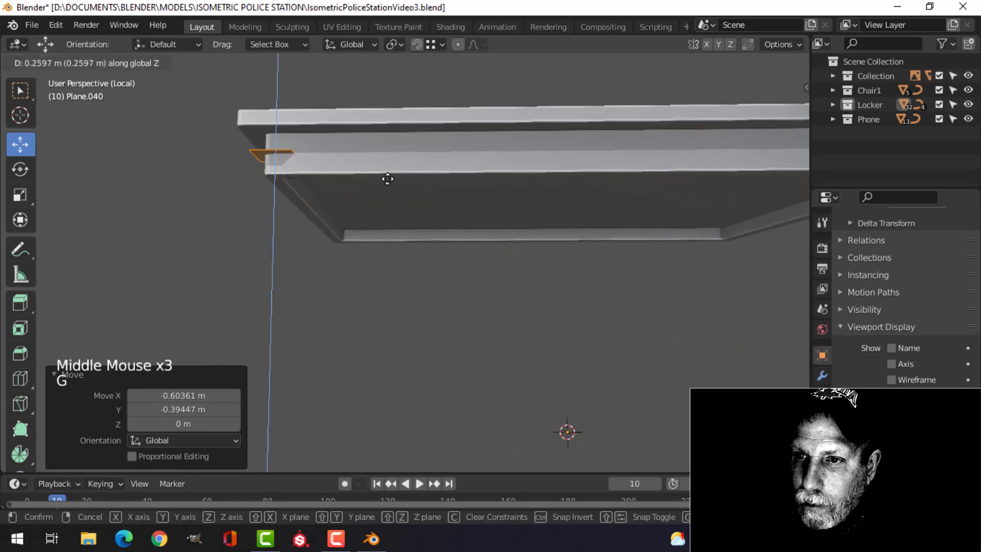
click(385, 162)
middle_drag(385, 162, 388, 275)
shift+middle_drag(389, 275, 457, 289)
scroll(453, 241, down, 3)
middle_drag(456, 289, 458, 292)
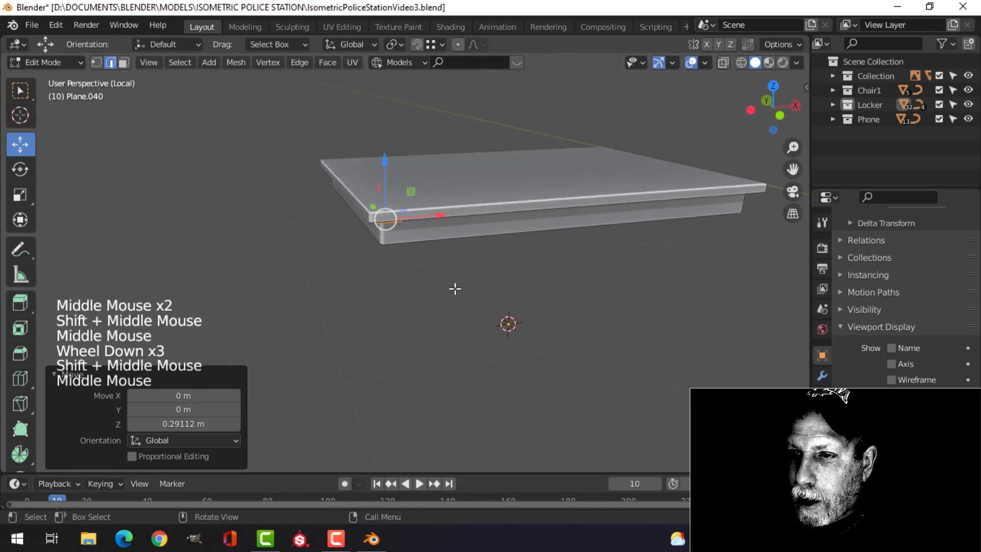
Step: Extrude the corner plane about 0.661 m downward into a table leg and scale down its bottom end to taper it
key(e)
click(455, 288)
drag(386, 178, 387, 180)
drag(425, 363, 449, 355)
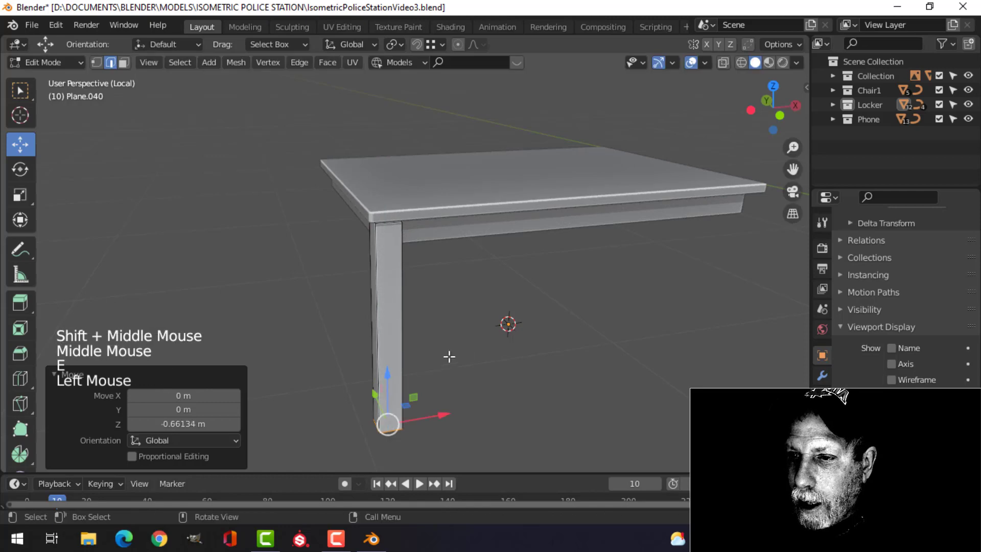
key(s)
click(487, 372)
Step: Move the entire leg about 0.147 m down along Z to clear the tabletop
middle_drag(486, 373, 396, 332)
key(a)
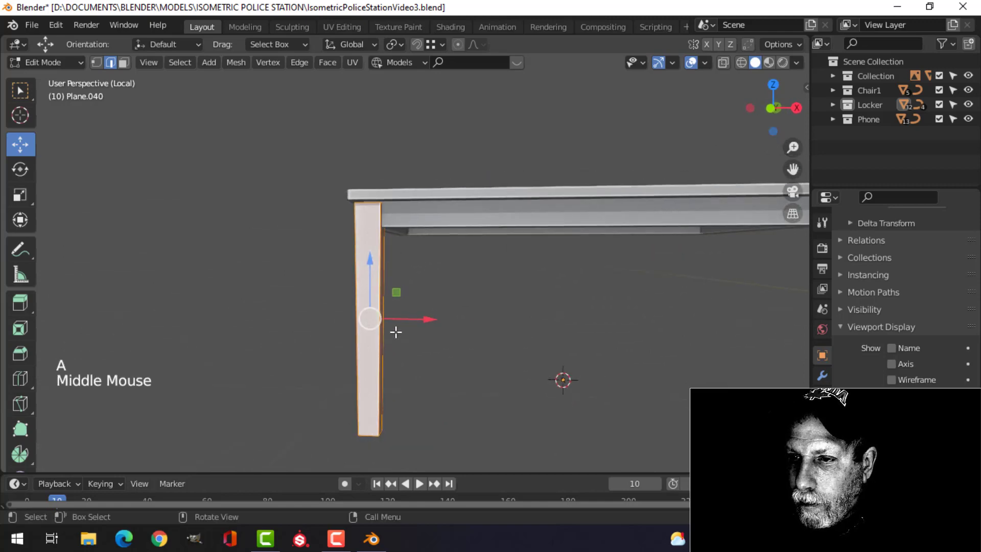
drag(368, 256, 368, 312)
middle_drag(368, 312, 394, 322)
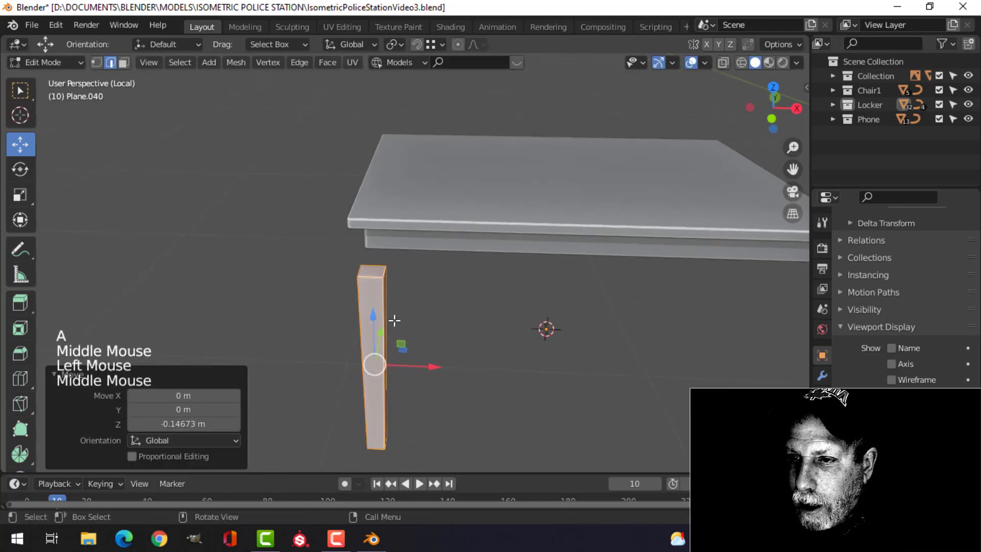
Step: Delete the leg's top face in face select mode
scroll(361, 299, up, 2)
key(alt+a)
key(3)
click(357, 280)
key(x)
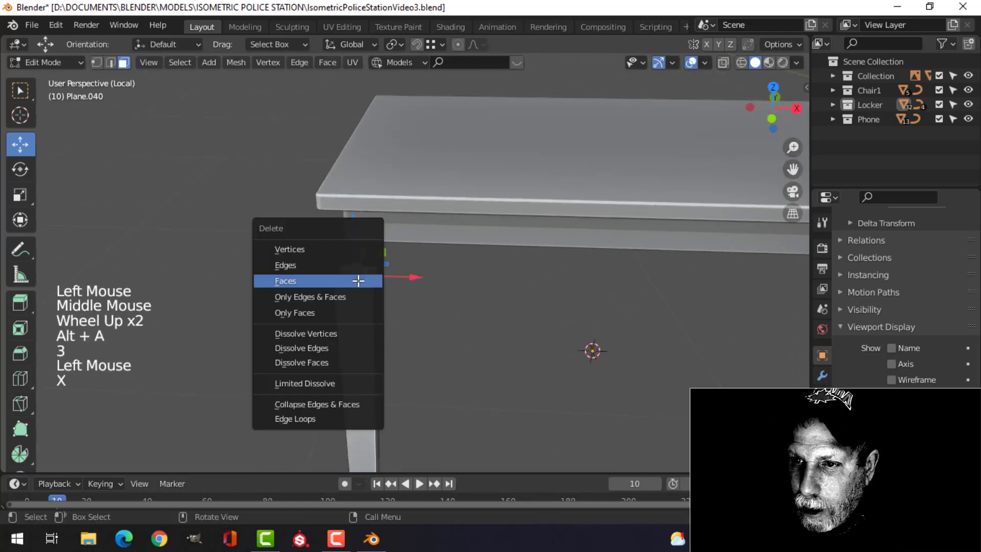
click(357, 280)
Step: Delete the face at the leg's bottom end
middle_drag(383, 340, 427, 332)
scroll(403, 314, down, 4)
scroll(387, 274, up, 3)
shift+click(378, 261)
key(x)
click(378, 259)
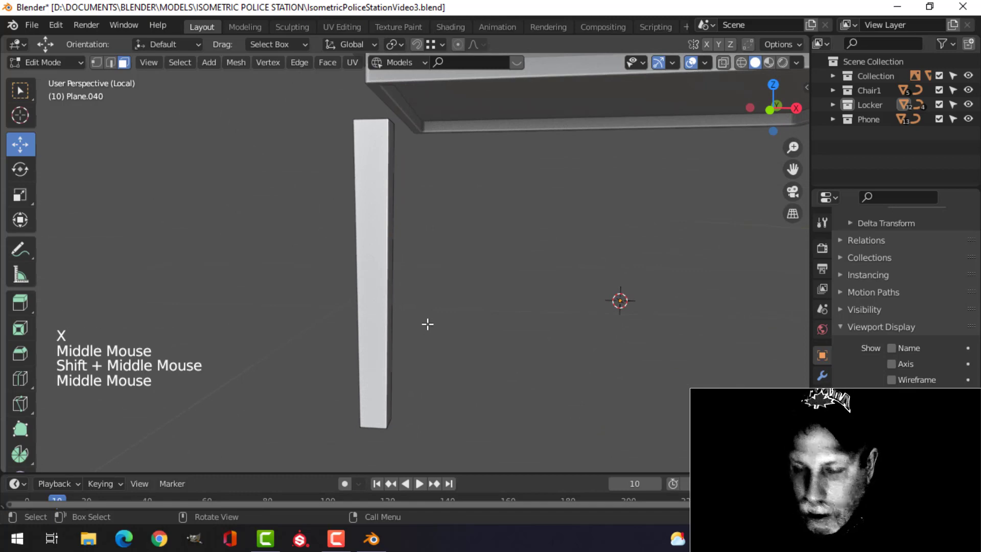
Step: Bevel the table leg's four long vertical edges by about 0.004 m with a single segment
key(2)
alt+shift+click(357, 208)
alt+shift+click(360, 240)
middle_drag(360, 240, 549, 322)
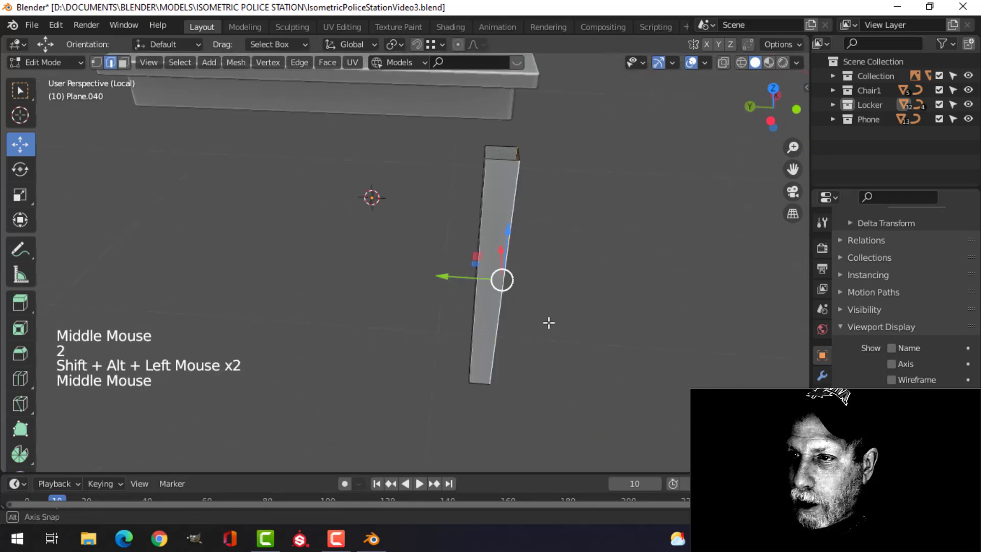
alt+shift+click(491, 193)
middle_drag(492, 193, 454, 167)
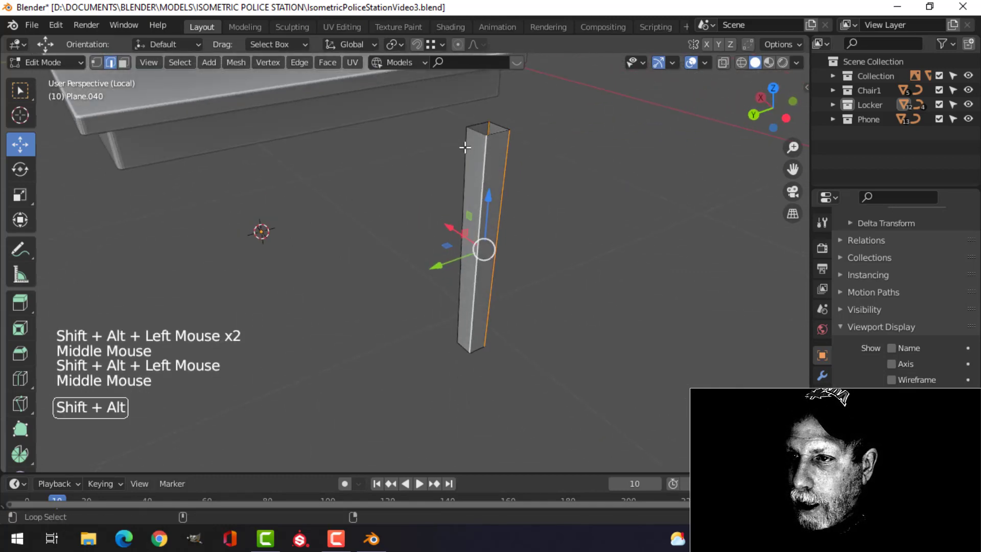
alt+shift+click(464, 147)
scroll(576, 204, up, 2)
shift+middle_drag(576, 204, 502, 331)
scroll(494, 302, up, 2)
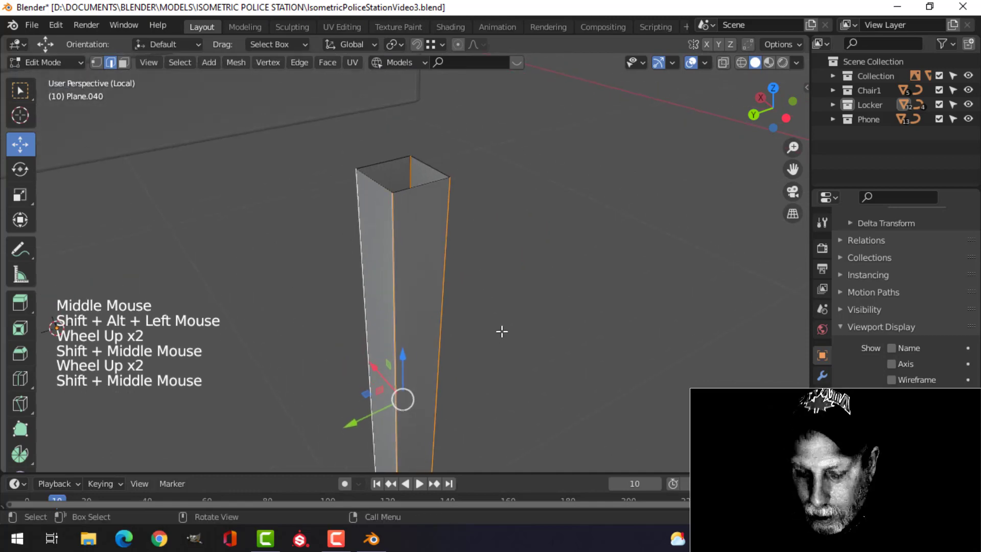
key(ctrl+b)
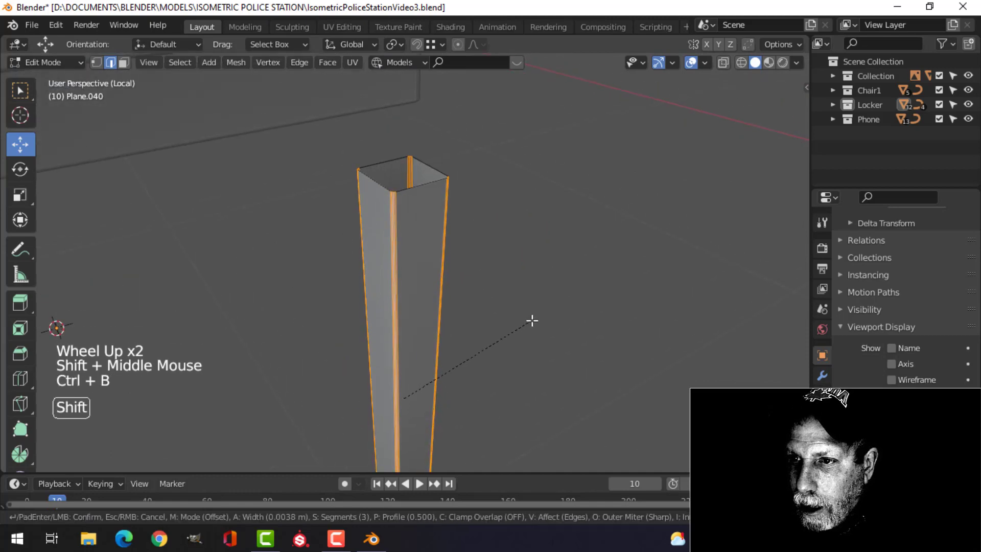
scroll(532, 320, down, 2)
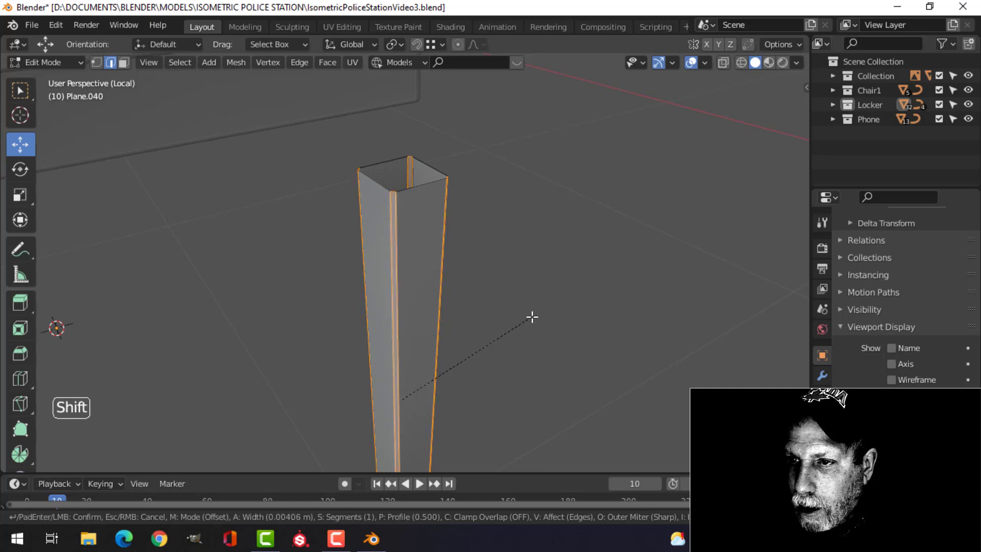
click(532, 317)
key(alt+a)
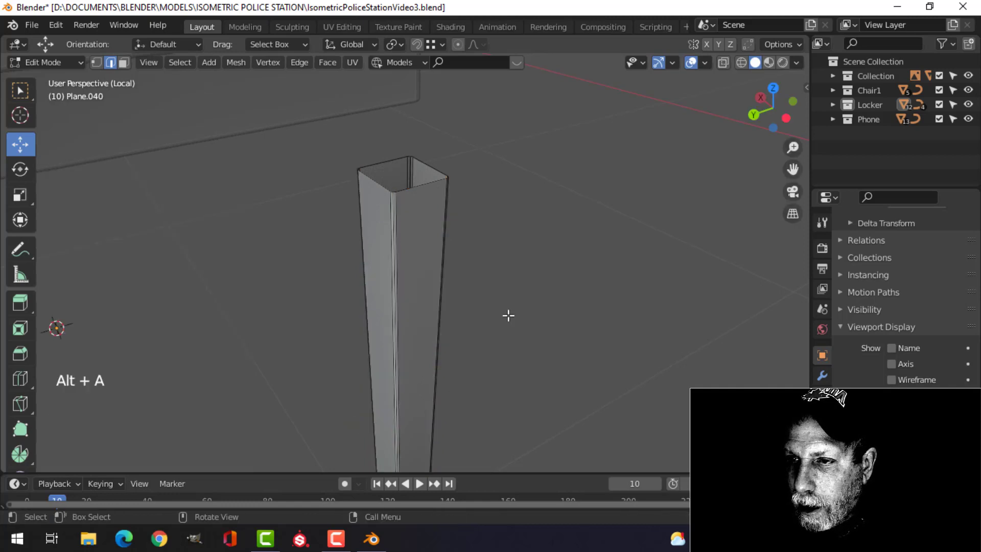
Step: Return to object mode and apply smooth shading to the beveled leg
key(Tab)
key(alt+a)
scroll(504, 318, down, 1)
scroll(504, 312, down, 1)
middle_drag(504, 312, 445, 289)
click(392, 238)
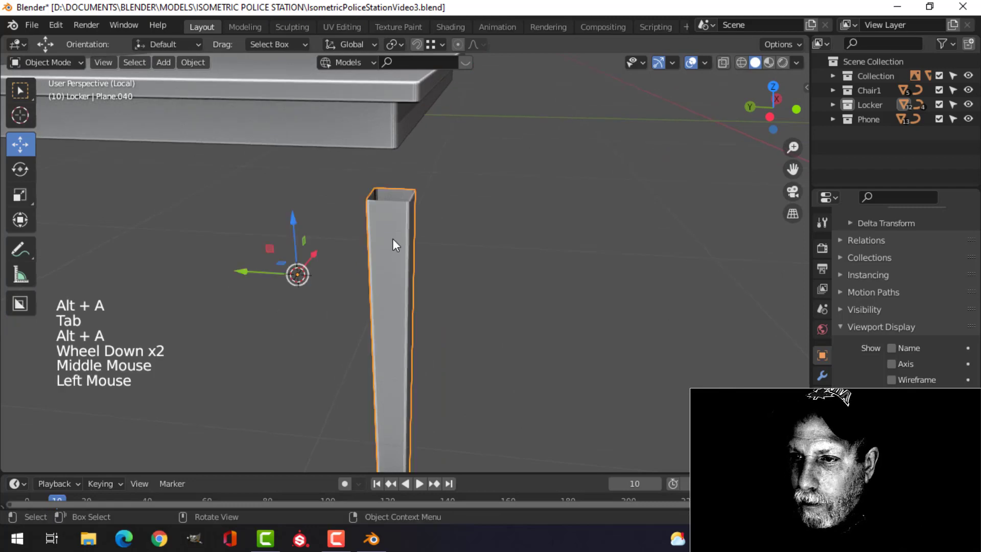
right_click(391, 241)
scroll(554, 304, down, 3)
key(alt+a)
middle_drag(554, 303, 397, 278)
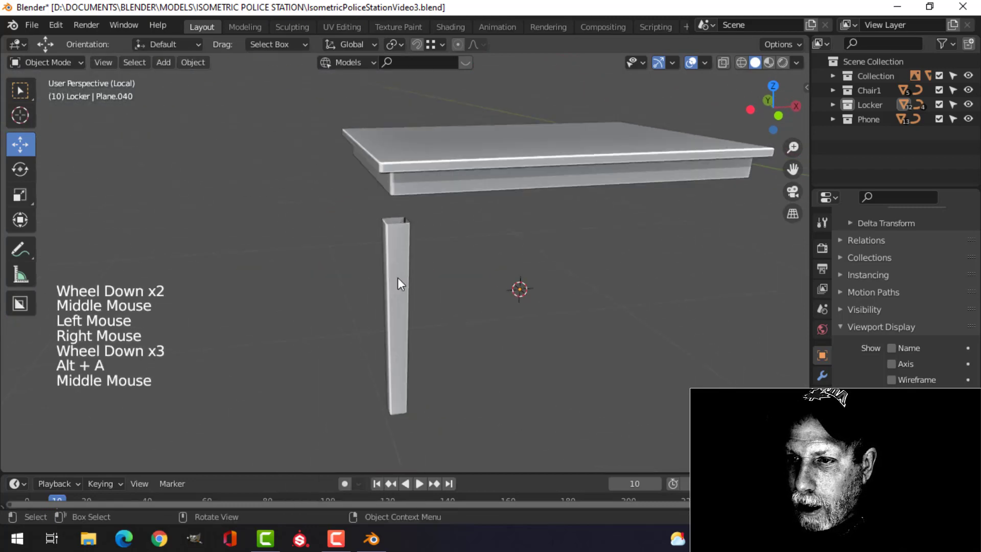
Step: Raise the leg's entire mesh along Z in edit mode so its upper end meets the underside of the tabletop
click(398, 277)
key(Tab)
key(a)
middle_drag(506, 295, 408, 298)
drag(403, 297, 413, 243)
middle_drag(421, 264, 491, 293)
key(Tab)
scroll(404, 304, down, 3)
key(alt+a)
Step: Set the leg object's origin to the 3D cursor
middle_drag(404, 303, 408, 277)
click(408, 283)
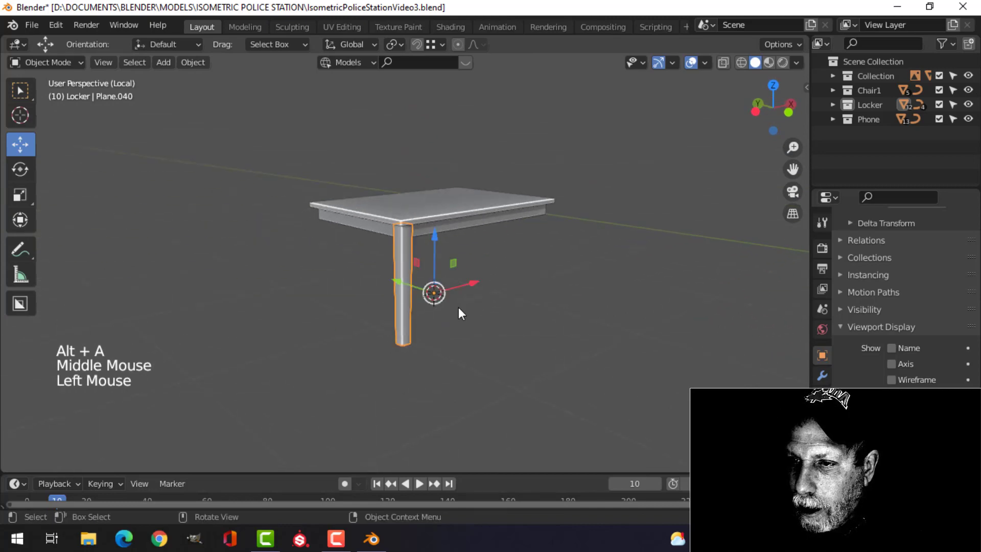
click(193, 62)
mouse_move(214, 93)
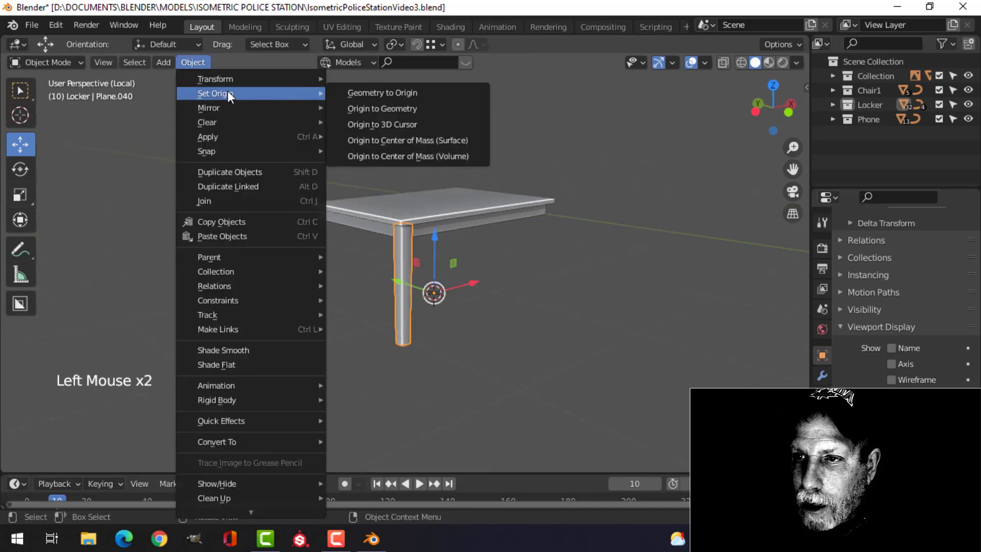
click(378, 126)
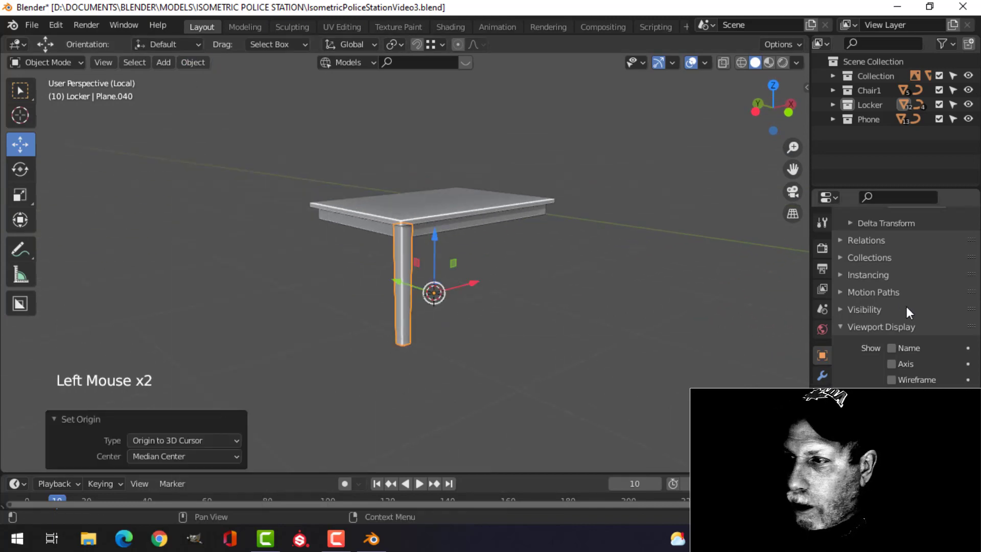
Step: Add a Mirror modifier on the X axis to the leg, creating a second leg at the table's other end
click(823, 374)
click(865, 247)
click(672, 397)
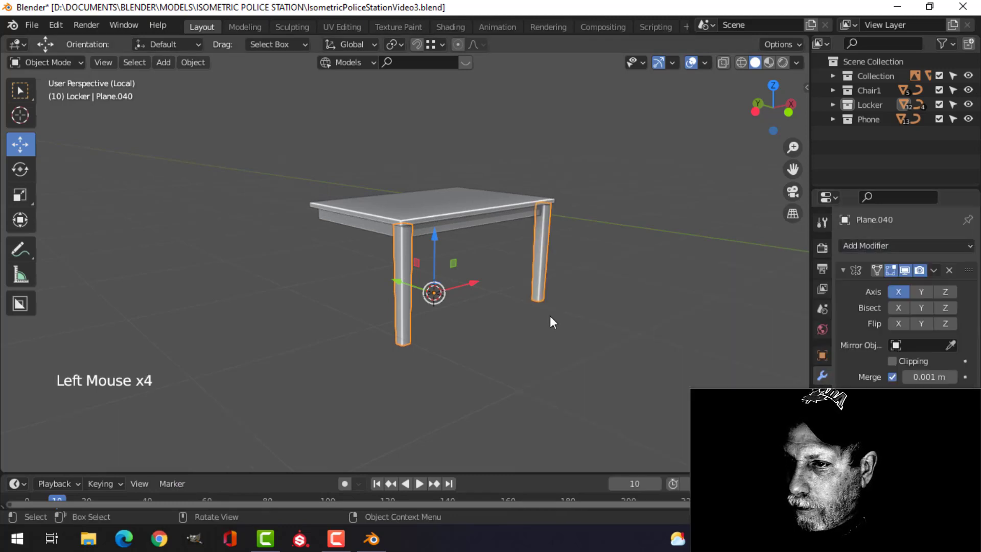
middle_drag(550, 316, 476, 302)
key(alt+a)
shift+middle_drag(619, 292, 365, 289)
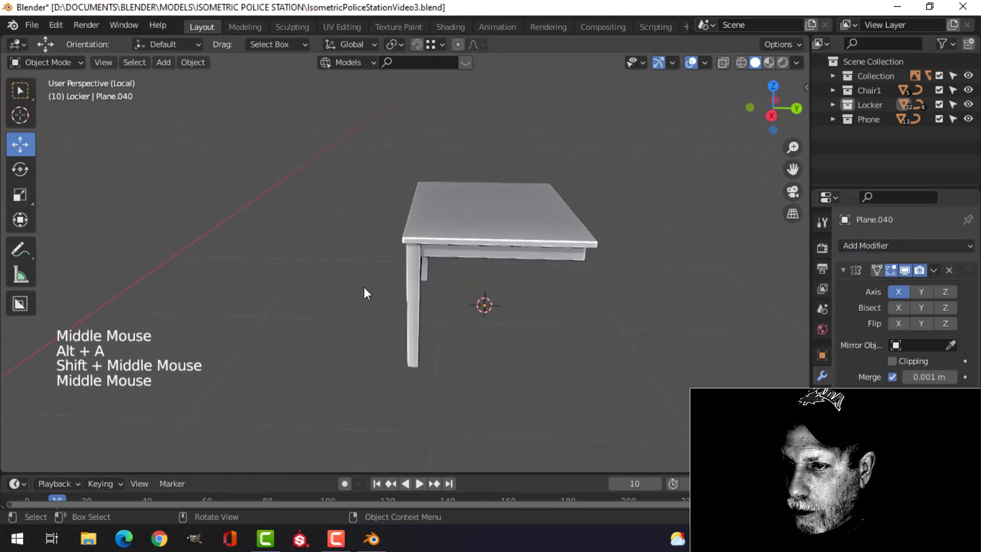
scroll(427, 297, up, 2)
middle_drag(427, 297, 407, 271)
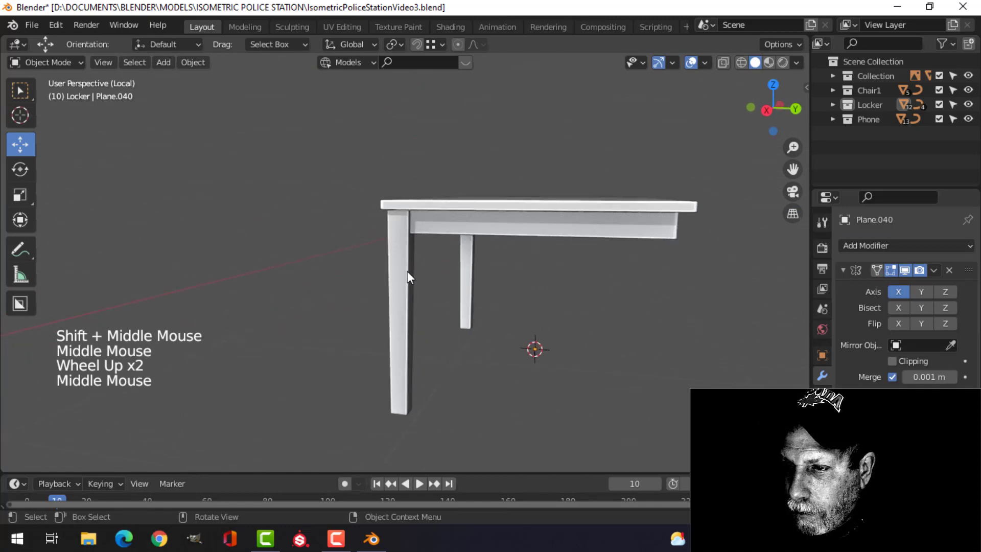
scroll(407, 271, down, 2)
shift+middle_drag(478, 289, 467, 299)
middle_drag(467, 299, 459, 308)
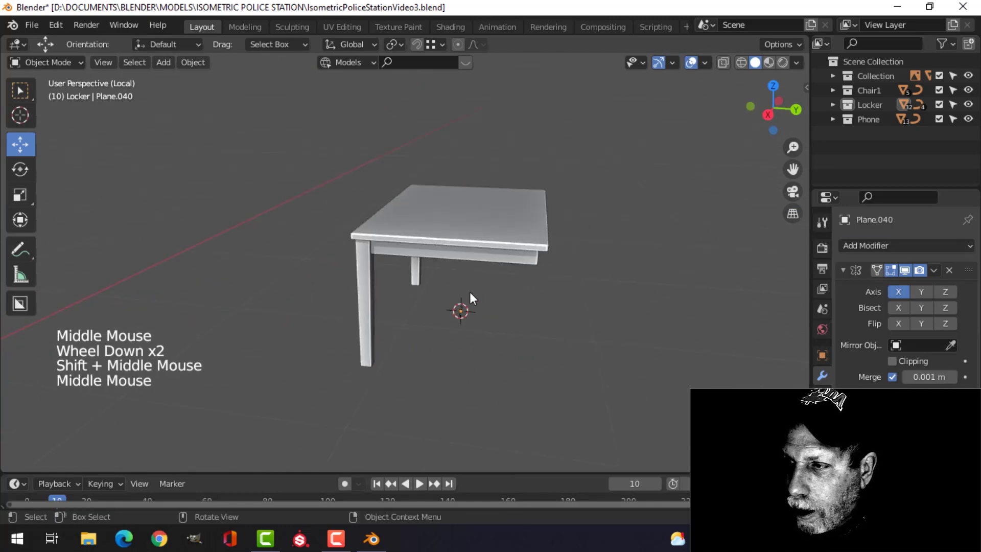
Step: Enable the Y axis in the leg's Mirror modifier as well, giving the table legs at all four corners
click(880, 245)
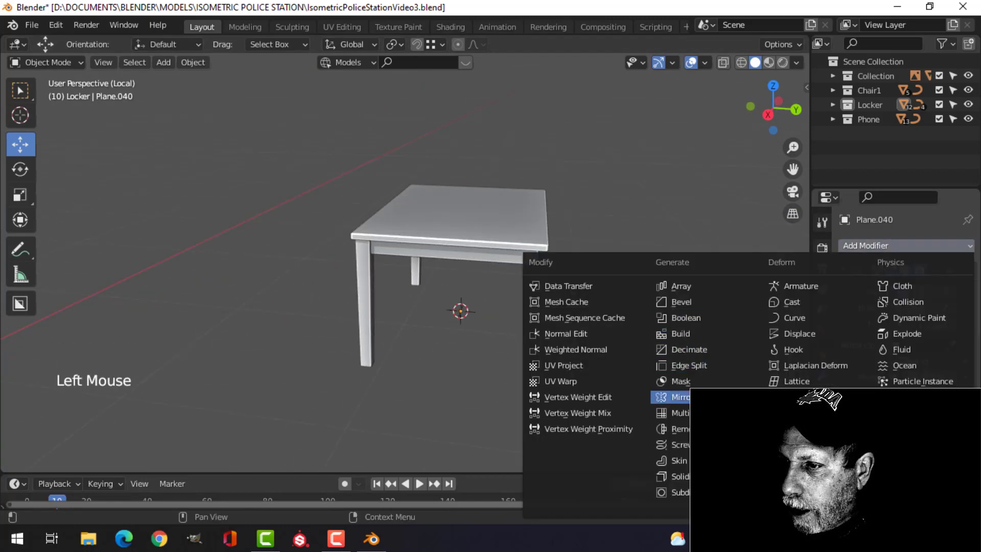
click(677, 396)
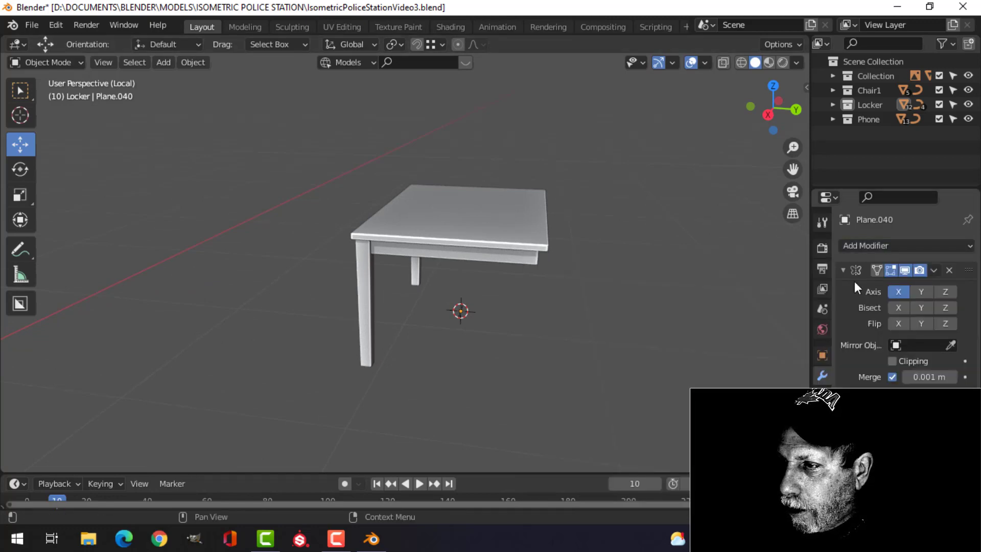
click(920, 291)
middle_drag(490, 240, 460, 233)
scroll(651, 232, up, 3)
shift+middle_drag(651, 232, 562, 240)
middle_drag(562, 240, 323, 273)
scroll(444, 236, down, 3)
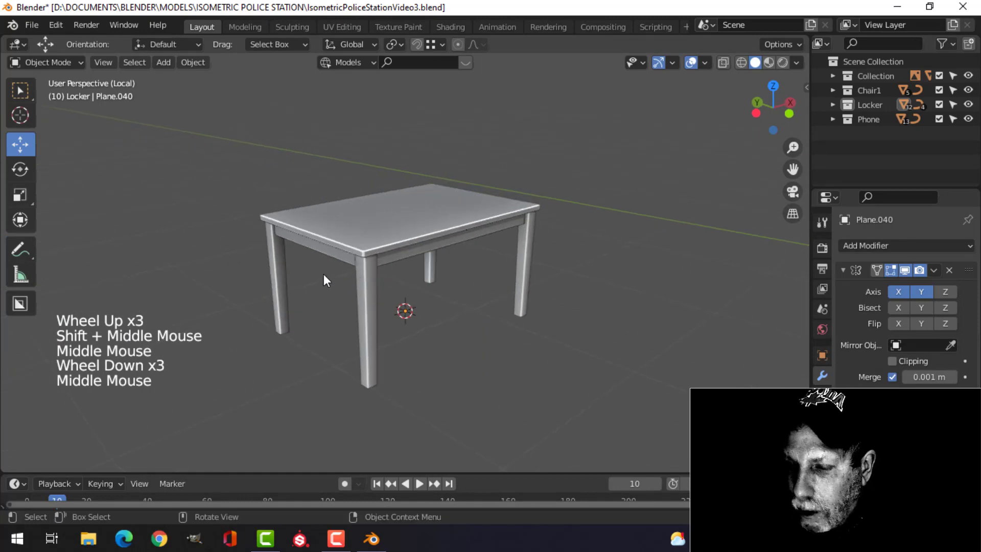
Step: Leave local view, select the legs and tabletop together, and raise them about 0.096 m in front view to stand on the floor
key(slash)
scroll(412, 257, down, 2)
middle_drag(406, 272, 510, 268)
scroll(491, 249, up, 1)
click(479, 217)
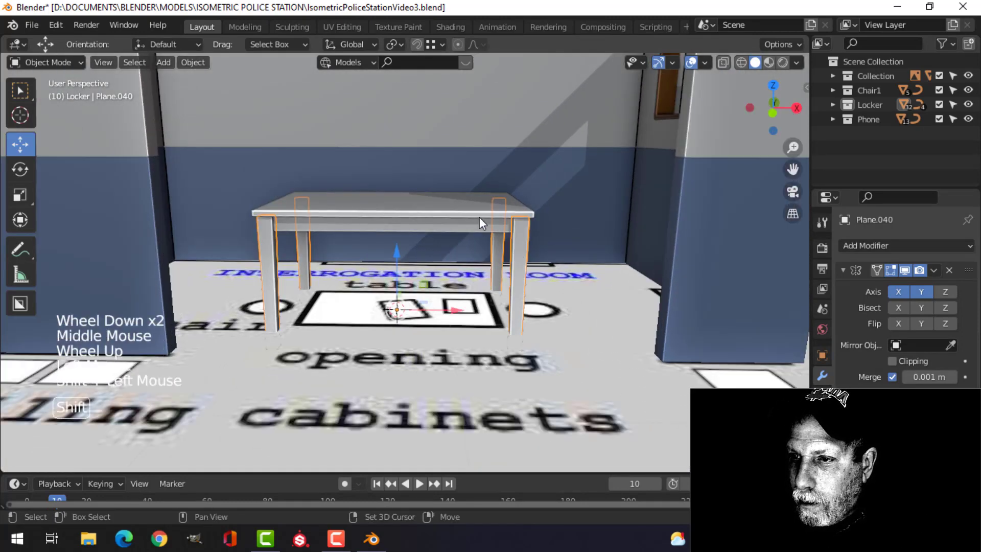
shift+click(480, 217)
scroll(462, 265, down, 1)
key(KP_1)
scroll(462, 263, up, 2)
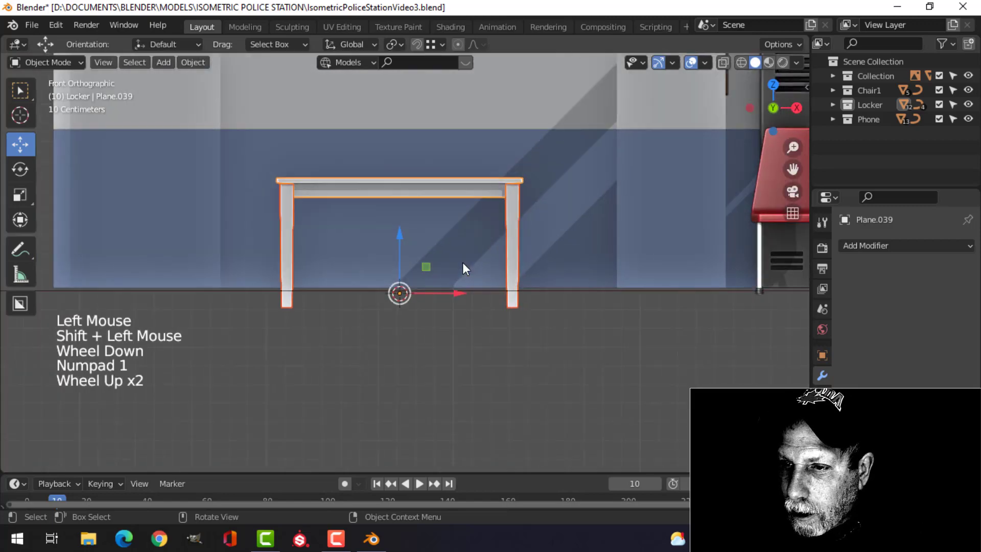
key(g)
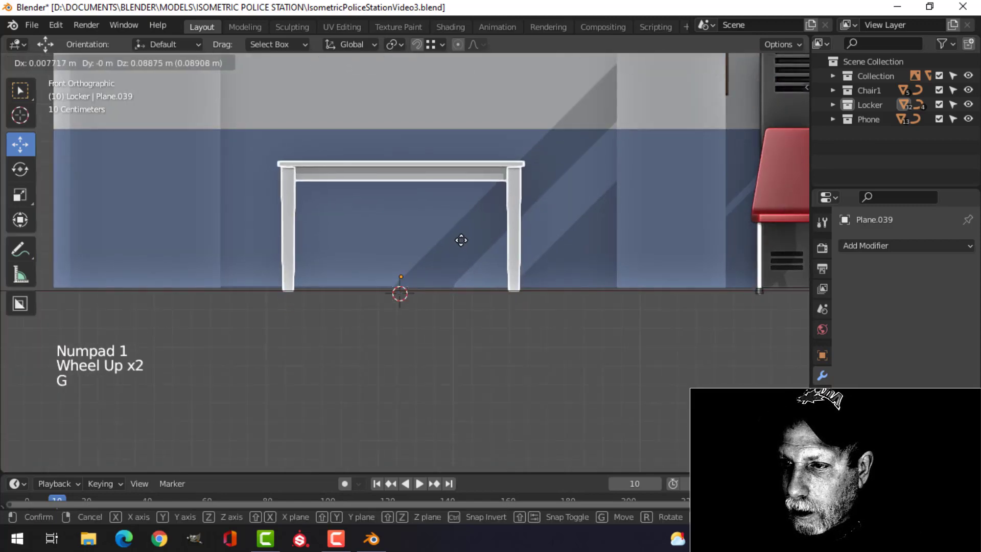
click(461, 239)
scroll(499, 242, down, 4)
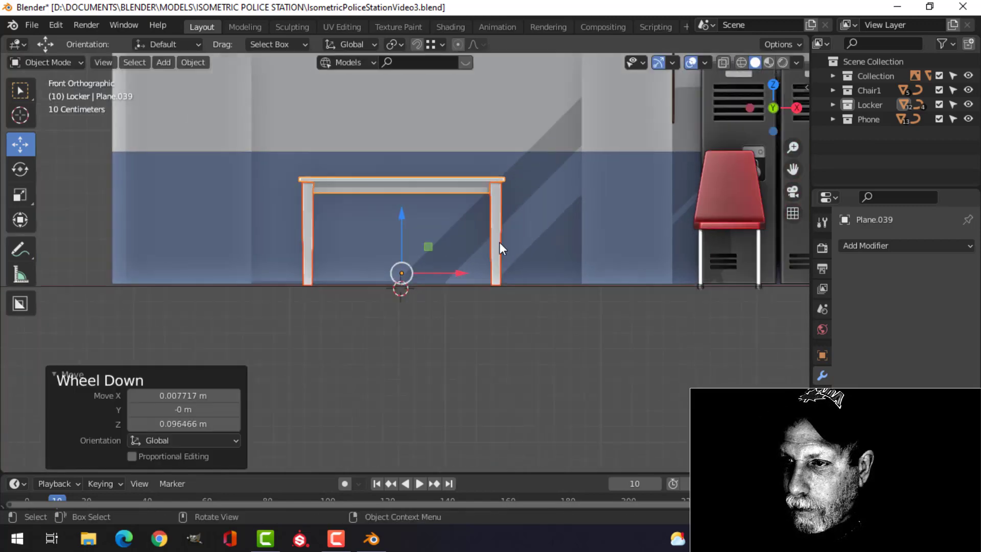
Step: Deselect the table and save the scene file
middle_drag(498, 242, 496, 281)
scroll(490, 310, up, 1)
key(alt+a)
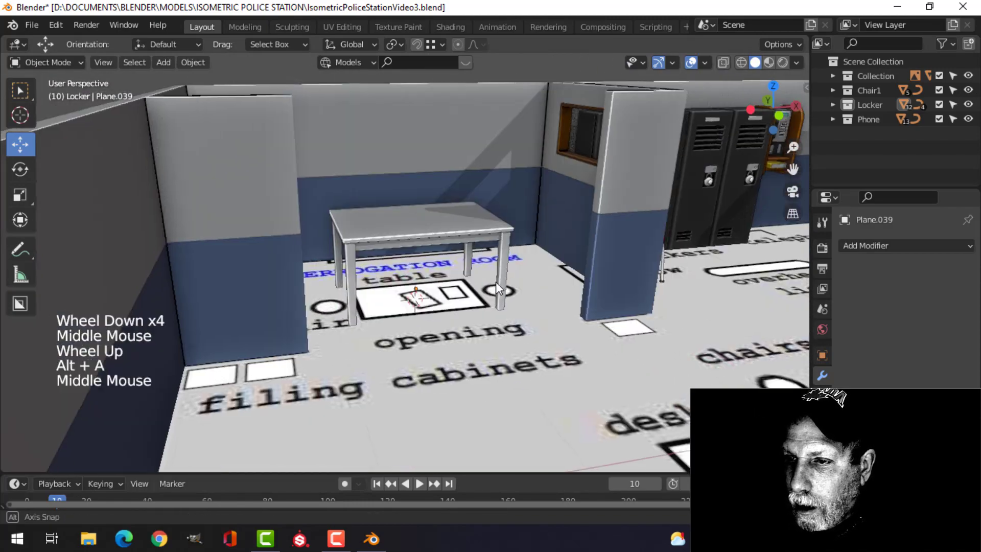
scroll(483, 292, up, 1)
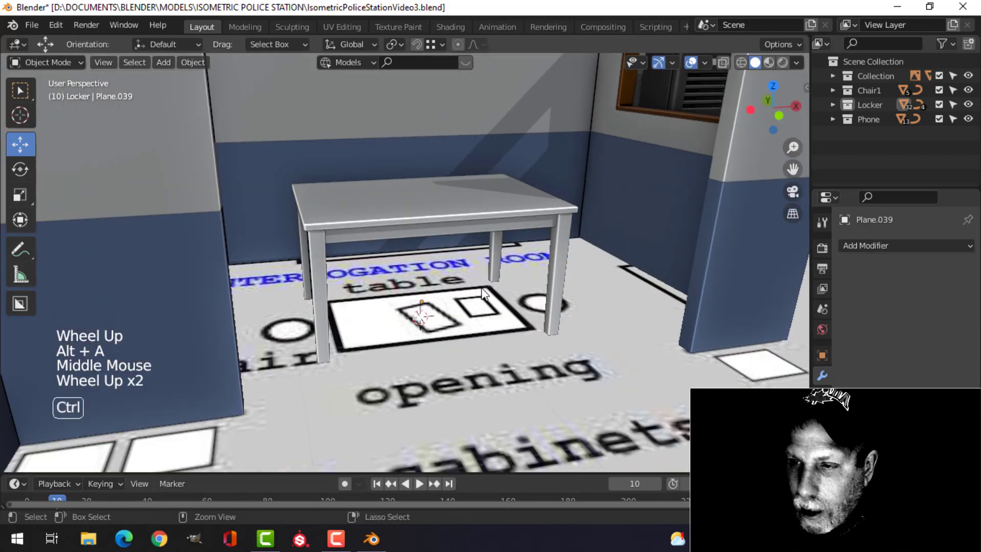
key(ctrl+s)
Step: Move the table's legs and tabletop into a new collection named WoodenTable
click(559, 231)
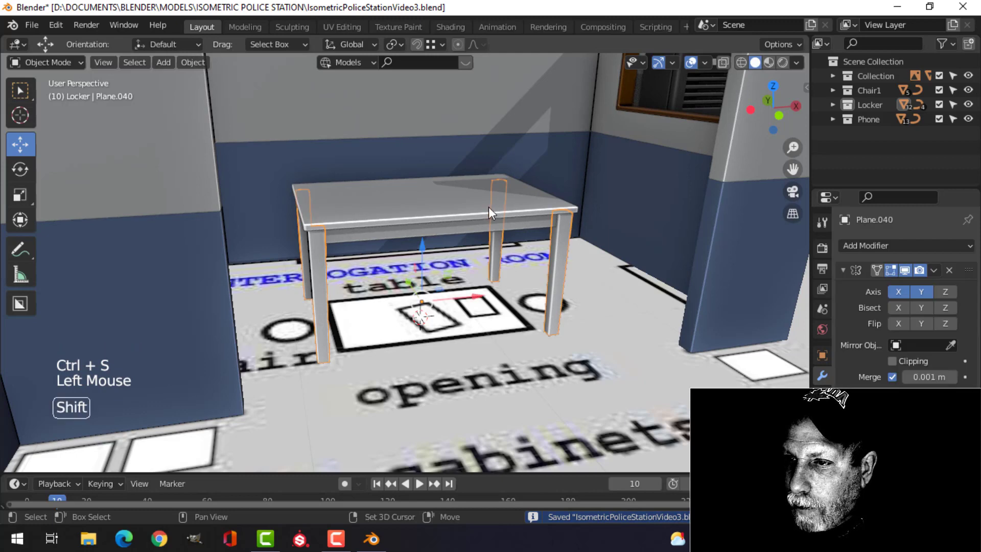
shift+click(459, 241)
key(m)
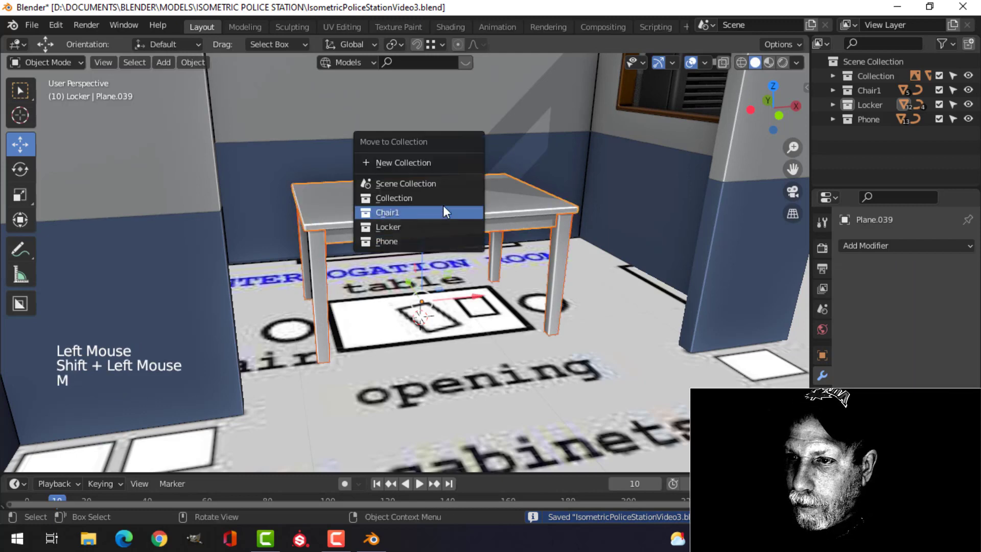
click(430, 162)
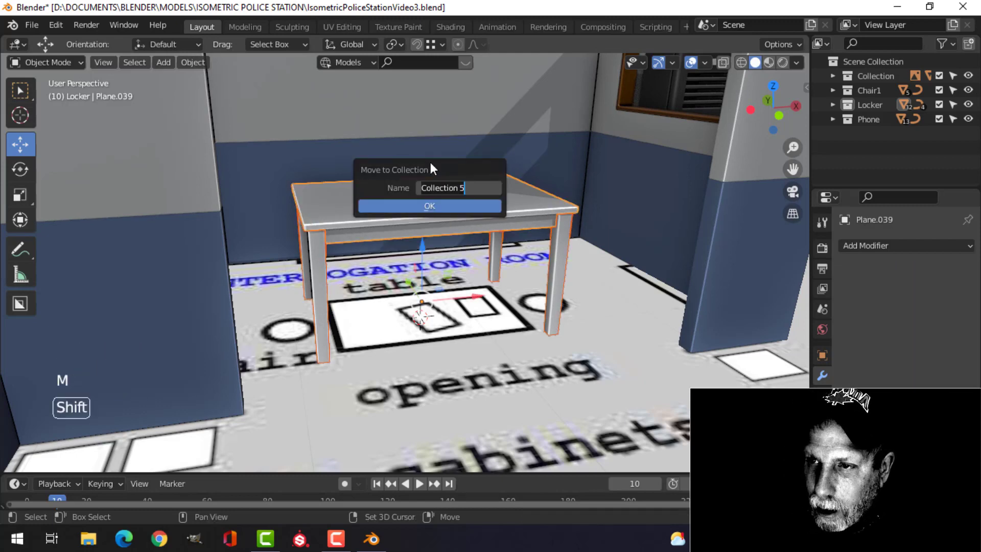
text(WoodenTable)
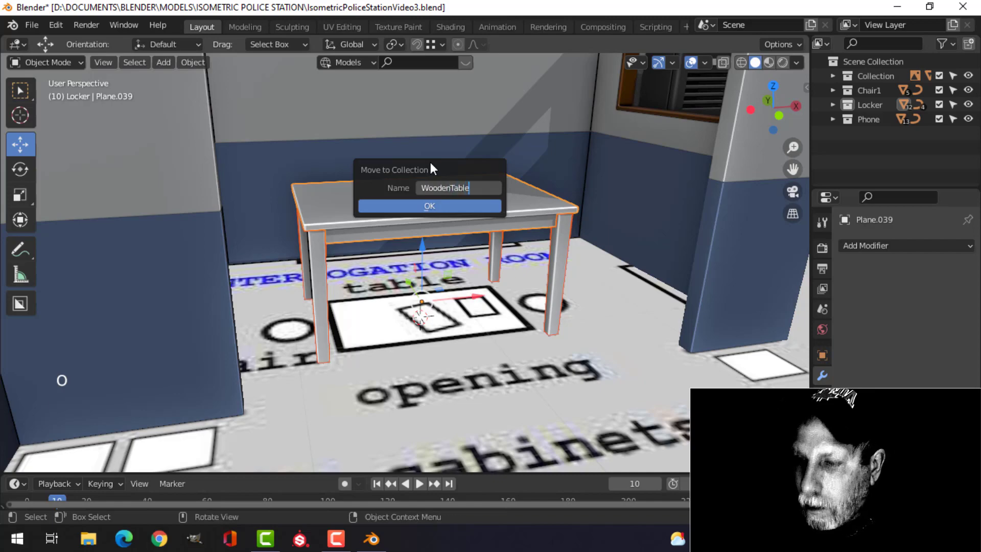
key(Return)
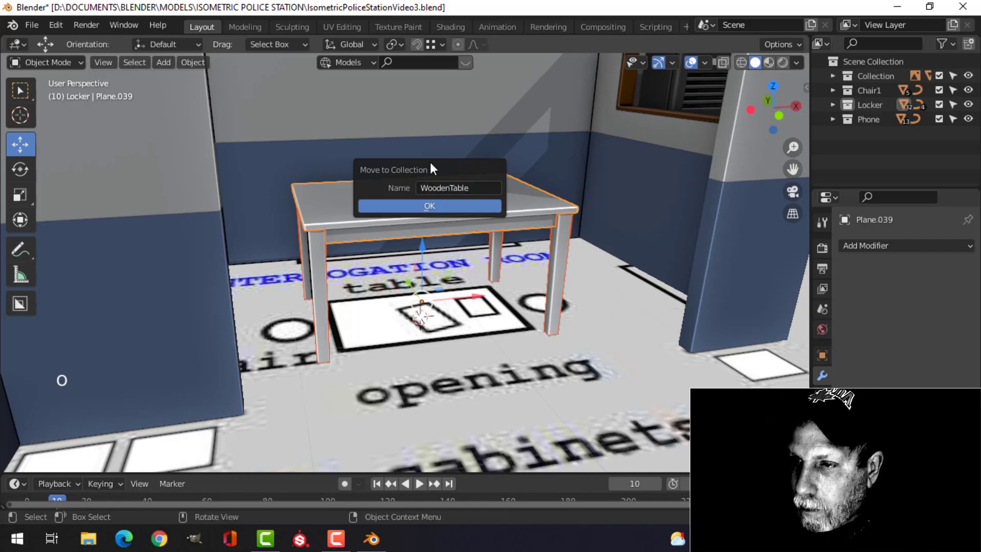
click(448, 205)
scroll(538, 203, down, 4)
key(alt+a)
Step: Copy the hex code 643A02 from the interrogation room window frame's viewport display color
scroll(524, 204, up, 4)
shift+middle_drag(523, 204, 485, 219)
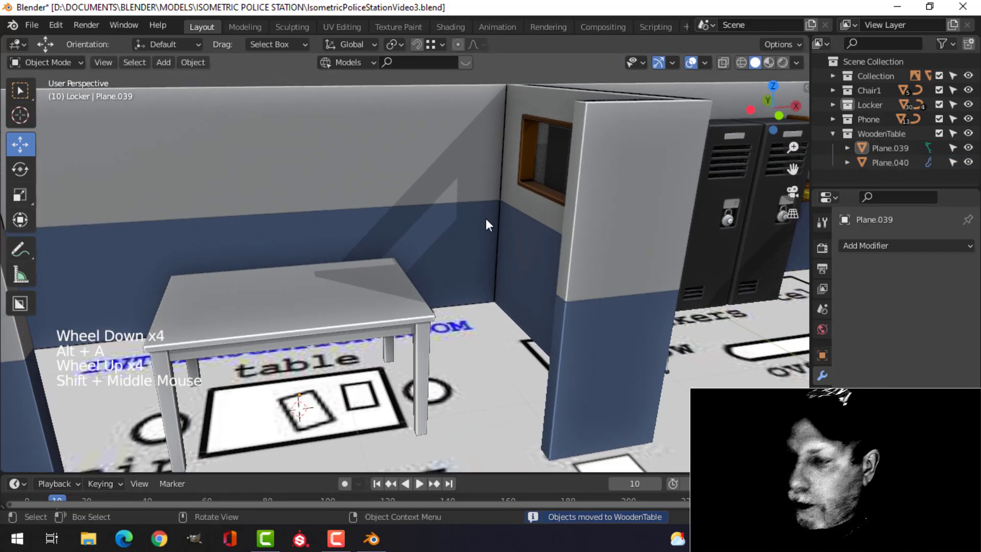
scroll(520, 181, down, 1)
shift+middle_drag(517, 182, 491, 192)
click(491, 190)
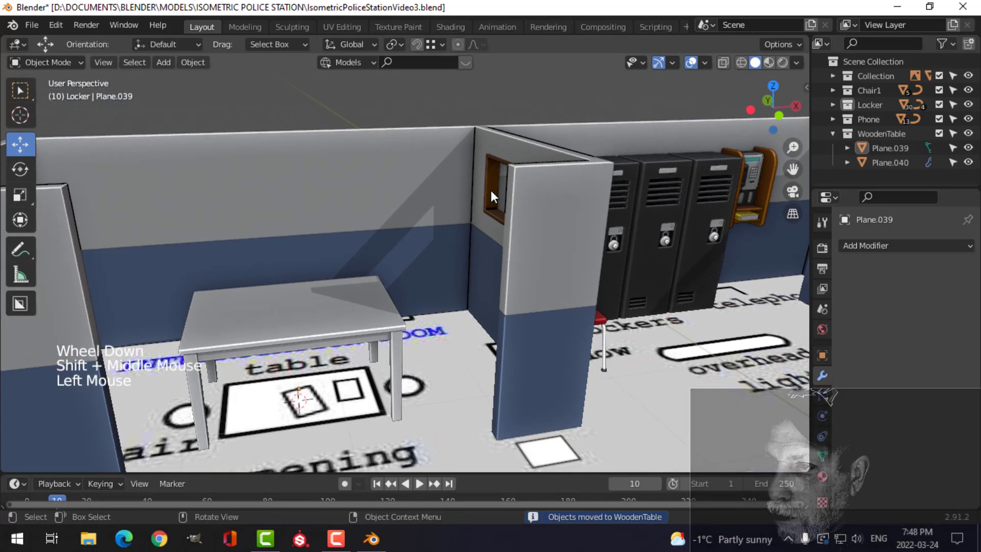
click(822, 356)
scroll(838, 414, down, 12)
click(914, 444)
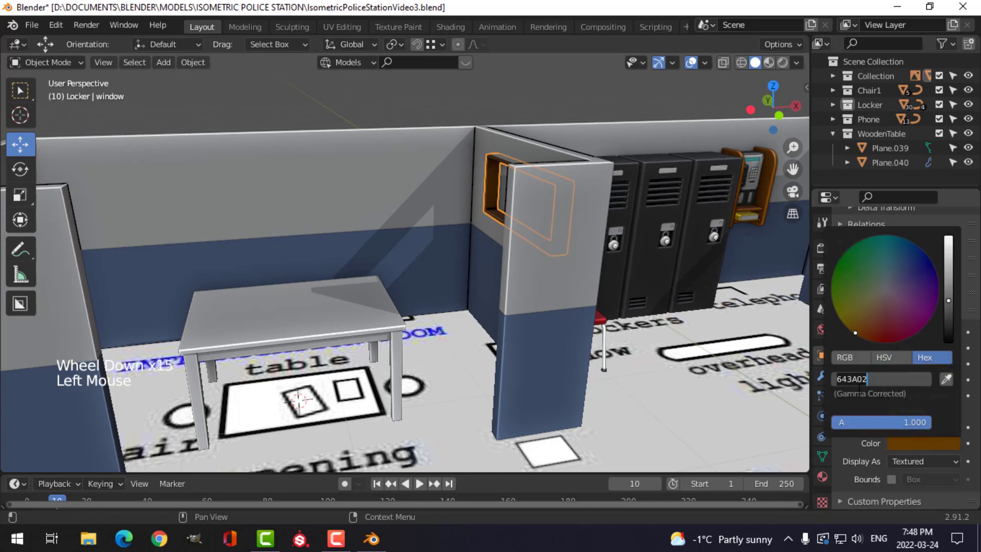
Step: Set the tabletop's viewport display color to hex 643A02
click(288, 331)
click(935, 445)
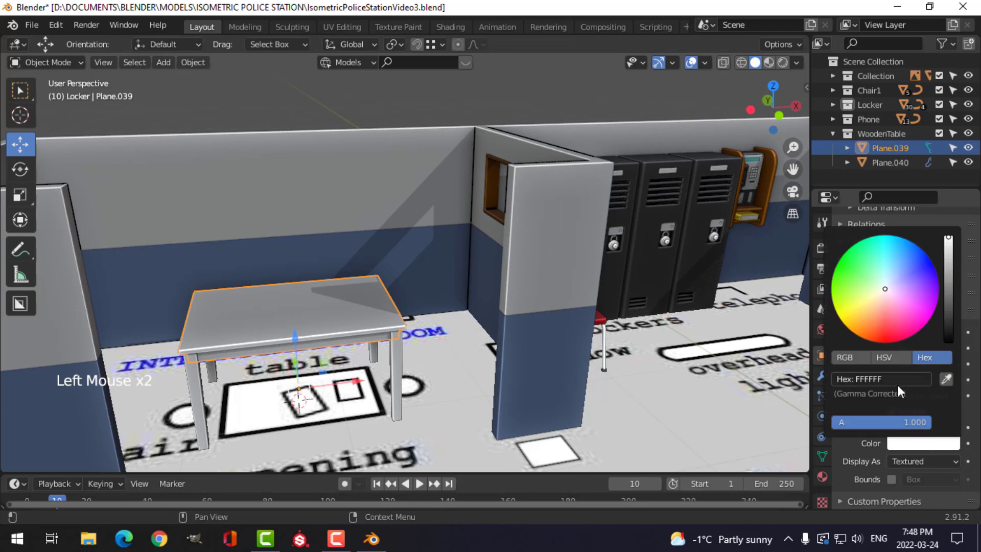
text(643A02)
key(Return)
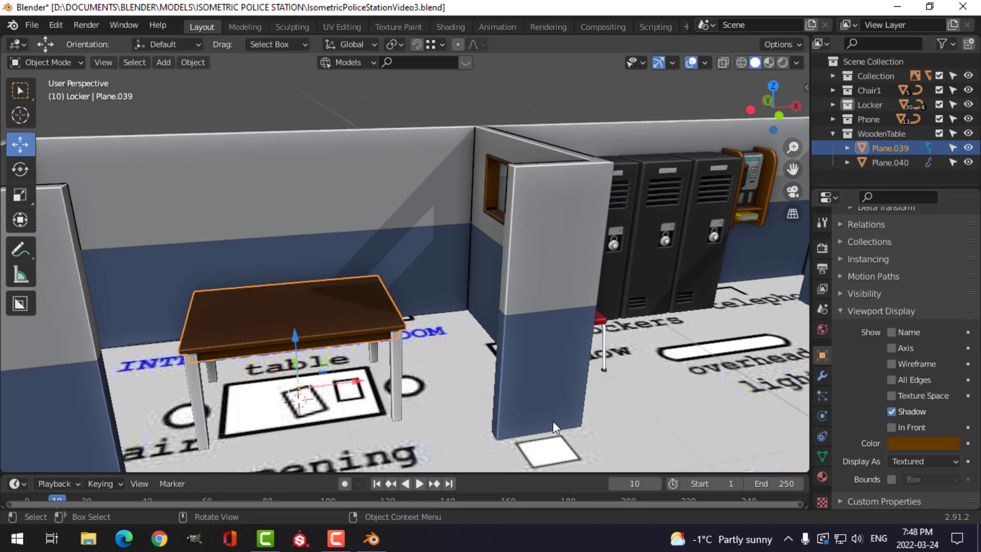
Step: Set the table legs' viewport display color to hex 643A02 and deselect them
click(398, 368)
click(919, 444)
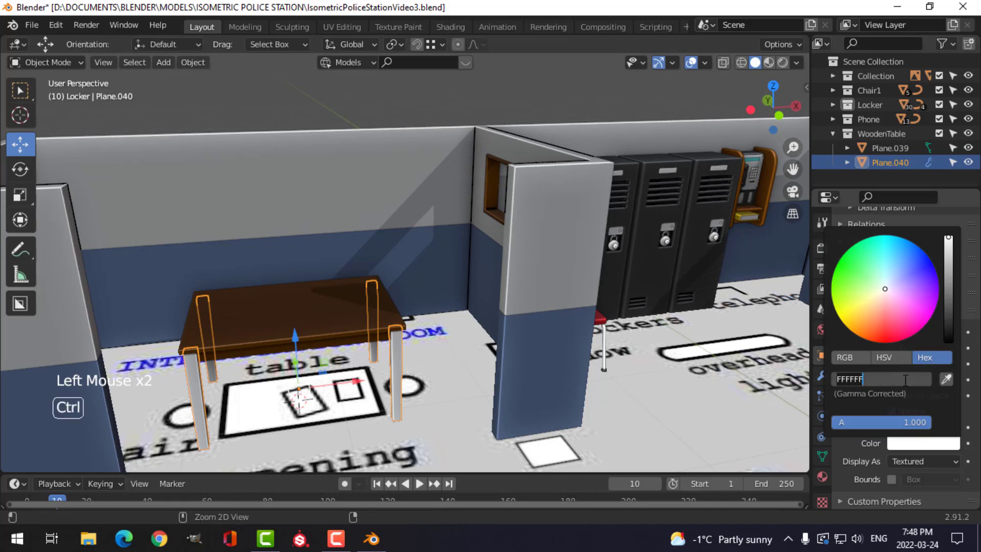
key(Return)
key(alt+a)
scroll(483, 337, down, 2)
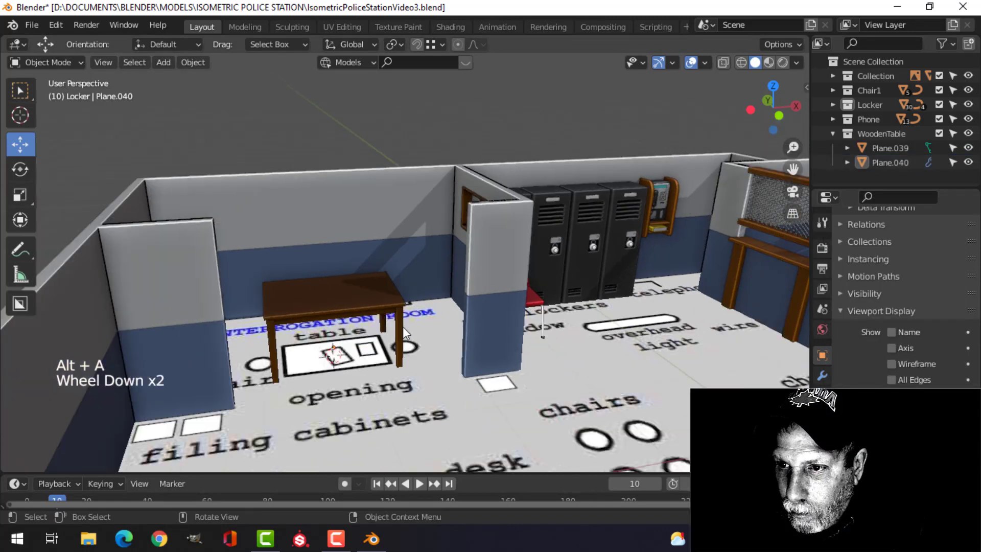
Step: Check the table's face orientation by turning the Face Orientation overlay on and off again
mouse_move(404, 313)
shift+middle_down()
mouse_move(442, 299)
mouse_move(395, 315)
shift+middle_up()
scroll(395, 316, up, 3)
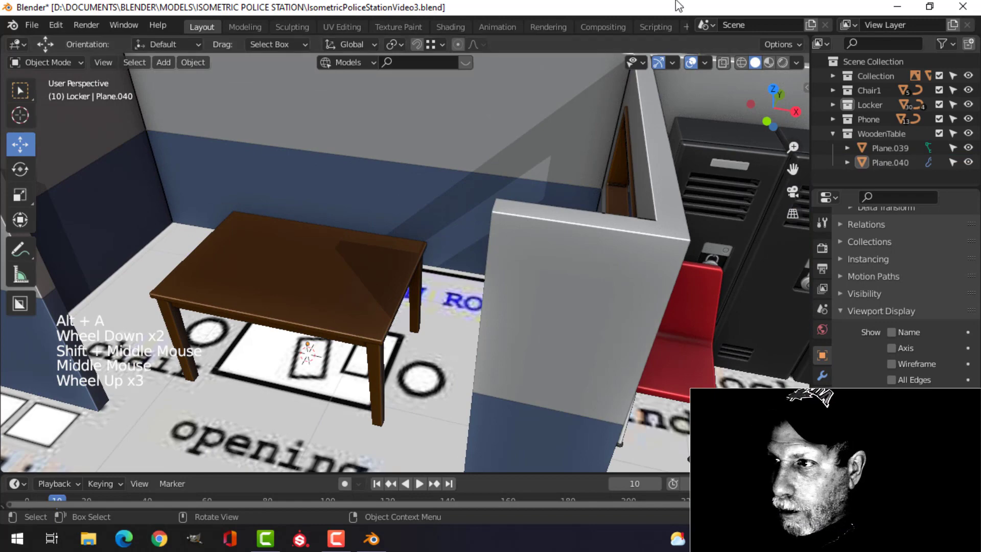
click(704, 62)
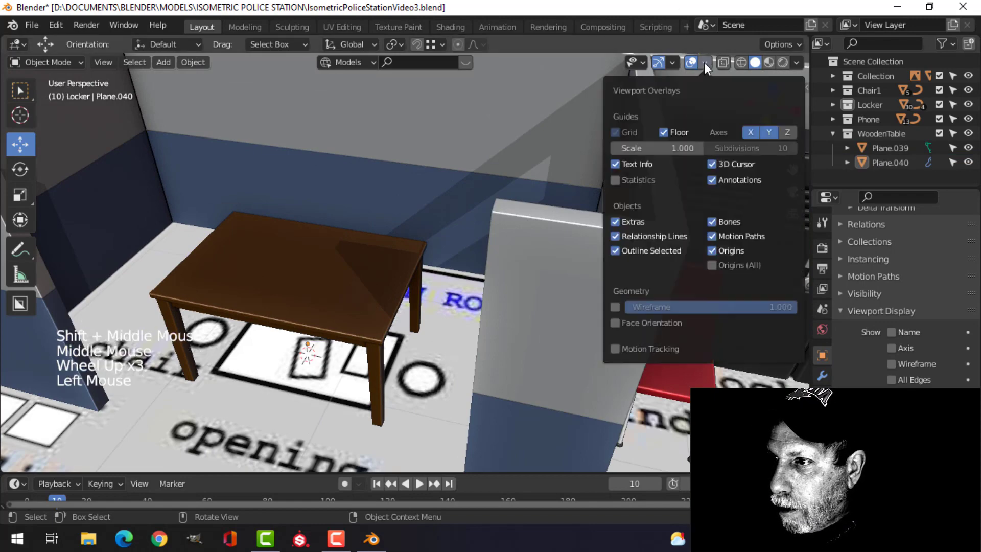
click(662, 320)
click(661, 320)
scroll(478, 296, down, 3)
middle_drag(436, 266, 468, 239)
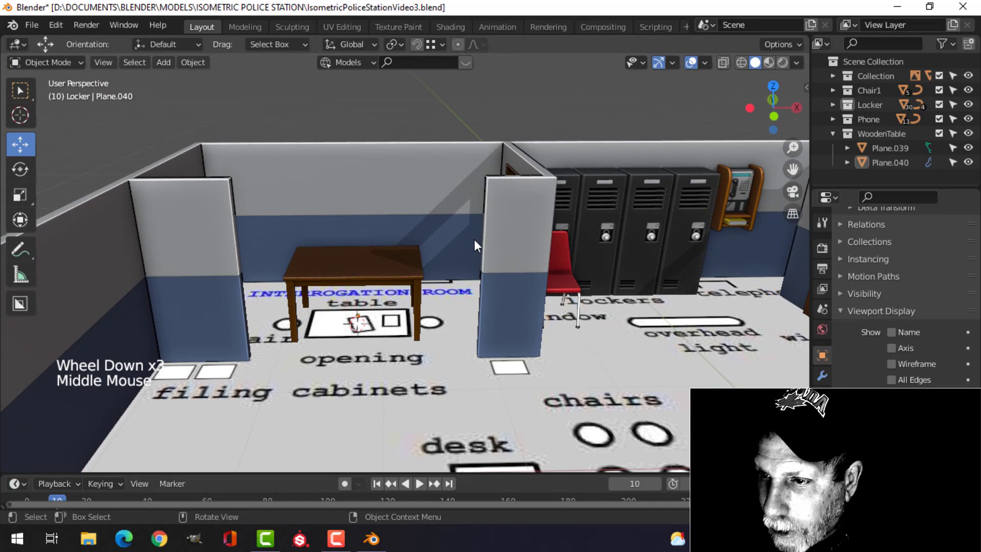
Step: Examine the station's wooden parts, comparing the table with the phone frame and the counter below the wire screen
scroll(474, 240, down, 1)
middle_drag(431, 256, 303, 228)
scroll(403, 243, up, 2)
scroll(376, 251, down, 1)
scroll(366, 258, down, 1)
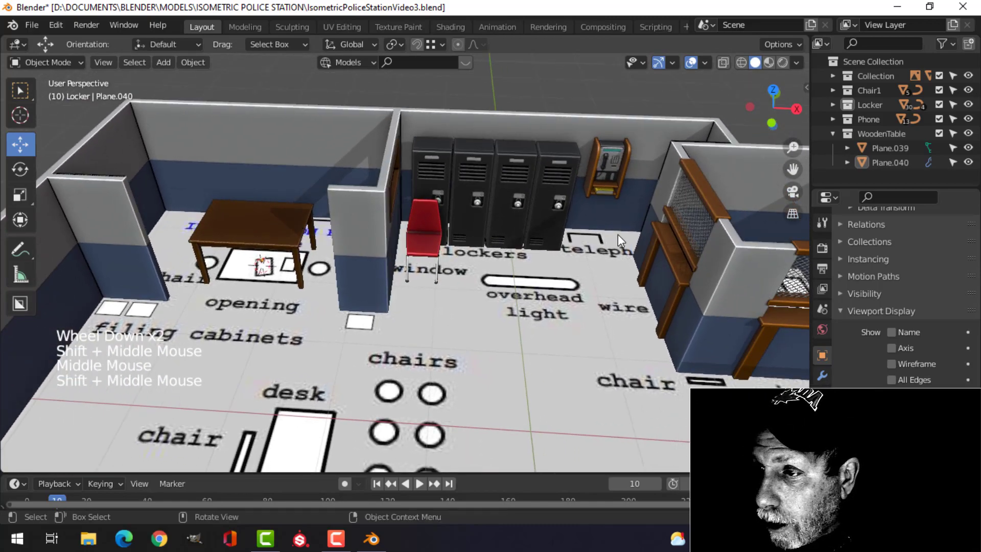
scroll(618, 234, up, 3)
shift+middle_drag(618, 234, 529, 212)
shift+middle_drag(387, 229, 606, 206)
middle_drag(294, 227, 380, 228)
scroll(493, 232, down, 2)
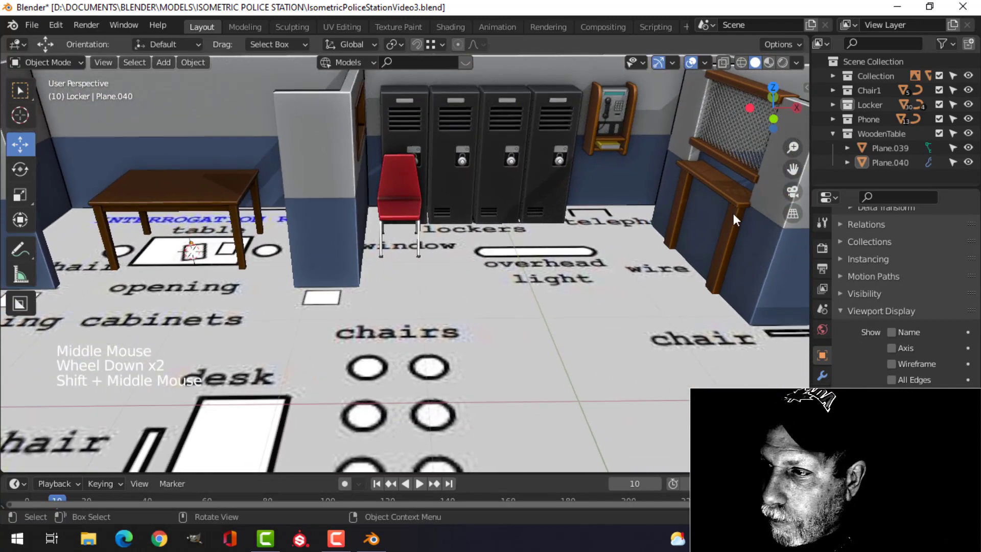
Step: Copy hex code 975703 from the wire-screen counter's viewport display color and apply it to the tabletop
click(726, 187)
click(922, 443)
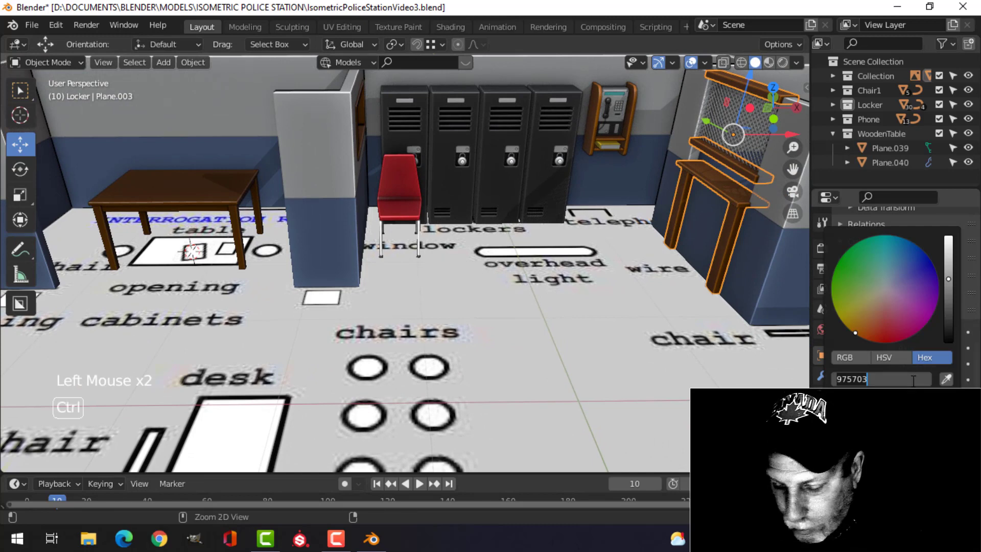
click(196, 188)
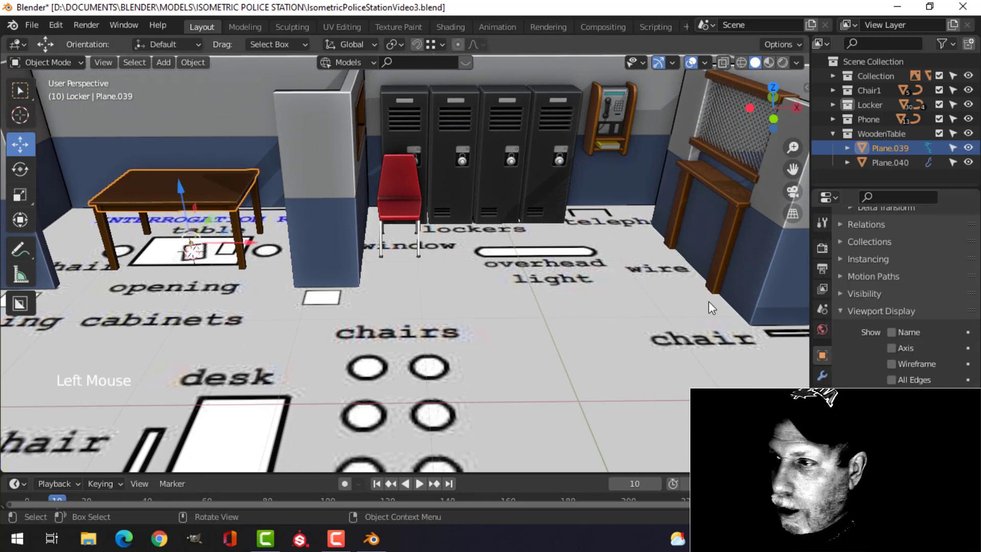
click(923, 443)
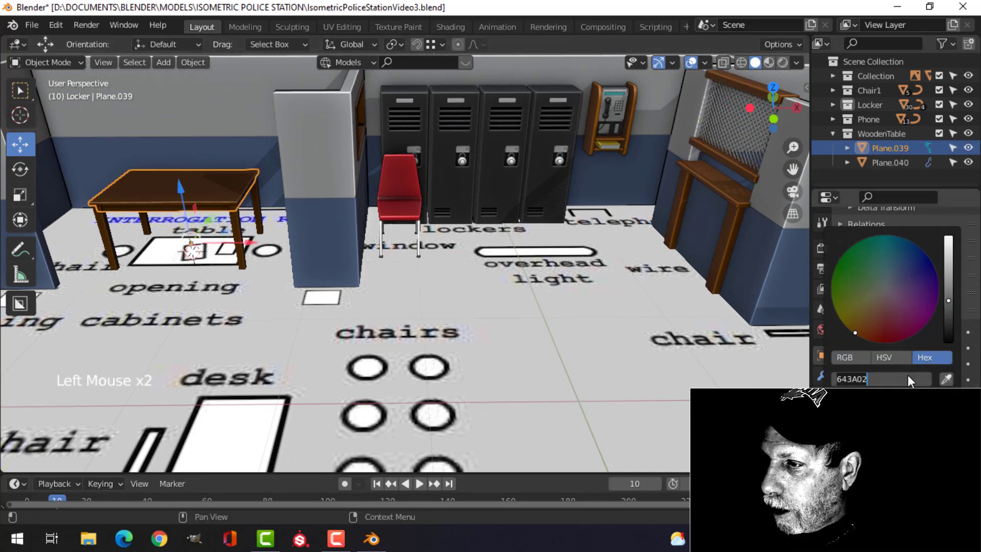
key(Return)
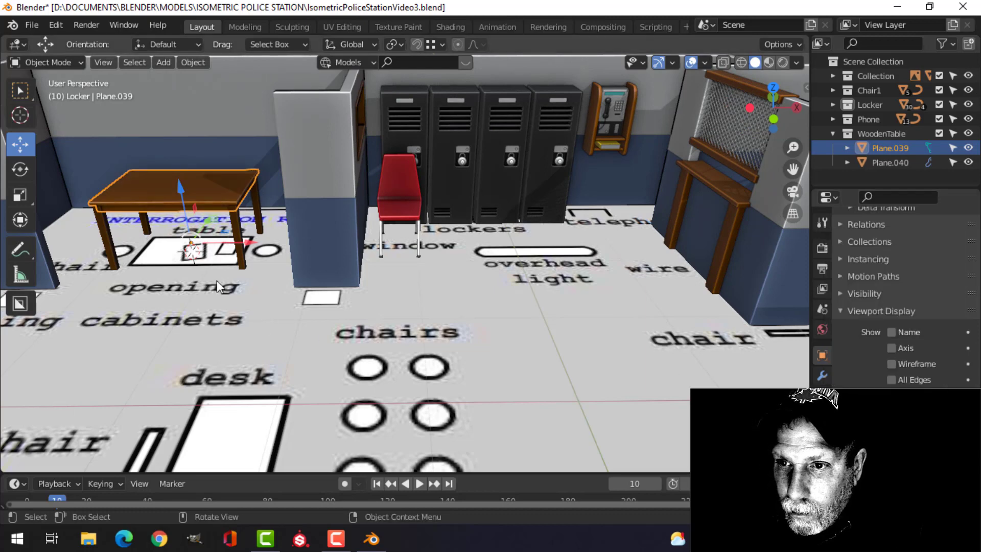
Step: Set the table legs' viewport display color to hex 975703 and deselect them
key(alt+a)
click(237, 236)
click(923, 443)
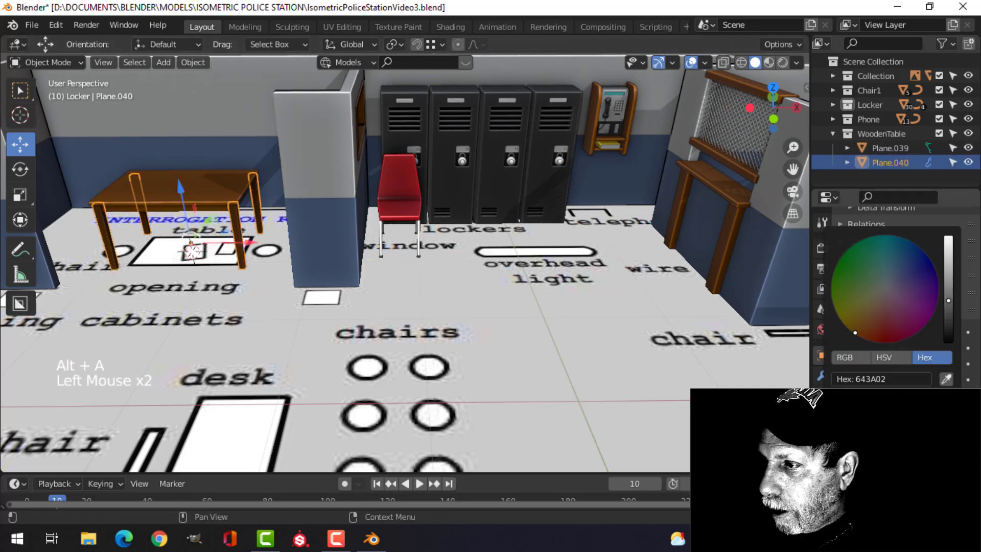
click(907, 378)
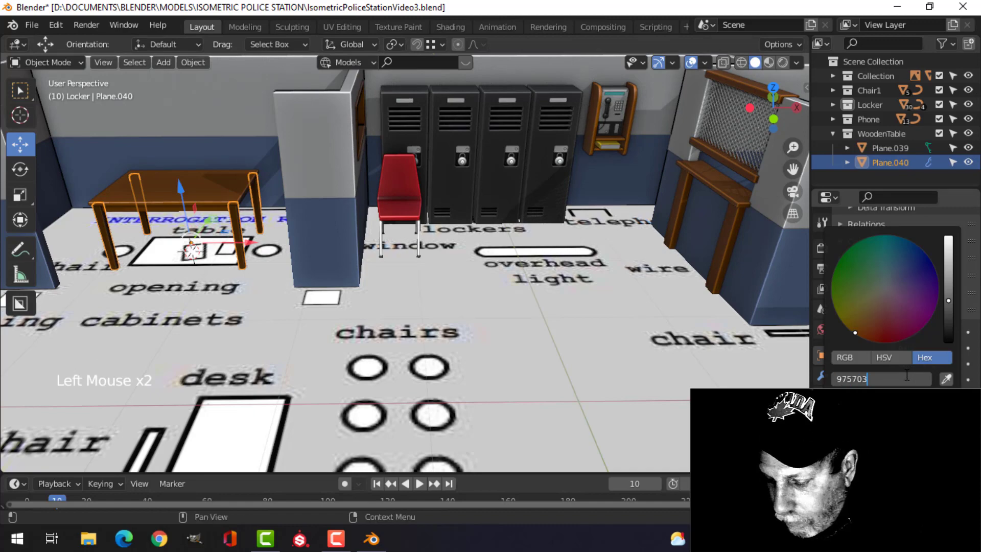
text(975703)
key(Return)
key(alt+a)
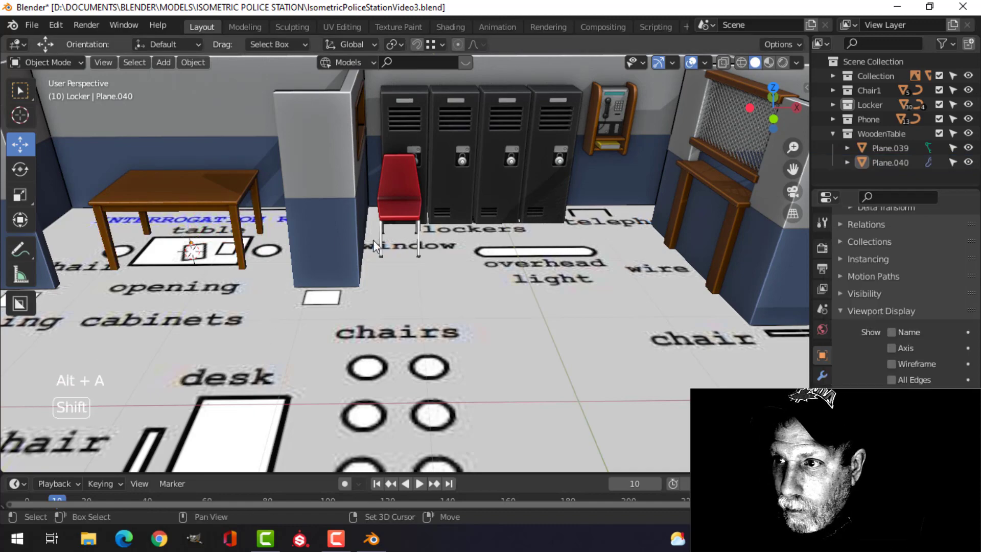
Step: Set the interrogation room window frame's viewport display color to hex 975703 and deselect it
shift+middle_drag(403, 222, 389, 240)
middle_drag(389, 240, 369, 239)
click(336, 152)
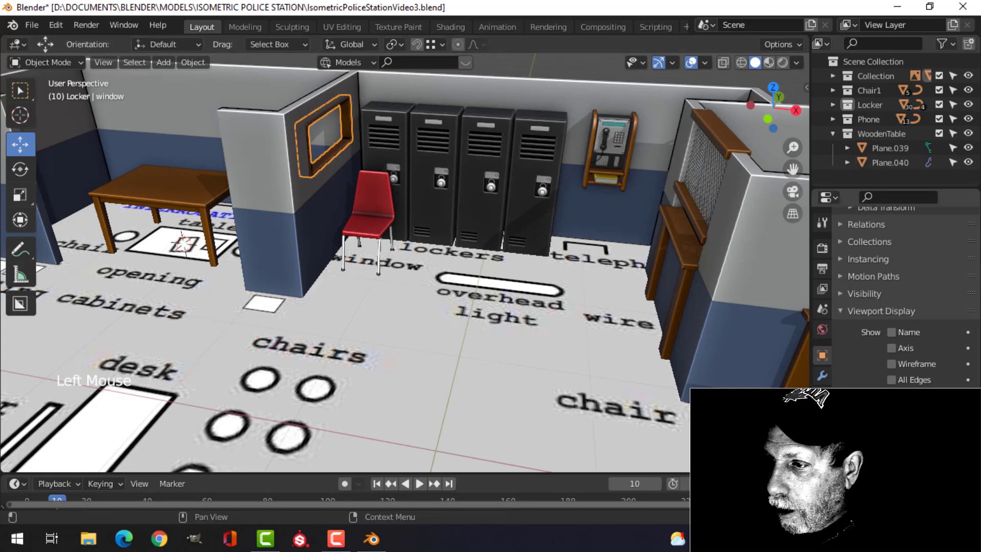
click(922, 445)
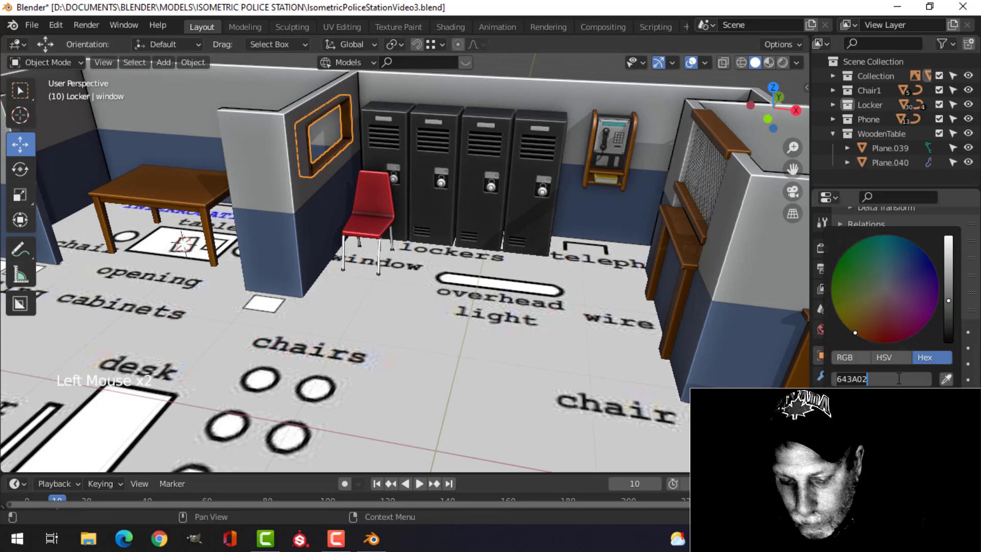
key(alt+a)
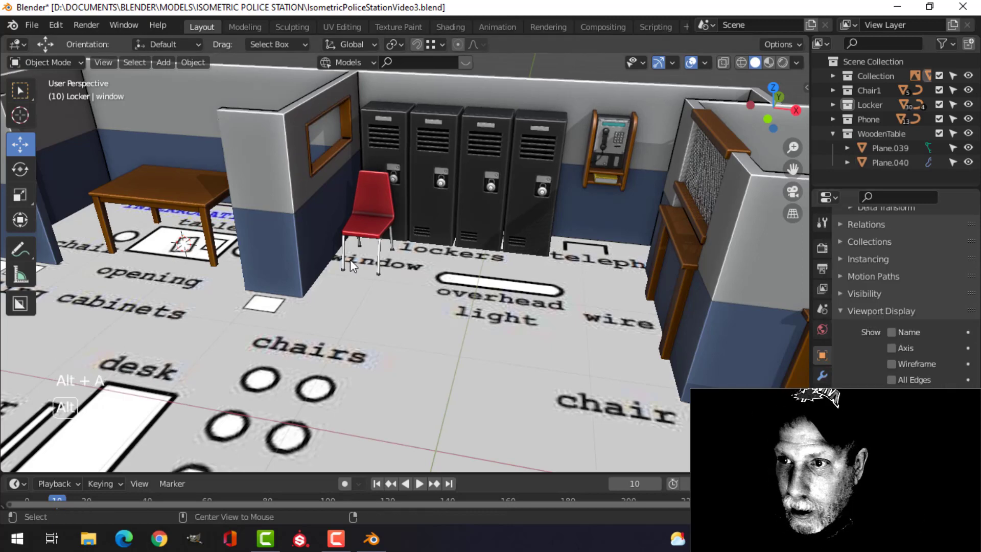
Step: Save the scene file
scroll(350, 259, up, 3)
shift+middle_drag(310, 190, 349, 269)
scroll(358, 244, down, 1)
key(ctrl+s)
Step: Add a mesh plane at the 3D cursor under the interrogation table and scale it down in Edit Mode
scroll(345, 284, down, 1)
scroll(365, 277, up, 2)
scroll(375, 281, down, 1)
key(shift+a)
mouse_move(311, 200)
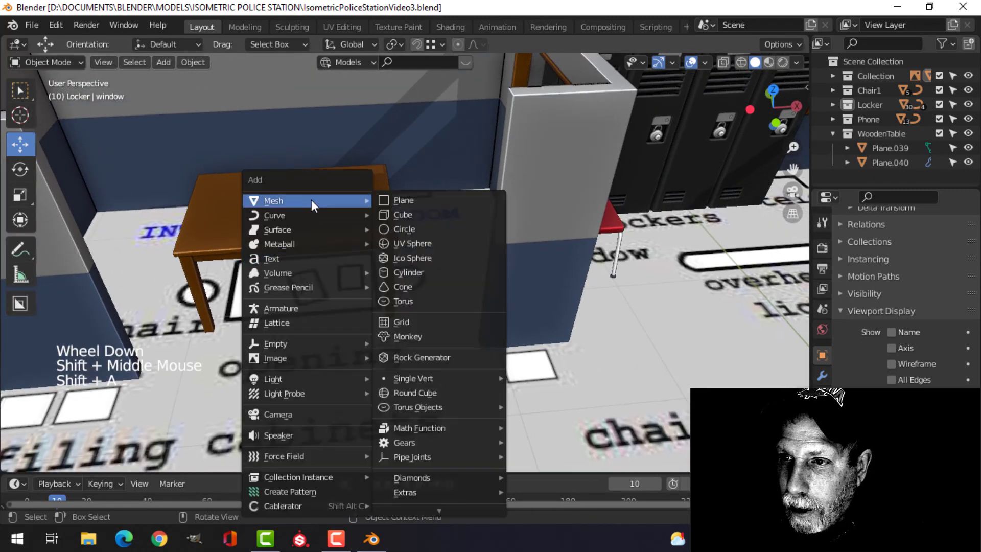
click(406, 206)
scroll(396, 225, down, 2)
key(Tab)
key(s)
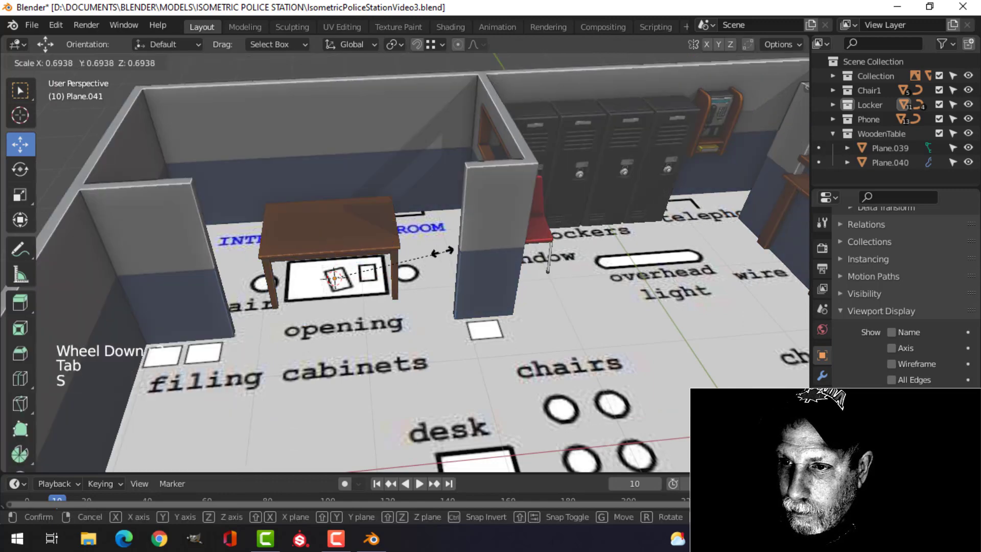
click(373, 261)
Step: Raise the plane about 0.85 m and move it about 1.02 m along X, clear of the table
middle_drag(373, 261, 352, 218)
drag(332, 210, 337, 132)
middle_drag(336, 133, 405, 261)
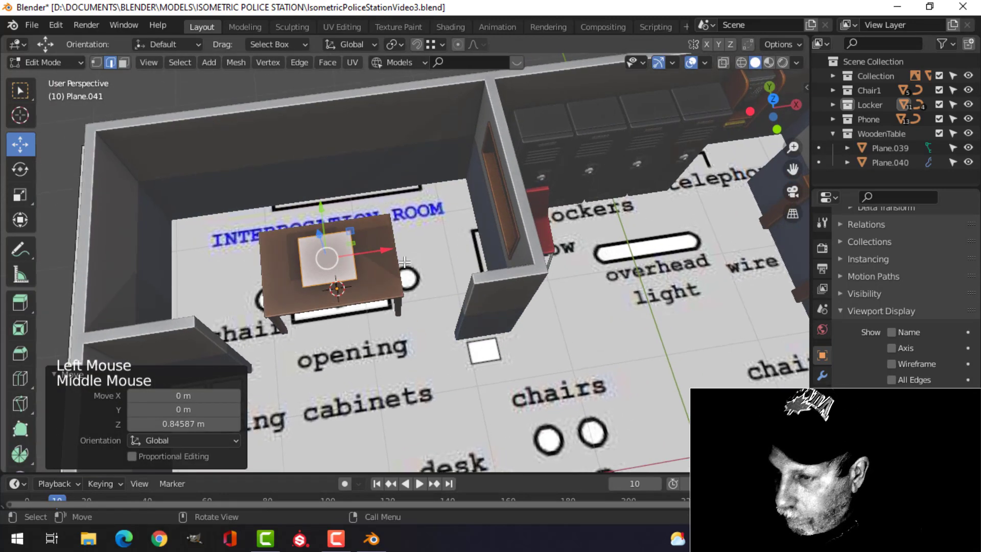
key(KP_7)
drag(380, 280, 474, 286)
shift+middle_drag(472, 301, 458, 225)
scroll(412, 239, up, 3)
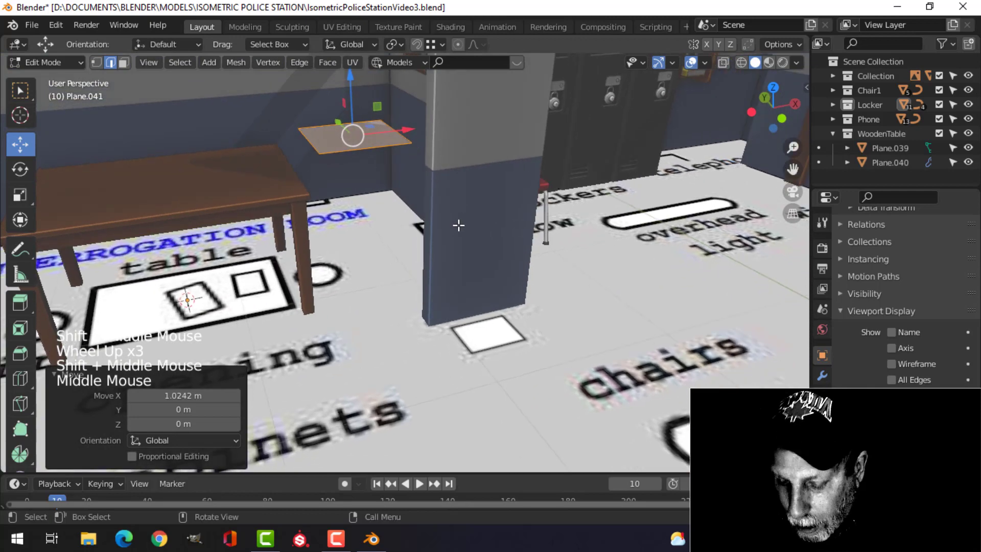
Step: Isolate the new plane in local view, extrude it into a thin slab and deselect it
key(p)
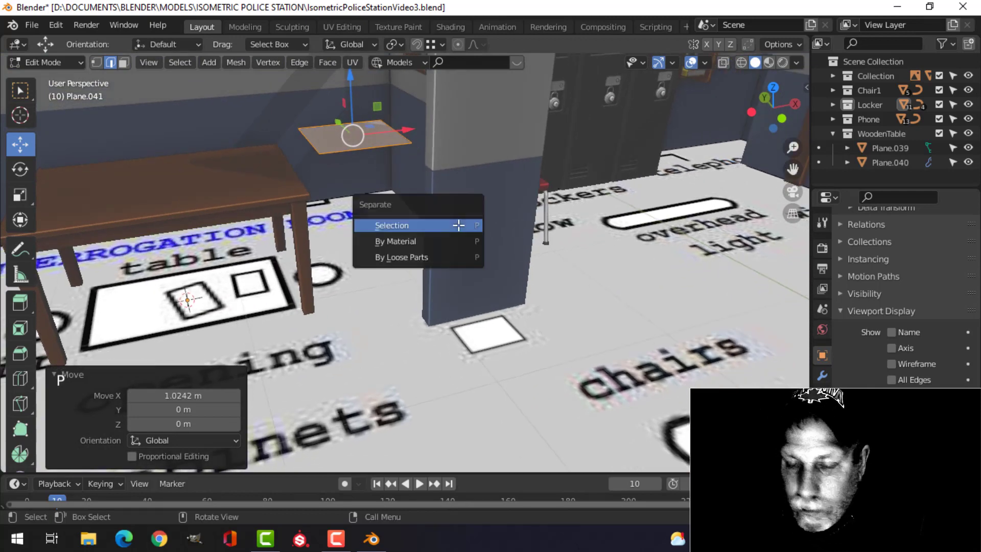
click(459, 225)
key(KP_Divide)
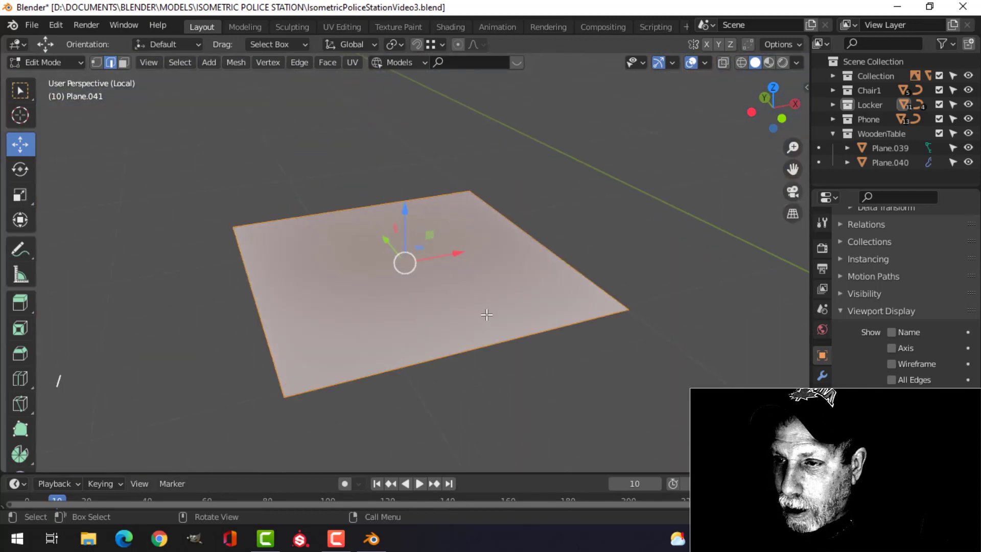
scroll(486, 314, down, 2)
shift+middle_drag(487, 314, 408, 259)
key(e)
click(460, 272)
key(alt+a)
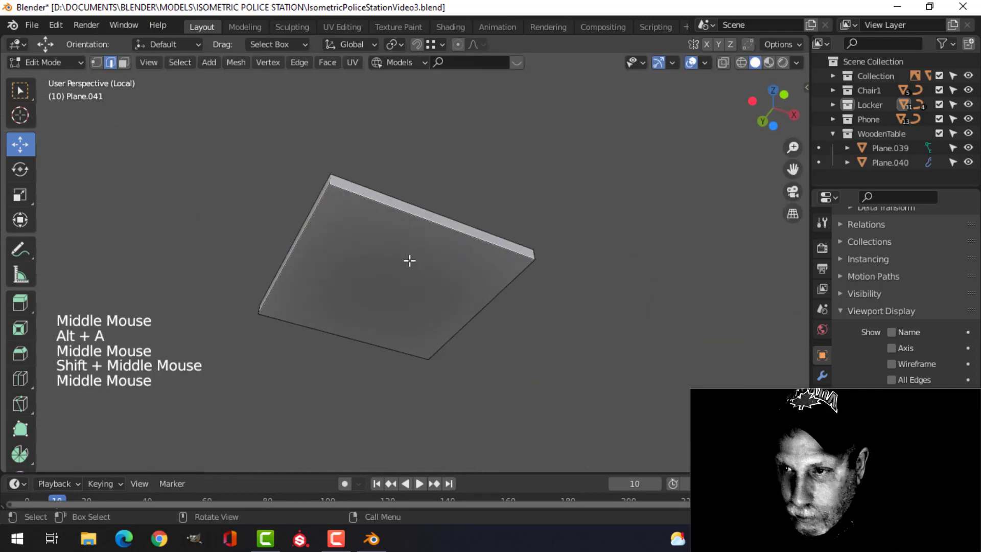
Step: Inset the underside face of the slab by about 0.029 m
key(3)
click(484, 258)
middle_drag(484, 258, 422, 280)
scroll(431, 272, down, 1)
middle_drag(421, 280, 509, 268)
scroll(495, 258, up, 2)
key(i)
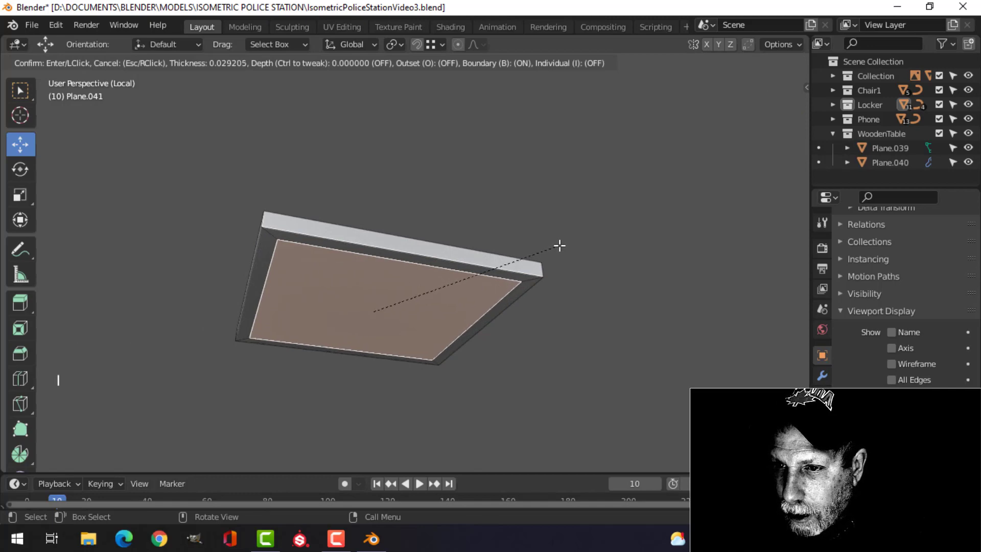
click(559, 246)
Step: Extrude the inset underside face downward by about 0.043 m
shift+middle_drag(559, 246, 525, 236)
key(e)
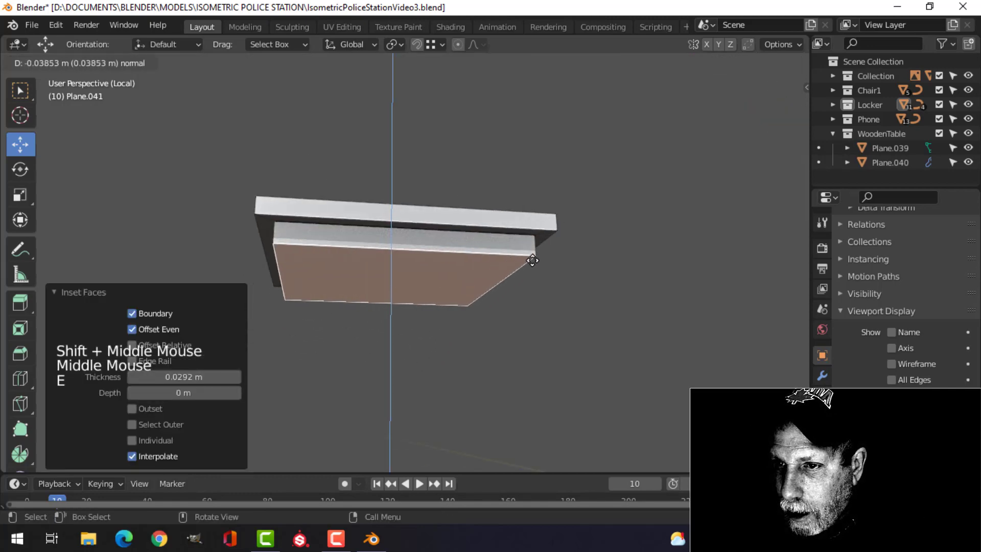
click(532, 262)
Step: Inset the lower face by about 0.013 m and extrude it inward to form a shallow recess
key(i)
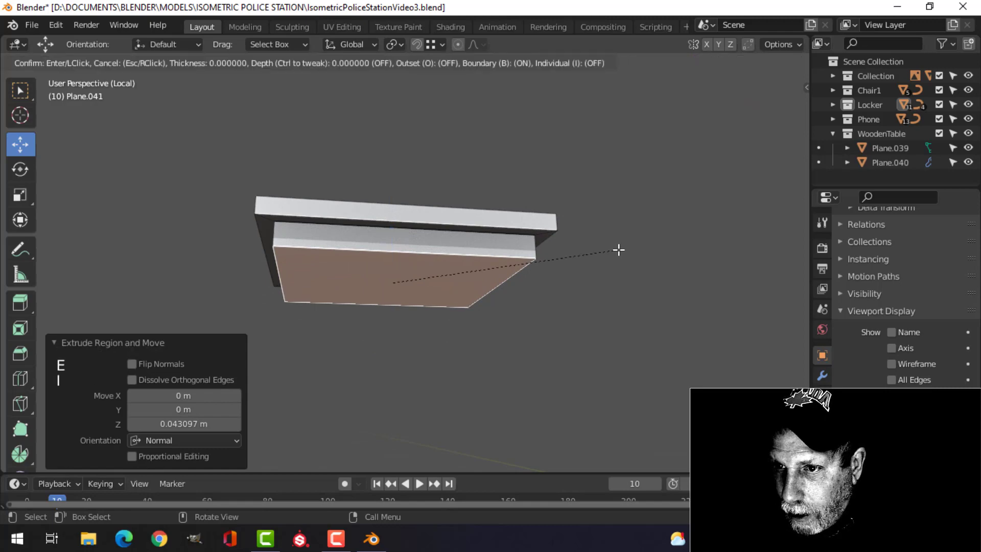
key(e)
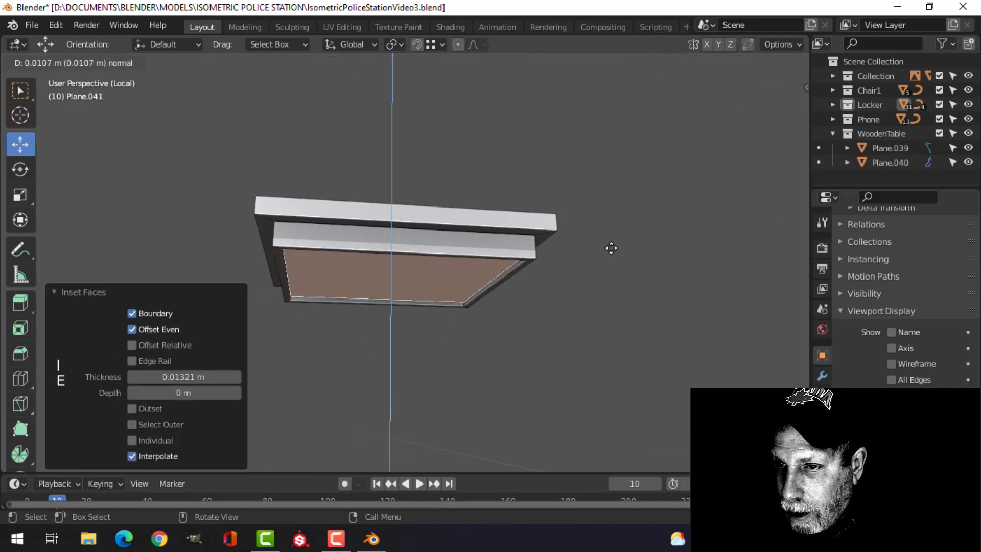
click(611, 246)
Step: Duplicate the recessed face, move the copy straight down below the slab and separate it into its own object
middle_drag(608, 247, 498, 241)
scroll(490, 274, down, 2)
middle_drag(498, 241, 488, 285)
key(shift+d)
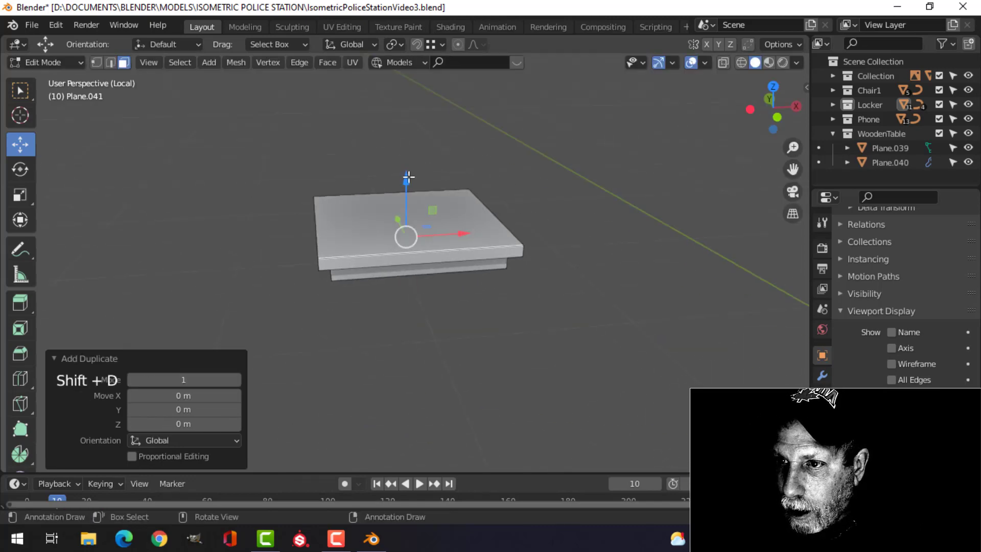
click(422, 256)
key(p)
click(573, 247)
key(Tab)
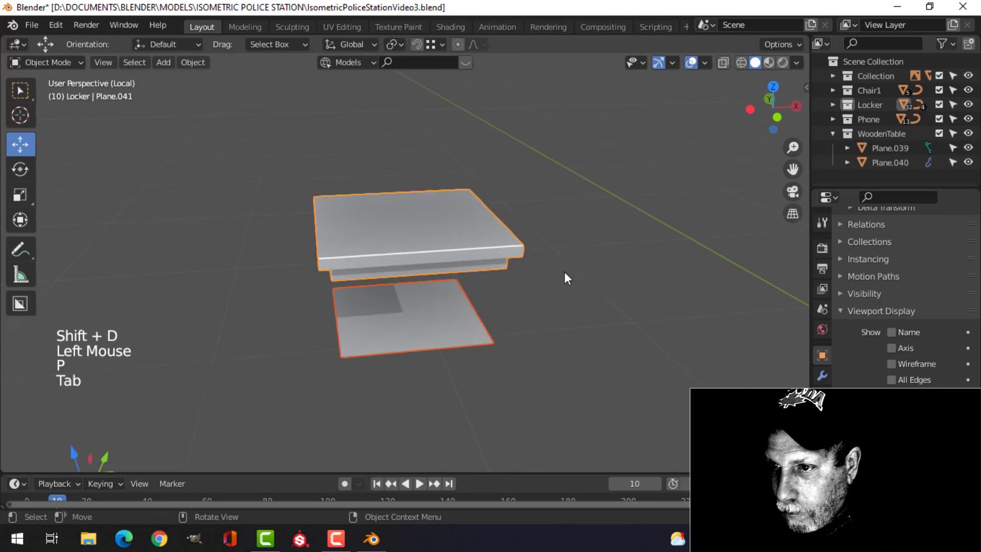
Step: Scale the whole mesh of the separated plane down to about 0.36 of its size
click(462, 308)
key(Tab)
key(a)
key(s)
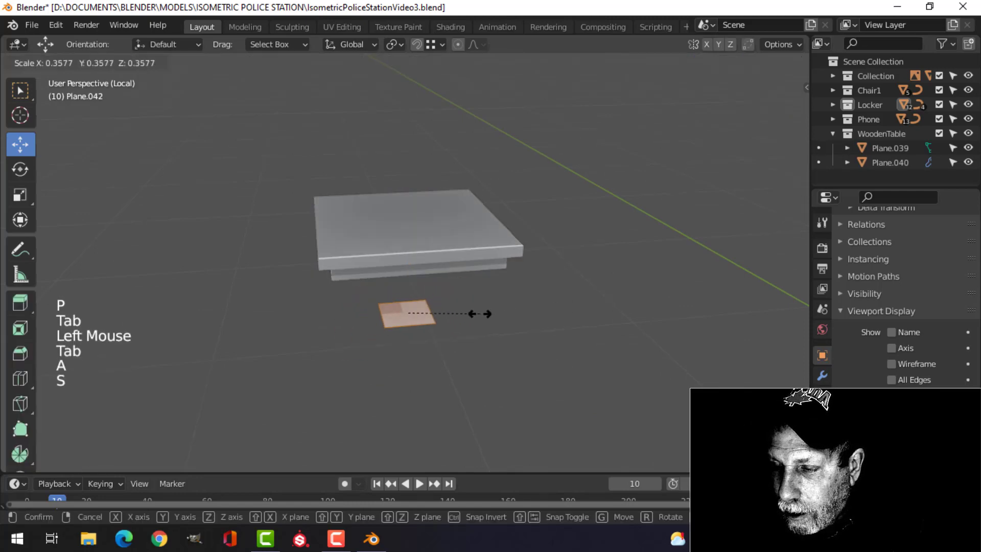
click(488, 314)
scroll(445, 270, up, 3)
mouse_move(444, 271)
middle_down()
mouse_move(460, 252)
mouse_move(506, 247)
mouse_move(551, 275)
mouse_move(353, 235)
mouse_move(366, 213)
mouse_move(436, 198)
mouse_move(460, 276)
mouse_move(465, 259)
mouse_move(457, 268)
middle_up()
scroll(500, 277, up, 2)
scroll(465, 259, down, 3)
mouse_move(457, 268)
middle_down()
mouse_move(410, 297)
mouse_move(461, 284)
middle_up()
key(Tab)
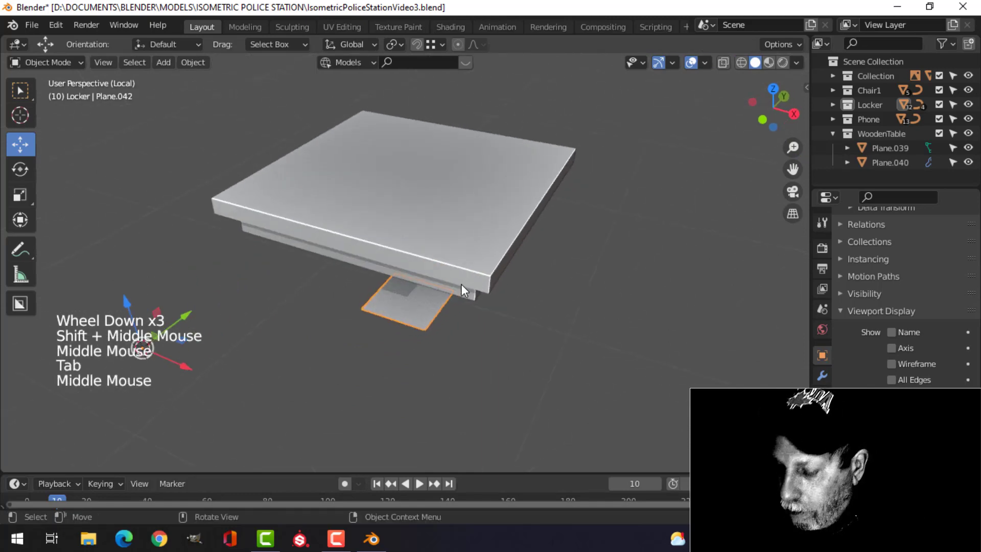
Step: Taper the slab by scaling the corner edges of one side, including the lower block's, to 0.925 along Y
key(KP_7)
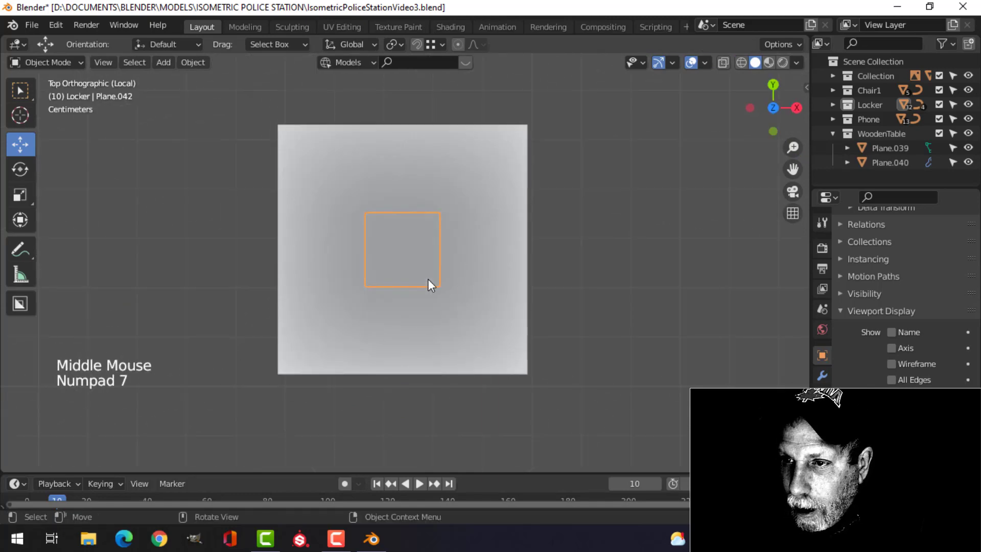
scroll(587, 256, down, 2)
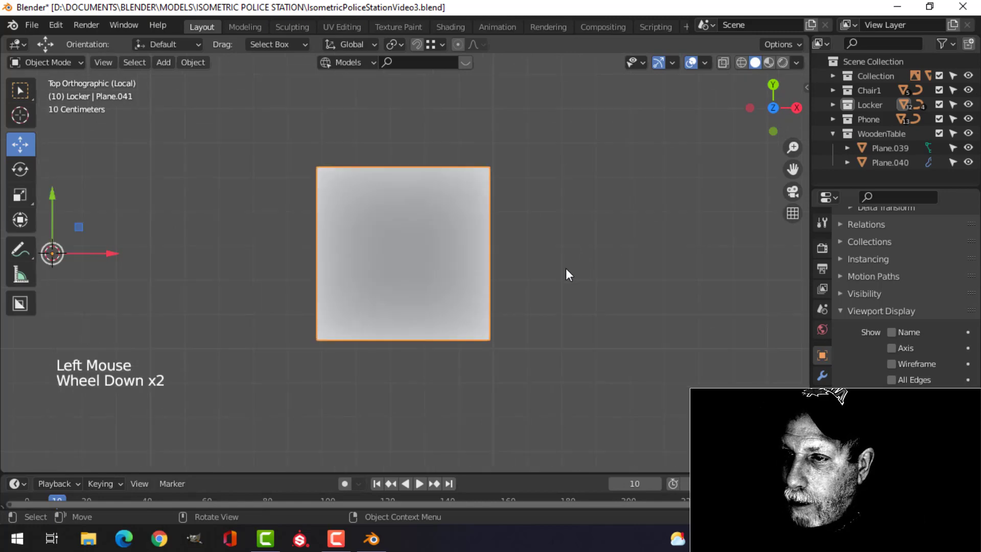
middle_drag(566, 268, 452, 231)
scroll(445, 210, up, 2)
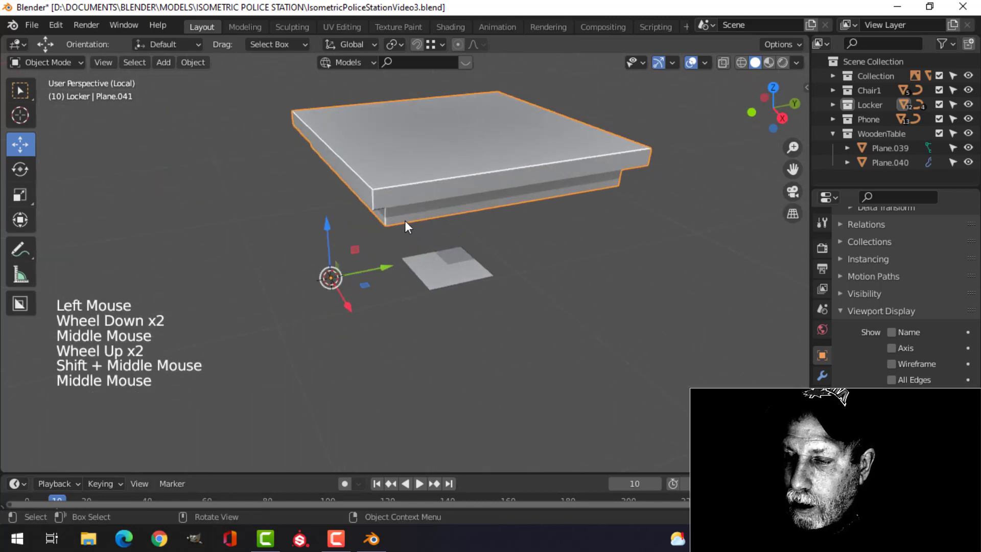
key(Tab)
key(2)
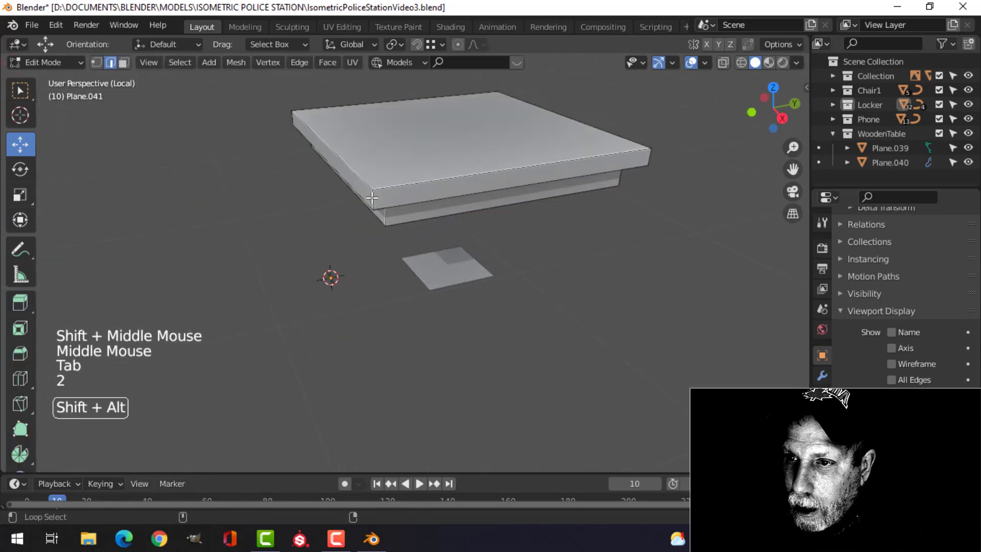
middle_drag(601, 219, 677, 254)
alt+shift+click(644, 200)
key(s)
key(y)
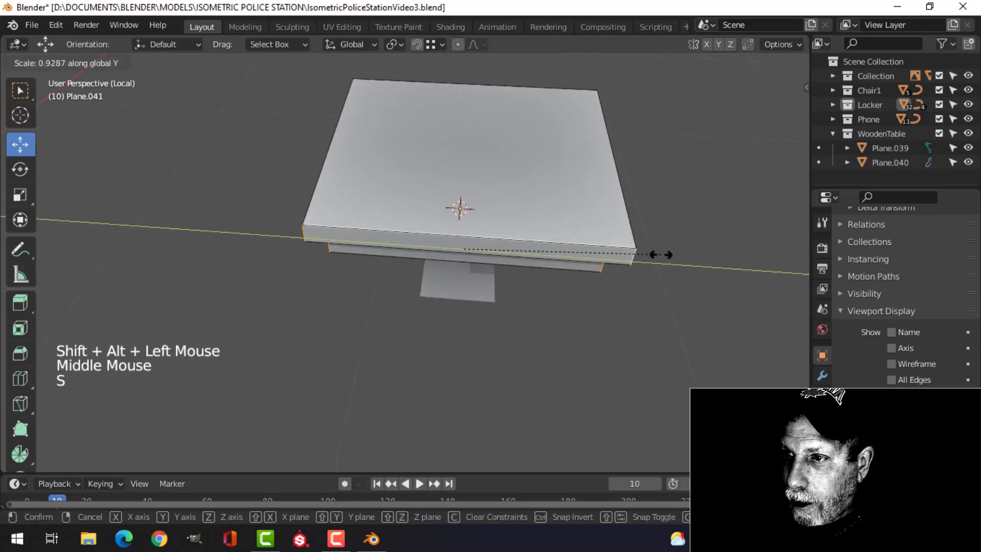
click(569, 267)
Step: Scale the same corner edges inward along Y once more for a stronger taper and return to Object Mode
middle_drag(569, 267, 607, 271)
key(s)
key(y)
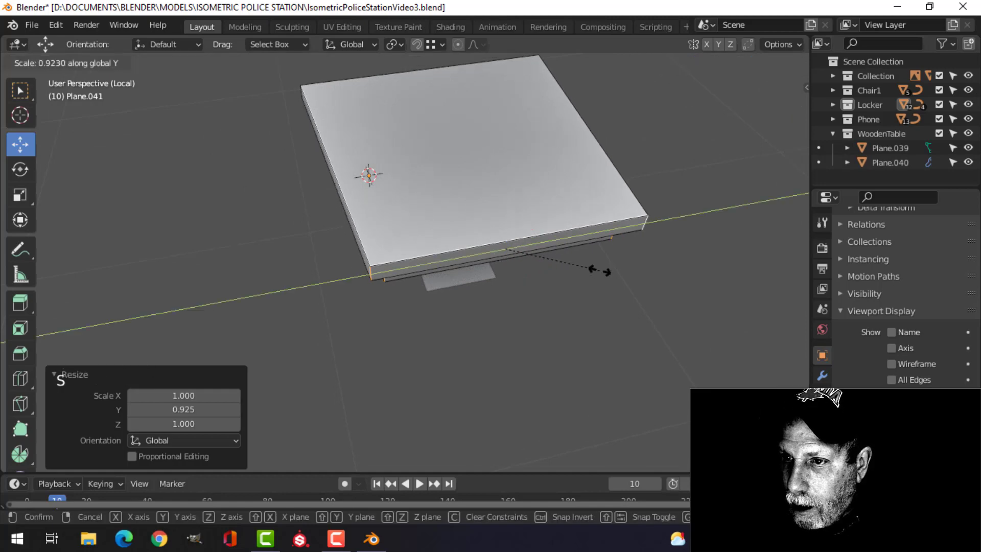
click(601, 269)
middle_drag(407, 280, 455, 245)
key(Tab)
scroll(362, 234, down, 3)
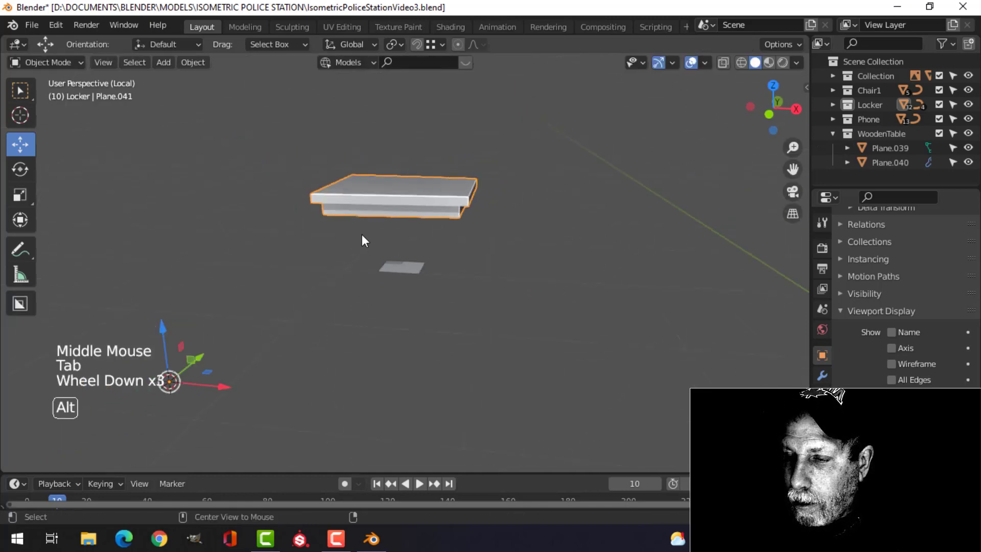
Step: Select the vertical edges at all four corners of the slab and lower block, and try a 4-segment bevel on them
key(alt+a)
middle_drag(362, 234, 414, 248)
scroll(415, 248, up, 2)
scroll(415, 248, up, 1)
click(366, 191)
key(Tab)
key(alt+a)
alt+shift+click(329, 213)
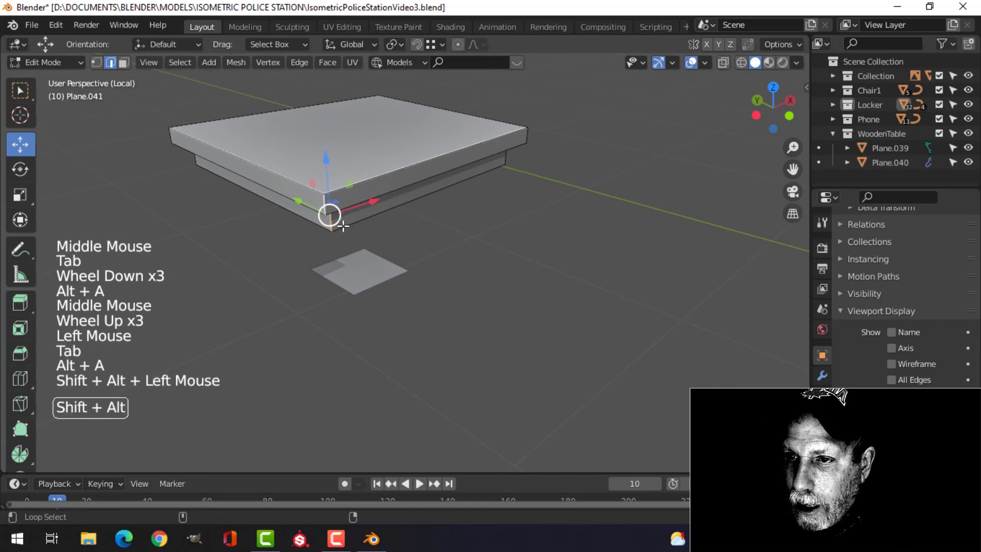
middle_drag(329, 212, 428, 246)
alt+shift+click(209, 224)
middle_drag(208, 223, 464, 286)
alt+shift+click(398, 199)
alt+shift+click(410, 178)
scroll(409, 179, up, 2)
middle_drag(464, 286, 463, 300)
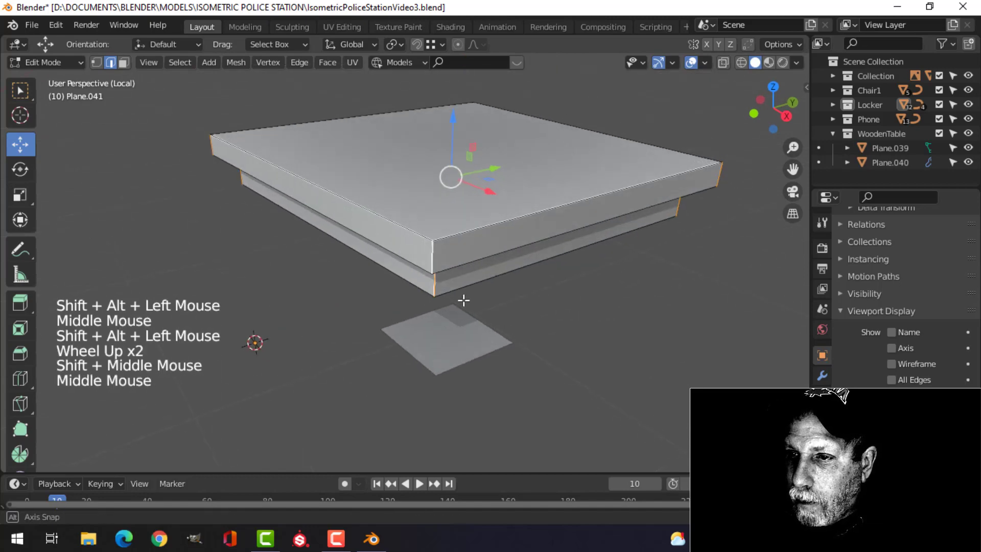
key(ctrl+b)
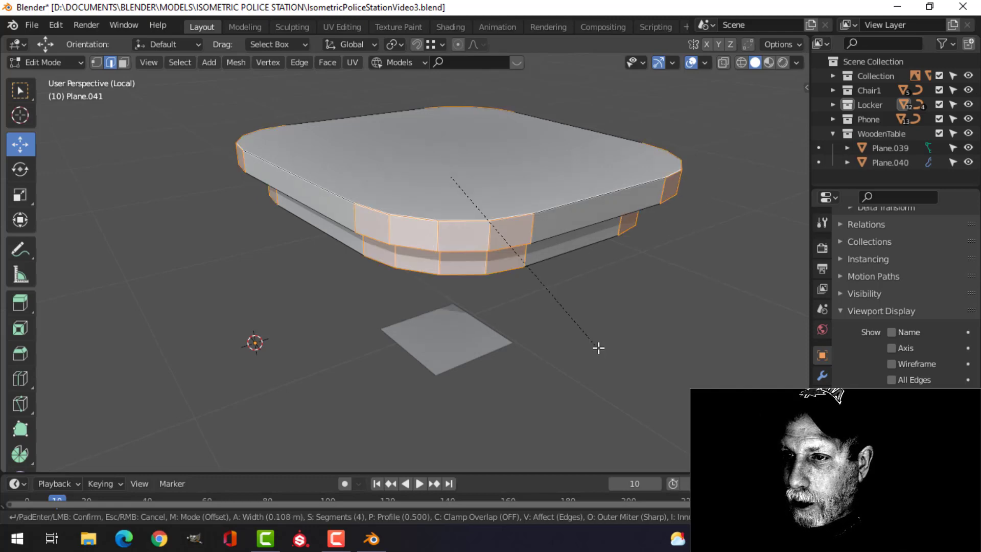
right_click(599, 349)
Step: Deselect the wider end's corner edges and bevel those of the narrower end by about 0.007 m with 4 segments
alt+shift+click(429, 253)
middle_drag(429, 254, 573, 283)
alt+shift+click(611, 294)
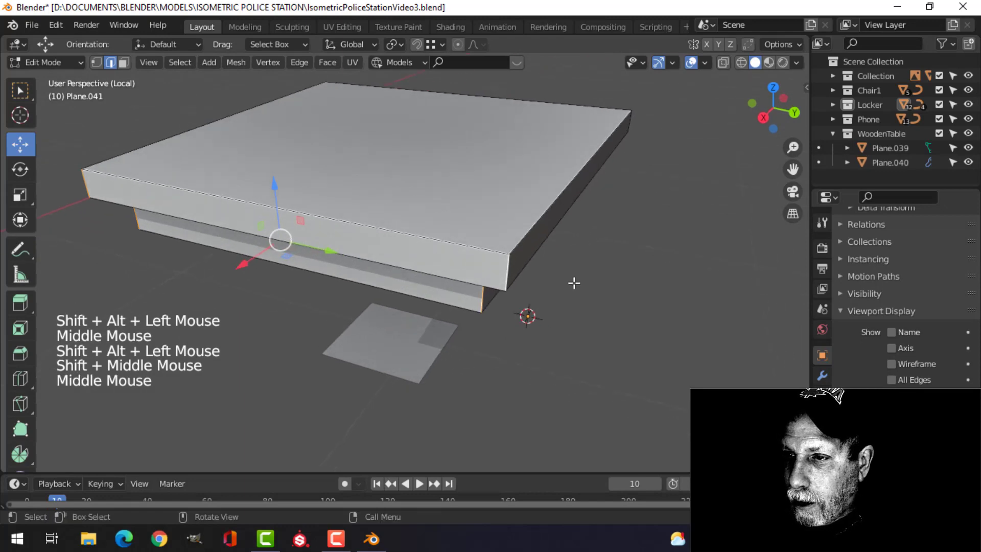
key(ctrl+b)
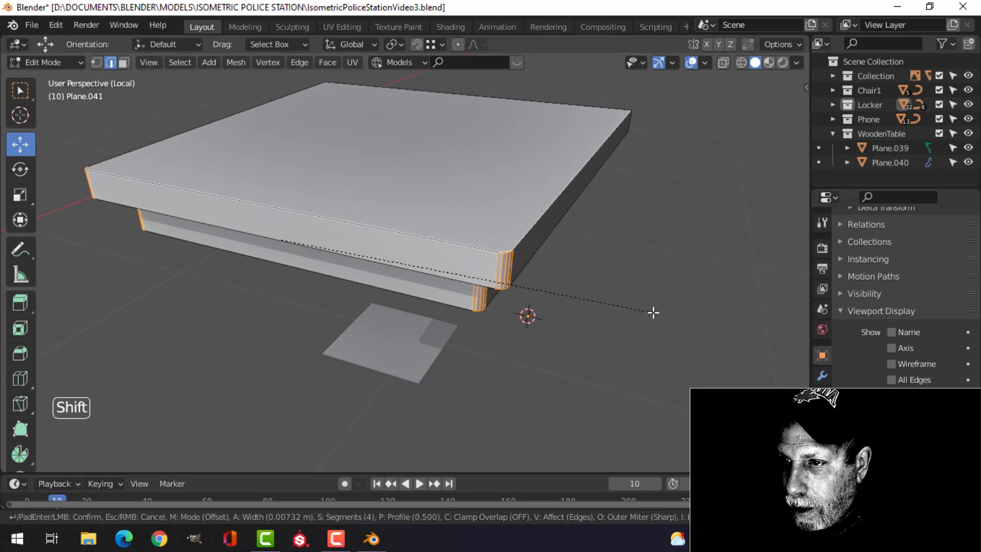
Step: Bevel the vertical corner edges of the slab and lower block at the wider end by about 0.028 m with 6 segments
key(alt+a)
middle_drag(628, 244, 481, 235)
scroll(539, 245, down, 2)
middle_drag(538, 245, 462, 257)
alt+shift+click(455, 235)
alt+shift+click(607, 223)
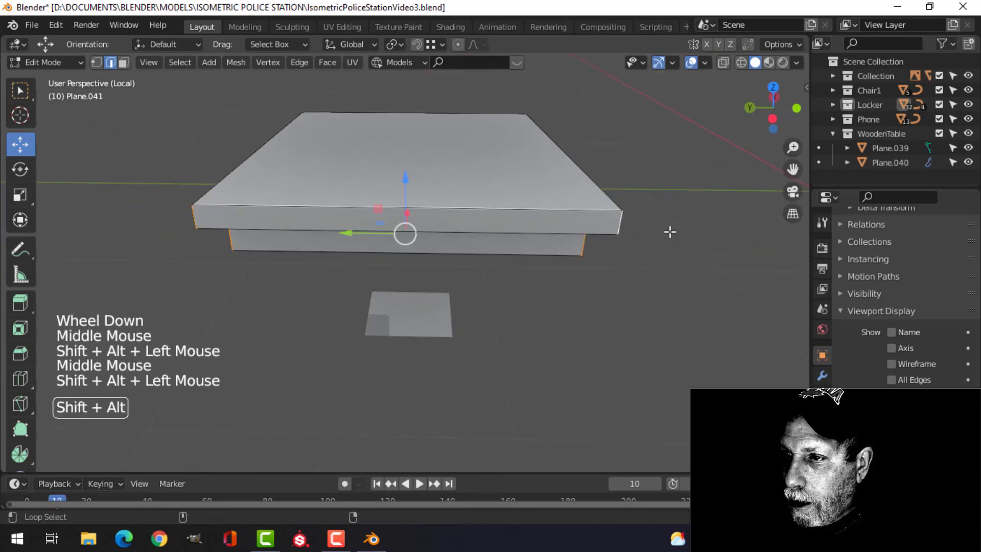
middle_drag(669, 230, 601, 243)
key(ctrl+b)
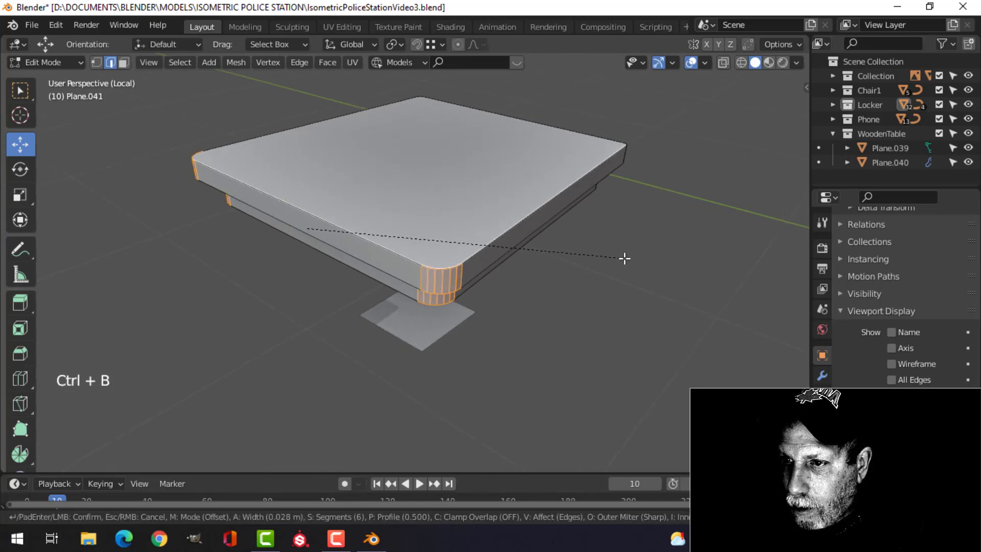
click(625, 258)
Step: Select the outline edge loops around the slab's top and underside and around the lower block's bottom rim
key(alt+a)
alt+shift+click(499, 237)
middle_drag(526, 250, 472, 194)
alt+shift+click(451, 204)
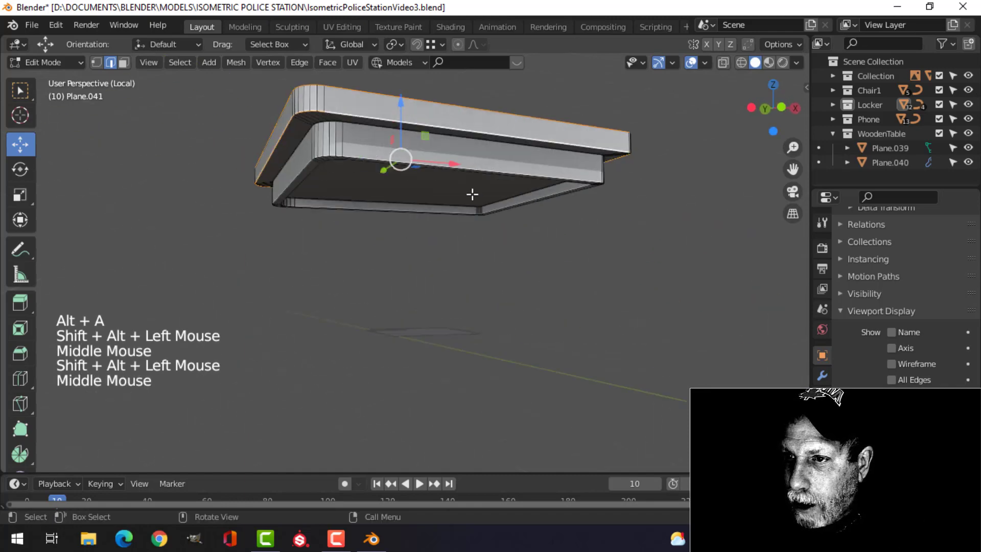
alt+shift+click(418, 161)
scroll(377, 167, up, 3)
shift+middle_drag(376, 166, 307, 152)
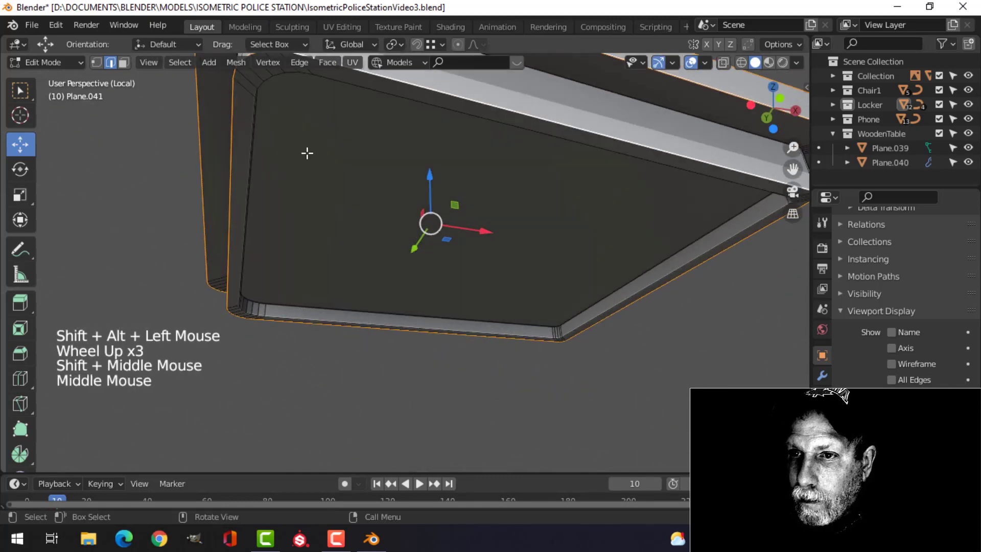
alt+shift+click(250, 123)
scroll(344, 177, down, 2)
key(alt+a)
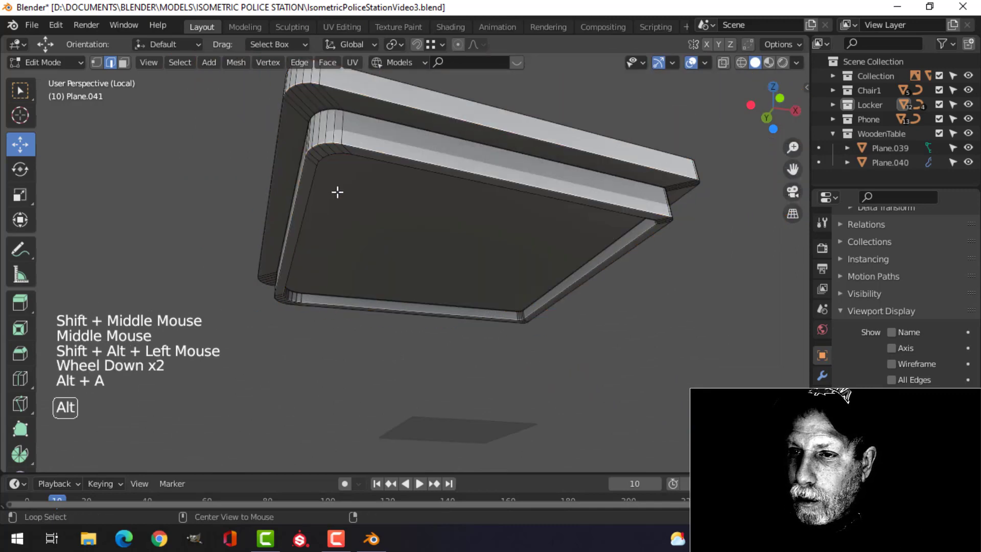
key(ctrl+z)
key(ctrl+z)
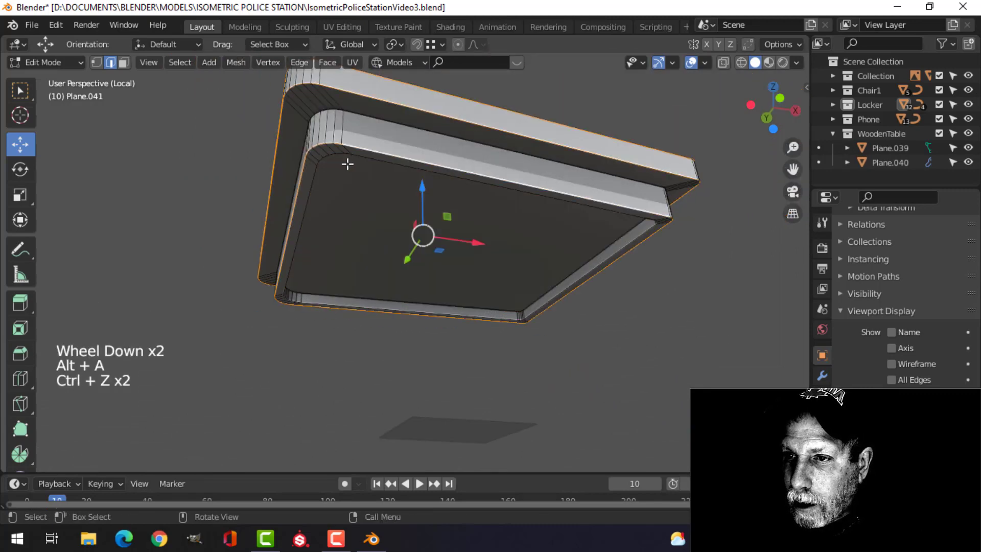
Step: Add the recess's rim loop to the selection and bevel all selected loops by about 0.0027 m with 4 segments
alt+shift+click(308, 180)
middle_drag(357, 179, 599, 278)
scroll(446, 292, up, 2)
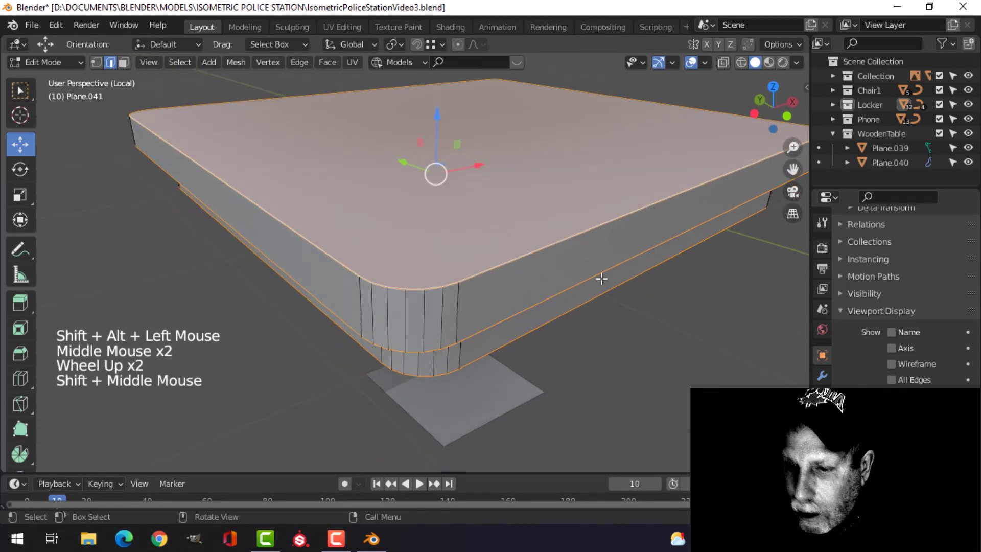
key(ctrl+b)
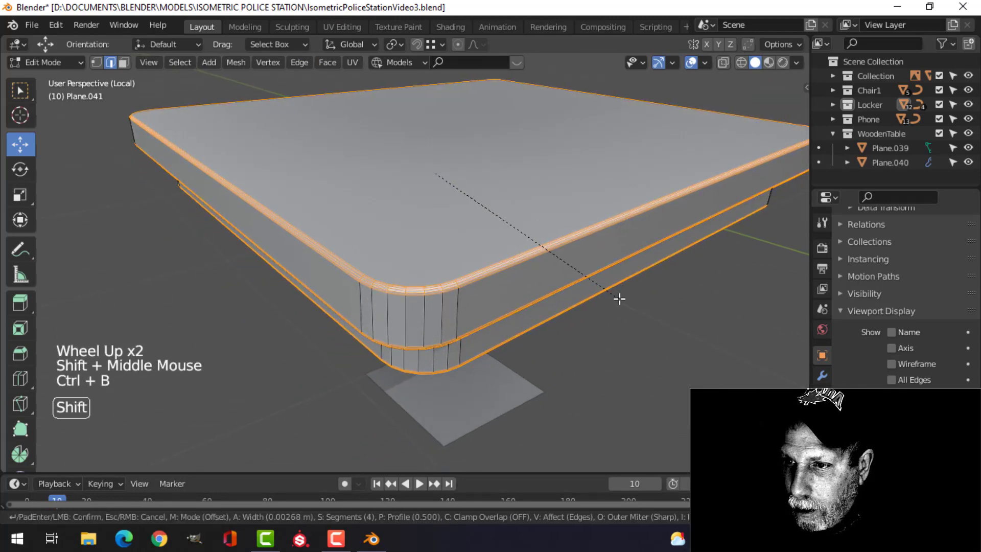
click(619, 299)
Step: Return to Object Mode and apply smooth shading to the slab
key(Tab)
scroll(506, 235, down, 3)
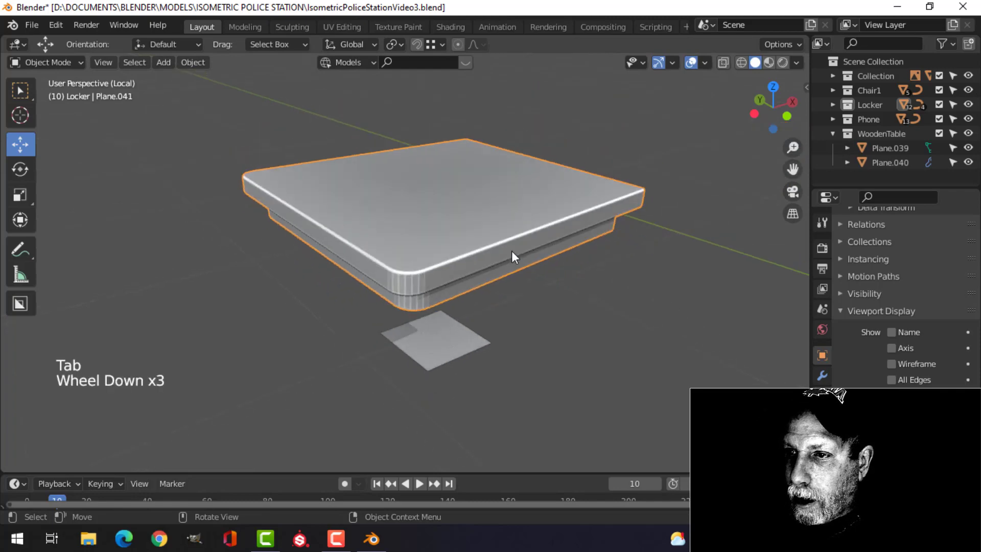
key(alt+a)
click(454, 210)
right_click(453, 207)
key(alt+a)
Step: Add a Weighted Normal modifier to the slab
middle_drag(570, 237, 476, 256)
scroll(529, 262, down, 3)
scroll(488, 287, up, 2)
middle_drag(476, 255, 461, 197)
click(461, 197)
click(822, 376)
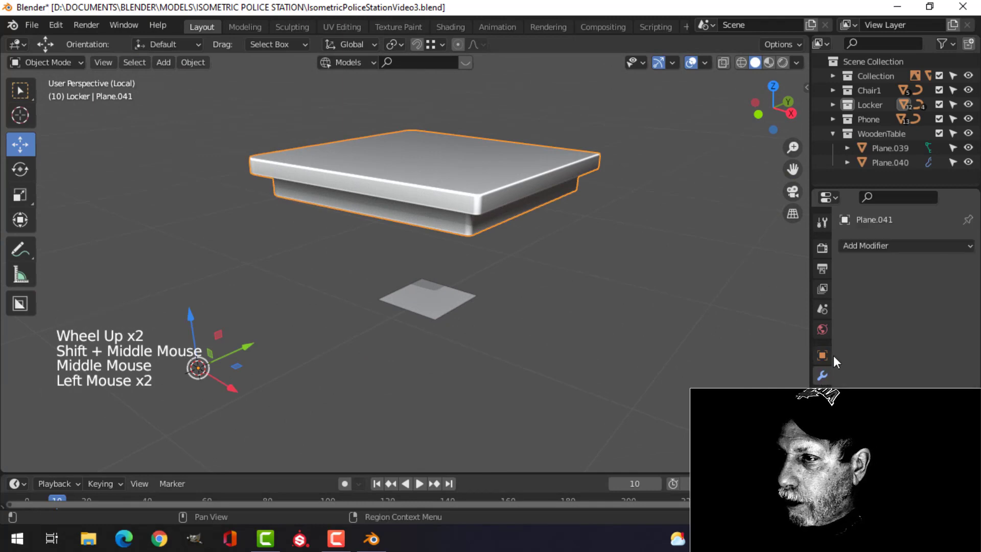
click(860, 245)
click(599, 349)
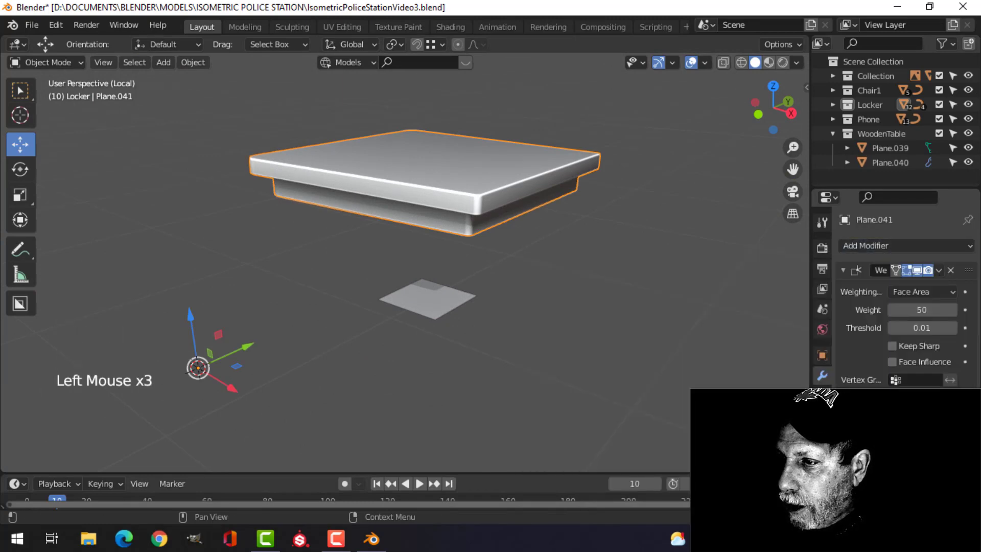
Step: Turn on Auto Smooth for the slab's mesh normals
click(822, 457)
scroll(899, 306, down, 4)
click(412, 278)
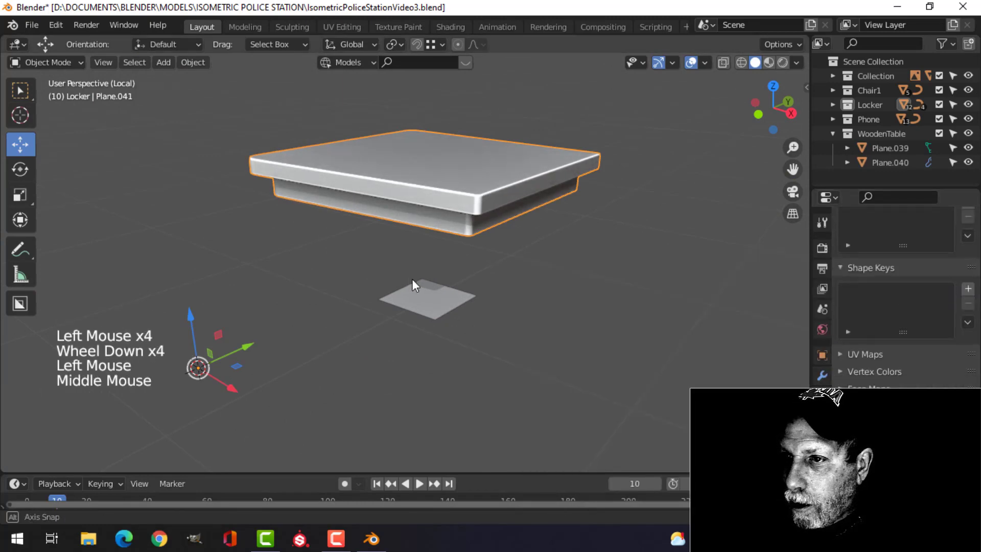
Step: Scale the mesh of the small plane below the slab by 0.575 and view it from directly underneath
key(alt+a)
middle_drag(412, 278, 513, 266)
click(422, 304)
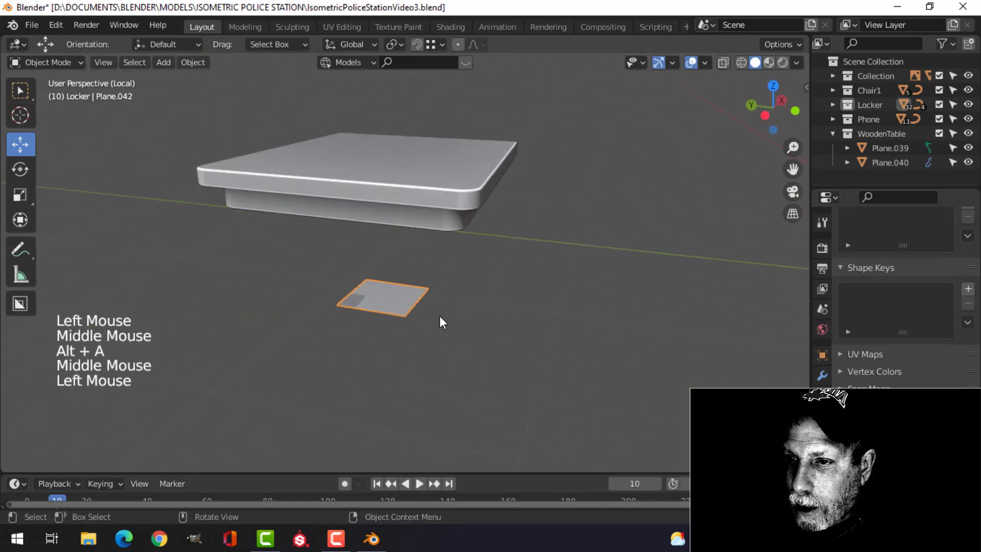
middle_drag(440, 320, 470, 213)
key(Tab)
key(a)
key(s)
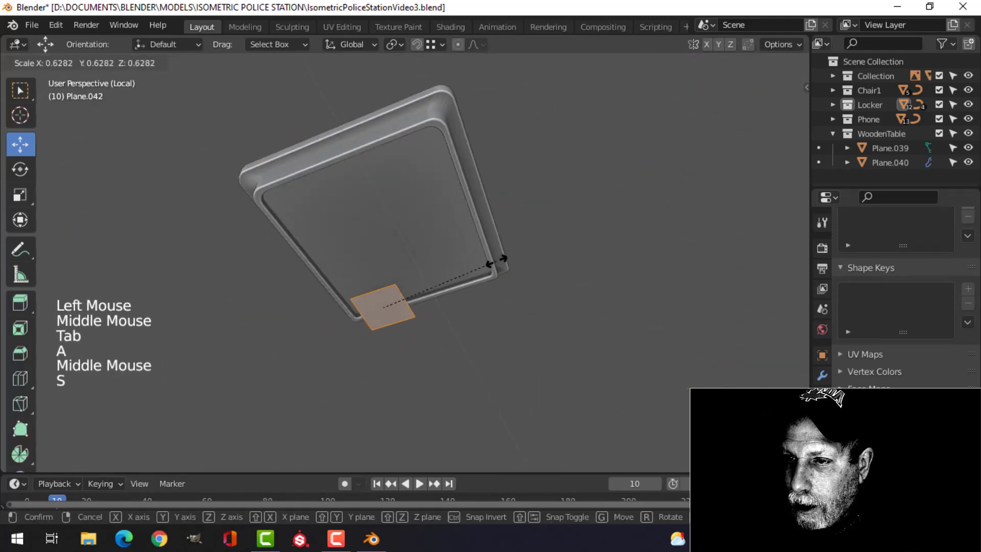
click(488, 262)
key(ctrl+KP_7)
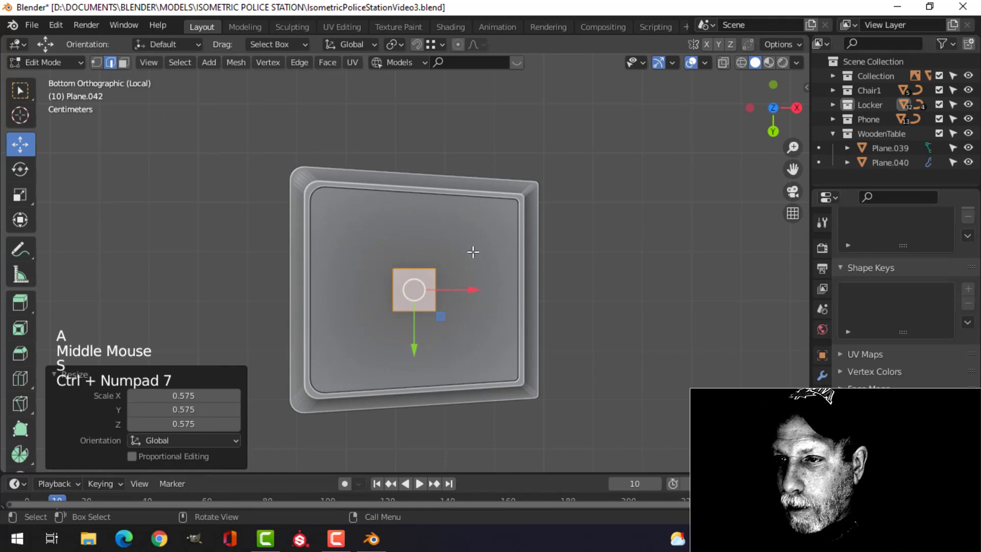
Step: Move the small plane beneath one corner of the slab, scale its mesh by 0.66, and align it with that corner
scroll(473, 251, down, 1)
key(g)
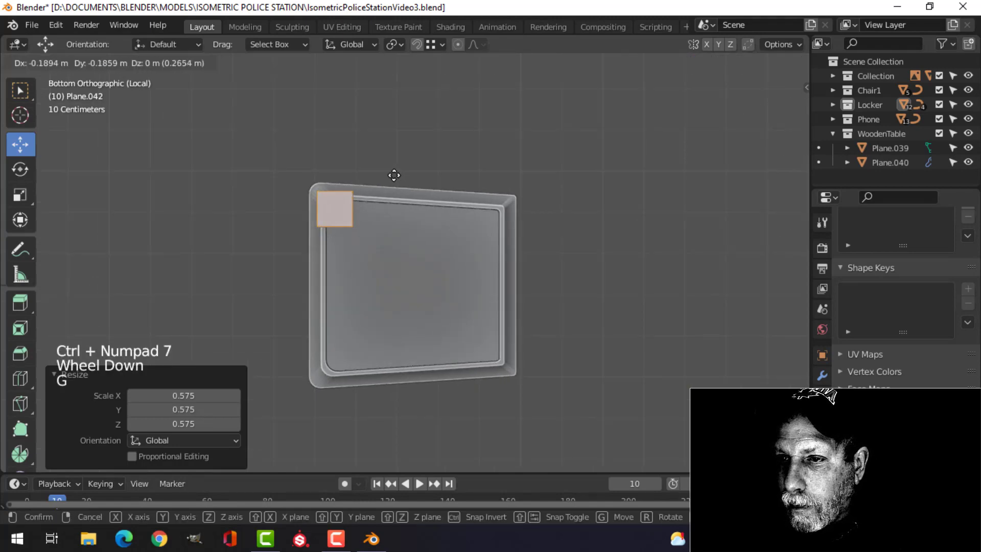
click(393, 175)
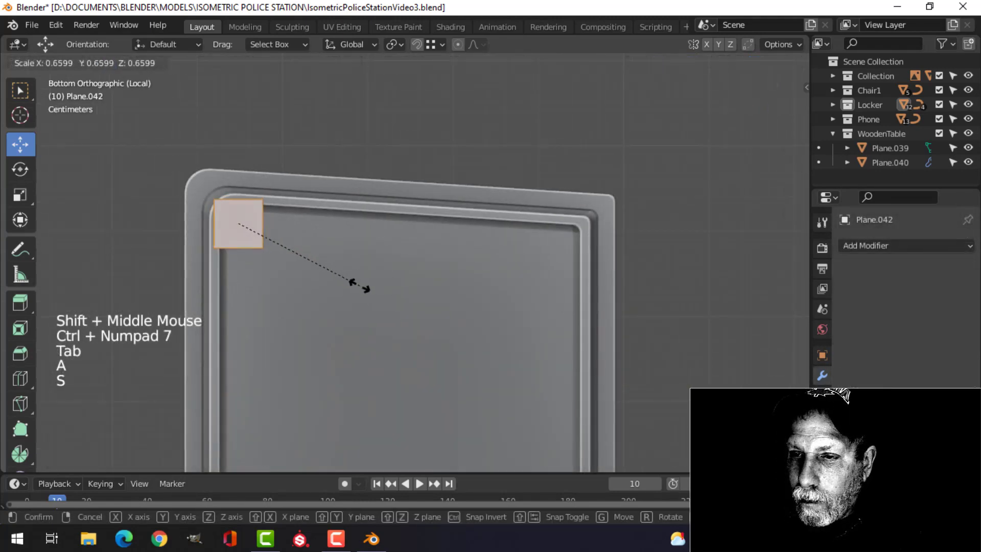
click(359, 285)
key(g)
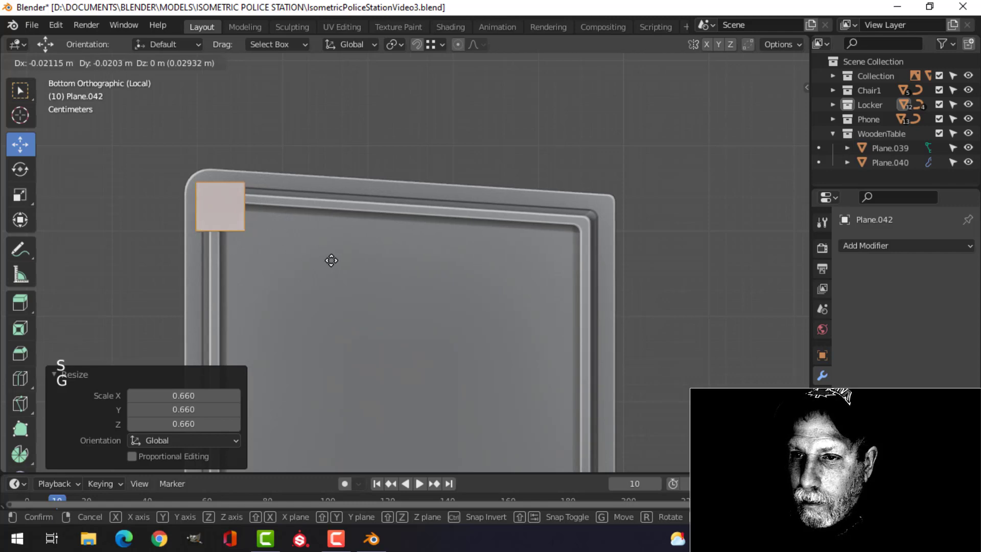
click(331, 260)
Step: Raise the small plane about 0.27 m along Z to meet the underside of the slab's upper part
middle_drag(331, 260, 350, 333)
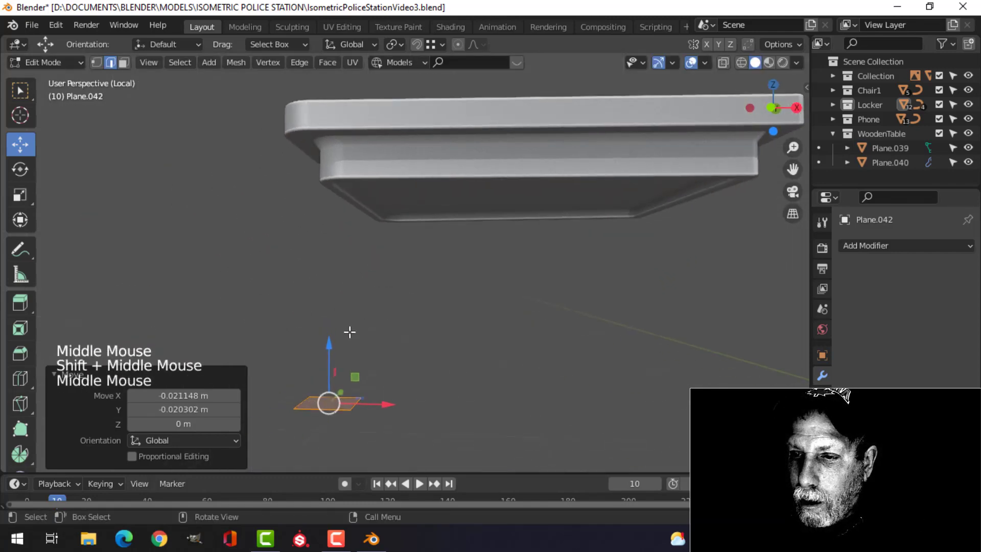
drag(330, 345, 351, 220)
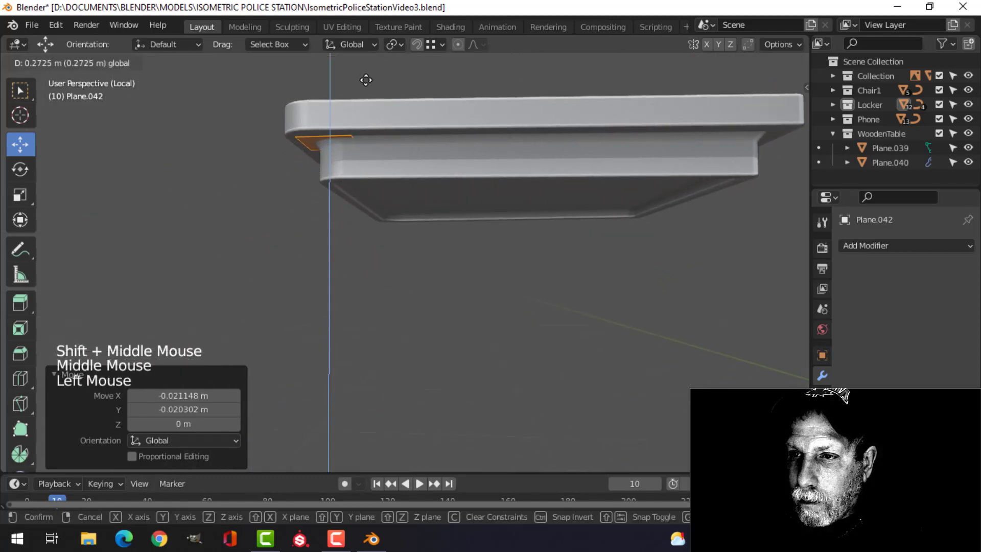
drag(365, 80, 366, 80)
middle_drag(366, 81, 526, 228)
scroll(447, 238, down, 4)
scroll(450, 246, up, 1)
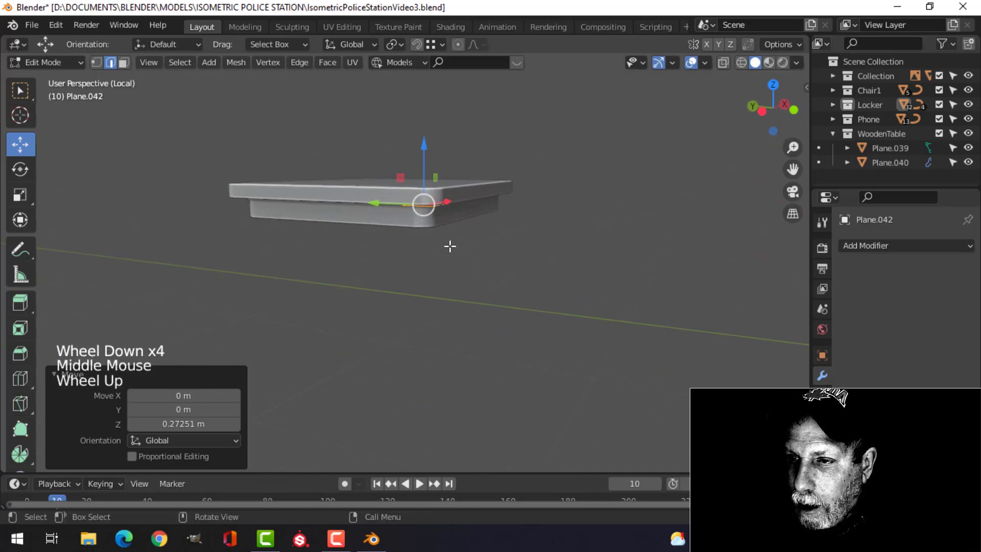
Step: Extrude the plane down about 0.37 m along Z into a leg and scale its lower end by 0.685 for a taper
key(e)
drag(429, 147, 448, 309)
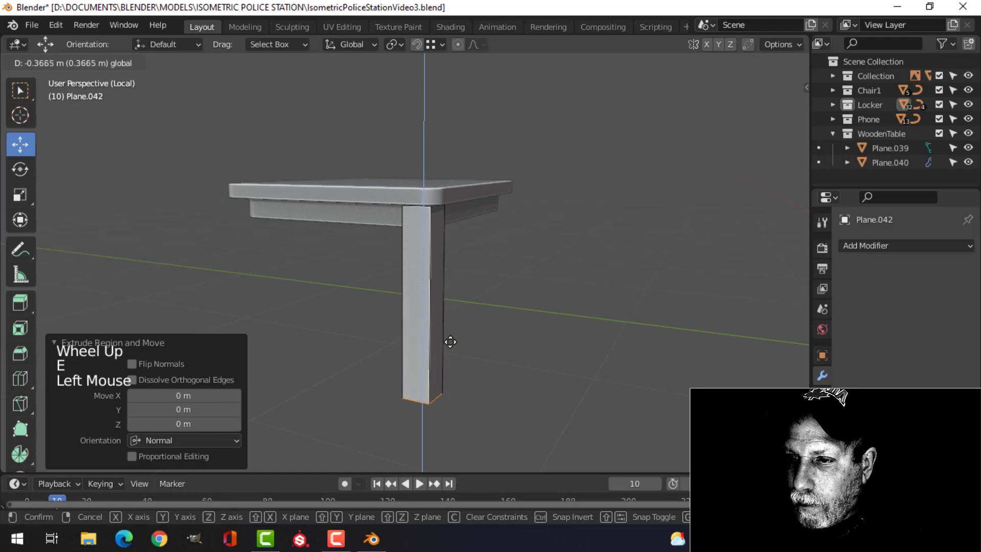
key(s)
click(516, 356)
middle_drag(565, 313, 454, 317)
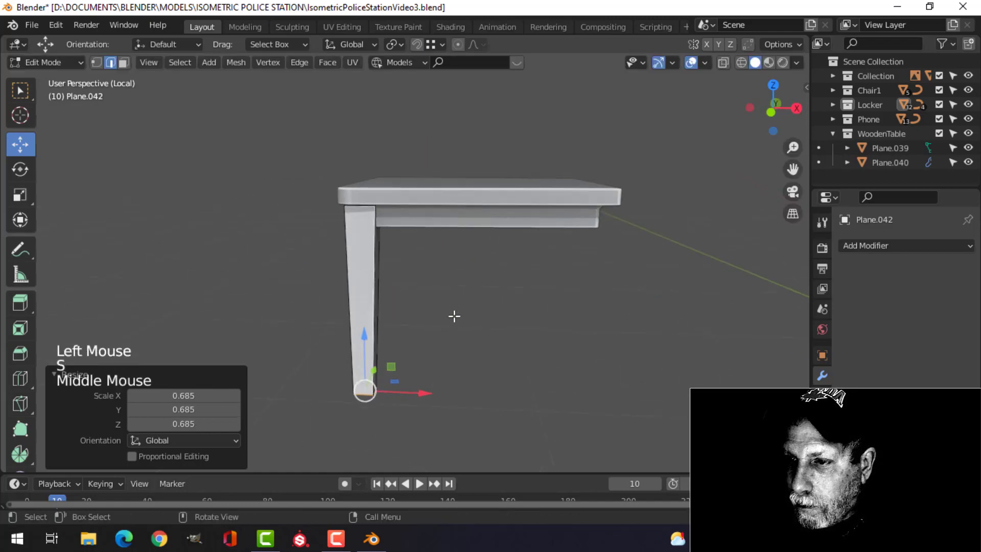
key(KP_3)
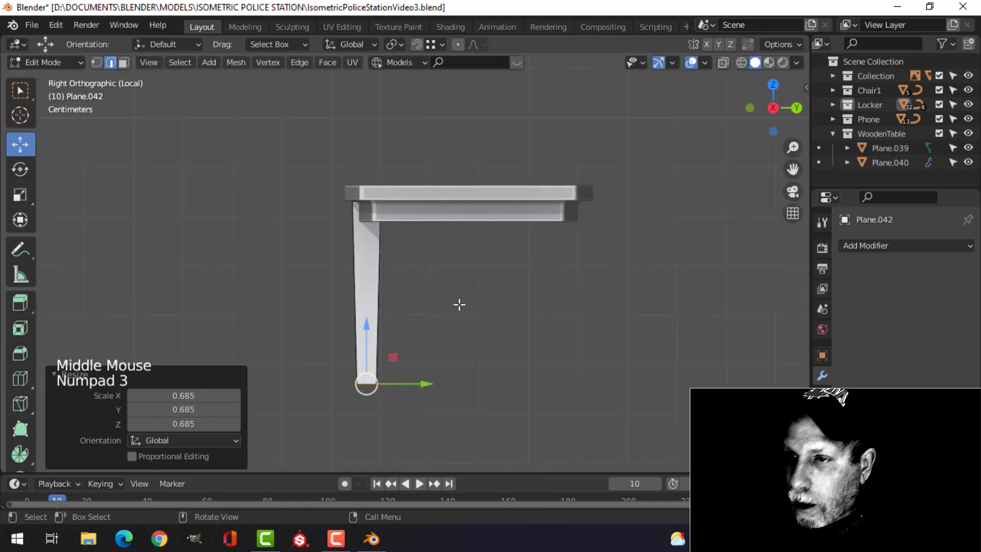
scroll(460, 304, down, 1)
mouse_move(459, 305)
middle_down()
mouse_move(445, 274)
mouse_move(454, 307)
middle_up()
scroll(455, 307, up, 2)
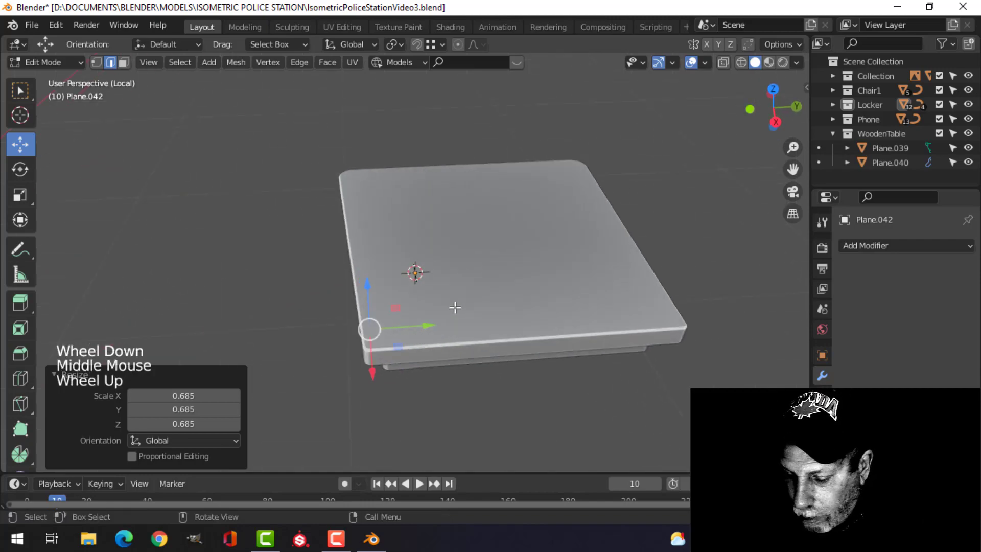
Step: Return to Object Mode and leave local view to show the slab and leg in the full room
key(Tab)
key(slash)
scroll(409, 223, down, 1)
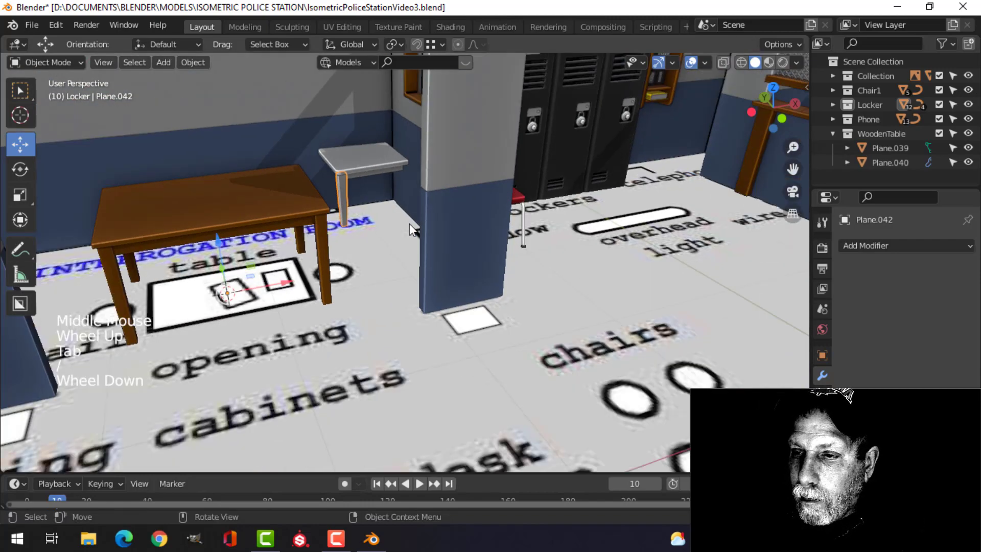
shift+middle_drag(409, 223, 418, 268)
scroll(390, 280, up, 2)
scroll(384, 351, up, 1)
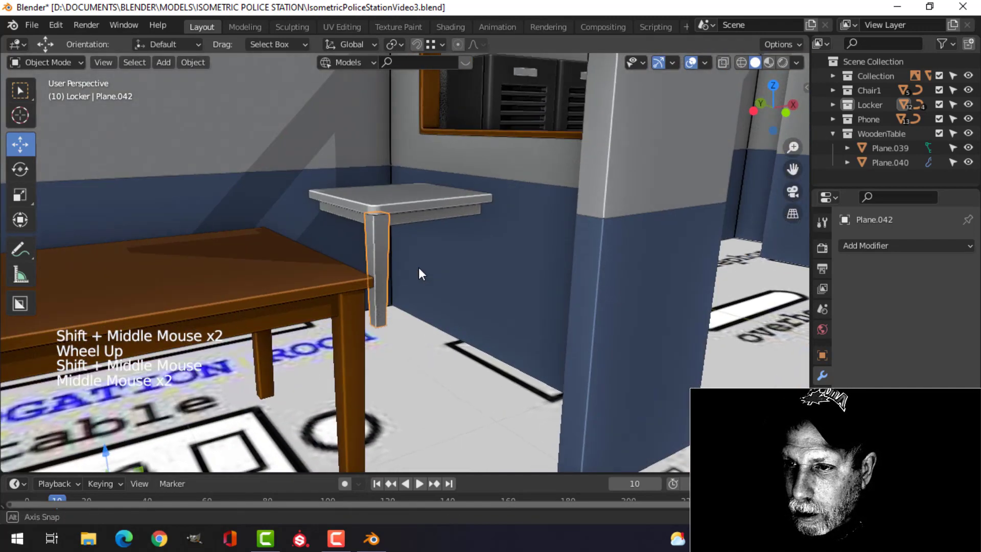
Step: Edit the slab and leg together and move all their geometry down about 0.37 m and slightly toward negative X in front view
shift+click(418, 220)
scroll(456, 249, down, 2)
key(Tab)
key(a)
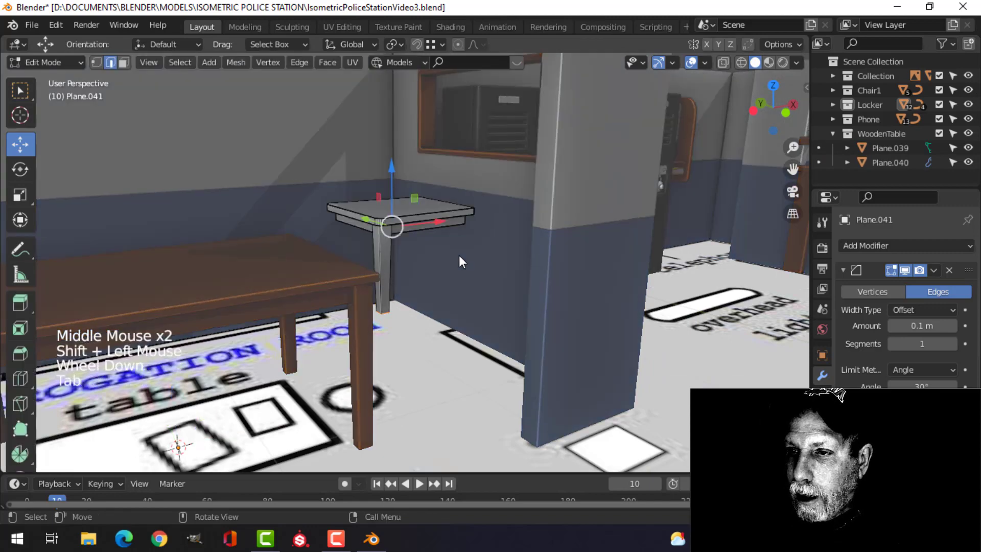
middle_drag(459, 255, 440, 261)
key(KP_1)
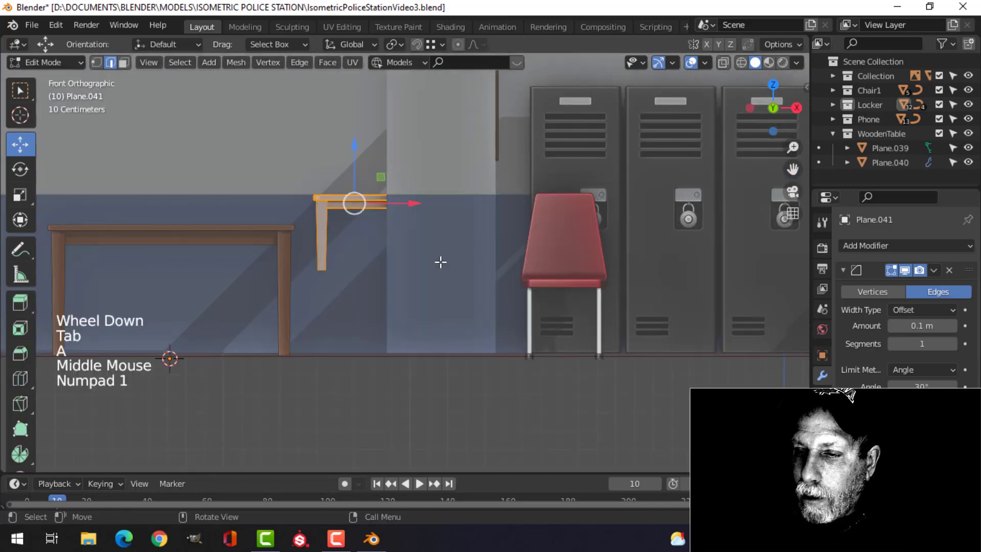
key(g)
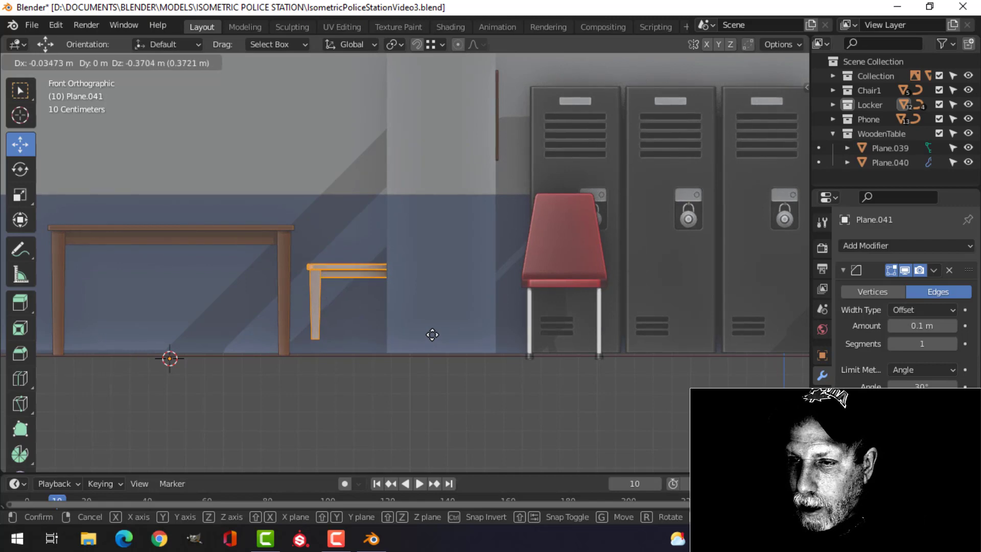
click(429, 337)
Step: Select the leg's lower end in wireframe, stretch it down to the floor, and return to solid shading in Object Mode
key(alt+a)
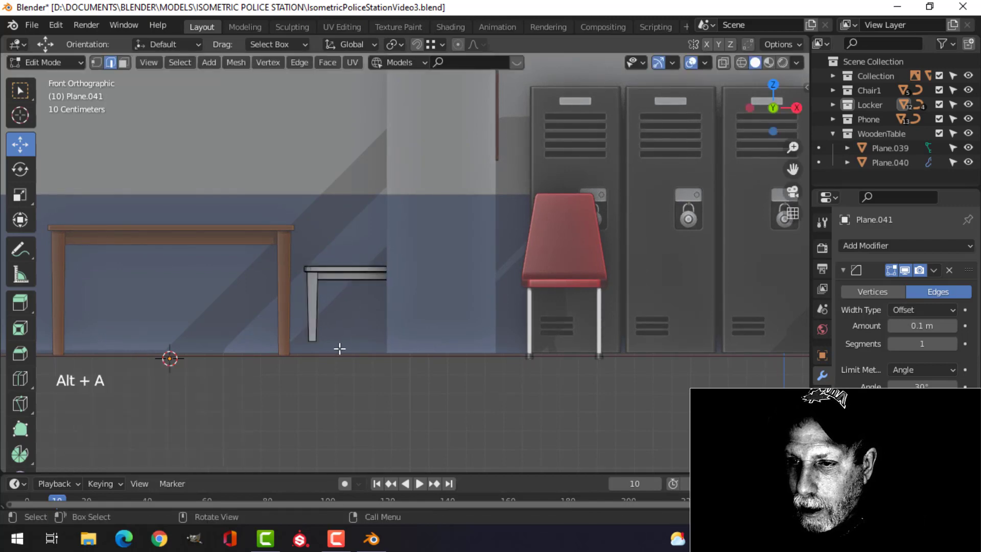
key(z)
click(234, 343)
key(b)
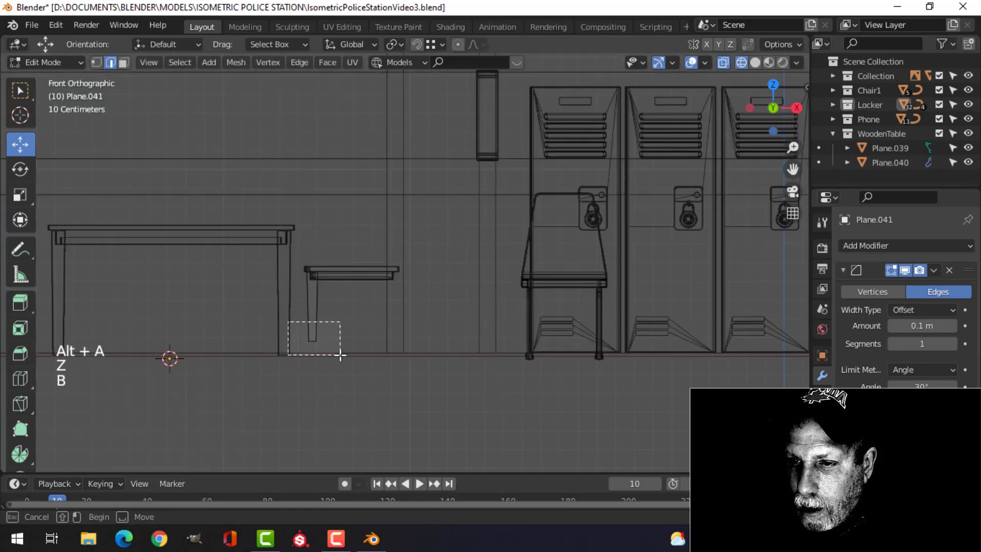
drag(318, 297, 319, 309)
key(z)
key(alt+a)
key(Tab)
key(alt+a)
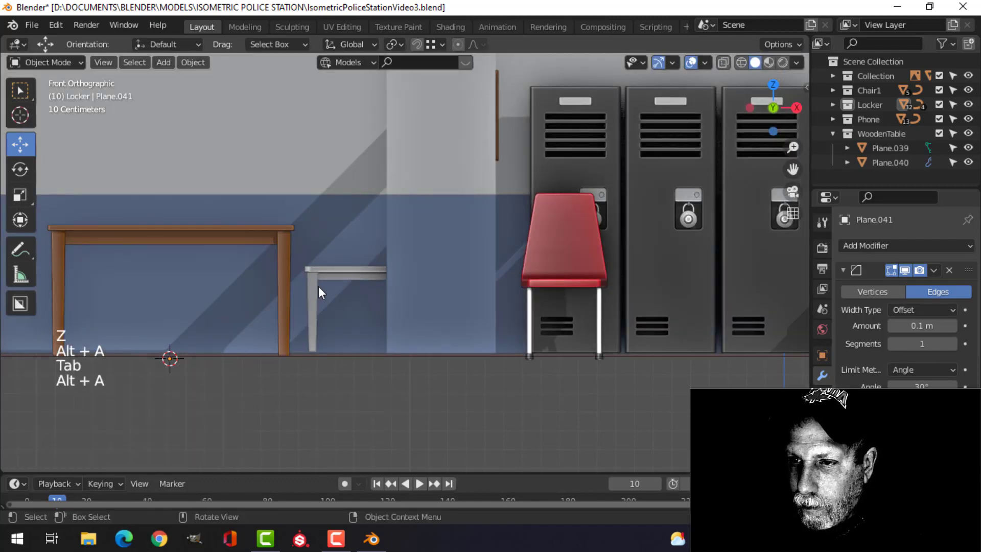
Step: Select both the slab and the leg and isolate them in local view
scroll(318, 292, down, 3)
middle_drag(318, 292, 409, 334)
scroll(386, 347, up, 3)
mouse_move(409, 335)
middle_down()
mouse_move(418, 336)
mouse_move(415, 351)
middle_up()
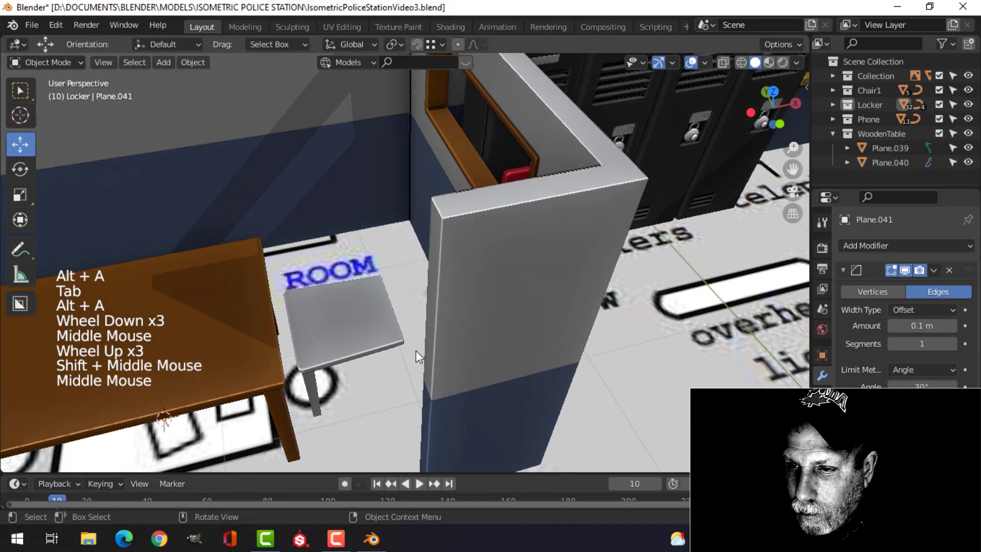
scroll(353, 354, up, 1)
scroll(354, 355, up, 1)
shift+middle_drag(353, 355, 310, 256)
click(310, 257)
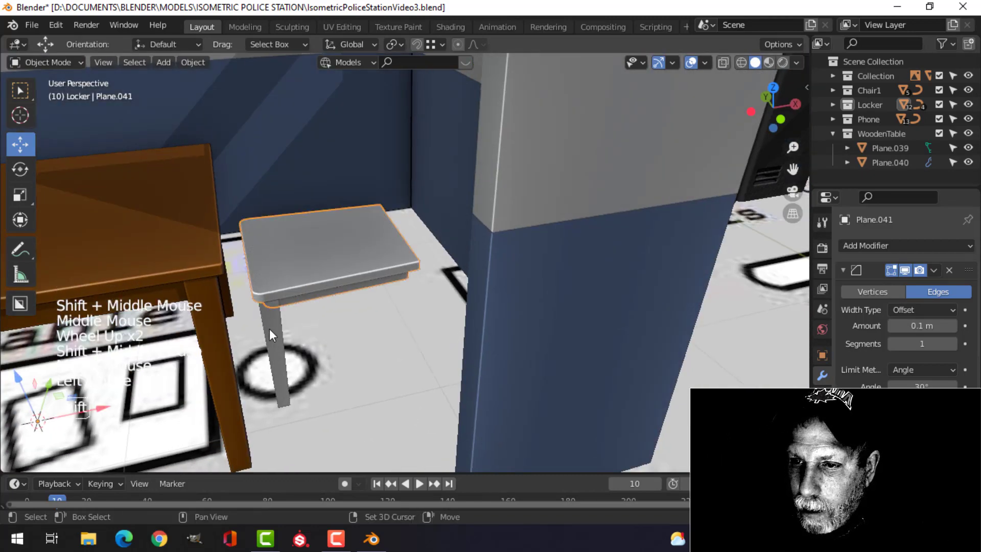
shift+click(268, 329)
key(KP_Divide)
Step: Snap the 3D cursor to the centre of the slab's mesh and return to Object Mode
middle_drag(367, 326, 378, 176)
key(alt+a)
click(379, 176)
key(Tab)
key(a)
middle_drag(311, 269, 363, 280)
key(shift+s)
key(Tab)
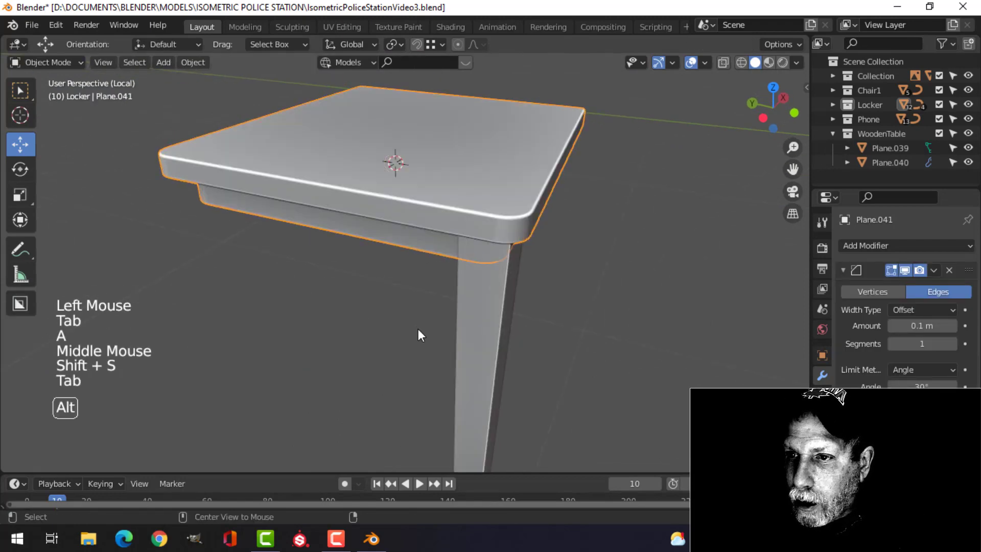
Step: Add a Mirror modifier to the leg
key(alt+a)
scroll(429, 333, down, 2)
click(442, 335)
click(855, 248)
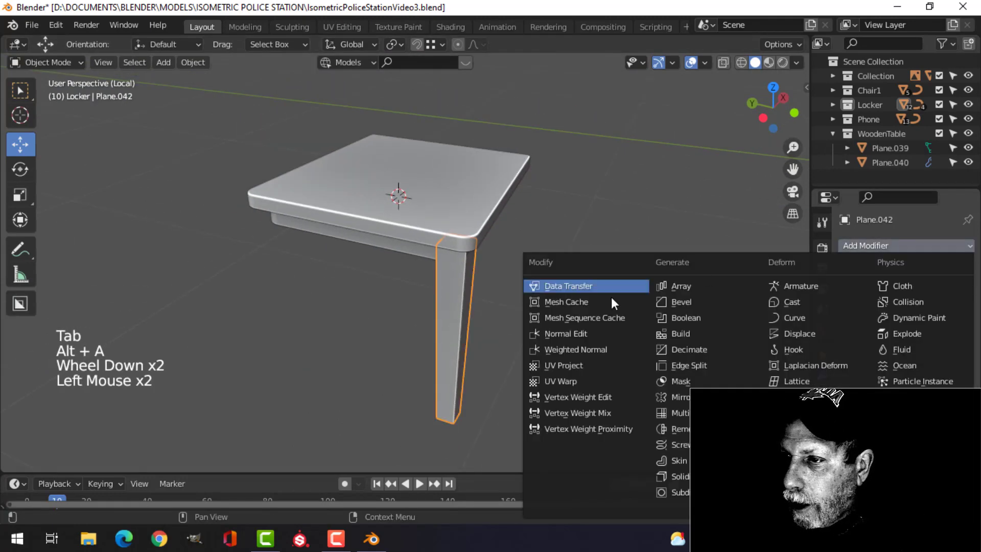
click(677, 395)
middle_drag(608, 344, 572, 327)
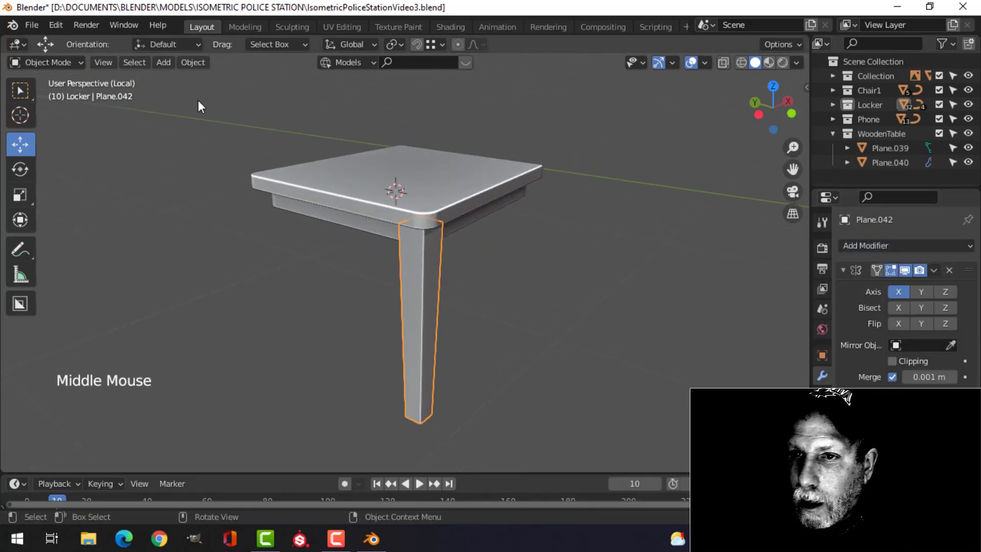
Step: Set the leg's origin to the 3D cursor and mirror it across the Y axis only
click(194, 62)
mouse_move(248, 95)
click(382, 125)
middle_drag(526, 220, 547, 234)
click(922, 290)
click(906, 290)
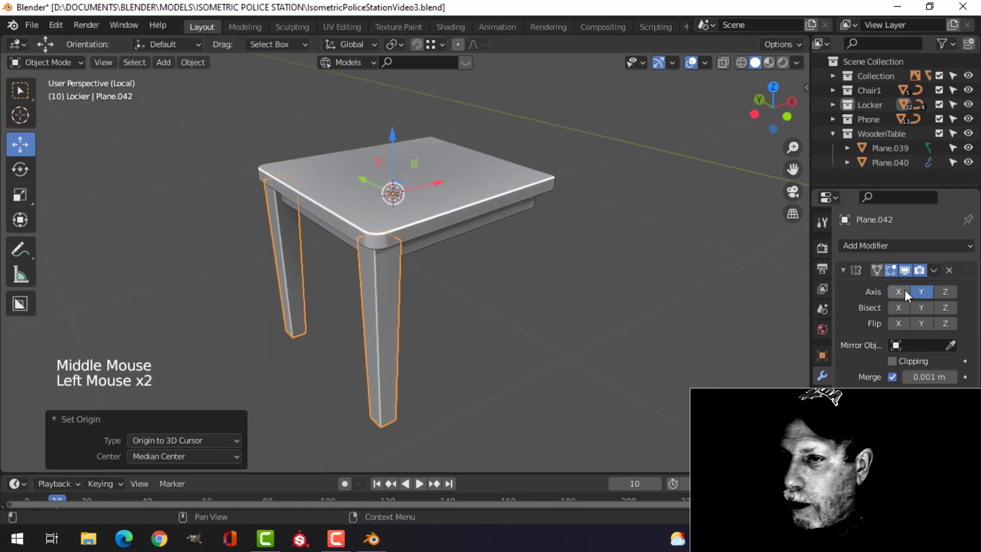
Step: Duplicate the mirrored leg pair and move the copy along X to the opposite side of the slab
middle_drag(602, 274, 447, 275)
scroll(541, 242, down, 2)
scroll(540, 240, down, 1)
key(alt+a)
click(359, 254)
scroll(443, 269, down, 1)
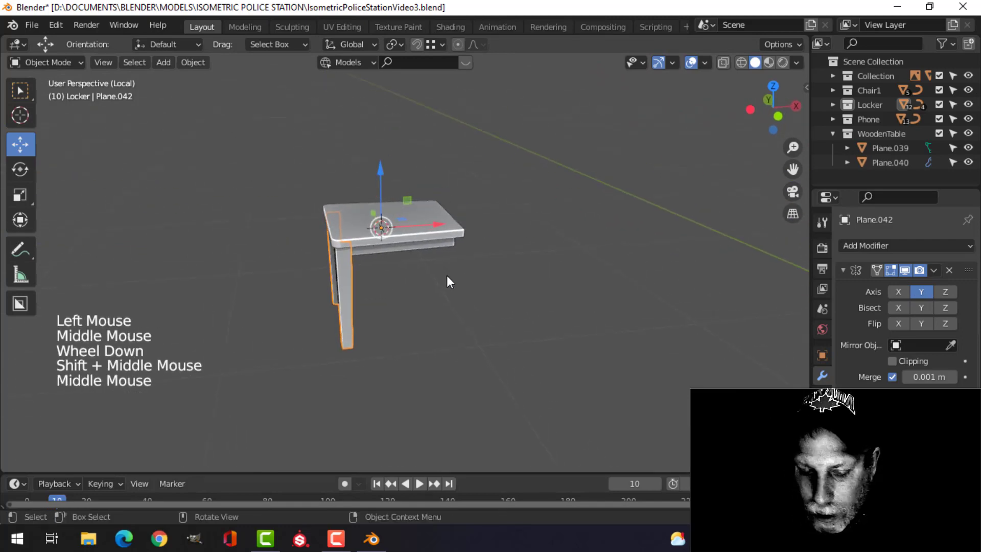
key(shift+d)
drag(442, 225, 543, 215)
Step: Shift the duplicated leg's mesh along Y by about 0.018 m and a further 0.001 m, then return to Object Mode
middle_drag(543, 215, 414, 267)
scroll(364, 265, up, 2)
key(Tab)
key(a)
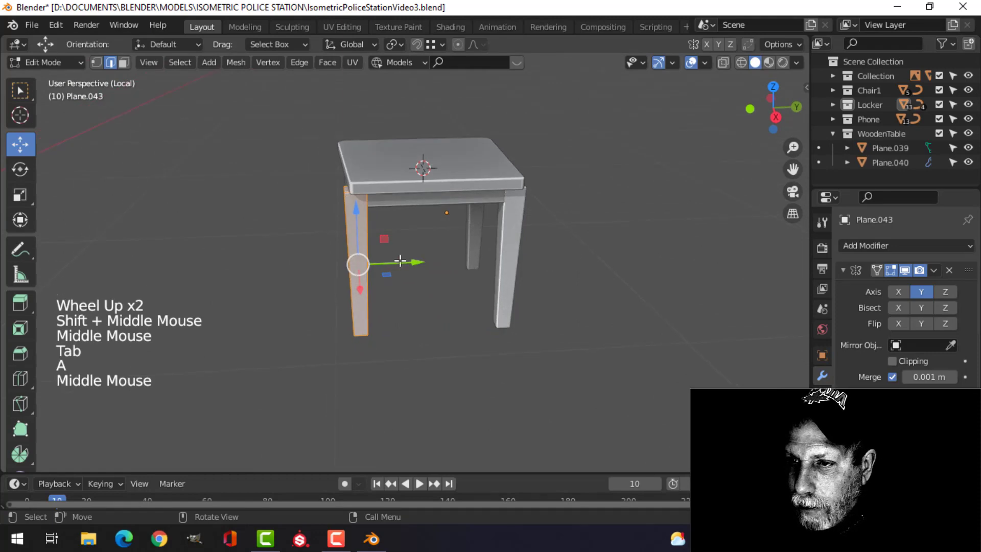
drag(414, 266, 422, 261)
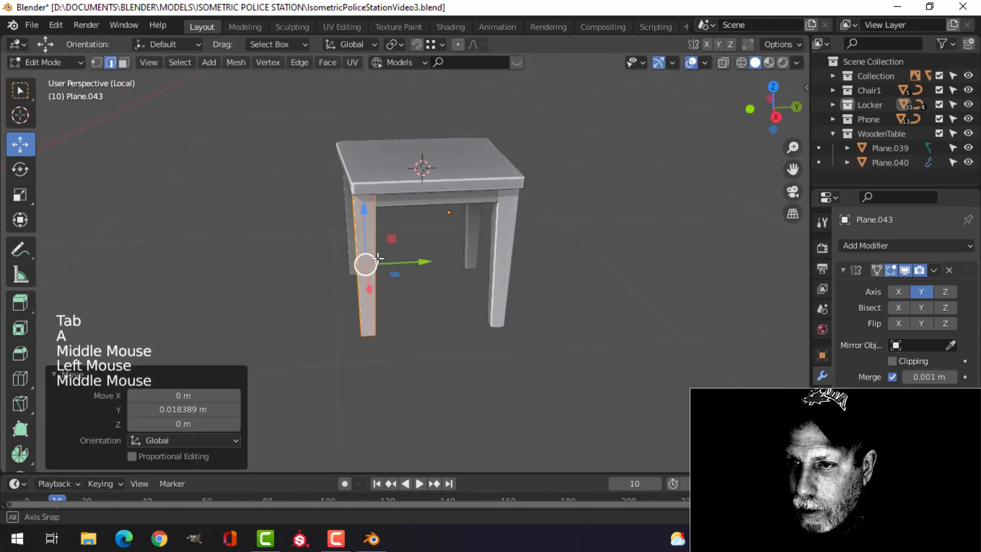
middle_drag(422, 262, 492, 250)
scroll(493, 241, up, 3)
click(434, 272)
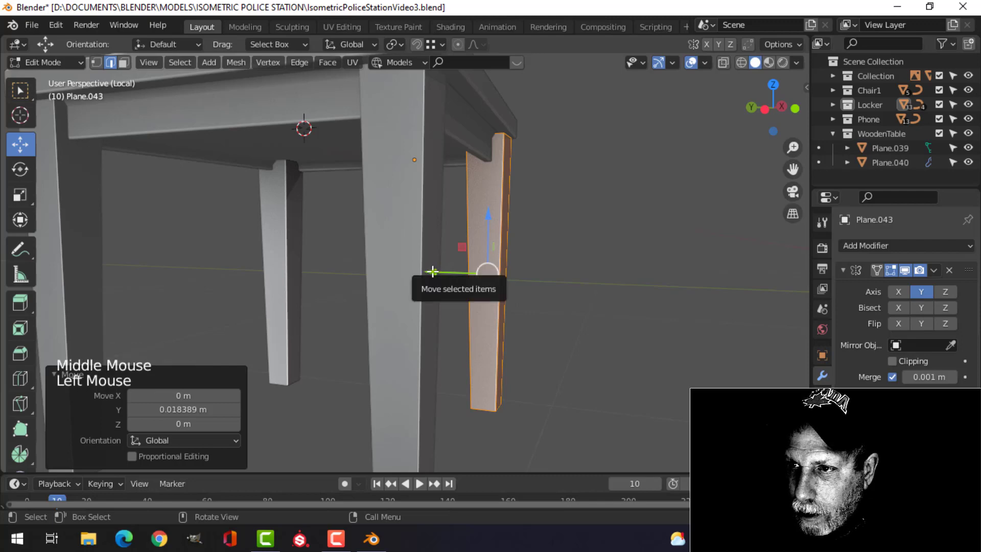
drag(432, 272, 434, 270)
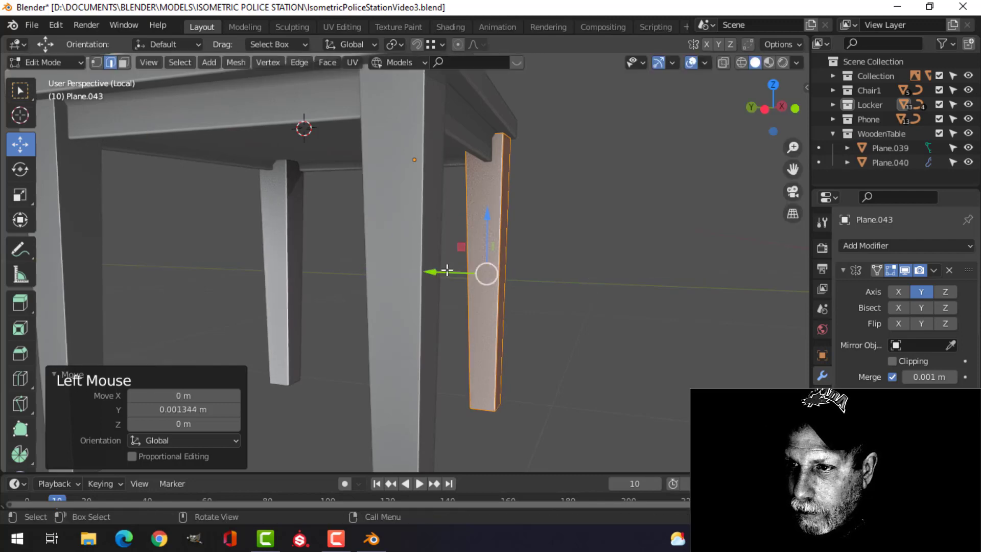
key(Tab)
scroll(523, 254, down, 1)
alt+scroll(522, 253, down, 3)
key(alt+a)
Step: Nudge the duplicated leg's mesh slightly in negative Y to fit under the slab corner and return to Object Mode
middle_drag(523, 254, 378, 268)
scroll(449, 288, down, 4)
scroll(386, 260, up, 3)
middle_drag(378, 268, 350, 278)
scroll(320, 241, up, 3)
middle_drag(345, 253, 296, 254)
click(297, 253)
key(Tab)
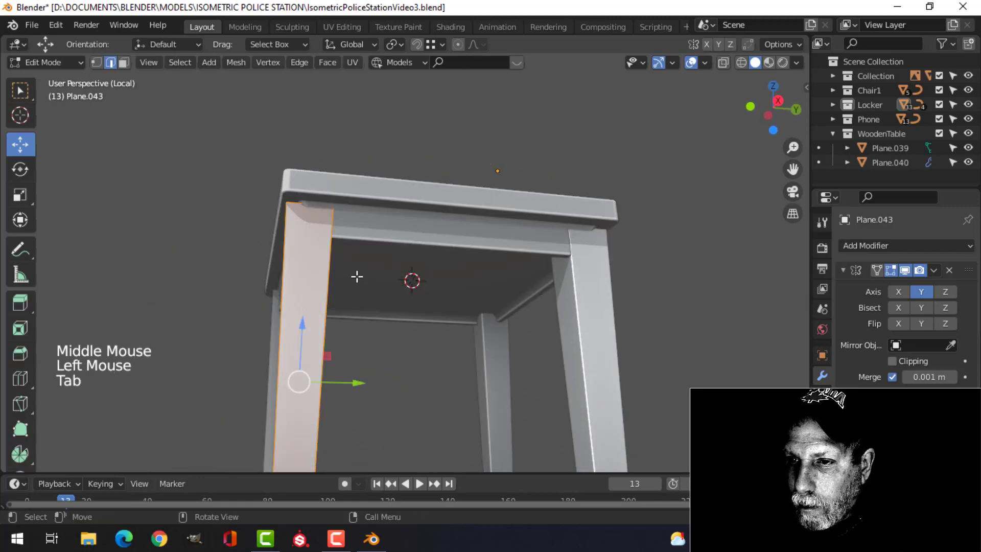
drag(358, 384, 350, 381)
key(Tab)
alt+middle_drag(281, 258, 405, 368)
key(alt+a)
scroll(367, 306, down, 3)
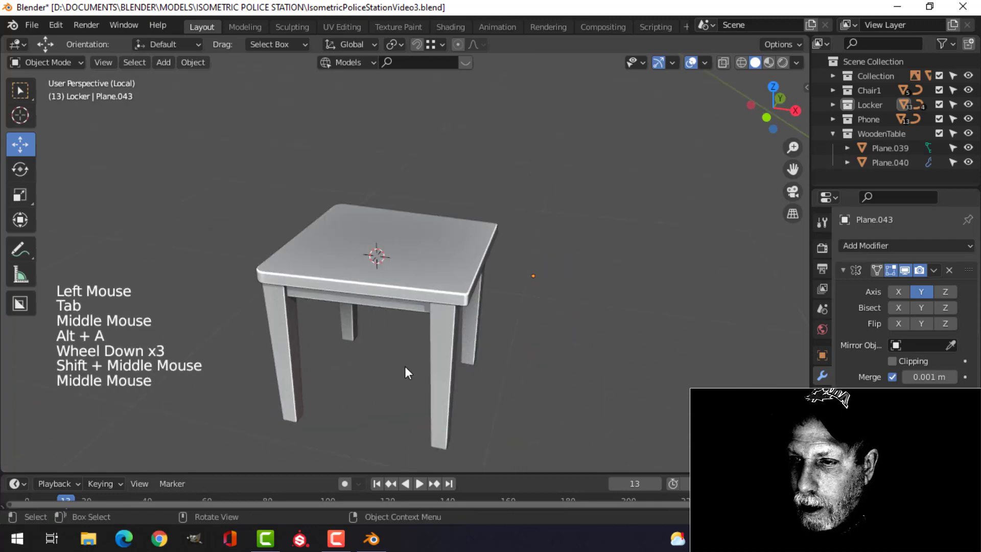
Step: Try to select the edges around the top of the duplicated leg in Edit Mode
click(442, 343)
key(Tab)
scroll(471, 340, up, 3)
shift+middle_drag(471, 339, 453, 291)
scroll(503, 339, up, 2)
key(alt+a)
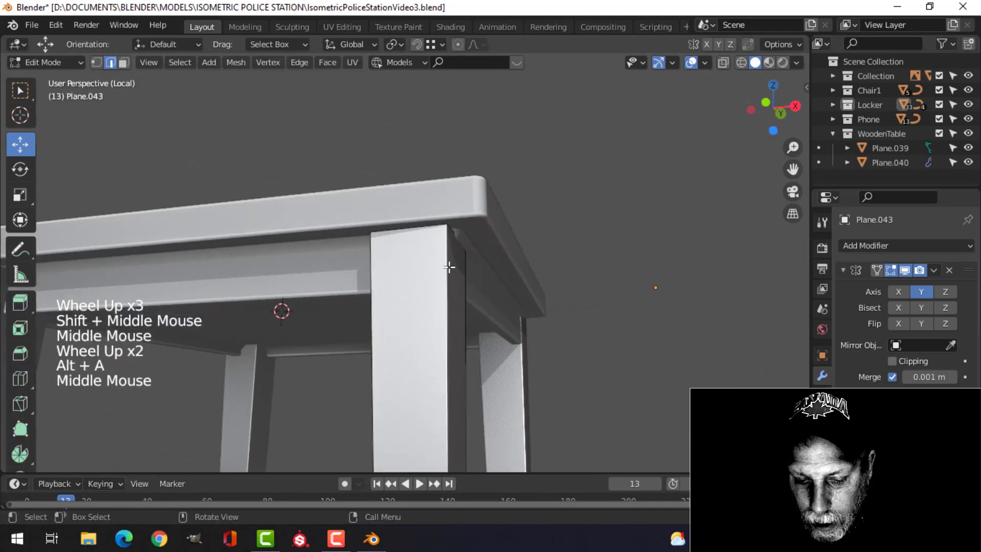
key(2)
alt+shift+click(455, 239)
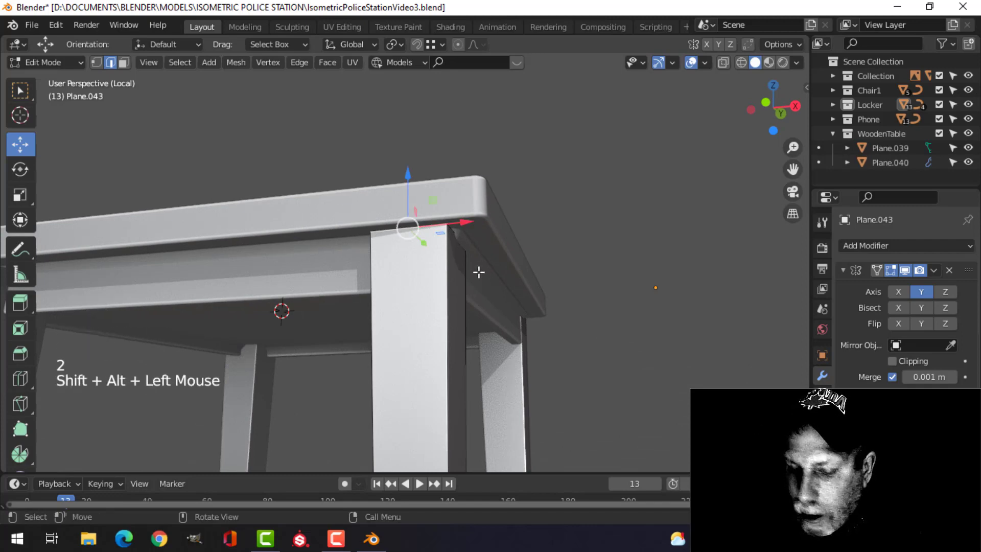
Step: Hide every object except the duplicated leg pair and reopen the legs in Edit Mode
scroll(479, 271, down, 2)
key(Tab)
mouse_move(414, 299)
middle_down()
mouse_move(391, 316)
mouse_move(410, 377)
mouse_move(416, 318)
middle_up()
key(shift+h)
key(Tab)
Step: Duplicate the top face of the duplicated leg and move the copy straight up along Z, well above the leg
scroll(410, 377, up, 3)
key(alt+a)
key(3)
click(380, 279)
scroll(478, 286, down, 3)
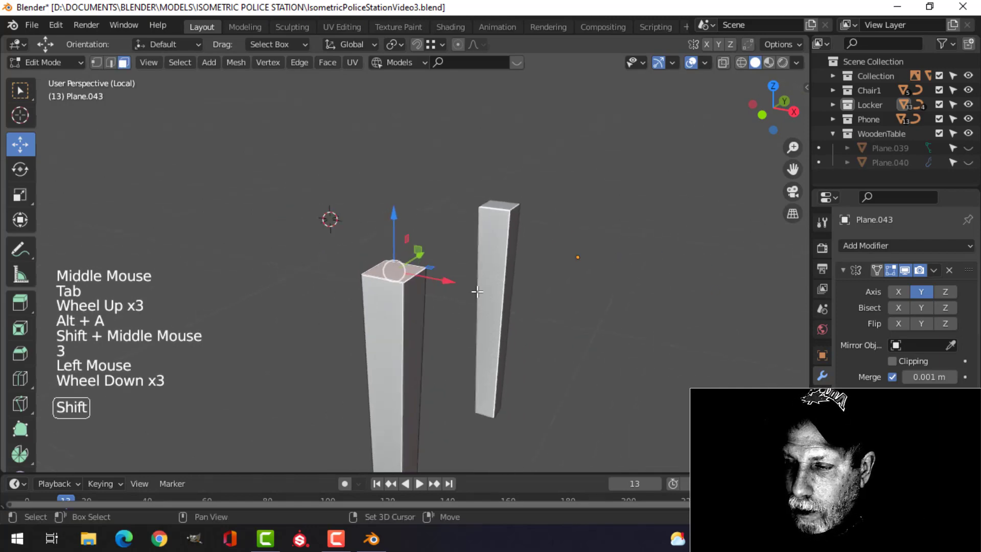
shift+middle_drag(477, 286, 468, 296)
middle_drag(468, 296, 459, 306)
key(shift+d)
click(383, 122)
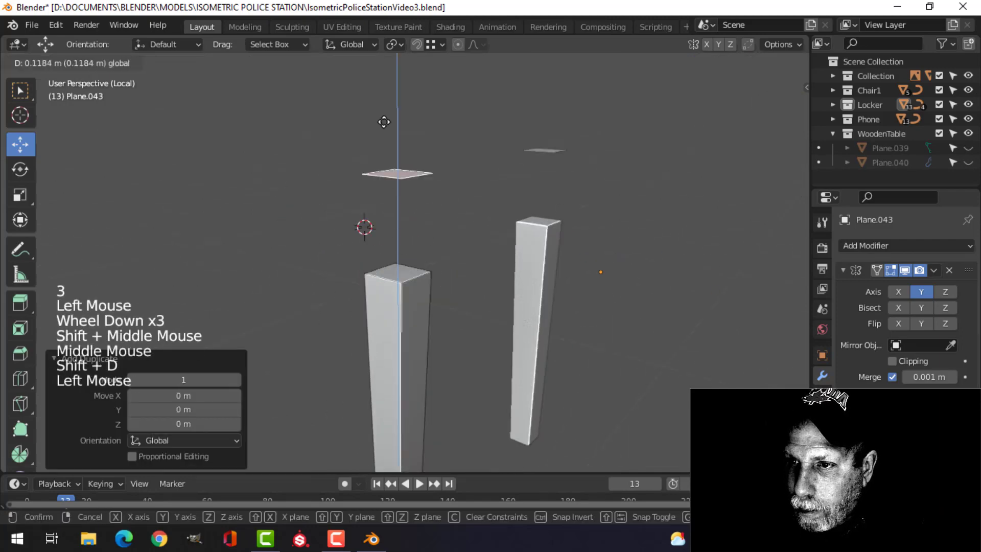
drag(384, 83, 383, 81)
Step: Separate the raised face into its own object and return to Object Mode
key(p)
click(595, 198)
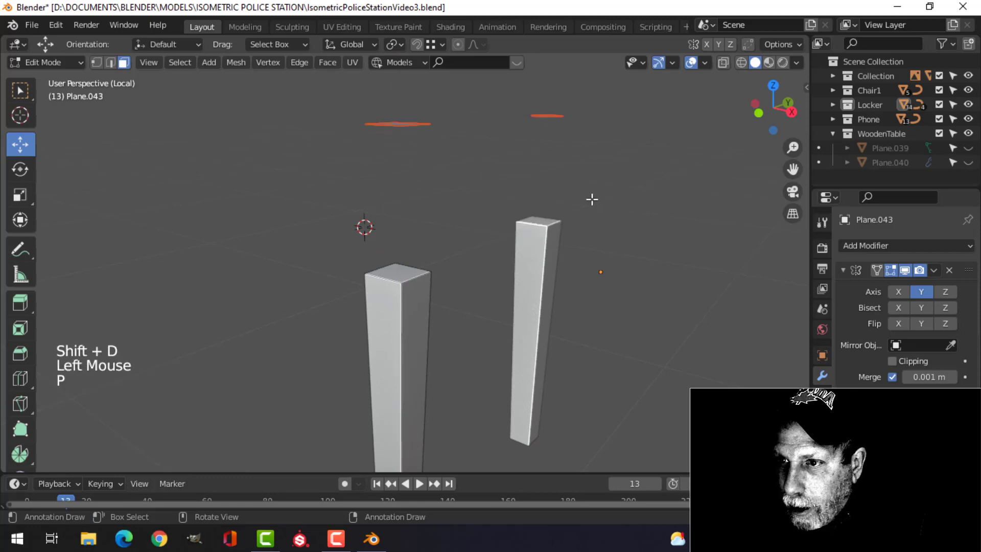
key(Tab)
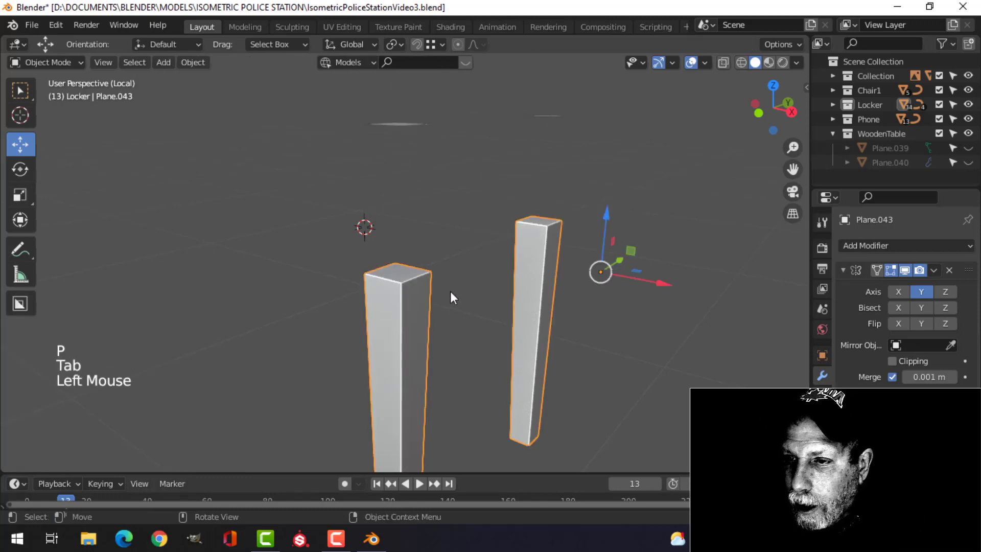
Step: Delete the top face of the duplicated leg in Edit Mode
key(Tab)
middle_drag(412, 309, 419, 329)
key(3)
click(402, 290)
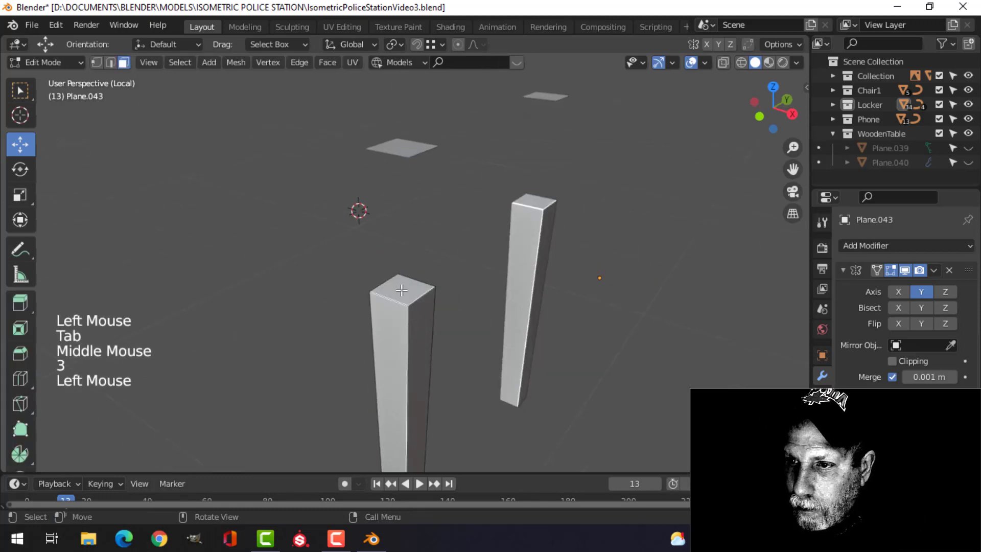
key(x)
click(420, 309)
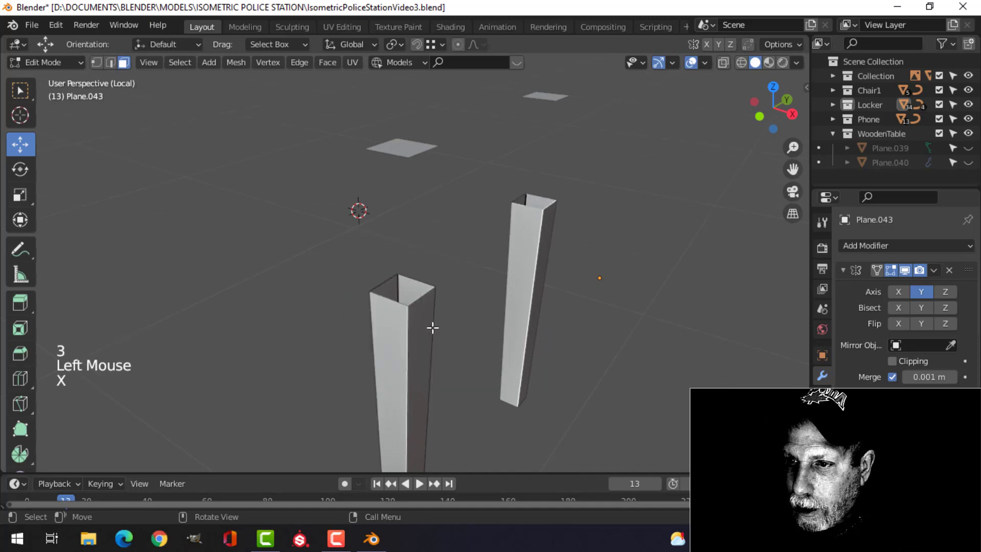
Step: Delete the bottom face of the duplicated leg and return to Object Mode
scroll(440, 347, down, 3)
middle_drag(440, 352, 425, 348)
key(x)
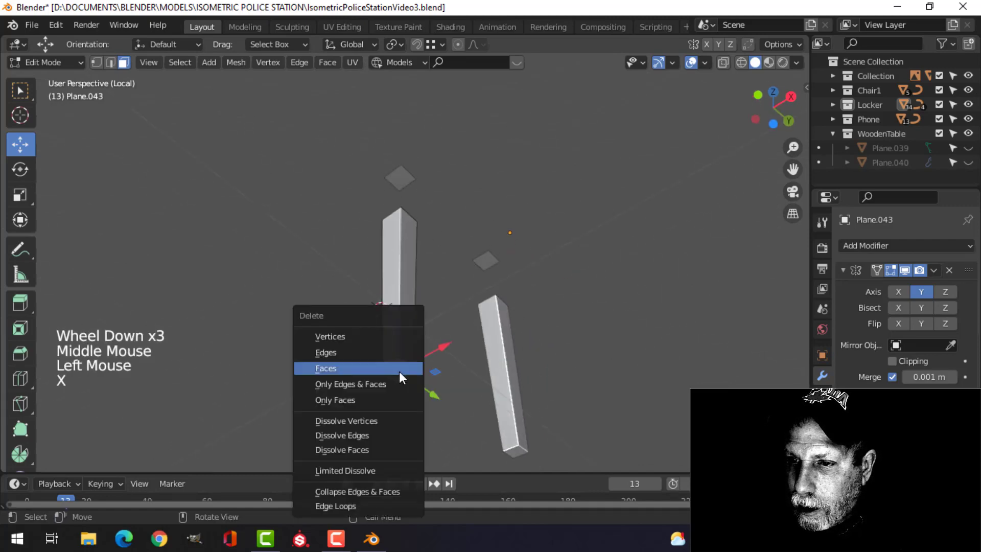
click(399, 371)
middle_drag(429, 287, 436, 325)
key(Tab)
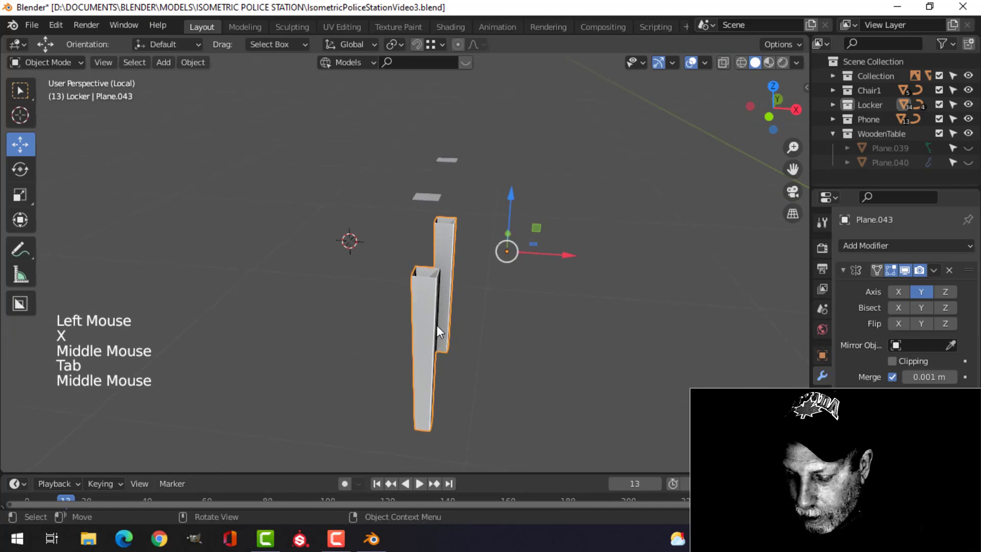
Step: Leave local view, unhide all hidden objects and clear the selection
key(slash)
key(alt+h)
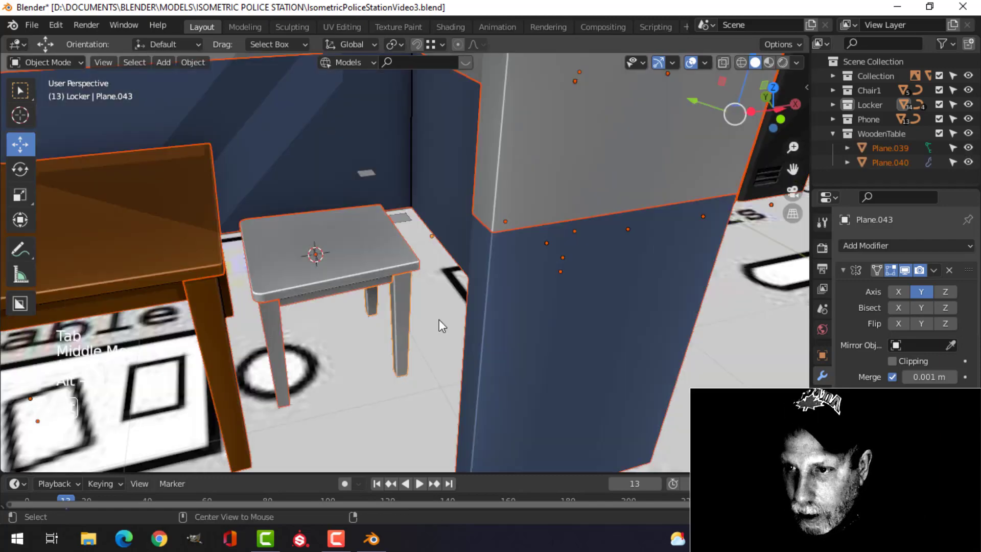
key(alt+a)
Step: Isolate the original leg pair in local view and delete the leg's top face in Edit Mode
middle_drag(324, 308, 320, 323)
click(321, 324)
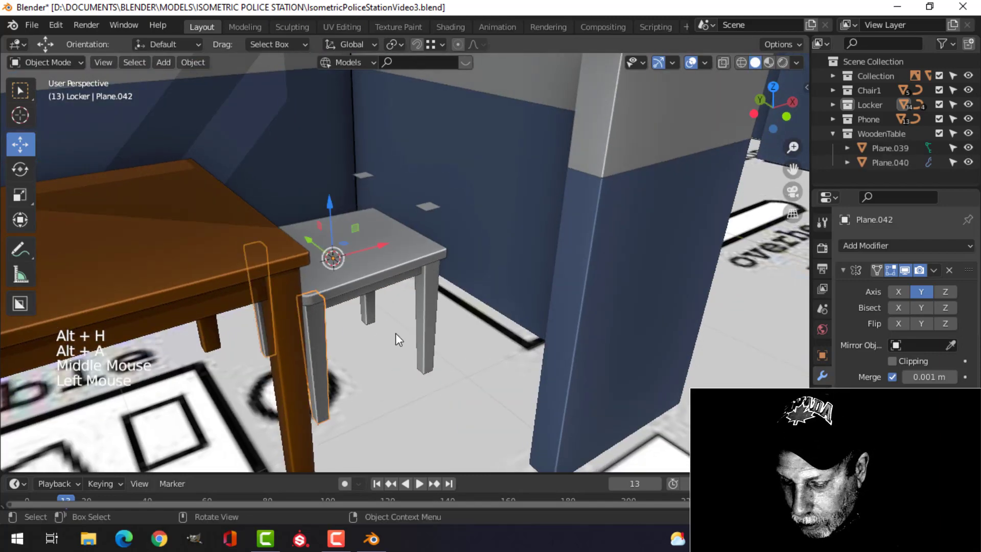
key(slash)
scroll(473, 252, up, 2)
shift+scroll(473, 253, up, 1)
shift+middle_drag(473, 253, 462, 278)
key(Tab)
click(462, 278)
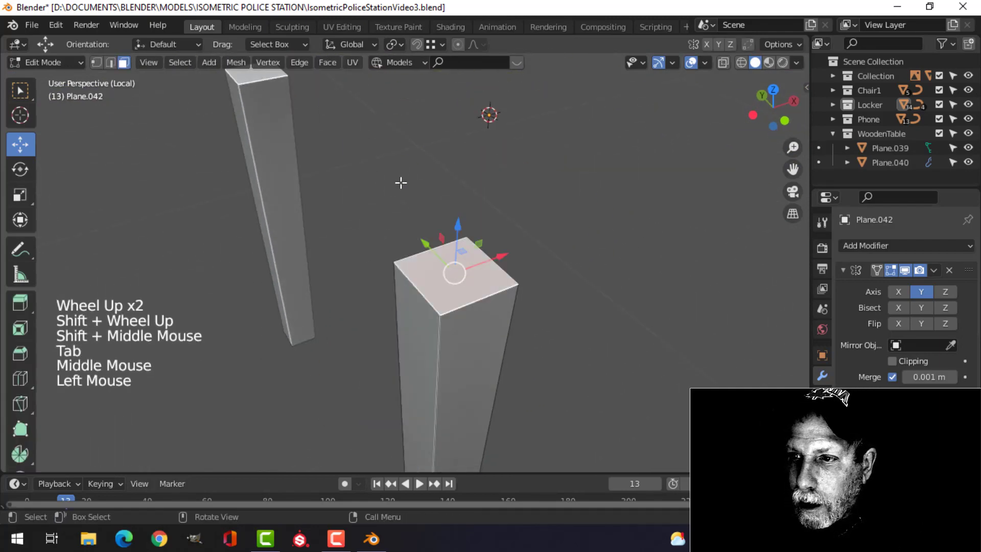
key(x)
click(547, 239)
Step: Delete the bottom face of the original leg and return to Object Mode
middle_drag(515, 313, 472, 279)
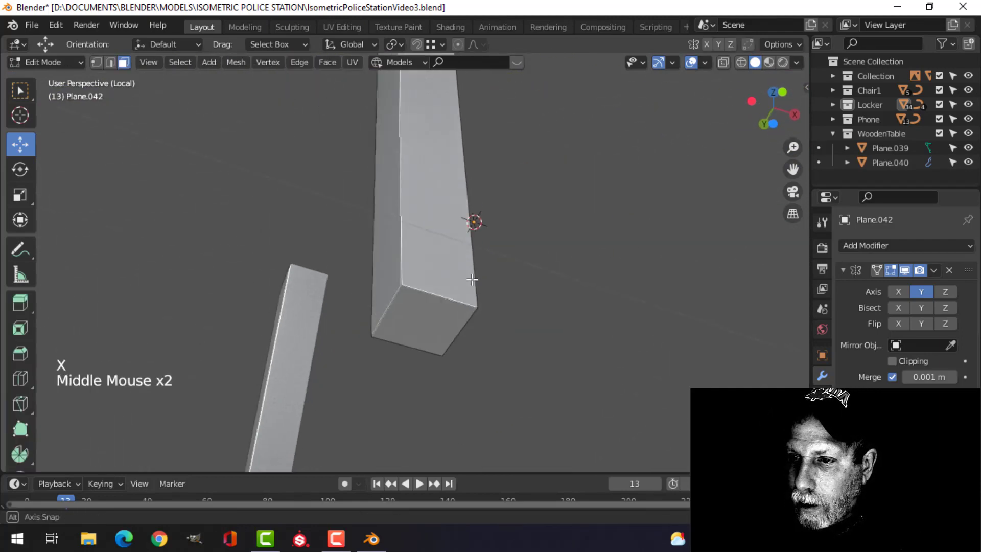
click(424, 318)
key(x)
click(407, 314)
middle_drag(407, 313, 457, 340)
key(Tab)
Step: Leave local view, clear the selection and save the file
scroll(474, 337, down, 4)
key(KP_Divide)
key(alt+a)
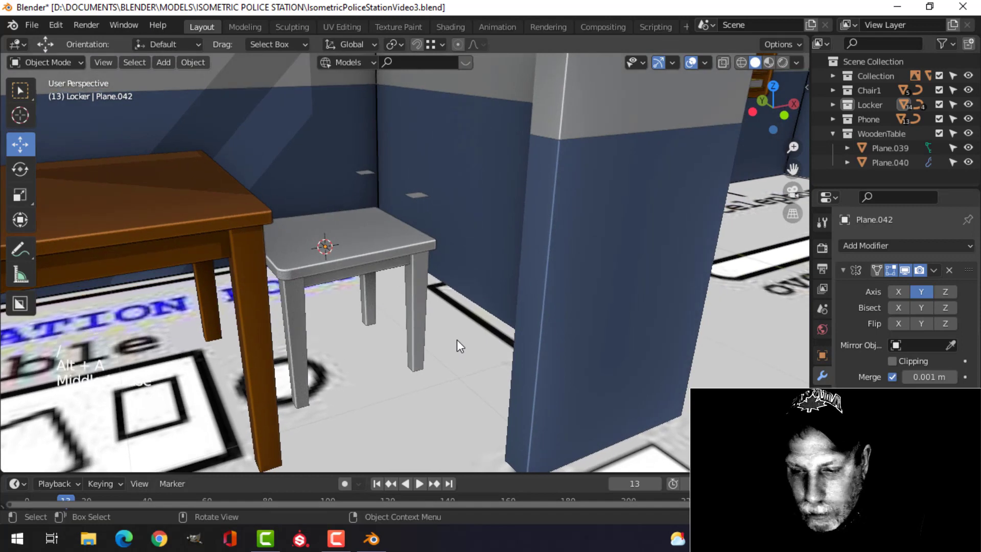
key(ctrl+s)
Step: Isolate both stool leg pairs in local view and open them together in Edit Mode with edge selection
click(422, 282)
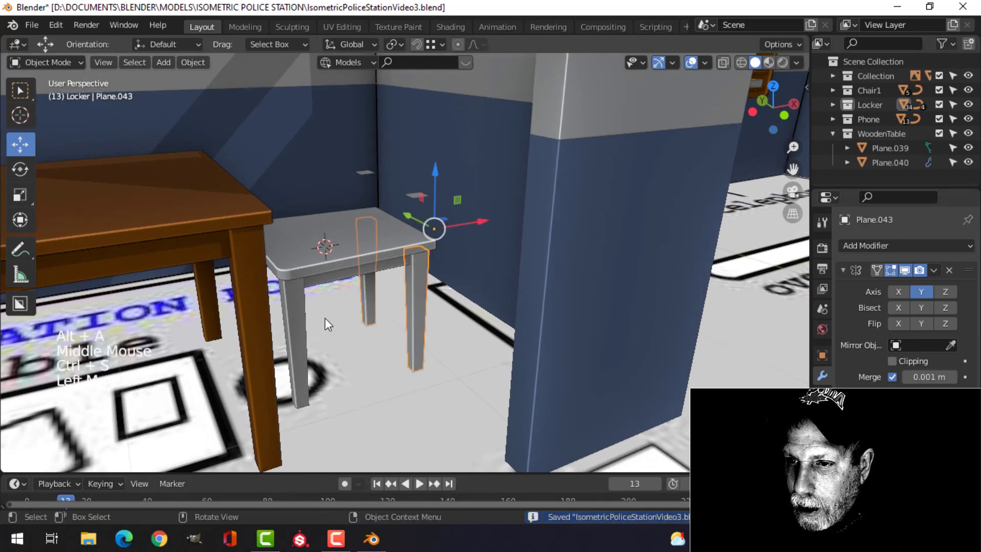
shift+click(301, 319)
key(KP_Divide)
scroll(361, 313, up, 2)
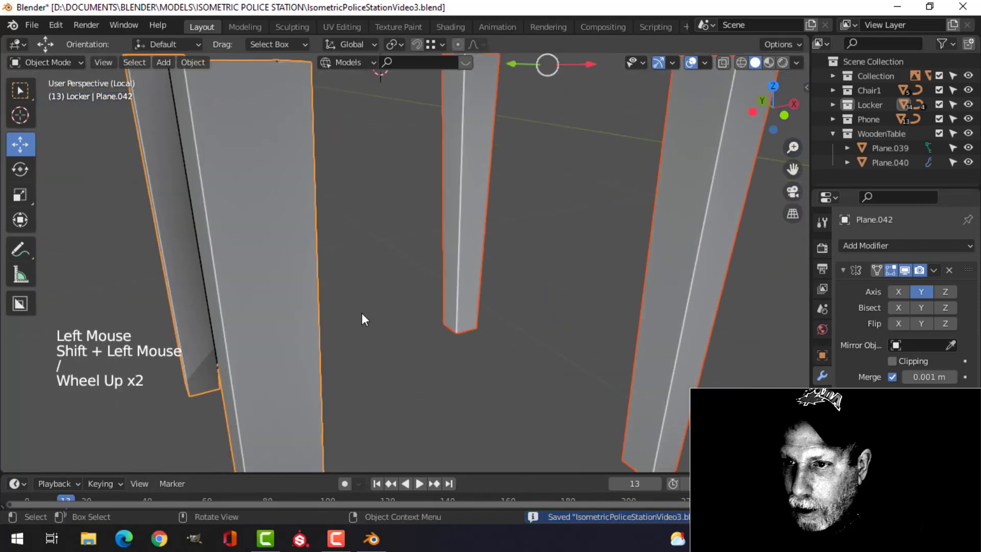
shift+middle_drag(361, 312, 420, 327)
scroll(421, 339, down, 2)
key(Tab)
key(alt+a)
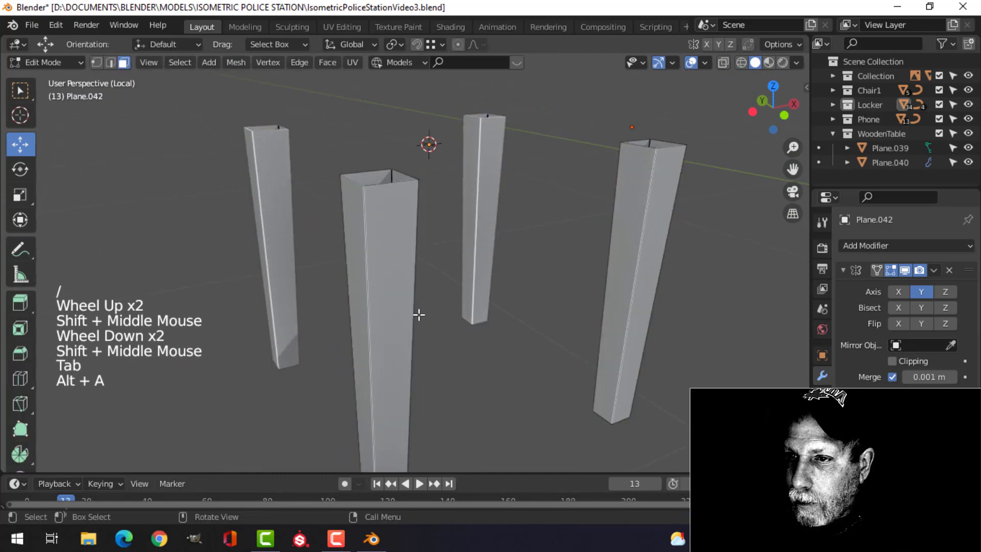
key(Tab)
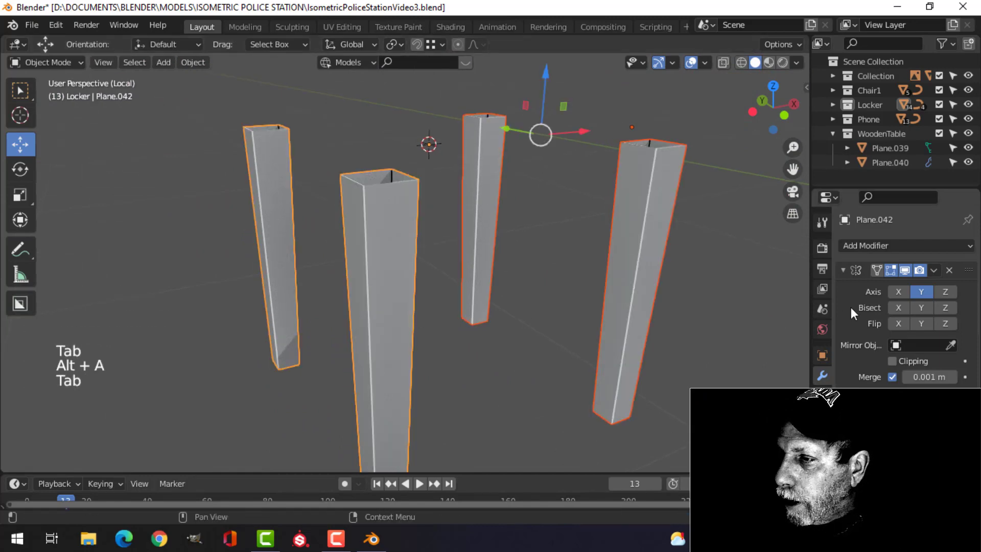
key(Tab)
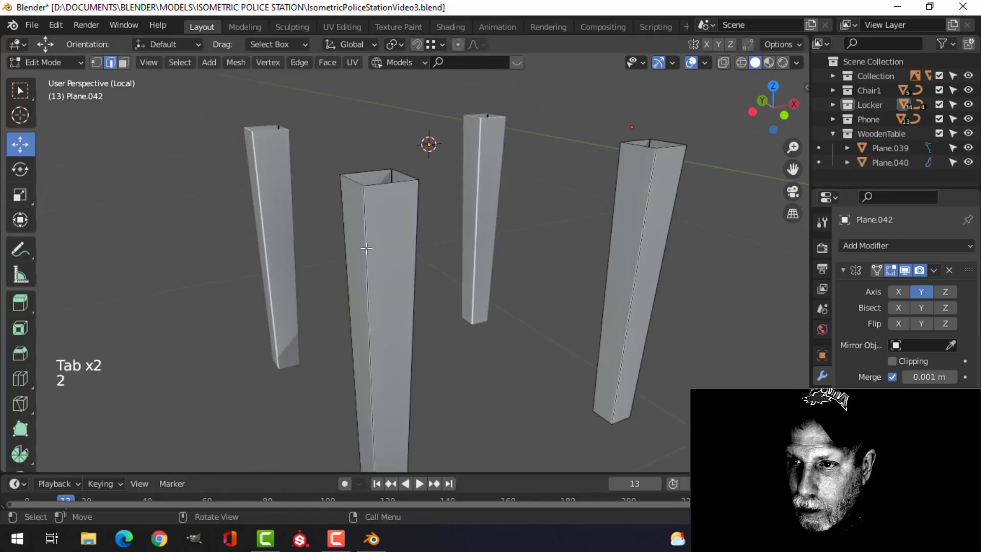
Step: Select all the vertical corner edges of both editable legs
alt+shift+click(365, 243)
alt+shift+click(409, 228)
middle_drag(404, 231, 451, 300)
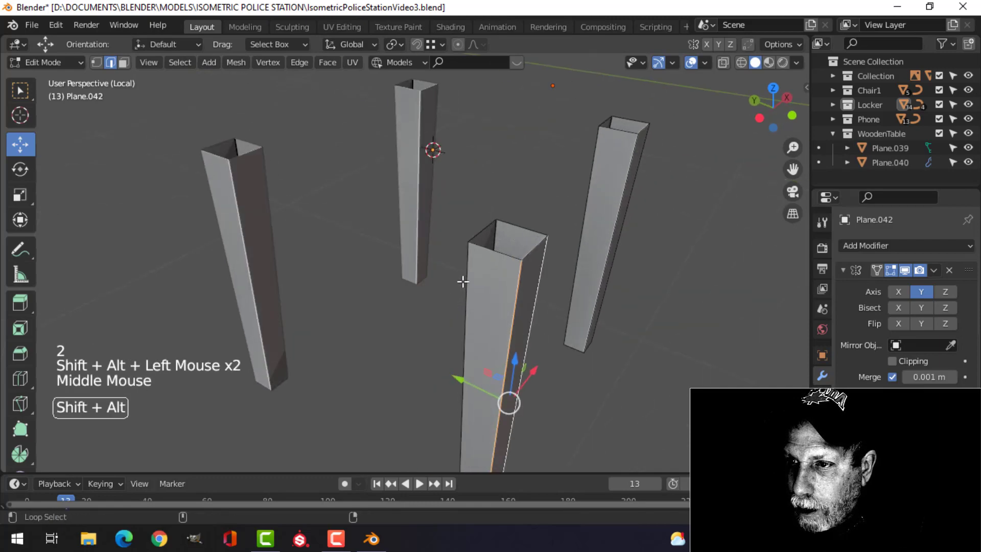
alt+shift+click(463, 280)
middle_drag(567, 287, 241, 182)
alt+shift+click(346, 286)
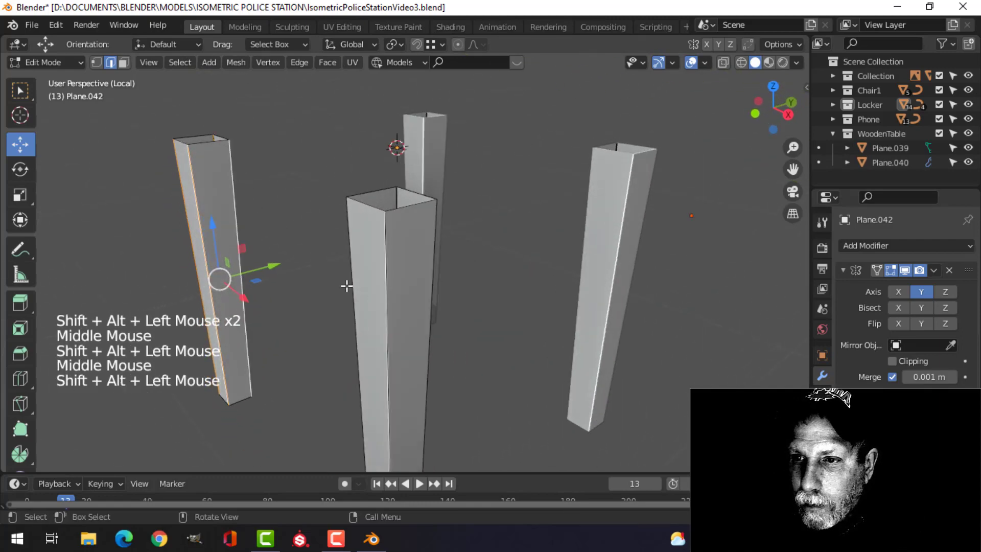
alt+shift+click(385, 242)
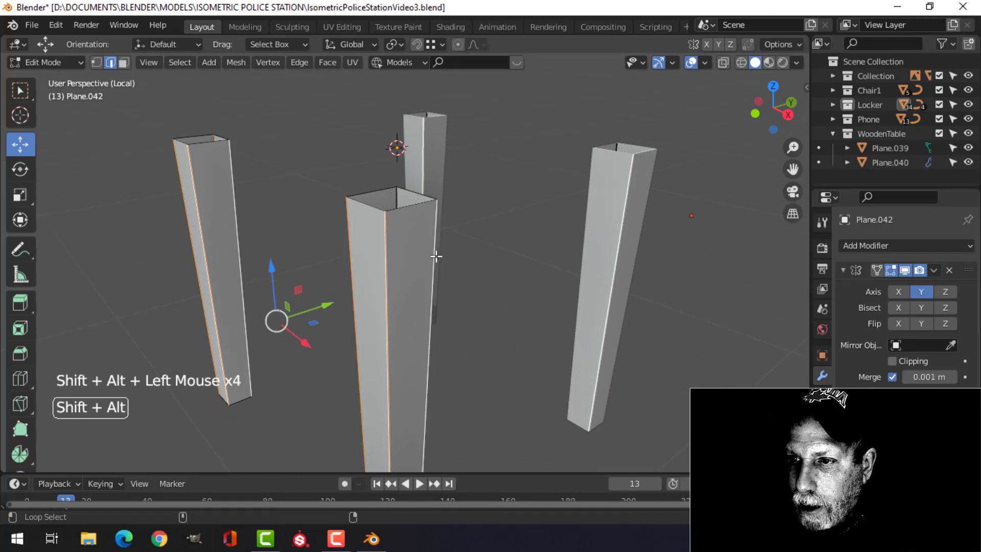
middle_drag(436, 256, 620, 212)
alt+shift+click(595, 316)
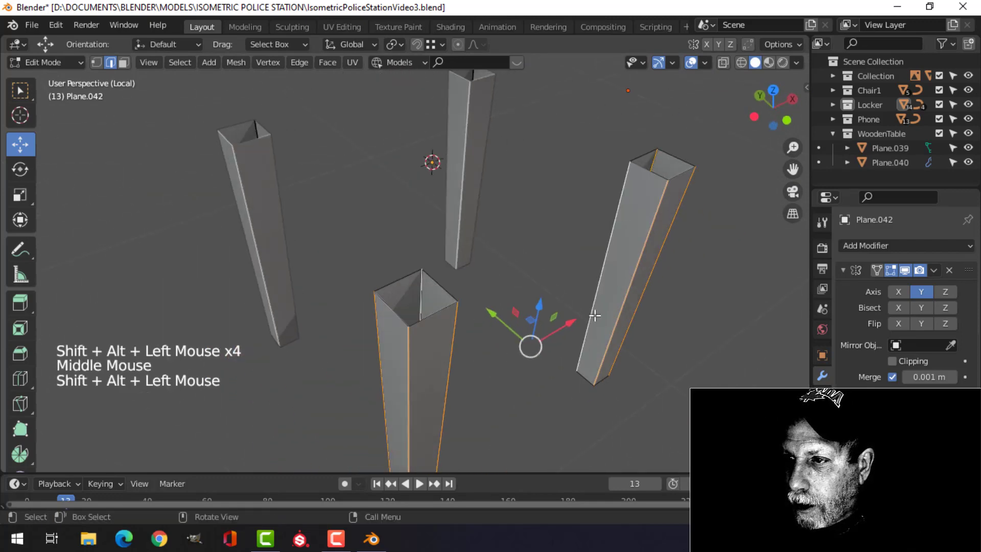
Step: Bevel the selected vertical leg edges with a width of 0.00407 m and 2 segments
scroll(587, 327, up, 3)
middle_drag(583, 332, 573, 256)
scroll(534, 275, down, 2)
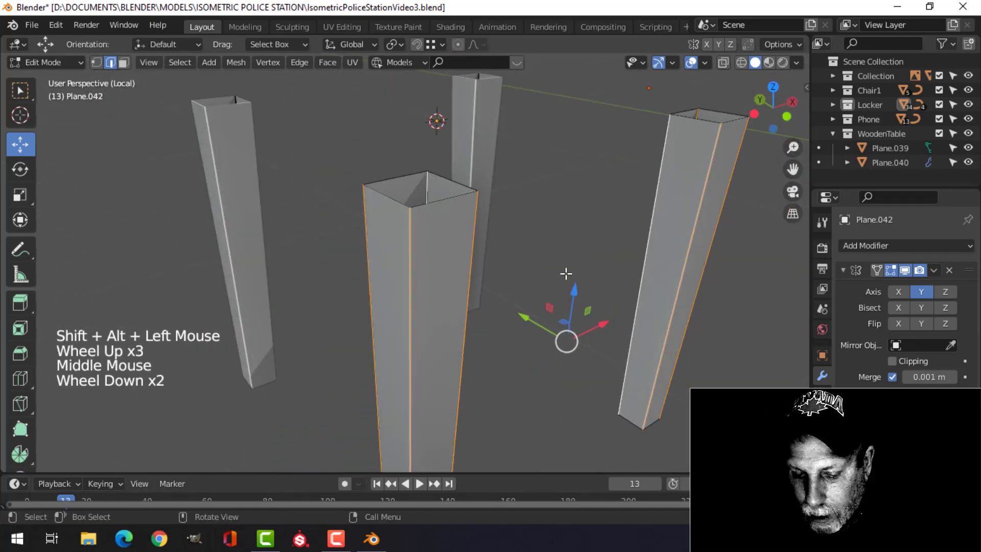
key(ctrl+b)
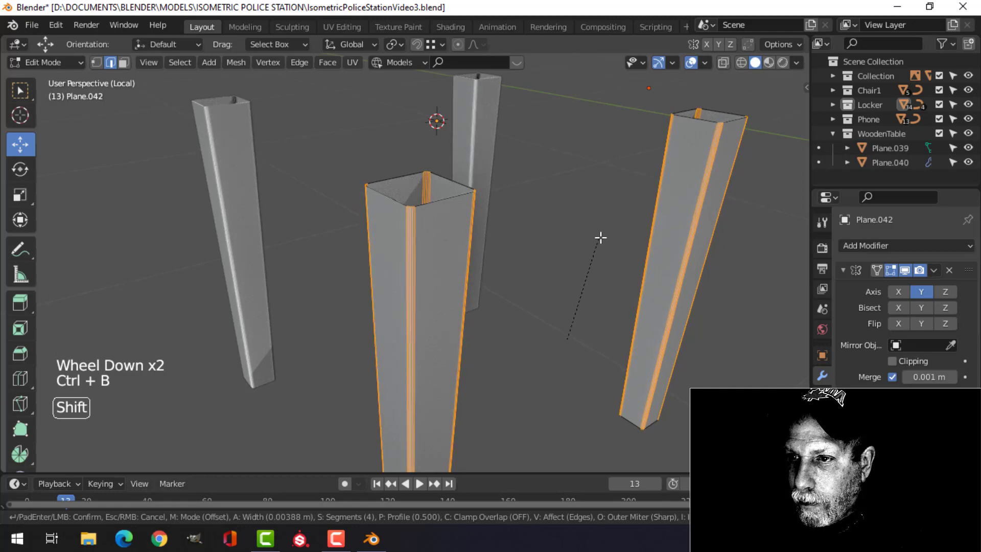
scroll(601, 237, down, 1)
click(601, 237)
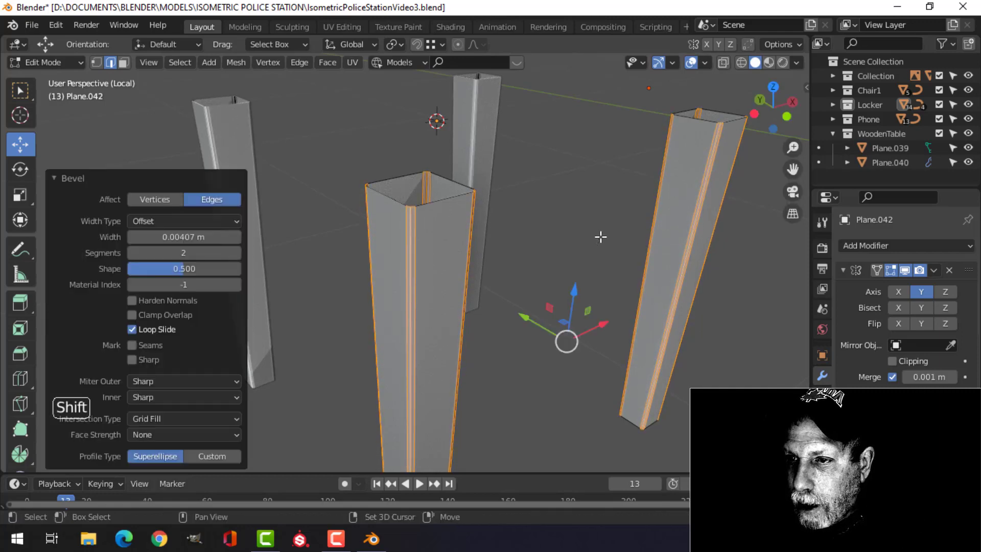
Step: Return to Object Mode and apply smooth shading to the original leg pair
key(Tab)
scroll(578, 240, down, 3)
key(alt+a)
middle_drag(574, 263, 472, 283)
click(404, 247)
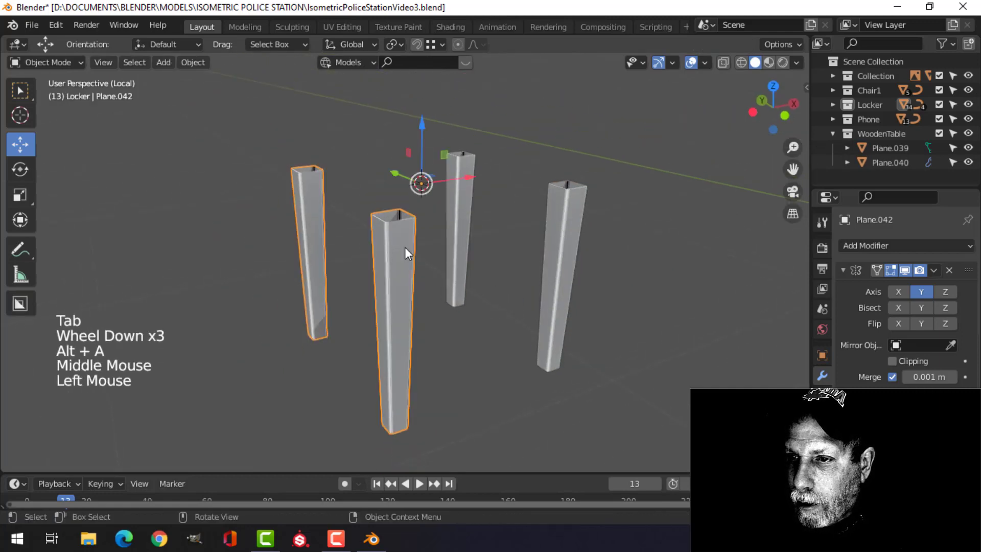
right_click(404, 247)
click(379, 206)
scroll(437, 253, up, 2)
key(alt+a)
middle_drag(437, 253, 468, 275)
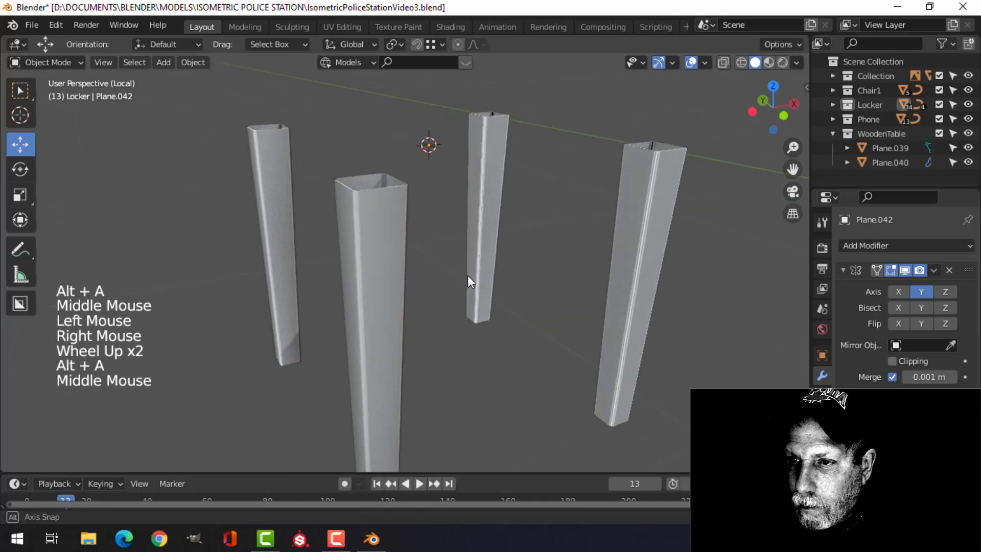
click(373, 250)
click(891, 247)
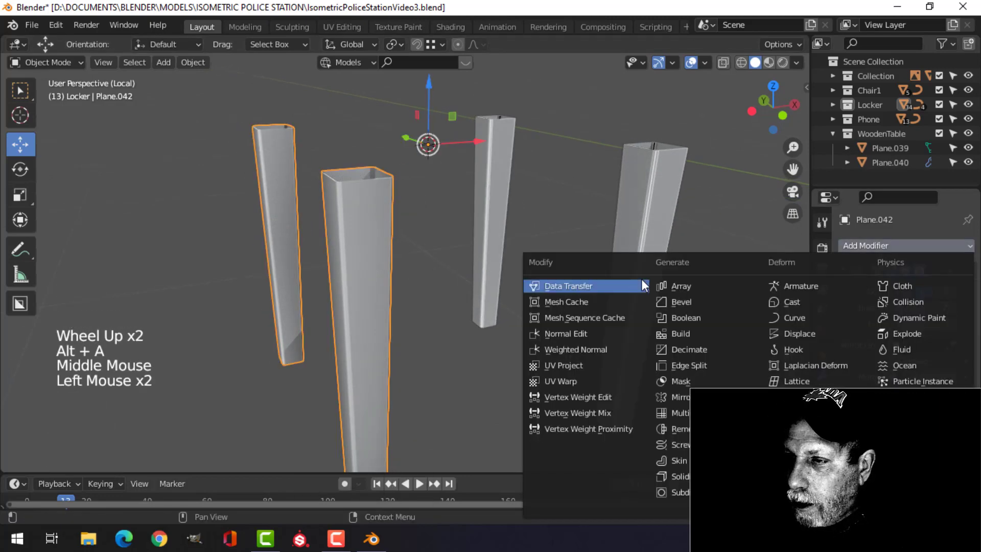
click(677, 397)
Step: Apply smooth shading to the duplicated leg pair
click(653, 209)
right_click(650, 208)
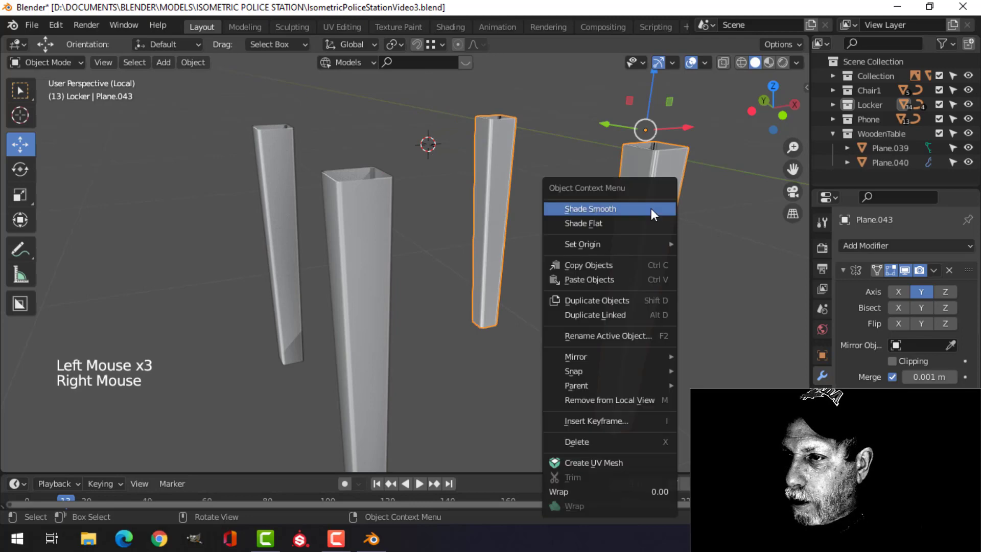
click(652, 210)
Step: Apply the Mirror modifier on the duplicated leg pair and on the original leg pair
click(933, 270)
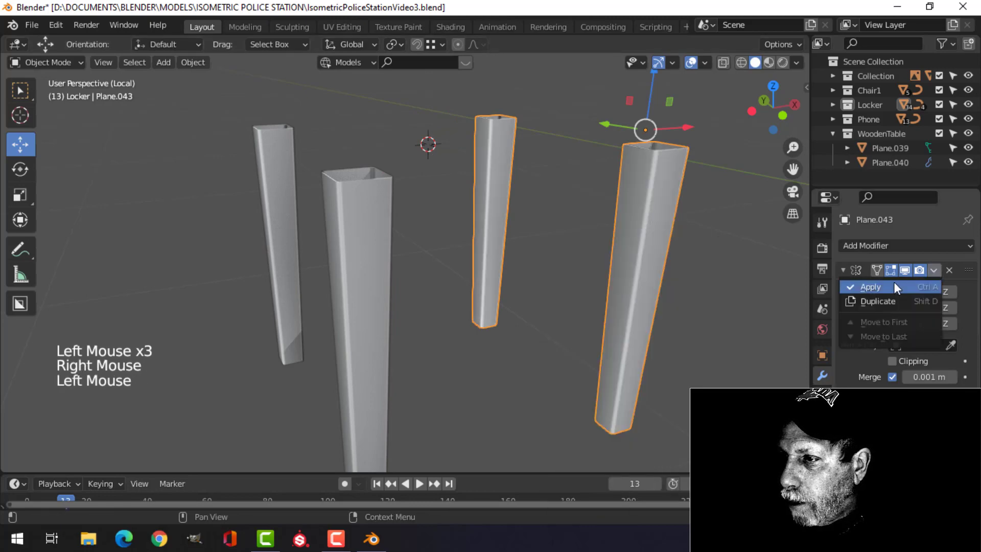
click(893, 282)
click(378, 235)
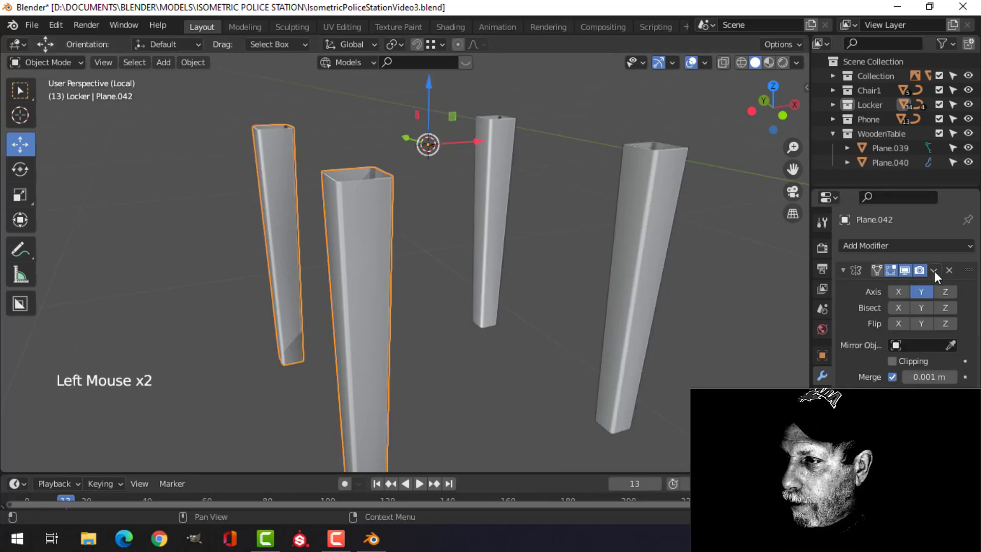
click(934, 271)
click(882, 285)
Step: Join the two leg pairs into one object, with the duplicated pair as the active object
shift+click(646, 236)
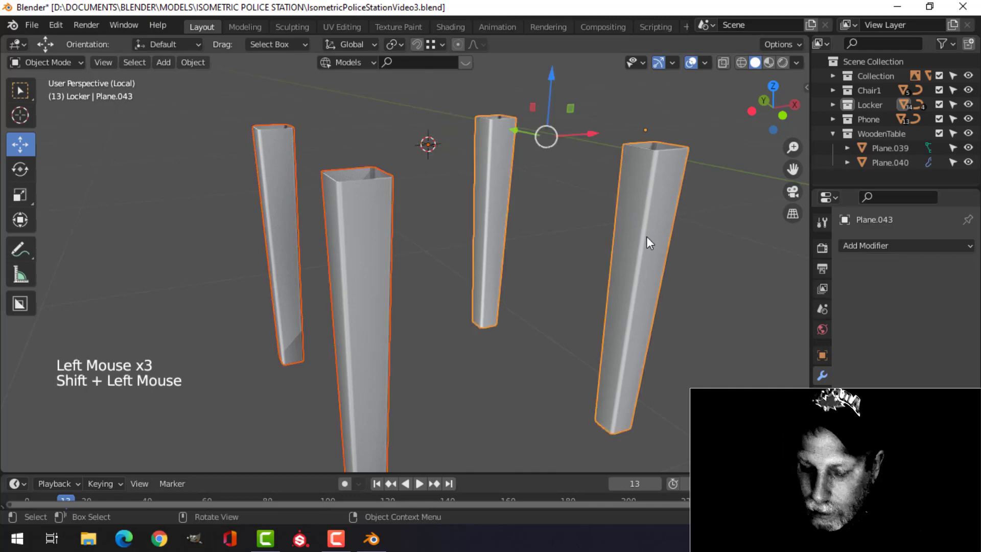
key(ctrl+j)
scroll(566, 244, down, 1)
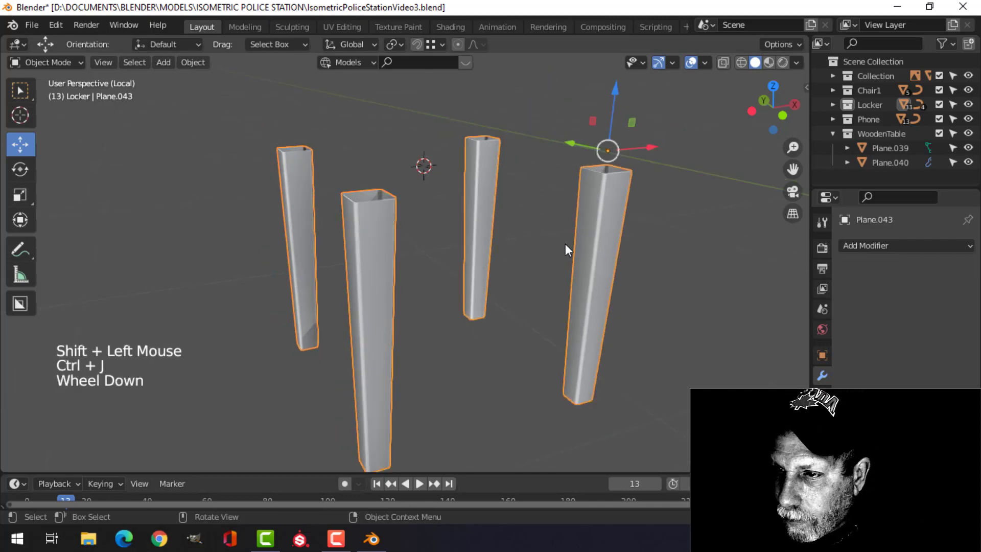
Step: Add a Weighted Normal modifier to the joined legs, turn on Auto Smooth for them, and deselect everything
middle_drag(565, 243, 581, 246)
scroll(559, 253, up, 2)
click(881, 246)
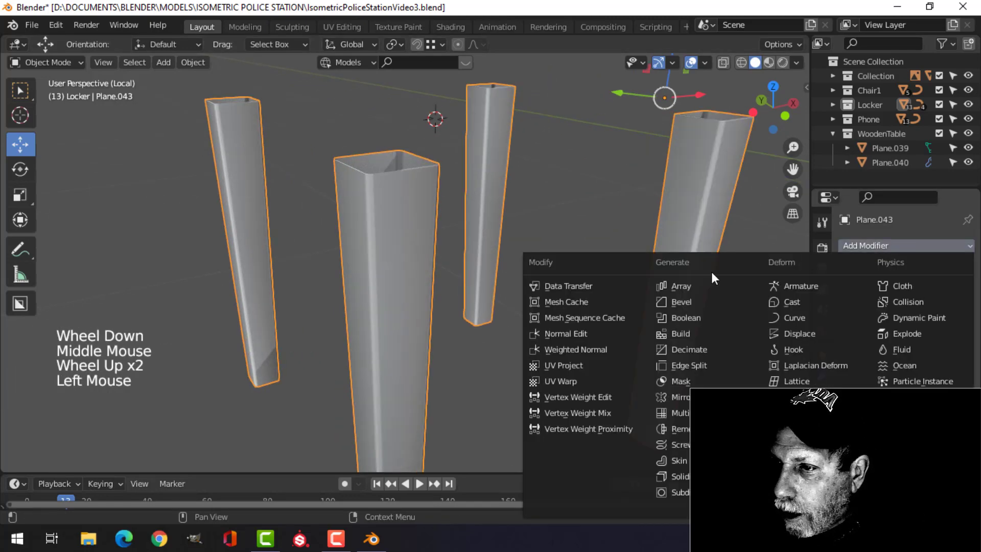
click(612, 344)
click(822, 457)
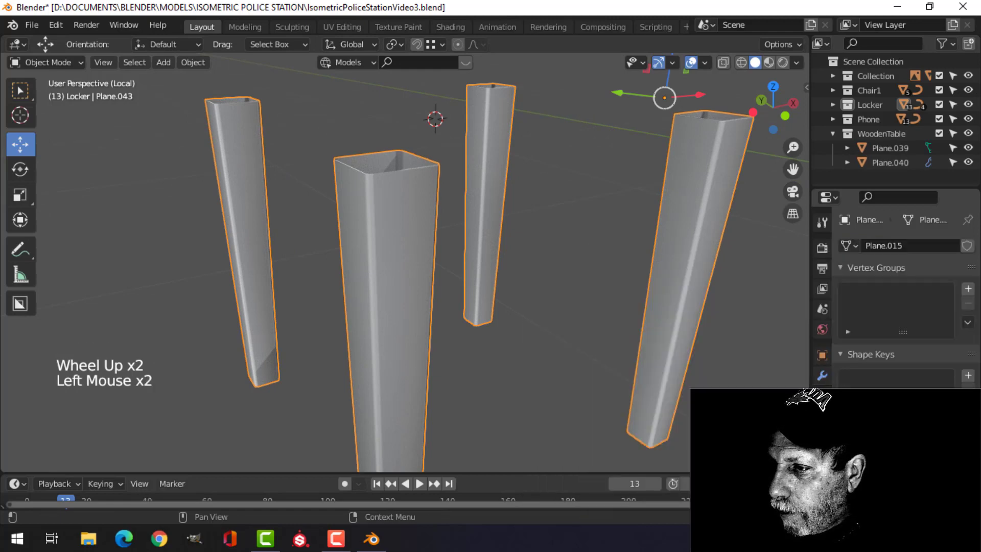
scroll(887, 429, down, 4)
click(892, 423)
key(alt+a)
middle_drag(557, 294, 586, 304)
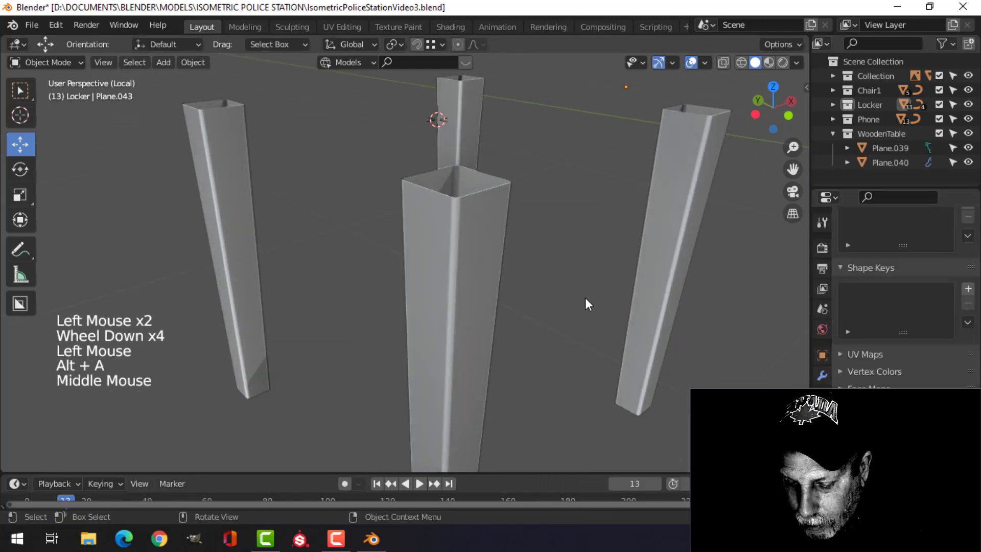
Step: Leave local view to bring back the interrogation room scene and save the file
key(/)
scroll(584, 297, down, 4)
middle_drag(403, 290, 387, 309)
key(ctrl+s)
scroll(379, 287, down, 2)
scroll(364, 312, up, 2)
scroll(364, 310, up, 1)
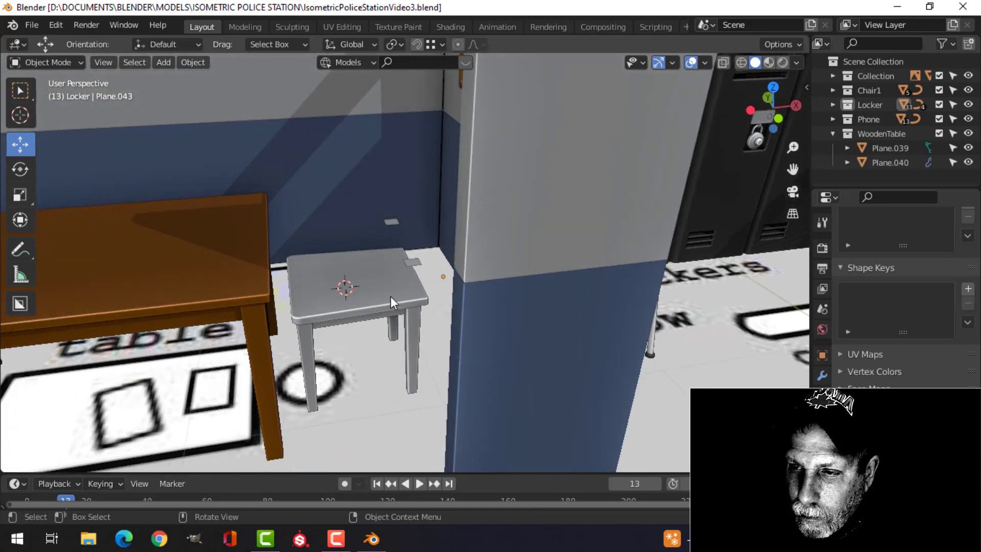
Step: Isolate the stool's seat, legs and the two small mirrored squares in local view
click(396, 298)
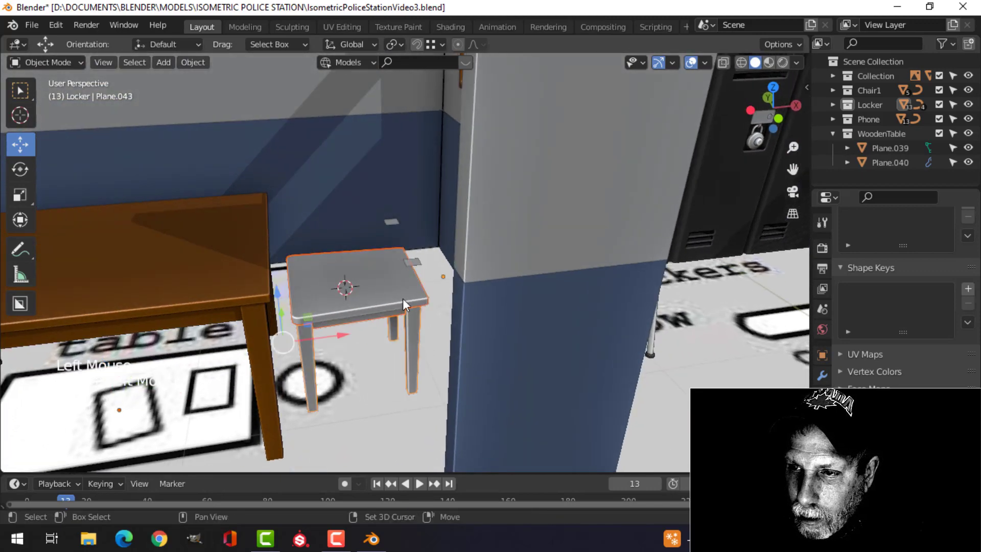
key(KP_Divide)
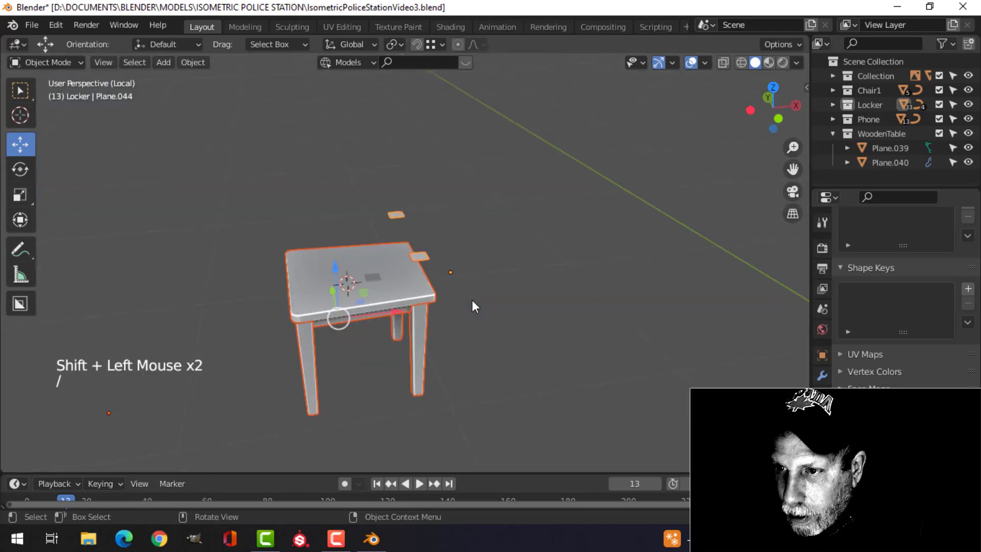
middle_drag(473, 299, 488, 213)
key(alt+a)
Step: Align the mirrored squares over the seat's rear corners in top view and lower them about 0.14 m onto the seat
click(522, 182)
shift+middle_drag(523, 182, 447, 247)
key(Tab)
key(a)
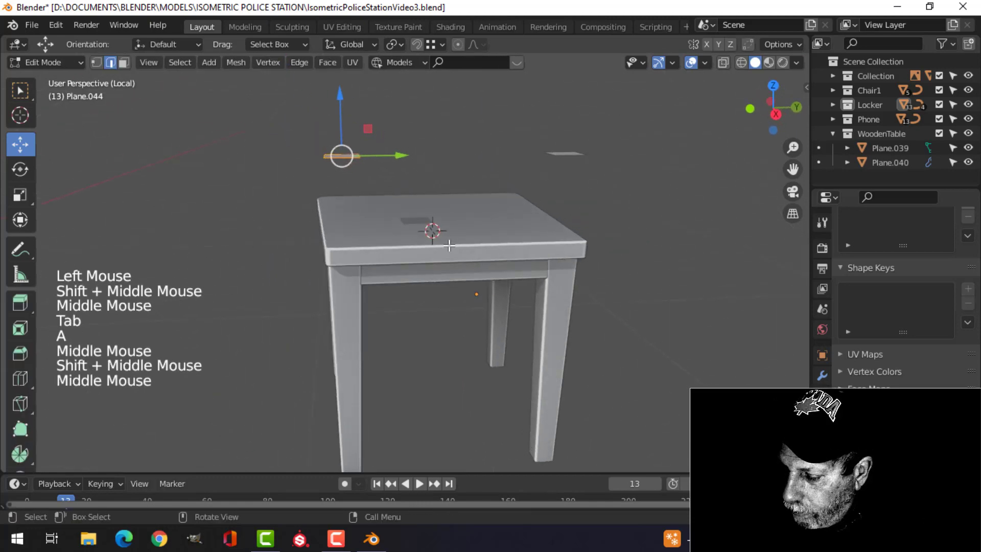
key(KP_7)
key(g)
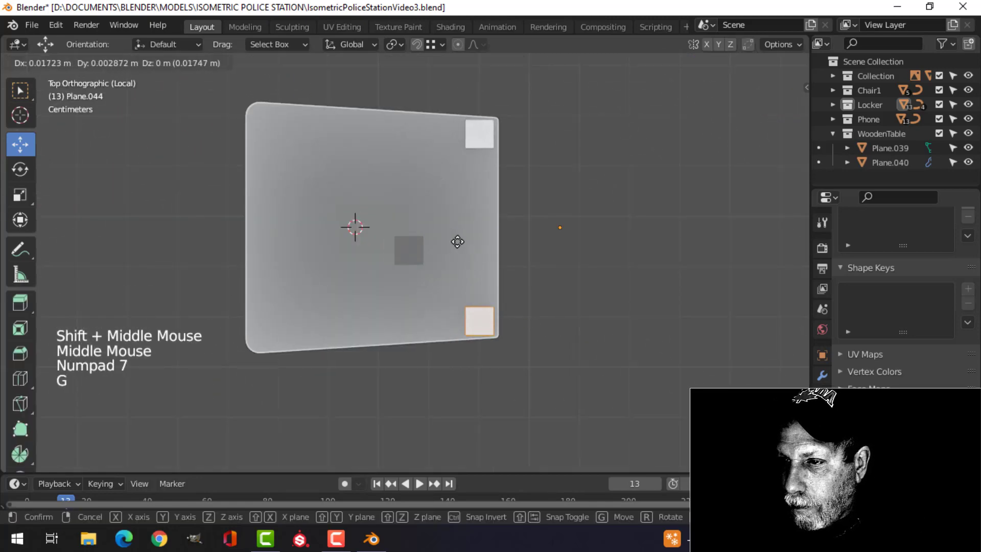
click(459, 240)
middle_drag(526, 237, 493, 224)
drag(419, 155, 434, 238)
middle_drag(434, 238, 535, 289)
Step: Scale the corner square to about 0.88 and shift it about -0.003 m along Y
key(s)
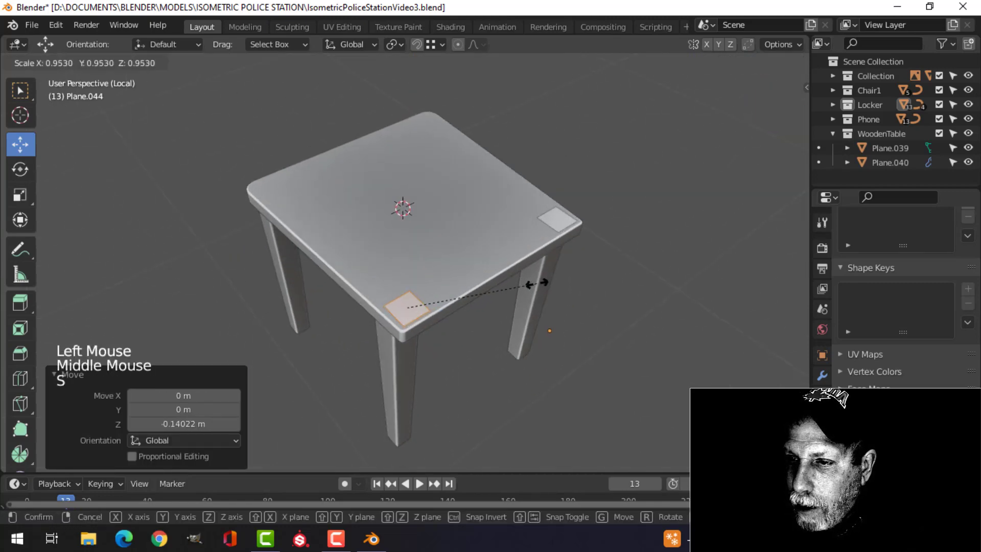
click(528, 286)
middle_drag(452, 284, 423, 314)
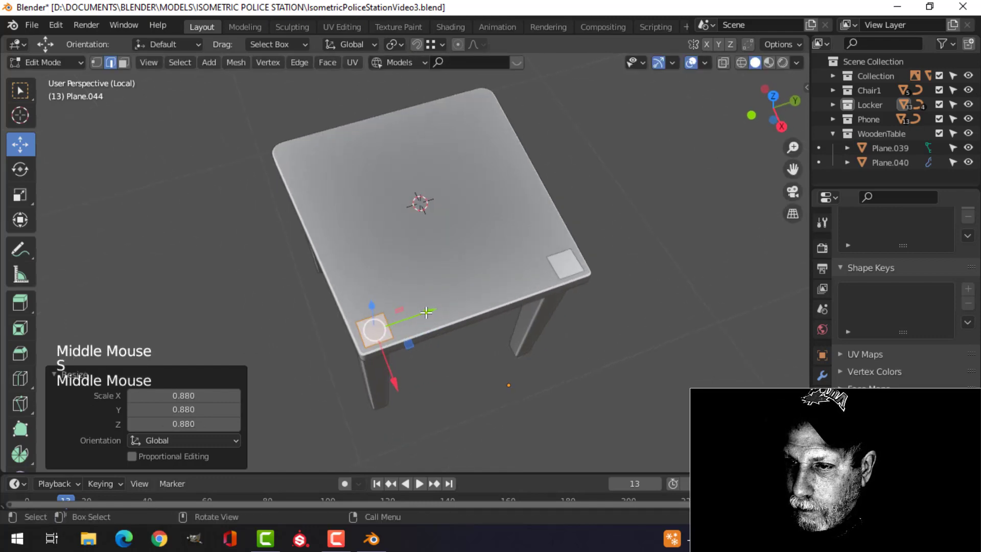
drag(423, 312, 420, 313)
middle_drag(420, 312, 496, 289)
scroll(519, 265, down, 3)
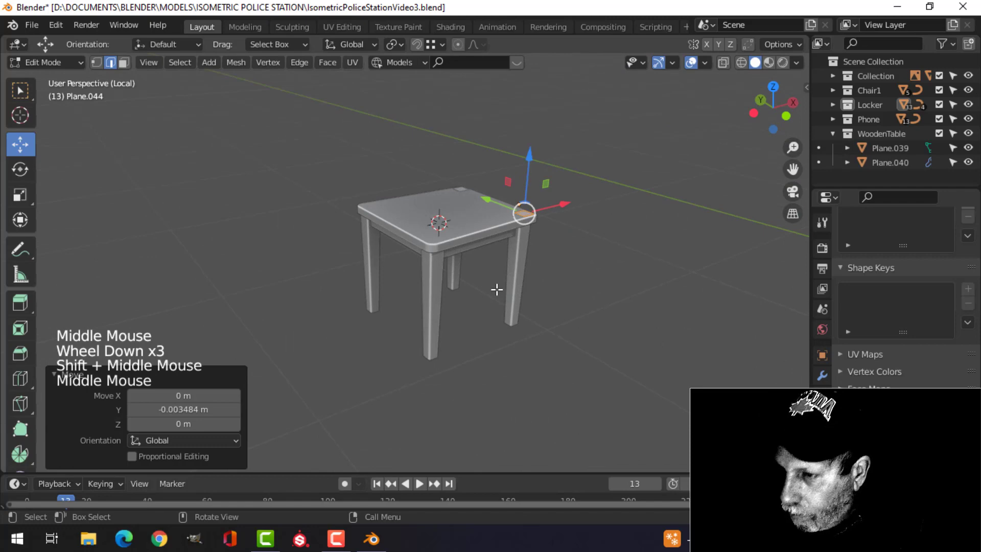
Step: Extrude the corner square upward about 0.51 m in left view to form the mirrored back posts
key(ctrl+KP_1)
key(ctrl+KP_3)
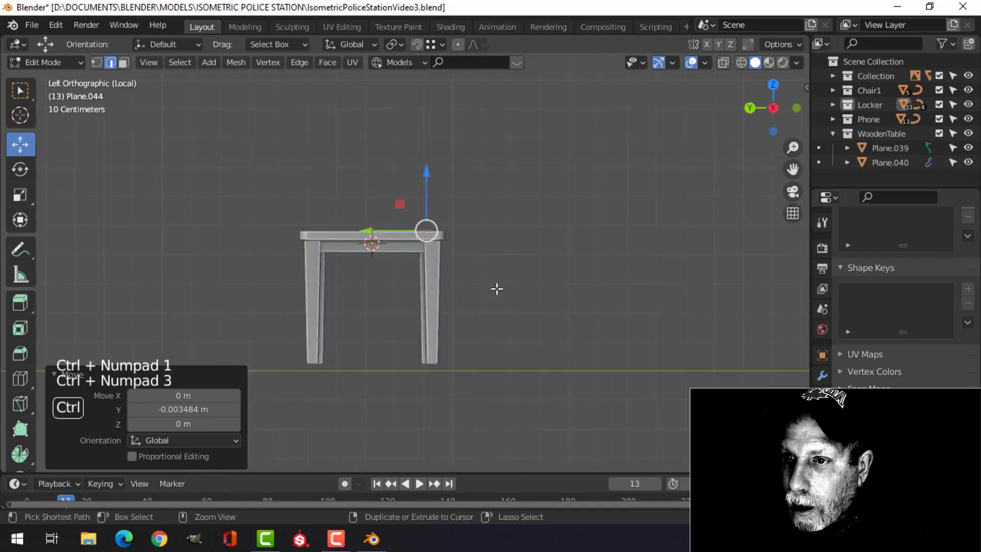
shift+middle_drag(452, 265, 420, 361)
key(e)
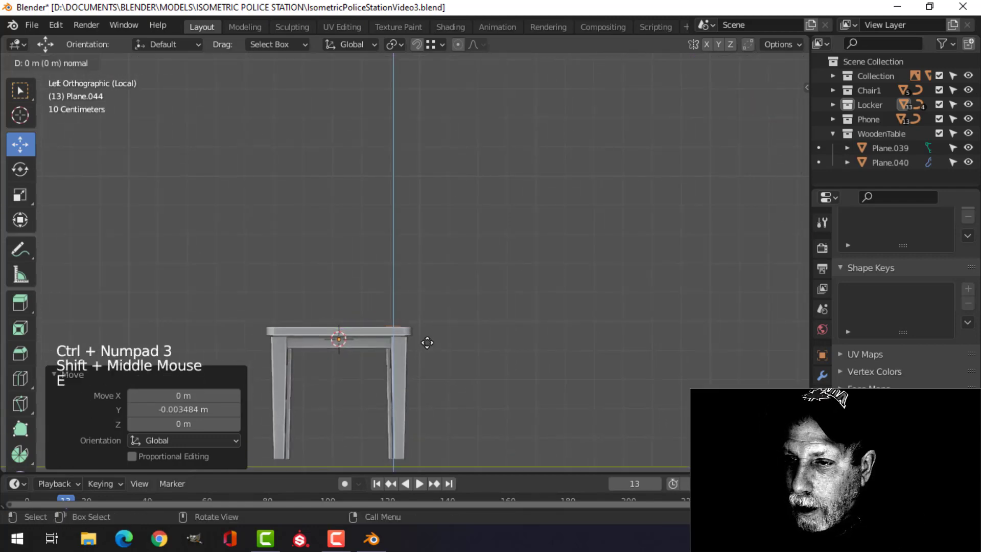
right_click(427, 342)
drag(397, 267, 406, 192)
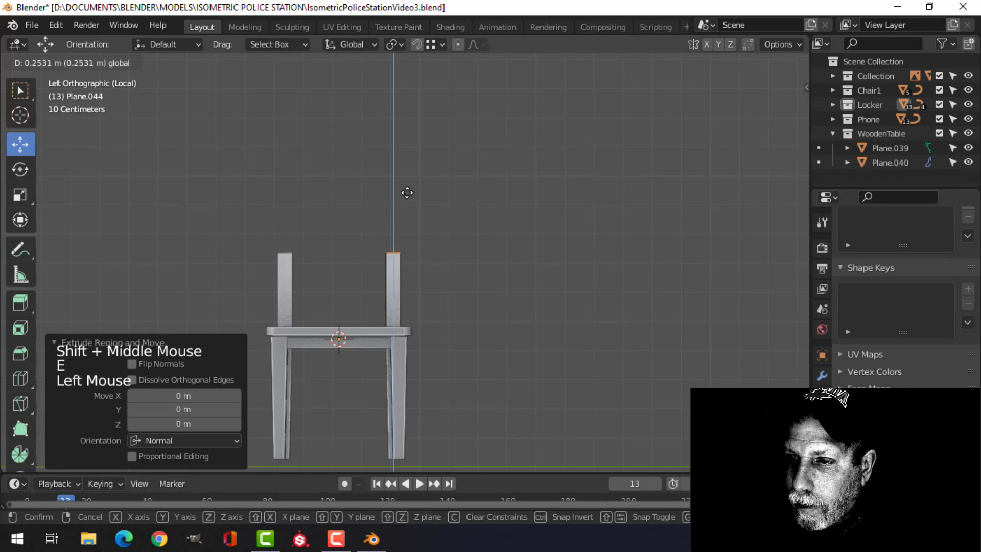
click(415, 122)
scroll(416, 202, down, 2)
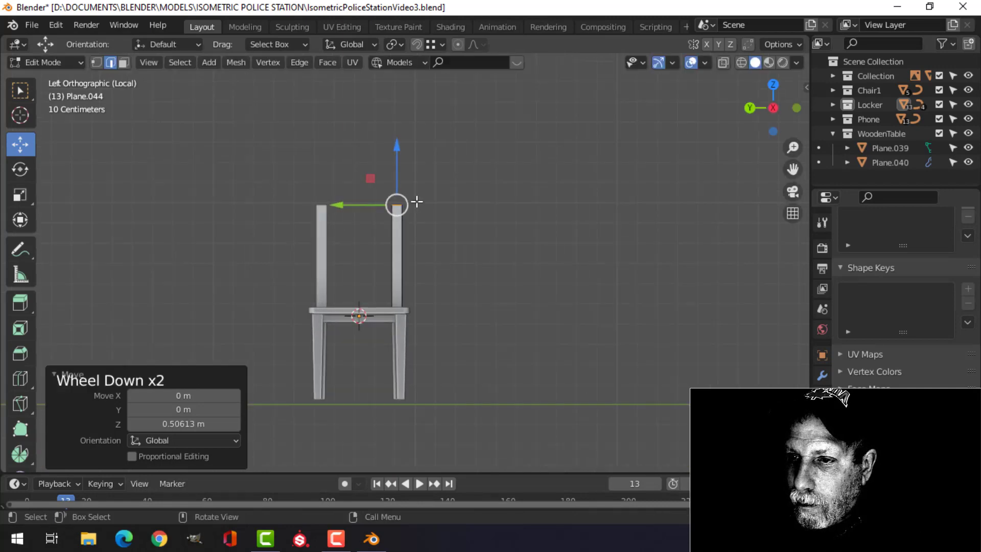
Step: Raise the back posts' top face slightly, return to Object Mode and deselect everything
drag(399, 164, 399, 151)
middle_drag(399, 152, 540, 320)
scroll(525, 214, up, 3)
scroll(481, 276, up, 2)
shift+middle_drag(482, 276, 486, 307)
mouse_move(485, 307)
middle_down()
mouse_move(488, 330)
mouse_move(477, 324)
middle_up()
key(Tab)
scroll(479, 327, down, 1)
scroll(479, 332, down, 2)
key(alt+a)
shift+middle_drag(431, 361, 379, 253)
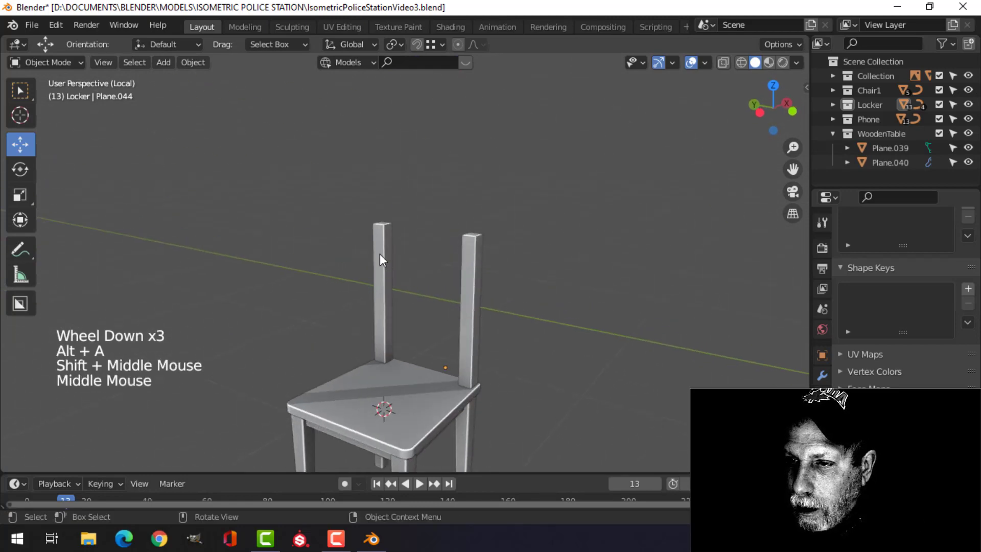
Step: Nudge the entire back post mesh slightly along Z, return to Object Mode and deselect it
click(380, 255)
scroll(435, 316, up, 2)
shift+middle_drag(435, 316, 518, 285)
key(Tab)
key(a)
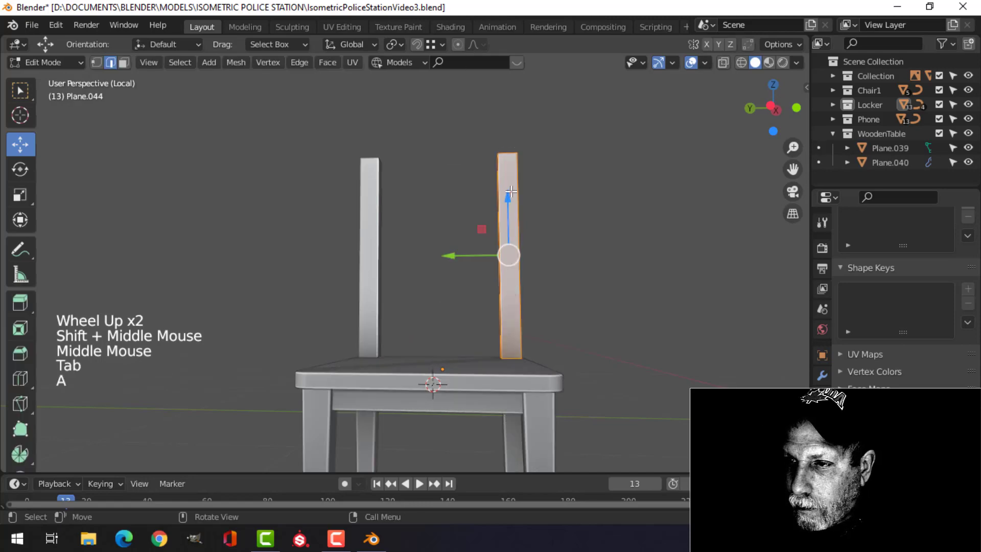
drag(508, 200, 509, 200)
key(Tab)
middle_drag(509, 200, 519, 292)
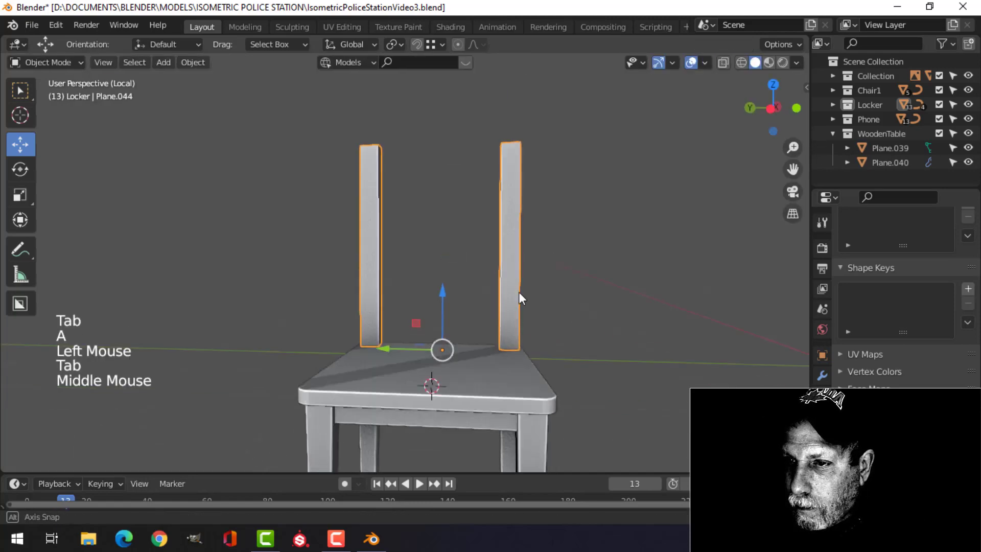
key(alt+a)
Step: Select the top face of the back post in face mode and raise it a little to lengthen the posts
scroll(422, 217, up, 2)
shift+middle_drag(422, 217, 440, 263)
middle_drag(439, 264, 381, 210)
click(381, 210)
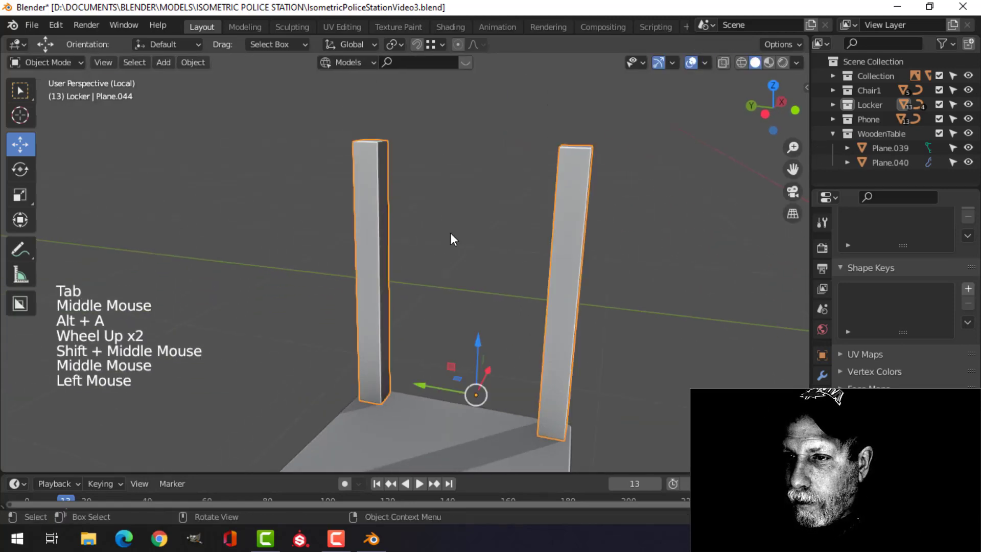
key(Tab)
scroll(565, 235, down, 2)
key(alt+a)
middle_drag(565, 235, 520, 320)
scroll(562, 286, down, 3)
key(3)
scroll(493, 311, up, 3)
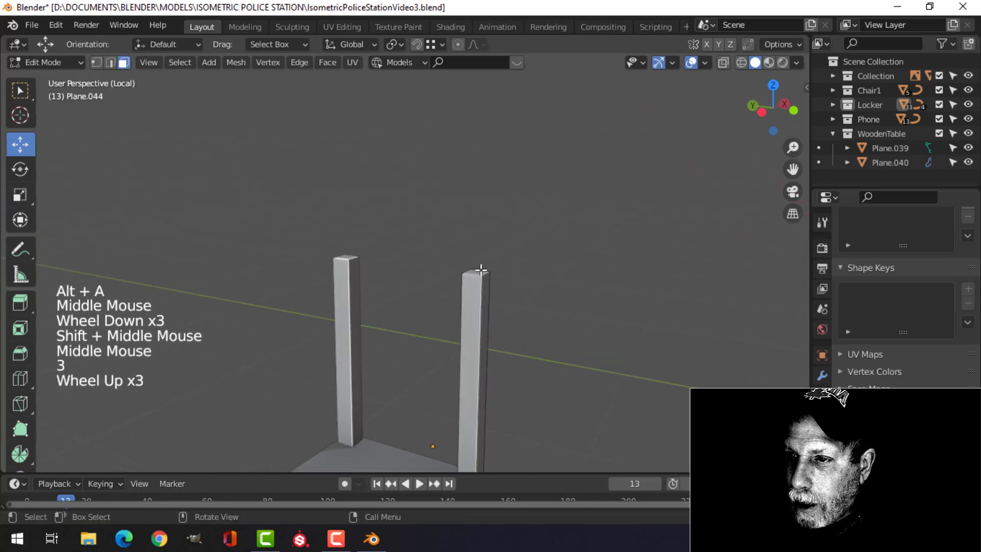
click(477, 251)
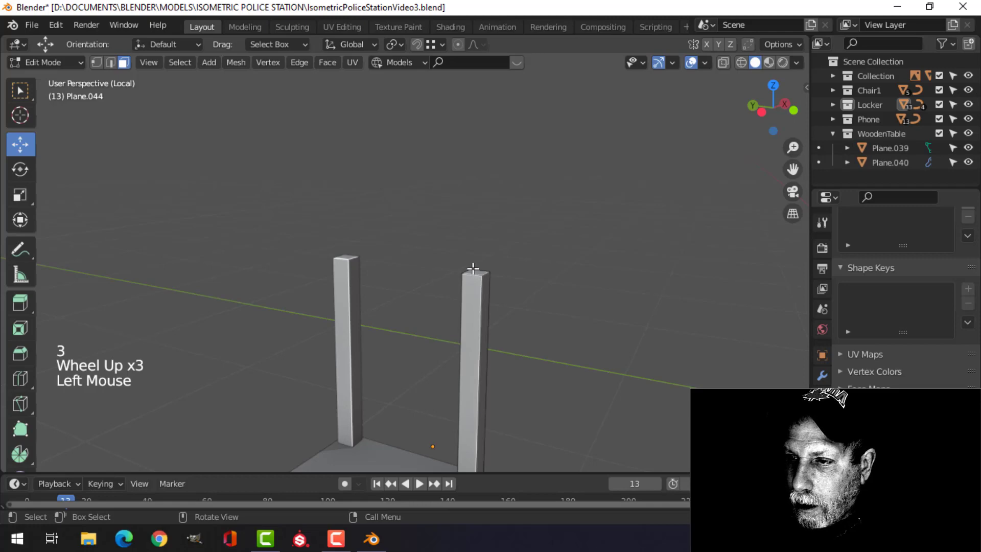
drag(480, 249, 476, 230)
key(alt+a)
Step: Duplicate the back post's inner side face and offset the copy about 0.044 m along Y
scroll(427, 315, down, 2)
shift+middle_drag(427, 316, 482, 321)
scroll(440, 305, up, 1)
scroll(440, 305, down, 1)
scroll(440, 305, up, 1)
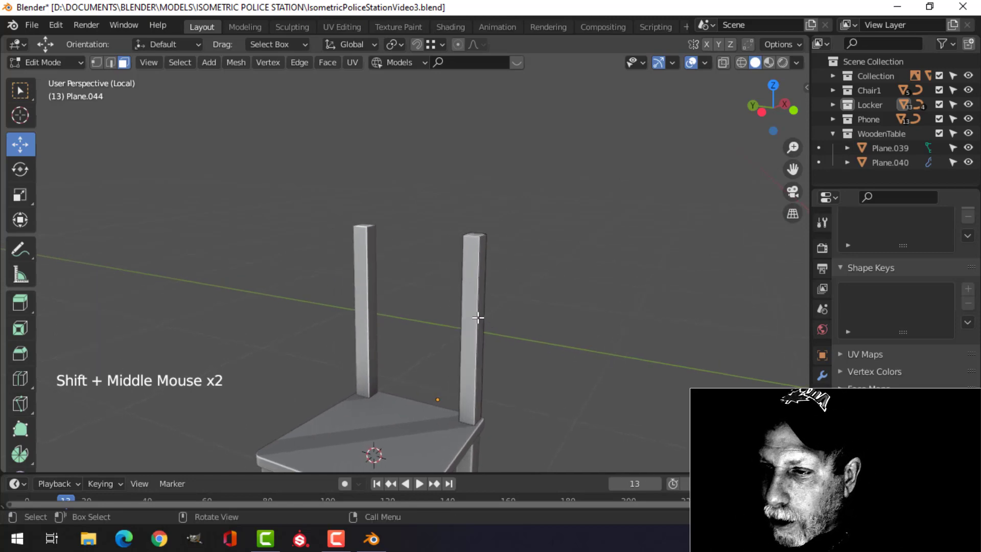
shift+middle_drag(485, 316, 550, 271)
click(427, 350)
scroll(447, 357, down, 2)
scroll(504, 325, up, 3)
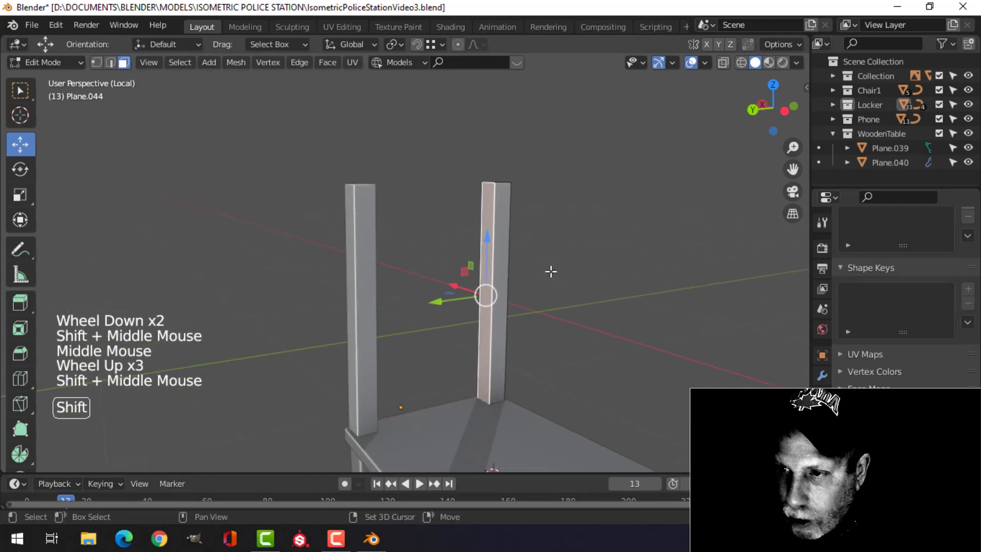
key(shift+d)
click(486, 303)
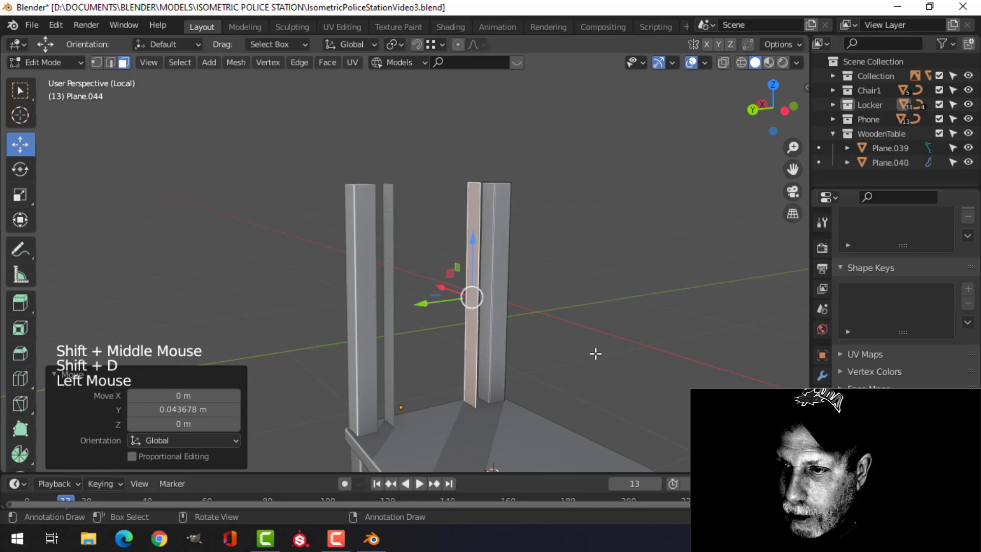
Step: Scale the duplicated face down along Z to a short piece and adjust its width along X
key(s)
key(z)
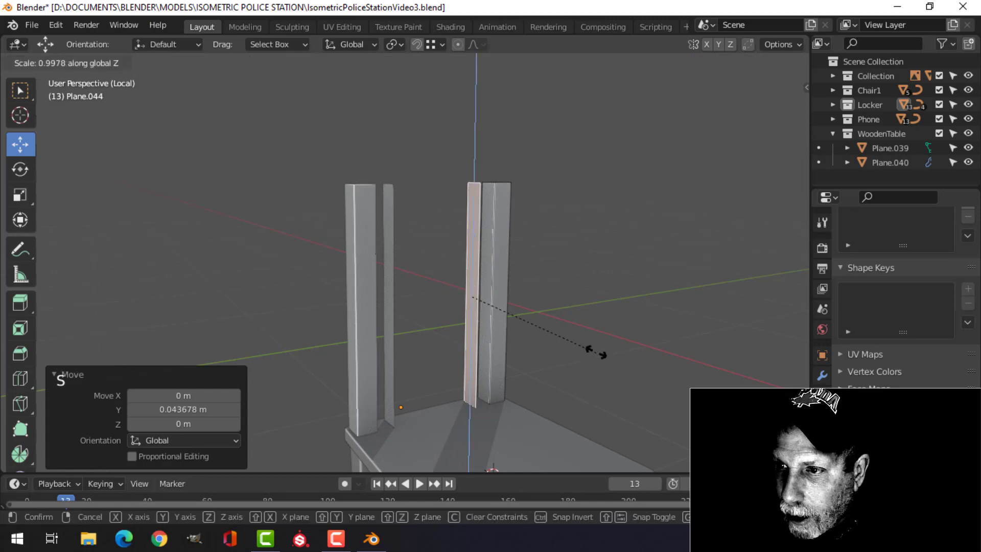
click(495, 314)
middle_drag(496, 314, 471, 333)
scroll(574, 324, up, 3)
key(s)
key(x)
click(563, 319)
Step: Move the small face about -0.045 m along Y into the post and raise it about 0.19 m near the post's top
drag(471, 332, 517, 323)
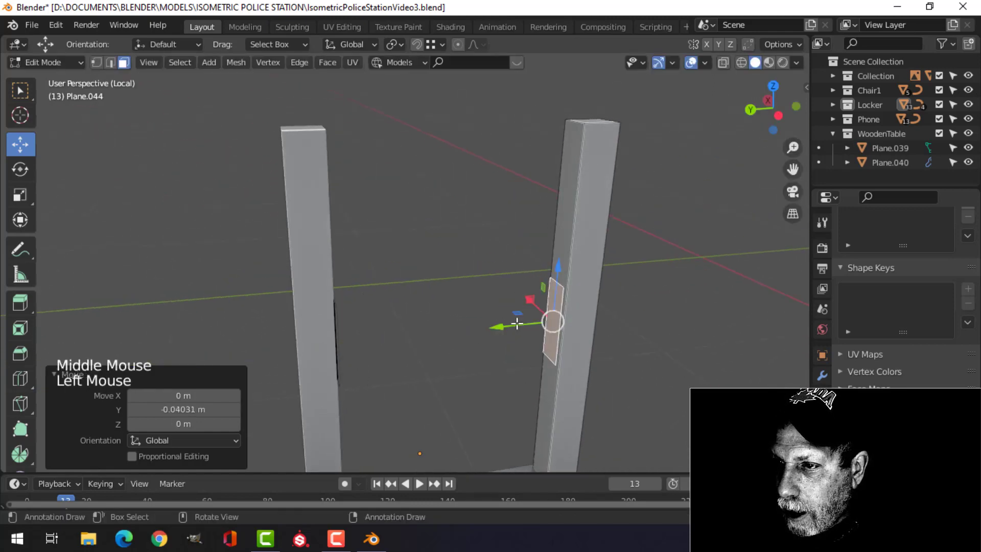
drag(556, 271, 555, 141)
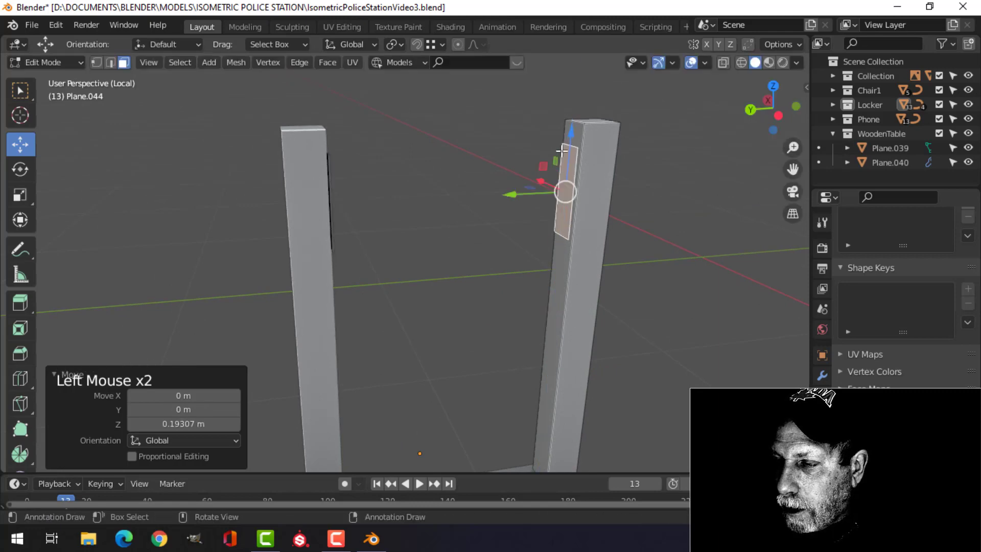
middle_drag(562, 193, 569, 196)
shift+middle_drag(558, 232, 510, 226)
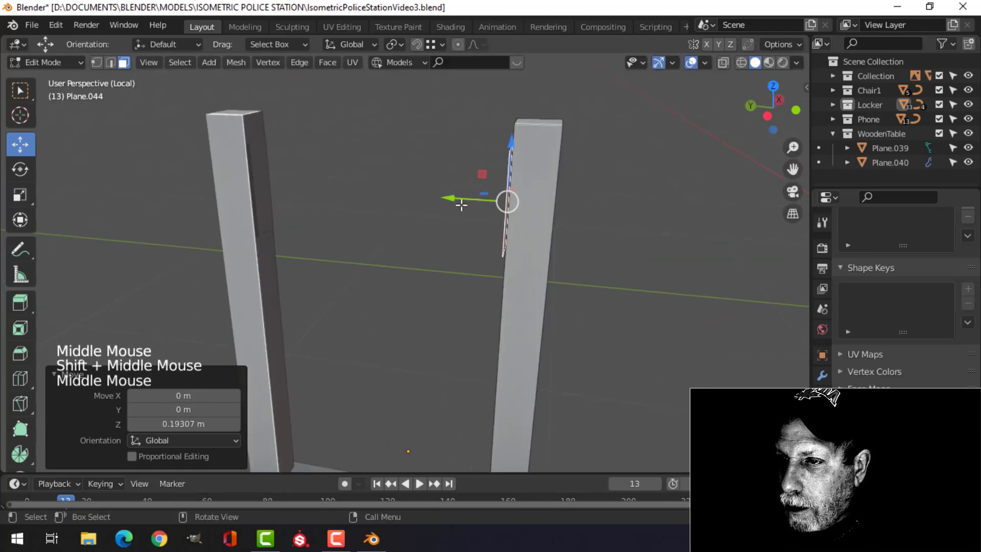
drag(461, 204, 465, 204)
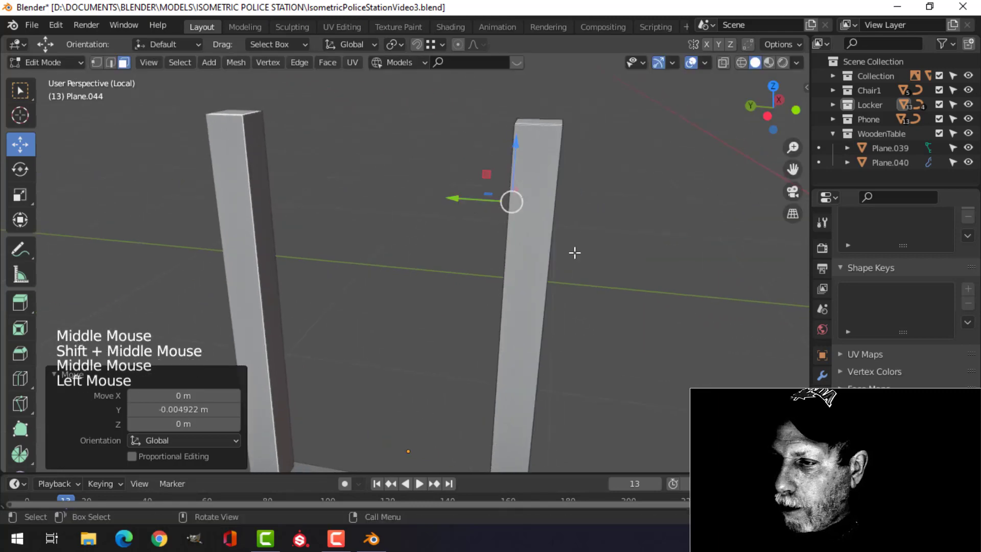
Step: Extrude the small face to the mirror centre with Clipping on to form the upper back rail, and delete its end face
click(822, 376)
scroll(886, 366, down, 1)
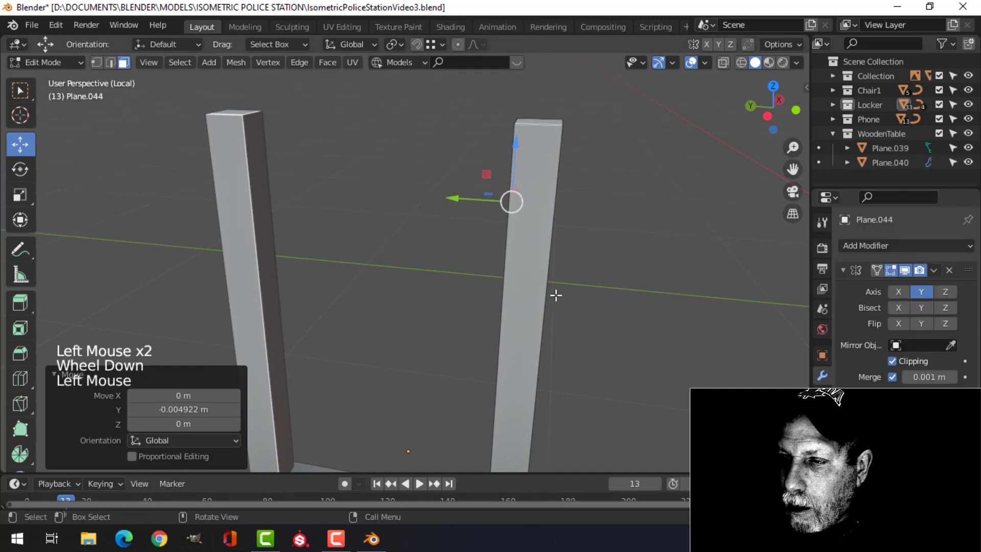
key(e)
drag(462, 204, 368, 251)
key(x)
click(376, 257)
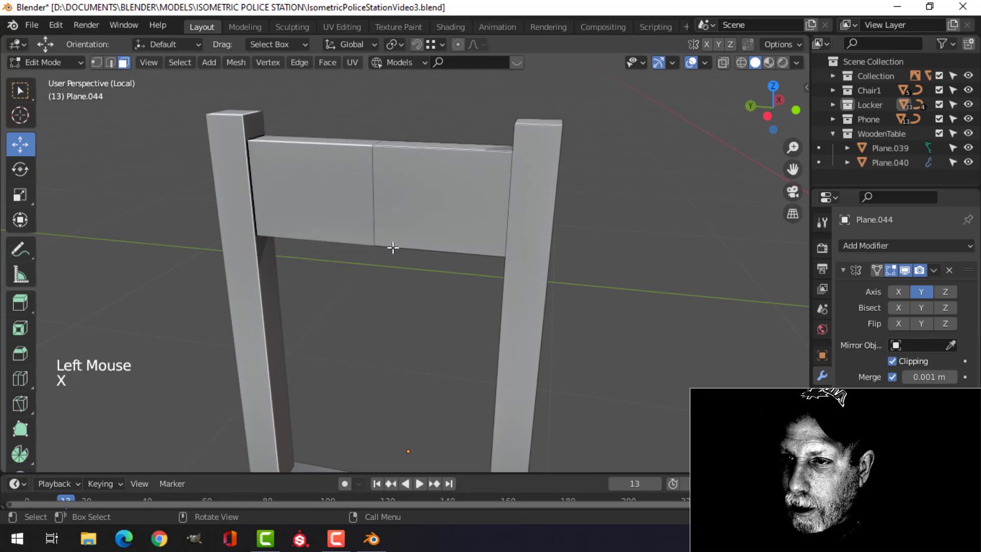
Step: Select the upper back rail's faces, scale them along X to change its thickness, and return to Object Mode
middle_drag(394, 248, 439, 283)
scroll(448, 284, down, 2)
key(alt+a)
middle_drag(449, 286, 401, 219)
click(372, 202)
key(Tab)
key(a)
key(alt+a)
key(3)
alt+shift+click(404, 222)
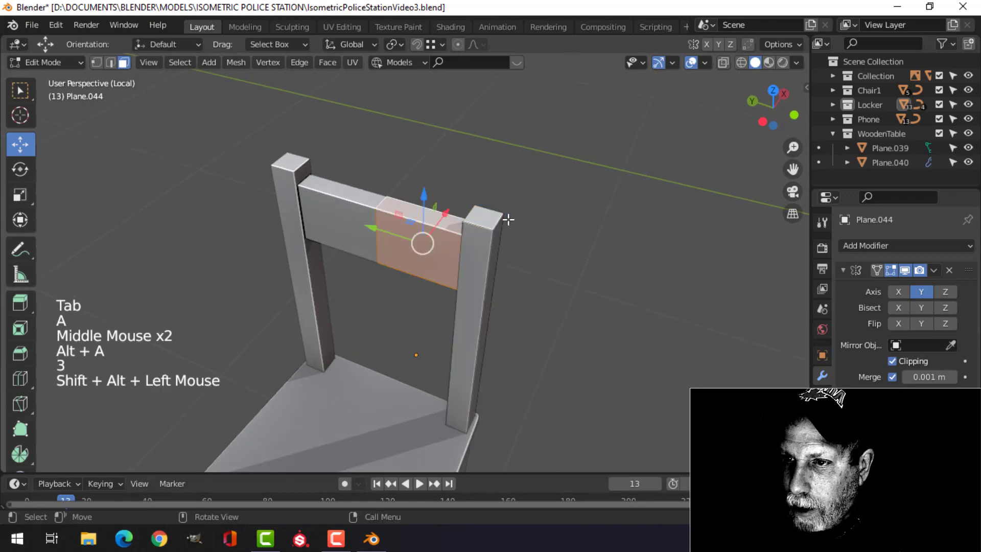
middle_drag(508, 219, 555, 195)
scroll(449, 237, up, 2)
key(s)
key(x)
click(507, 261)
key(Tab)
scroll(528, 228, down, 3)
key(alt+a)
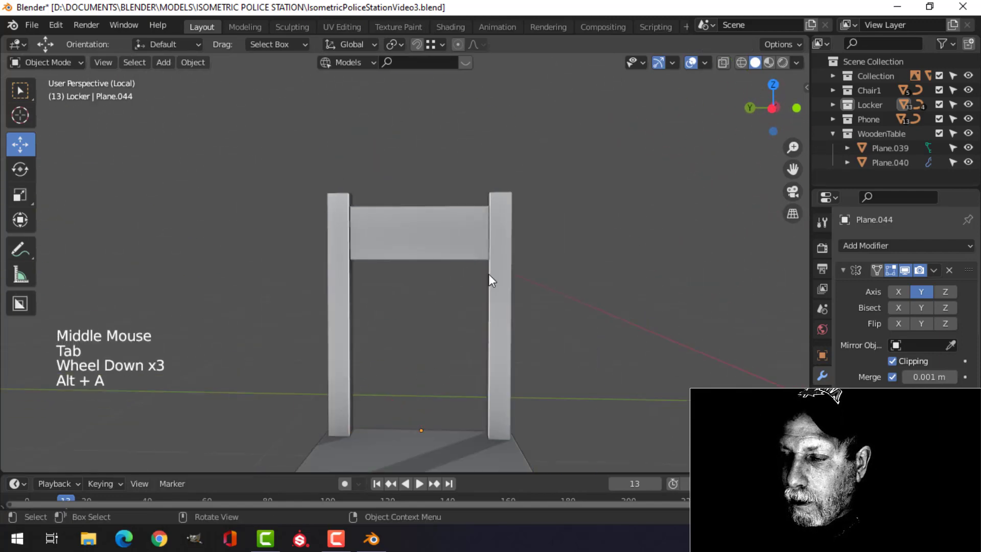
Step: Duplicate the upper back rail in Edit Mode and move the copy about 0.34 m down as a lower rail
mouse_move(490, 278)
middle_down()
mouse_move(508, 289)
mouse_move(506, 224)
mouse_move(454, 194)
mouse_move(483, 338)
mouse_move(502, 288)
middle_up()
click(453, 194)
key(Tab)
scroll(484, 212, up, 2)
shift+scroll(484, 212, up, 1)
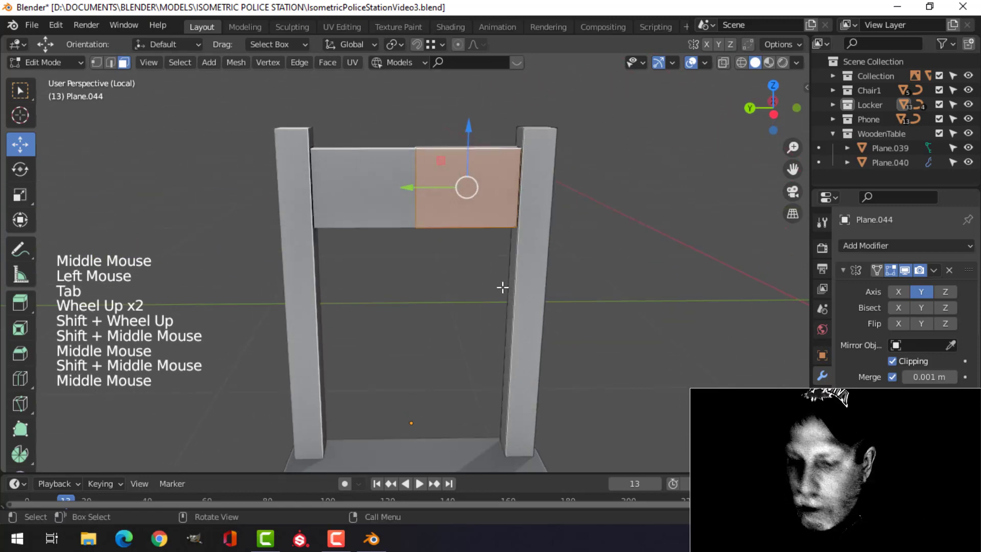
key(shift+d)
right_click(502, 288)
drag(469, 158, 510, 342)
shift+middle_drag(510, 343, 600, 304)
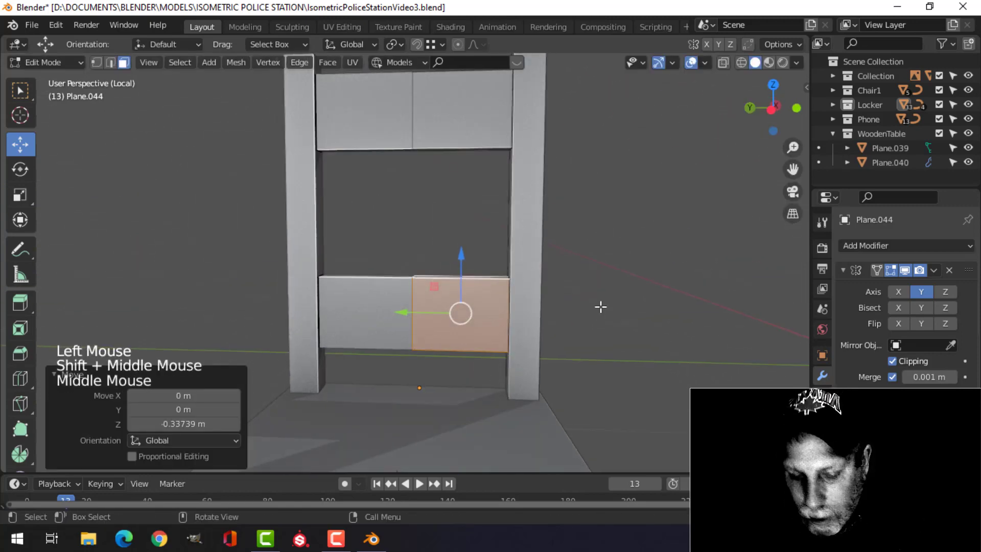
Step: Scale the lower back rail along Z to about 0.47, lower it slightly towards the seat, and return to Object Mode
key(s)
key(z)
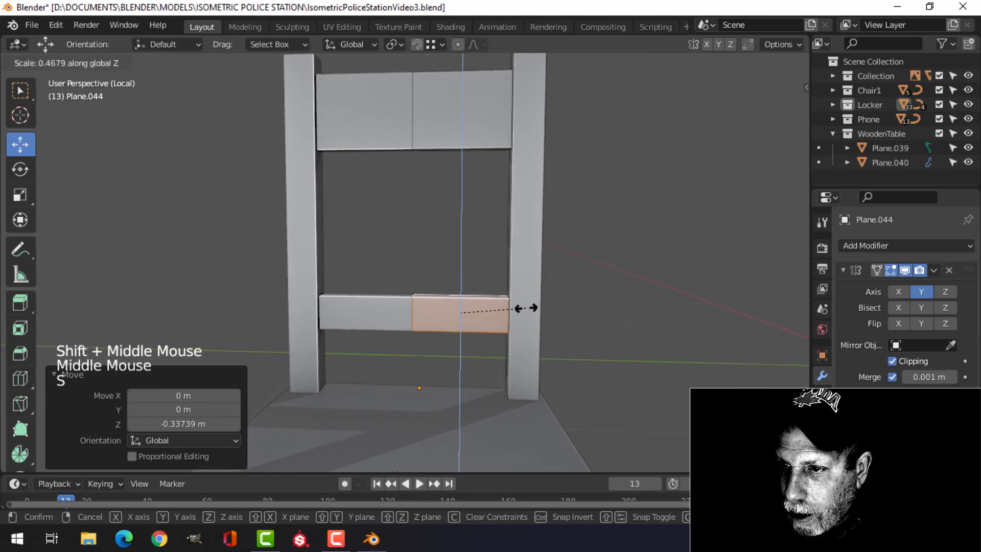
click(526, 308)
mouse_move(460, 281)
mouse_down()
mouse_move(458, 272)
mouse_move(462, 298)
mouse_up()
middle_drag(565, 279, 488, 275)
scroll(545, 320, up, 2)
key(alt+a)
key(Tab)
key(alt+a)
Step: Duplicate the lower rail's faces in Edit Mode and move the copy about 0.13 m up
scroll(544, 314, down, 3)
scroll(490, 288, up, 1)
scroll(492, 293, up, 1)
scroll(562, 328, up, 1)
scroll(521, 324, down, 2)
scroll(538, 189, down, 2)
middle_drag(488, 276, 515, 269)
scroll(515, 280, up, 2)
click(474, 321)
key(Tab)
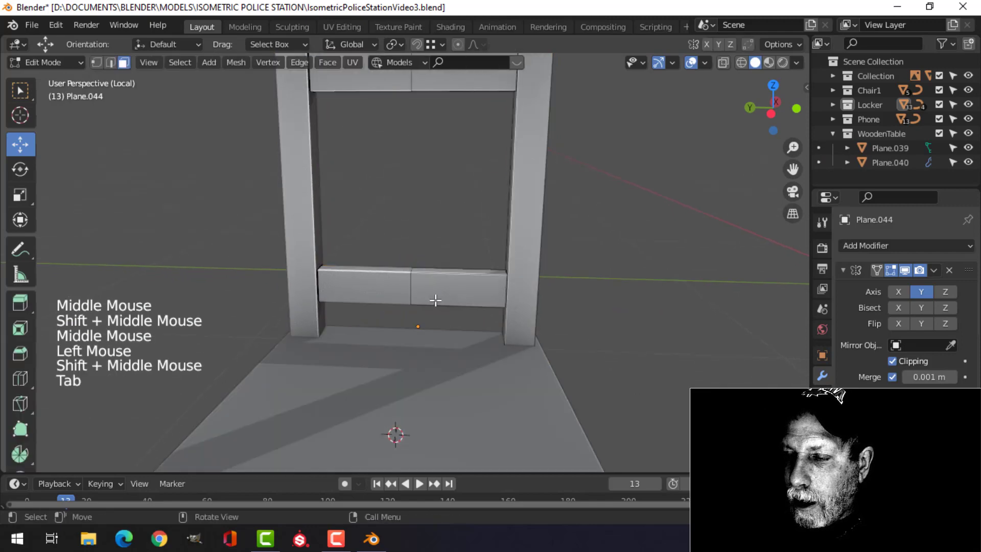
key(3)
alt+shift+click(363, 272)
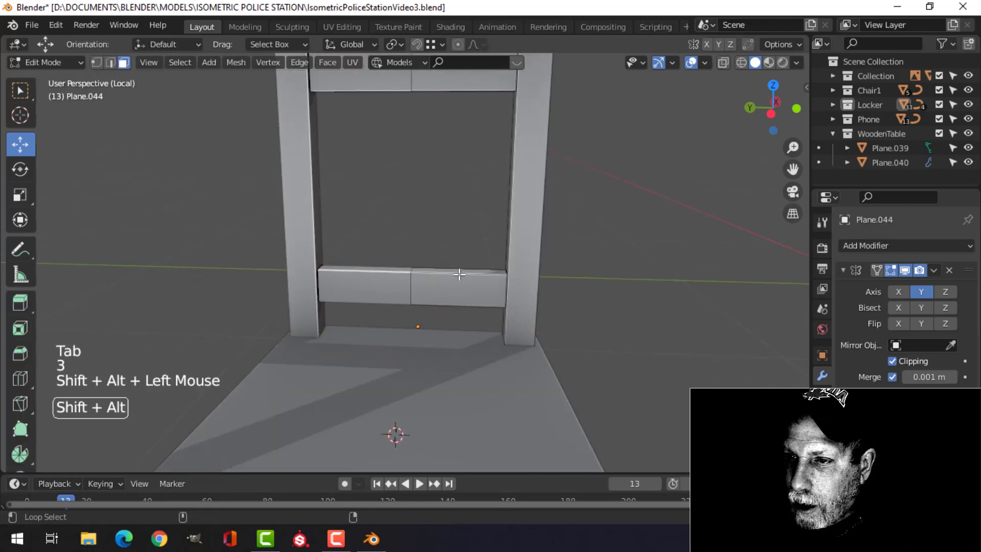
alt+shift+click(459, 275)
middle_drag(459, 274, 500, 287)
key(shift+d)
click(504, 202)
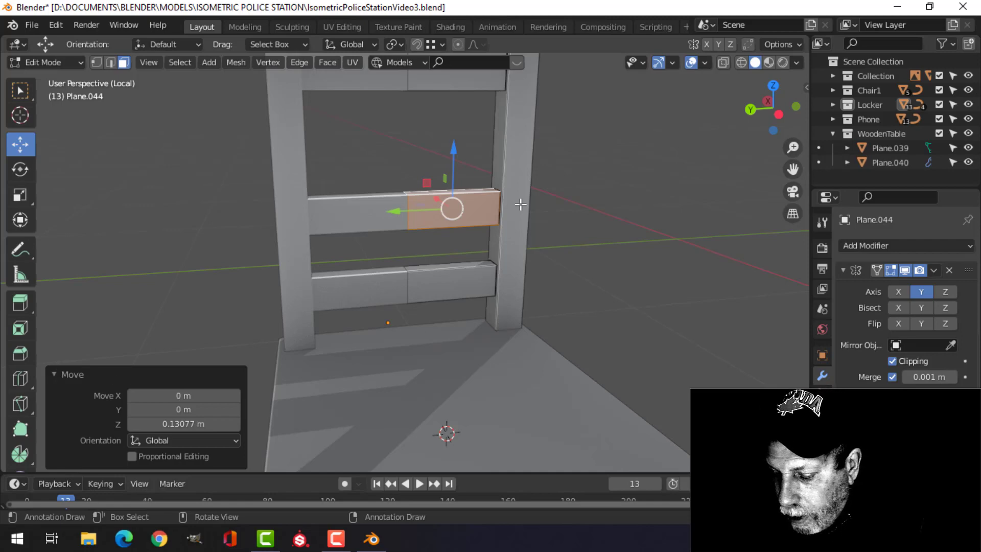
Step: Separate the copied rail half into its own object and remove its Mirror modifier
key(p)
key(Tab)
click(496, 210)
key(Tab)
key(a)
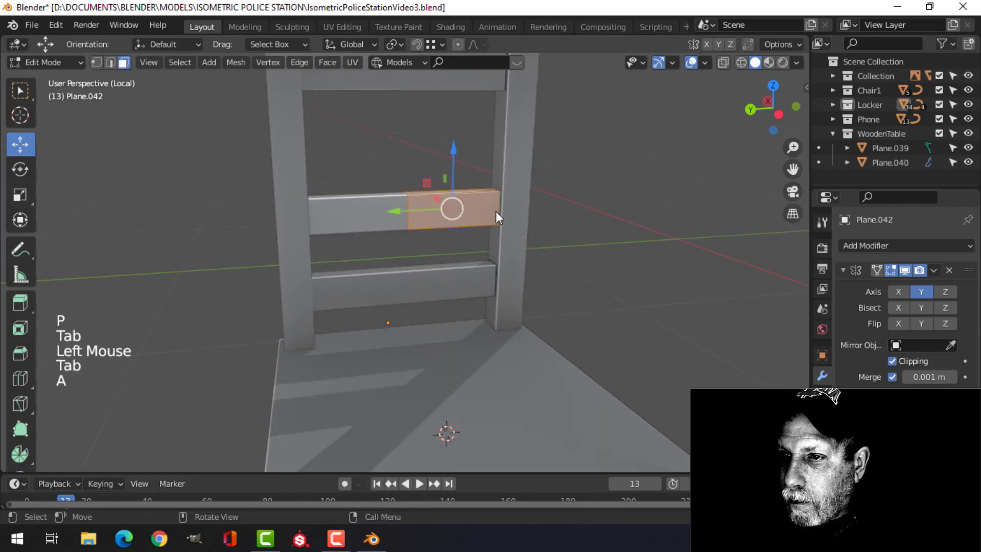
click(949, 270)
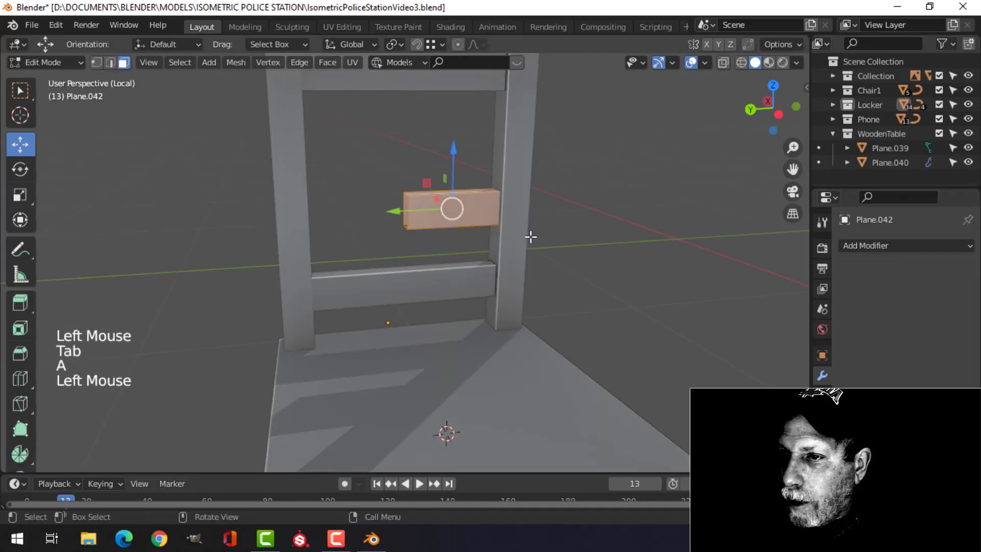
Step: Move the separated block about 0.077 m along Y and rotate it 90° so it stands upright
drag(402, 211, 357, 216)
middle_drag(360, 220, 378, 253)
key(r)
key(x)
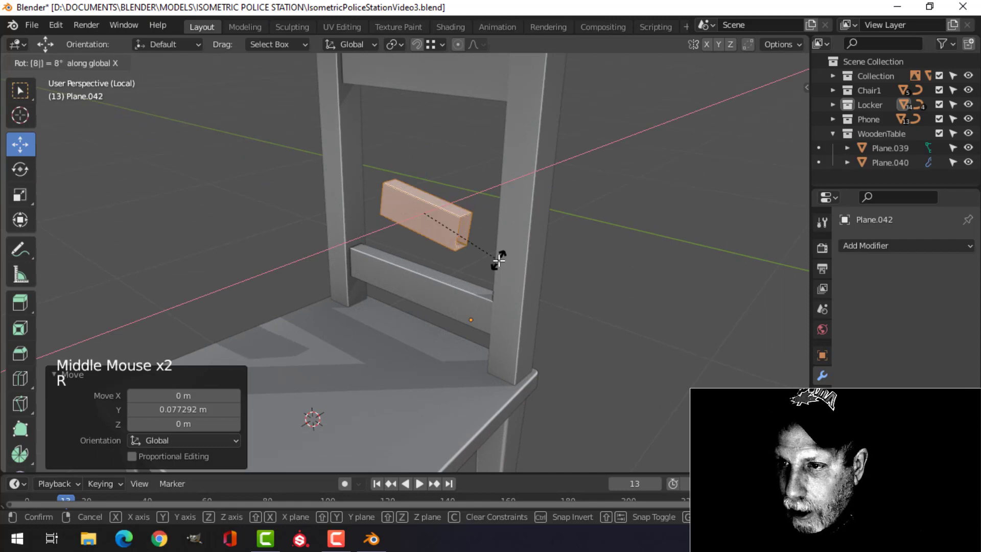
key(Escape)
text(r)
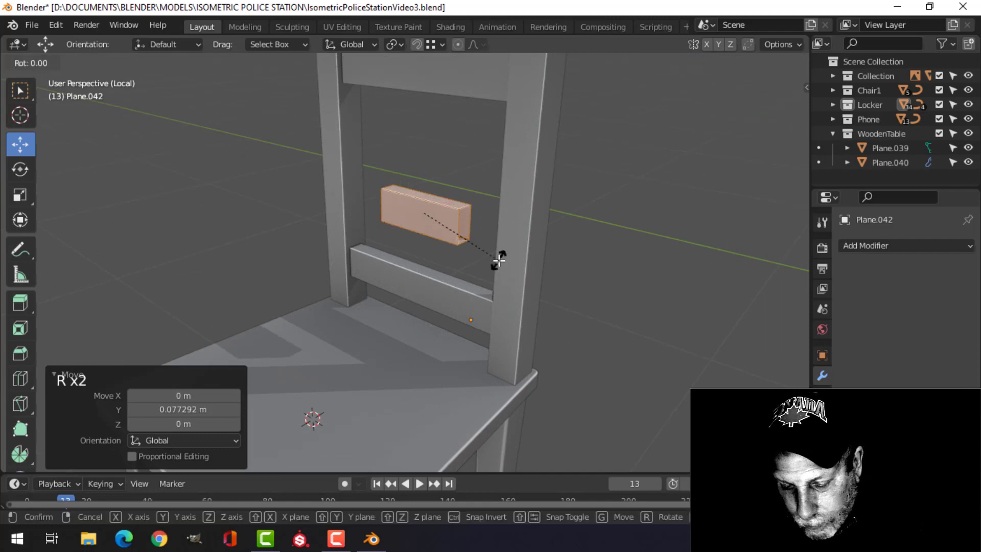
text(90)
key(Return)
Step: Scale the upright block along Y and X into a thin slat and lower it about 0.028 m onto the lower rail
middle_drag(501, 253, 459, 215)
key(s)
key(y)
click(468, 248)
key(s)
key(x)
click(499, 243)
drag(433, 166, 433, 185)
scroll(433, 185, up, 3)
shift+middle_drag(433, 185, 463, 235)
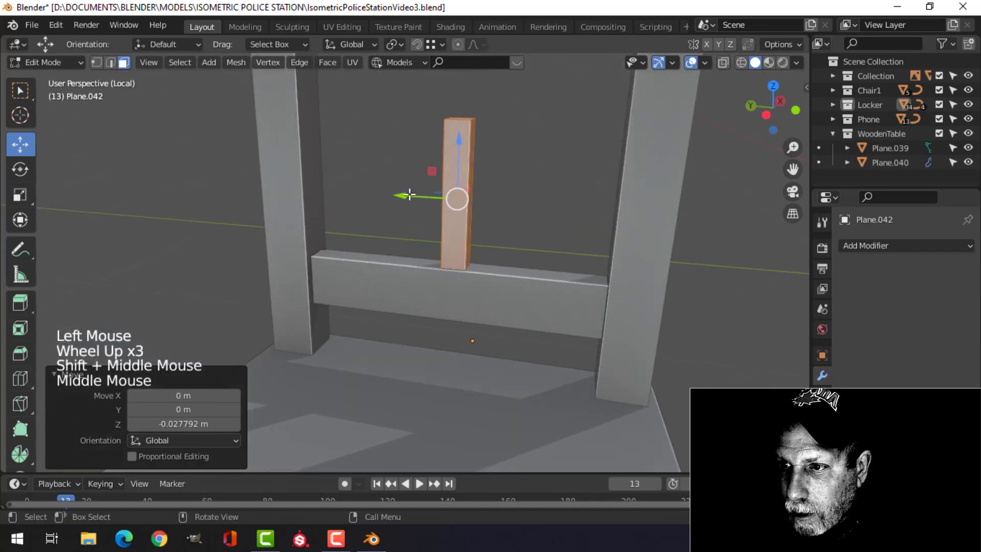
Step: Move the slat about -0.118 m along Y near the post and raise its top end about 0.145 m to the upper rail
drag(410, 194, 527, 204)
shift+middle_drag(527, 204, 464, 288)
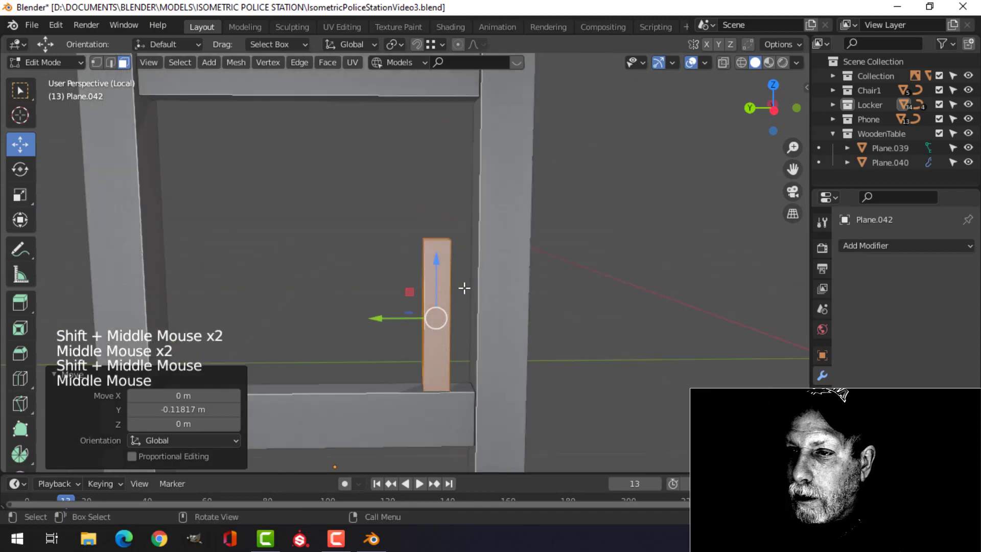
key(alt+a)
key(2)
alt+shift+click(443, 240)
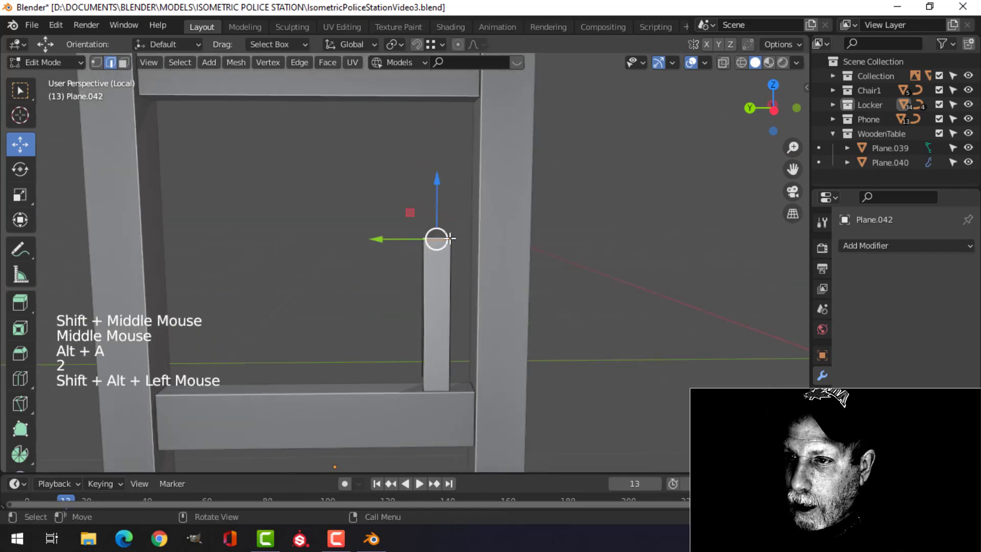
drag(438, 176, 437, 139)
drag(442, 463, 442, 462)
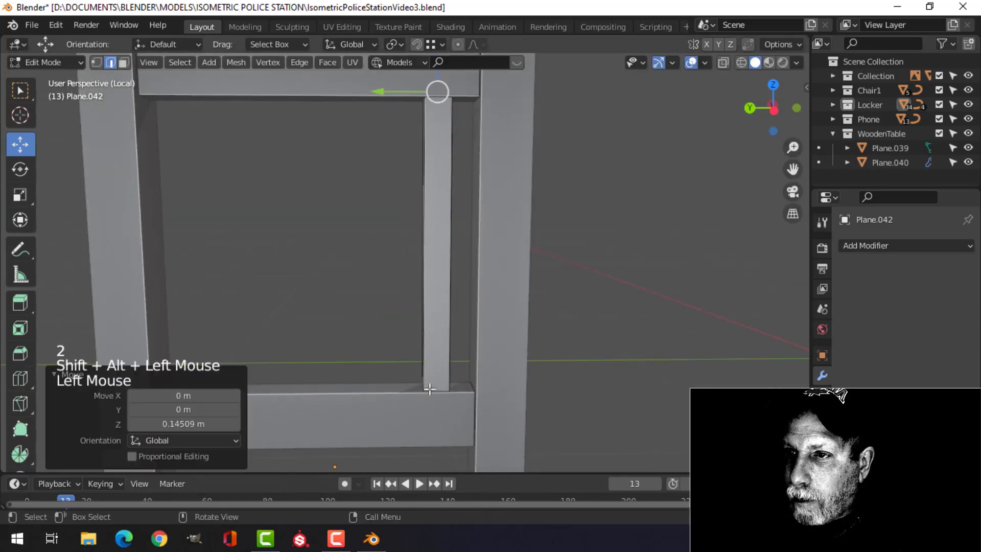
middle_drag(432, 168, 444, 245)
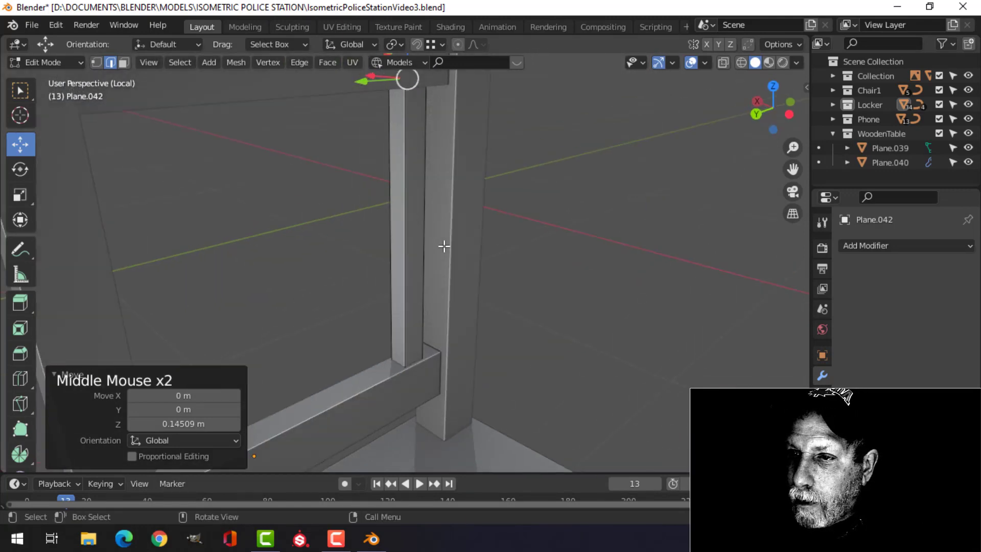
scroll(444, 245, down, 2)
scroll(445, 245, up, 1)
Step: Return to Object Mode and add a Mirror modifier to the slat on the Y axis only
key(a)
middle_drag(530, 265, 438, 245)
scroll(436, 291, down, 2)
shift+middle_drag(435, 292, 537, 289)
key(Tab)
click(869, 246)
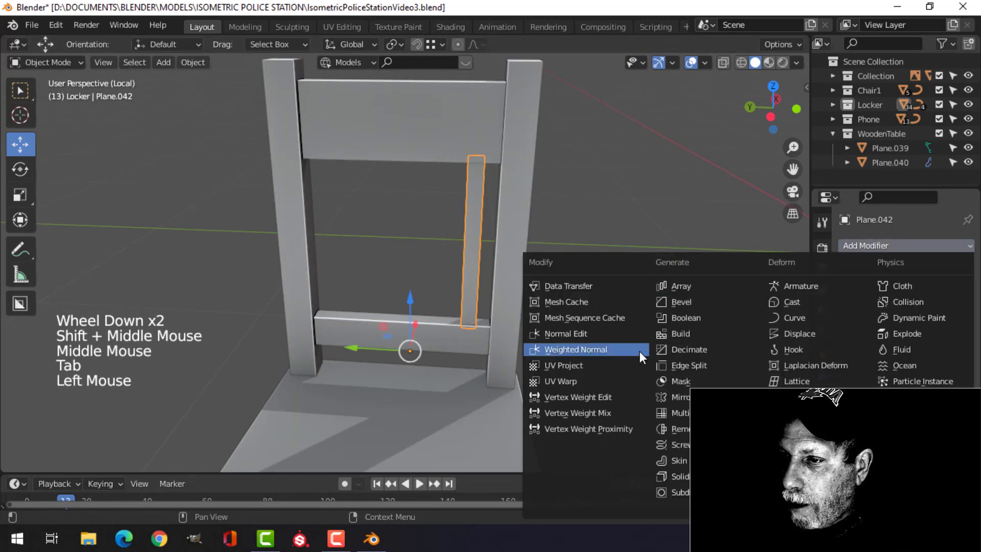
click(677, 396)
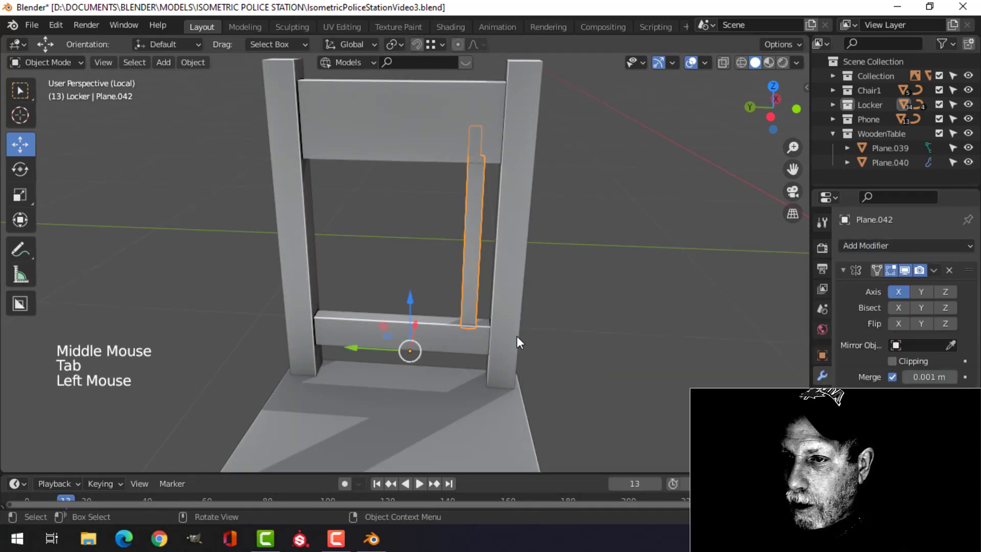
click(923, 292)
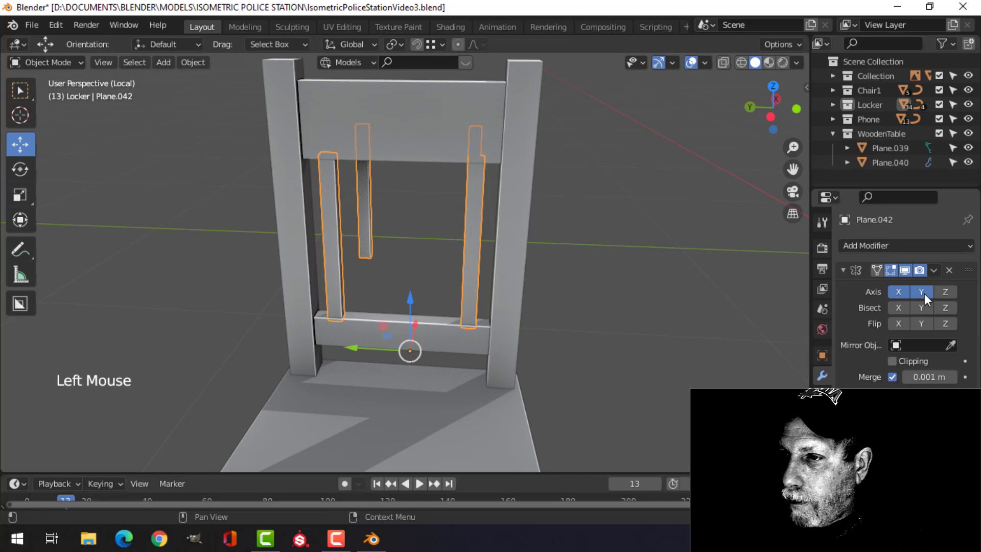
click(898, 293)
Step: Duplicate the slat in Edit Mode and offset the copy along Y to make two spaced slats on each side
mouse_move(458, 302)
middle_down()
mouse_move(509, 290)
mouse_move(531, 268)
mouse_move(447, 306)
mouse_move(457, 307)
middle_up()
middle_drag(458, 308, 520, 296)
key(Tab)
key(a)
key(shift+d)
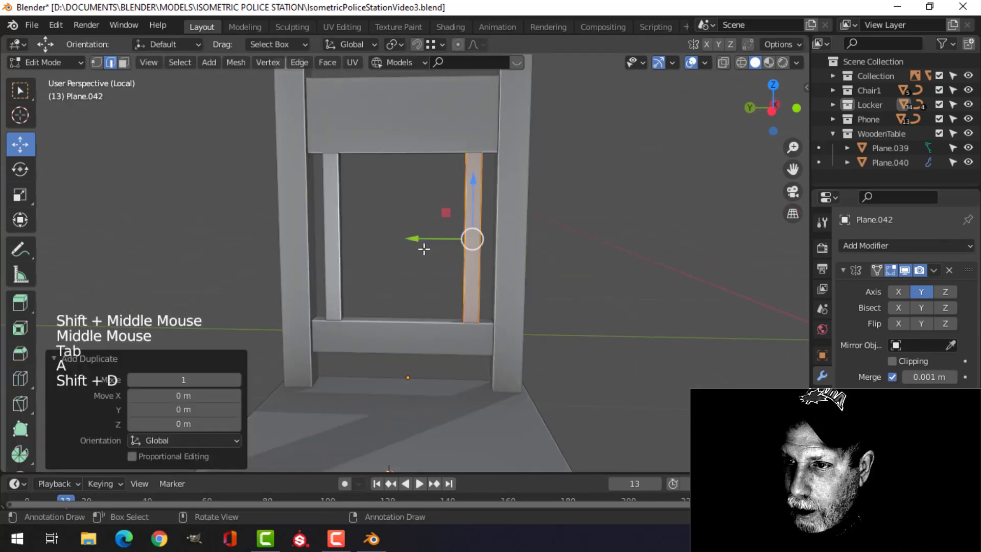
mouse_move(424, 249)
mouse_down()
mouse_move(383, 247)
mouse_move(420, 237)
mouse_up()
key(a)
key(alt+a)
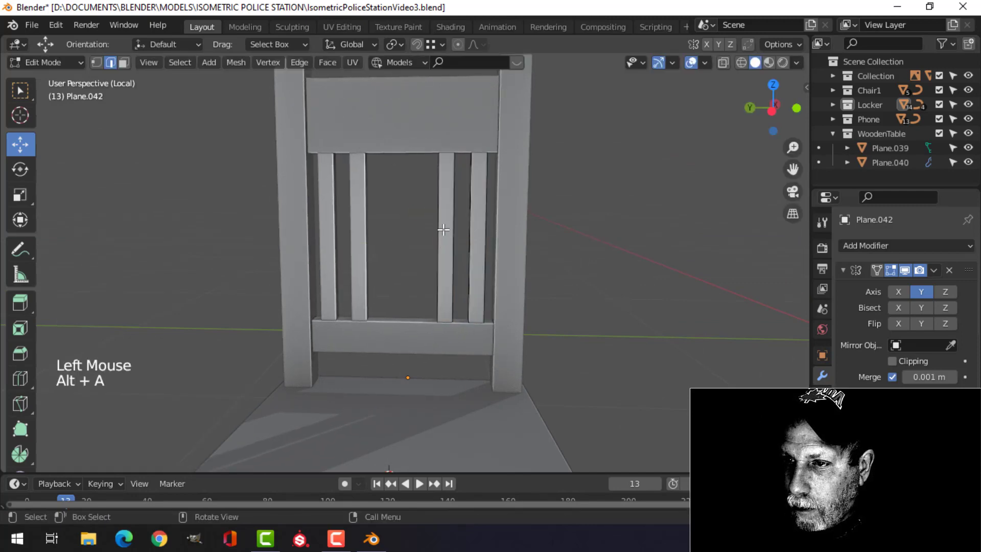
Step: Select the whole inner slat, duplicate it, and move the copy about 0.053 m along Y towards the centre
click(439, 224)
key(ctrl+l)
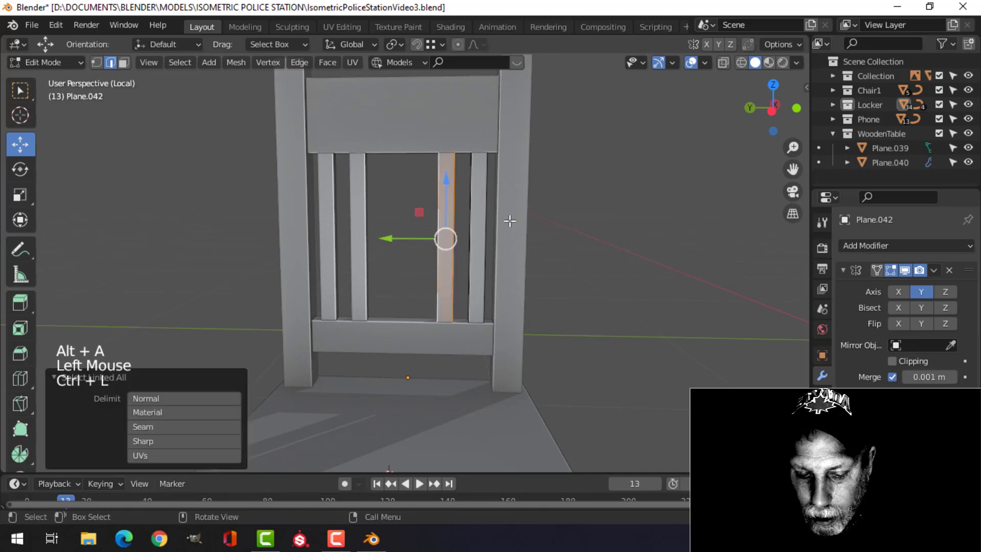
key(shift+d)
right_click(453, 225)
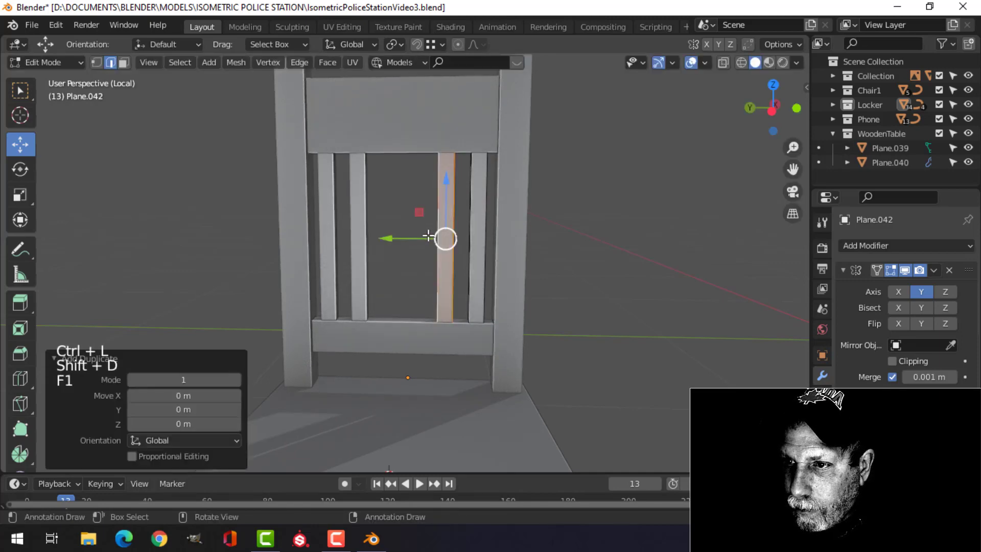
drag(385, 237, 358, 236)
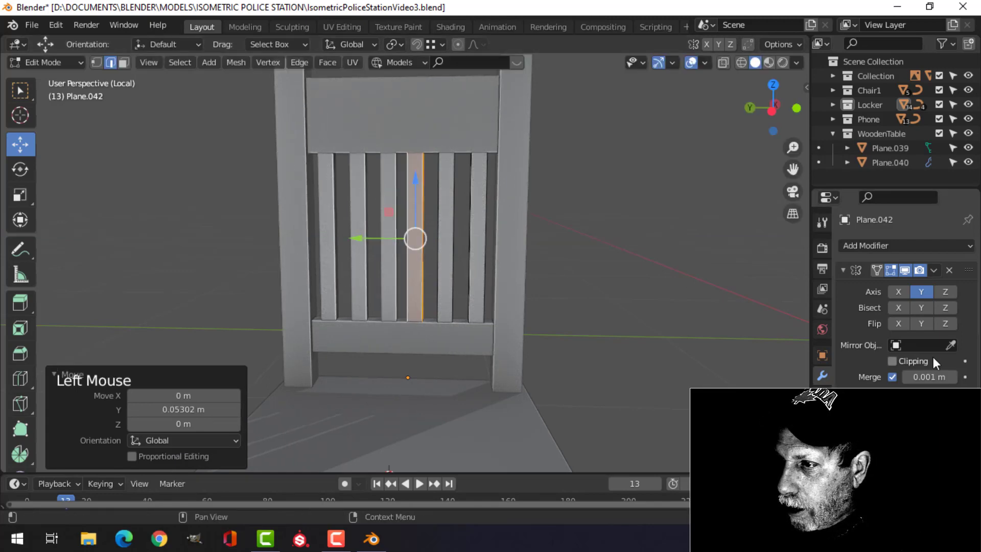
Step: Enable Clipping on the slats' Mirror modifier and slide the third slat along Y to form one wide centre slat
click(892, 361)
mouse_move(363, 237)
mouse_down()
mouse_move(388, 240)
mouse_move(376, 237)
mouse_up()
key(Tab)
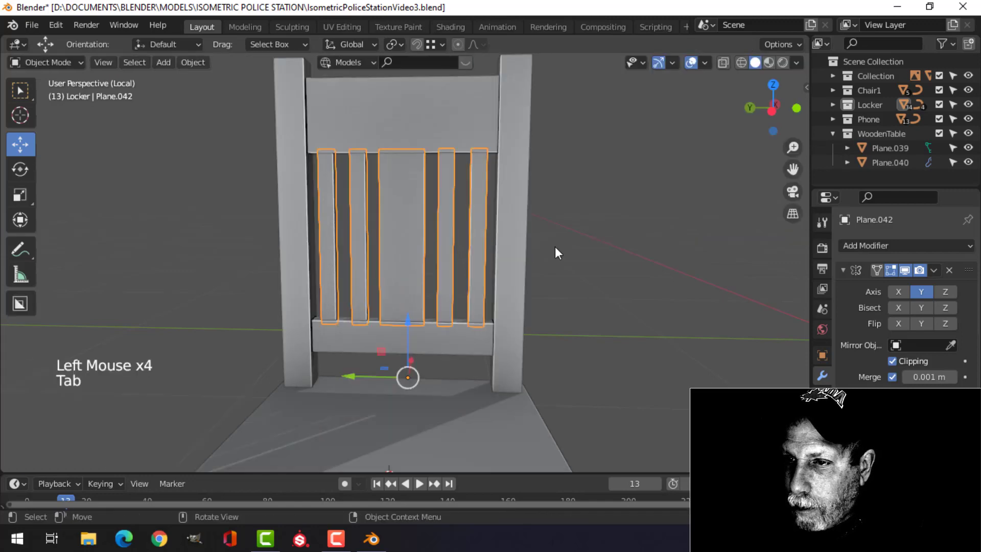
key(alt+a)
Step: Select the object holding the back posts and rails and apply its Mirror modifier
scroll(553, 246, down, 3)
middle_drag(553, 246, 470, 253)
scroll(478, 293, up, 3)
scroll(490, 233, down, 1)
middle_drag(470, 253, 459, 230)
click(458, 182)
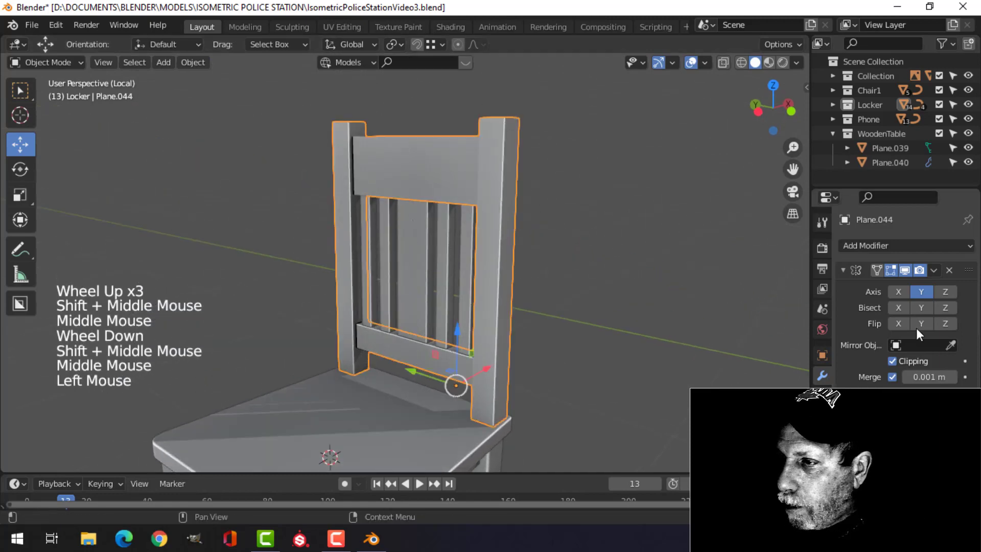
click(939, 272)
click(889, 285)
Step: Select the linked geometry of the -Y side back post and separate it into its own object
scroll(538, 275, up, 1)
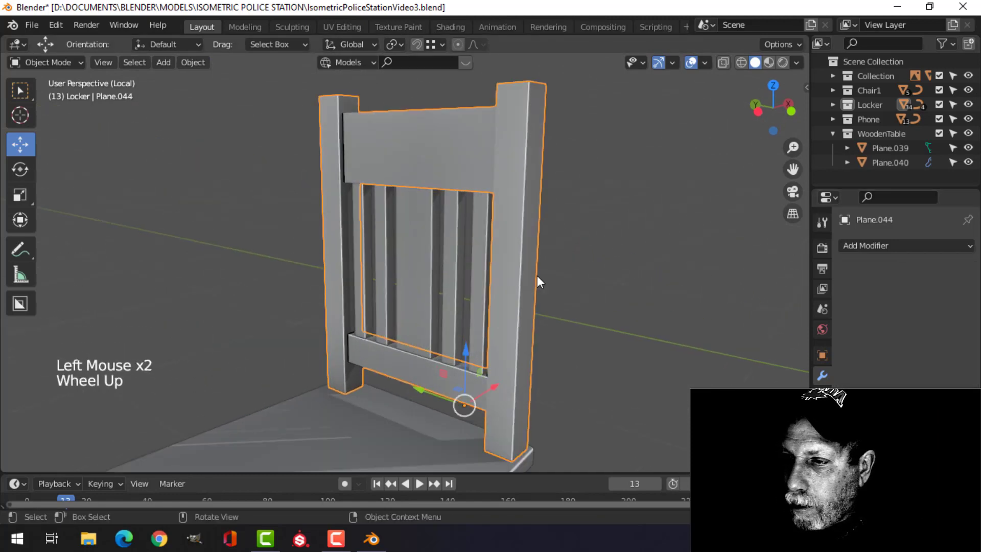
scroll(511, 279, down, 2)
middle_drag(512, 280, 548, 298)
key(Tab)
scroll(531, 261, up, 3)
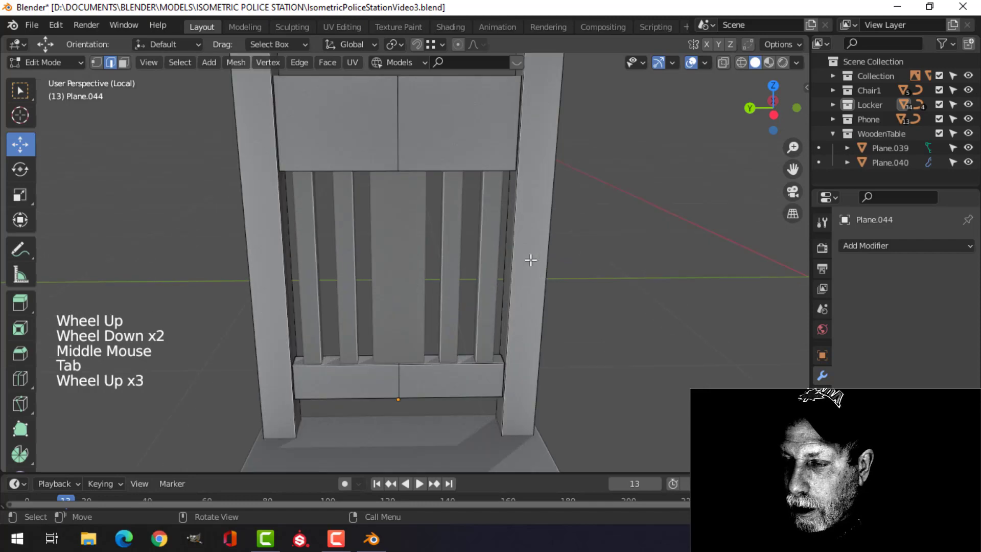
key(F1)
key(Tab)
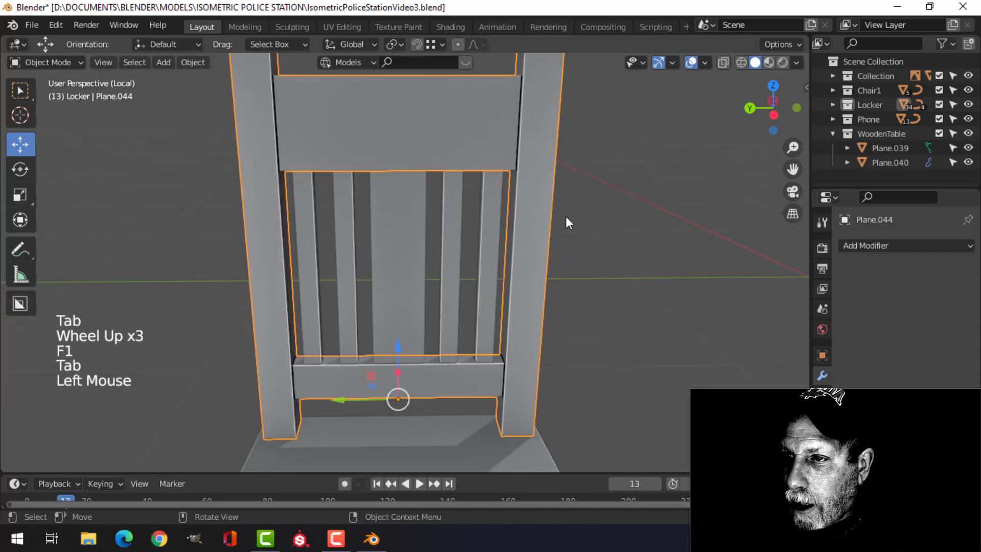
key(Tab)
middle_drag(574, 223, 528, 190)
key(alt+a)
click(539, 91)
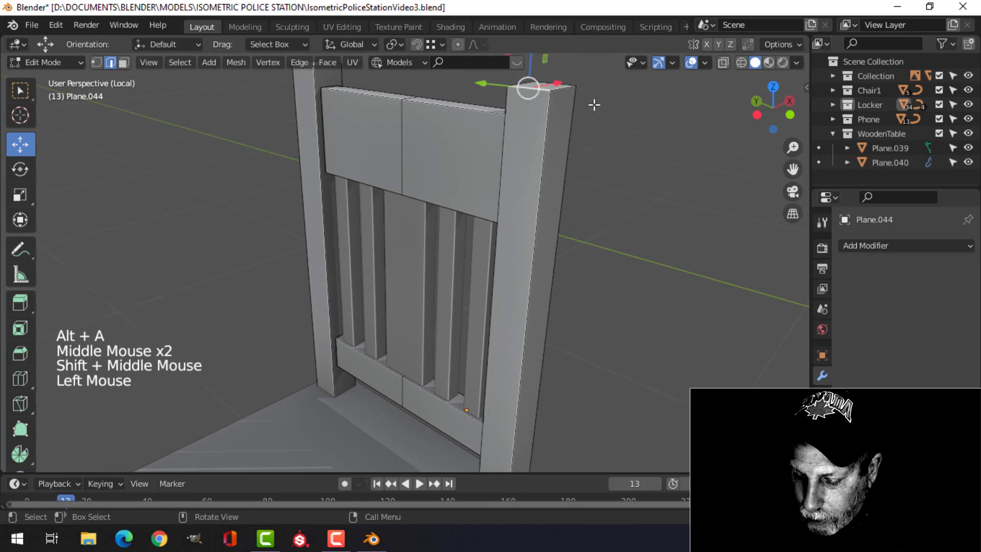
key(ctrl+l)
key(p)
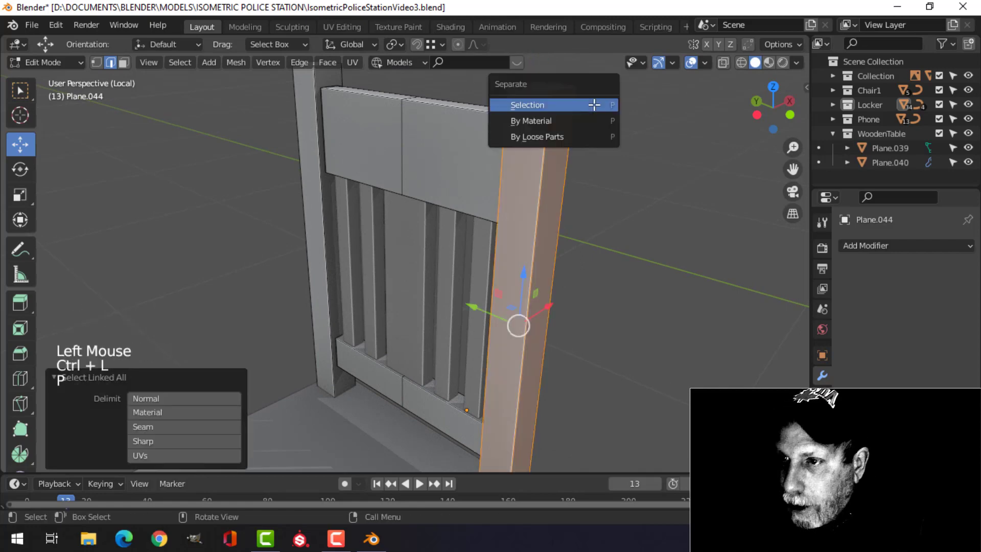
click(591, 105)
key(Tab)
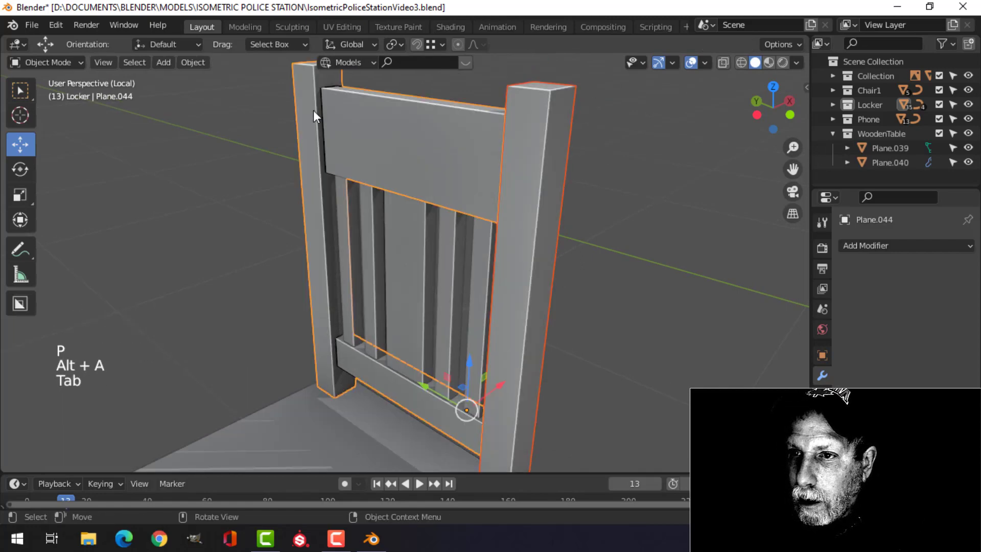
Step: Separate the remaining back post from the rails into its own object and return to Object Mode
click(314, 109)
key(Tab)
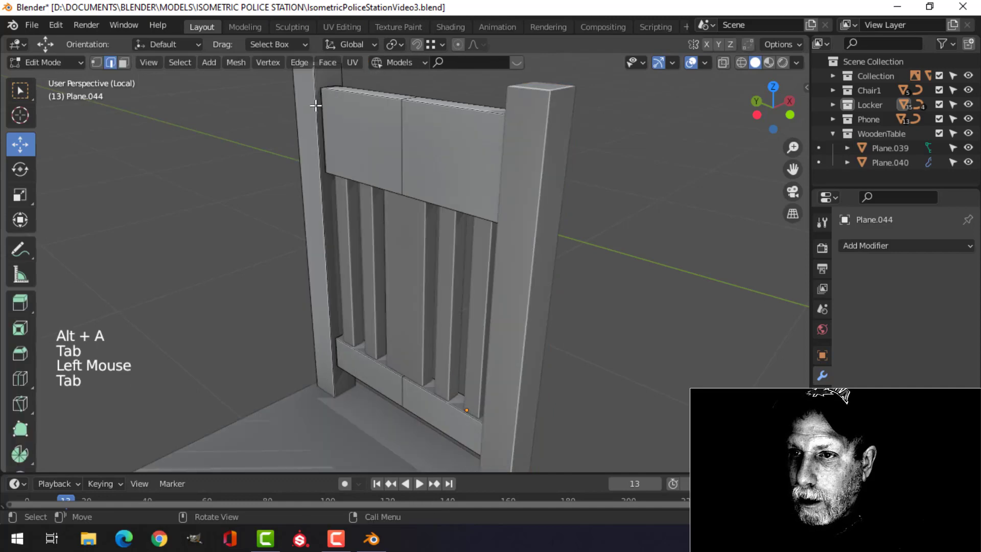
key(3)
click(312, 139)
key(ctrl+l)
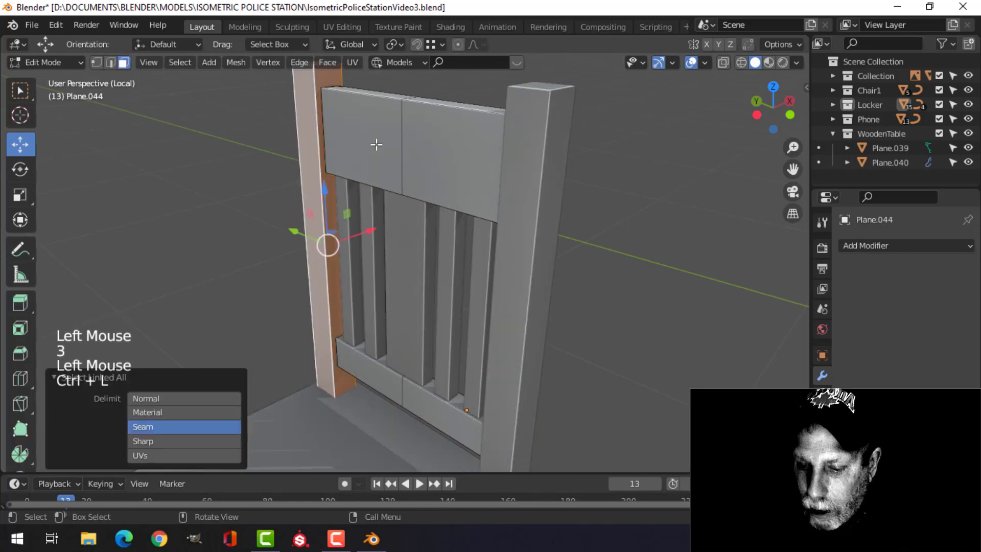
key(p)
click(376, 145)
key(Tab)
scroll(350, 183, down, 2)
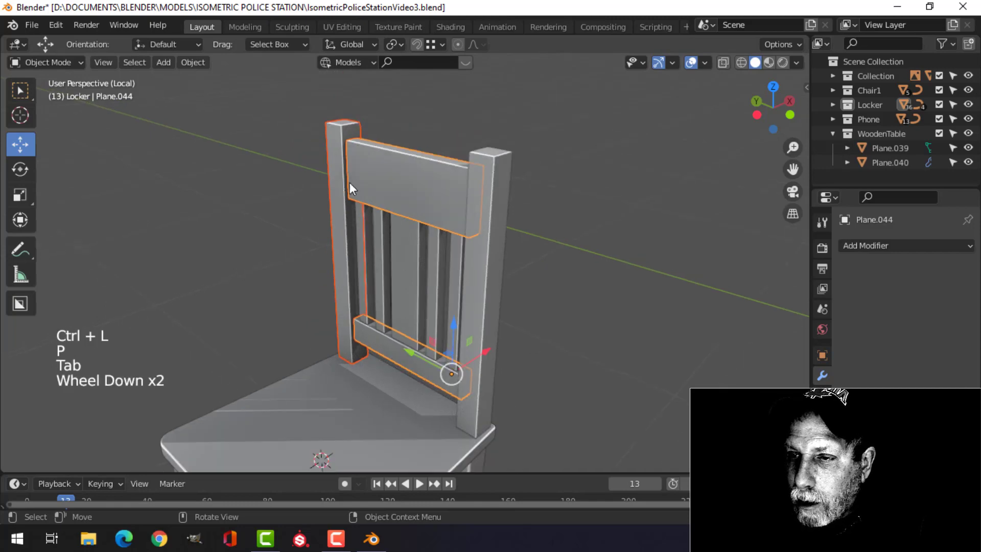
Step: Select the slats object and hide every other object to isolate it
key(alt+a)
middle_drag(349, 183, 418, 263)
click(403, 205)
click(457, 232)
scroll(470, 243, up, 2)
shift+middle_drag(480, 261, 449, 298)
key(shift+h)
Step: Delete the interior face at the mirror centre of the wide slat in Edit Mode
scroll(450, 297, up, 2)
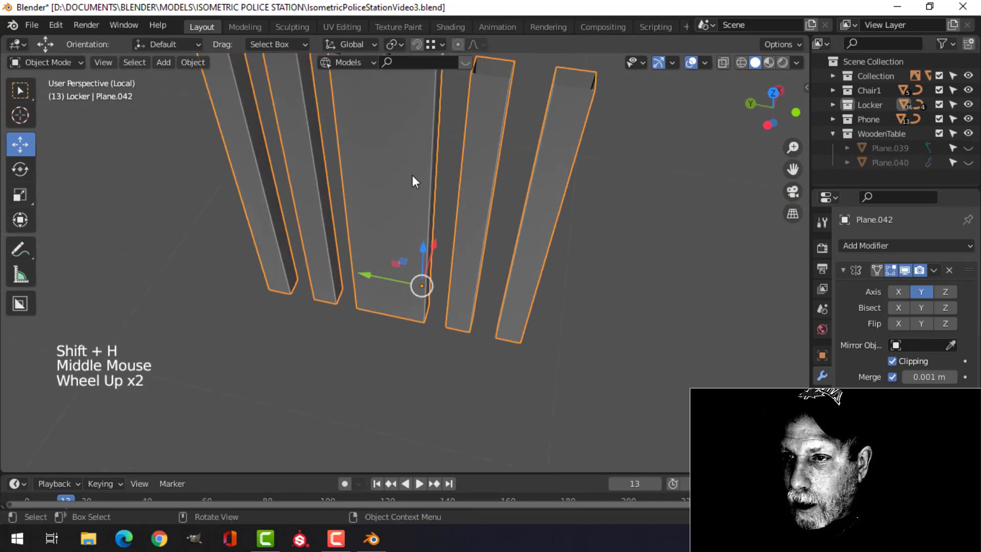
shift+middle_drag(413, 176, 415, 256)
middle_drag(415, 256, 418, 329)
scroll(375, 253, up, 2)
shift+middle_drag(375, 252, 373, 281)
mouse_move(373, 281)
middle_down()
mouse_move(369, 310)
mouse_move(372, 298)
middle_up()
key(Tab)
key(alt+a)
key(3)
click(361, 265)
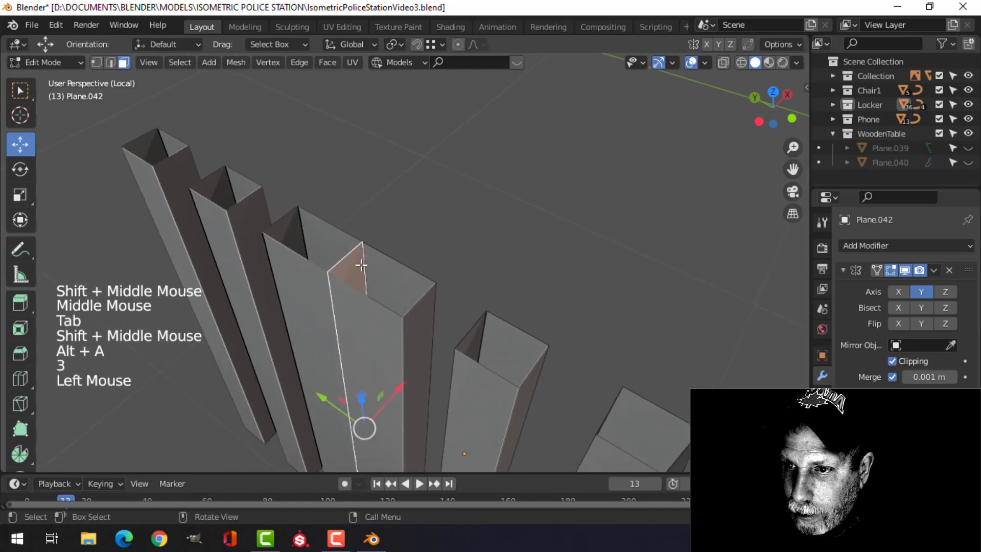
key(x)
click(361, 263)
middle_drag(357, 272, 412, 271)
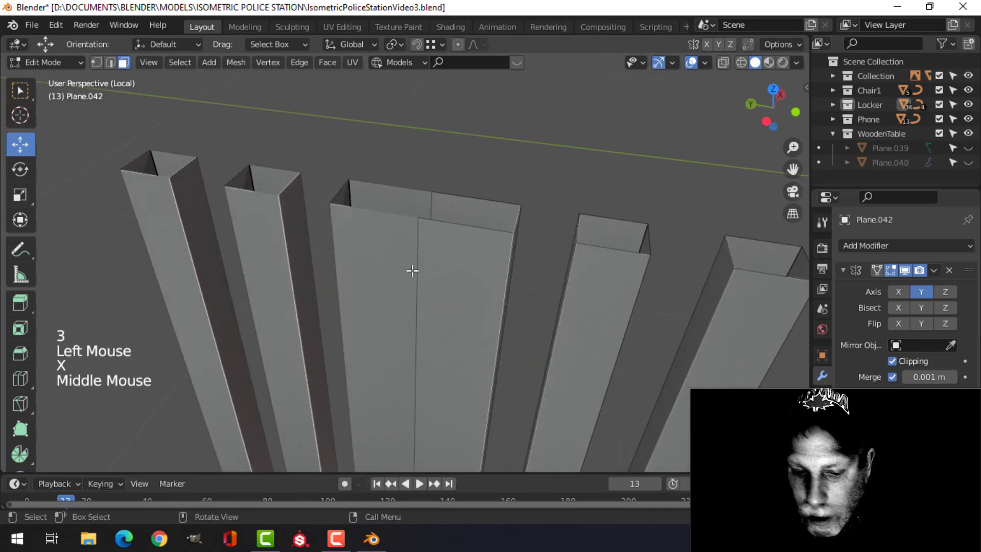
Step: Try to dissolve the mirror-centre edges on the wide slat's two broad faces in edge select mode
key(2)
alt+shift+click(417, 254)
key(x)
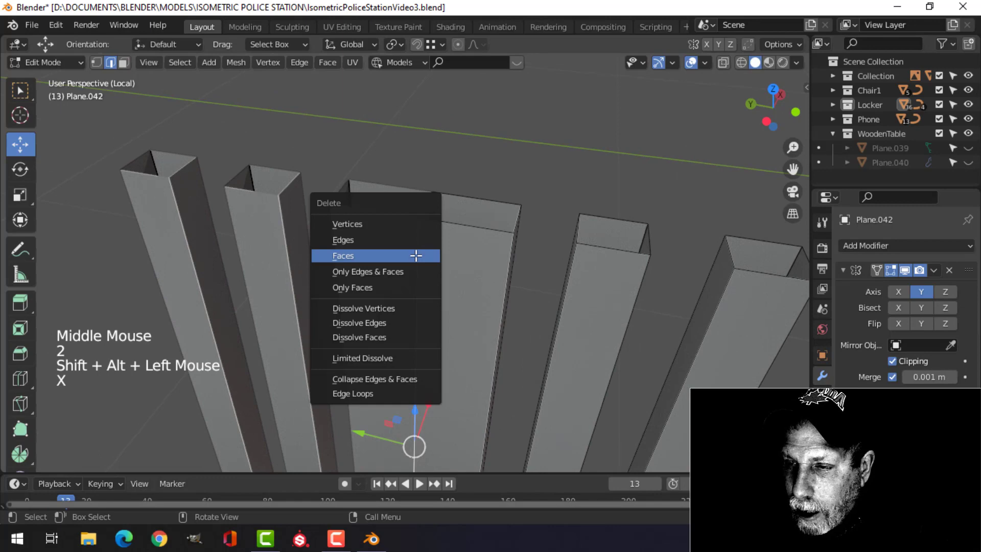
click(416, 255)
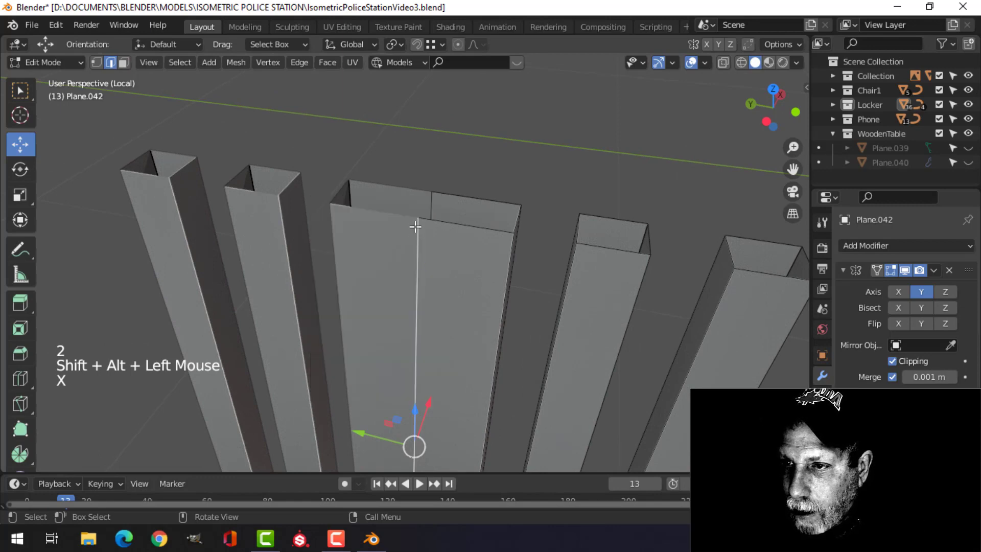
alt+shift+click(433, 205)
key(x)
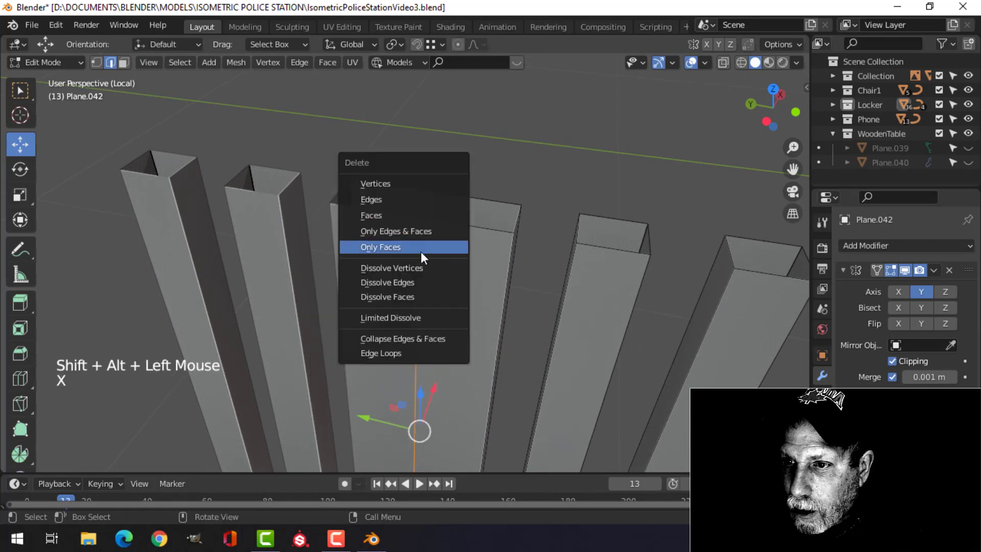
click(388, 282)
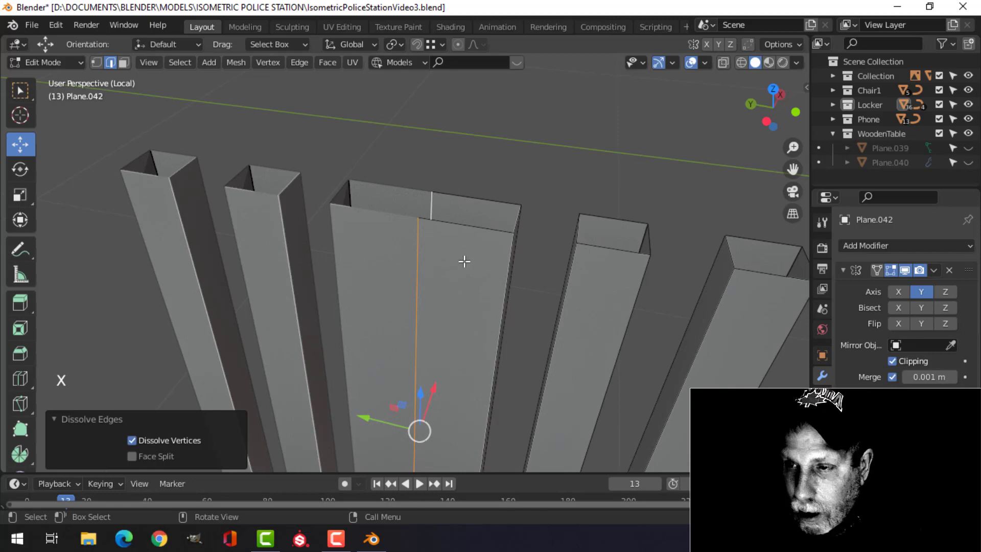
key(x)
click(448, 259)
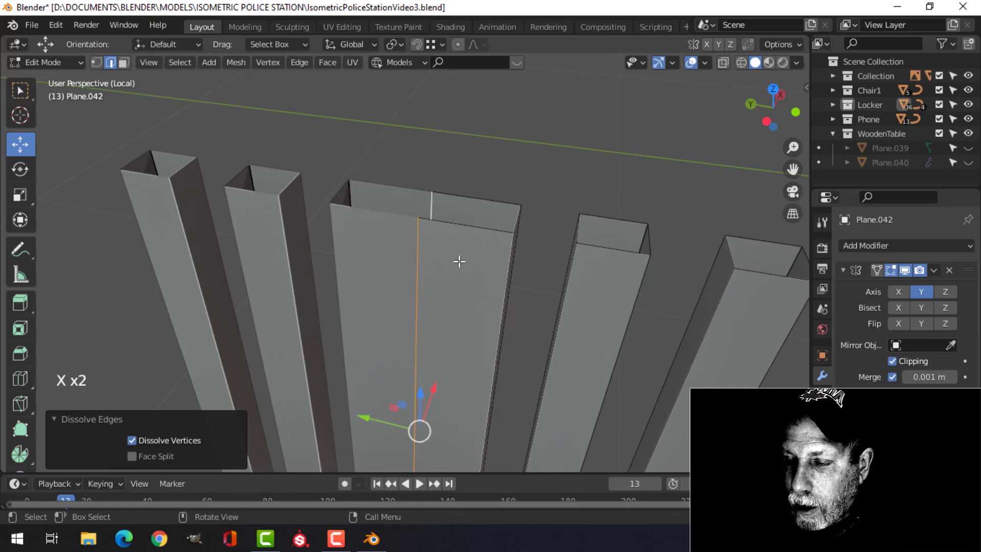
Step: Apply the slats' Y-axis Mirror modifier in Object Mode
scroll(459, 262, down, 3)
middle_drag(459, 265, 488, 274)
key(Tab)
drag(941, 275, 902, 284)
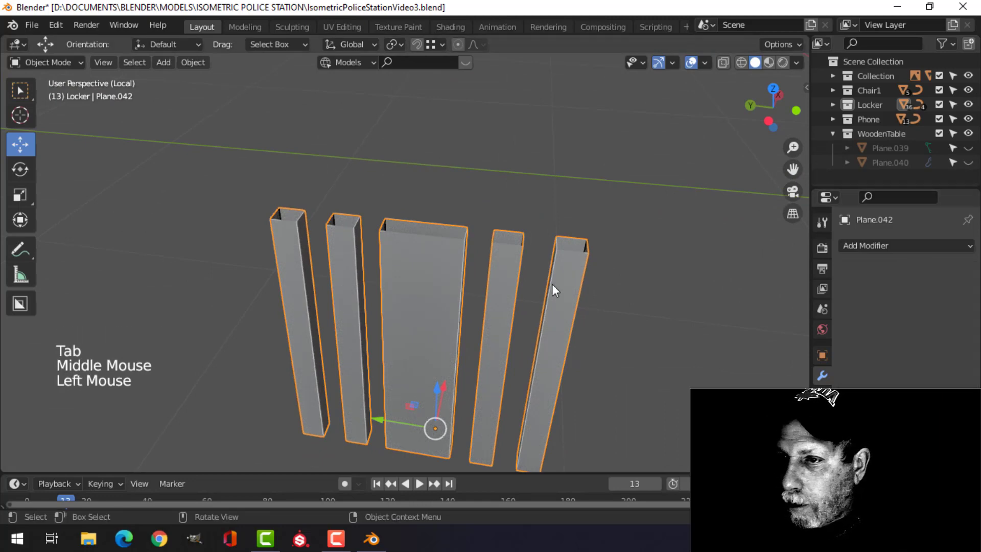
Step: Dissolve the selected centre edges of the wide slat in Edit Mode and return to Object Mode with nothing selected
key(Tab)
scroll(458, 265, up, 1)
key(x)
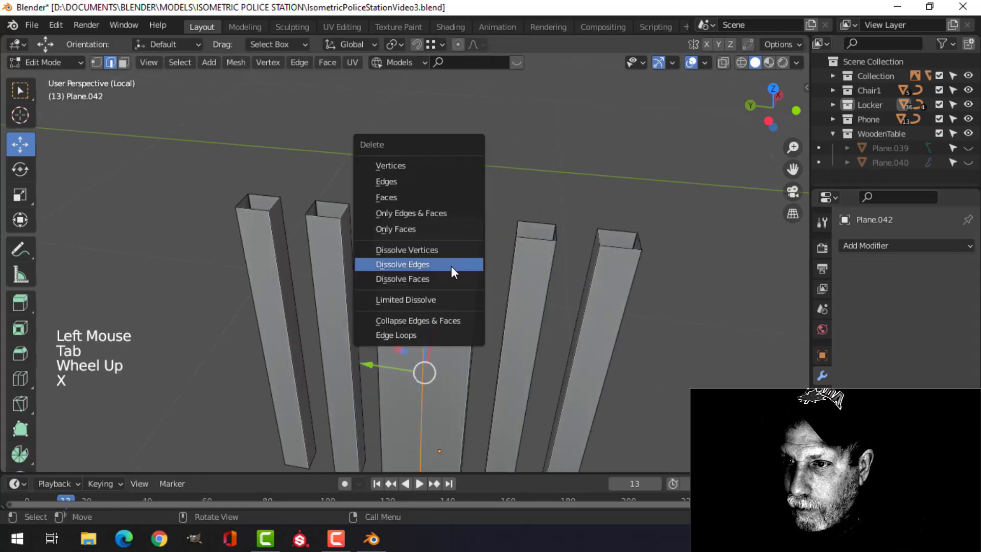
click(452, 266)
key(Tab)
scroll(515, 285, down, 4)
key(alt+a)
Step: Select the long vertical corner edges of all five slats in Edit Mode and give them a small two-segment bevel
scroll(515, 285, up, 1)
middle_drag(515, 285, 497, 259)
scroll(441, 293, up, 2)
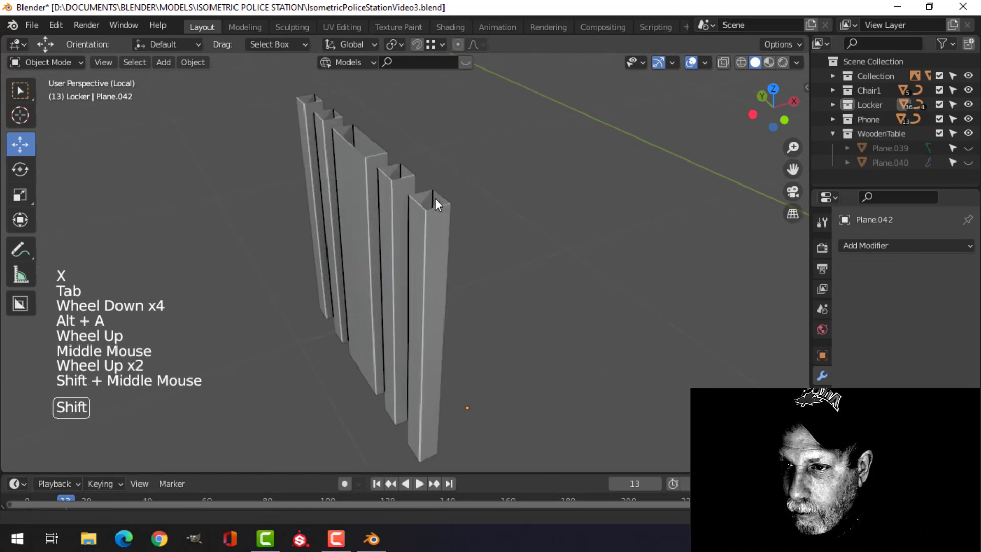
click(433, 224)
key(Tab)
key(alt+a)
scroll(486, 236, up, 2)
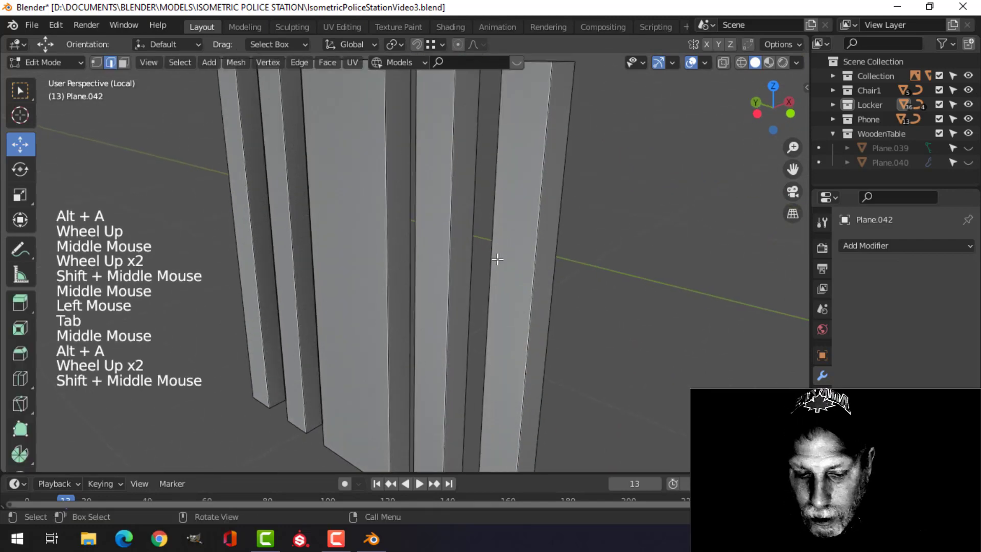
key(2)
alt+shift+click(538, 216)
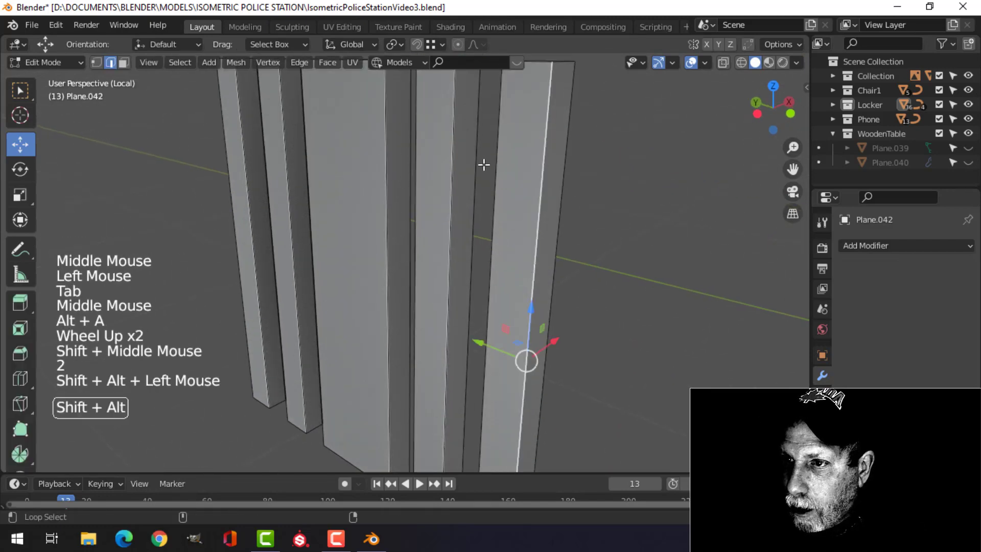
alt+shift+click(388, 125)
alt+shift+click(309, 123)
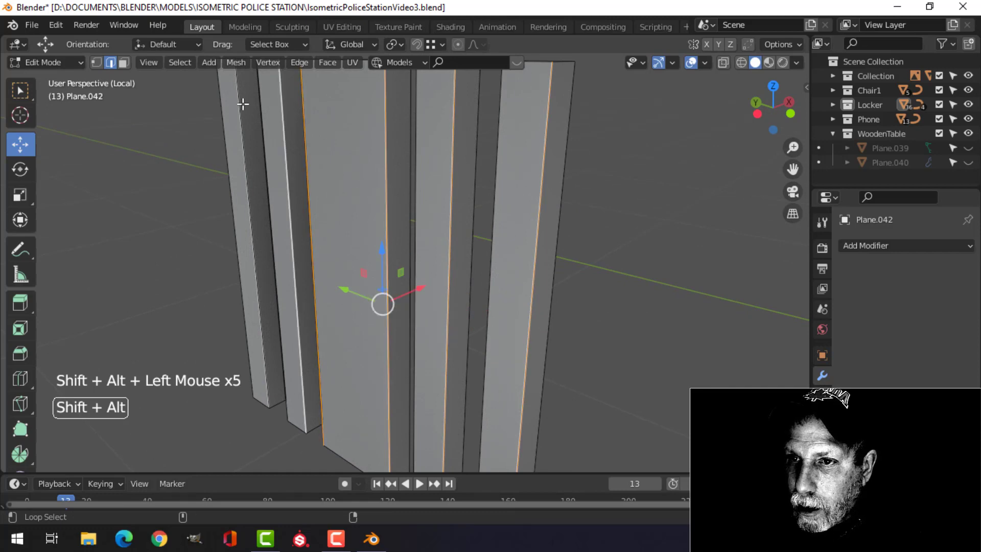
alt+shift+click(243, 104)
middle_drag(243, 104, 335, 219)
alt+shift+click(306, 152)
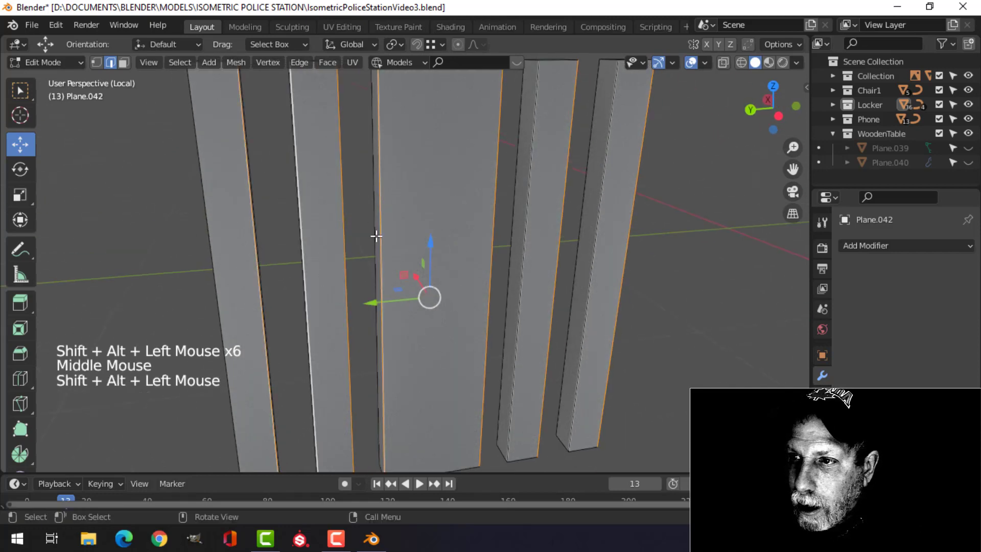
scroll(376, 235, down, 2)
alt+shift+click(492, 168)
alt+shift+click(544, 160)
middle_drag(544, 160, 384, 213)
alt+shift+click(341, 181)
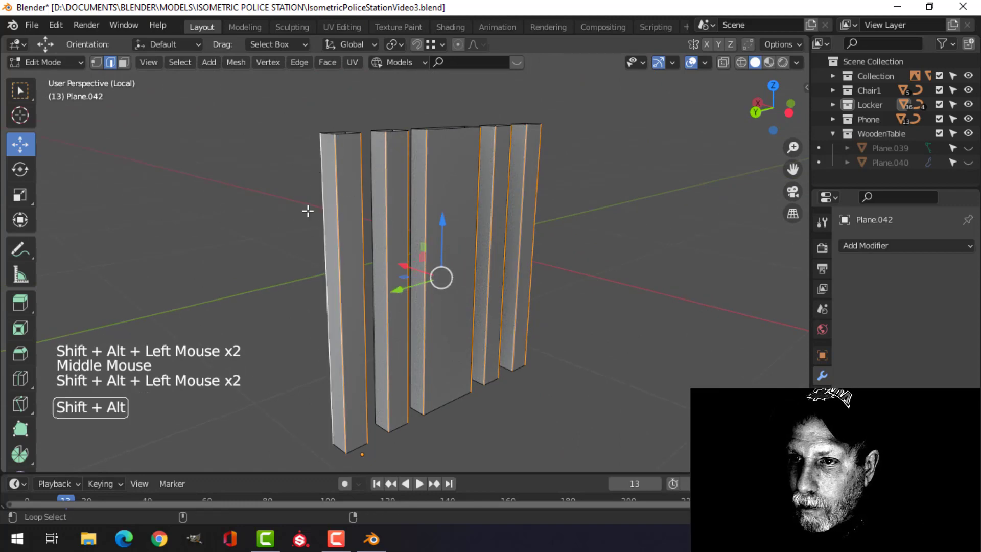
middle_drag(308, 211, 524, 198)
alt+shift+click(466, 160)
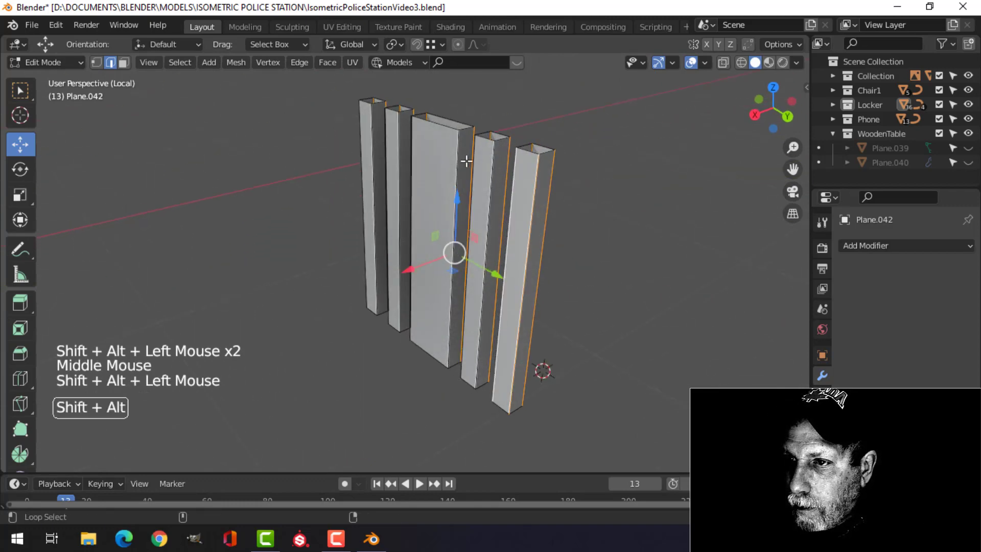
alt+shift+click(492, 163)
scroll(492, 163, up, 2)
shift+middle_drag(491, 164, 457, 207)
alt+shift+click(428, 205)
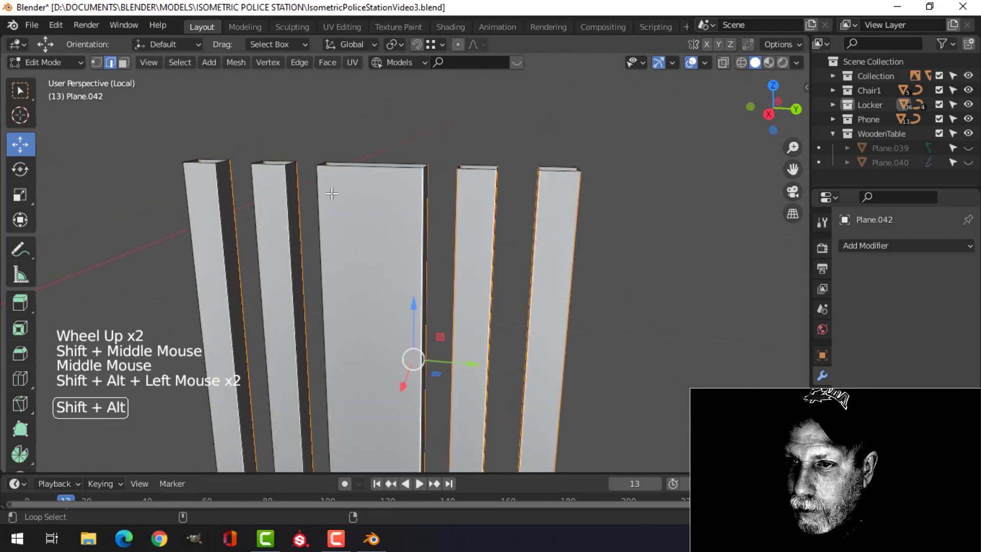
alt+shift+click(317, 215)
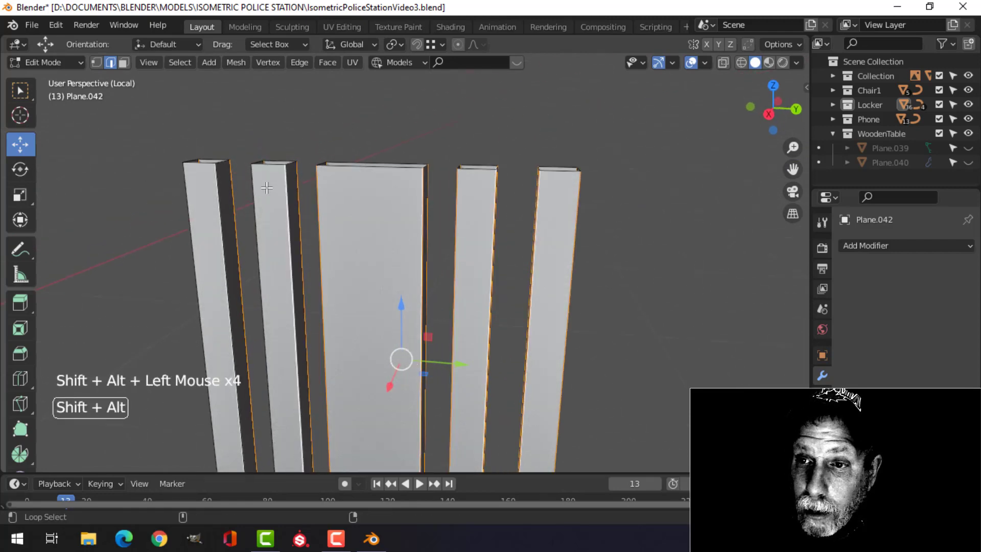
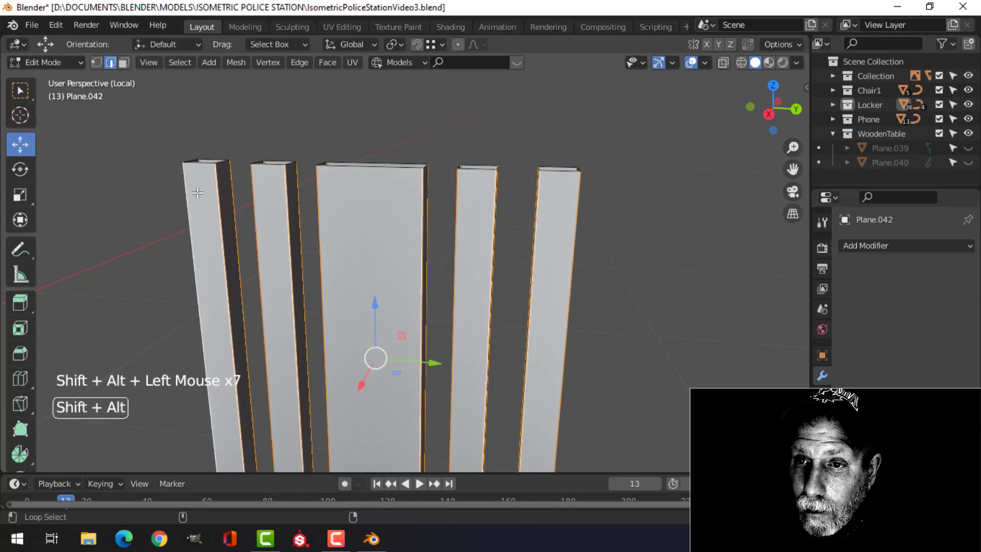
middle_drag(197, 192, 549, 256)
key(ctrl+b)
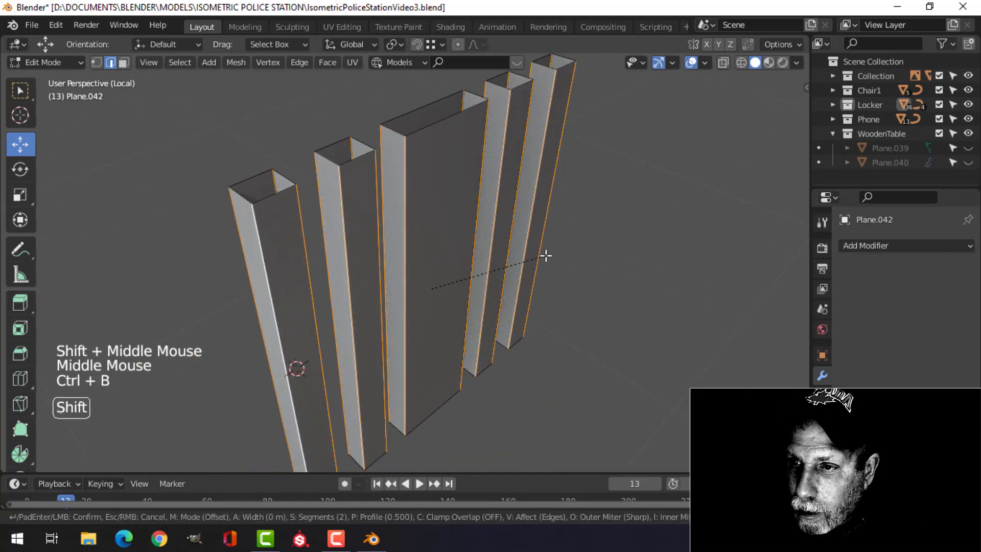
click(579, 244)
key(Tab)
Step: Shade the slats object smooth and add a Weighted Normal modifier to it
scroll(574, 240, down, 2)
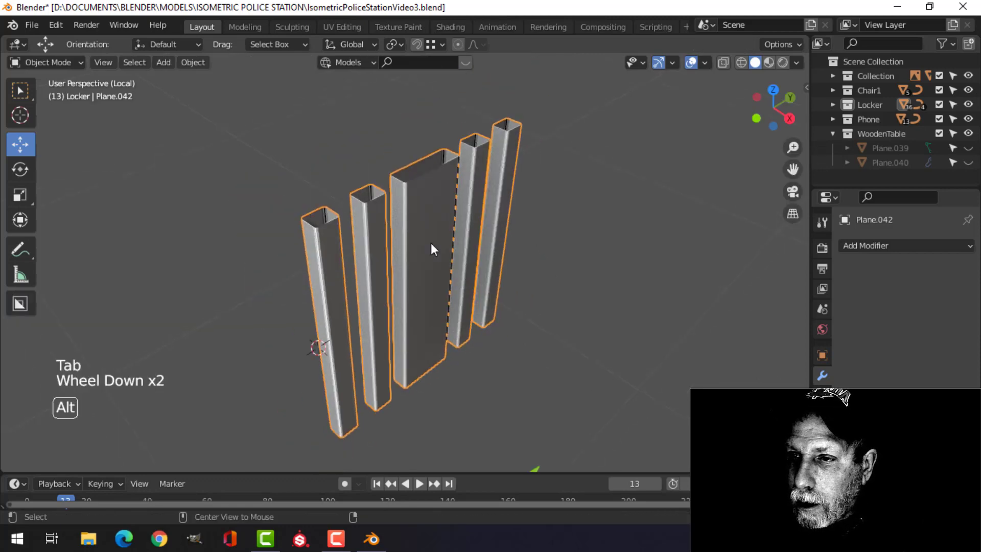
key(alt+a)
middle_drag(431, 247, 454, 230)
click(388, 220)
click(372, 210)
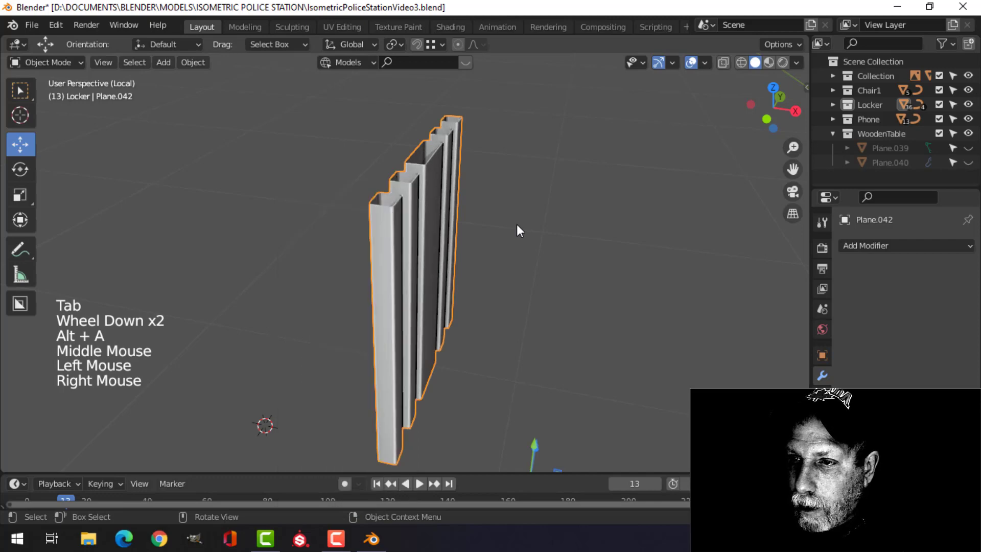
key(alt+a)
middle_drag(517, 223, 428, 221)
click(427, 218)
click(869, 246)
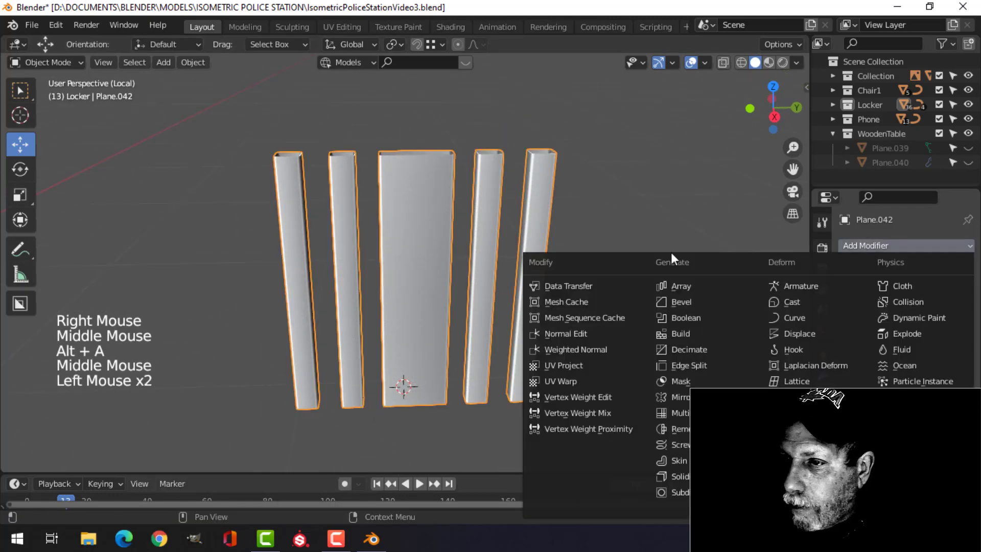
click(595, 346)
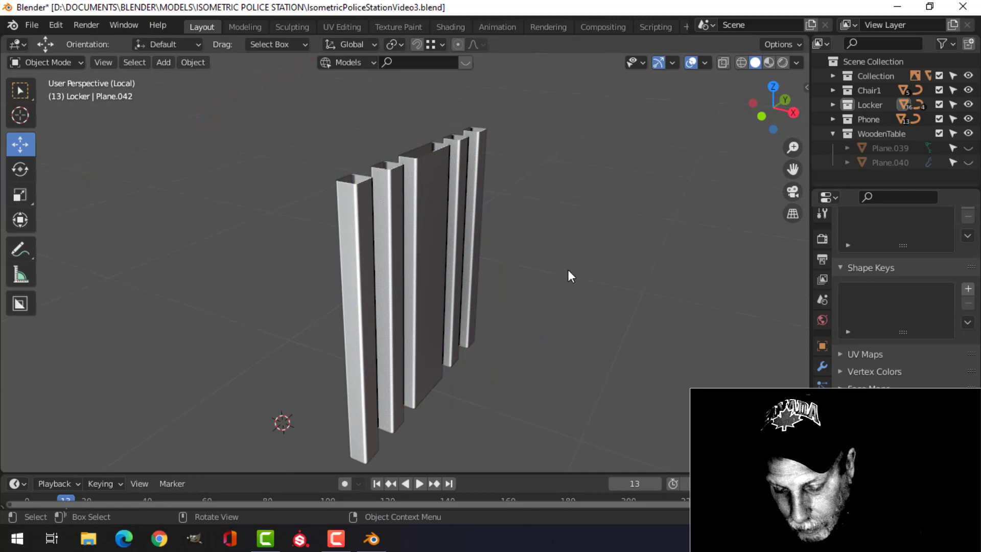
Step: Reveal all hidden chair parts, select the back's cross rails and isolate them in local view
key(alt+h)
key(alt+a)
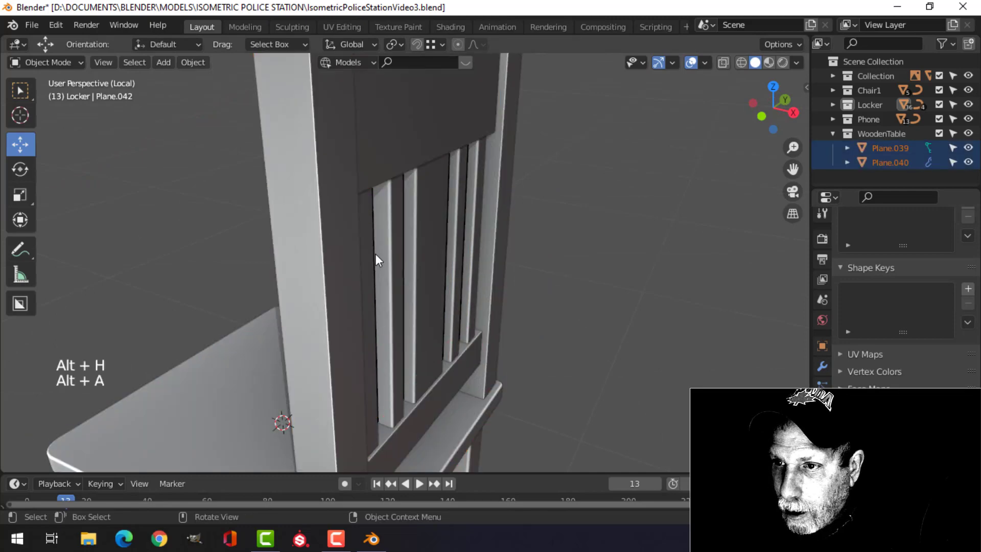
scroll(375, 250, down, 3)
shift+middle_drag(375, 238, 409, 263)
mouse_move(409, 263)
middle_down()
mouse_move(448, 287)
mouse_move(417, 261)
middle_up()
click(437, 262)
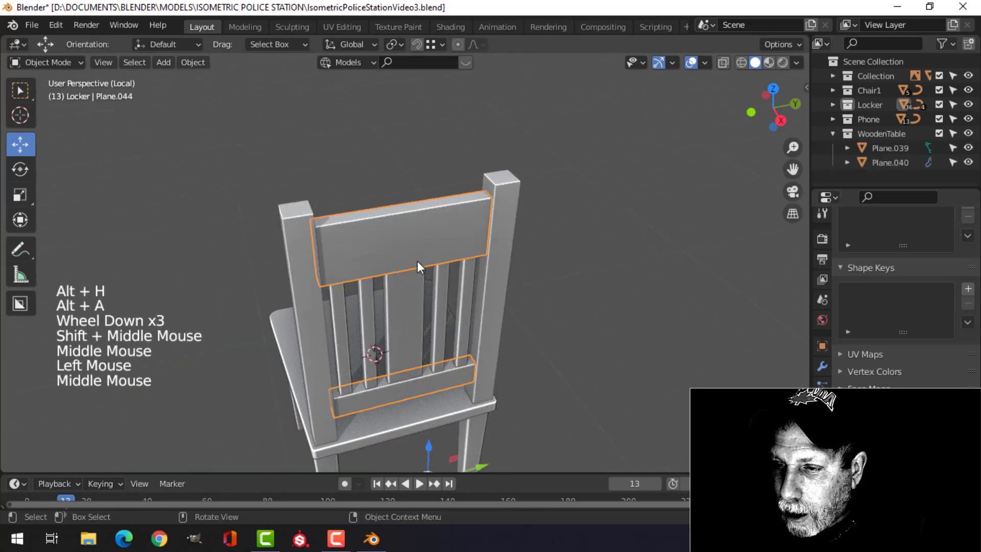
key(slash)
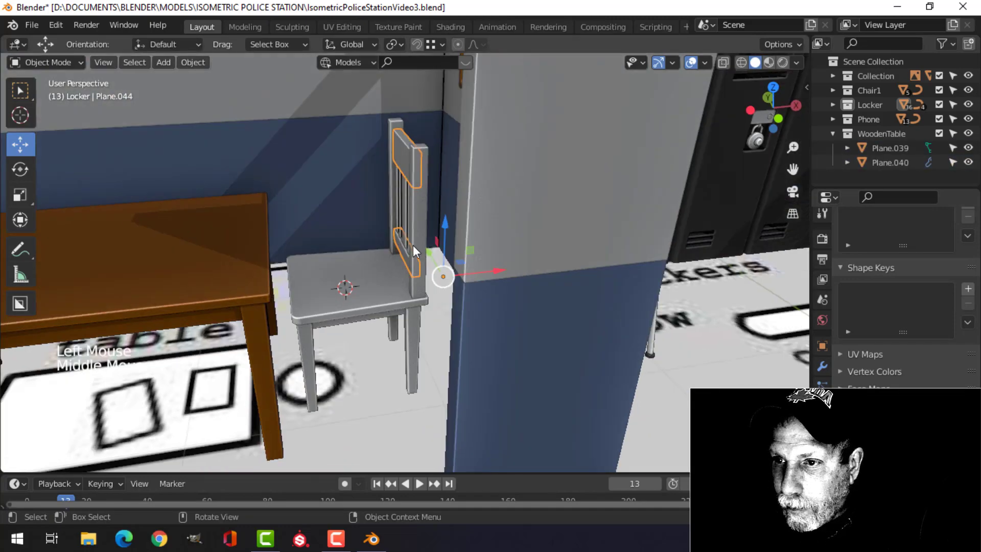
key(slash)
scroll(450, 234, up, 2)
Step: Delete the two end faces of the upper cross rail in Edit Mode
key(Tab)
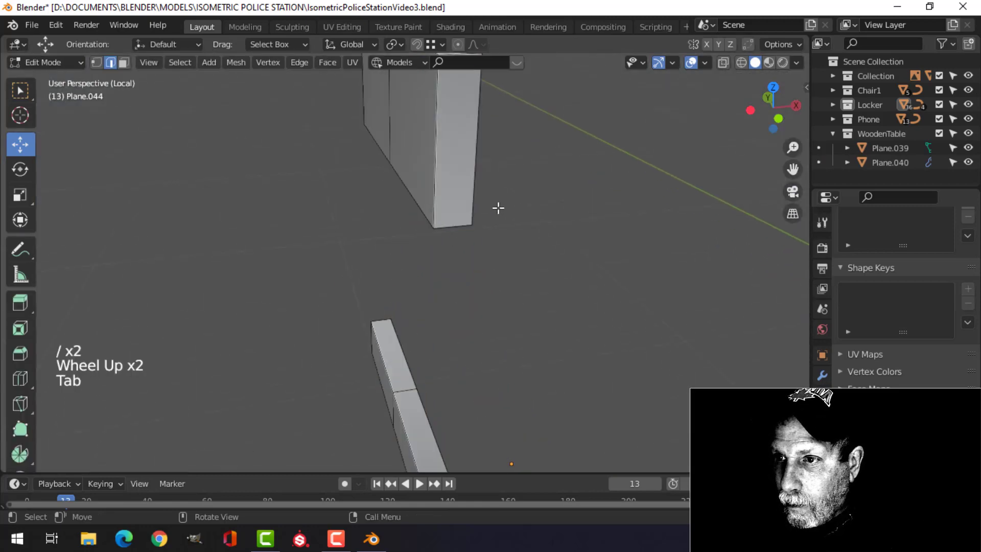
middle_drag(497, 208, 487, 287)
key(Tab)
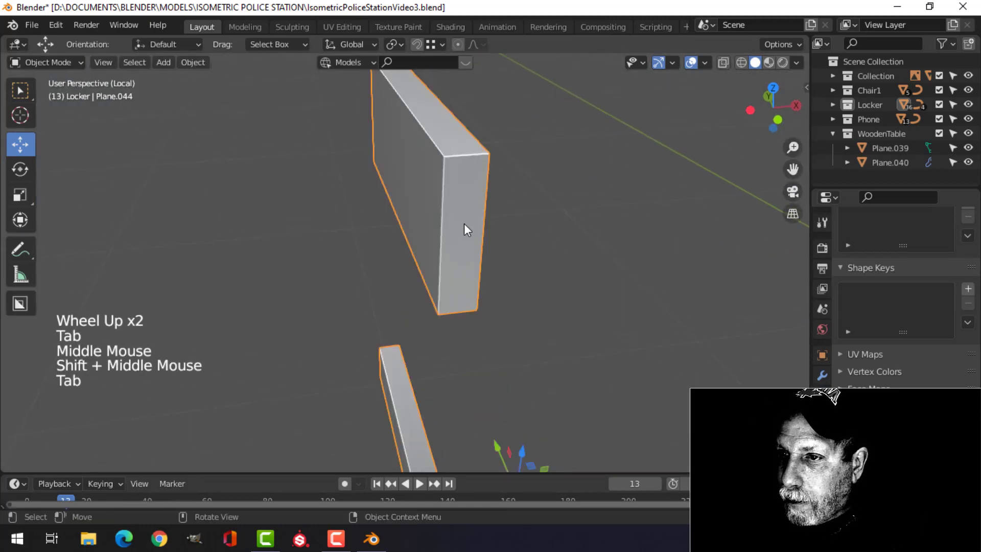
click(464, 222)
click(824, 372)
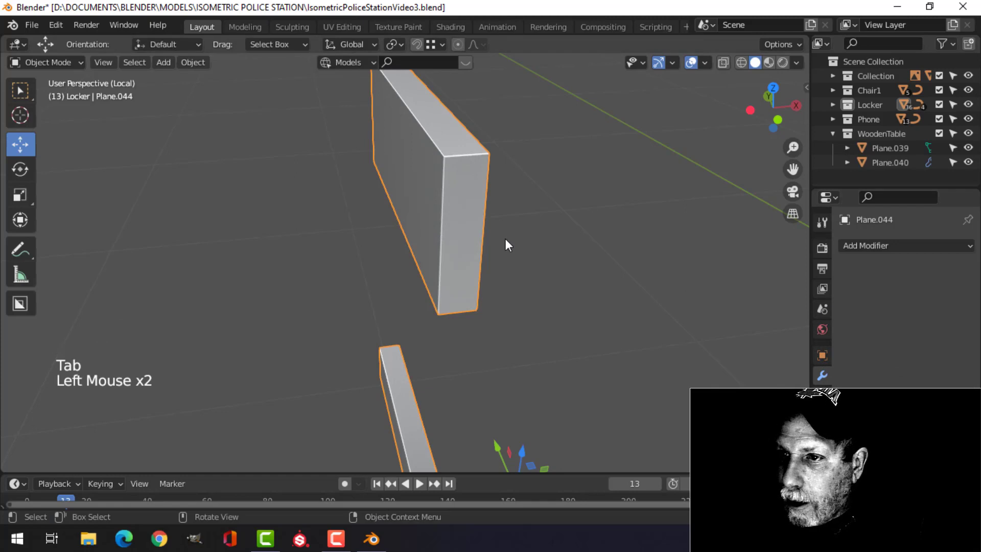
key(Tab)
key(3)
click(475, 205)
scroll(394, 259, down, 3)
middle_drag(394, 258, 683, 250)
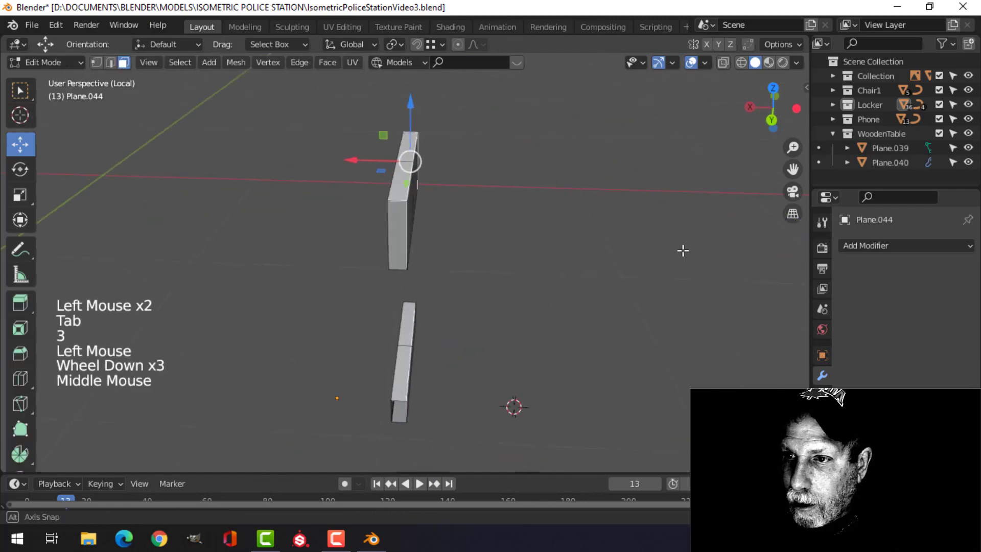
shift+click(396, 228)
middle_drag(479, 345, 340, 286)
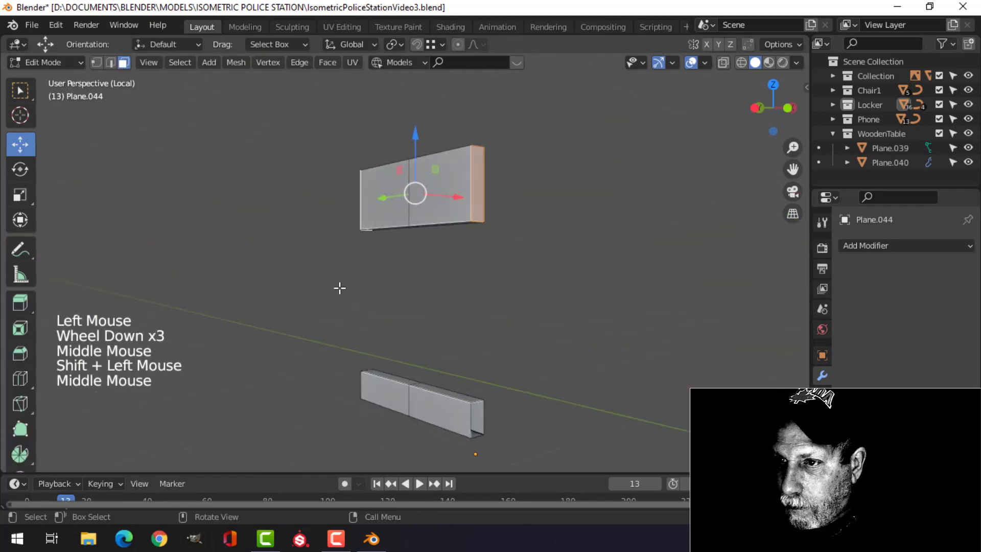
key(x)
click(302, 215)
middle_drag(303, 215, 444, 199)
scroll(383, 287, up, 2)
Step: Bevel the long corner edges of both cross rails by about 0.0034 m with 2 segments and shade the object smooth
key(alt+a)
scroll(404, 282, down, 3)
scroll(415, 243, down, 2)
scroll(409, 291, up, 3)
key(2)
alt+shift+click(444, 243)
alt+shift+click(444, 243)
alt+shift+click(444, 218)
alt+shift+click(350, 214)
scroll(408, 254, up, 3)
shift+middle_drag(464, 344, 442, 237)
alt+shift+click(431, 263)
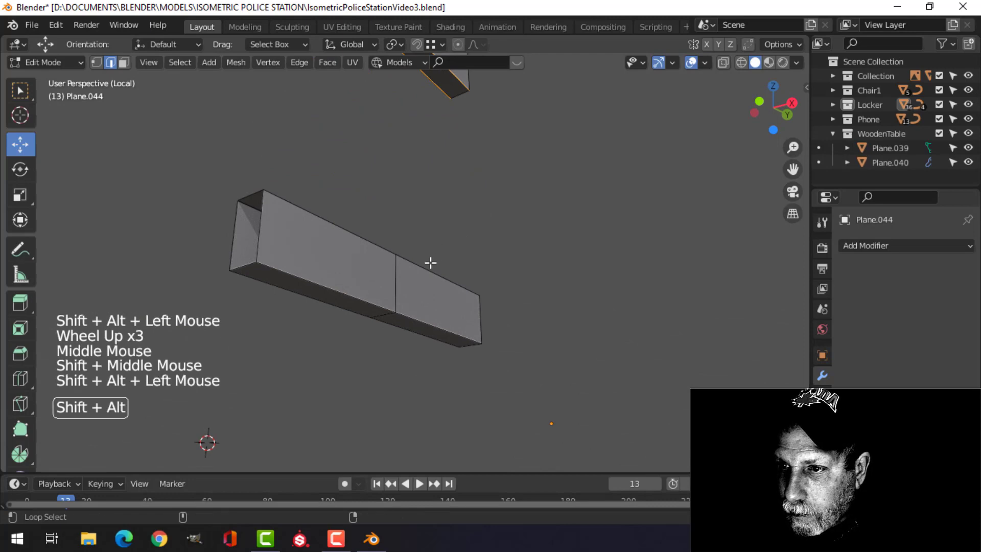
middle_drag(344, 295, 495, 331)
alt+shift+click(510, 285)
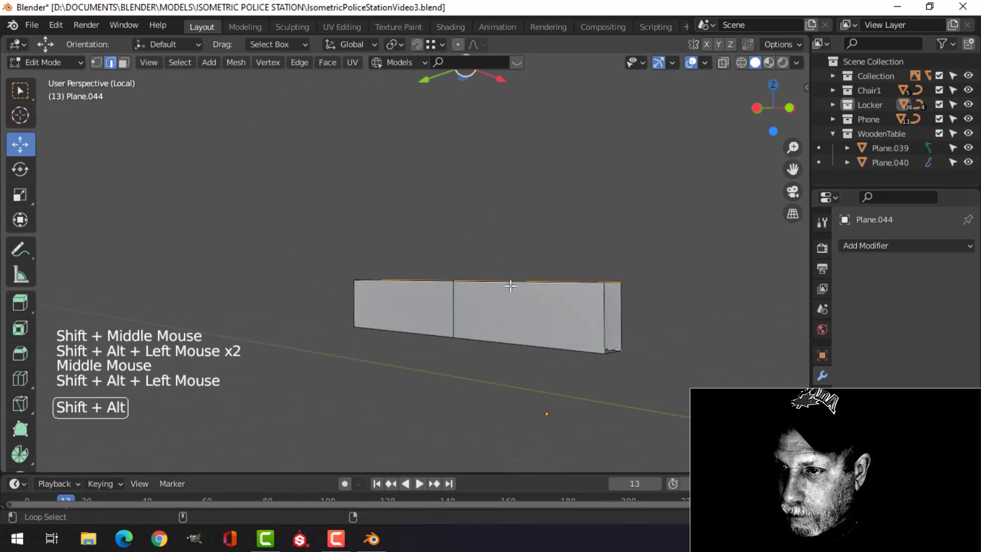
middle_drag(627, 291, 508, 306)
alt+shift+click(587, 383)
scroll(587, 384, up, 2)
key(ctrl+b)
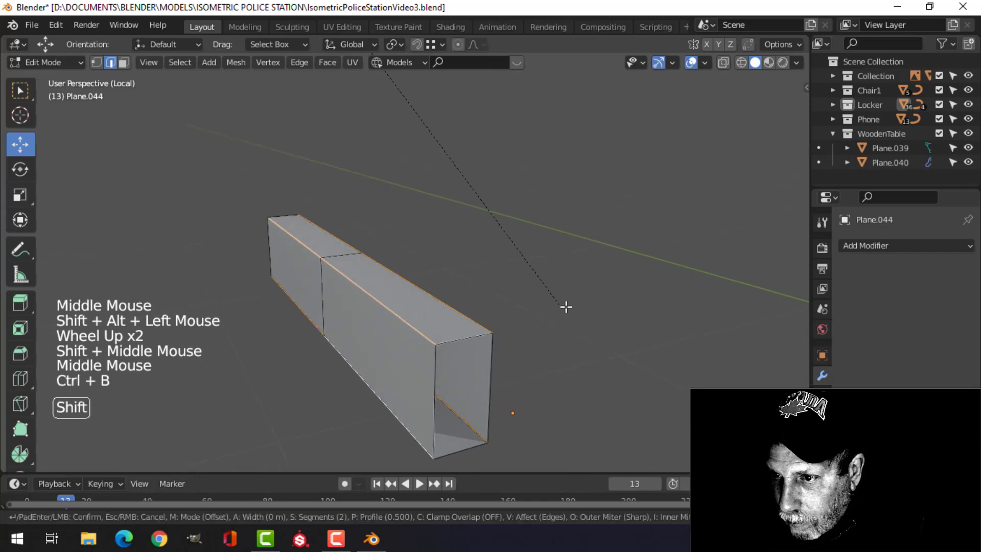
click(603, 343)
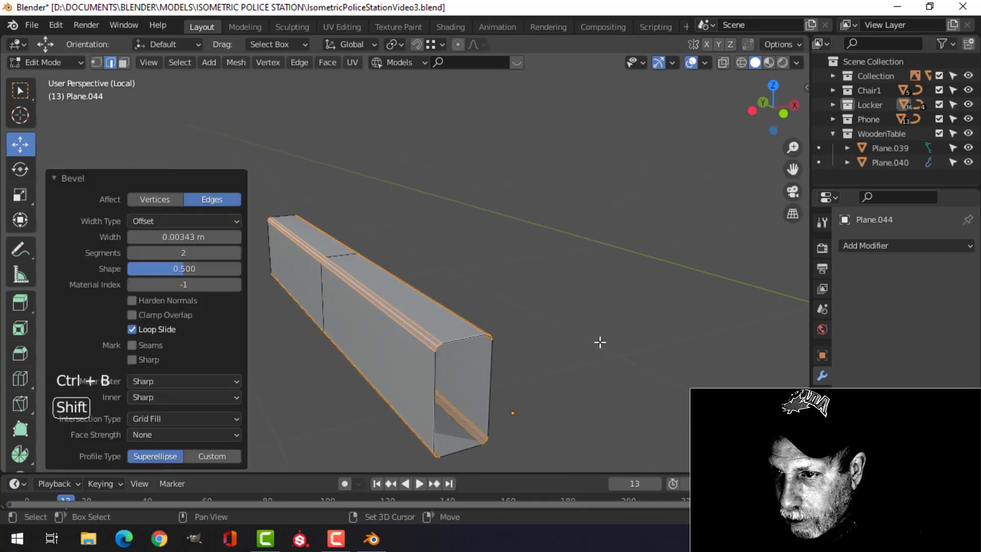
key(Tab)
right_drag(421, 314, 385, 223)
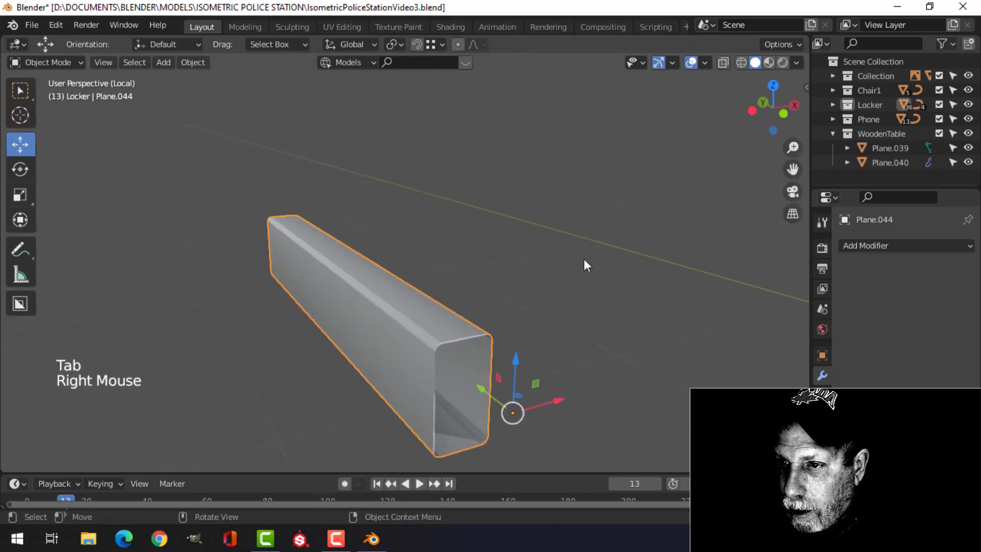
Step: Add a Weighted Normal modifier to the cross rails object and turn on Auto Smooth in its mesh data
click(891, 247)
click(603, 353)
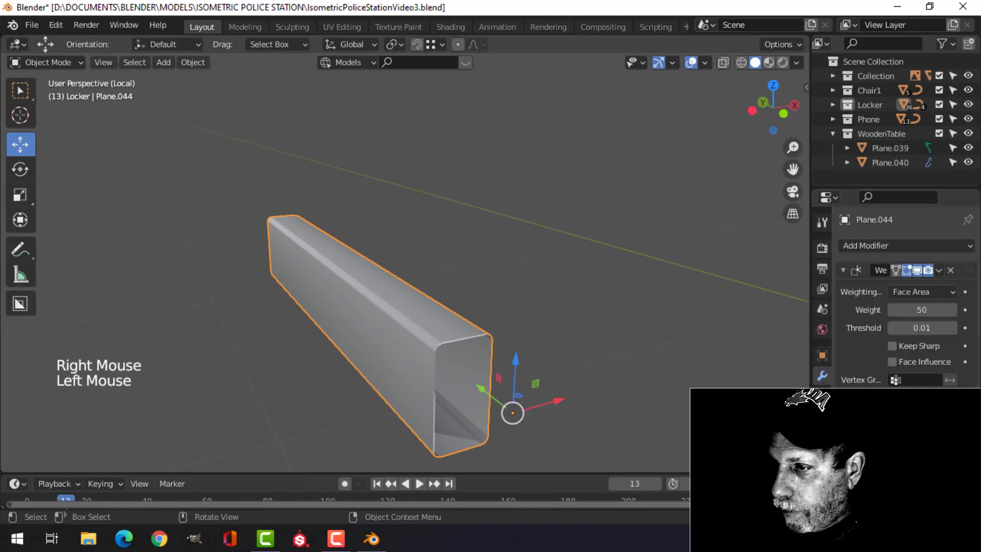
click(822, 458)
scroll(868, 444, down, 3)
click(897, 423)
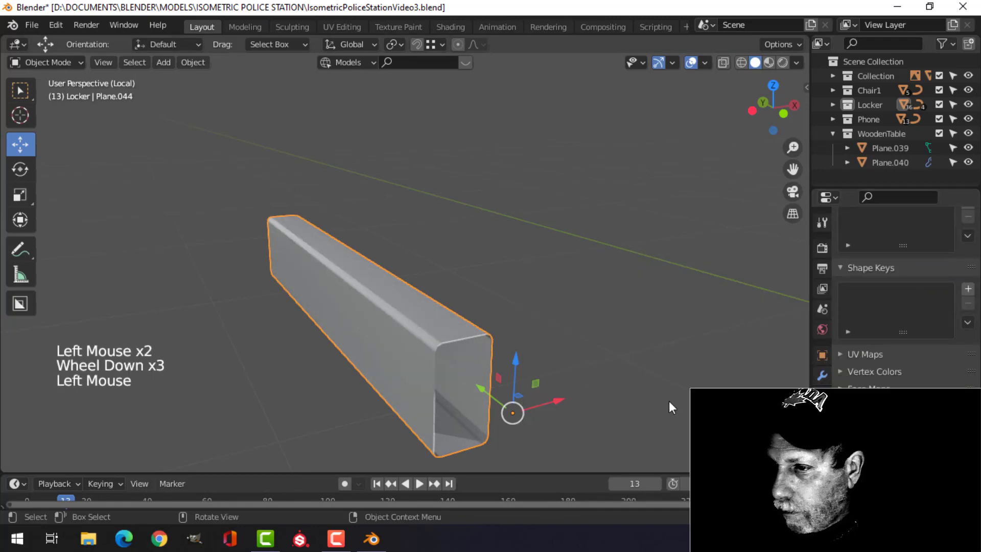
Step: Leave local view to show the whole room again and save the file
key(KP_Divide)
middle_drag(572, 354, 483, 289)
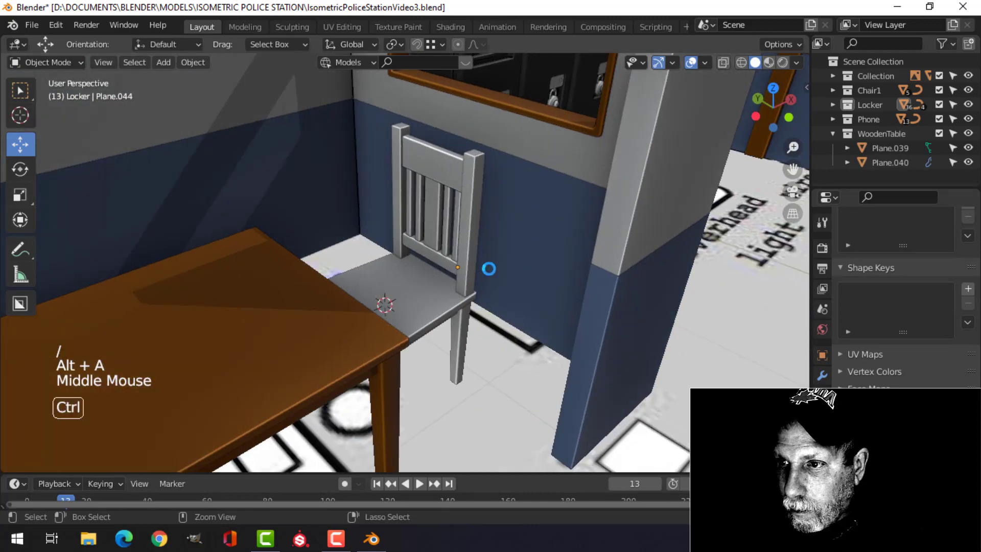
key(ctrl+s)
scroll(492, 258, up, 2)
shift+middle_drag(504, 228, 471, 251)
scroll(471, 251, up, 3)
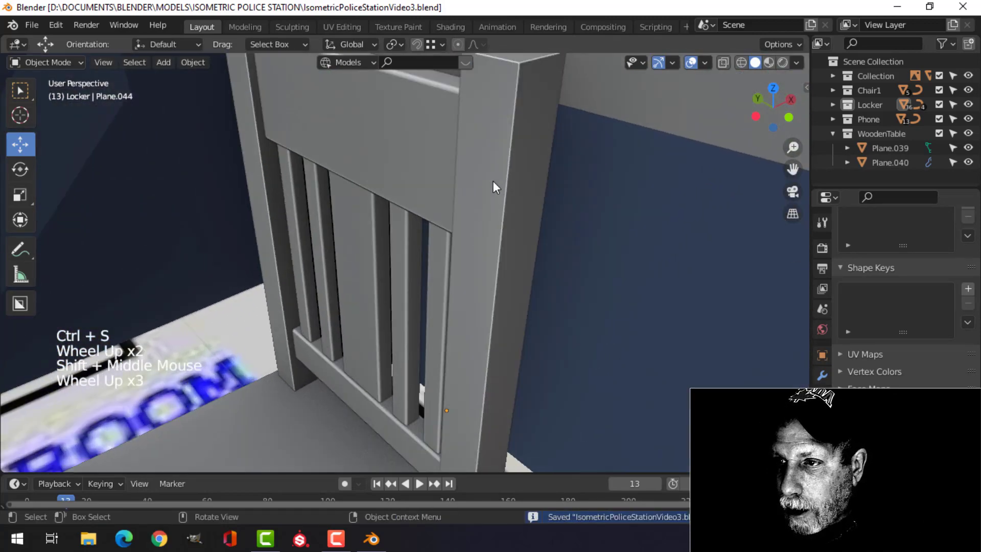
click(500, 249)
shift+click(279, 176)
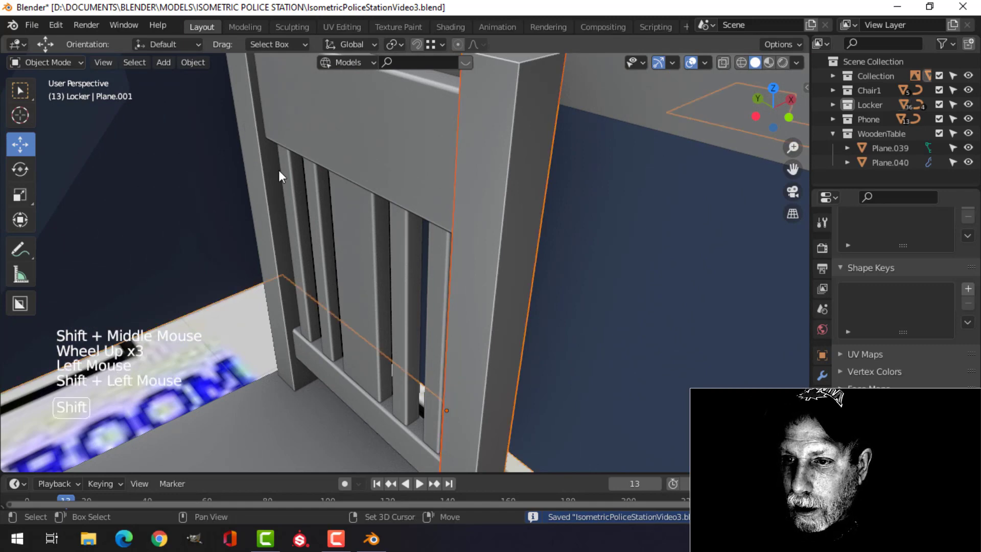
scroll(294, 245, down, 1)
middle_drag(299, 244, 347, 251)
key(alt+a)
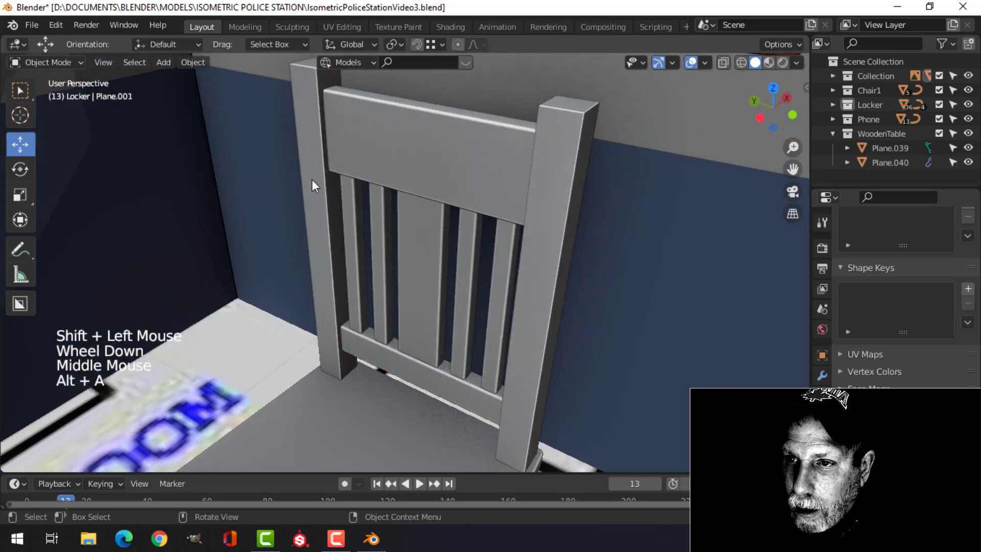
Step: Select the two back posts of the chair and join them into one object
click(312, 181)
shift+click(555, 183)
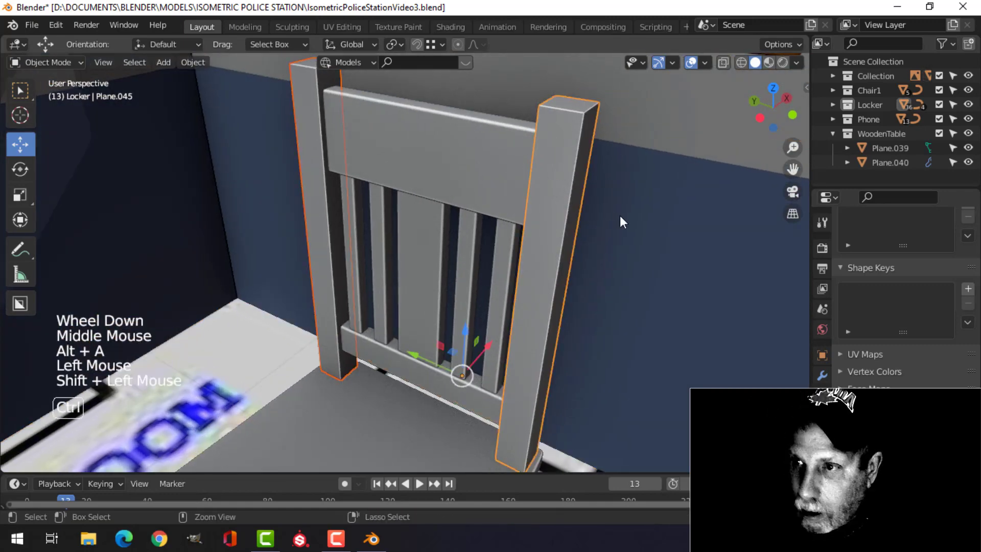
key(ctrl+j)
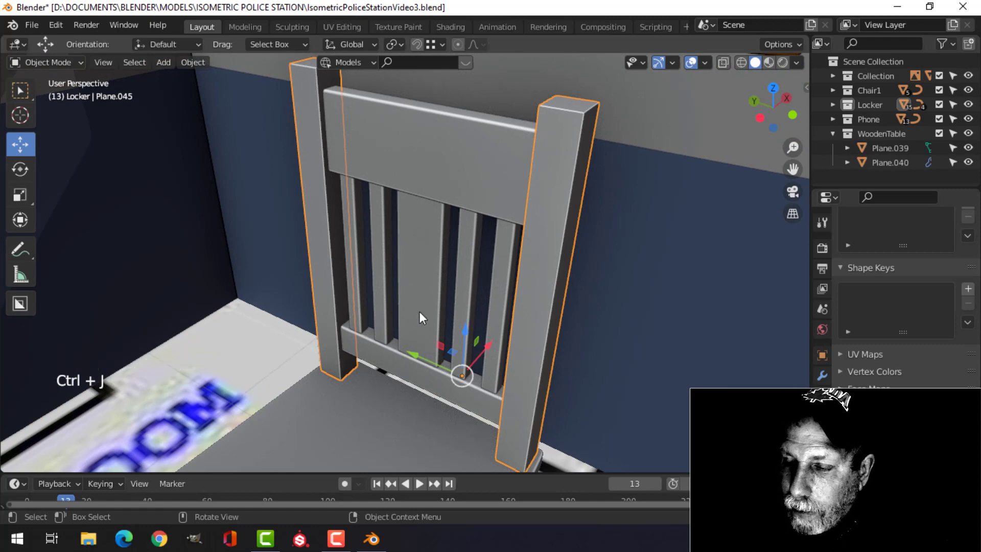
Step: Isolate the joined back posts in local view and delete the bottom face of each post in Edit Mode
scroll(548, 317, down, 2)
middle_drag(542, 312, 562, 304)
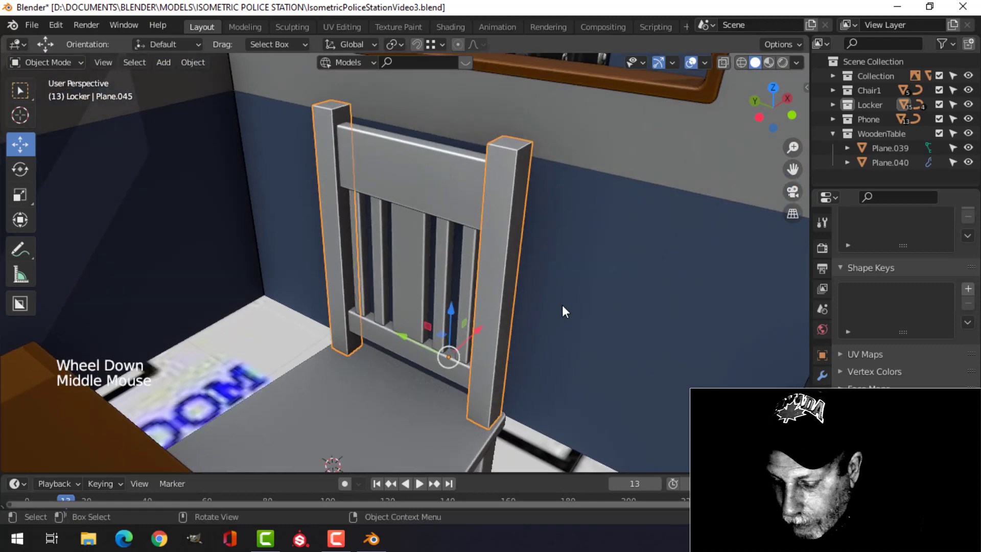
key(slash)
scroll(560, 300, up, 3)
key(Tab)
scroll(587, 271, down, 3)
shift+middle_drag(587, 271, 526, 366)
key(3)
click(498, 367)
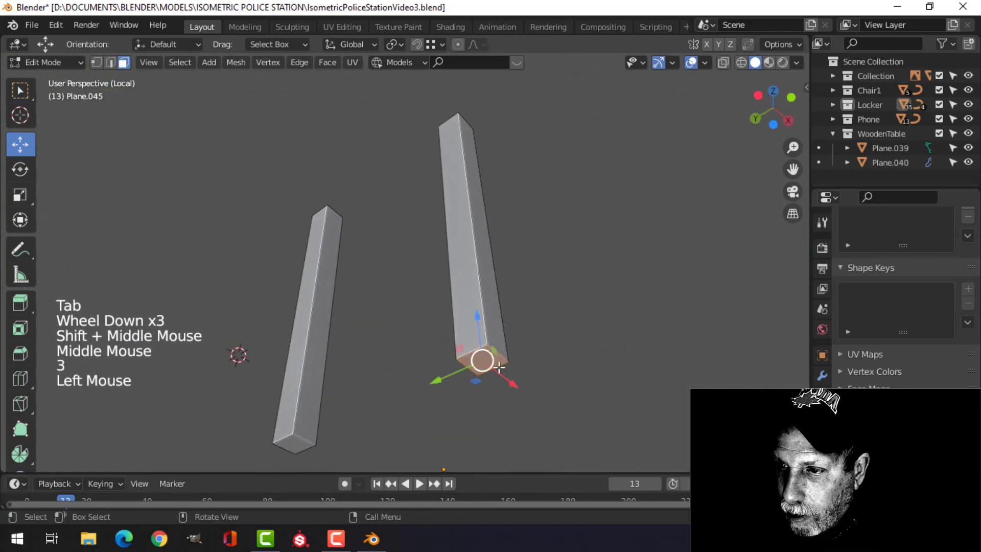
shift+click(287, 443)
key(x)
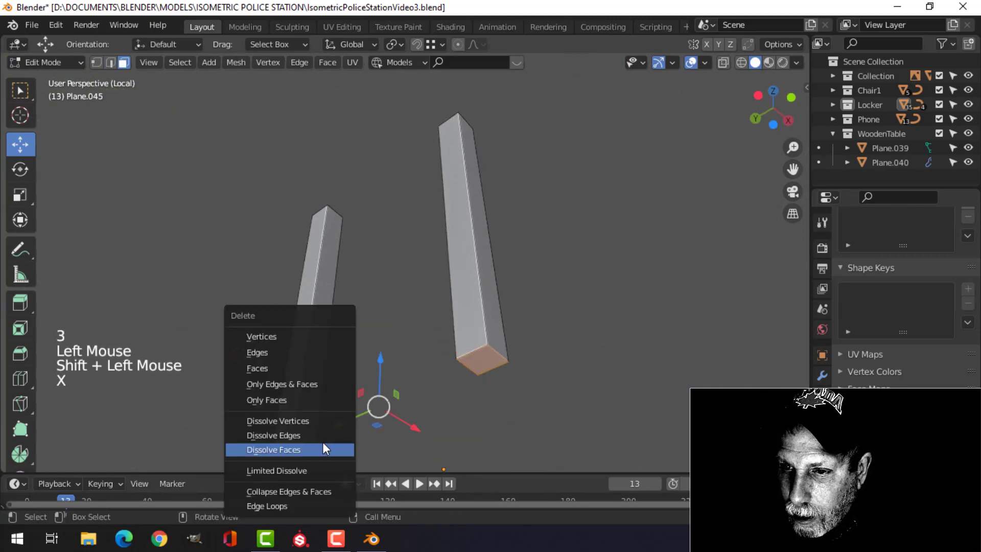
click(287, 367)
Step: Bevel the long vertical corner edges of both back posts by about 0.0027 m with 2 segments
middle_drag(505, 351, 504, 396)
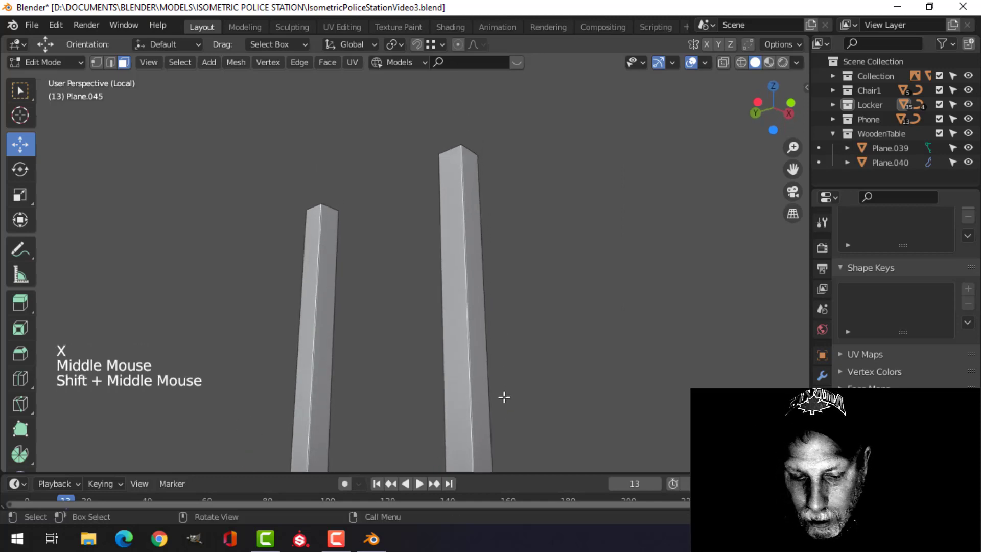
scroll(505, 381, up, 2)
key(2)
alt+shift+click(503, 307)
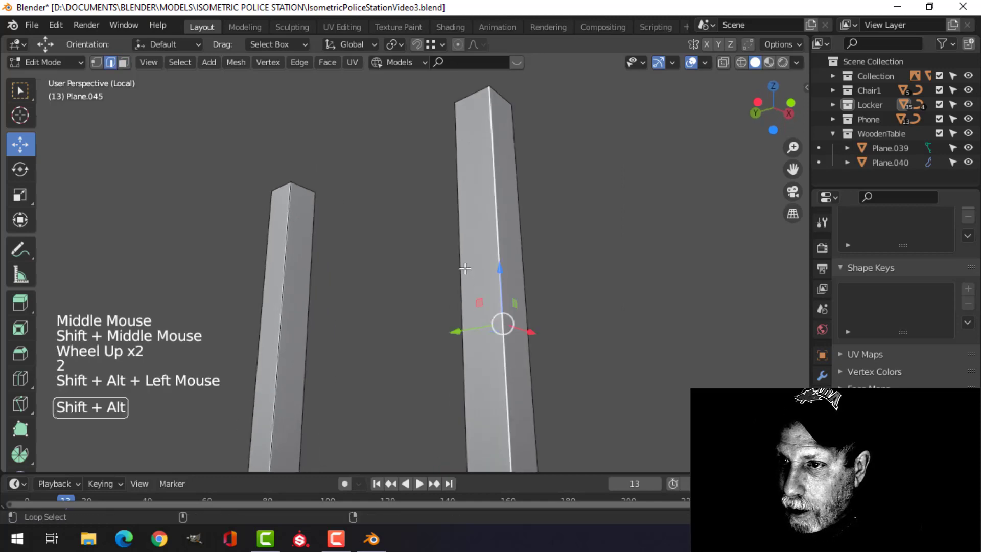
alt+shift+click(465, 270)
alt+shift+click(519, 236)
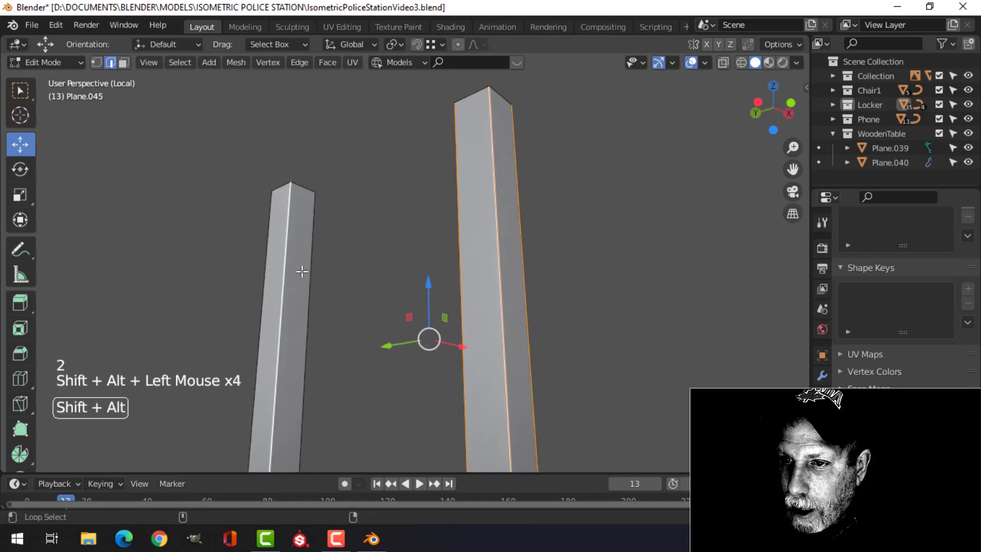
middle_drag(591, 289, 391, 391)
alt+shift+click(319, 254)
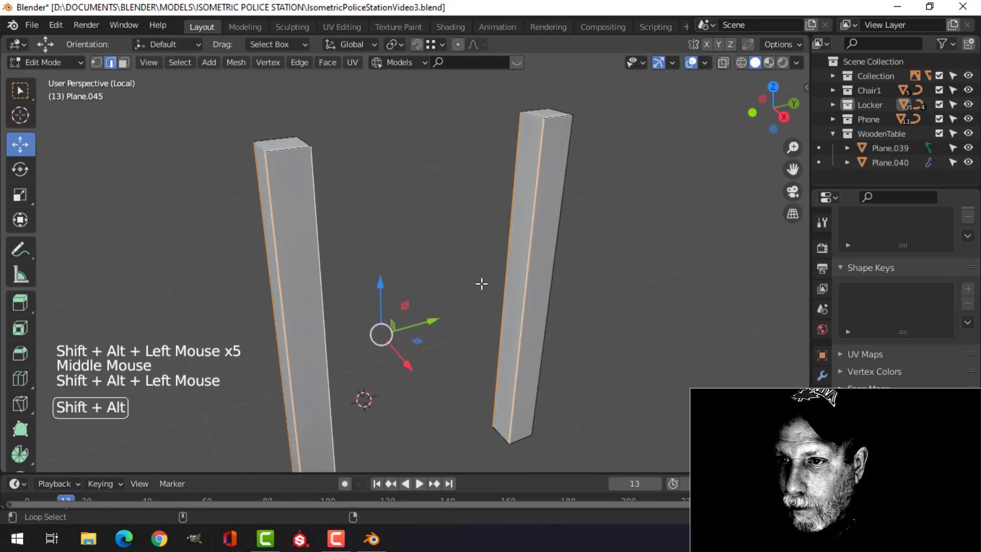
middle_drag(554, 291, 549, 245)
alt+shift+click(604, 223)
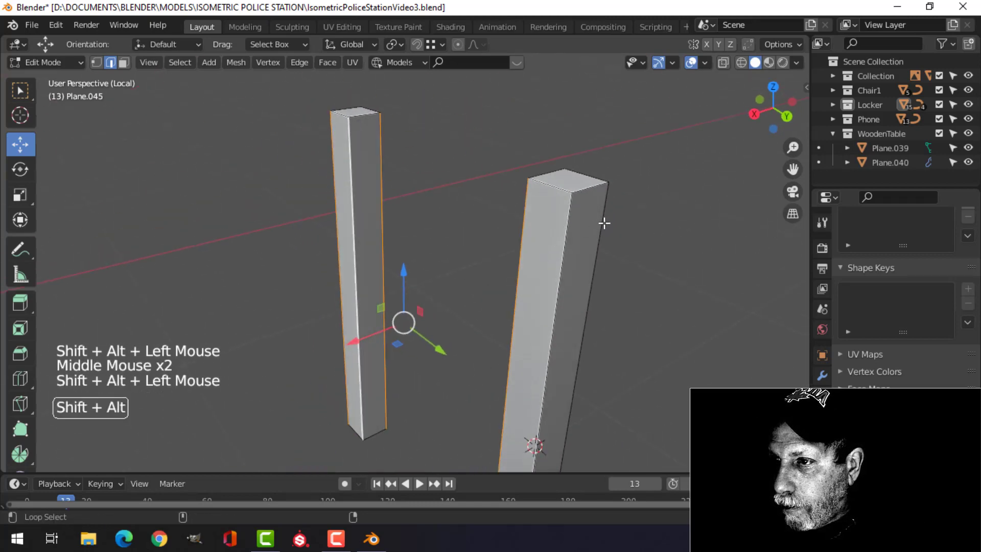
alt+shift+click(573, 217)
alt+shift+click(597, 212)
middle_drag(620, 281, 531, 295)
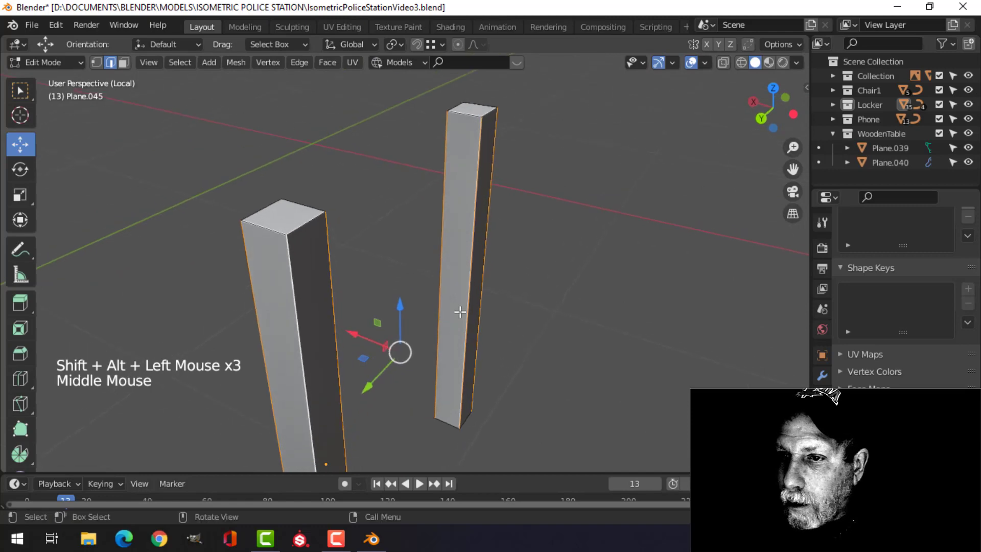
scroll(419, 312, up, 1)
shift+middle_drag(396, 314, 470, 313)
key(ctrl+b)
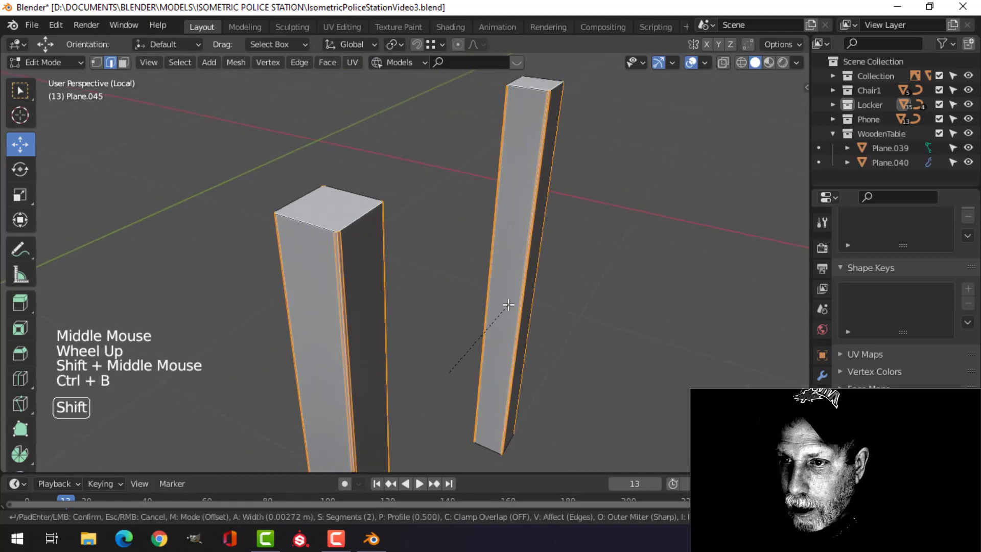
click(512, 297)
Step: Bevel the edge loops around the top faces of both back posts with 2 segments and return to Object Mode
key(alt+a)
alt+shift+click(358, 217)
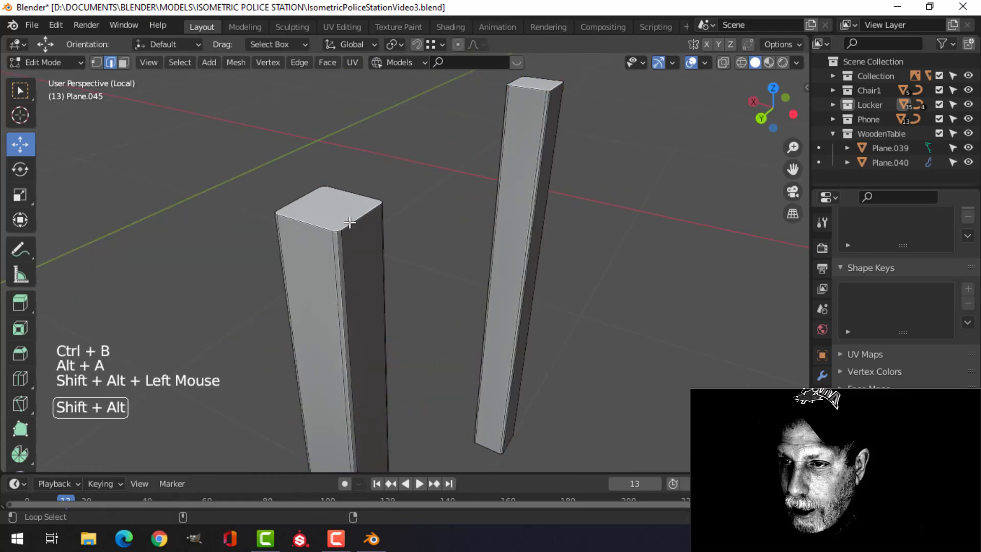
alt+shift+click(538, 89)
middle_drag(537, 89, 596, 243)
scroll(554, 269, up, 2)
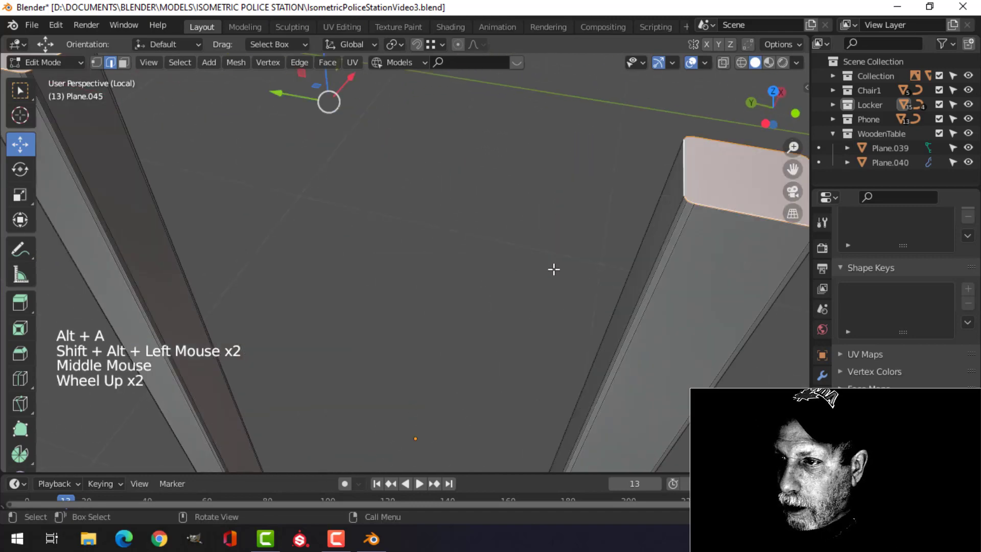
shift+middle_drag(554, 269, 491, 247)
key(ctrl+b)
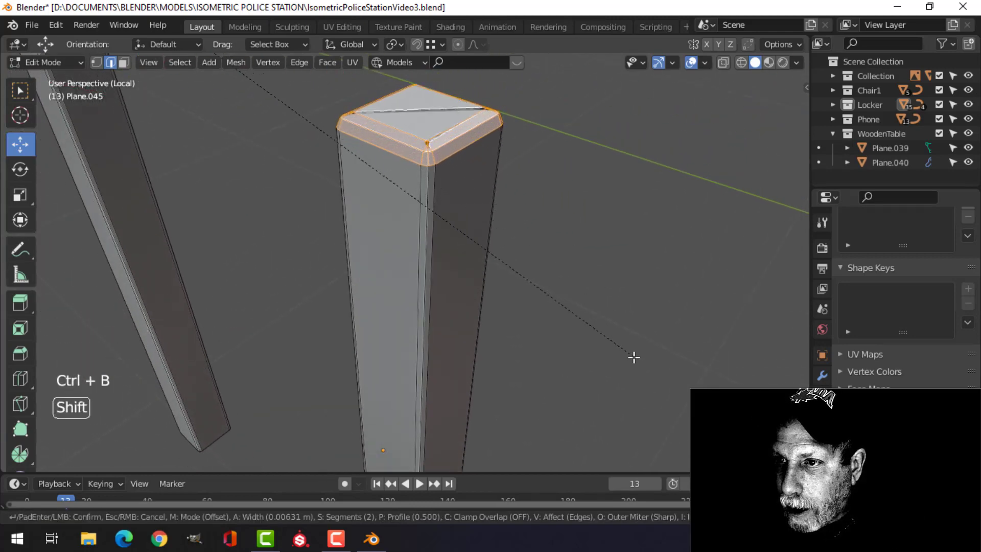
click(598, 297)
key(Tab)
Step: Shade the back posts object smooth
scroll(486, 299, down, 4)
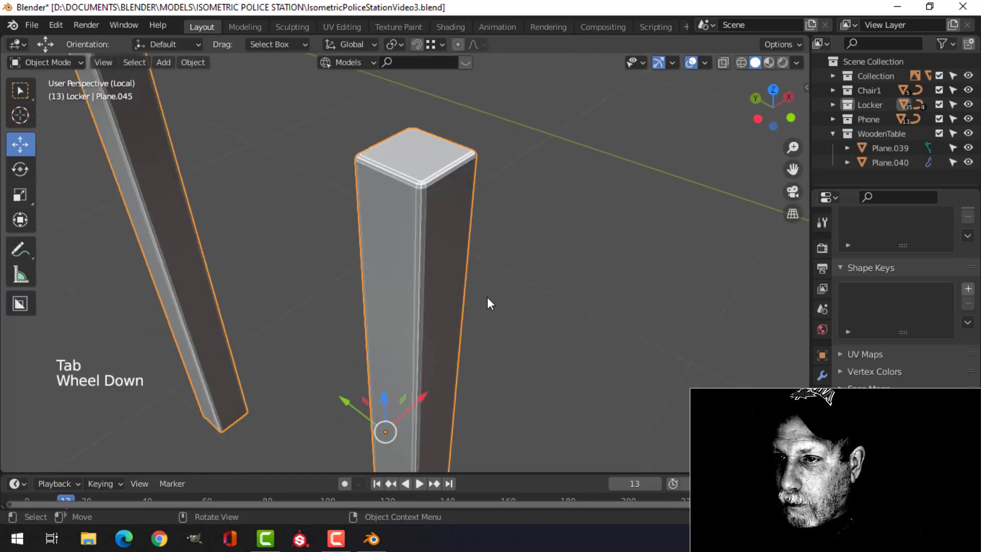
key(alt+a)
click(413, 254)
right_click(411, 254)
click(372, 223)
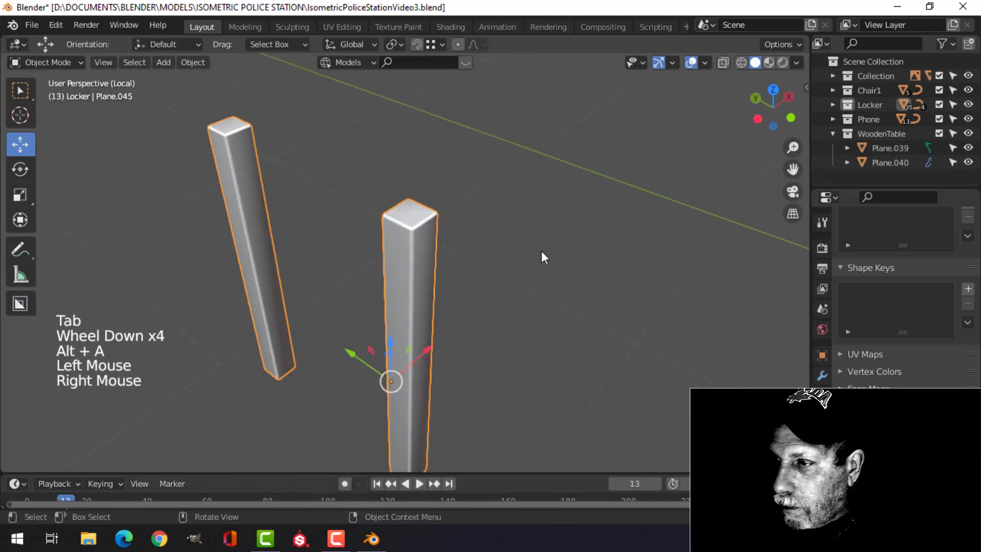
Step: Add a Weighted Normal modifier to the back posts, turn on Auto Smooth in the mesh data and deselect everything
click(822, 375)
click(871, 246)
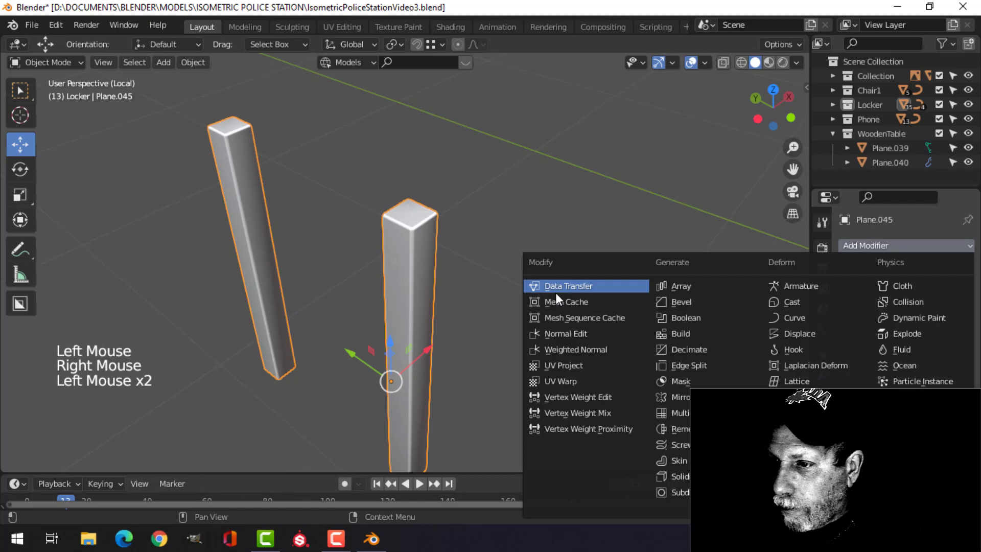
click(580, 351)
click(822, 458)
scroll(892, 425, down, 3)
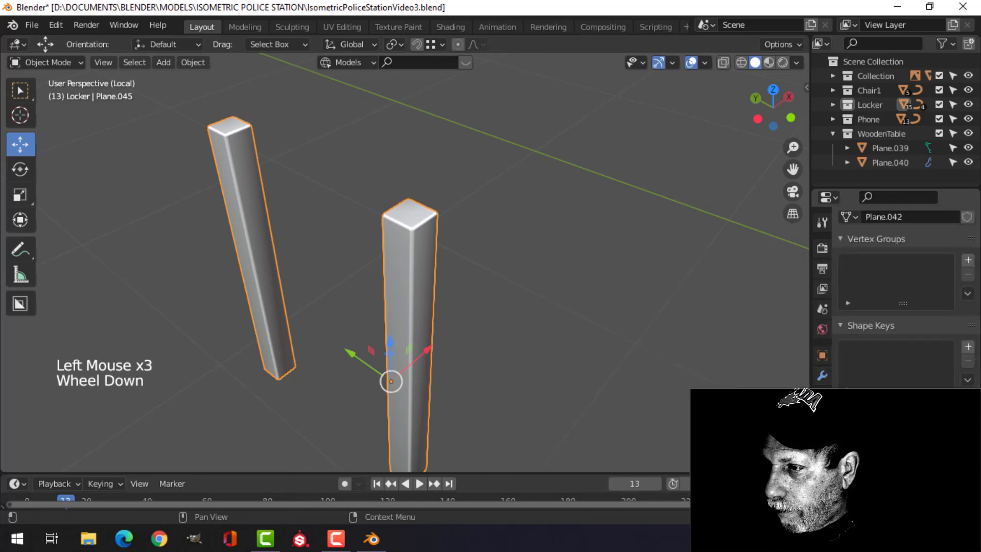
click(892, 424)
key(alt+a)
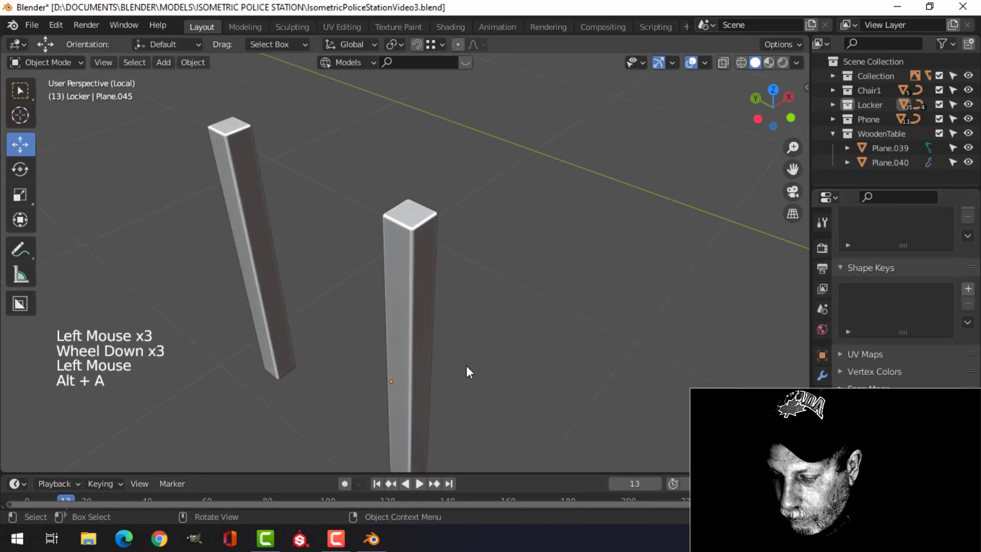
Step: Leave local view and check the shading of the chair's back up close in the room
key(slash)
scroll(511, 327, down, 2)
middle_drag(554, 314, 407, 307)
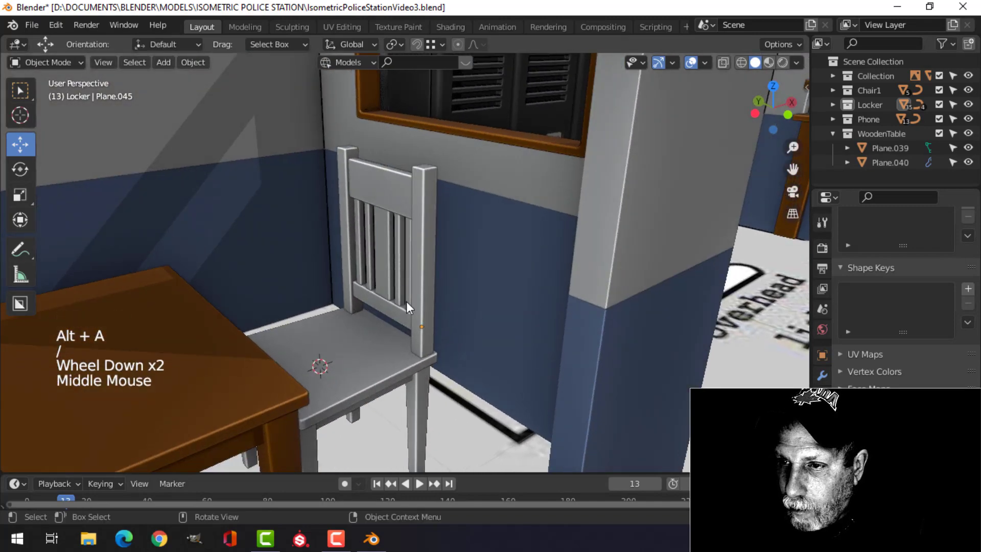
scroll(432, 255, up, 2)
shift+middle_drag(432, 256, 440, 204)
click(440, 204)
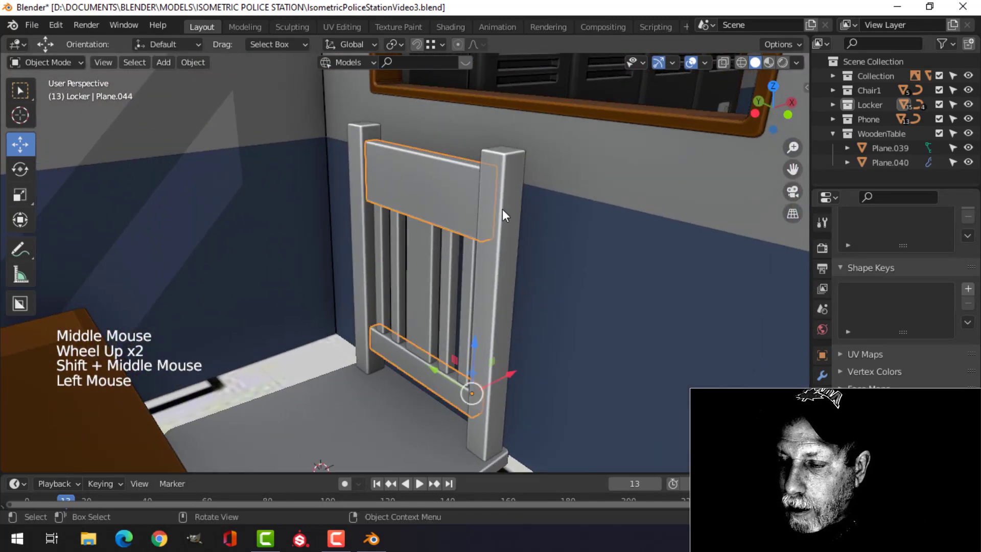
middle_drag(502, 209, 509, 296)
key(alt+a)
scroll(513, 286, up, 2)
shift+scroll(510, 298, up, 1)
shift+scroll(509, 297, down, 1)
middle_drag(509, 297, 507, 295)
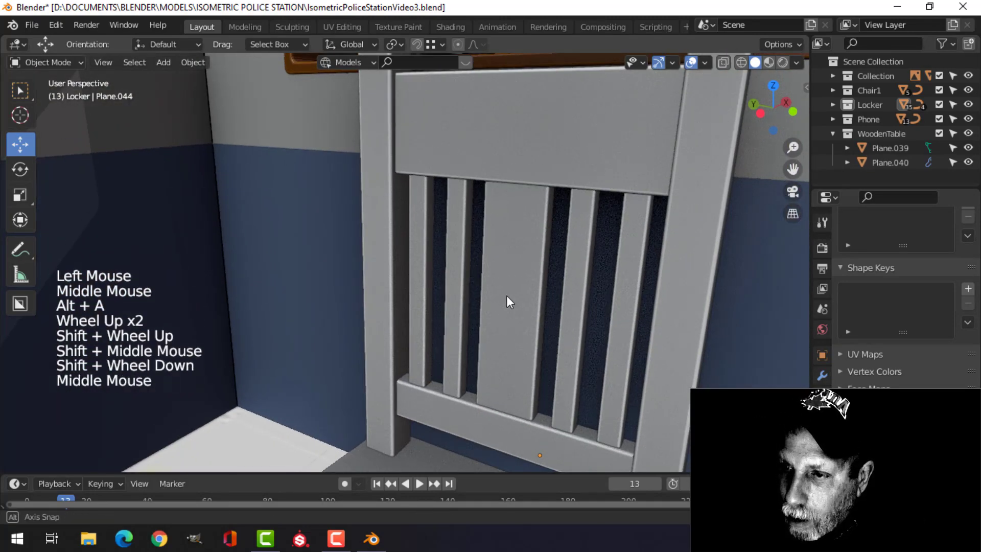
Step: Join the cross rails, slats and back posts into one chair back object, with the posts as the active object
scroll(509, 294, down, 1)
click(538, 176)
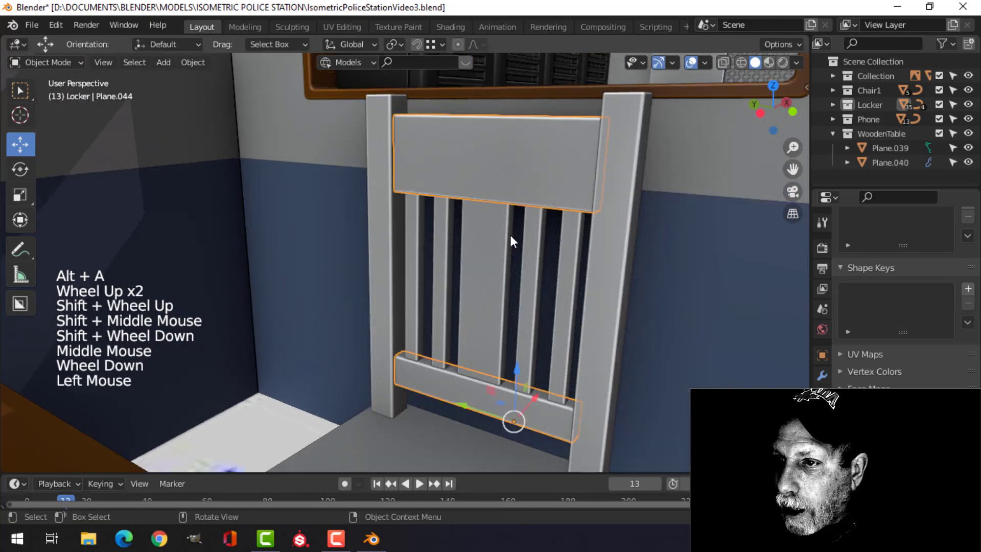
shift+click(521, 244)
shift+click(616, 231)
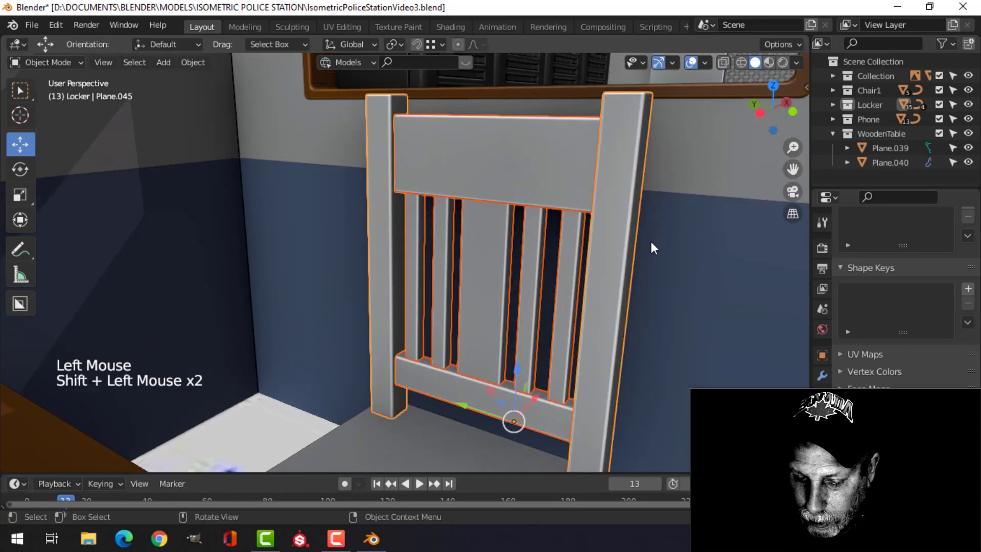
key(ctrl+j)
key(alt+a)
Step: Select all parts of the chair, including back, seat and legs, and isolate them in local view
scroll(639, 248, down, 2)
middle_drag(613, 243, 503, 258)
scroll(505, 260, down, 2)
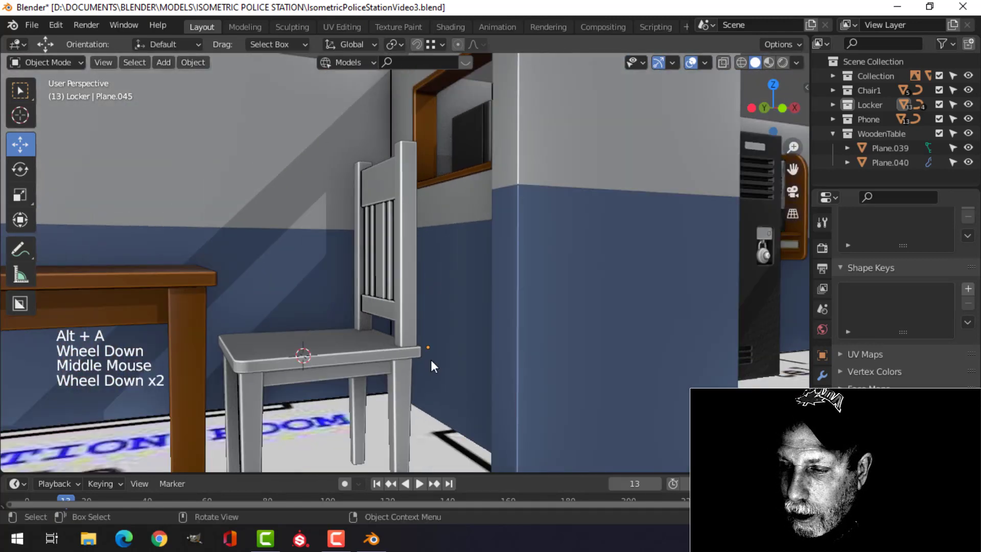
click(407, 300)
shift+click(401, 379)
shift+click(339, 370)
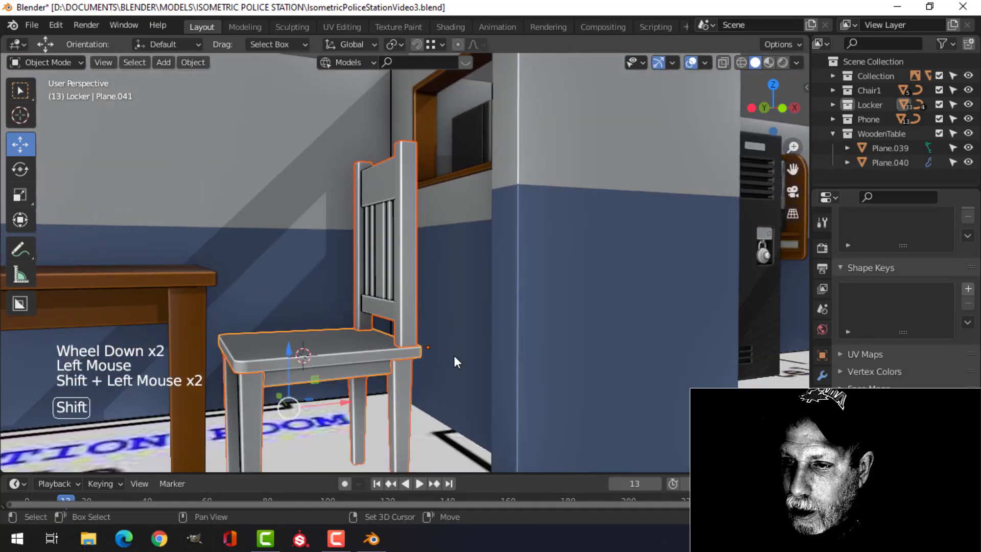
key(slash)
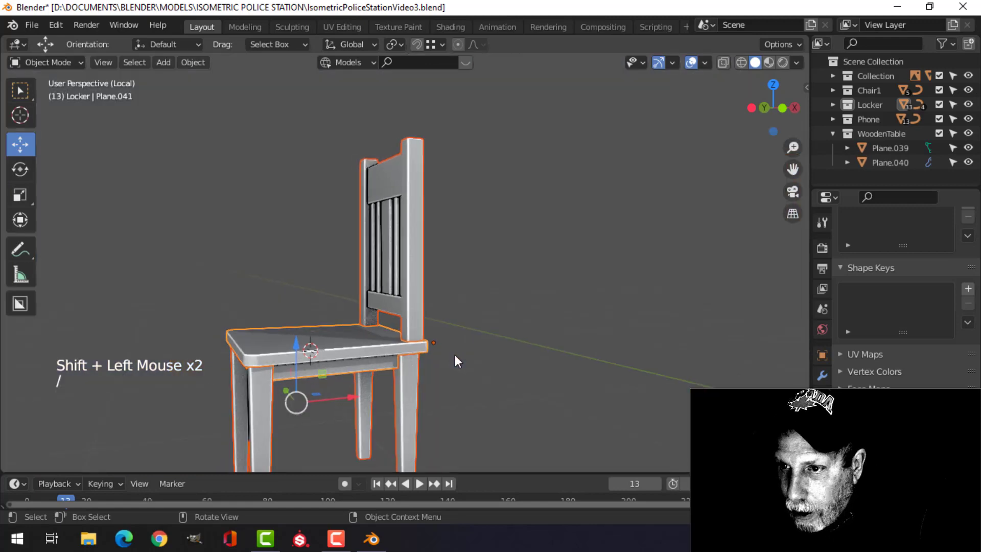
Step: Examine the chair legs and the modifier assigned to them, and leave everything deselected
scroll(508, 330, down, 1)
key(alt+a)
click(437, 332)
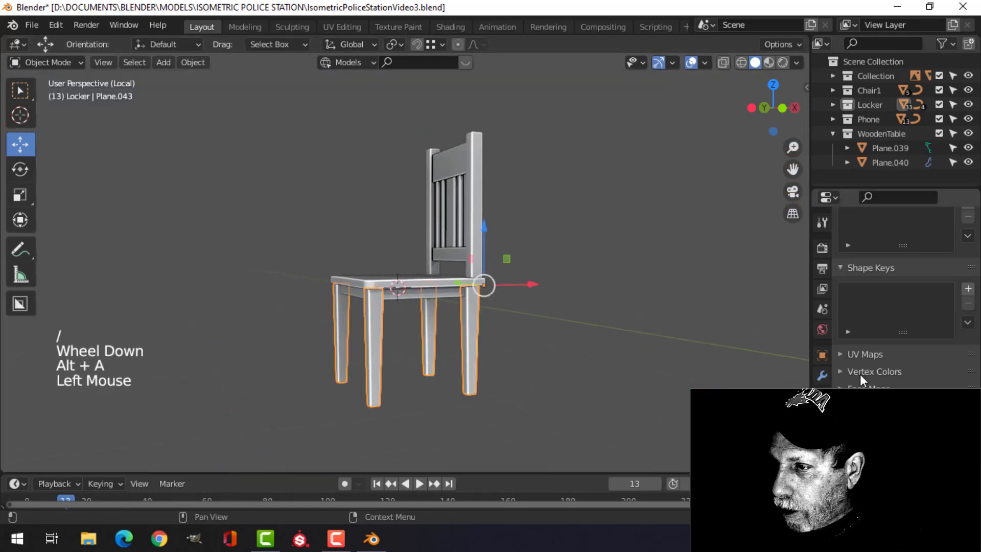
click(822, 375)
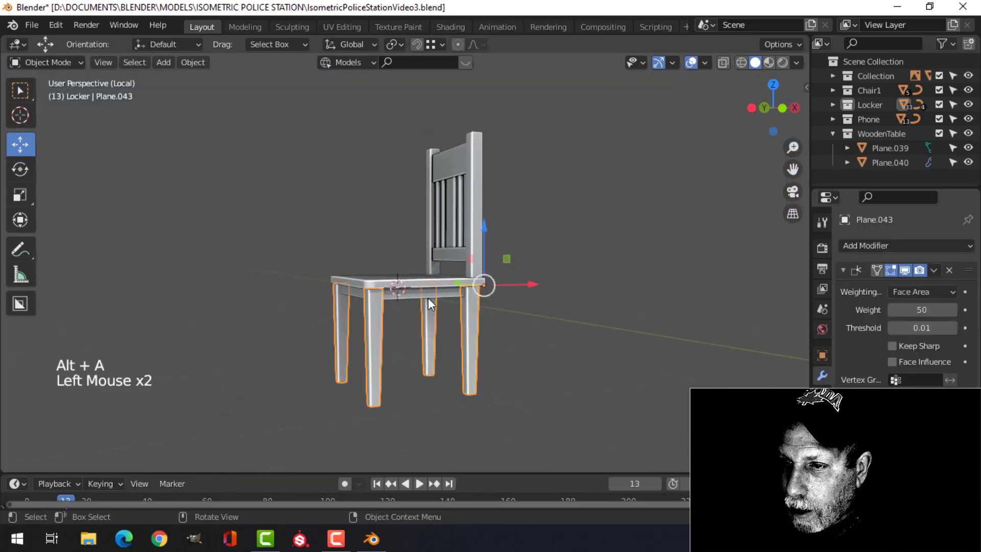
middle_drag(429, 299, 455, 351)
key(alt+a)
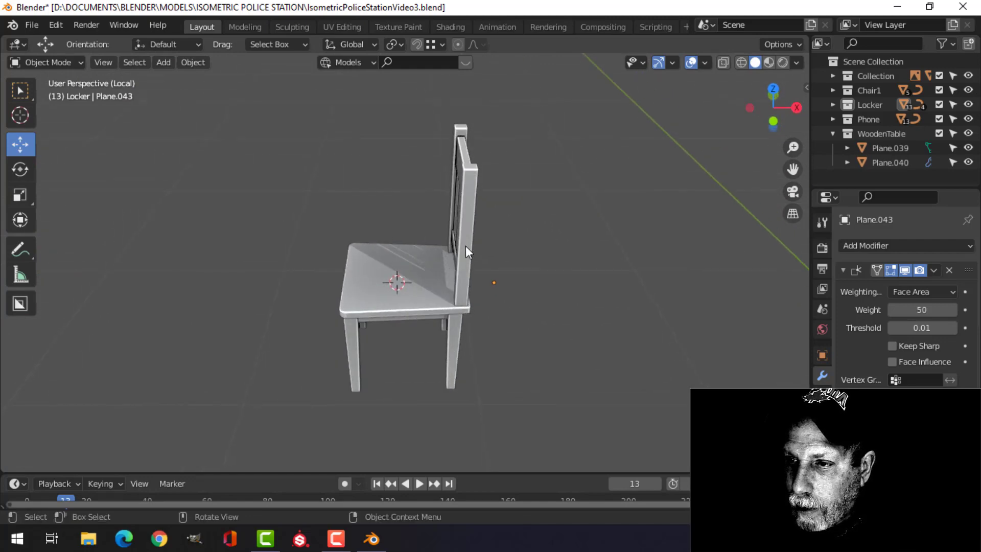
Step: Show the chair in wireframe around the joint between seat and back, with nothing selected
scroll(501, 302, up, 3)
mouse_move(490, 318)
shift+middle_down()
mouse_move(435, 335)
mouse_move(515, 331)
mouse_move(521, 312)
mouse_move(530, 323)
mouse_move(519, 347)
mouse_move(529, 317)
shift+middle_up()
scroll(514, 327, up, 2)
key(Tab)
key(alt+a)
key(Tab)
scroll(530, 324, down, 2)
key(z)
scroll(543, 329, up, 2)
key(alt+a)
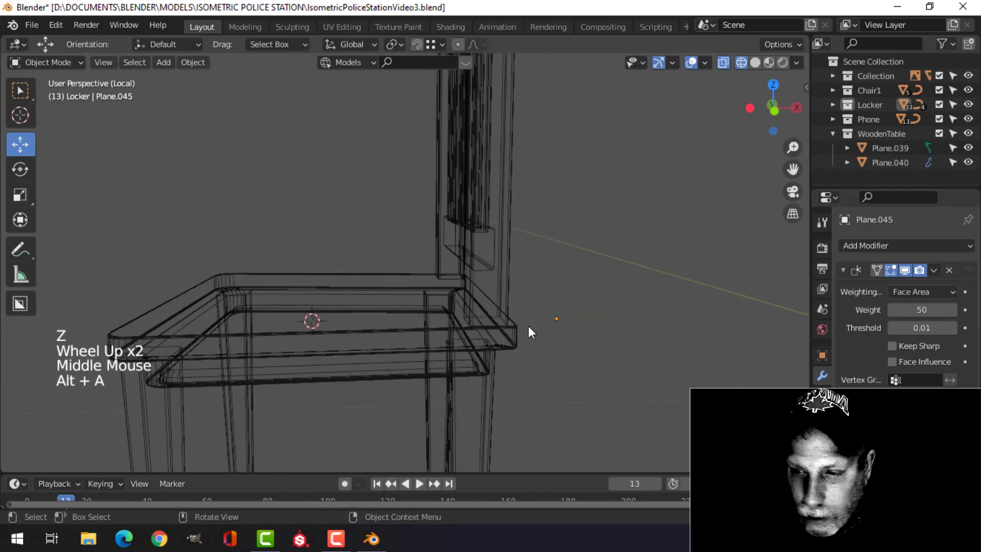
Step: Select the chair back object and open it in Edit Mode with edge selection
key(2)
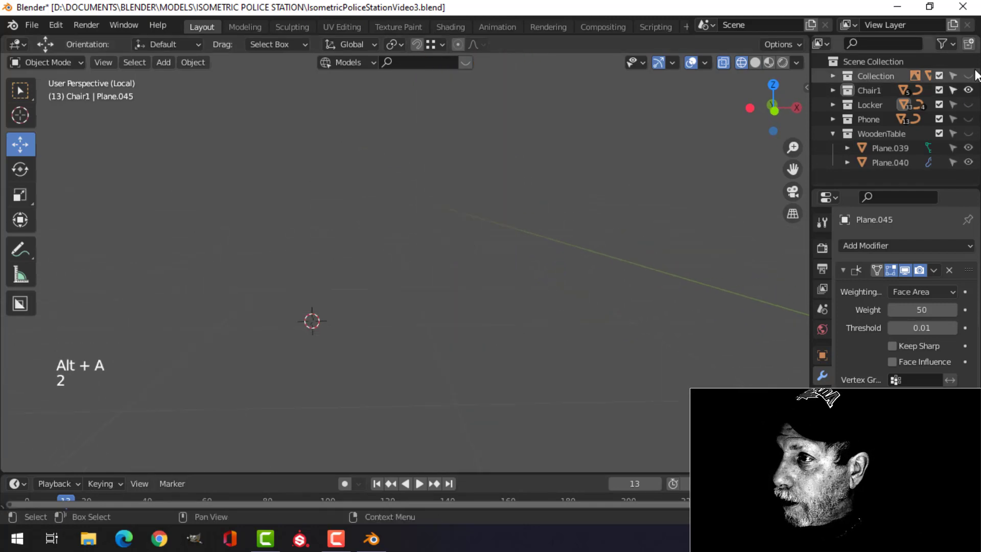
click(489, 306)
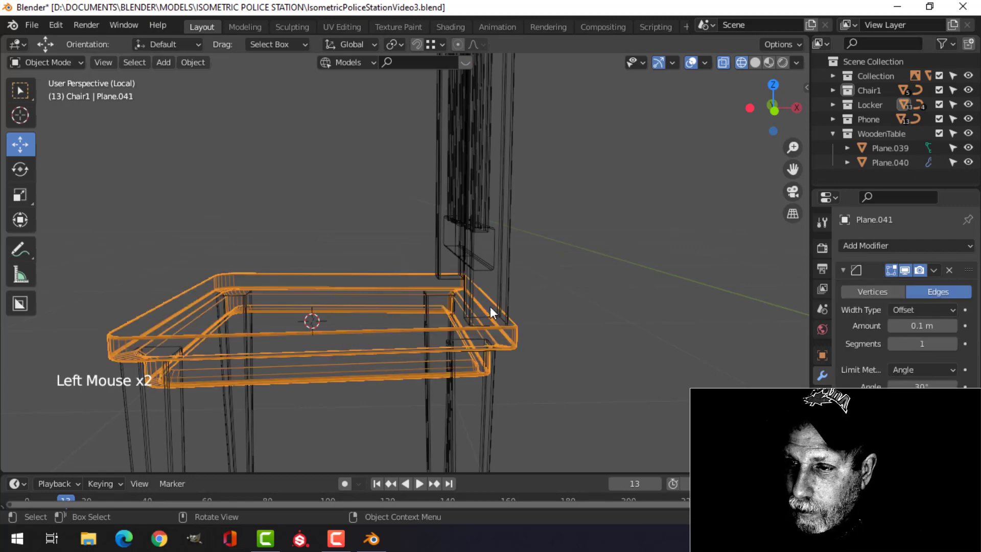
middle_drag(489, 305, 513, 330)
click(525, 283)
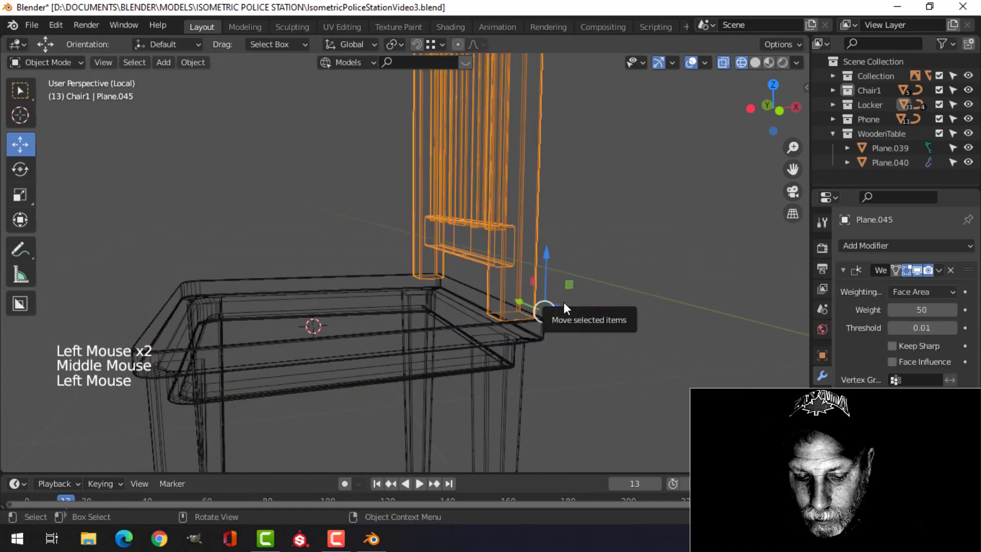
key(Tab)
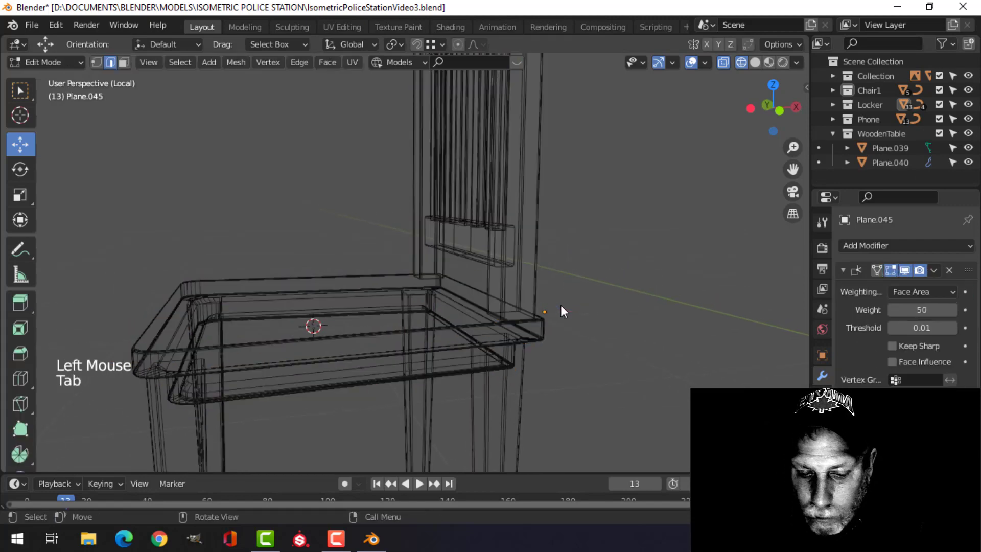
key(2)
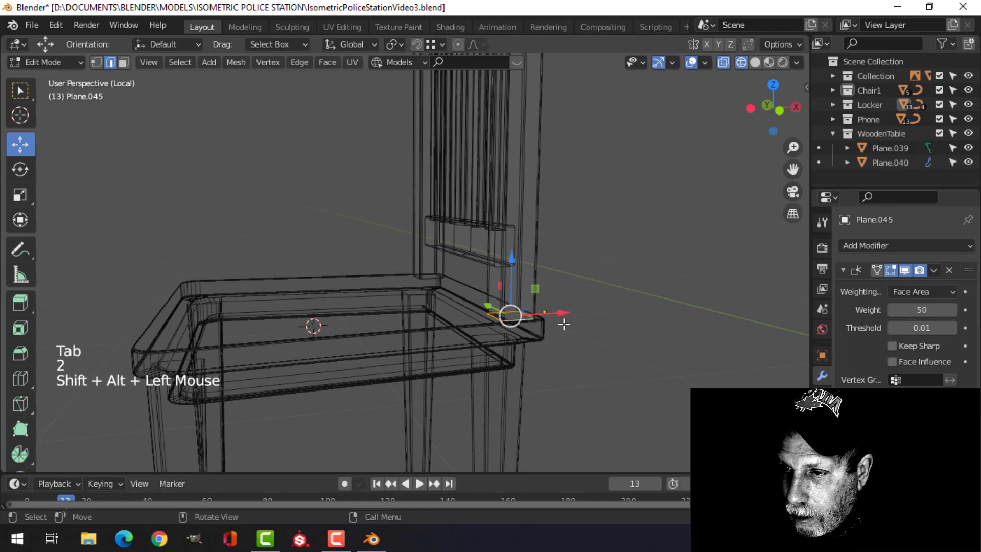
Step: Select the bottom edge loops of both back posts and snap the 3D cursor to the selection
scroll(499, 317, up, 3)
alt+shift+click(552, 313)
scroll(552, 313, down, 3)
middle_drag(552, 314, 551, 319)
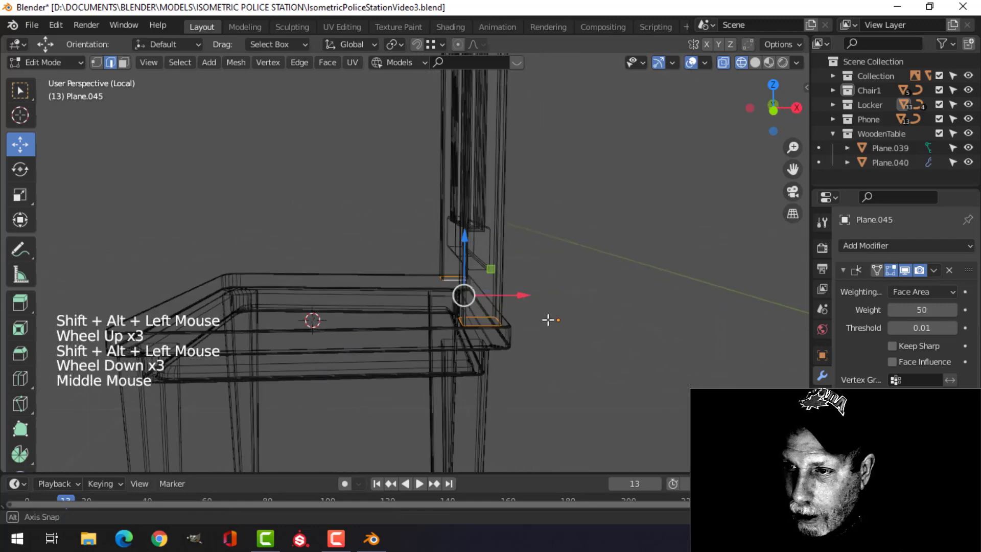
key(shift+s)
click(567, 392)
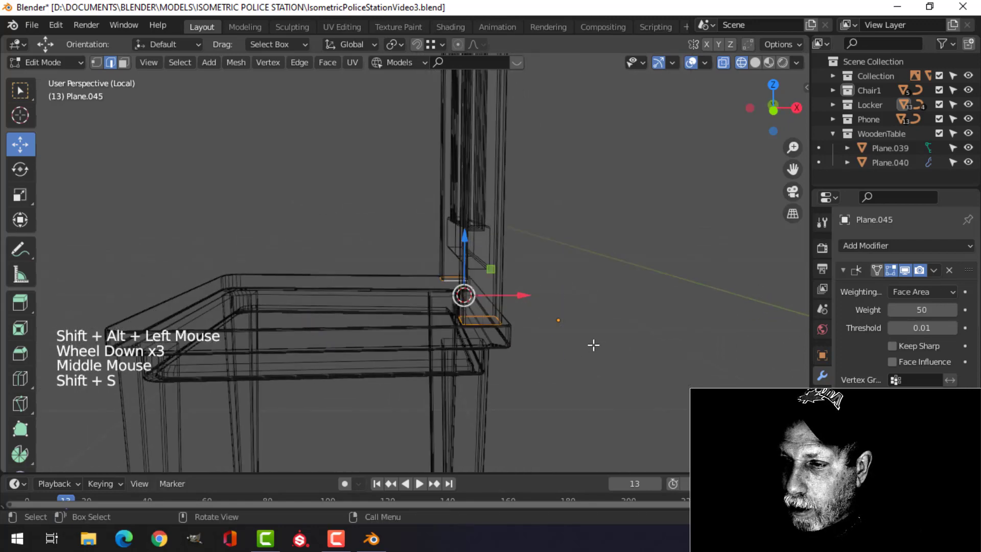
Step: Return to Object Mode with solid shading and set the transform pivot point to 3D Cursor
key(Tab)
scroll(596, 346, down, 2)
mouse_move(596, 346)
middle_down()
mouse_move(554, 333)
mouse_move(596, 342)
middle_up()
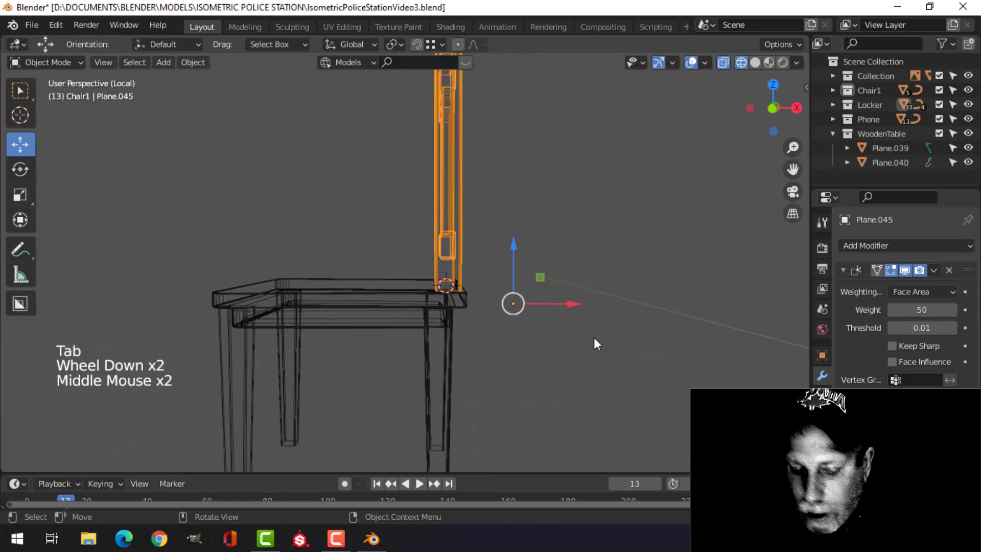
key(z)
click(681, 342)
mouse_move(681, 342)
shift+middle_down()
mouse_move(597, 336)
mouse_move(599, 346)
shift+middle_up()
click(393, 44)
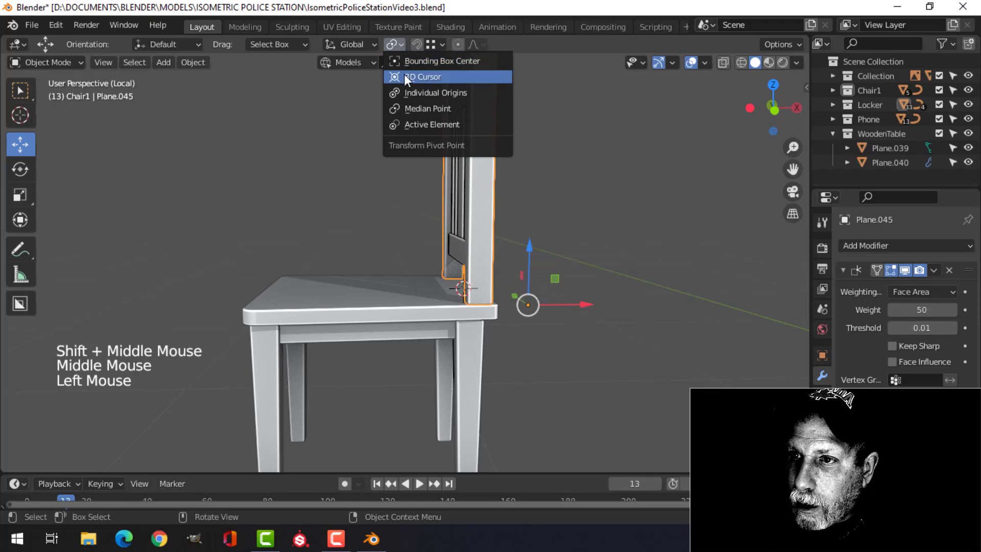
click(403, 76)
scroll(548, 250, down, 2)
middle_drag(548, 250, 575, 270)
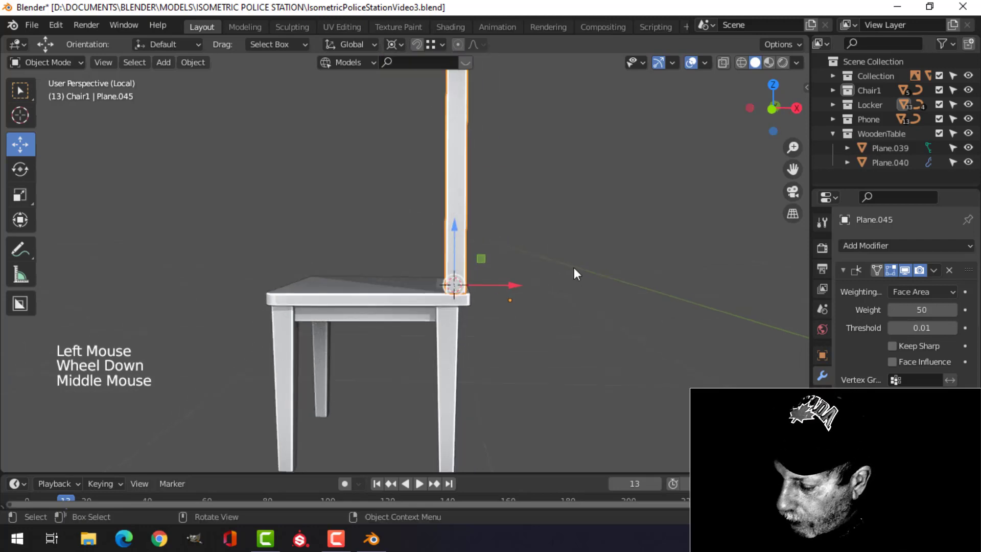
Step: Try to tilt the chair back about the 3D cursor in front view, and undo the rotation
key(KP_1)
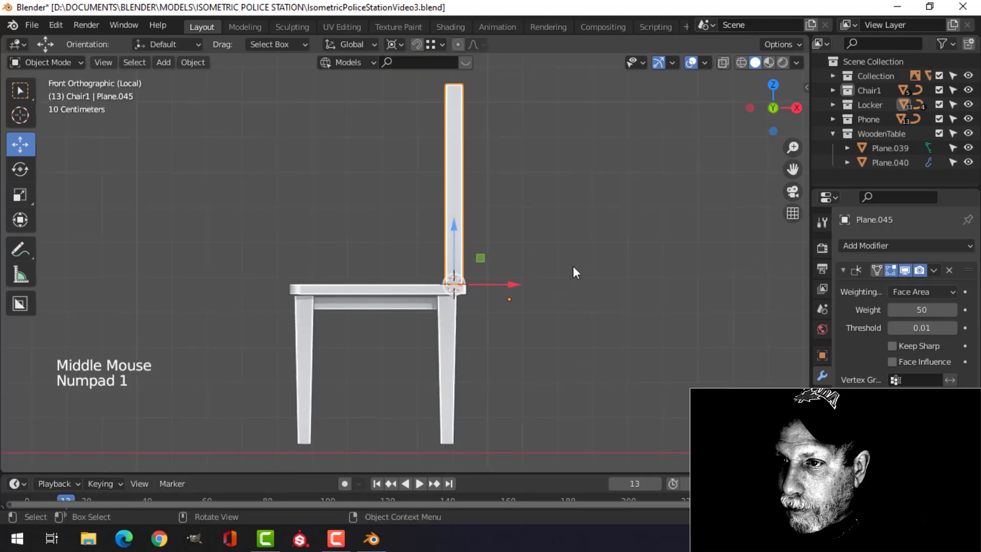
shift+middle_drag(572, 266, 551, 304)
scroll(543, 305, up, 1)
key(r)
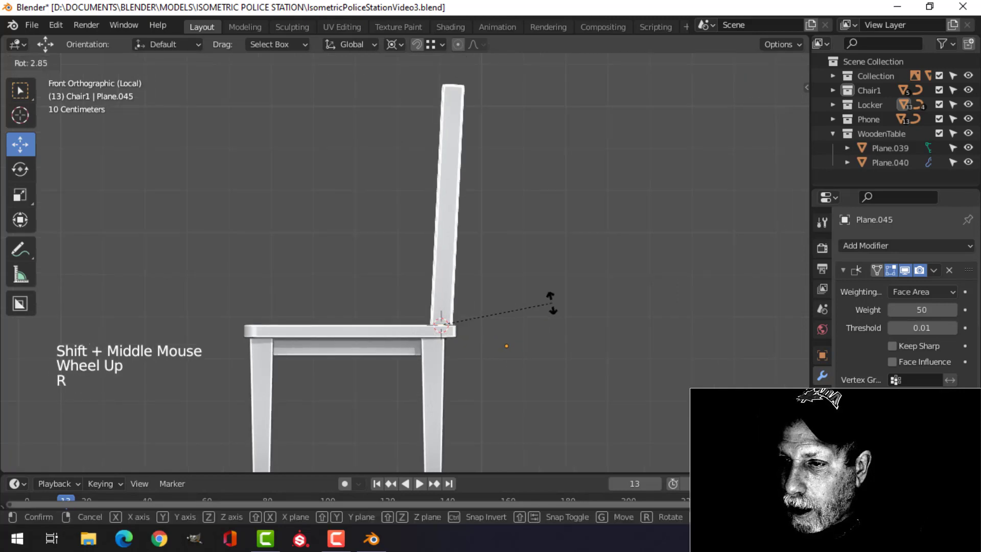
click(554, 305)
middle_drag(509, 294, 548, 293)
key(ctrl+z)
Step: Open the chair back in Edit Mode and select the vertical centre edge loop of its upper rail
key(alt+a)
middle_drag(465, 275, 473, 250)
click(473, 234)
key(Tab)
key(alt+a)
scroll(482, 235, up, 2)
middle_drag(473, 250, 446, 290)
key(ctrl+r)
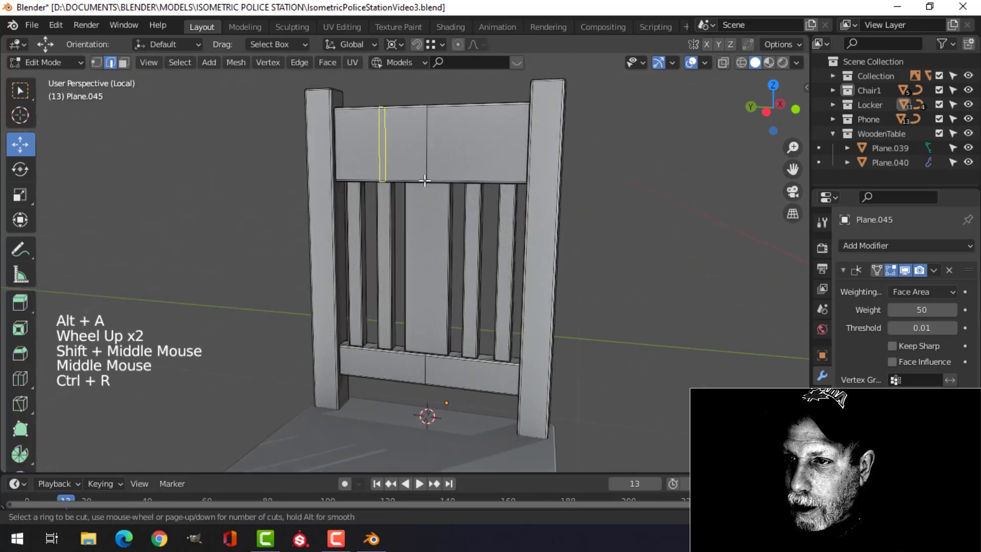
scroll(432, 174, down, 2)
alt+shift+click(451, 171)
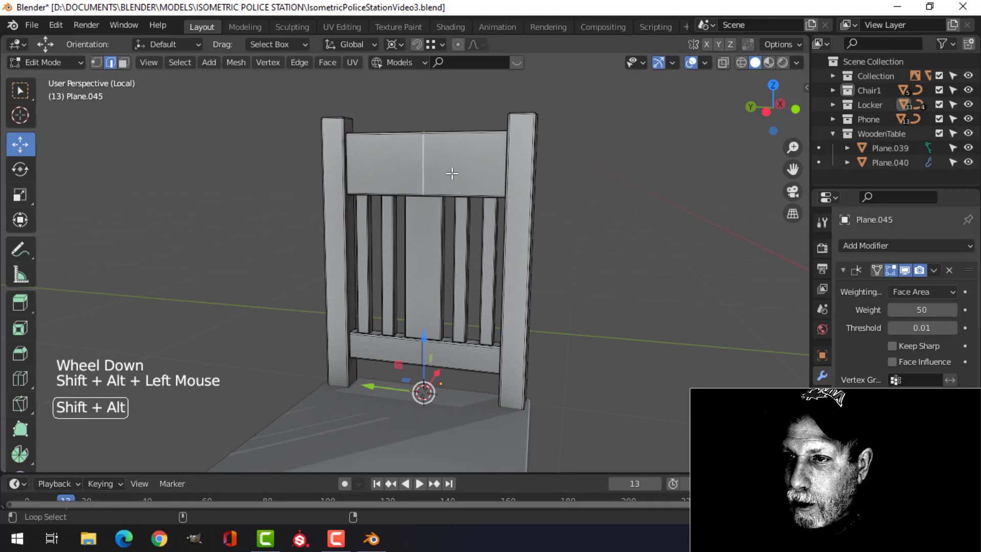
middle_drag(451, 171, 519, 245)
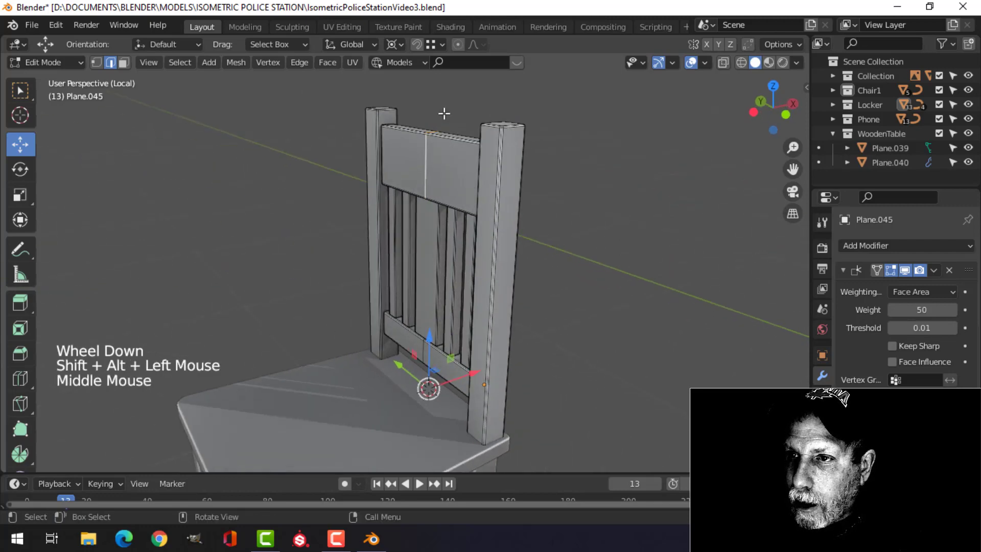
Step: Try to bow the upper rail by moving its centre loop about 0.008 m along X with Median Point pivot and proportional editing
click(399, 43)
click(429, 108)
middle_drag(430, 108, 553, 217)
middle_drag(522, 132, 506, 102)
click(457, 44)
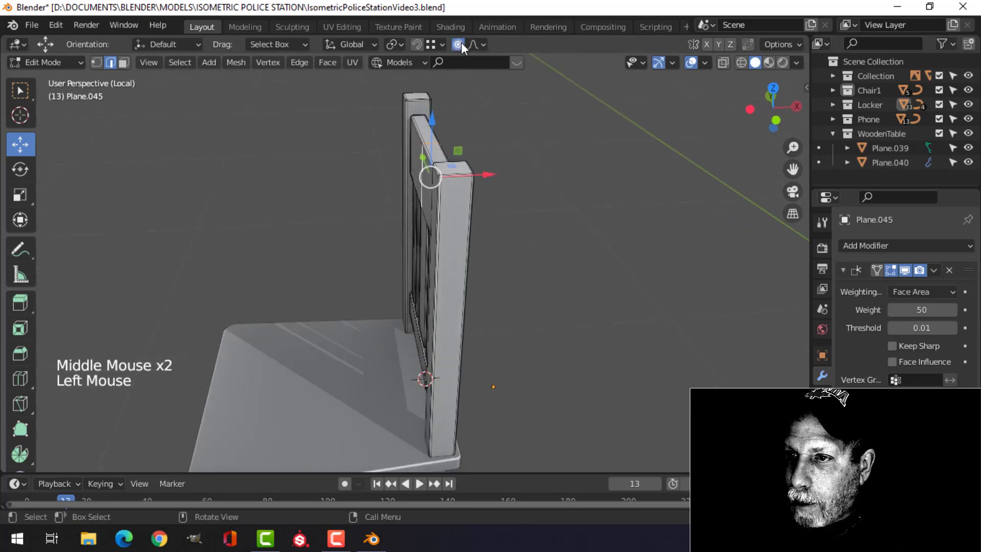
drag(490, 173, 499, 171)
scroll(496, 171, down, 5)
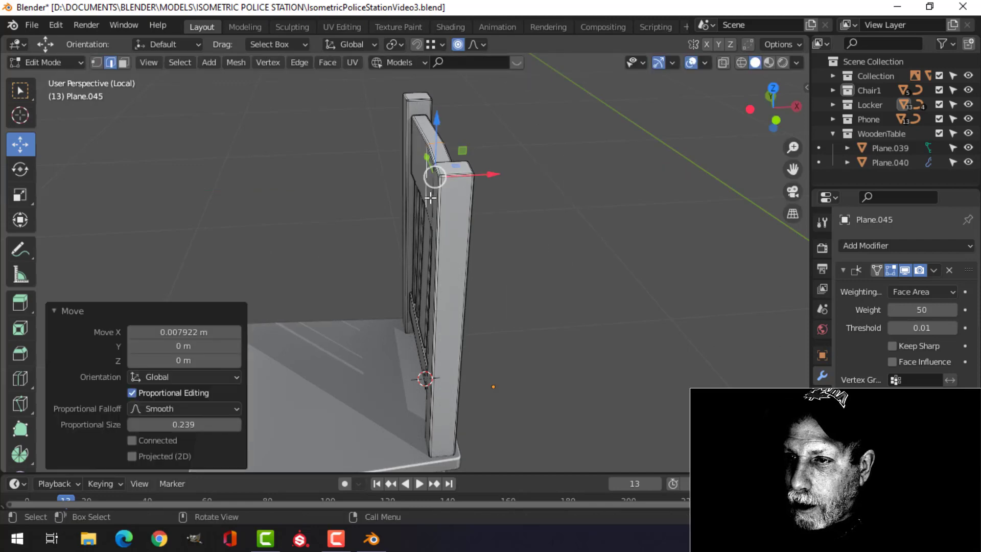
Step: Check the bowed upper rail up close and undo the proportional move of its centre loop
key(Tab)
middle_drag(427, 192, 467, 194)
scroll(465, 191, up, 3)
key(Tab)
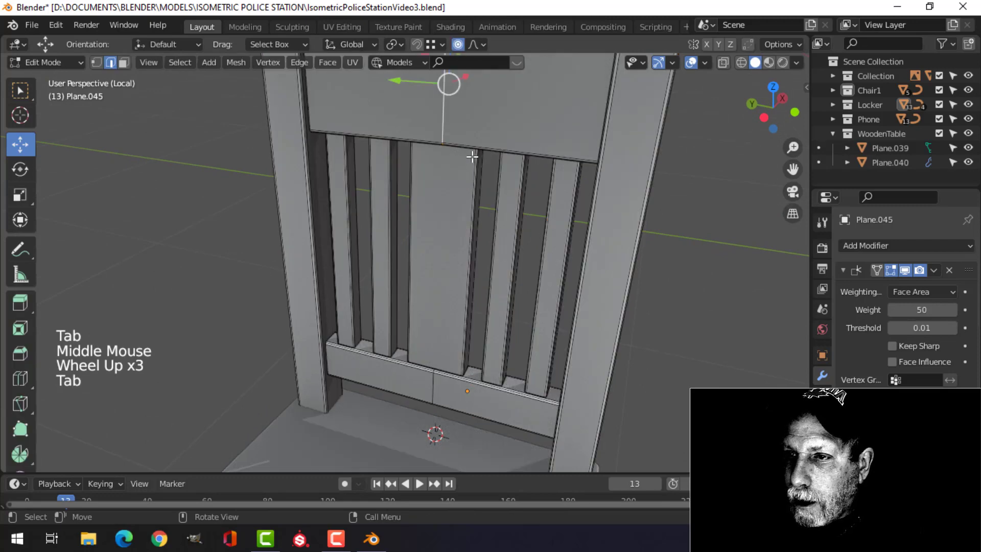
shift+middle_drag(471, 155, 468, 263)
key(ctrl+z)
key(ctrl+z)
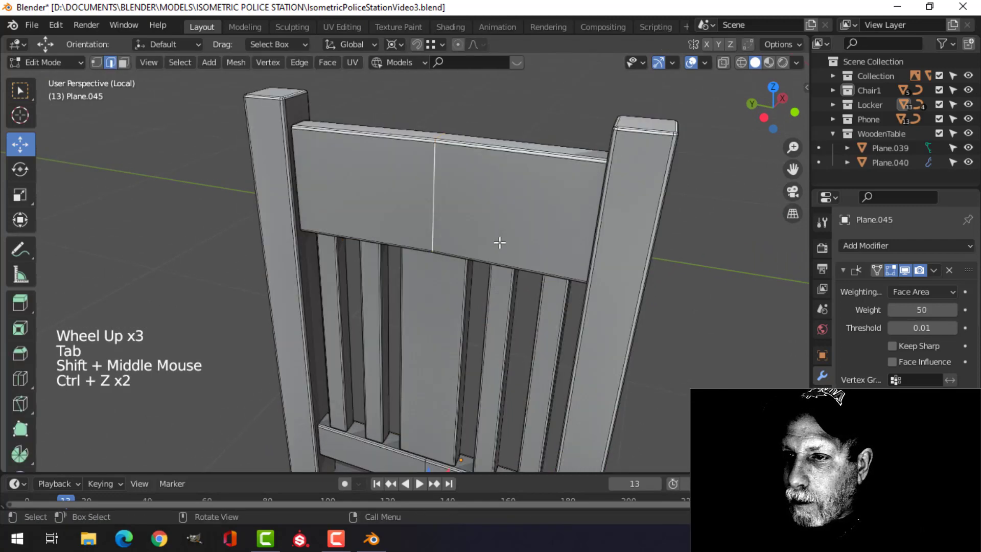
key(ctrl+z)
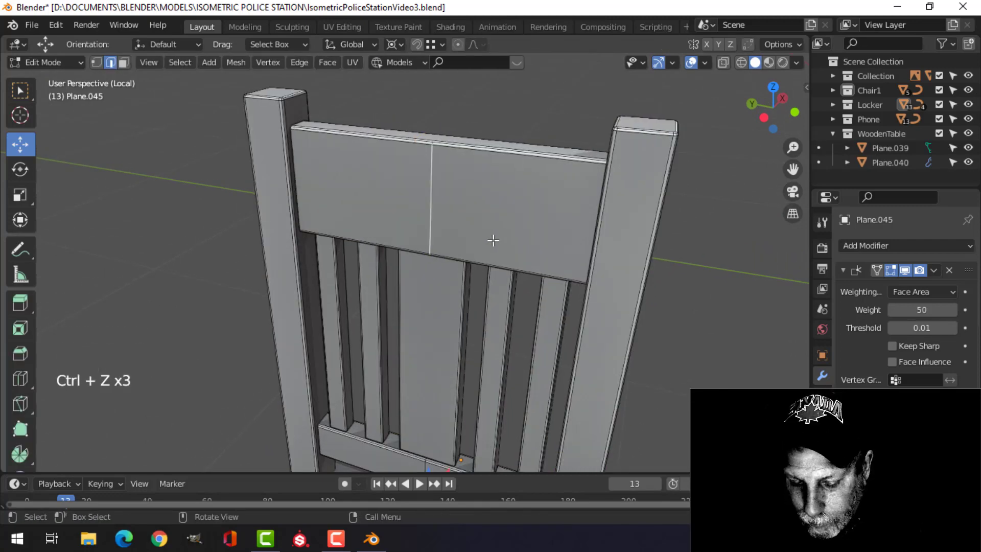
key(ctrl+b)
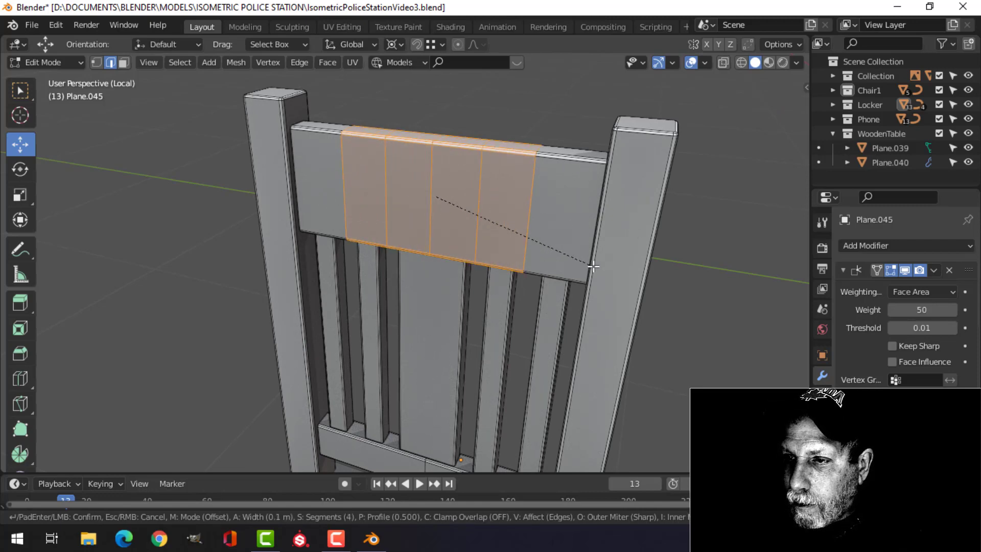
right_click(586, 262)
scroll(582, 258, down, 2)
shift+middle_drag(582, 259, 478, 239)
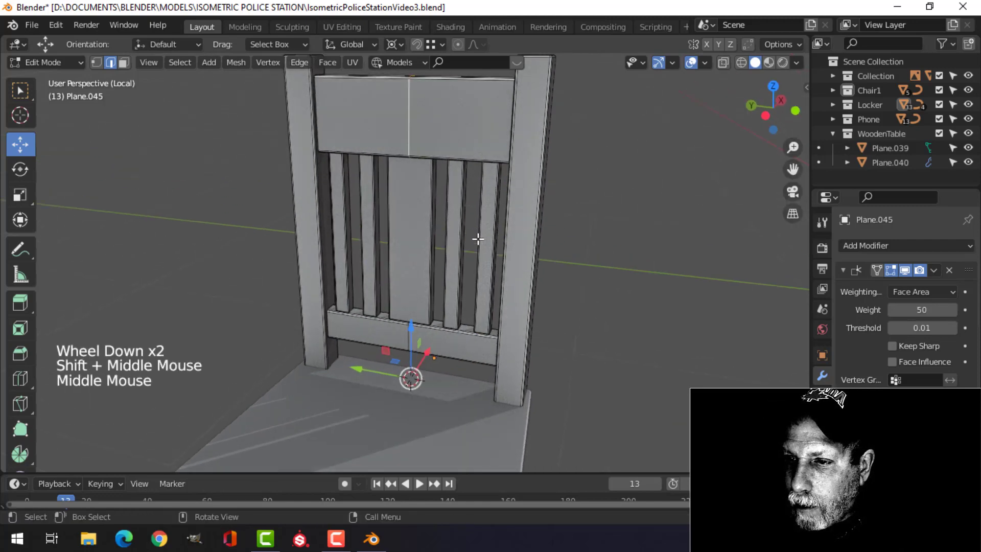
Step: Add the lower rail's centre edge loop to the selection and bevel both loops 0.135 m wide with 6 segments
alt+shift+click(544, 345)
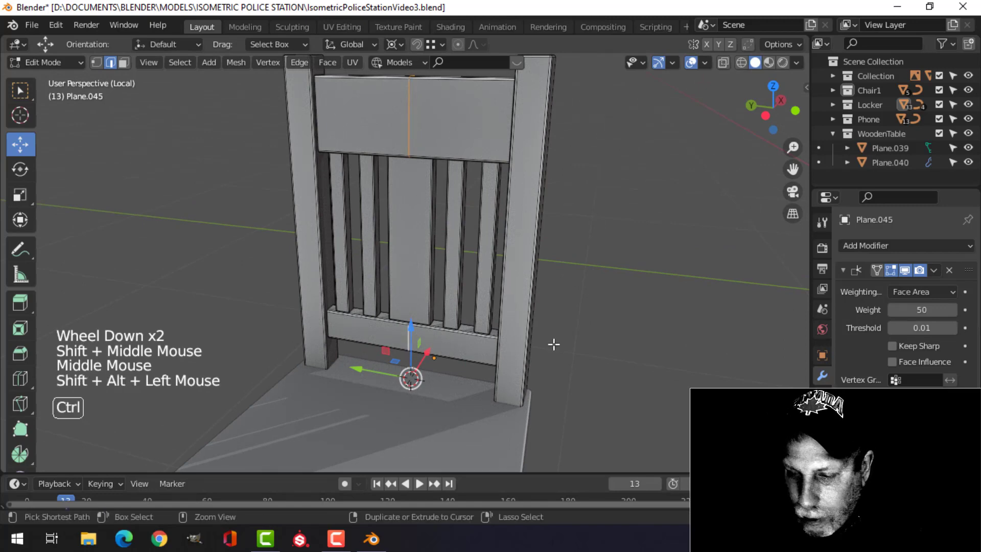
key(ctrl+b)
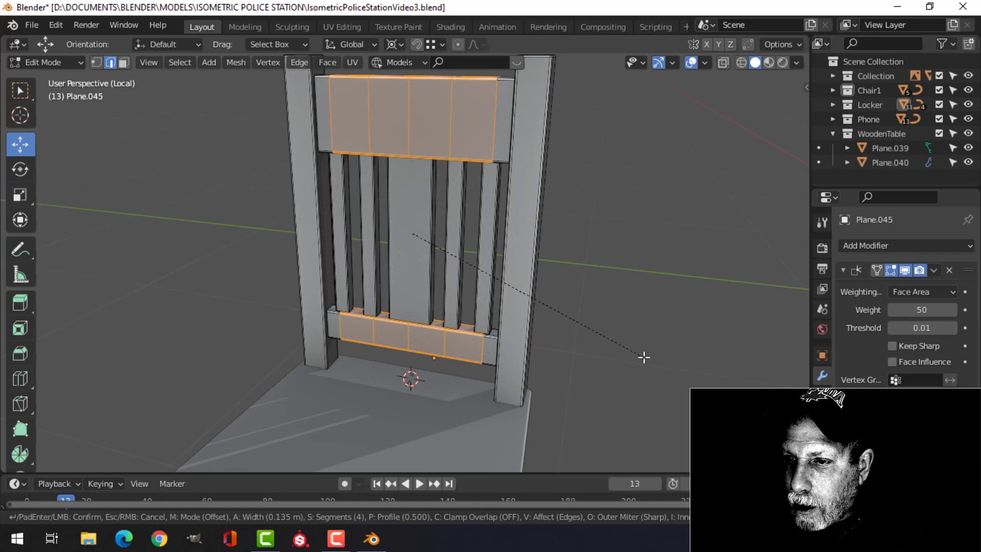
click(644, 357)
key(ctrl+z)
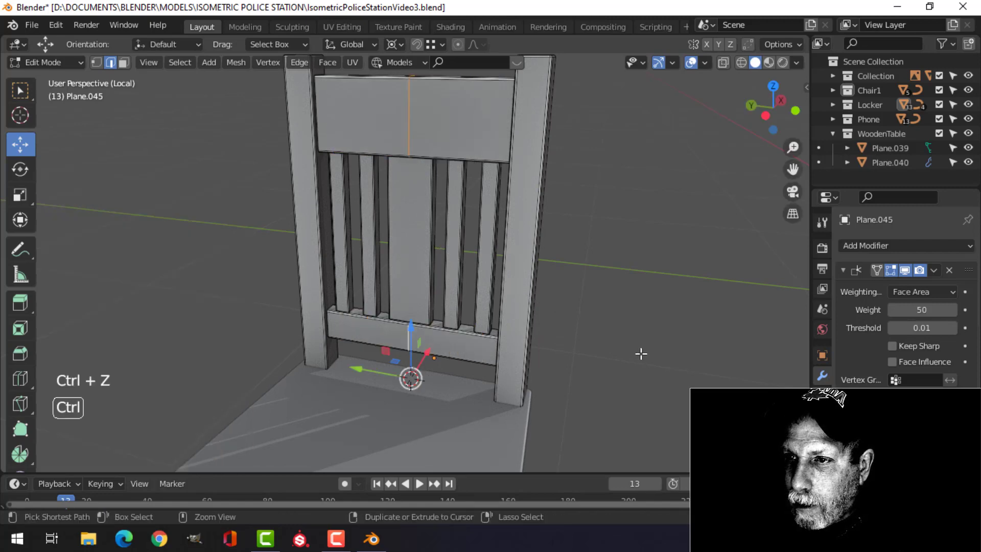
key(ctrl+b)
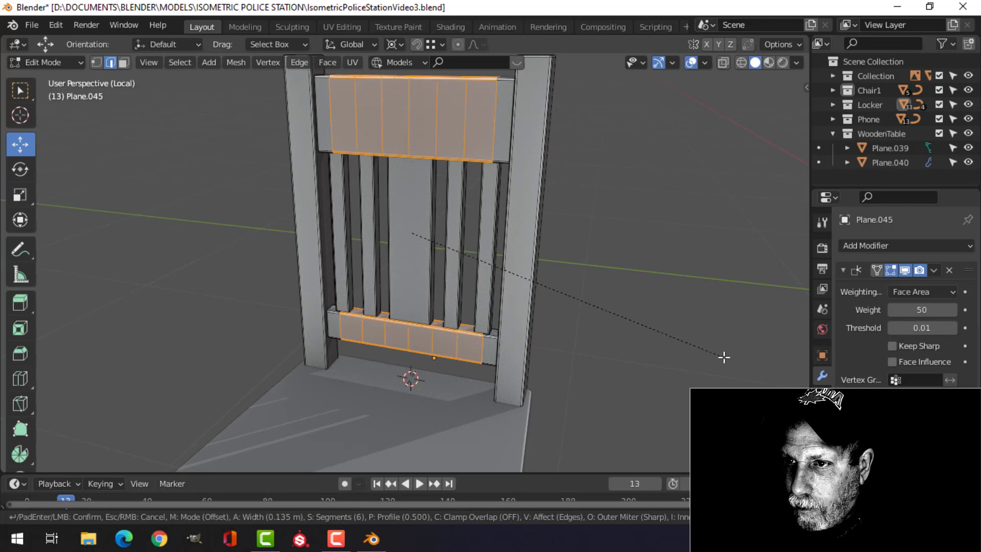
click(724, 357)
Step: Select only the middle edge loops of the upper and lower rails
key(alt+a)
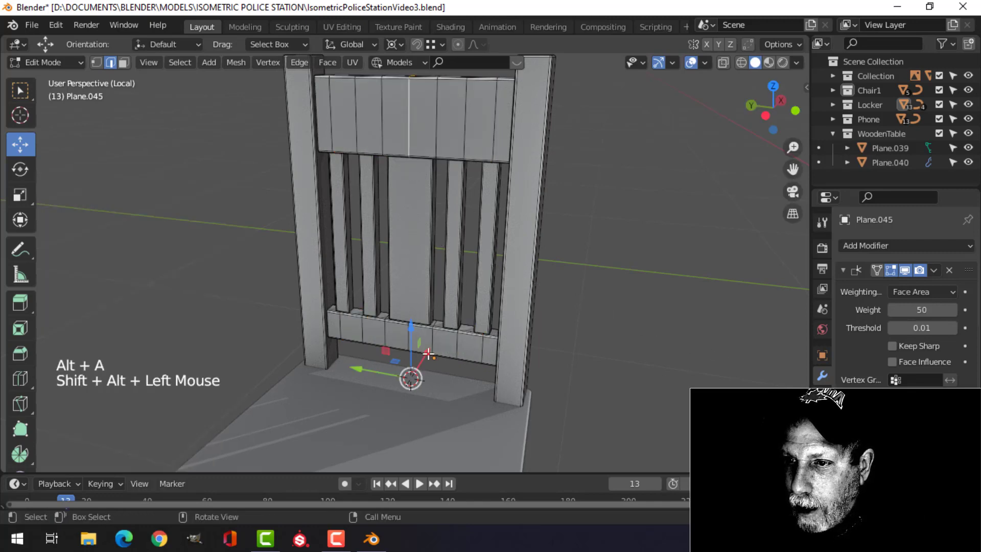
alt+shift+click(409, 340)
middle_drag(409, 340, 522, 293)
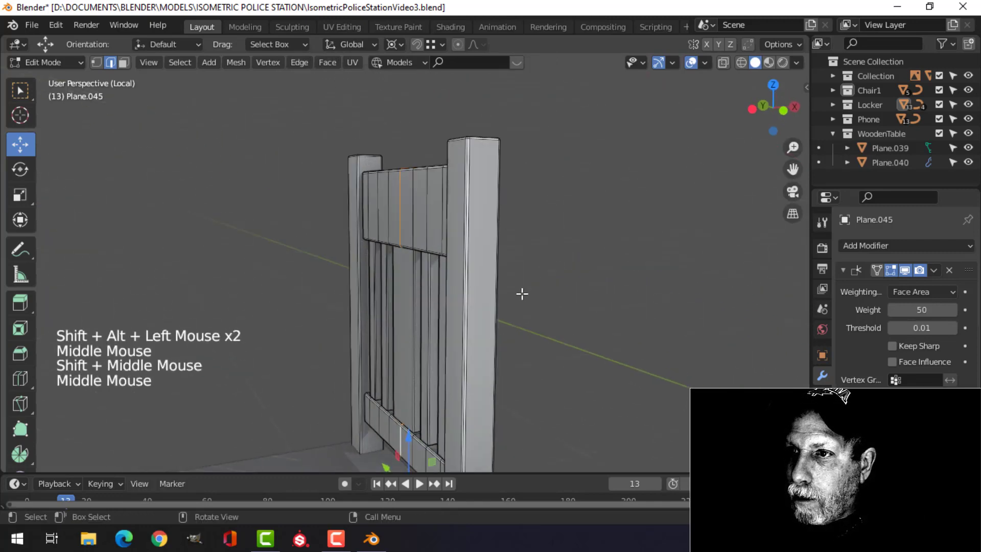
Step: Bow both rails by moving the selected loops about 0.012 m along X, using Median Point pivot and smooth proportional editing
click(458, 45)
middle_drag(501, 182, 488, 232)
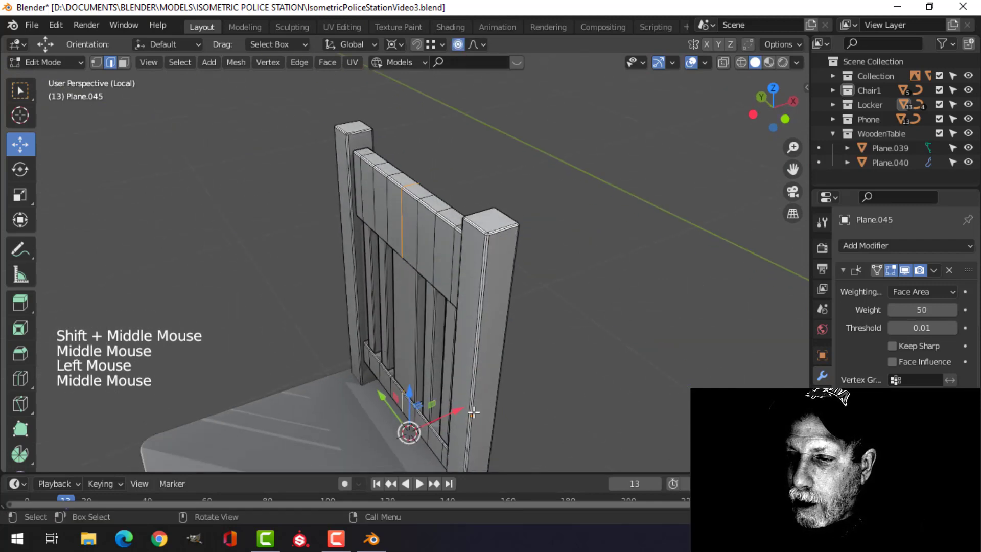
click(392, 44)
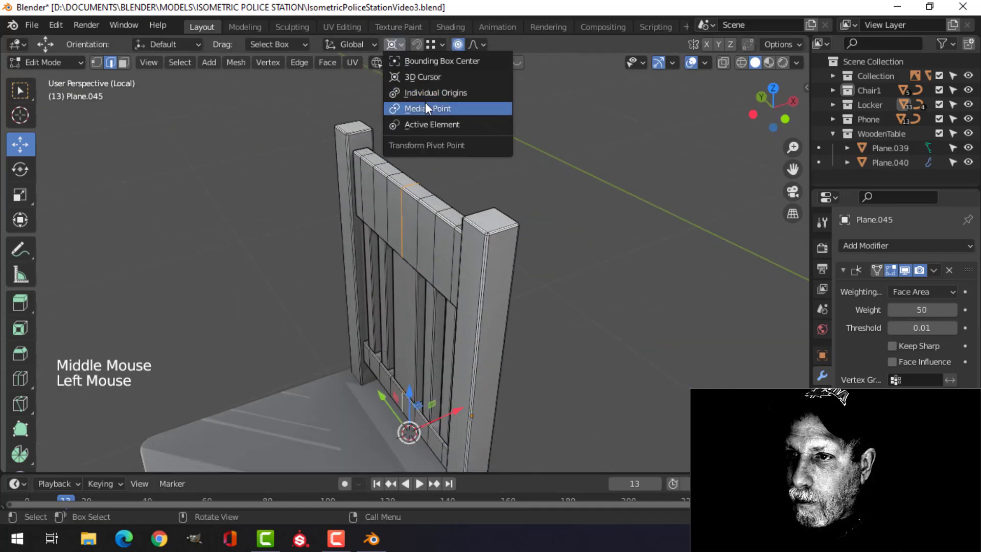
click(415, 105)
drag(456, 305, 464, 300)
scroll(462, 301, down, 8)
middle_drag(555, 293, 498, 251)
click(458, 46)
scroll(450, 296, down, 3)
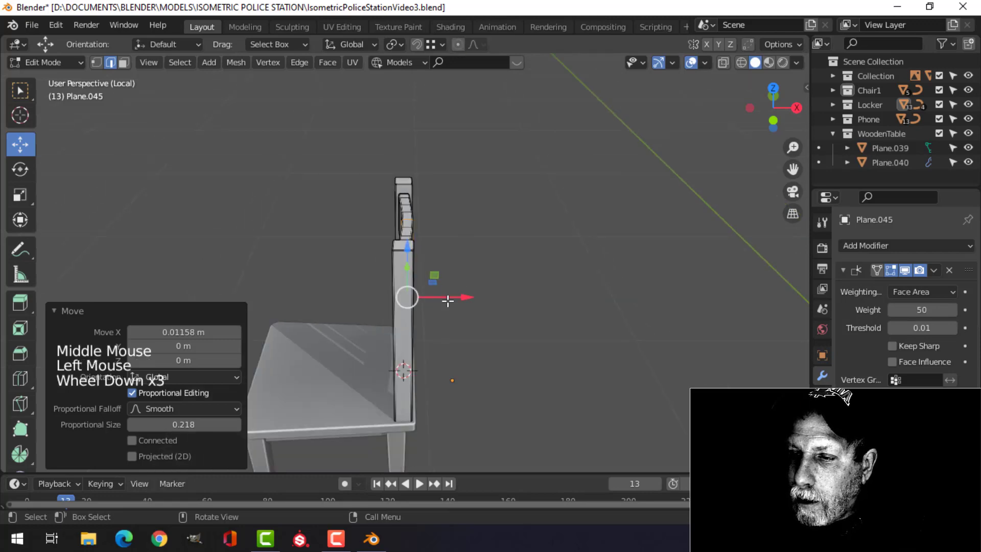
Step: Tilt the whole chair back about 4.3° backwards in front view, using the 3D cursor as pivot point
key(alt+a)
middle_drag(450, 297, 533, 264)
scroll(483, 338, up, 1)
shift+middle_drag(483, 338, 476, 315)
key(Tab)
middle_drag(538, 195, 436, 99)
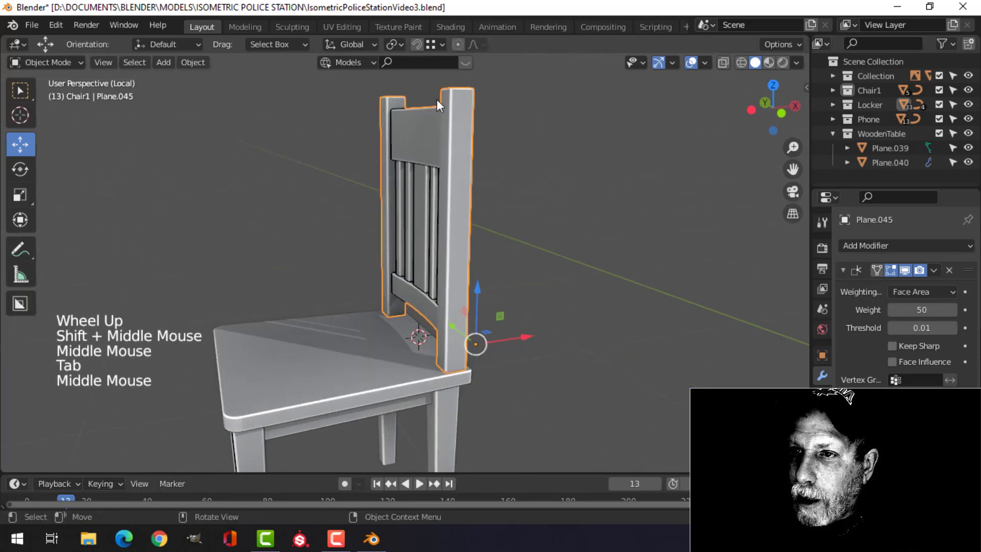
click(397, 44)
click(421, 77)
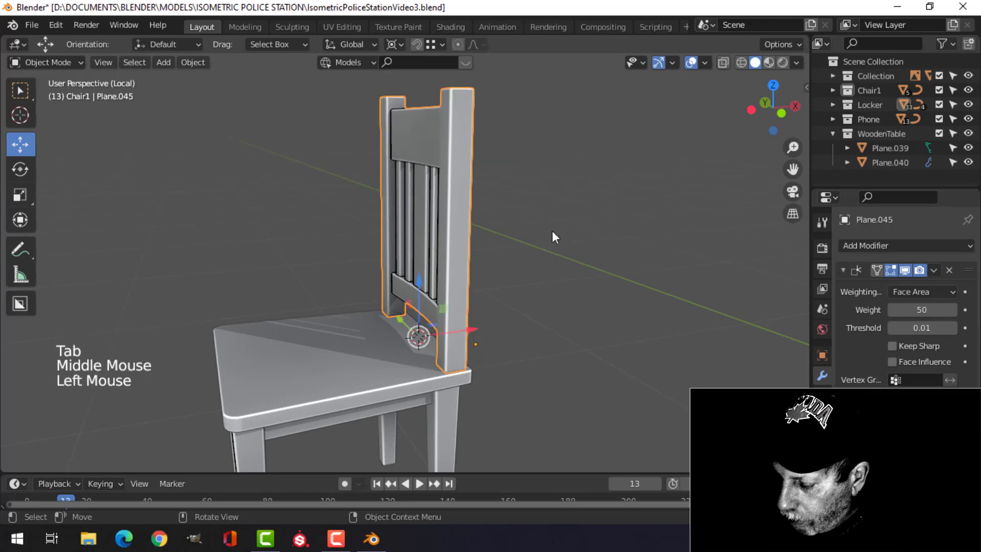
key(KP_1)
key(r)
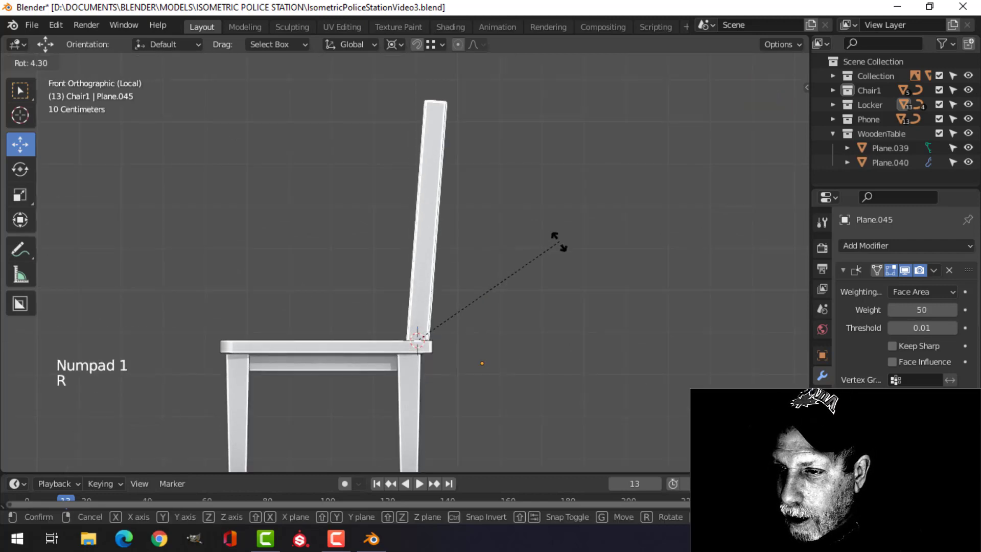
click(559, 241)
Step: Save the file and leave local view to bring the rest of the police station back around the chair
middle_drag(558, 241, 559, 274)
key(alt+a)
scroll(512, 297, down, 3)
scroll(476, 296, up, 2)
shift+middle_drag(476, 295, 471, 253)
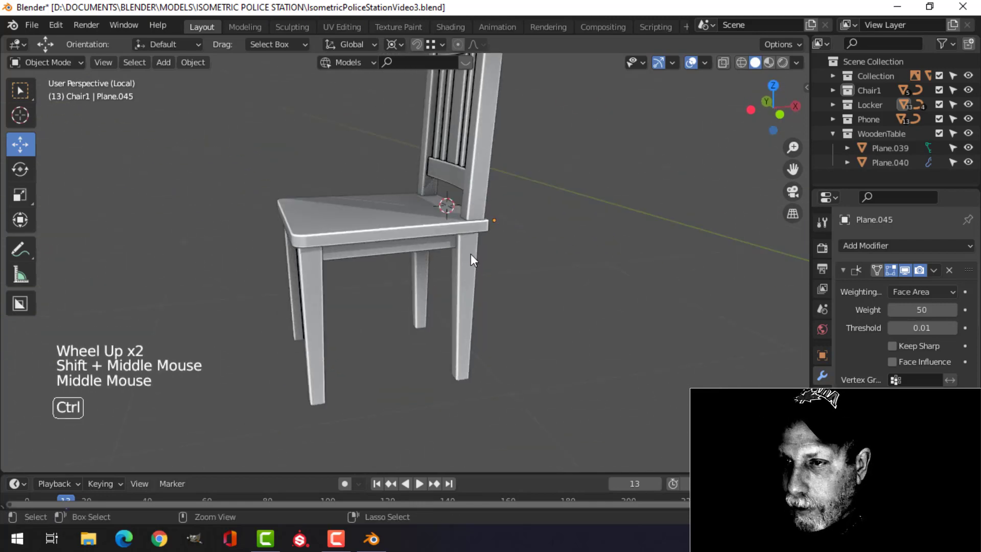
key(ctrl+s)
scroll(470, 252, down, 2)
key(KP_Divide)
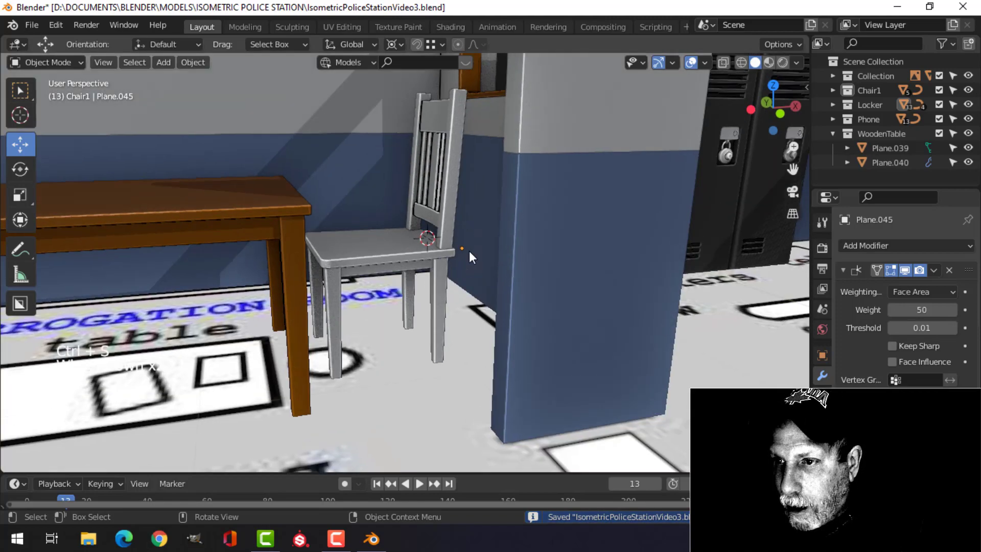
scroll(443, 271, down, 4)
shift+middle_drag(394, 307, 434, 252)
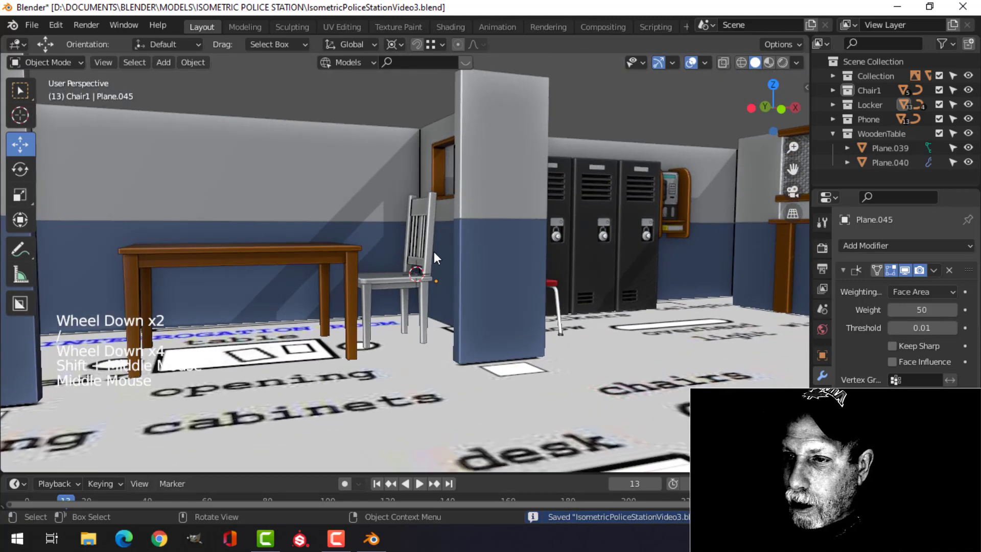
Step: Select the chair's back, apron, seat and legs and join them into one object
scroll(433, 251, up, 2)
click(425, 251)
shift+middle_drag(486, 285, 471, 237)
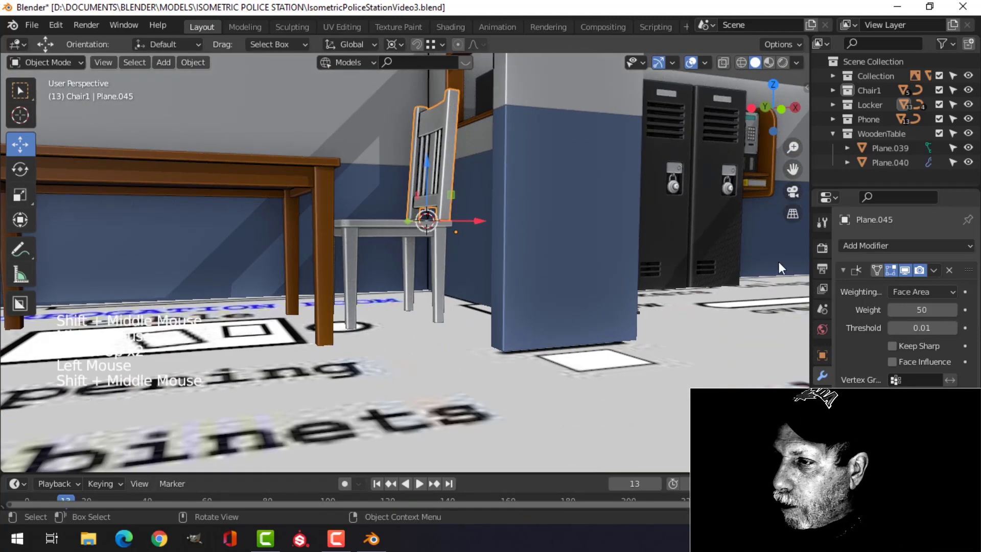
shift+click(402, 230)
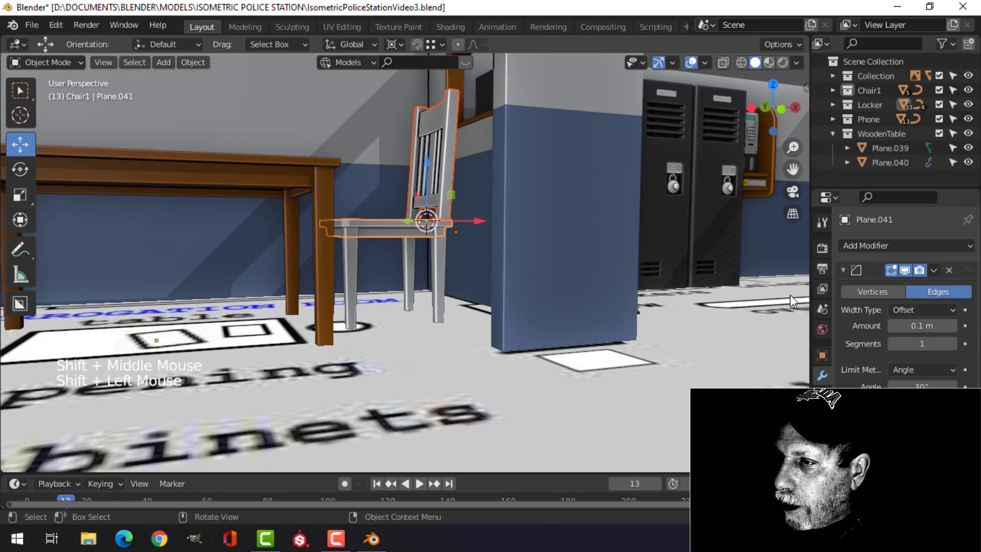
scroll(474, 281, up, 1)
middle_drag(438, 271, 516, 280)
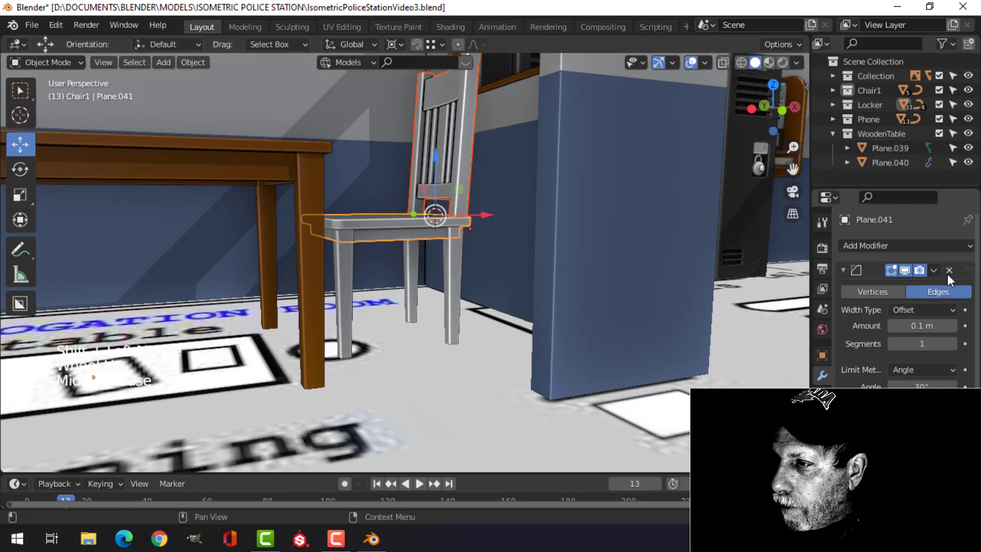
scroll(518, 281, up, 2)
shift+click(494, 254)
shift+click(494, 254)
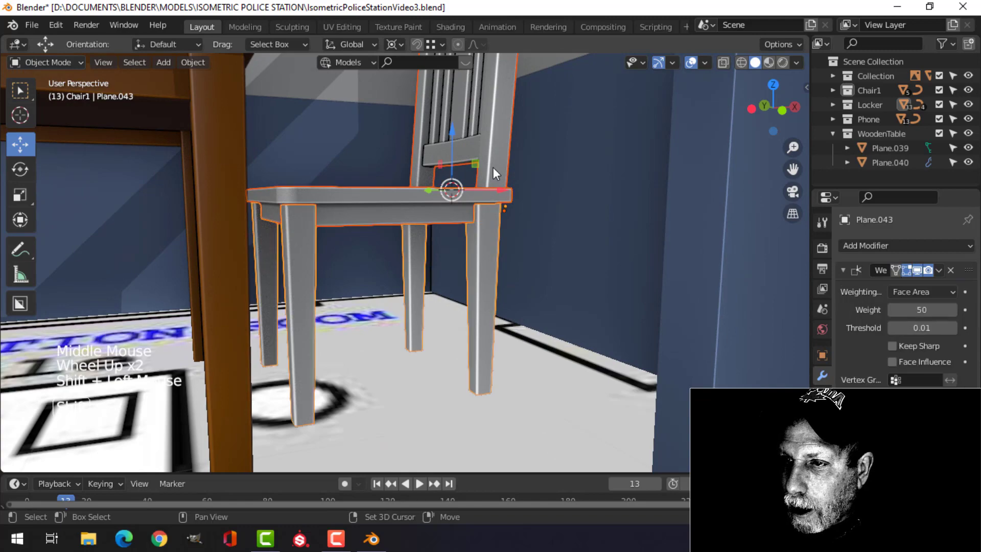
key(ctrl+j)
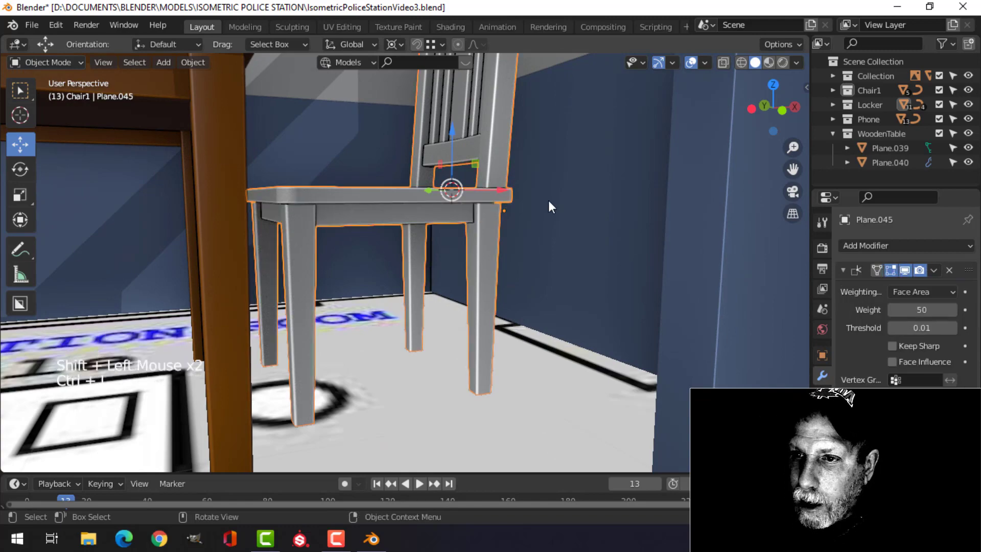
Step: Scale the joined chair uniformly to about 0.927 and move it about -0.04 m along X
scroll(393, 240, up, 2)
key(alt+a)
middle_drag(445, 209, 415, 261)
scroll(431, 230, down, 2)
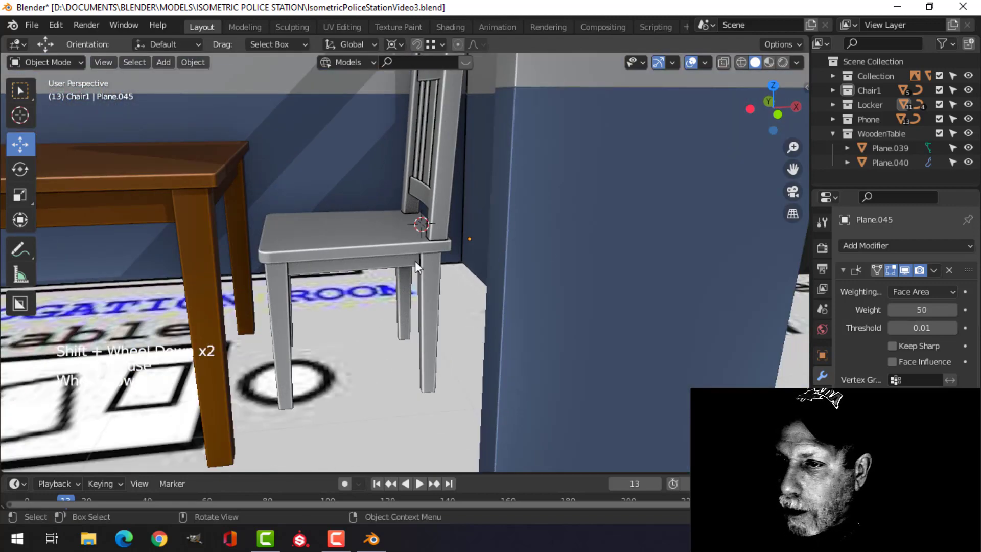
click(443, 227)
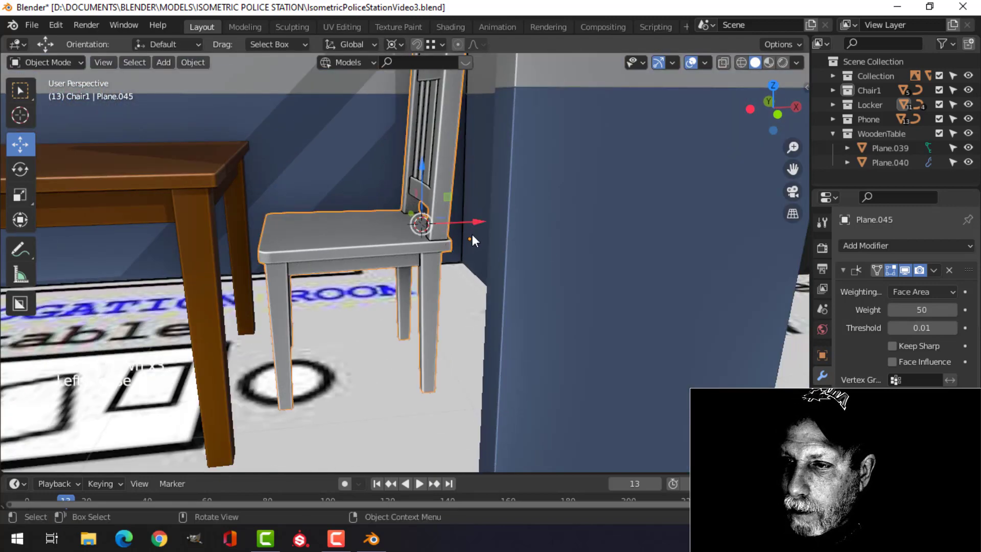
scroll(431, 302, down, 3)
middle_drag(431, 302, 462, 280)
scroll(419, 295, down, 2)
key(s)
click(439, 285)
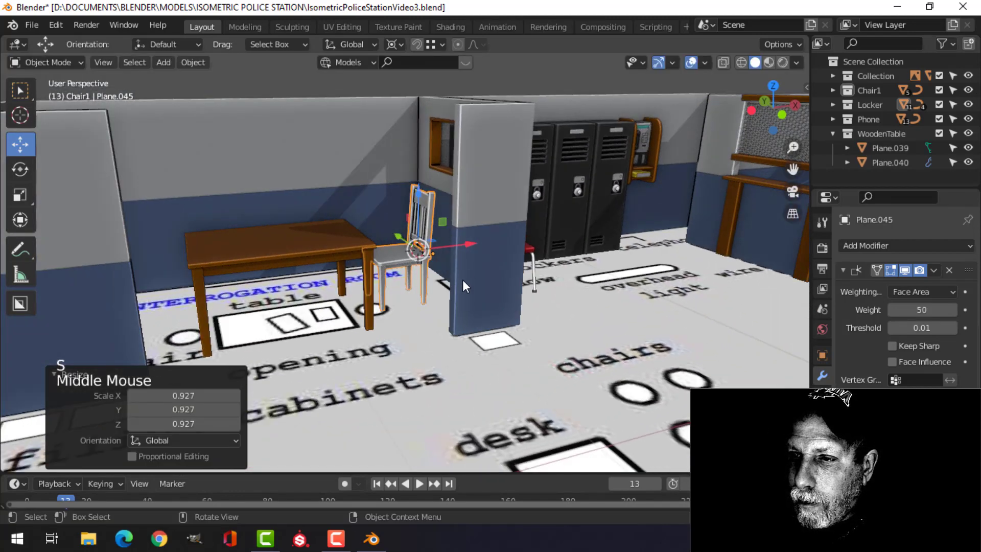
drag(471, 247, 514, 243)
Step: In front view, scale the chair by about 1.026 and move it about -0.206 m in X and -0.045 m in Z onto the floor
key(KP_1)
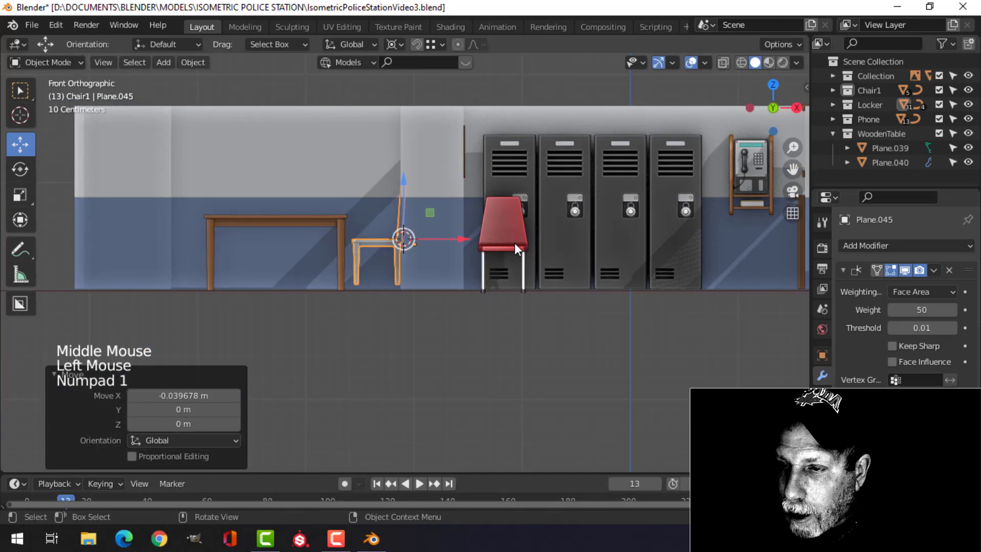
scroll(470, 233, up, 4)
shift+middle_drag(471, 234, 506, 280)
key(s)
click(509, 279)
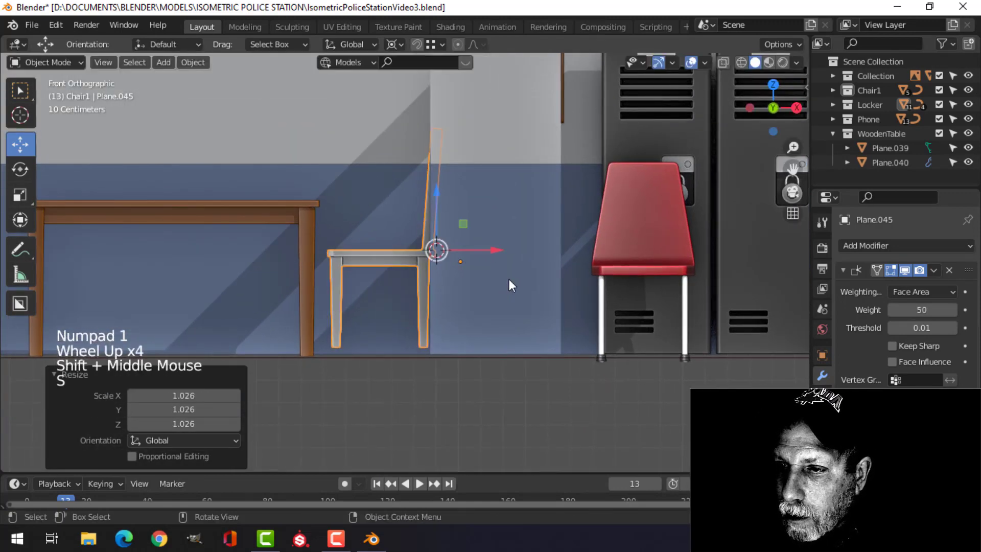
key(g)
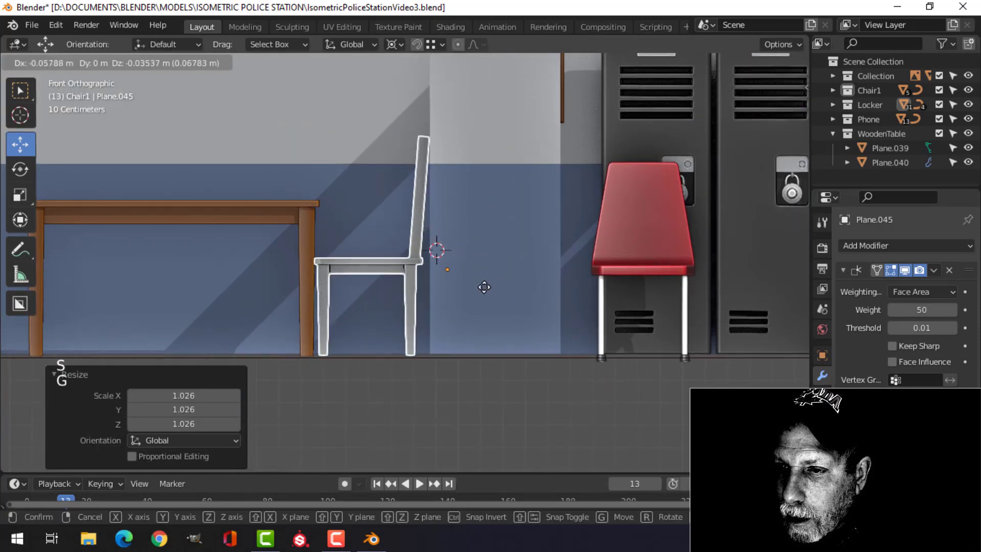
click(462, 288)
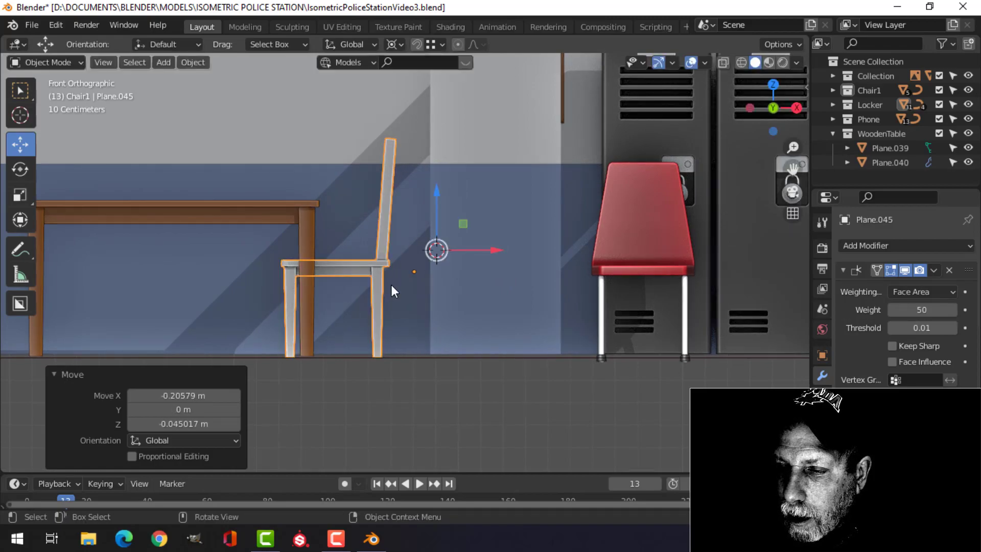
Step: Examine the chair's size and placement beside the interrogation table
scroll(391, 285, down, 2)
key(alt+a)
middle_drag(391, 285, 404, 314)
scroll(414, 326, up, 3)
scroll(427, 308, down, 2)
scroll(469, 296, up, 3)
click(510, 265)
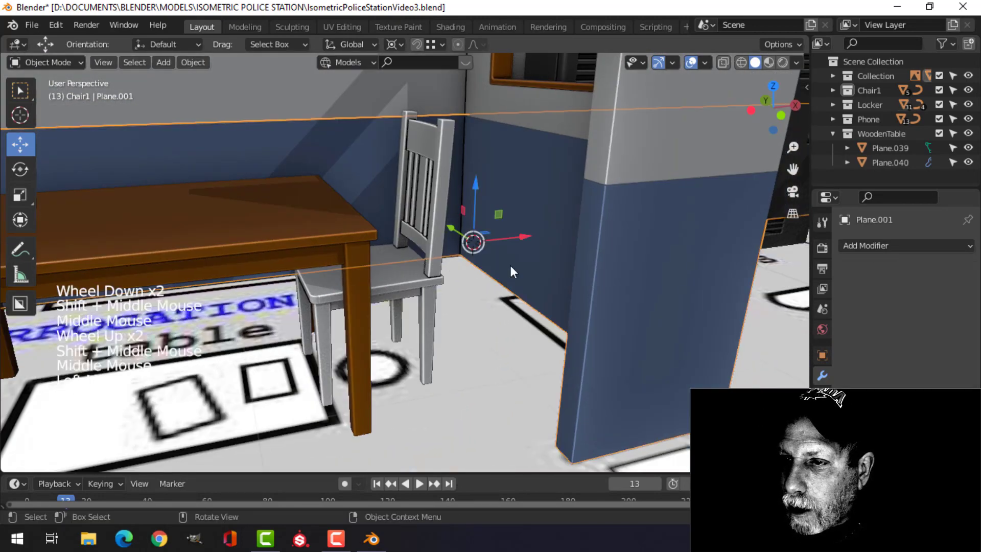
click(435, 213)
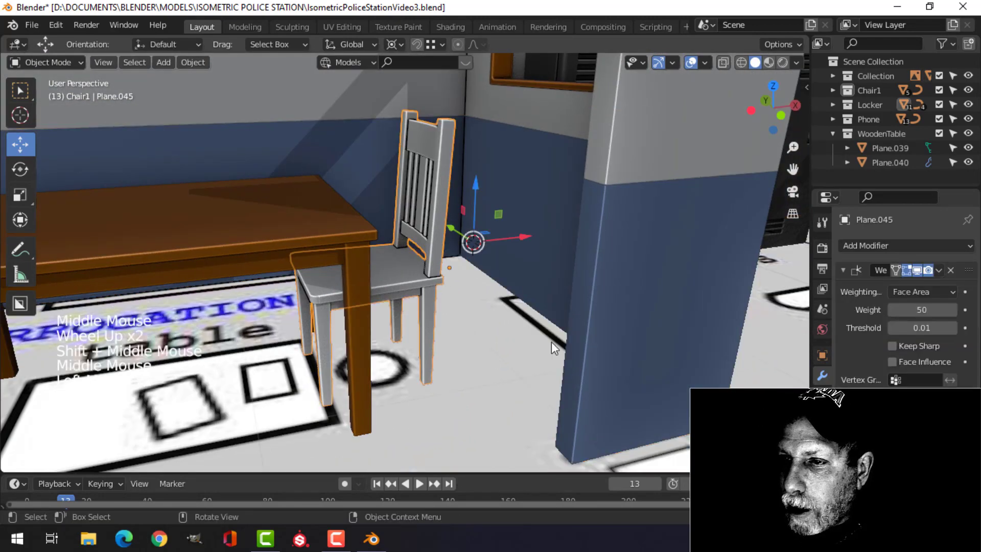
Step: Copy the table's viewport display colour, hex 975703, to the chair
click(263, 238)
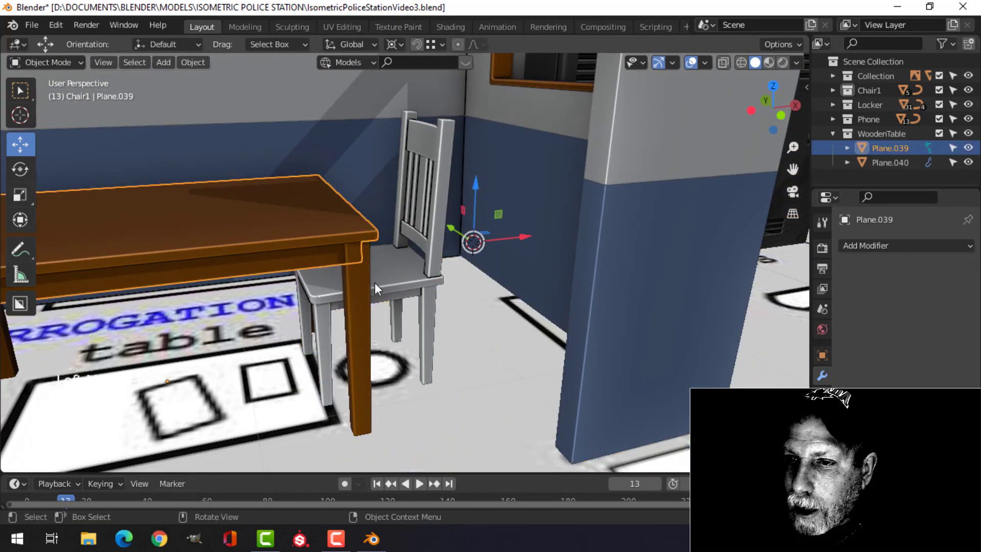
click(822, 355)
scroll(901, 406, down, 5)
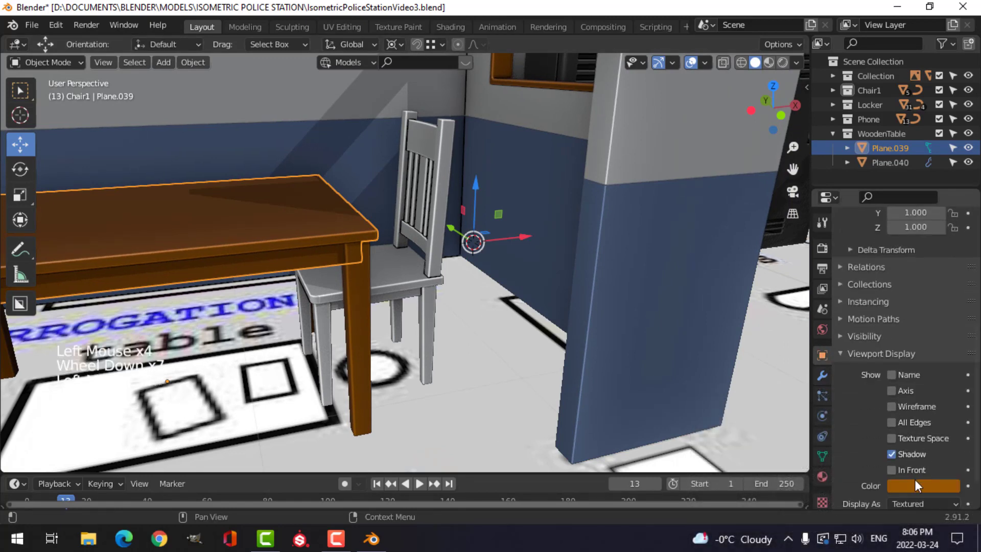
click(914, 484)
click(897, 420)
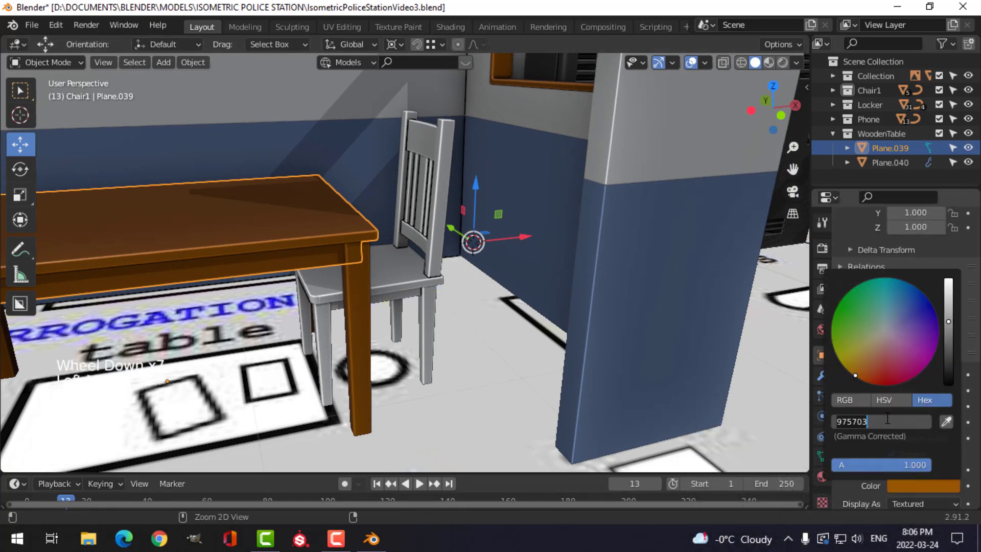
key(Return)
click(429, 247)
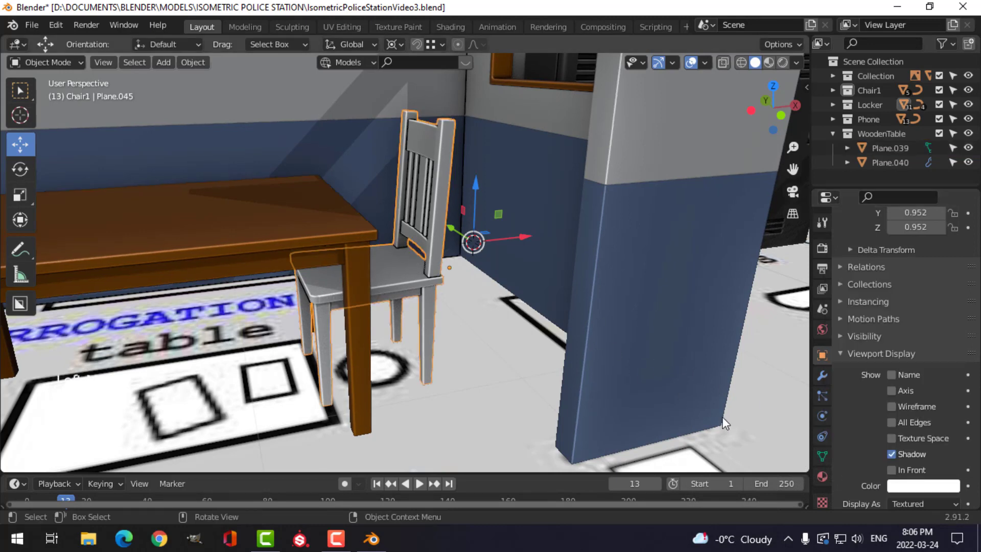
click(912, 486)
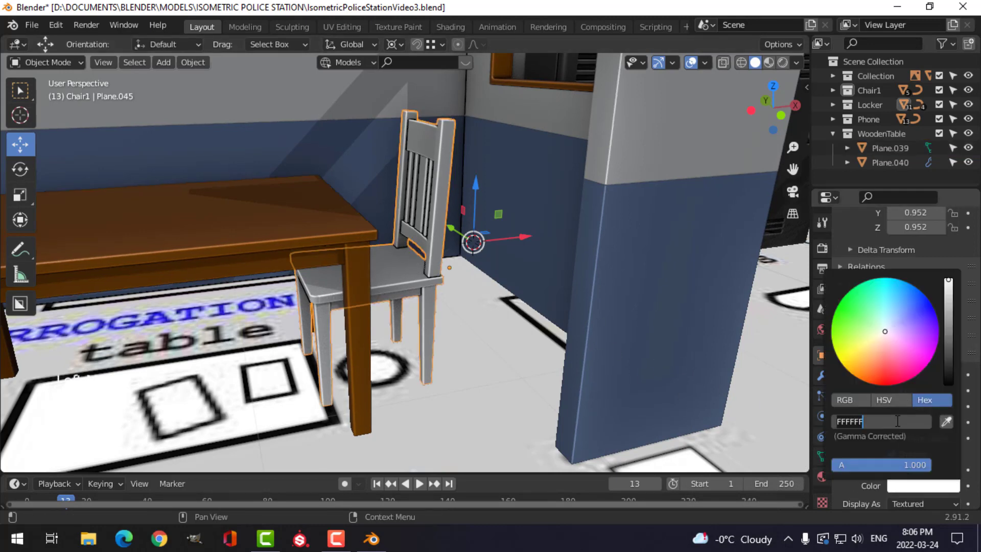
key(Return)
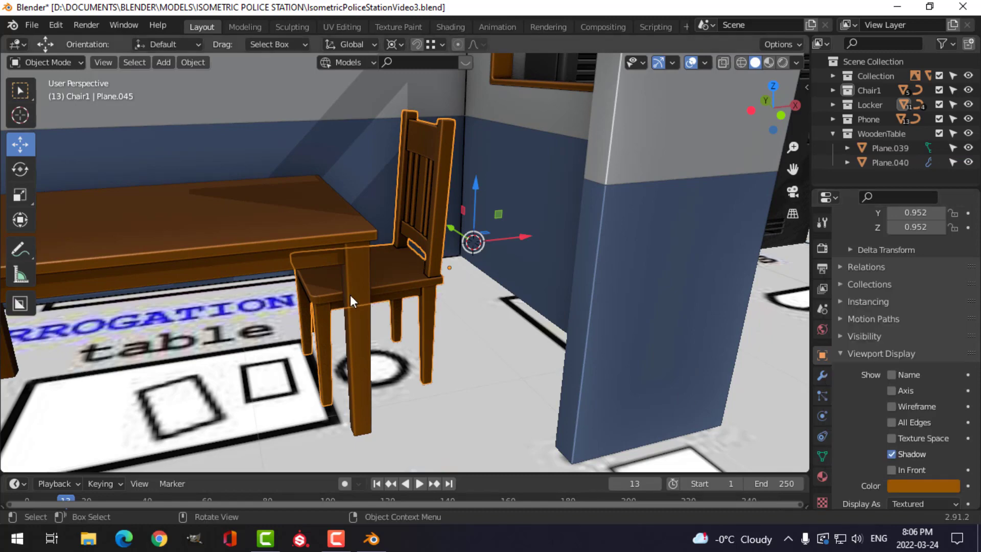
Step: Deselect the chair and save the file
scroll(351, 296, down, 3)
key(alt+a)
scroll(428, 301, down, 1)
scroll(428, 302, down, 1)
mouse_move(429, 301)
middle_down()
mouse_move(419, 312)
mouse_move(419, 301)
middle_up()
scroll(416, 316, up, 2)
key(ctrl+s)
scroll(416, 316, down, 2)
middle_drag(419, 302, 434, 310)
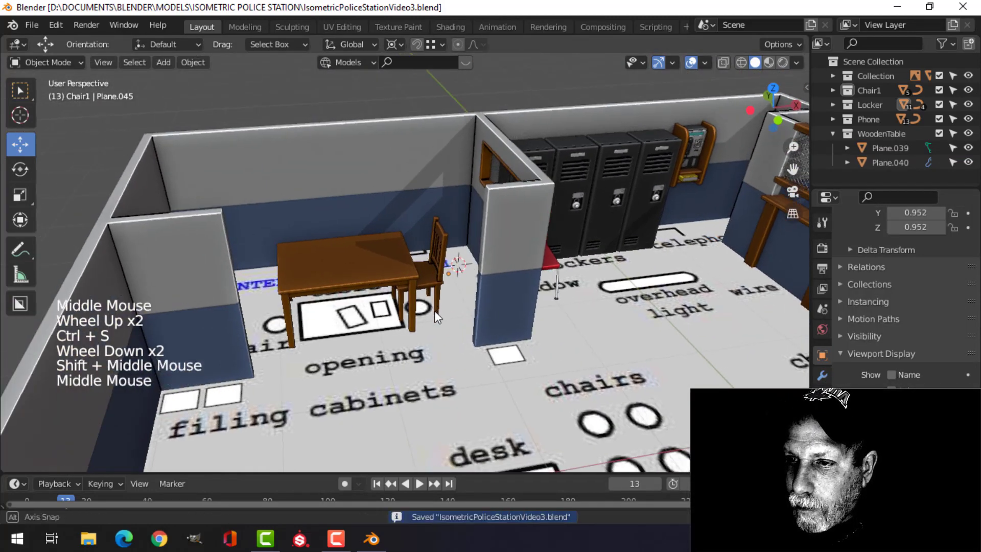
Step: Move the chair into a new collection named WoodenChair
click(432, 278)
key(KP_7)
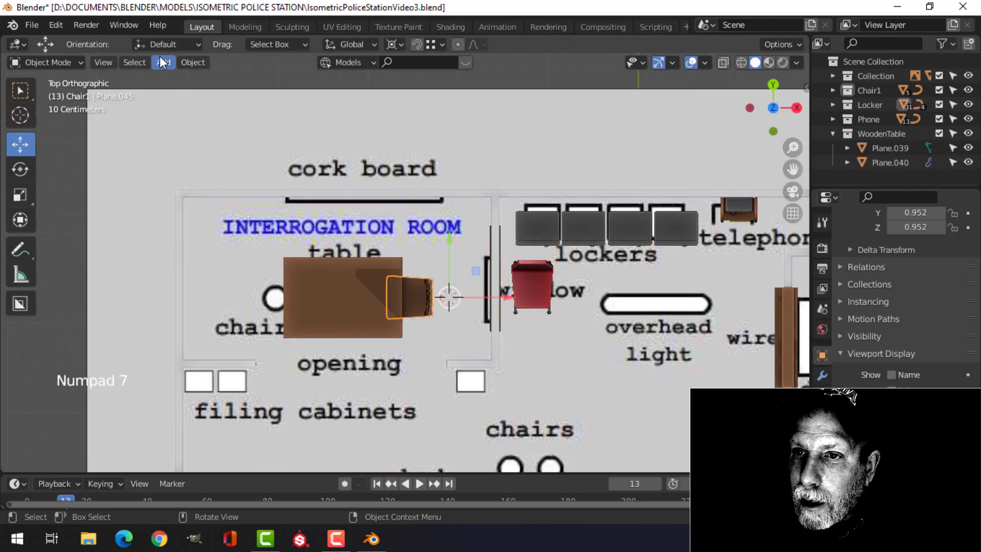
click(833, 134)
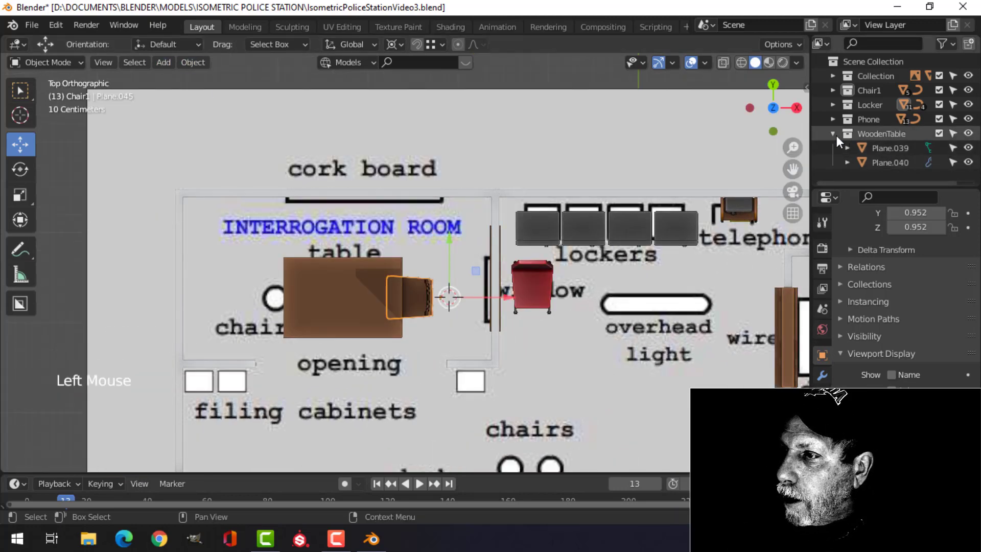
key(m)
click(471, 318)
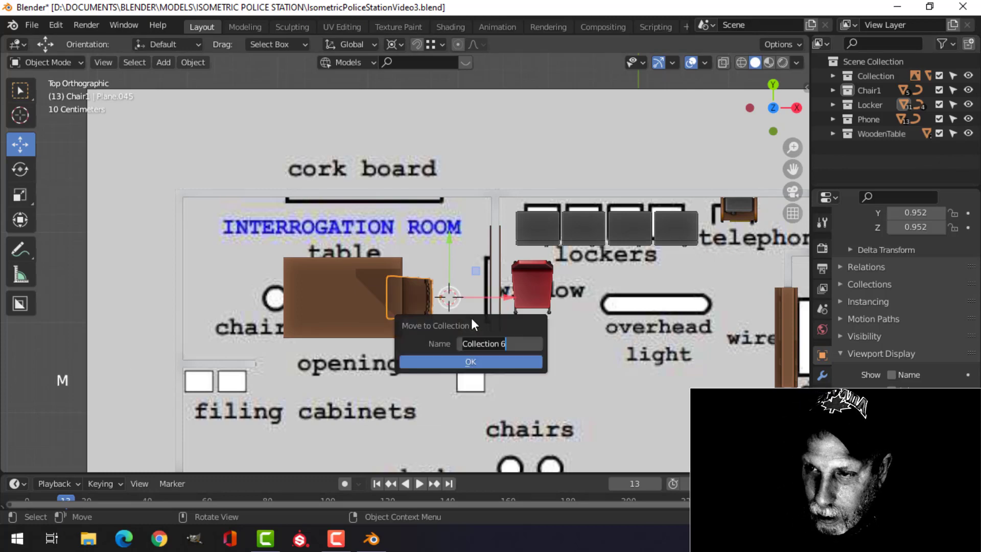
text(WoodenChair)
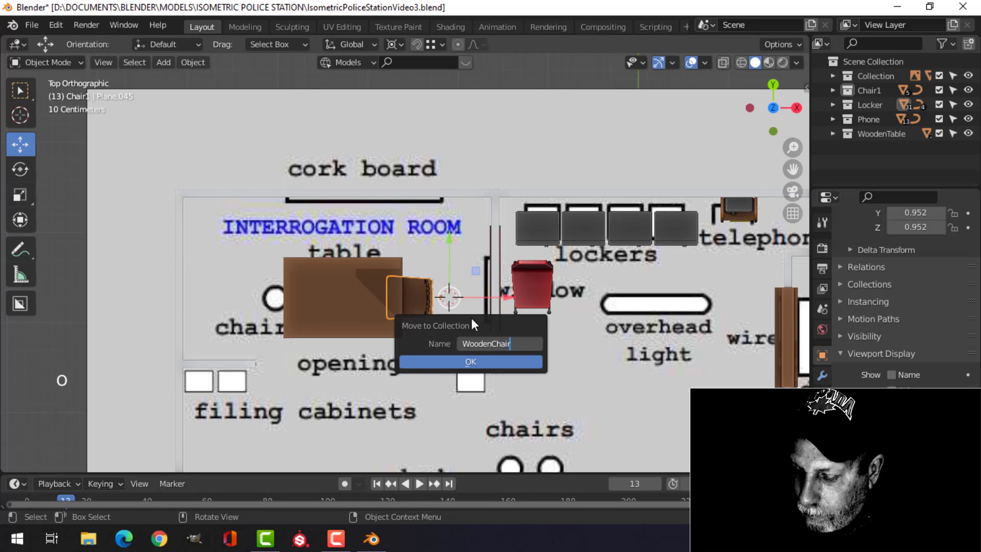
click(499, 361)
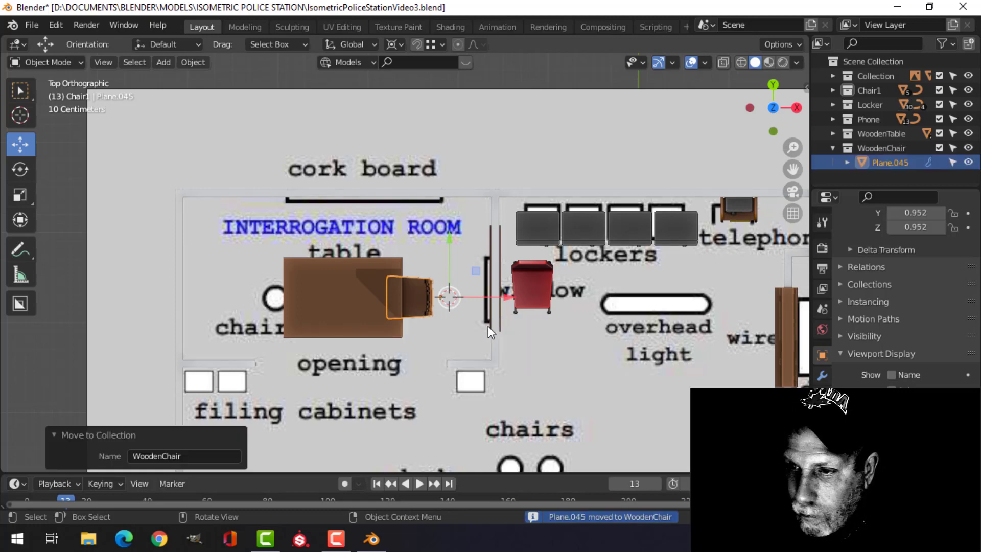
Step: Duplicate the chair in top view and move the copy about -1.664 m along X to the table's opposite end
key(shift+d)
key(g)
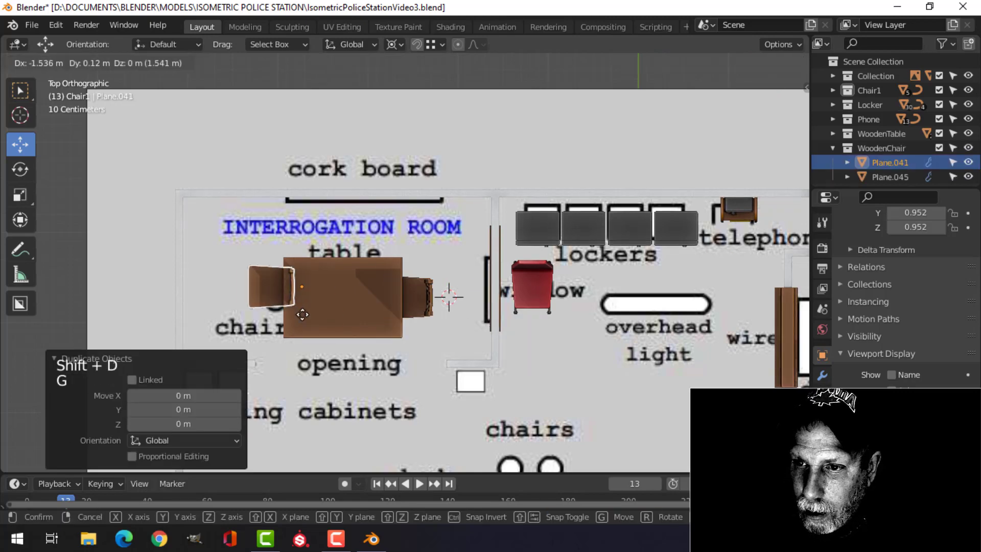
click(338, 327)
Step: Set the transform pivot point to Median Point and rotate the copied wooden chair by about -129° around Z
key(r)
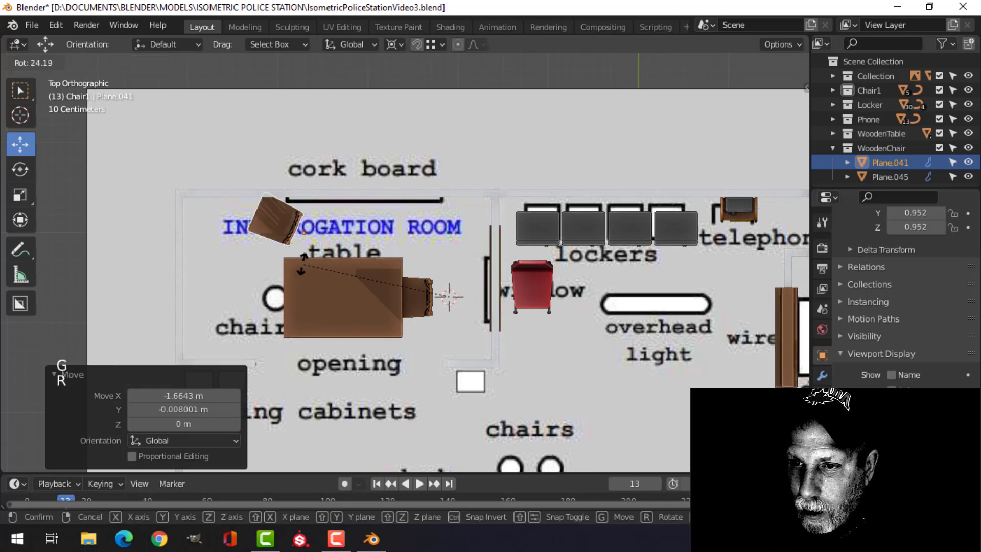
right_click(284, 261)
click(401, 44)
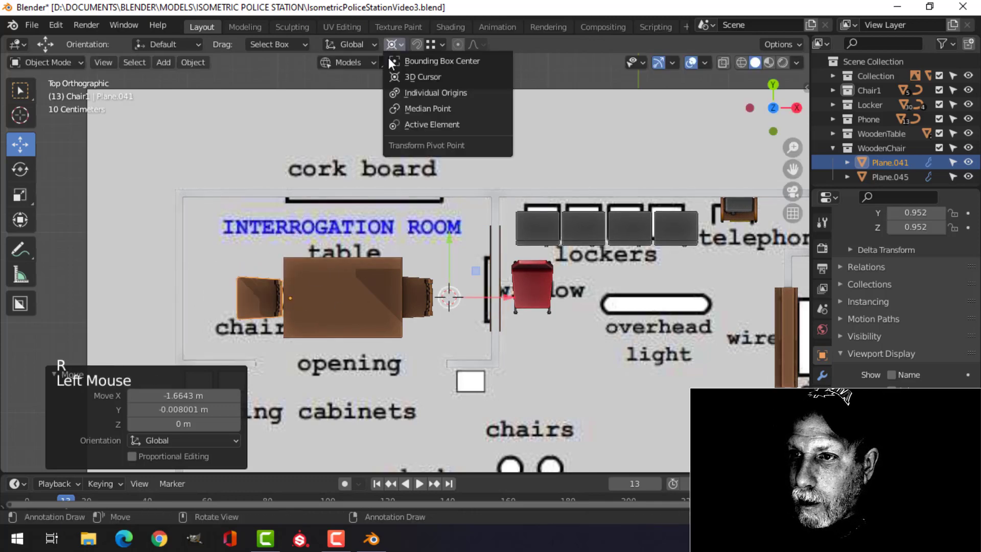
click(415, 109)
key(r)
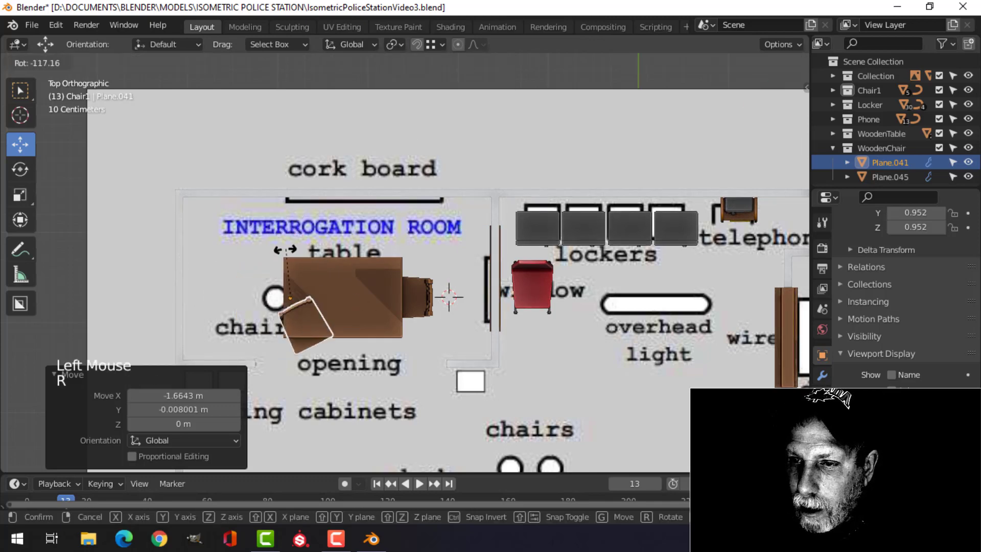
click(241, 327)
Step: Move the rotated chair about -0.54 m in X and 0.36 m in Y to the table's end, and deselect it
key(g)
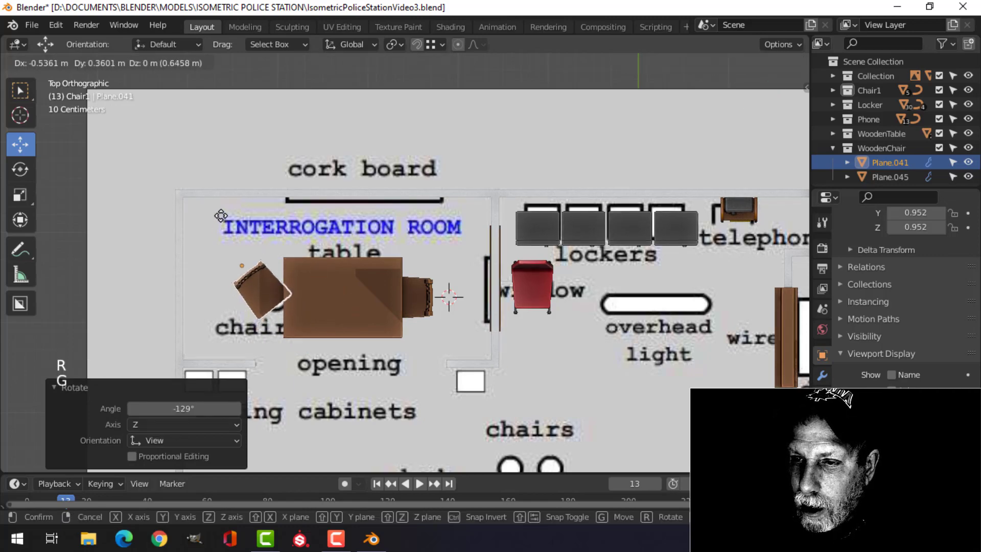
click(220, 216)
middle_drag(379, 313, 375, 227)
key(alt+a)
Step: Examine the two wooden chairs at the table and compare their size with the red chair and the lockers
scroll(372, 262, up, 2)
middle_drag(372, 262, 396, 214)
scroll(389, 220, down, 1)
scroll(399, 219, up, 2)
scroll(437, 245, down, 2)
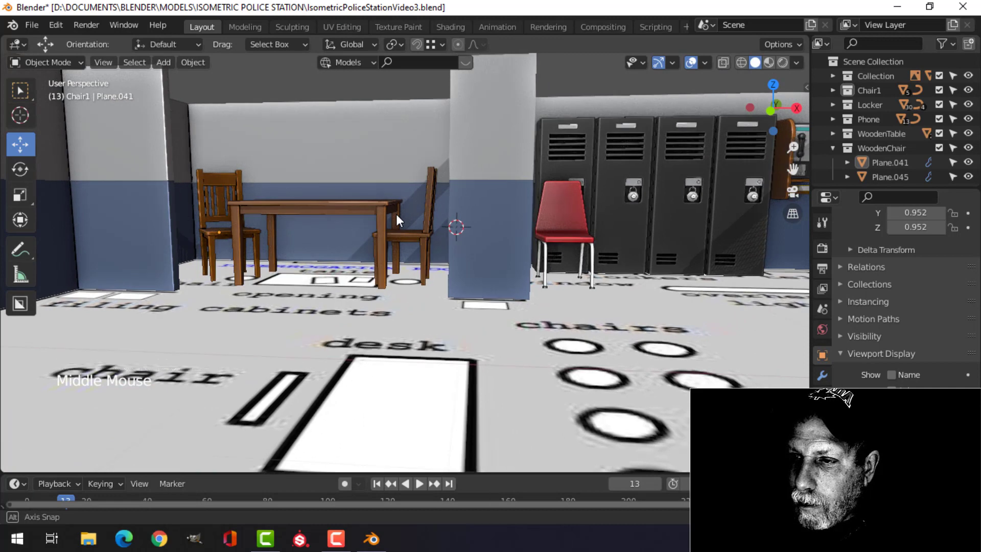
scroll(461, 251, down, 3)
middle_drag(455, 250, 449, 248)
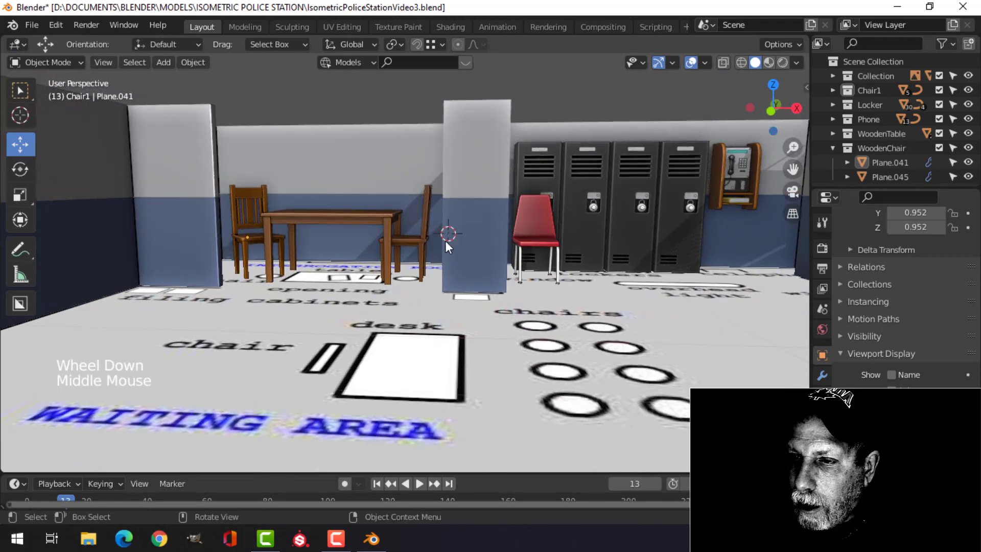
scroll(495, 257, up, 1)
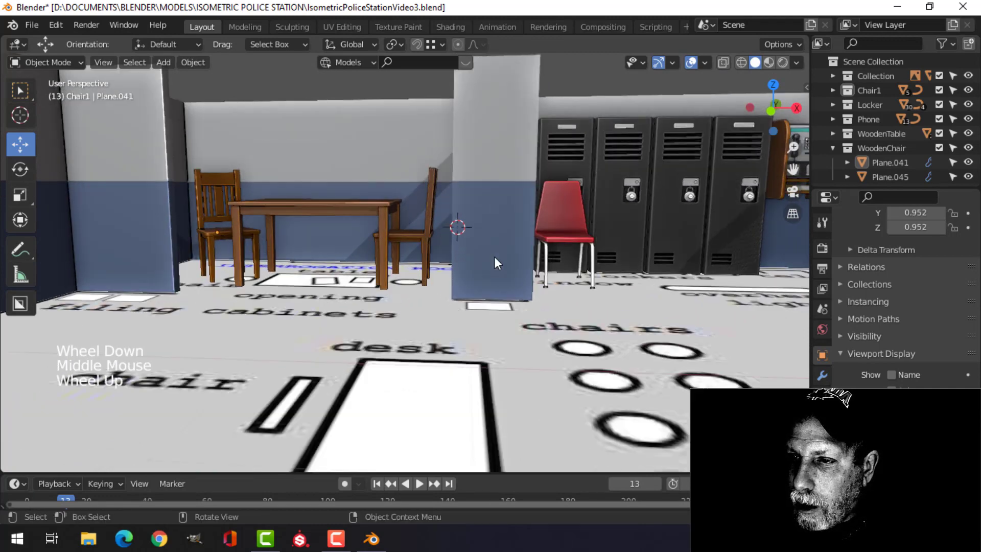
Step: Select the red chair's seat, metal legs and foot caps one by one
scroll(608, 256, up, 2)
middle_drag(609, 248, 557, 259)
scroll(608, 256, up, 1)
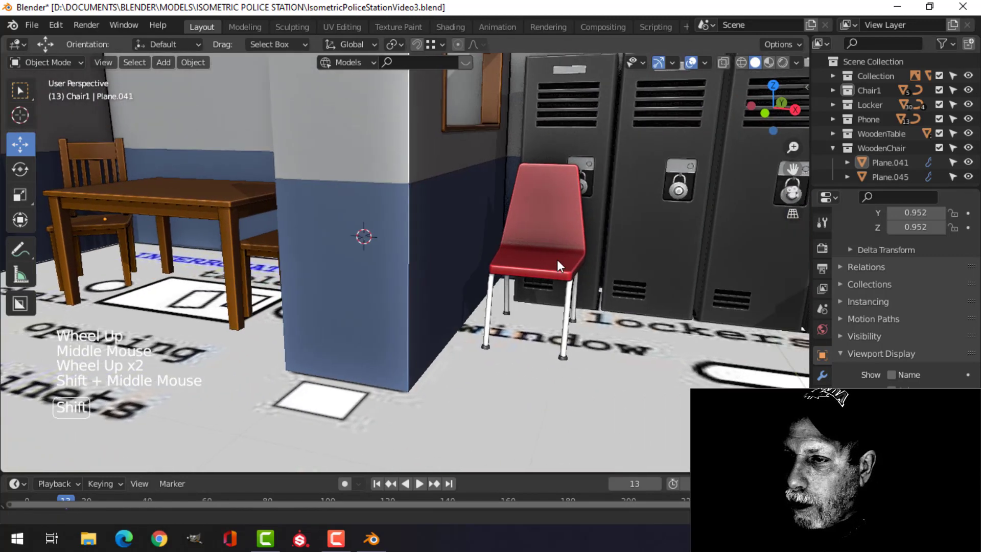
click(560, 228)
shift+click(562, 295)
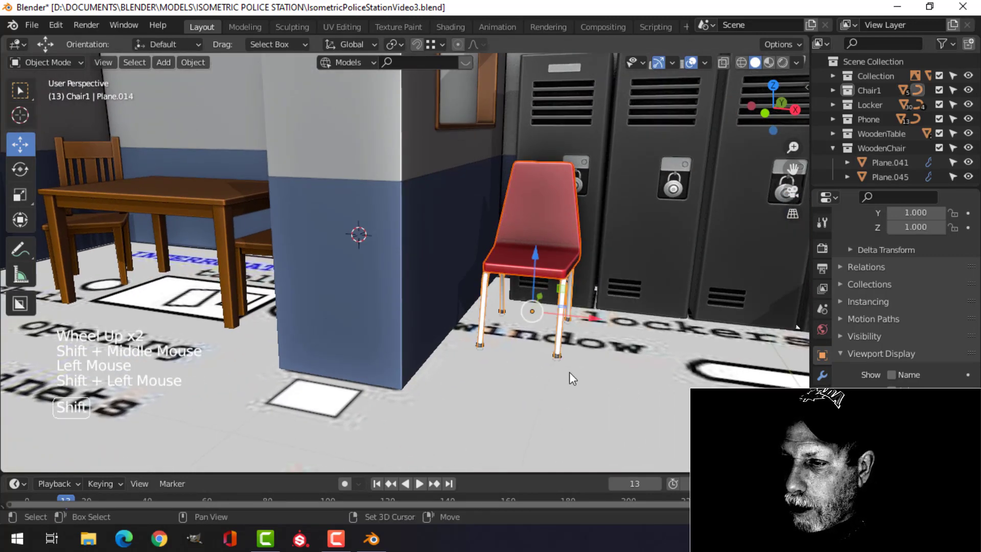
shift+click(556, 358)
middle_drag(623, 357, 507, 297)
scroll(536, 347, up, 1)
scroll(506, 306, up, 2)
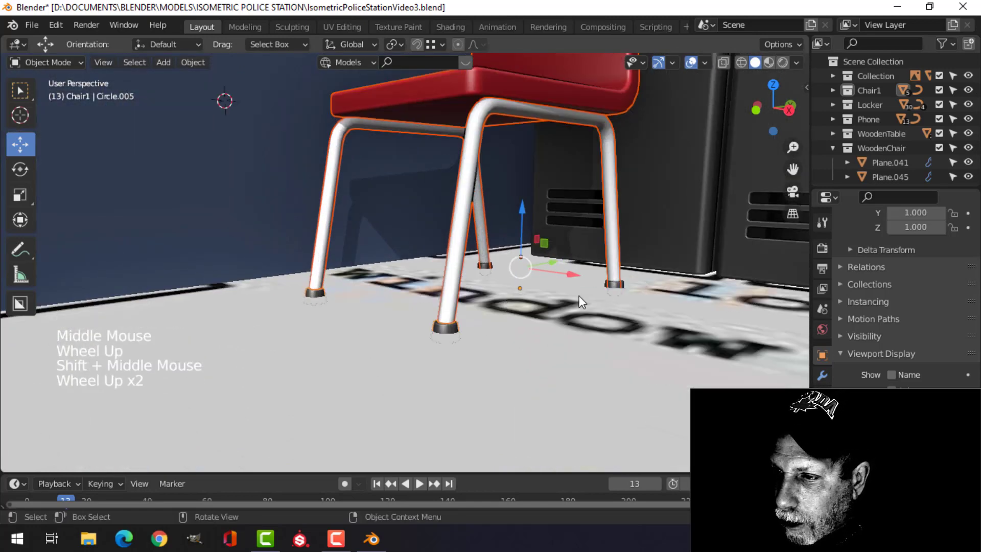
shift+click(620, 286)
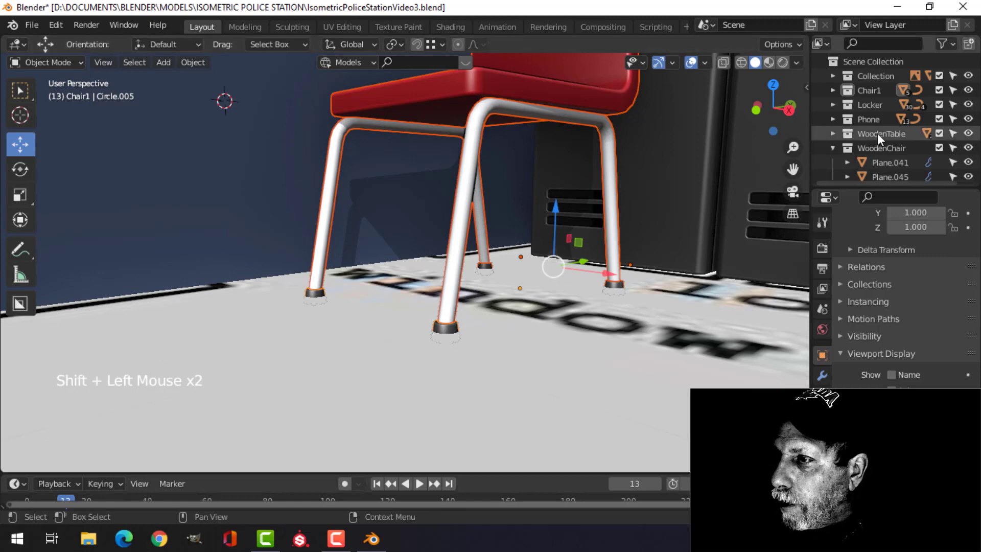
Step: Collapse the WoodenChair collection and select all objects of the Chair1 collection
click(834, 149)
click(859, 92)
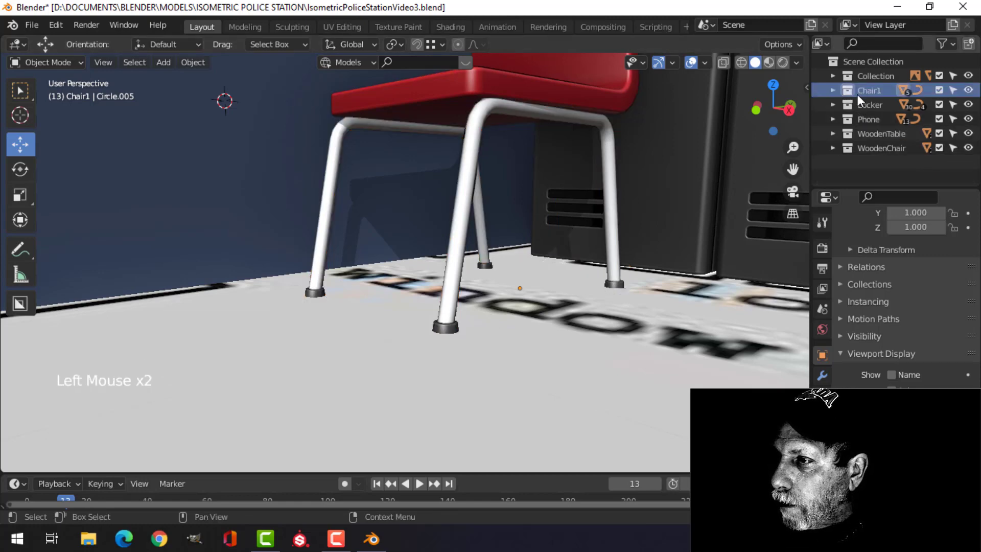
right_click(853, 96)
click(735, 209)
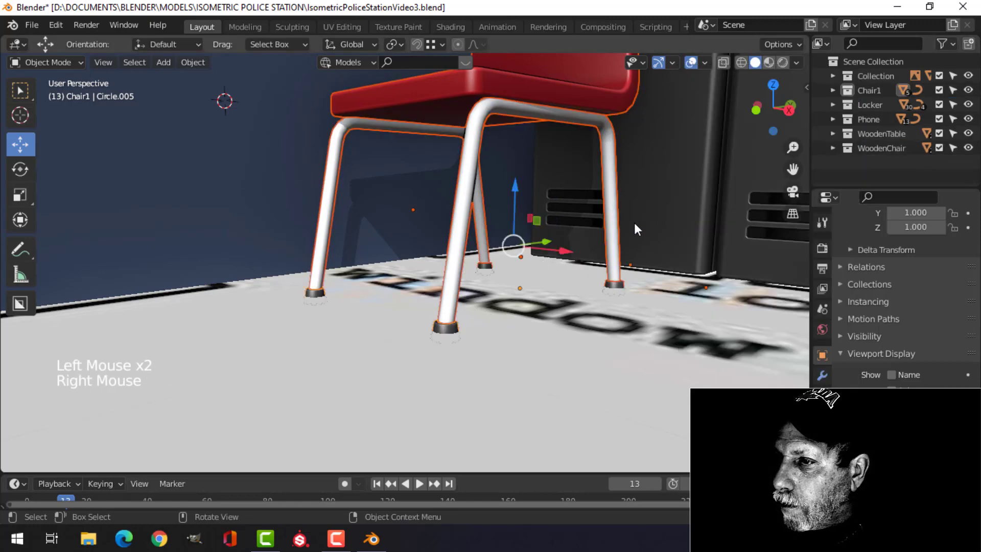
Step: In front view, scale the red chair uniformly to 0.920 and raise it about 0.014 m along Z onto the floor
key(KP_1)
scroll(623, 225, down, 3)
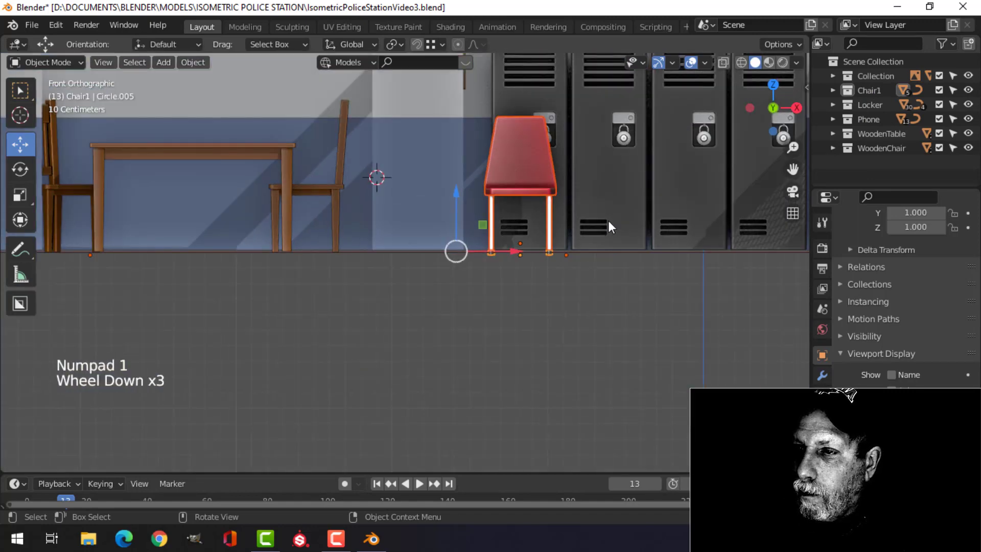
shift+middle_drag(608, 220, 510, 279)
key(s)
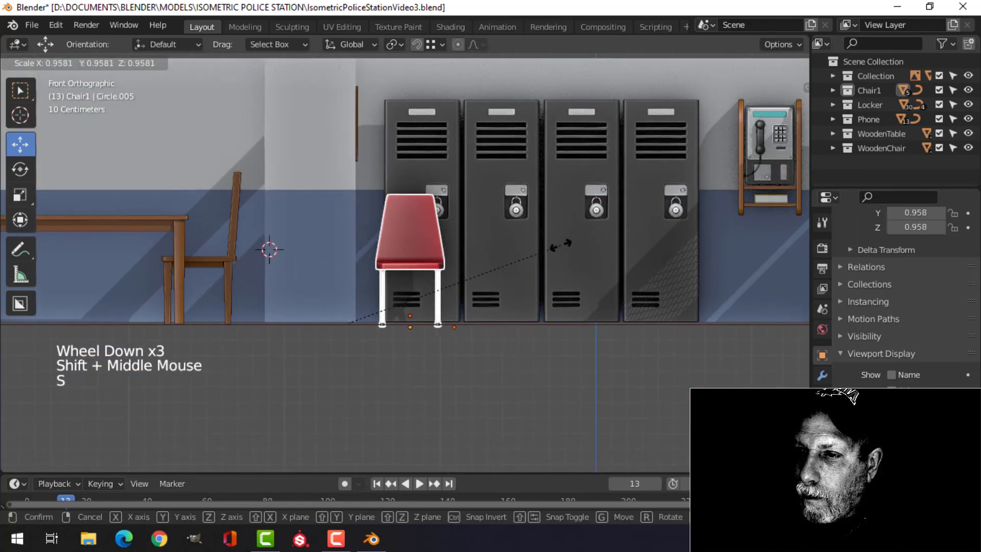
click(551, 246)
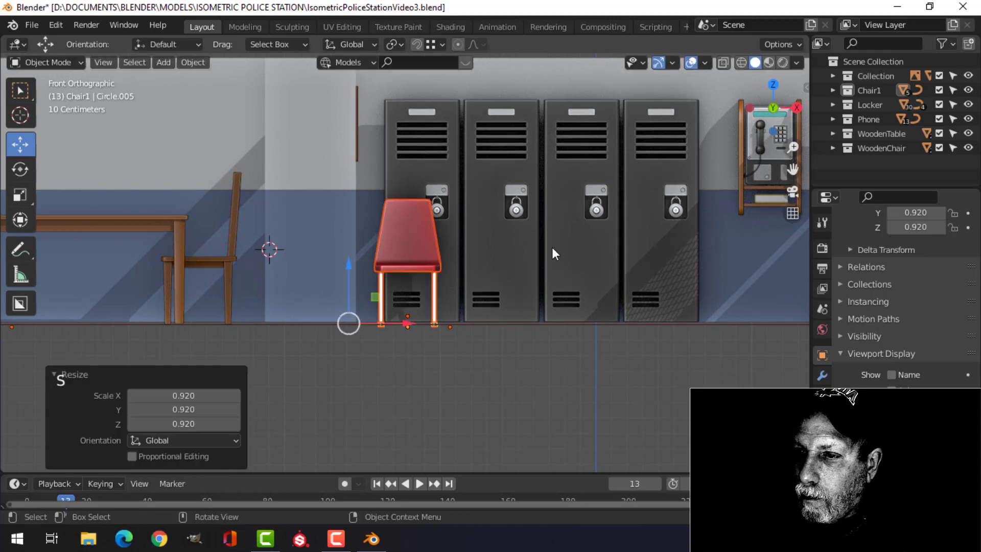
key(g)
click(555, 244)
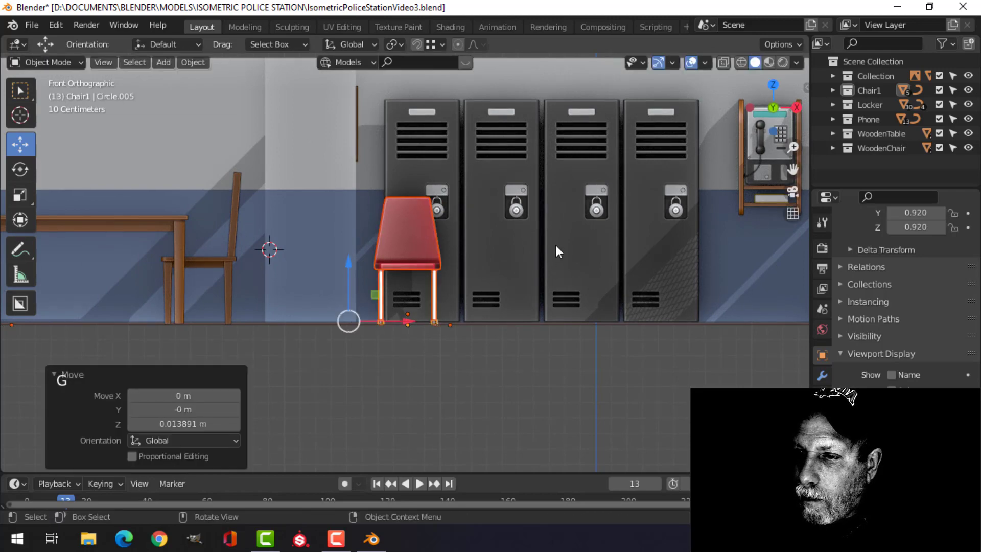
Step: Deselect the red chair and save the file
middle_drag(555, 244, 562, 317)
scroll(505, 282, up, 2)
key(alt+a)
scroll(510, 296, down, 4)
key(ctrl+s)
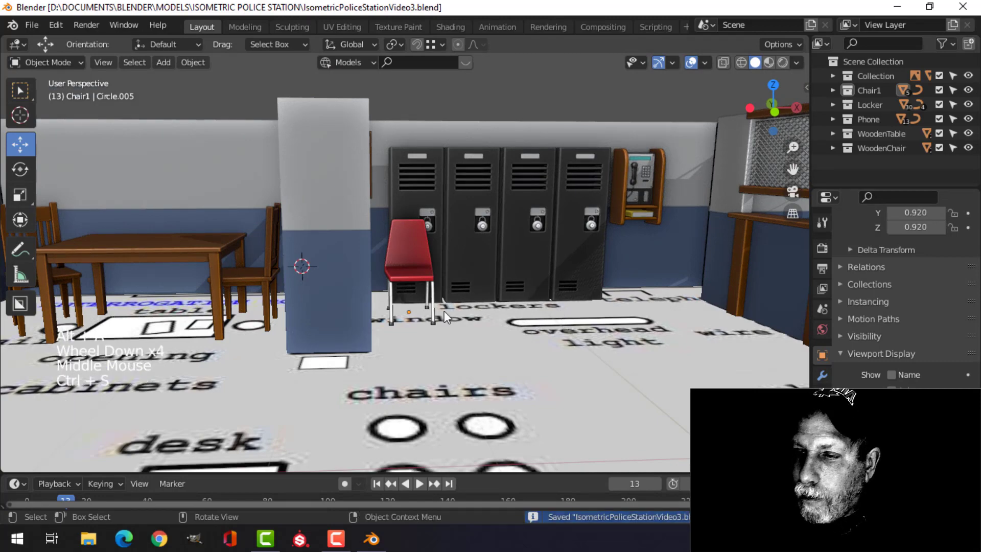
Step: Examine the interrogation room's table and chairs, the lockers, the telephone and the waiting area from several angles
shift+middle_drag(431, 305, 459, 320)
shift+middle_drag(360, 307, 370, 325)
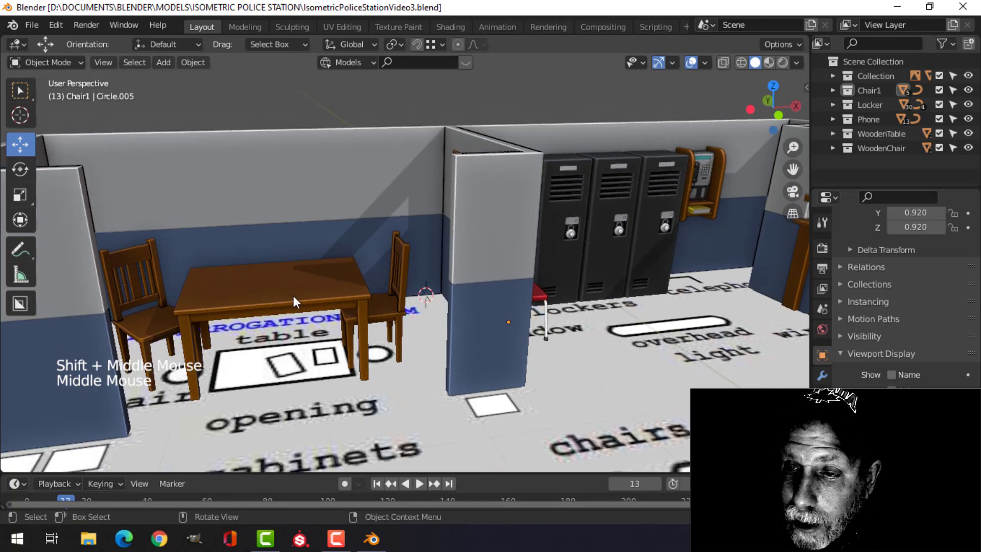
middle_drag(293, 295, 210, 169)
scroll(606, 253, down, 2)
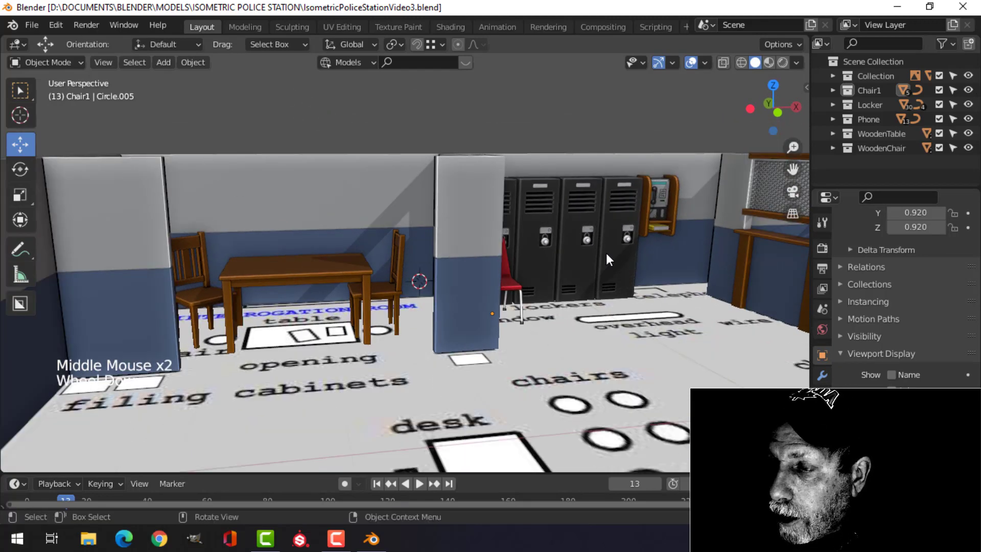
shift+middle_drag(605, 253, 569, 301)
scroll(569, 302, down, 2)
shift+middle_drag(640, 283, 507, 293)
scroll(528, 309, up, 1)
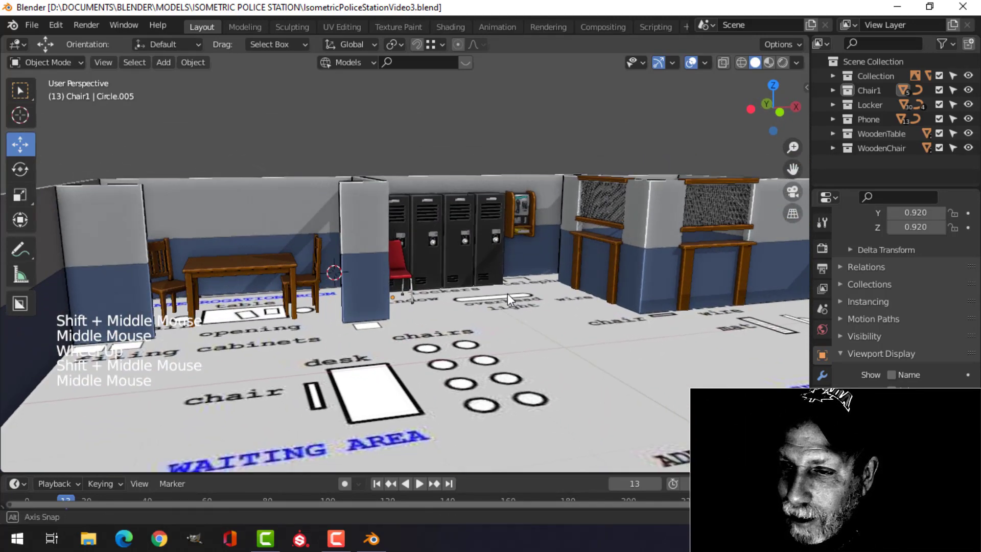